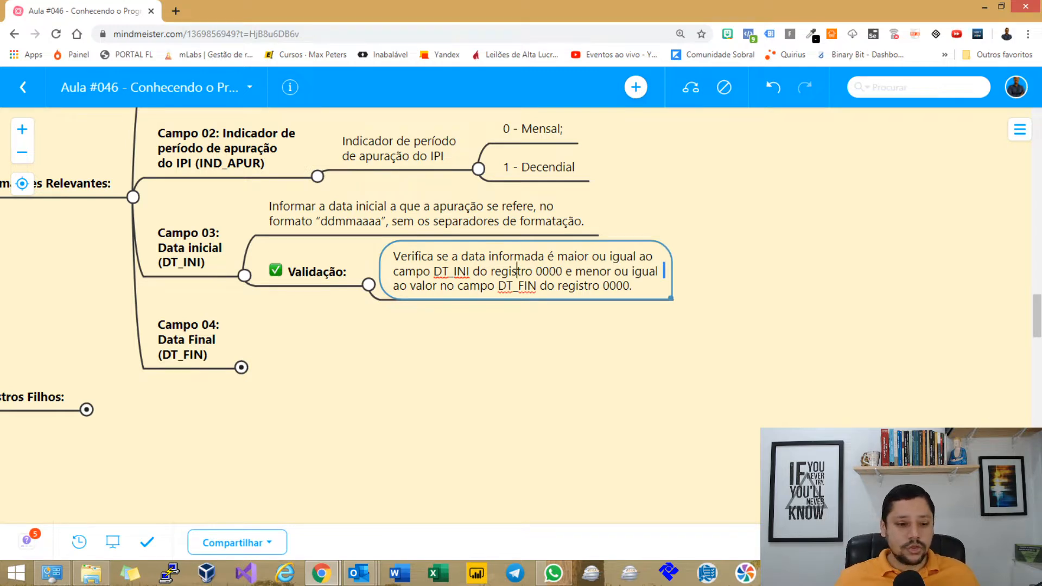
# Expand the Campo 04 Data Final branch, then widen and edit its ddmmaaaa date description note.
pyautogui.click(241, 367)
pyautogui.click(369, 340)
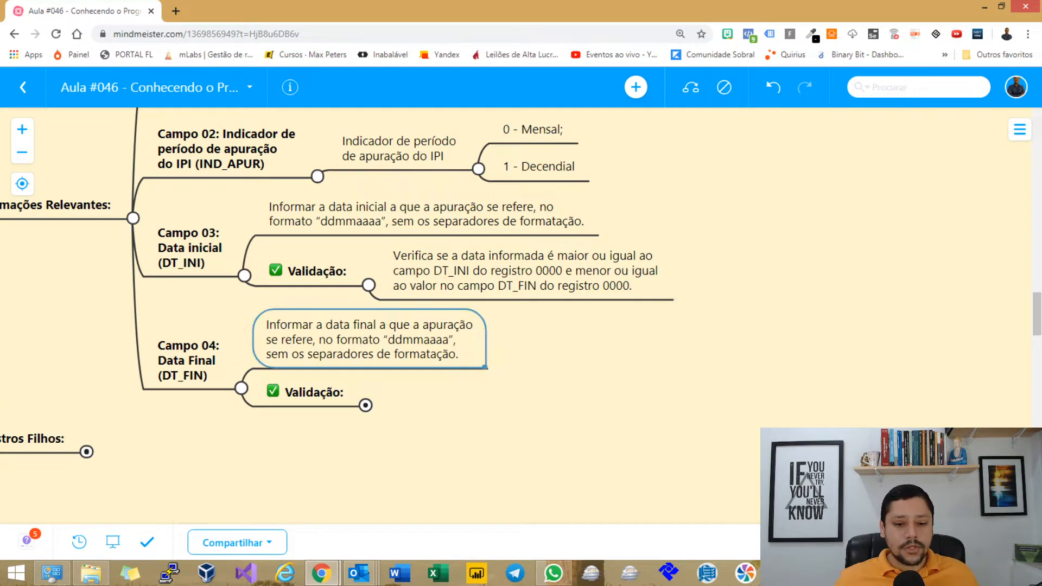
pyautogui.moveTo(485, 367); pyautogui.dragTo(602, 366)
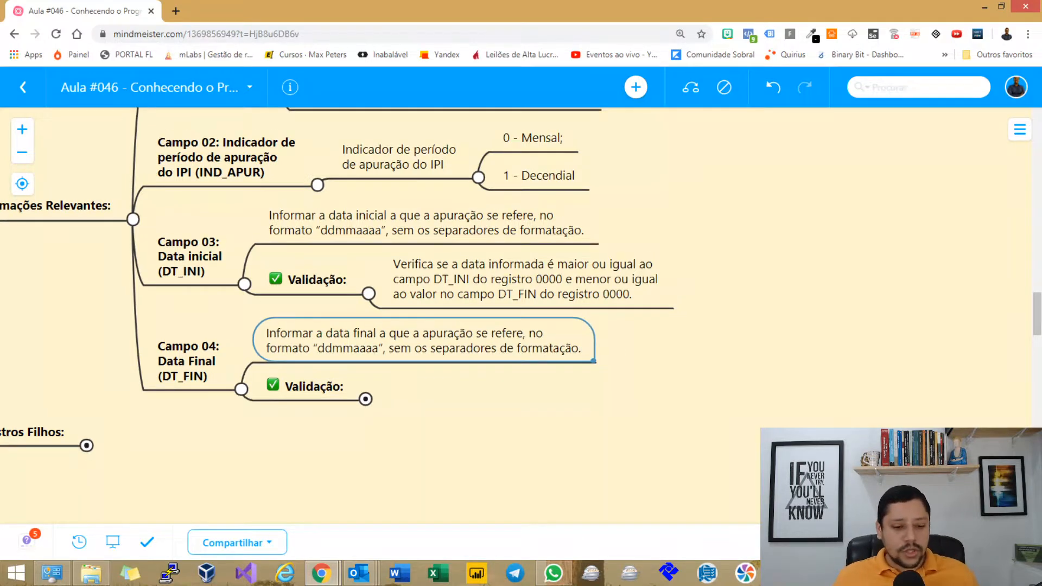
pyautogui.doubleClick(353, 351)
pyautogui.click(353, 347)
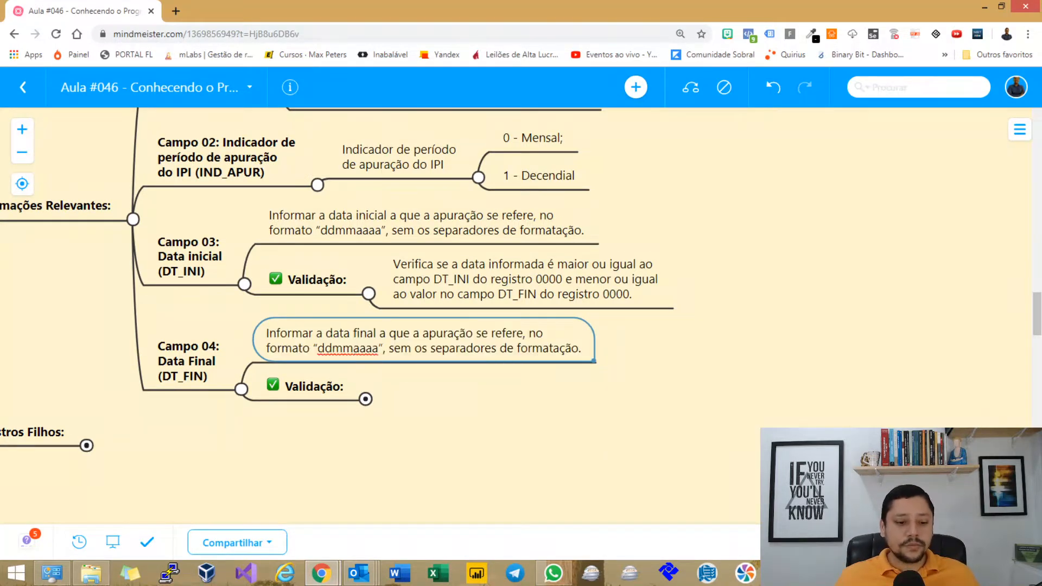
# Fill in the Data Final validation rule note, bring Informações Relevantes into view, and return to Sped Fiscal.
pyautogui.click(365, 399)
pyautogui.click(478, 397)
pyautogui.scroll(-1, 477, 397)
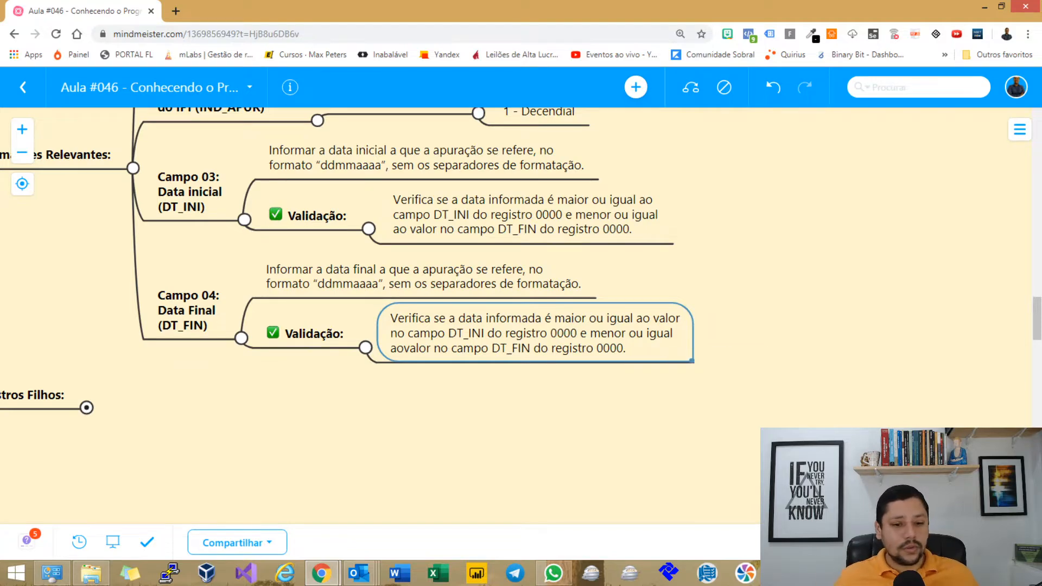
pyautogui.moveTo(727, 260); pyautogui.dragTo(772, 411)
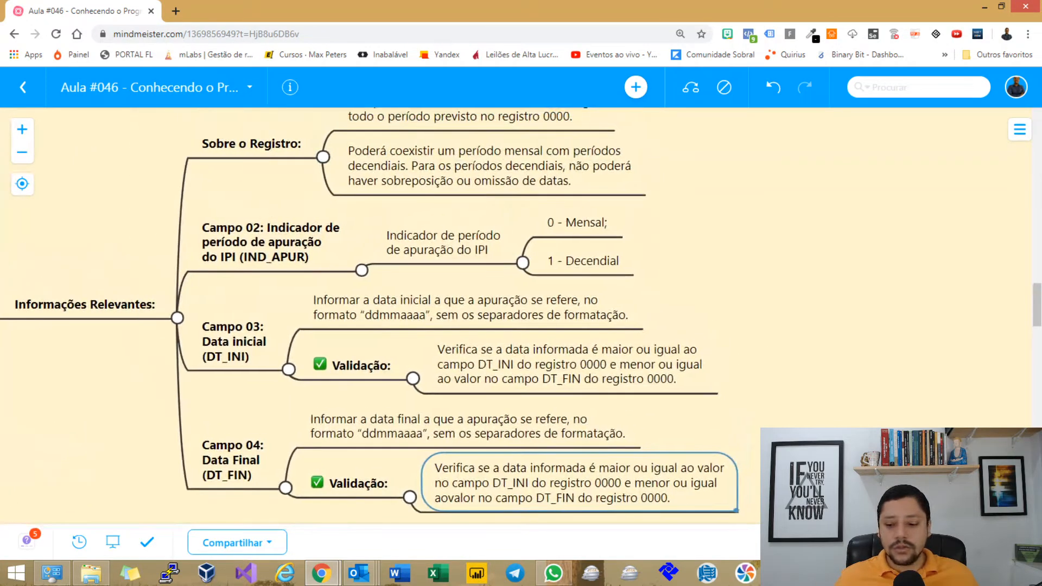
pyautogui.hotkey('alt', 'Tab')
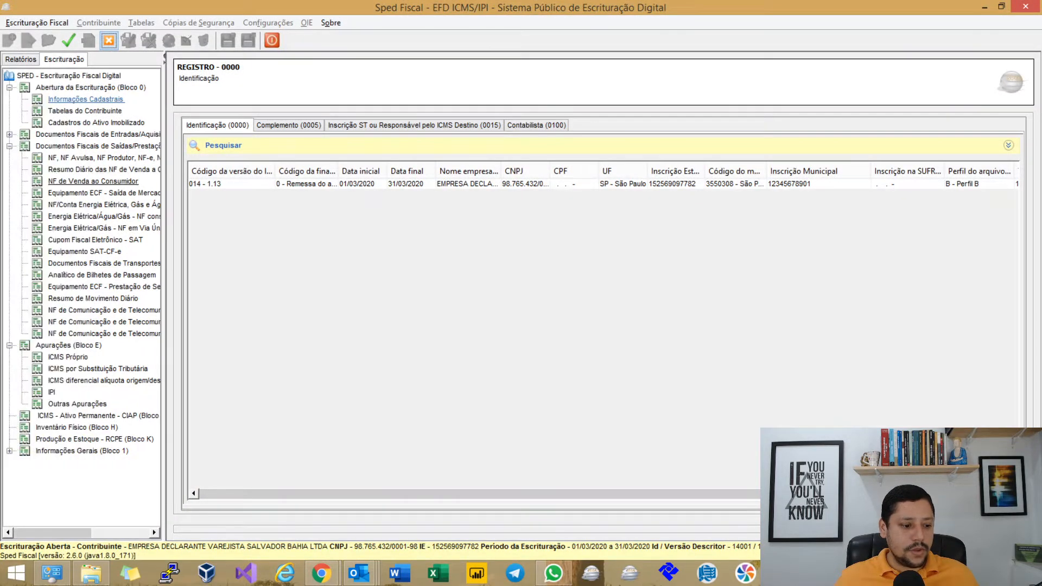
# Open IPI register E500 under Apurações and generate the apuração records.
pyautogui.moveTo(164, 417); pyautogui.dragTo(203, 417)
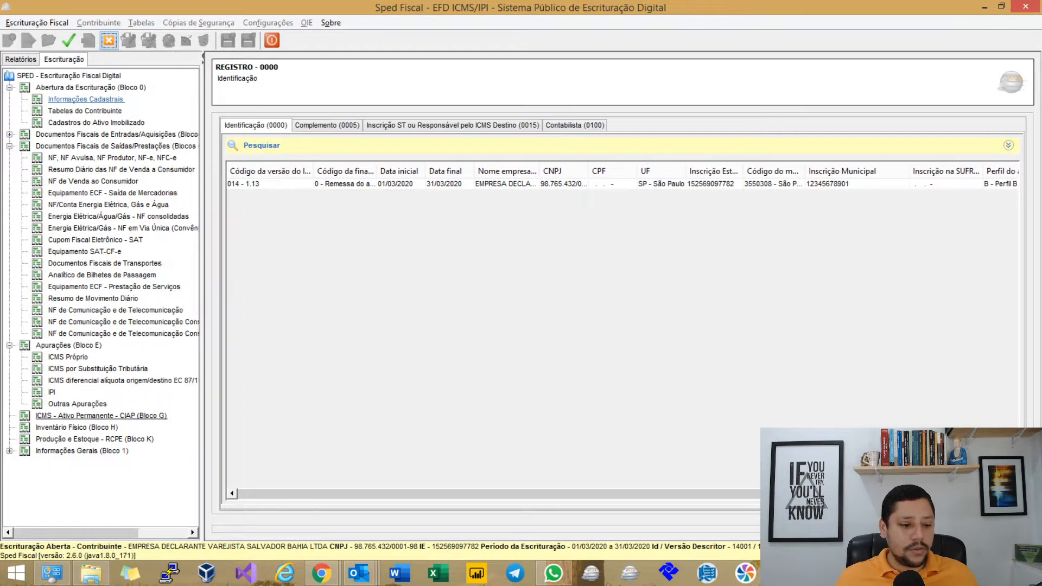
pyautogui.click(52, 392)
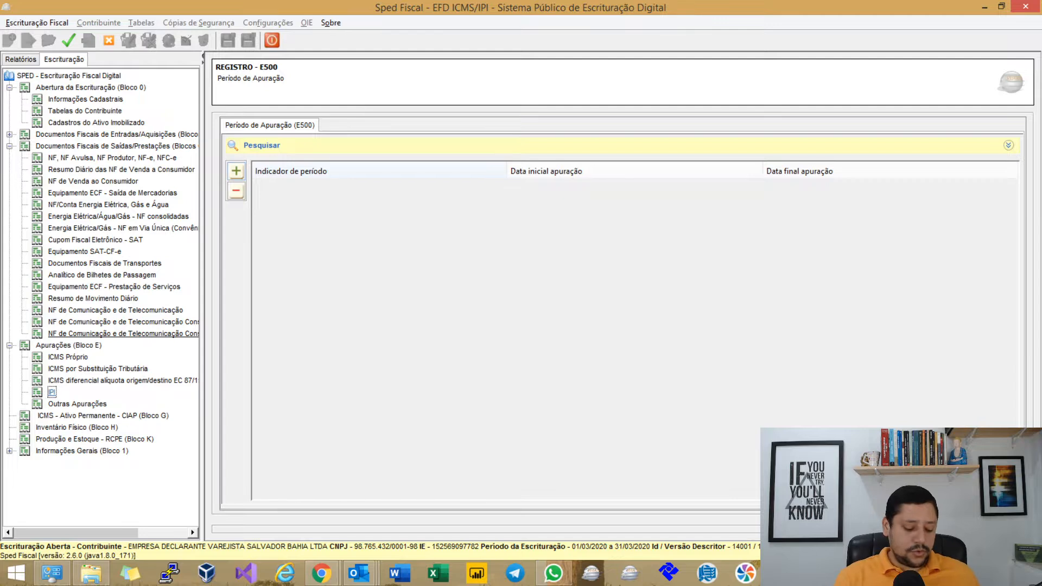
pyautogui.hotkey('ctrl', 'm')
pyautogui.press('Return')
pyautogui.press('Return')
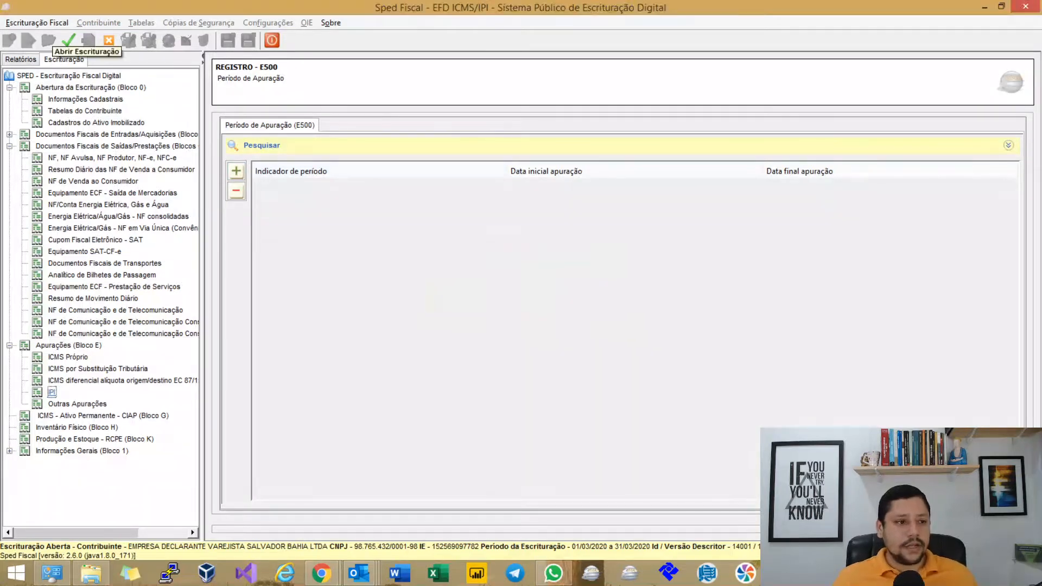
# Validate the bookkeeping with no errors found and go back to the E500 register.
pyautogui.click(69, 40)
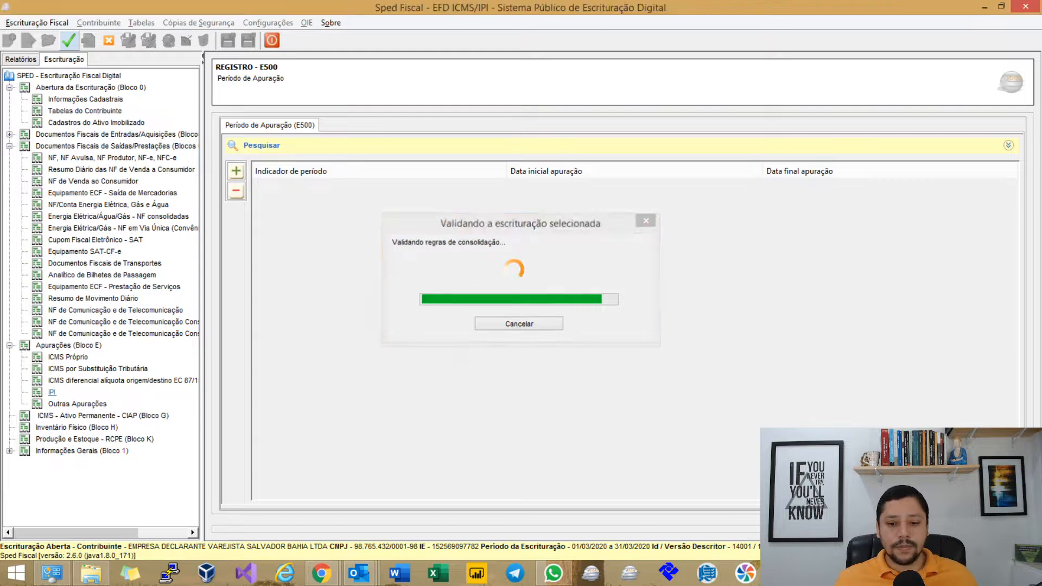
pyautogui.press('Return')
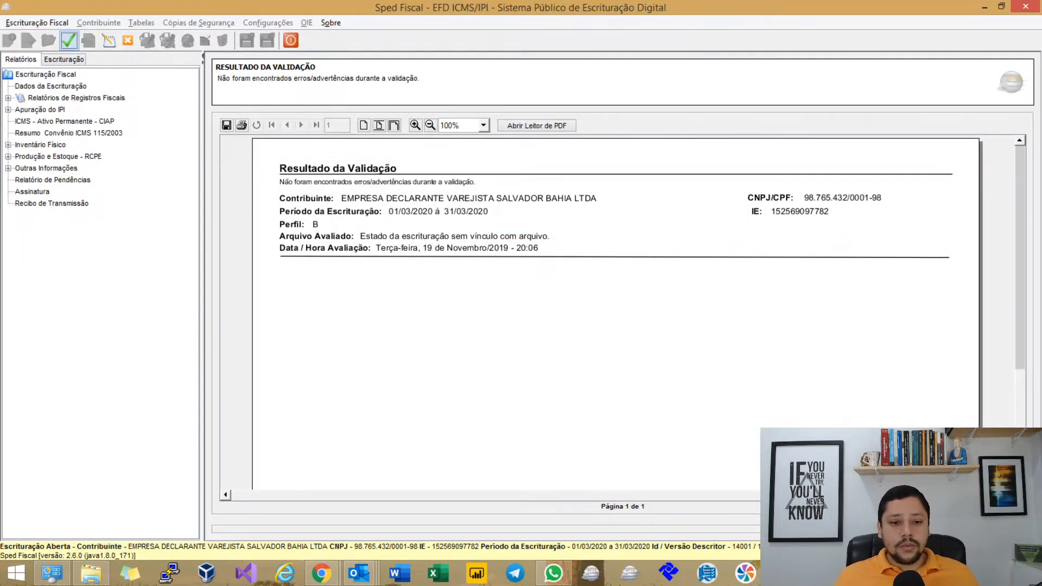
pyautogui.scroll(-1, 615, 272)
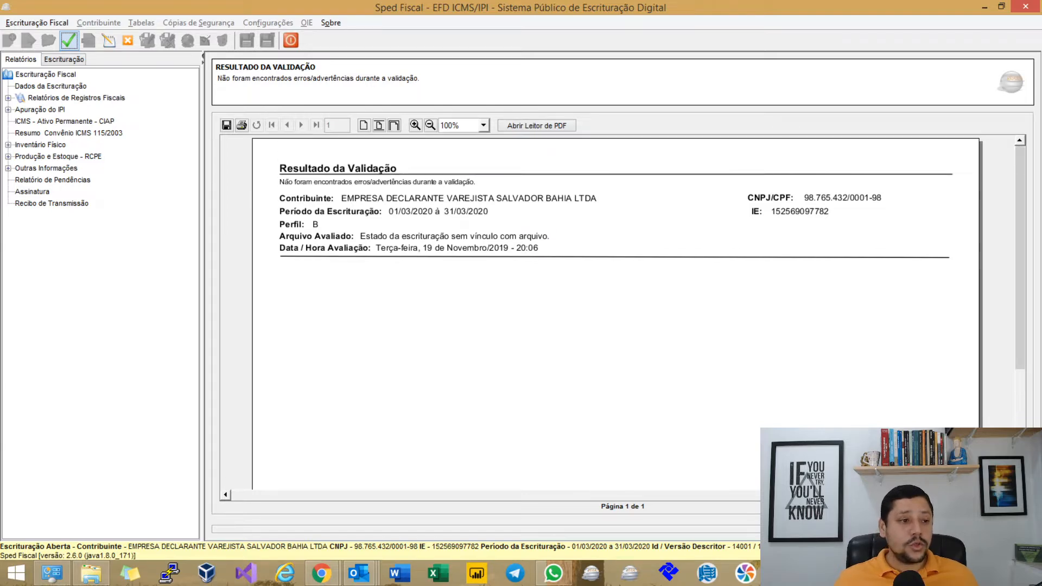
pyautogui.click(109, 41)
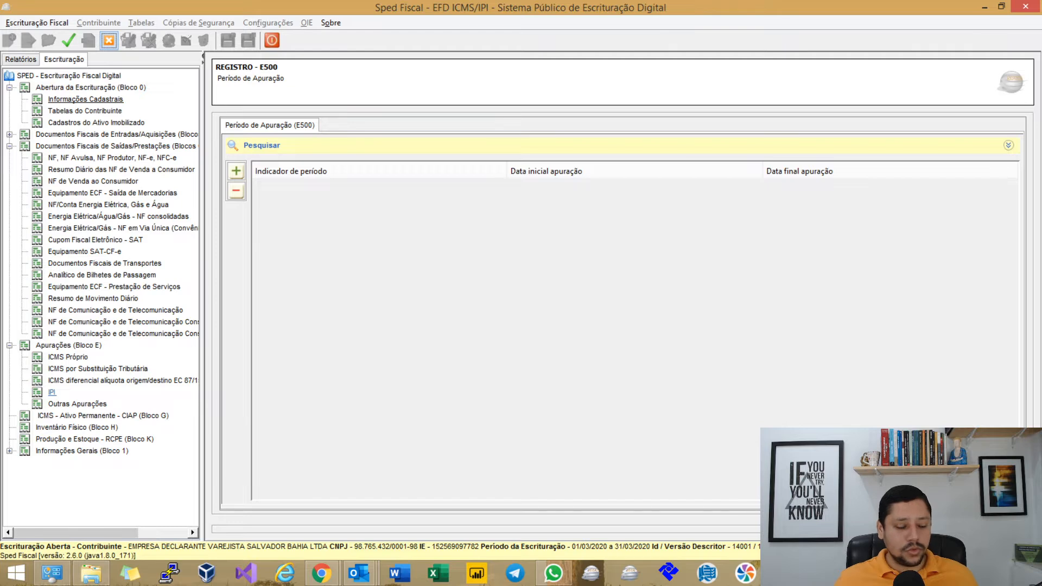
# Set Registro 0000's activity type to 0 – Industrial, save, and generate the apuração records.
pyautogui.click(86, 99)
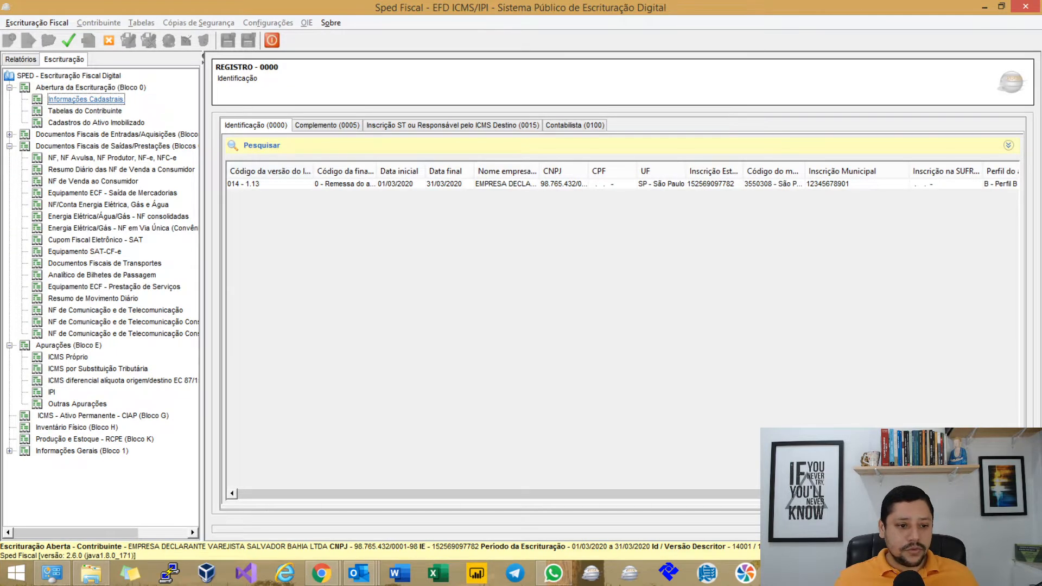
pyautogui.doubleClick(423, 184)
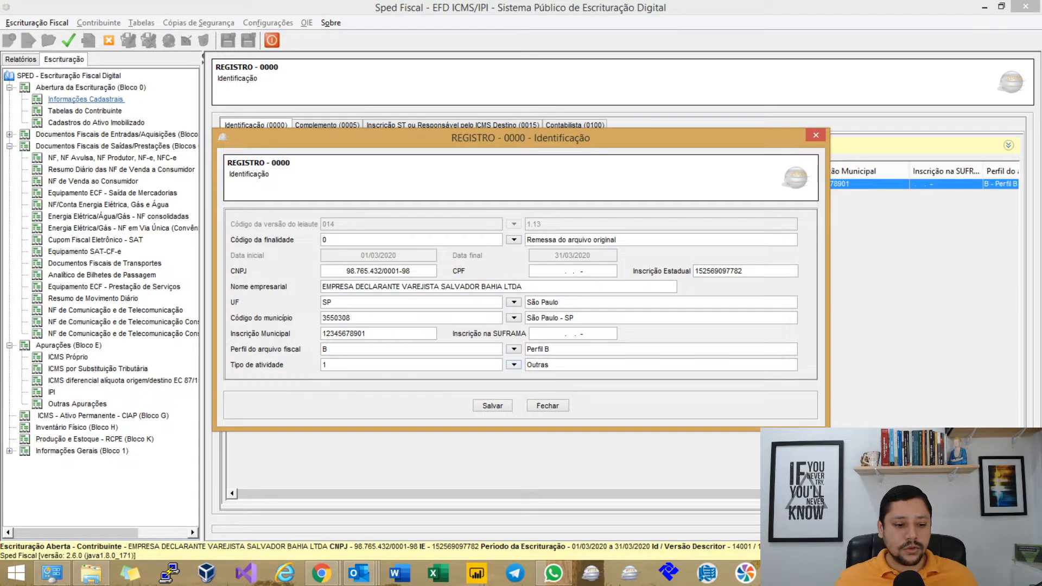
pyautogui.click(513, 365)
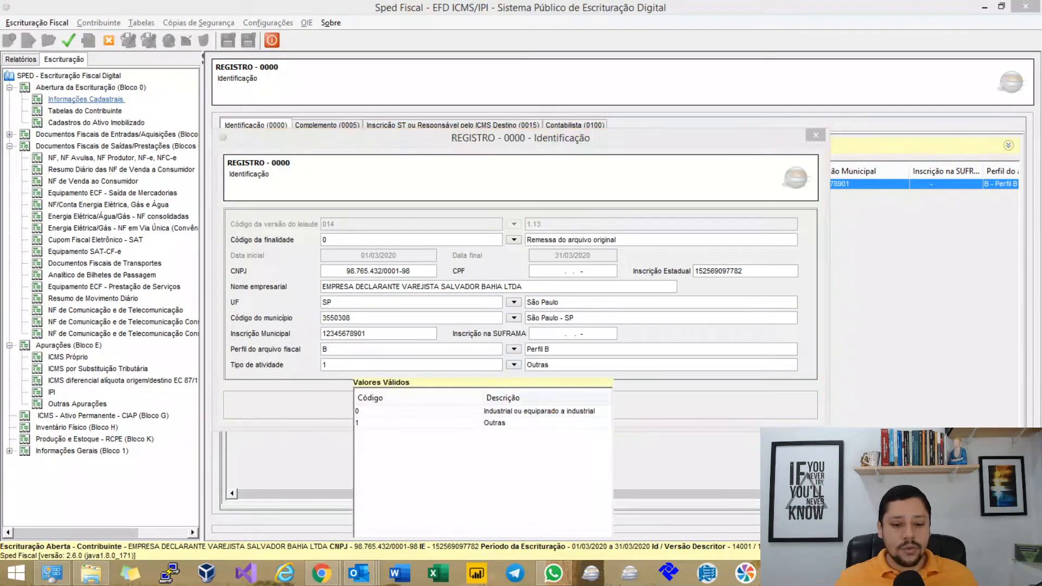
pyautogui.click(497, 411)
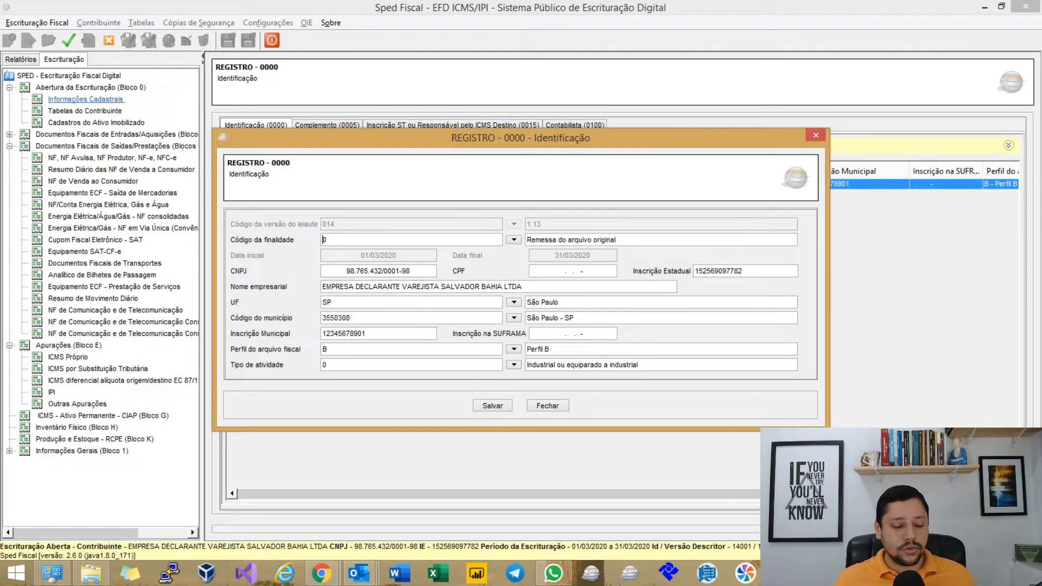
pyautogui.click(495, 407)
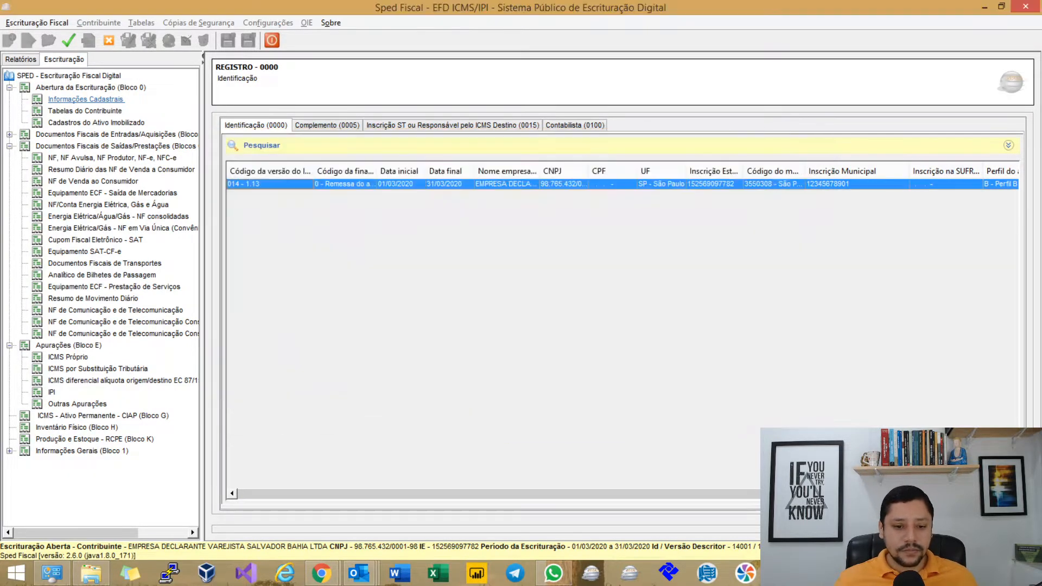
pyautogui.hotkey('ctrl', 'p')
pyautogui.press('Return')
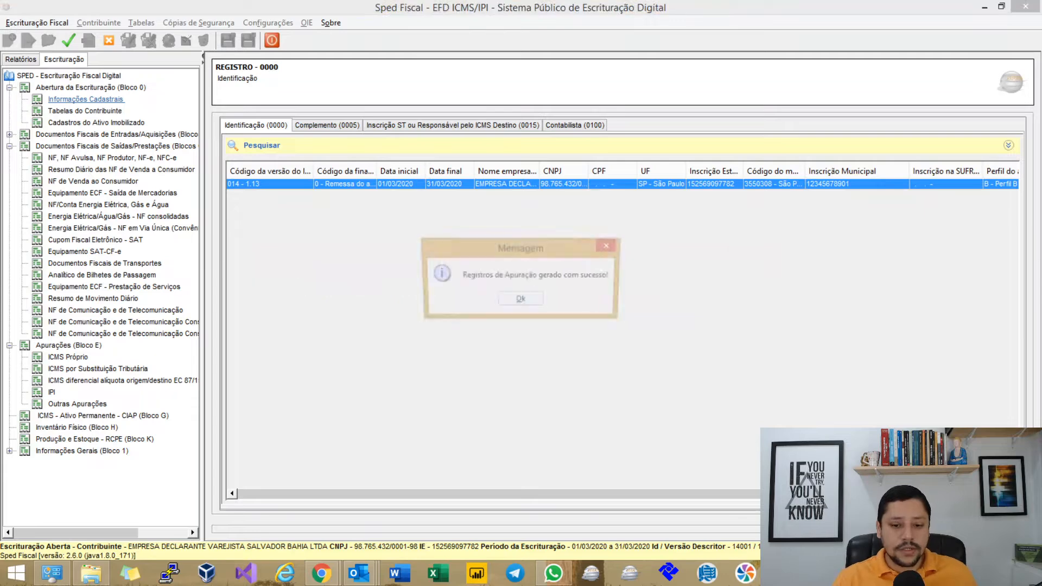
pyautogui.press('Return')
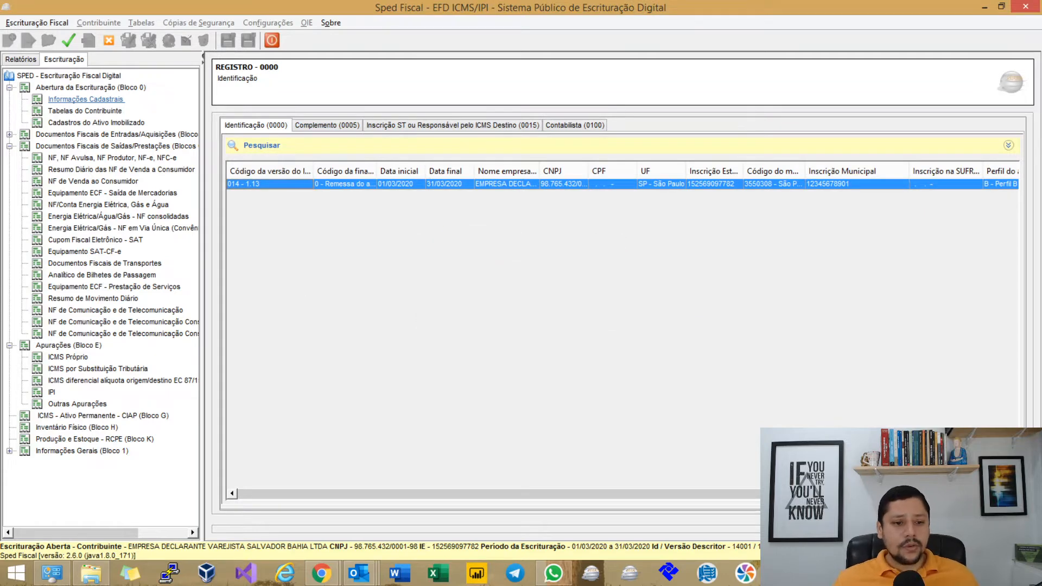
# Change Registro 0000's file profile to Perfil C and save it.
pyautogui.doubleClick(345, 184)
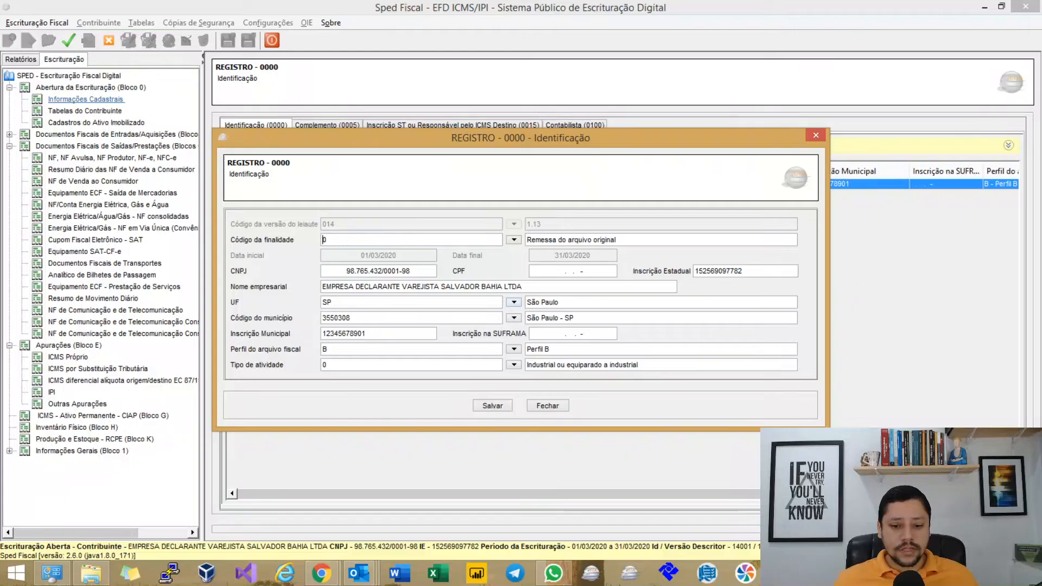
pyautogui.click(514, 350)
pyautogui.click(516, 419)
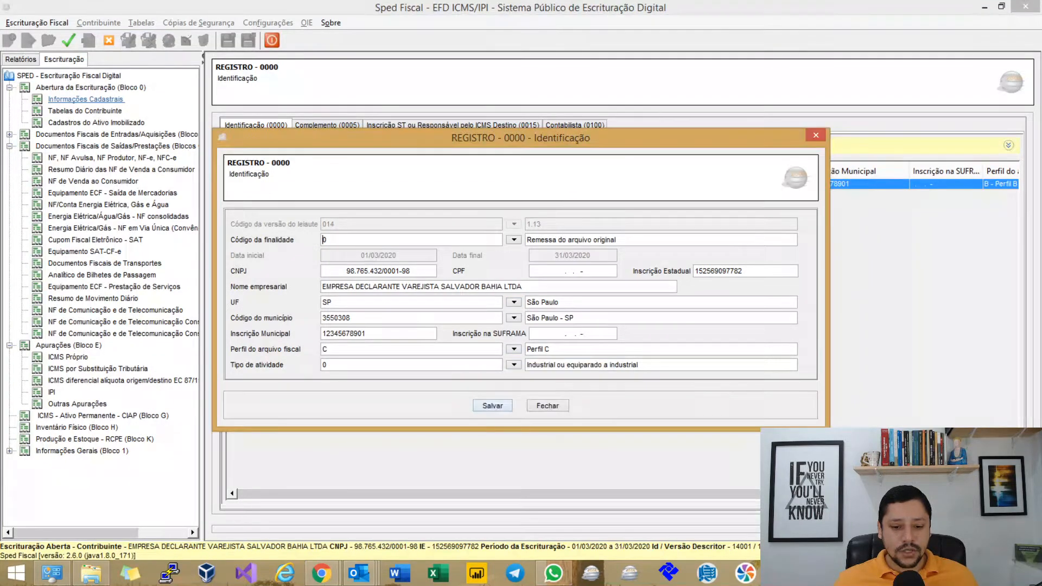
pyautogui.click(492, 404)
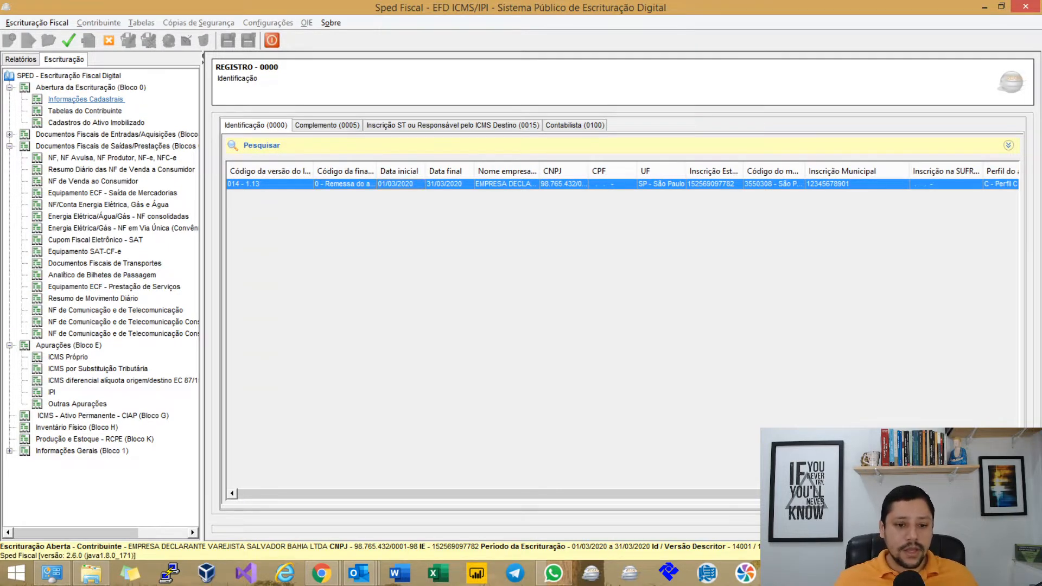
# Switch the file profile back to Perfil B, save, and regenerate the apuração records.
pyautogui.doubleClick(564, 184)
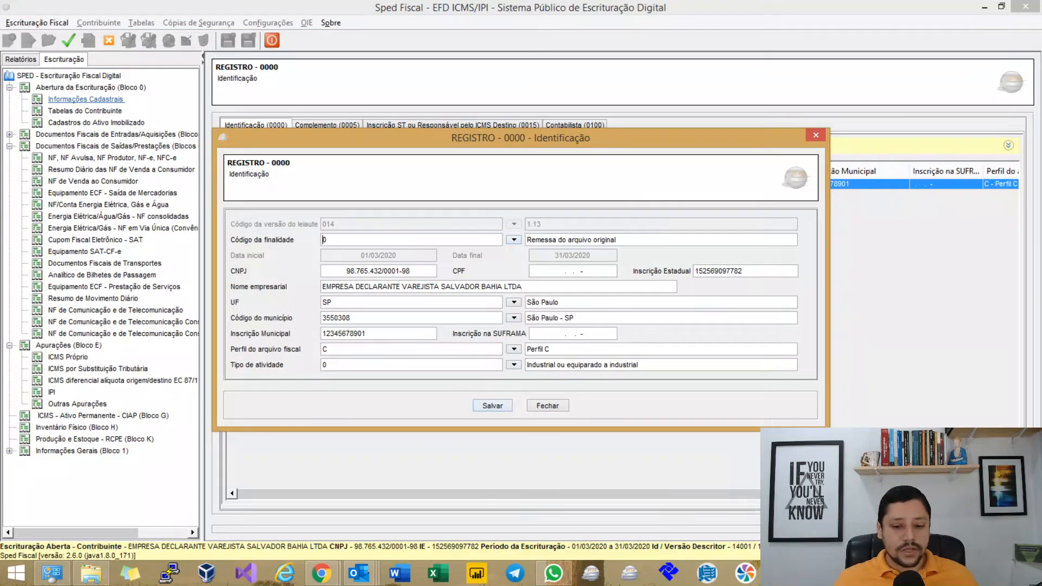
pyautogui.click(514, 349)
pyautogui.click(511, 407)
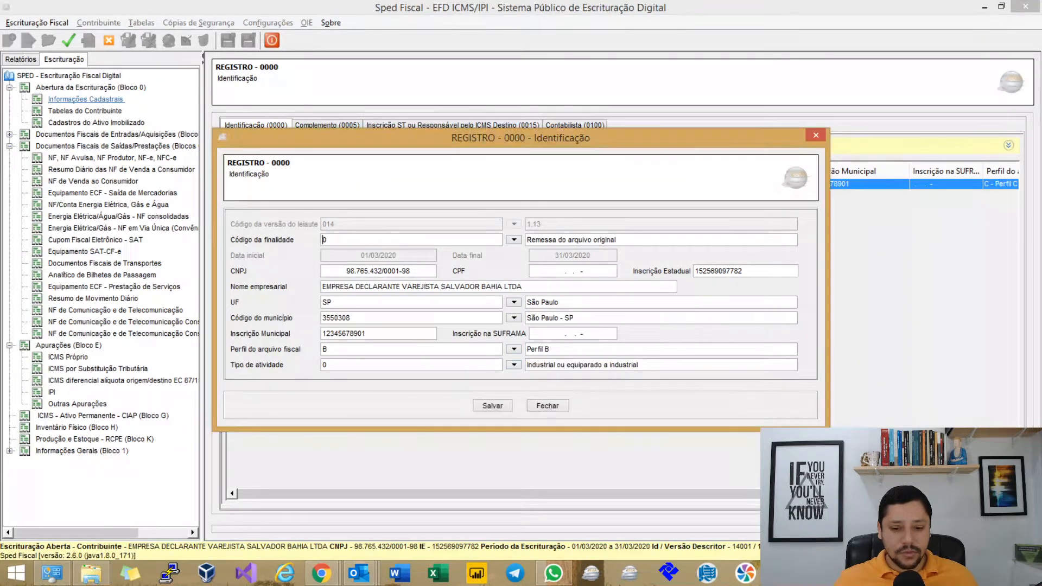
pyautogui.click(548, 406)
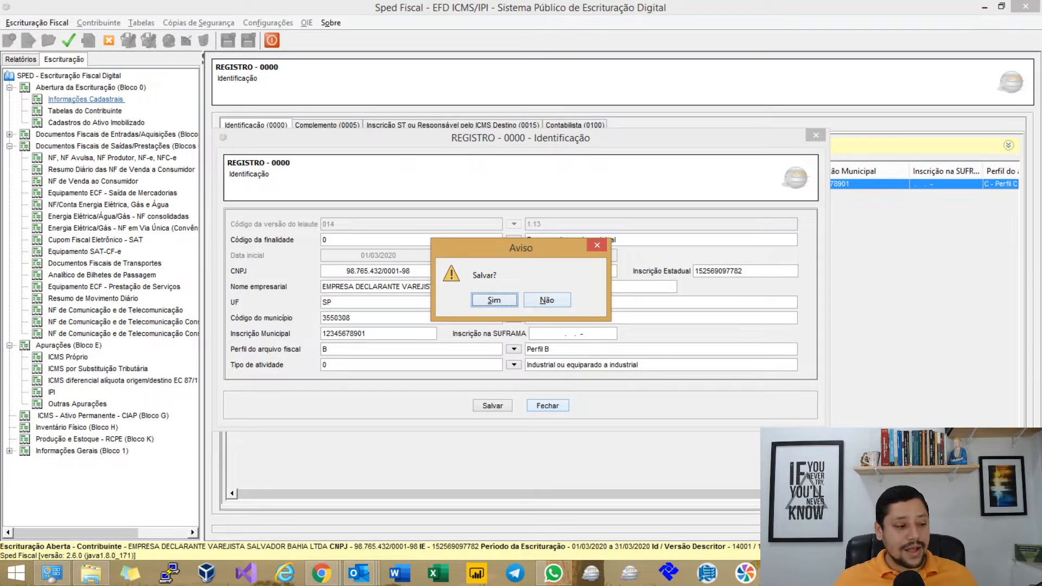
pyautogui.press('Return')
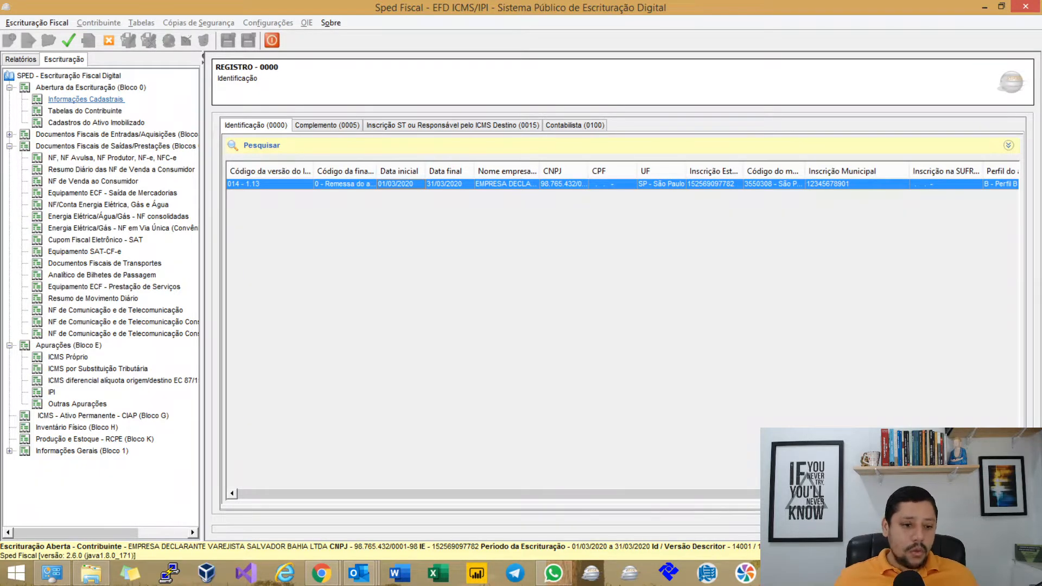
pyautogui.press('Return')
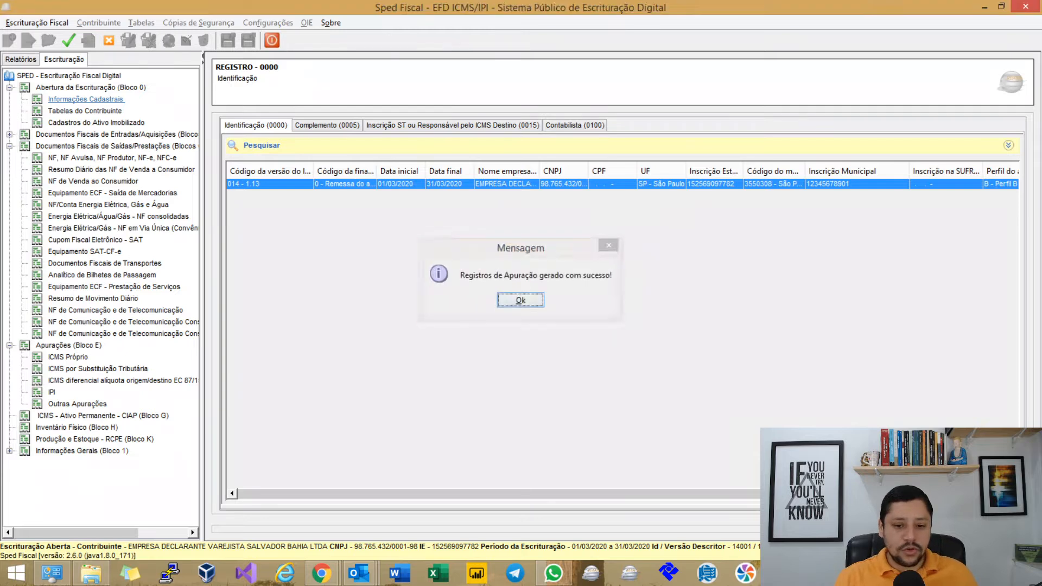
pyautogui.press('Return')
# Revalidate, show only the errors in the report, and open the missing Registro 0002 form.
pyautogui.click(68, 41)
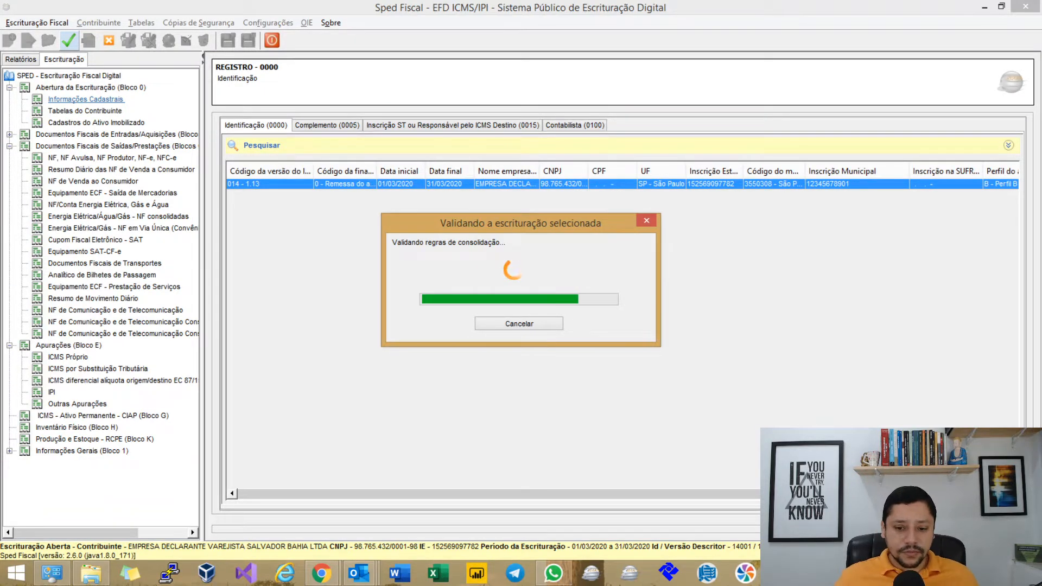
pyautogui.press('Return')
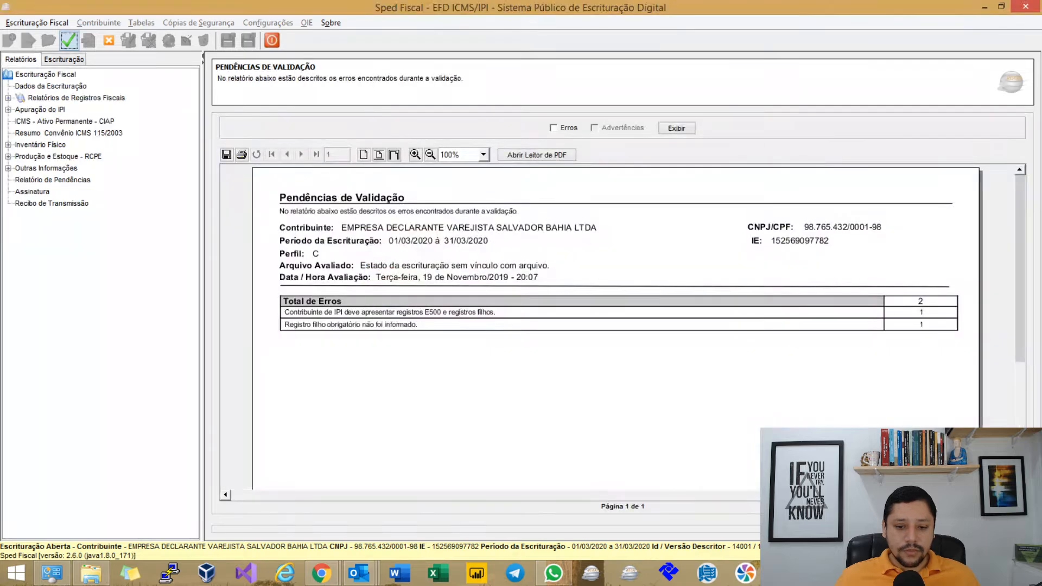
pyautogui.click(554, 128)
pyautogui.click(676, 128)
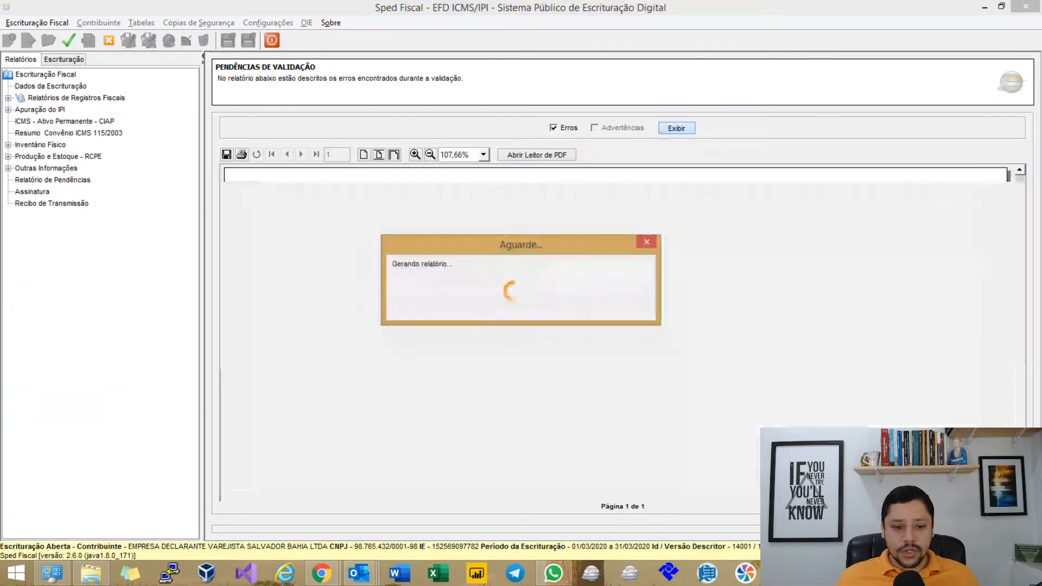
pyautogui.scroll(-4, 615, 328)
pyautogui.scroll(-1, 616, 312)
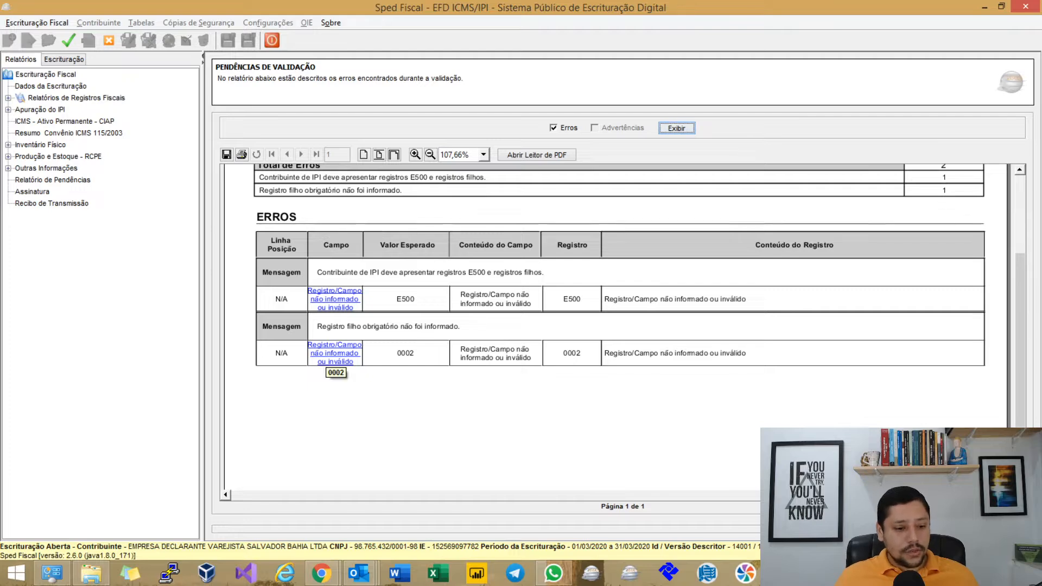
pyautogui.click(334, 353)
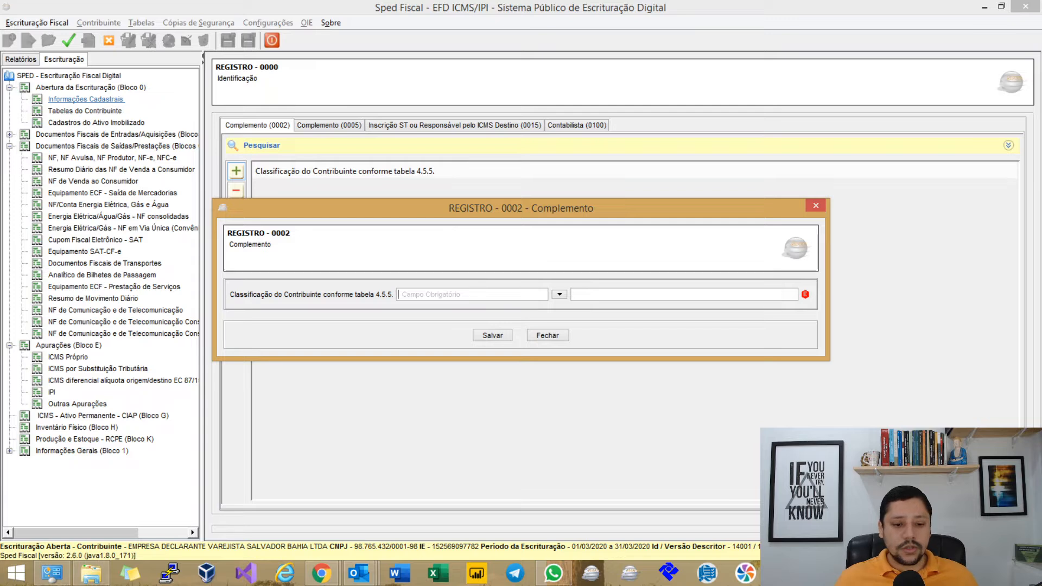
# Save Registro 0002 with classification 05 – Equiparado a industrial – Por opção, then revalidate.
pyautogui.moveTo(532, 208); pyautogui.dragTo(597, 196)
pyautogui.click(624, 282)
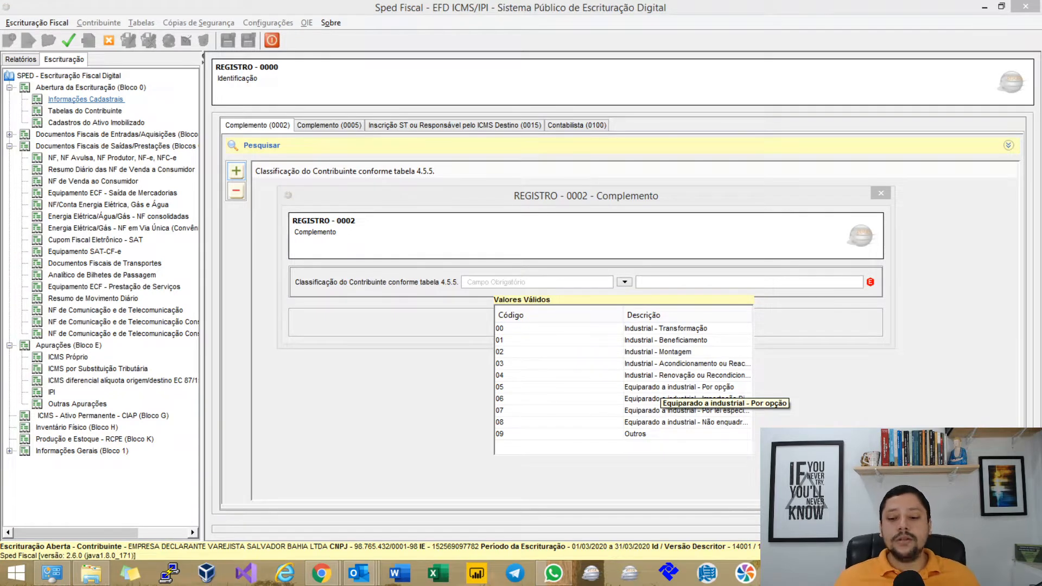
pyautogui.click(660, 387)
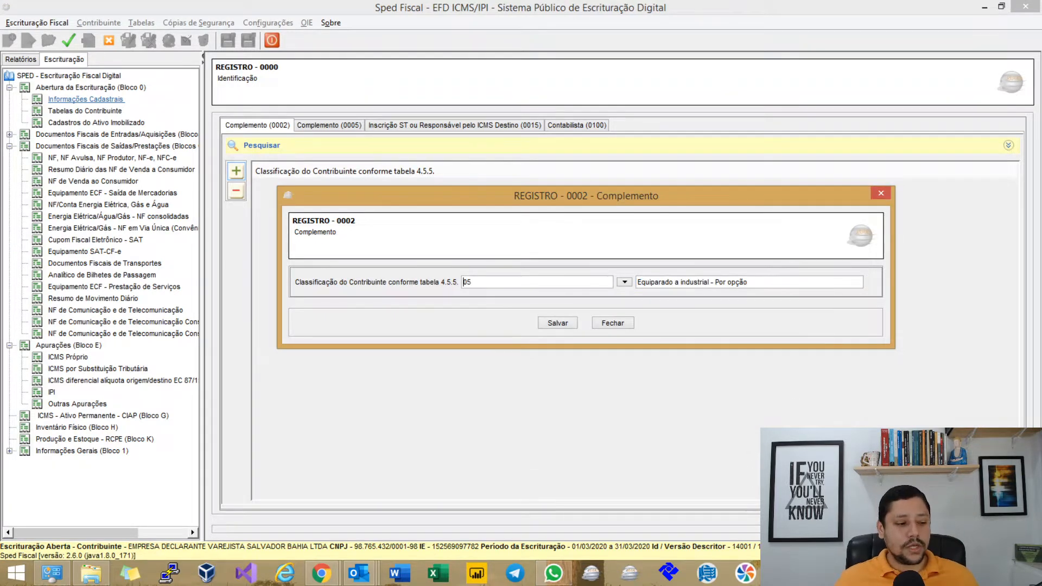
pyautogui.click(625, 281)
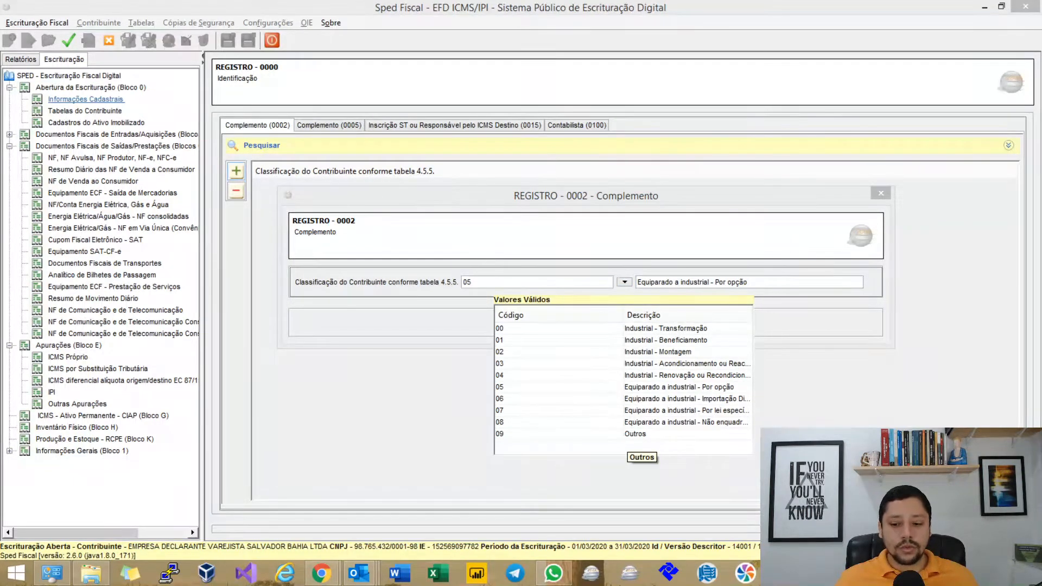
pyautogui.click(700, 389)
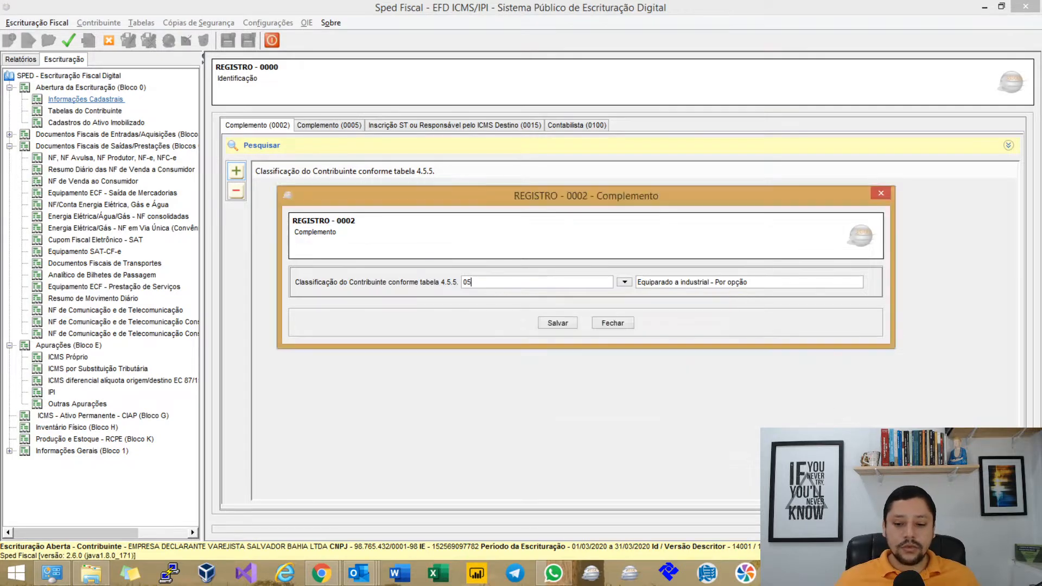
pyautogui.click(558, 323)
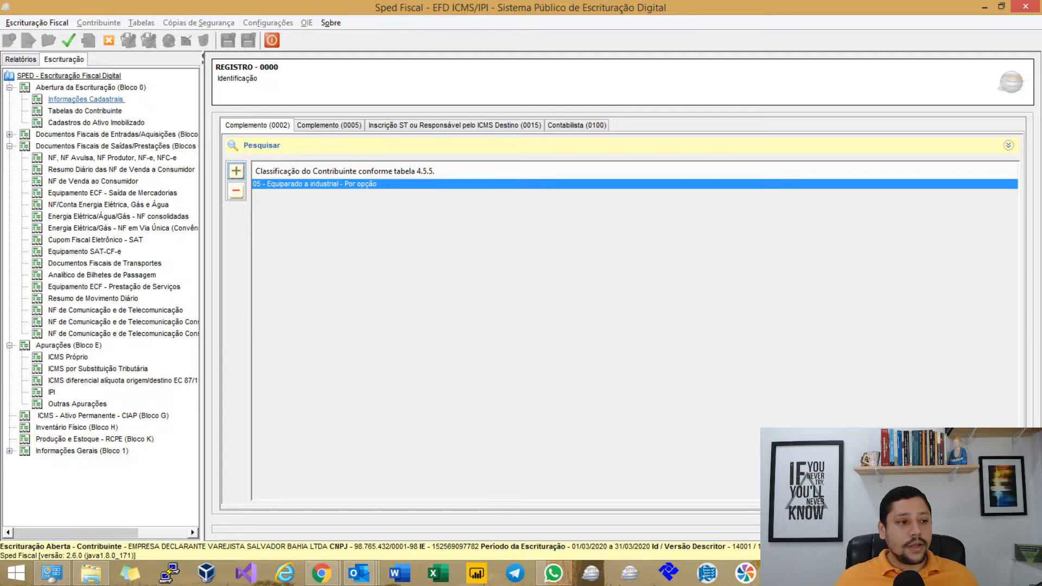
pyautogui.click(68, 41)
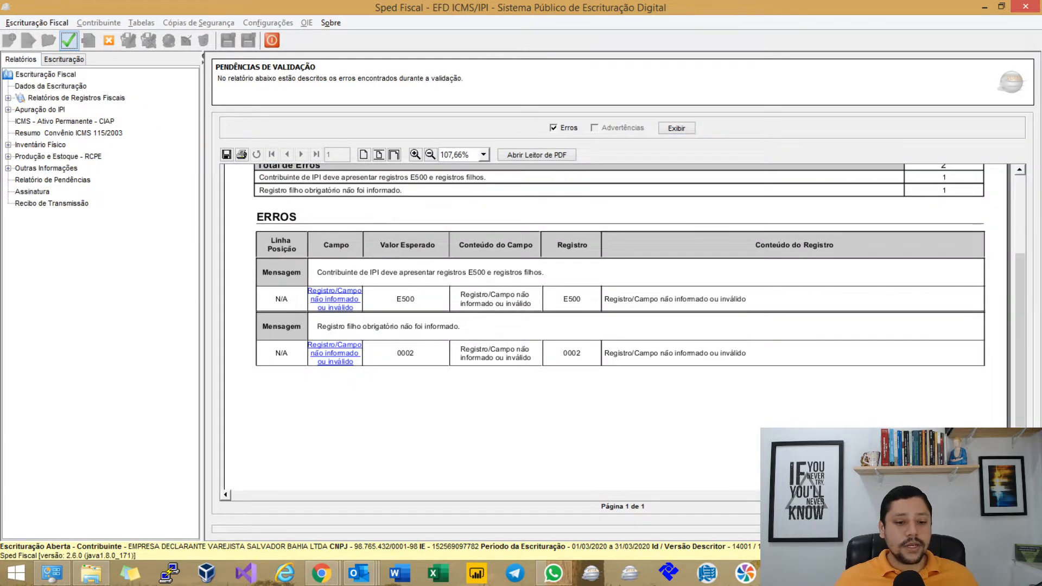
# Add a new E500 record from the error link with period indicator 0 – Mensal.
pyautogui.click(347, 301)
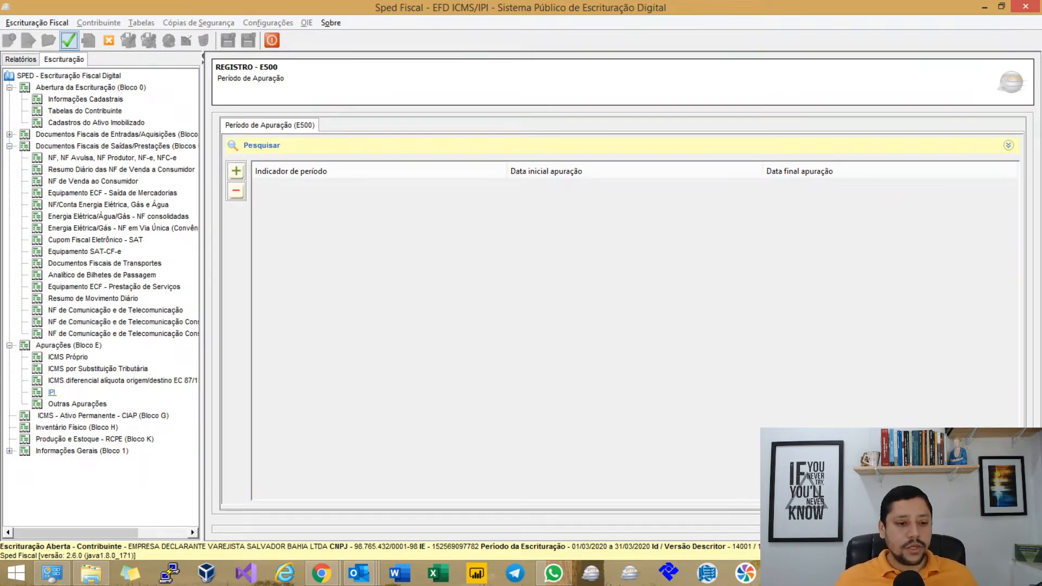
pyautogui.click(236, 171)
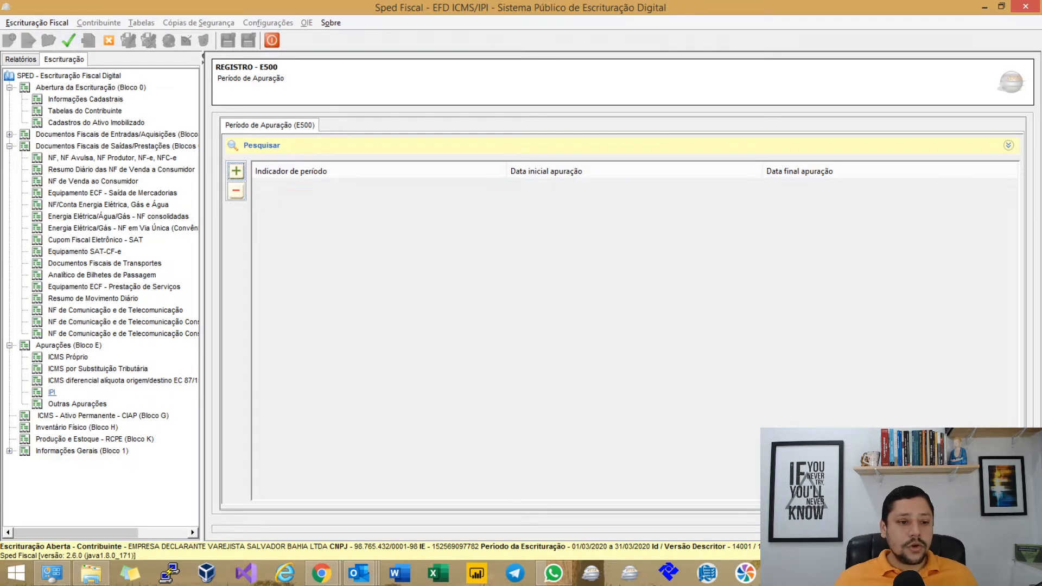
pyautogui.moveTo(521, 200); pyautogui.dragTo(559, 180)
pyautogui.click(538, 265)
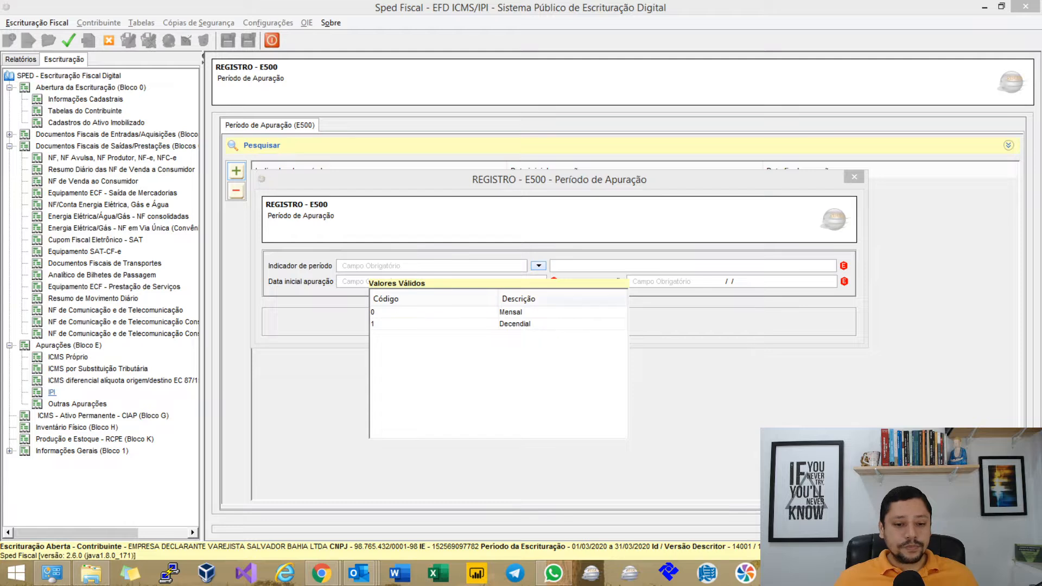
pyautogui.doubleClick(501, 312)
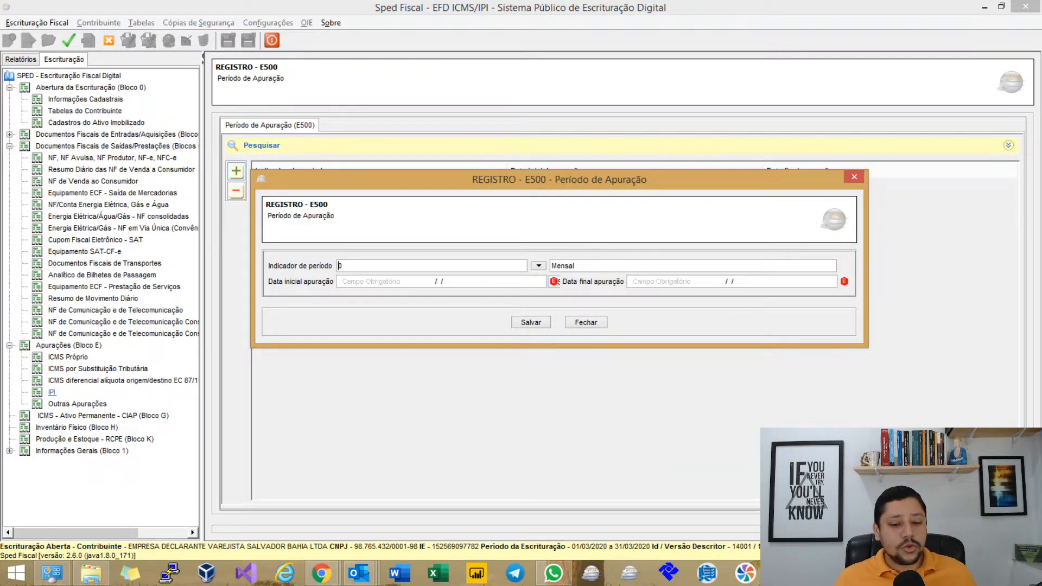
# Review the MindMeister note on coexisting periods, then return to the E500 form.
pyautogui.hotkey('alt', 'Tab')
pyautogui.moveTo(700, 217); pyautogui.dragTo(741, 344)
pyautogui.click(530, 292)
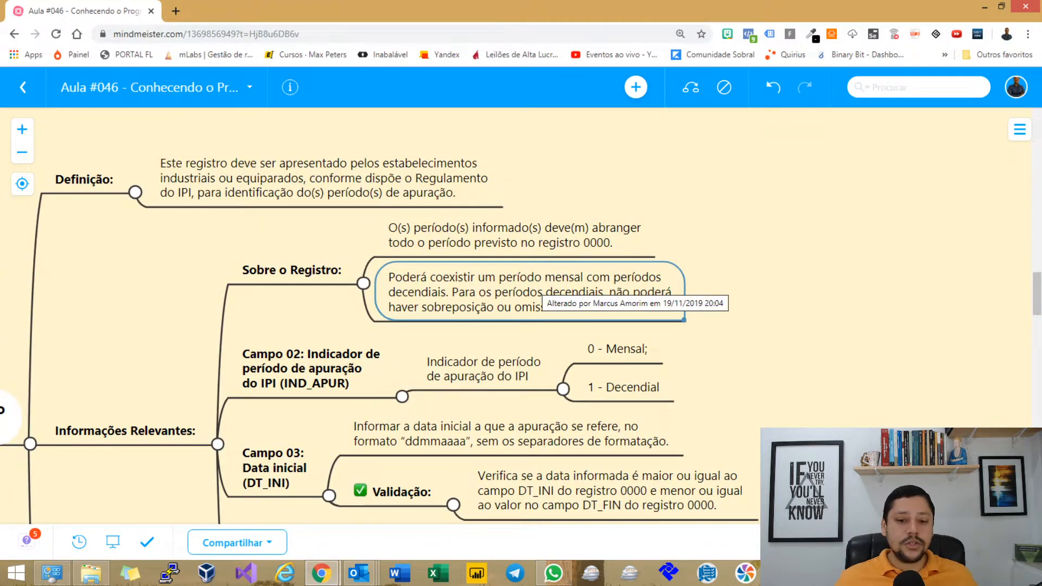
pyautogui.doubleClick(541, 284)
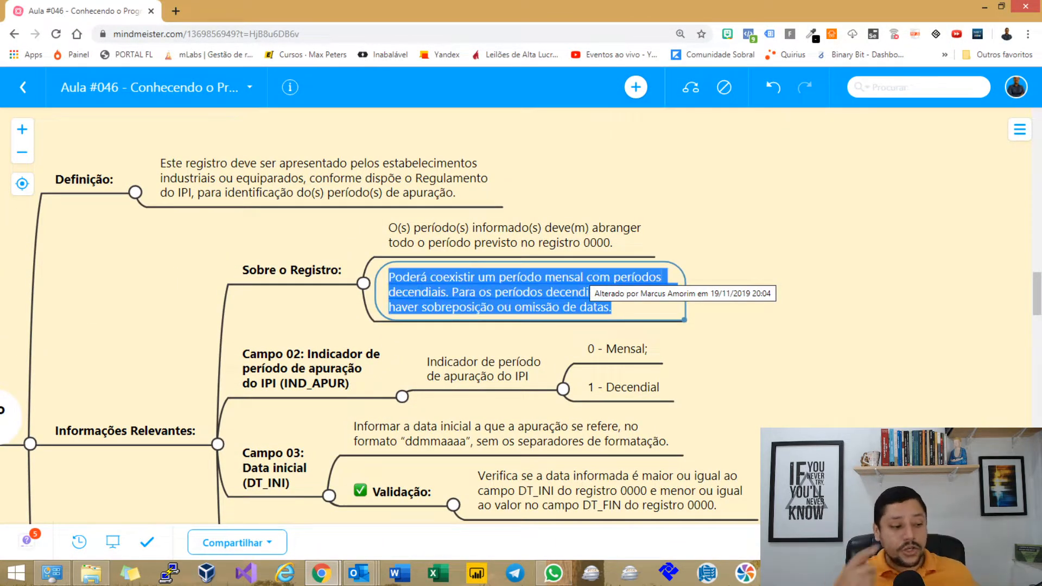
pyautogui.hotkey('alt', 'Tab')
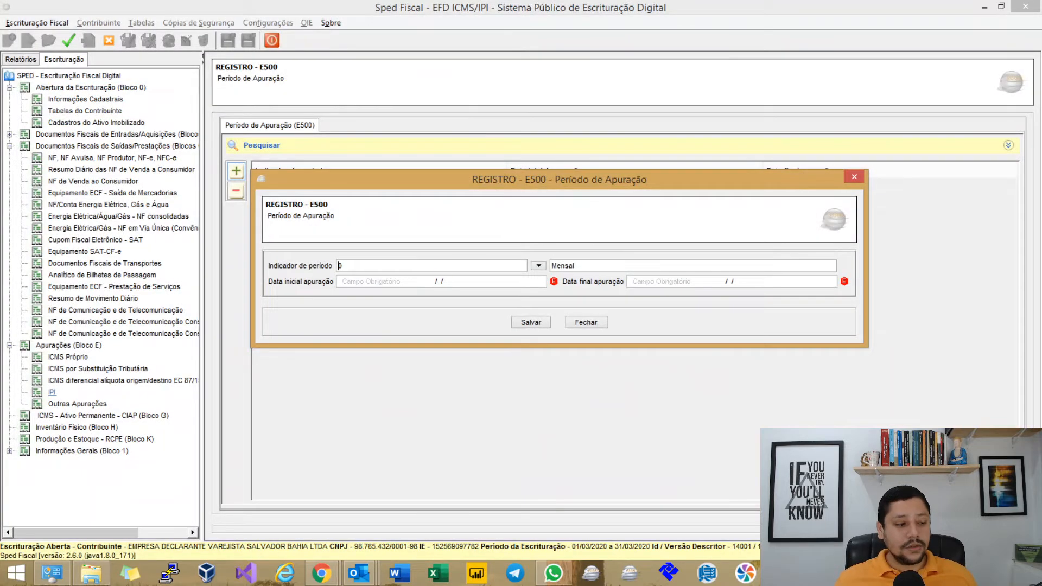
# Save the monthly E500 period with dates 01/03/2020 to 31/03/2020.
pyautogui.press('Tab')
pyautogui.write('01032020')
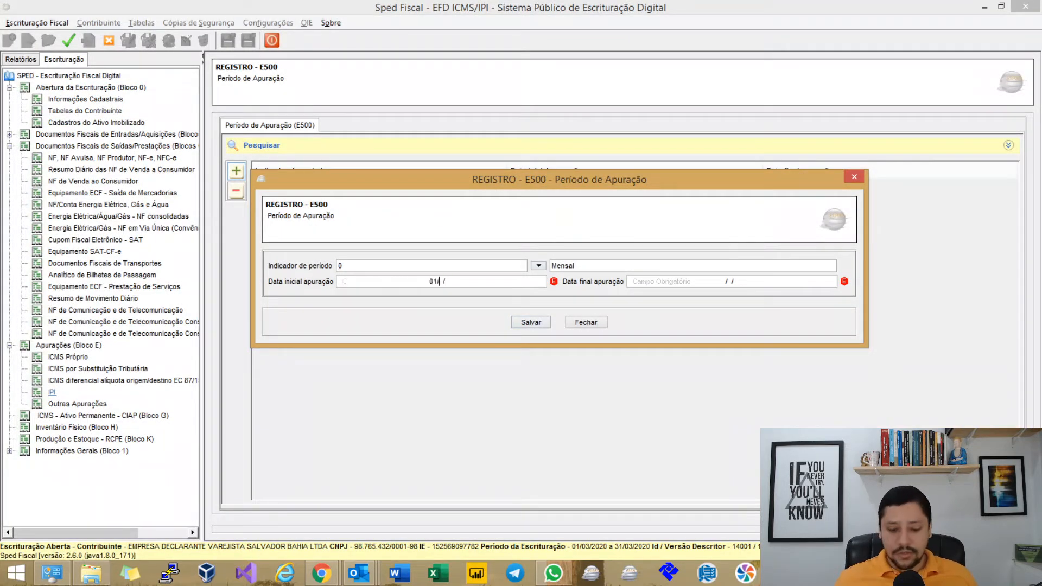
pyautogui.press('Tab')
pyautogui.write('31036')
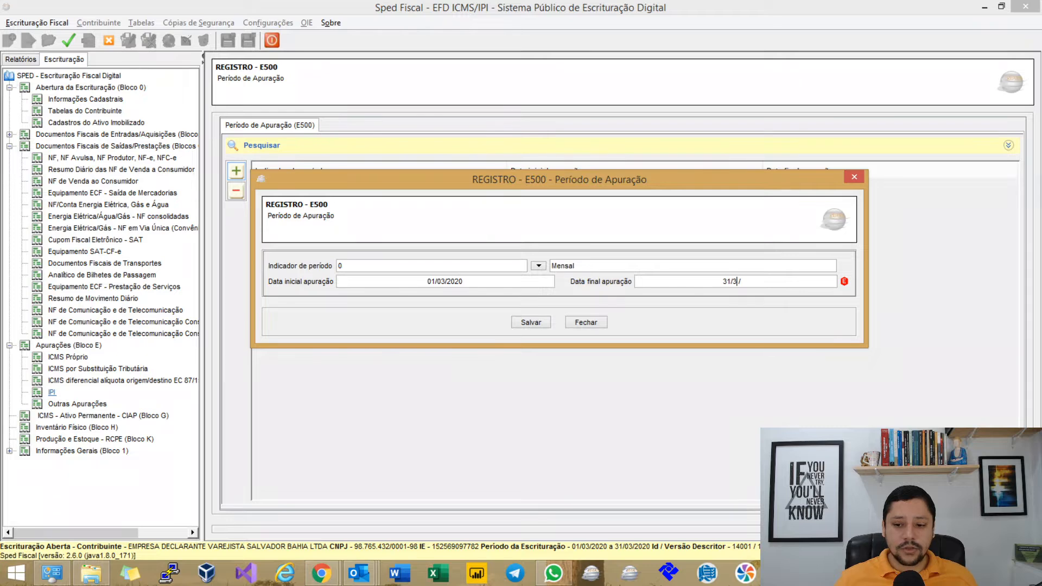
pyautogui.write('020')
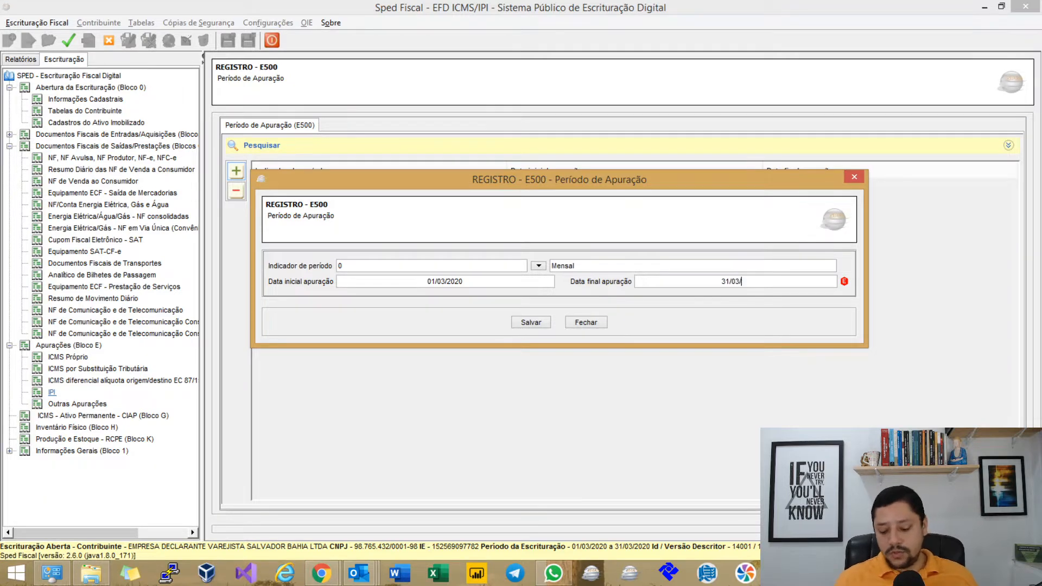
pyautogui.press('Return')
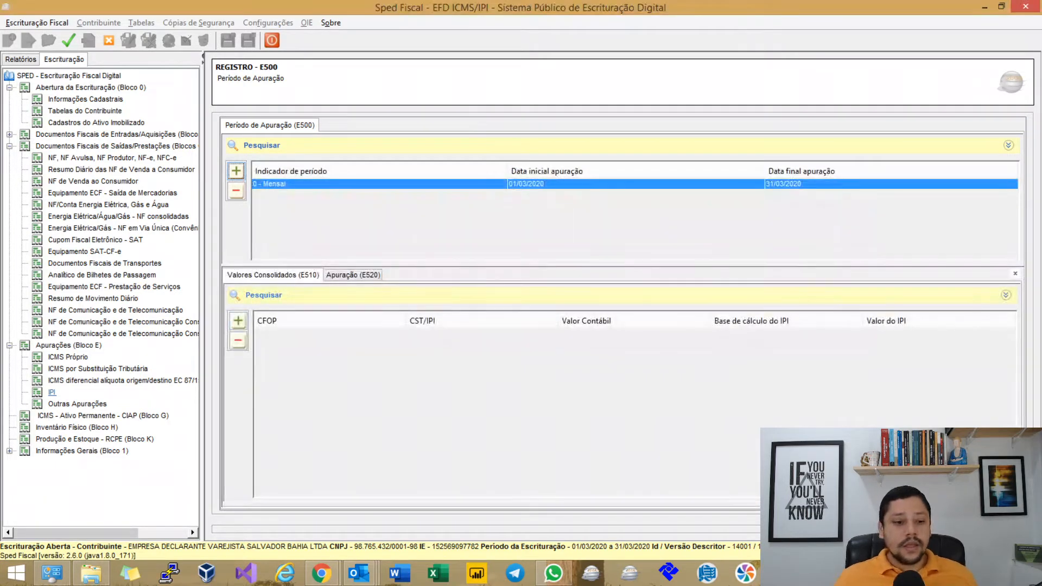
# Add a 1 – Decendial E500 period from 01/03/2020 to 10/03/2020 and revalidate.
pyautogui.click(237, 171)
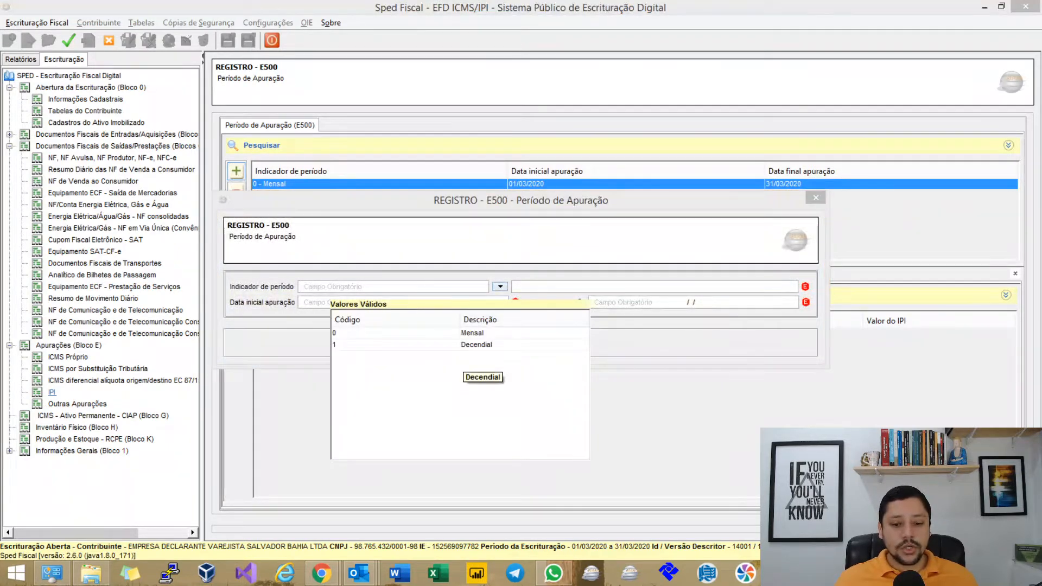
pyautogui.click(475, 345)
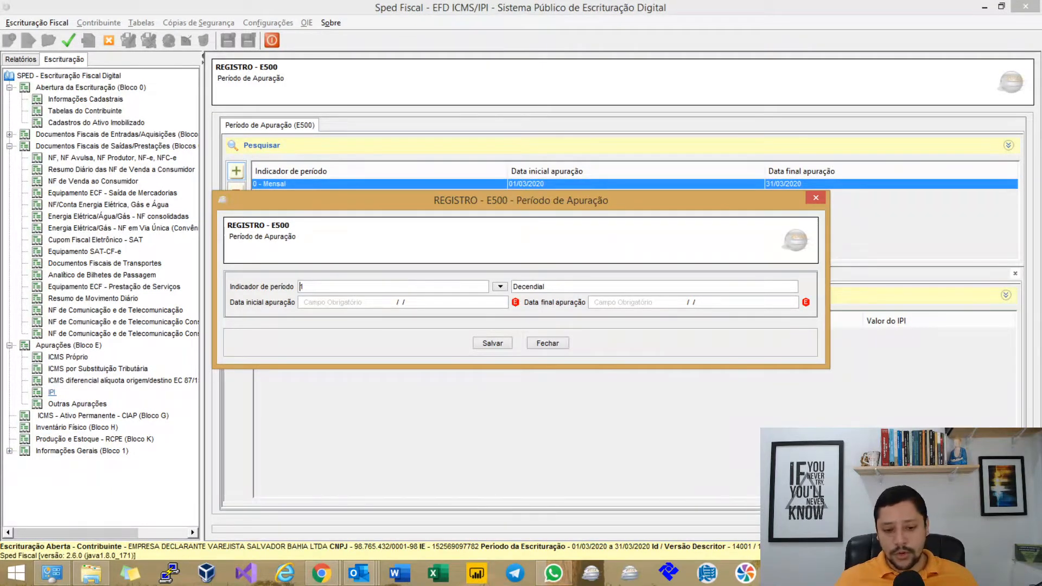
pyautogui.press('Tab')
pyautogui.write('01/03/')
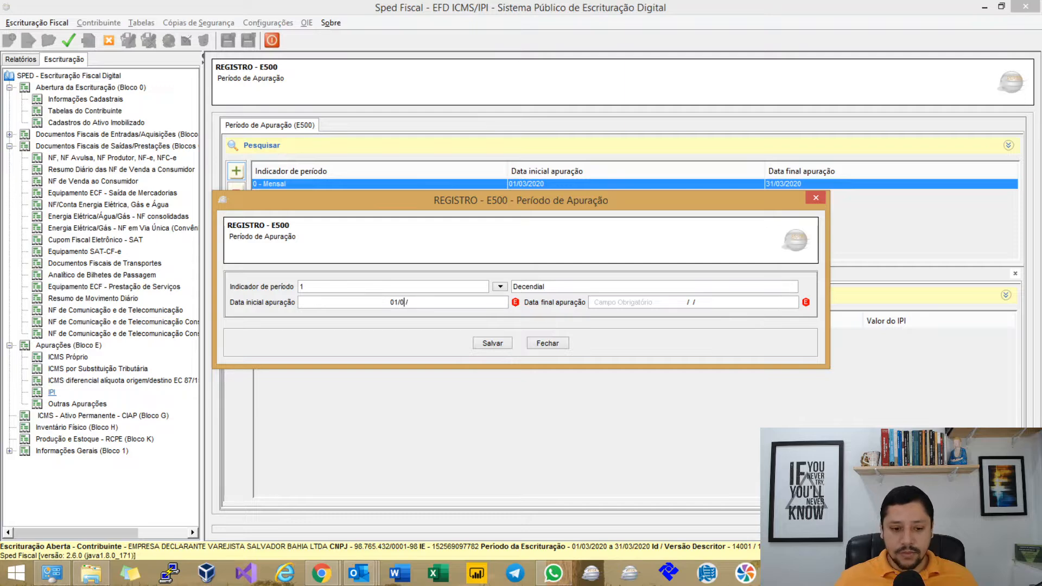
pyautogui.write('2020')
pyautogui.press('Tab')
pyautogui.write('10/03/')
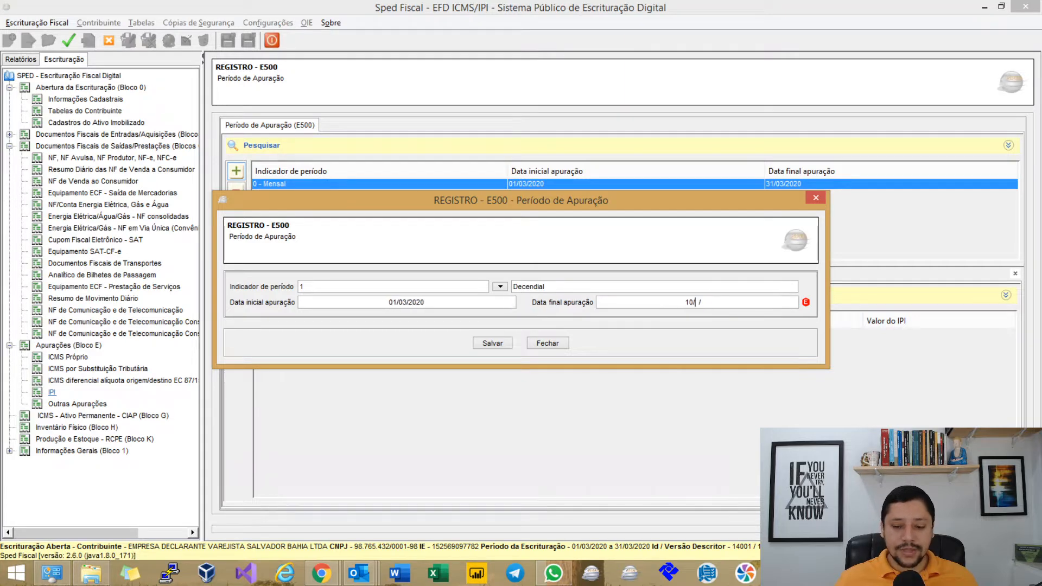
pyautogui.write('2020')
pyautogui.press('Return')
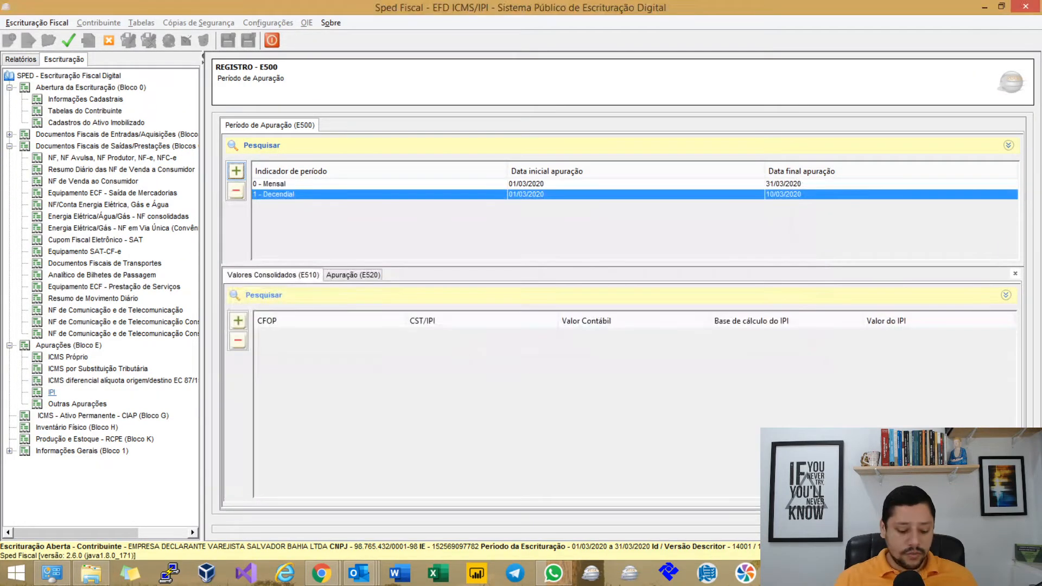
pyautogui.press('Return')
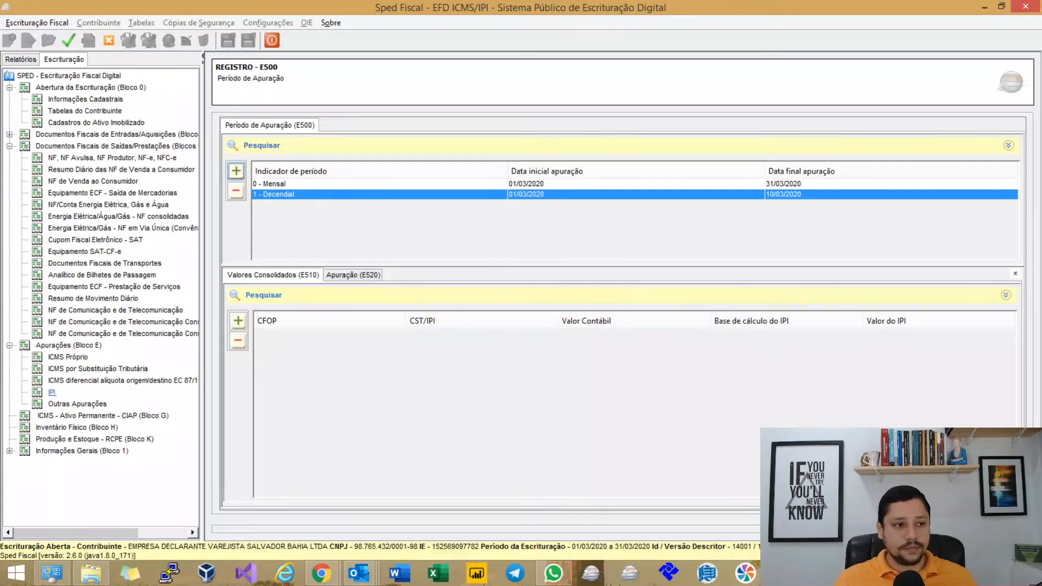
pyautogui.click(68, 40)
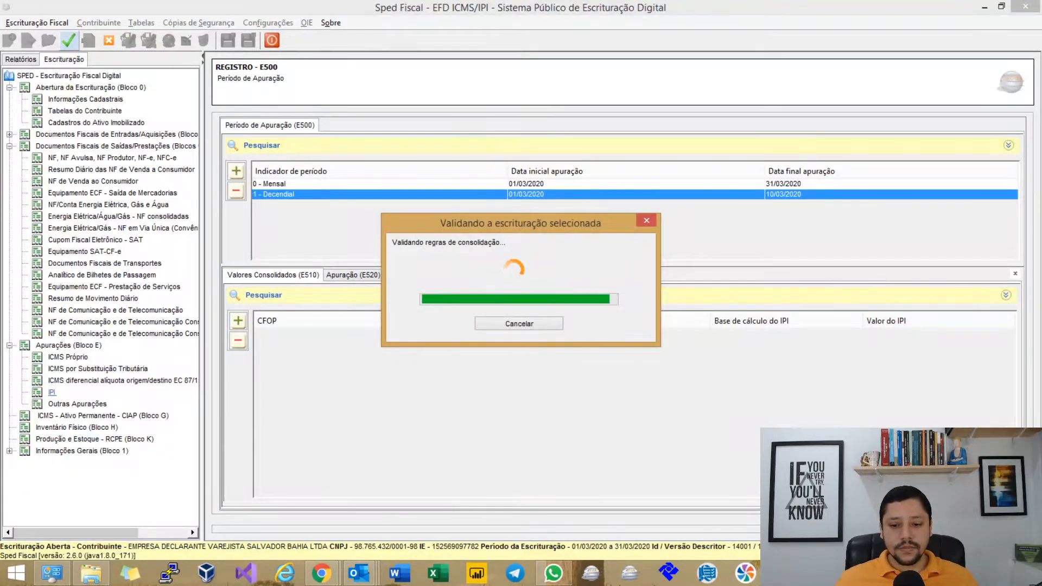
# List the three errors: two missing E520 records and the decendial E500 period gap.
pyautogui.press('Return')
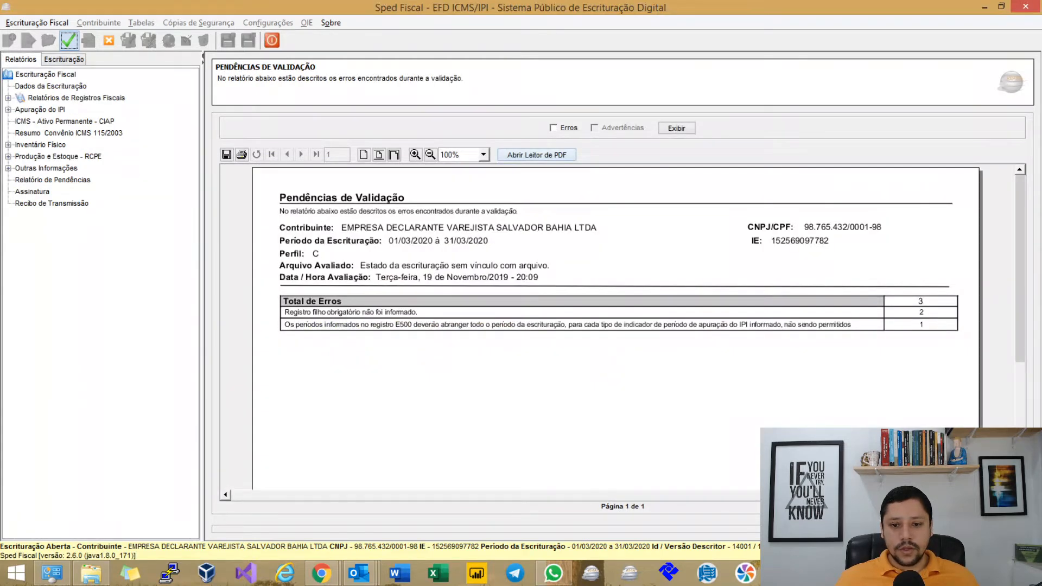
pyautogui.click(553, 127)
pyautogui.click(676, 128)
pyautogui.scroll(-3, 597, 325)
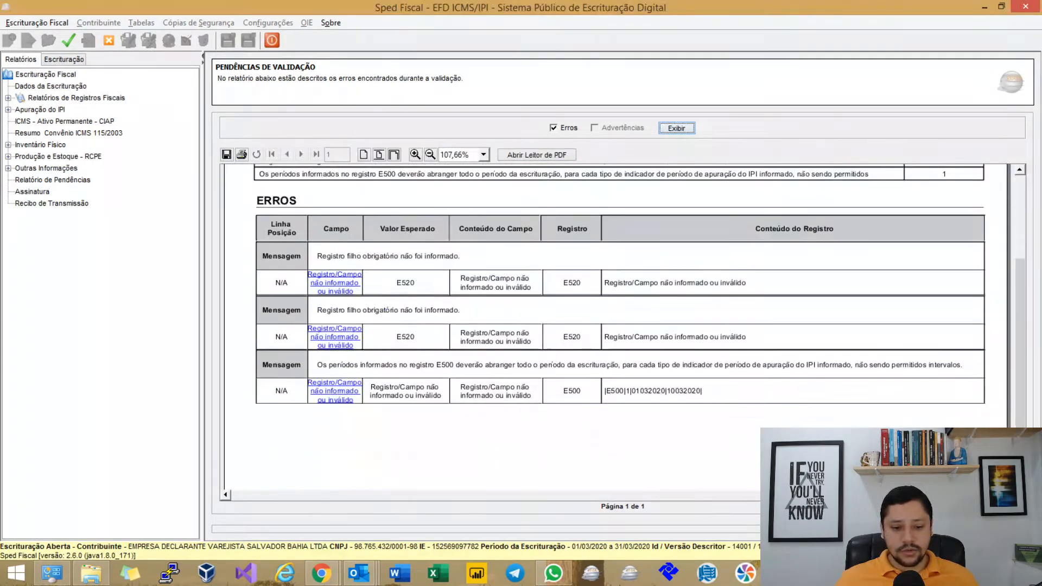
pyautogui.scroll(-1, 639, 284)
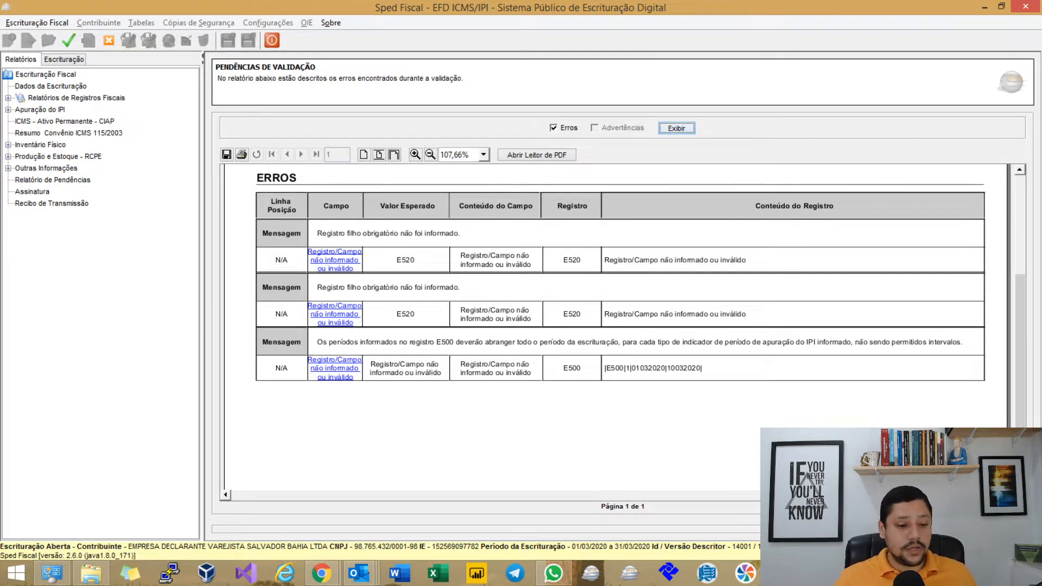
# Save the 01/03–10/03 decendial period and add decendial period 11/03/2020–20/03/2020.
pyautogui.click(335, 368)
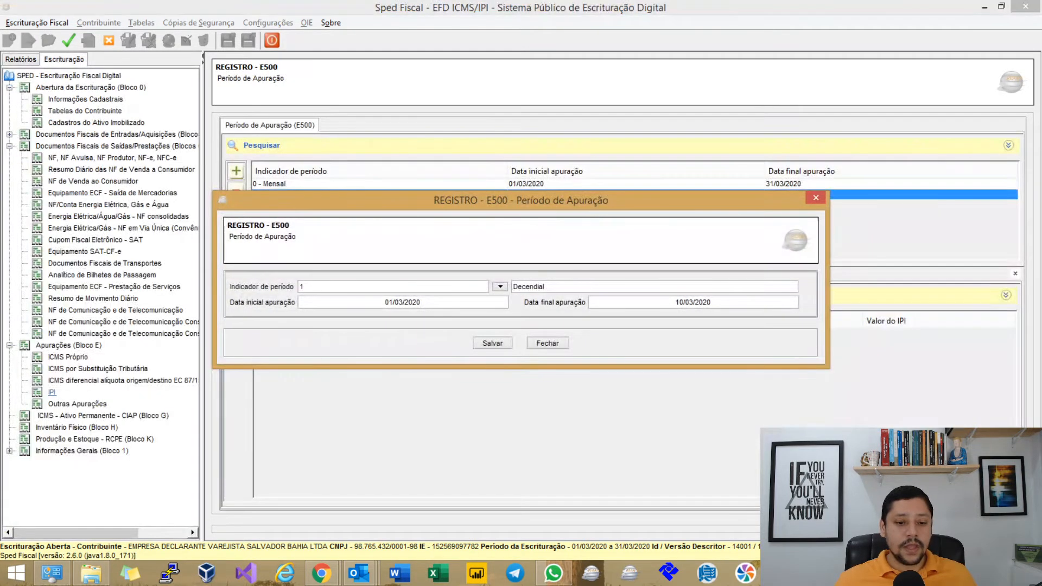
pyautogui.click(502, 344)
pyautogui.click(236, 171)
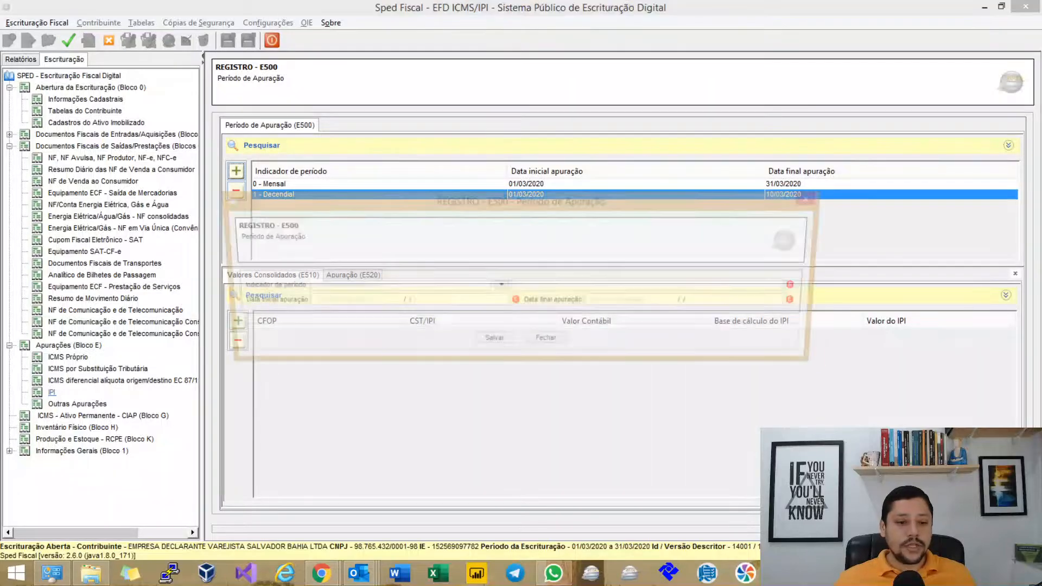
pyautogui.write('1')
pyautogui.press('Tab')
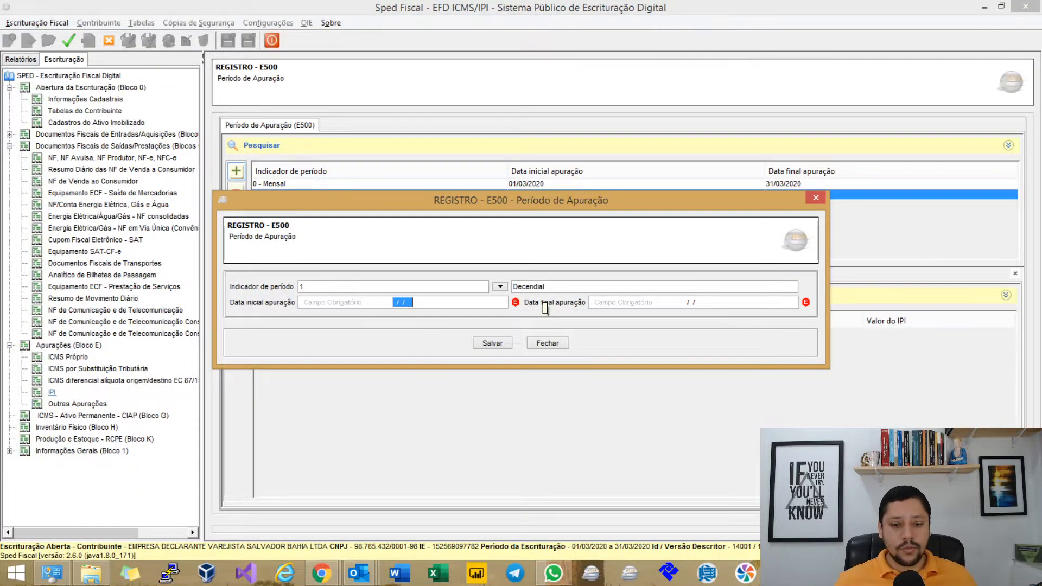
pyautogui.write('11032020')
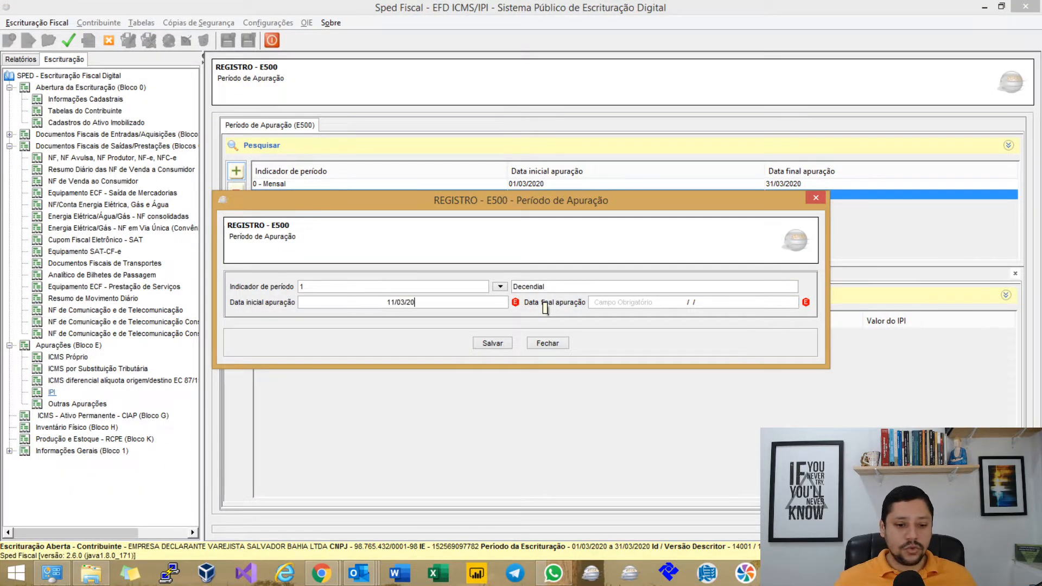
pyautogui.press('Tab')
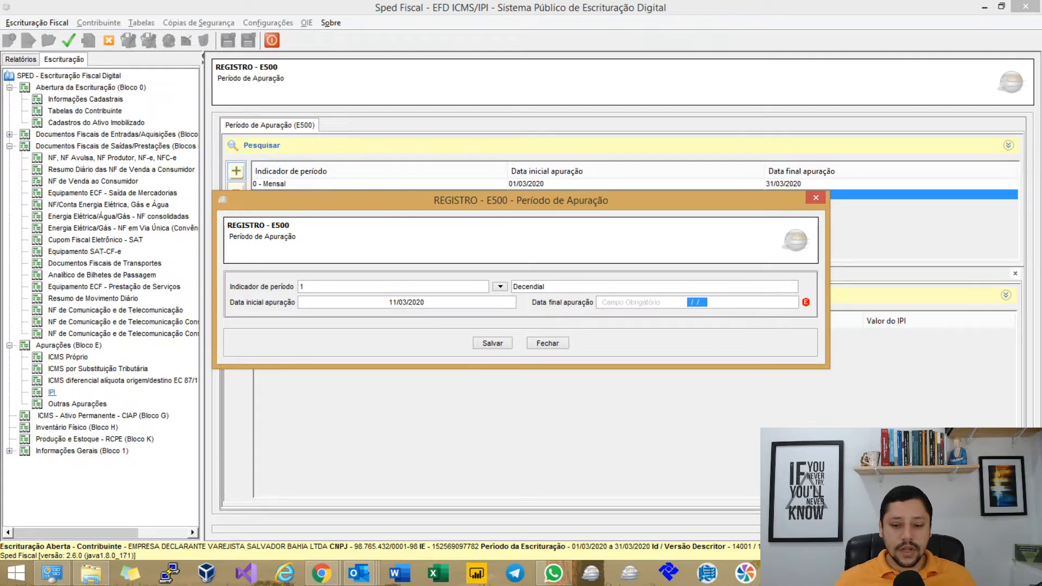
pyautogui.write('20032020')
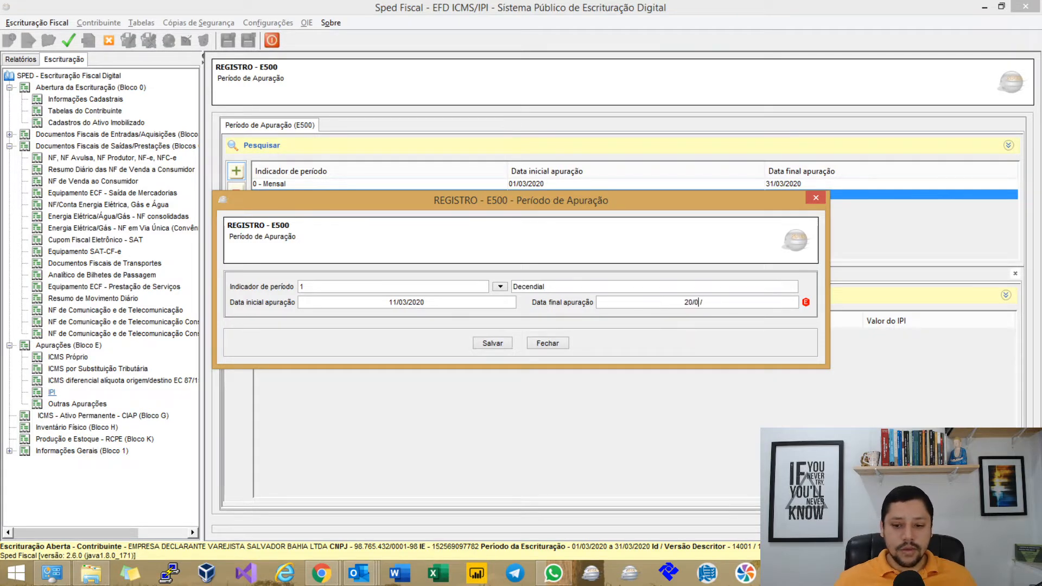
pyautogui.press('Tab')
pyautogui.press('Return')
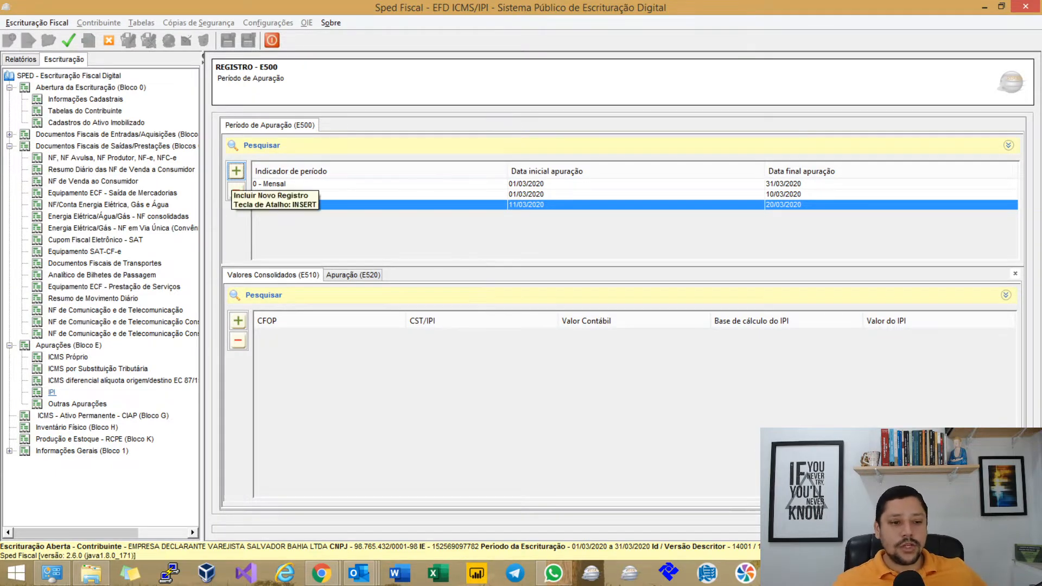
# Add the 1 – Decendial E500 period 21/03/2020–31/03/2020.
pyautogui.click(237, 171)
pyautogui.write('1')
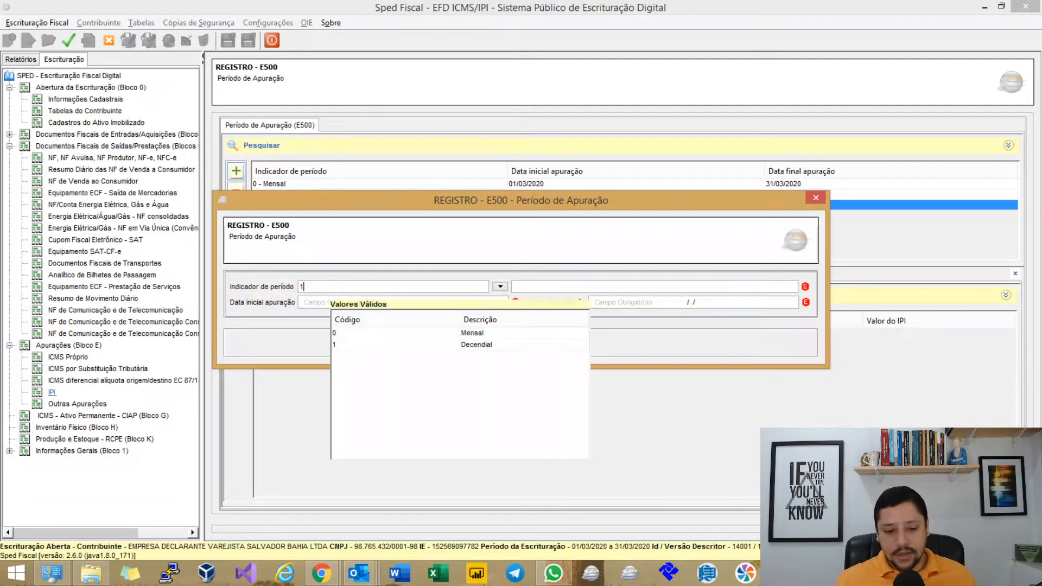
pyautogui.press('Tab')
pyautogui.write('21032020')
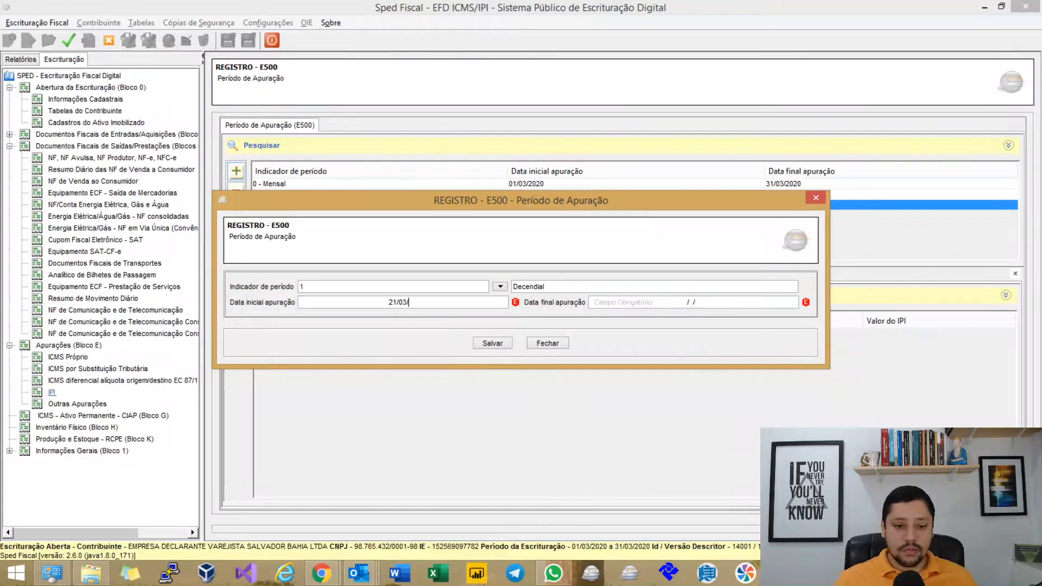
pyautogui.press('Tab')
pyautogui.write('31032020')
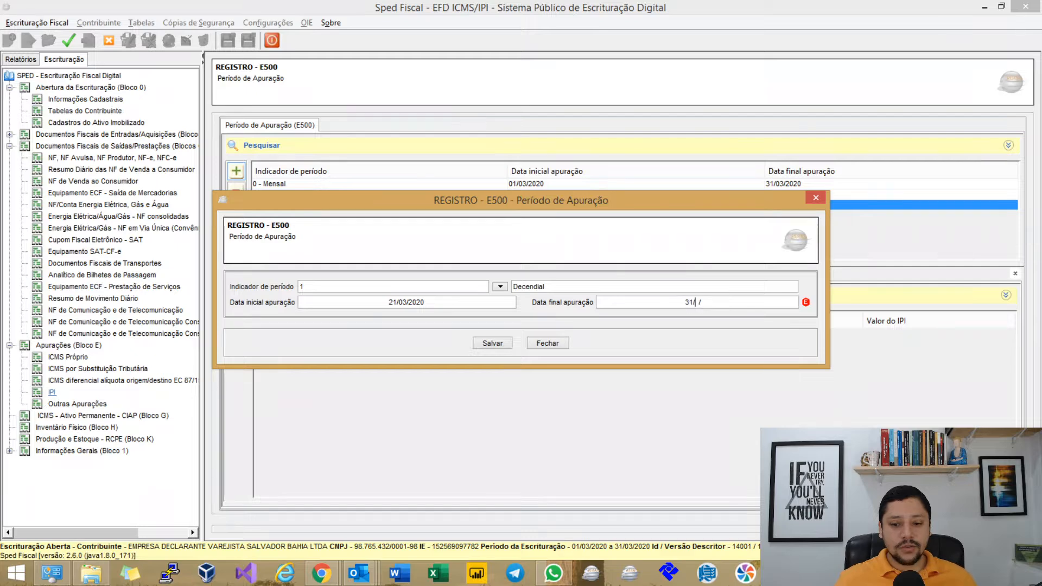
pyautogui.press('Tab')
pyautogui.press('Return')
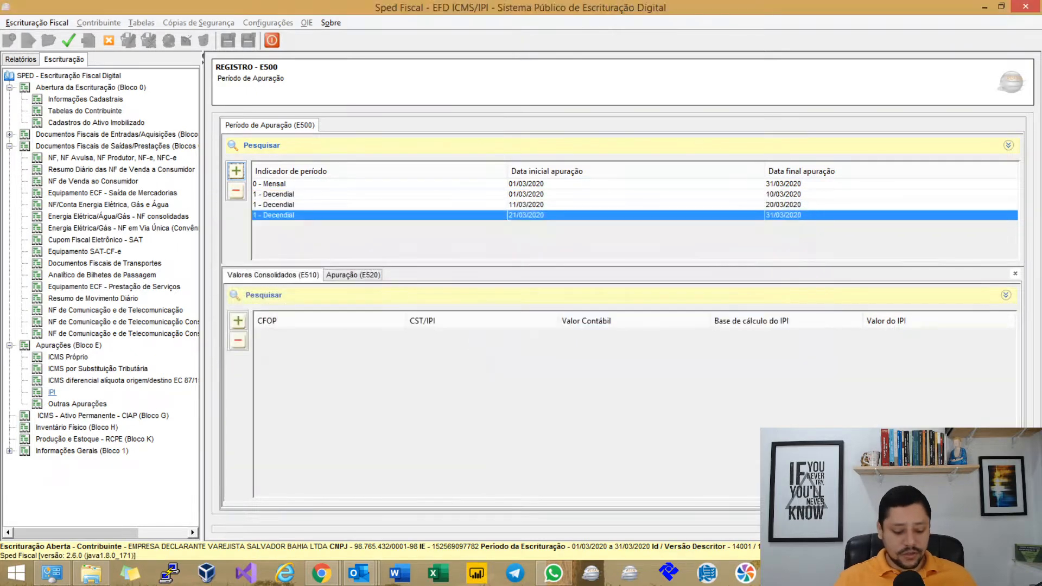
pyautogui.press('Return')
pyautogui.press('Return')
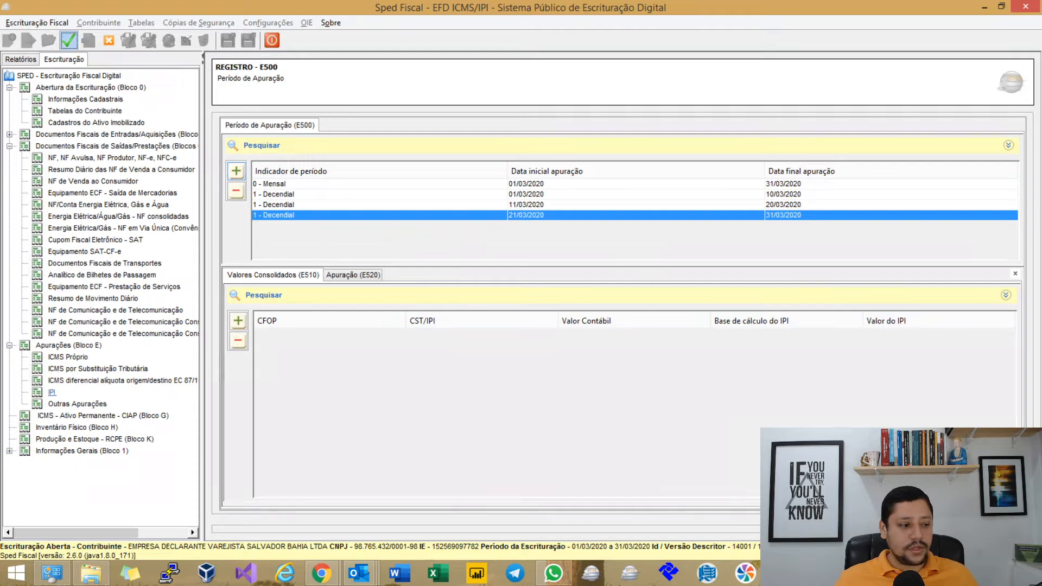
# Revalidate, review the four missing-E520 errors, and return to the E500 period records.
pyautogui.click(69, 40)
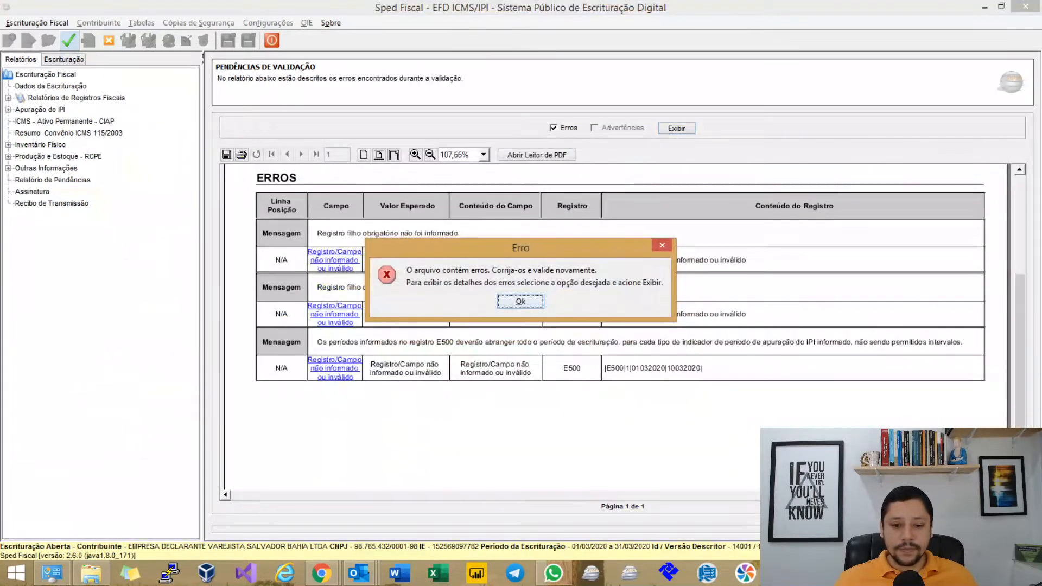
pyautogui.press('Return')
pyautogui.click(553, 128)
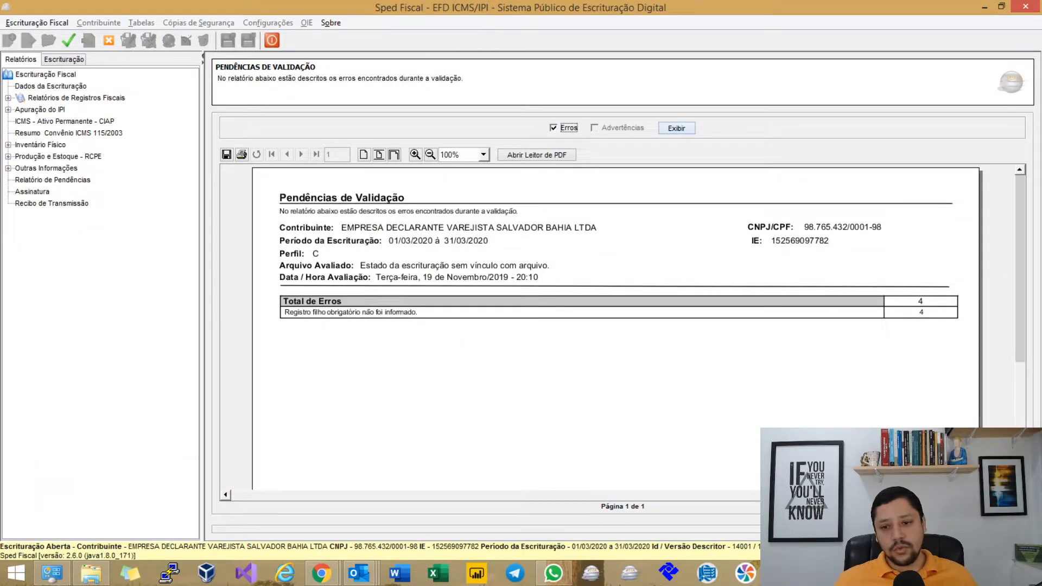
pyautogui.click(677, 128)
pyautogui.scroll(-6, 619, 328)
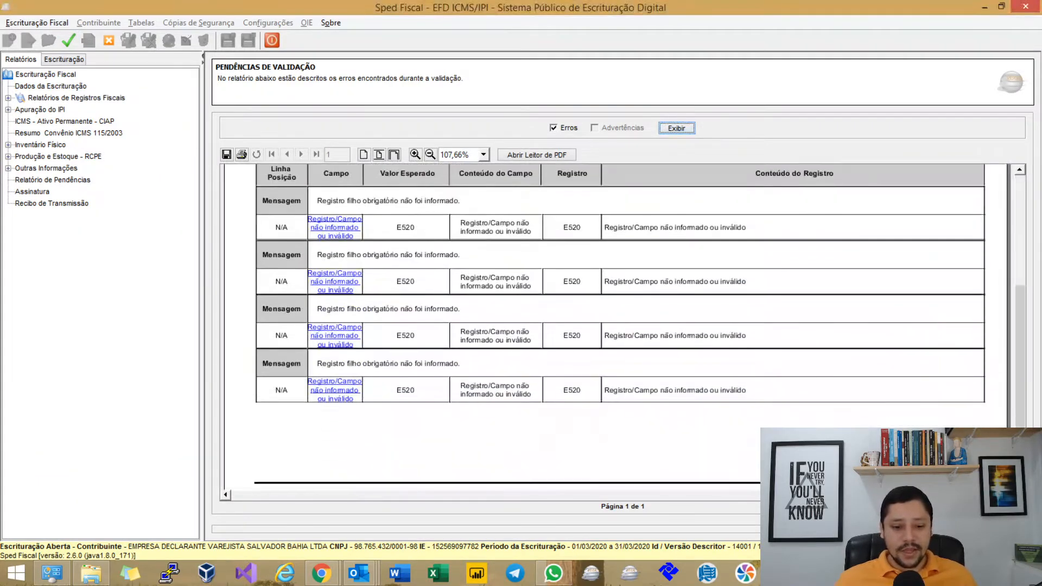
pyautogui.scroll(-1, 618, 325)
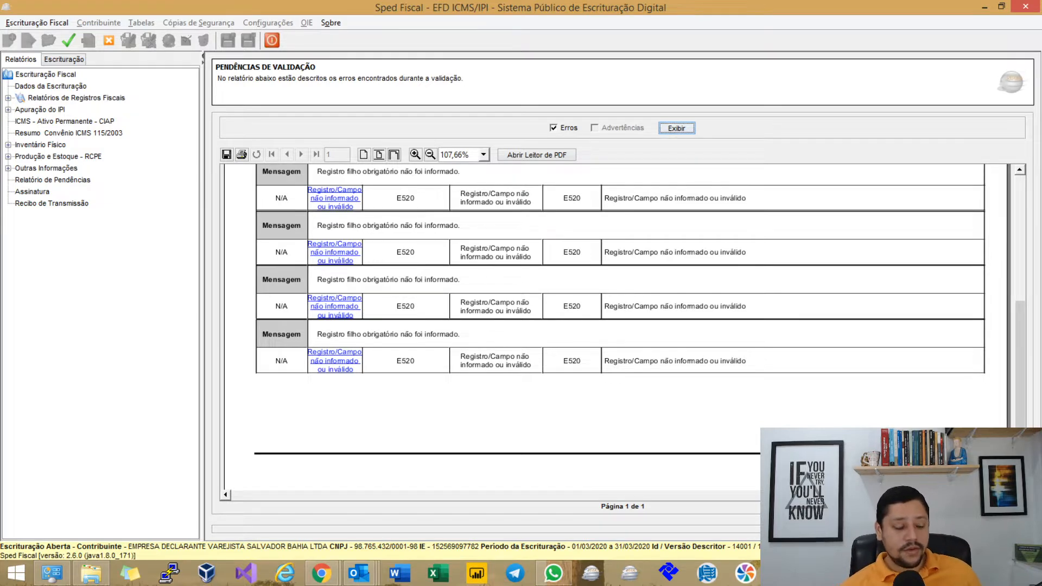
pyautogui.scroll(1, 619, 320)
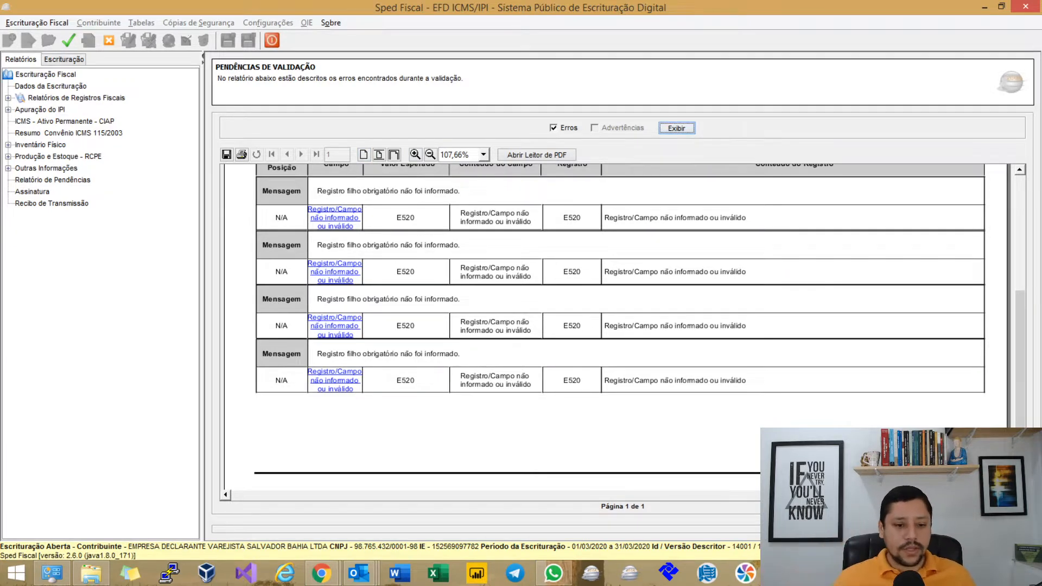
pyautogui.click(64, 59)
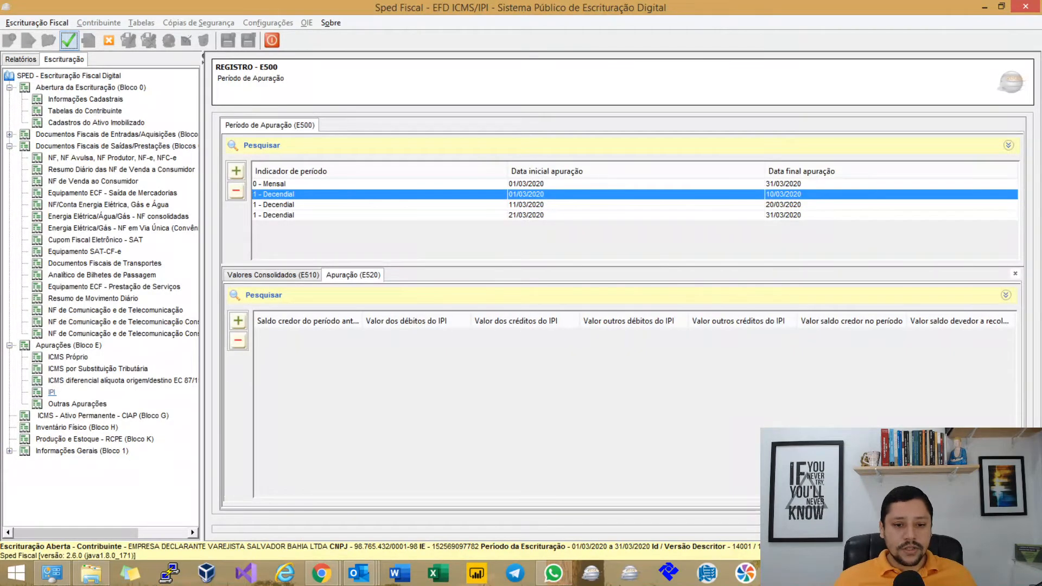
# Change the 21/03 decendial period's end date to 30/03/2020 and save it.
pyautogui.doubleClick(542, 216)
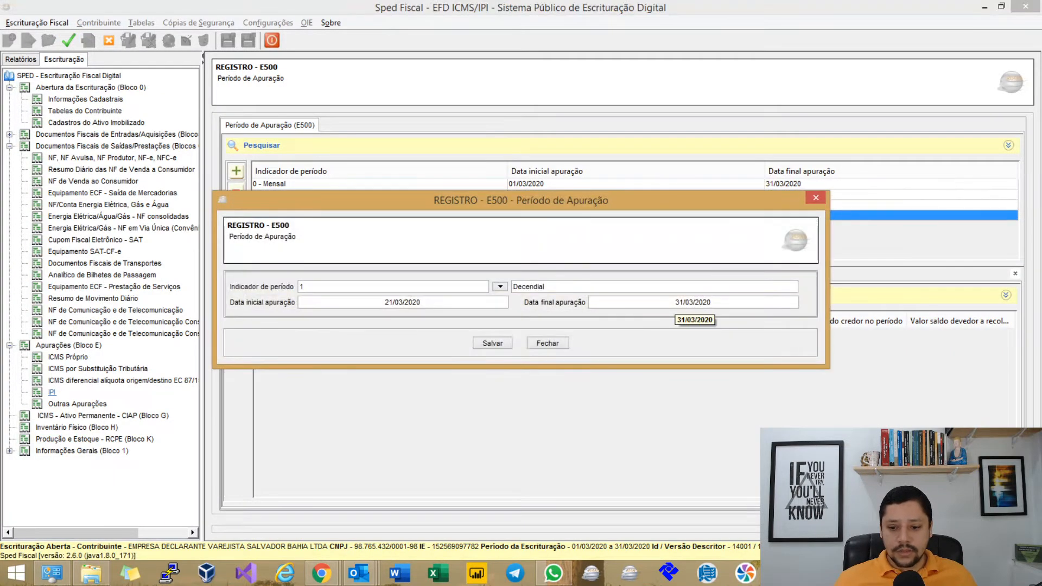
pyautogui.moveTo(674, 303); pyautogui.dragTo(730, 303)
pyautogui.write('30/03/220')
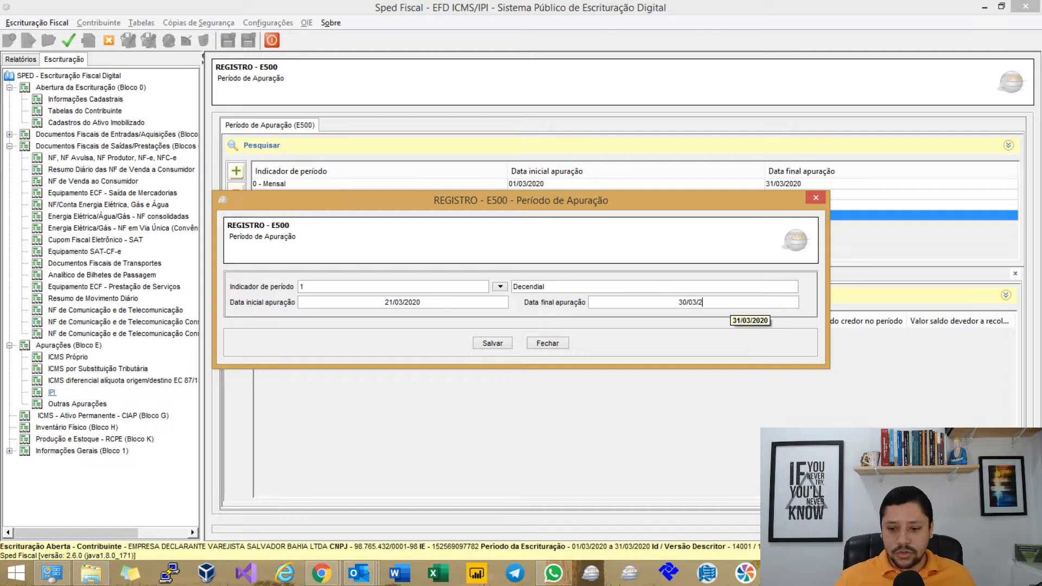
pyautogui.press('BackSpace')
pyautogui.press('BackSpace')
pyautogui.write('020')
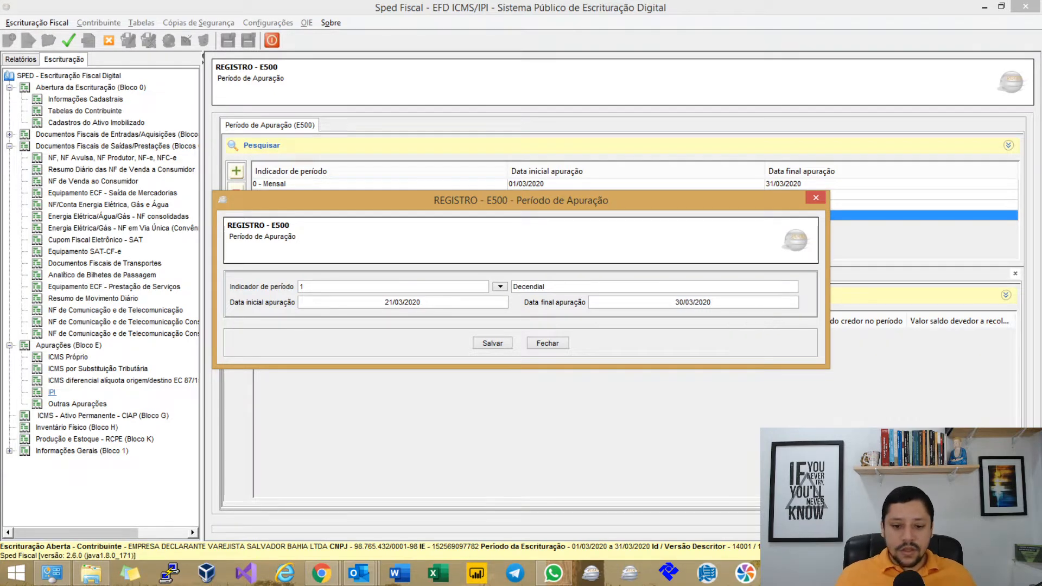
pyautogui.click(492, 343)
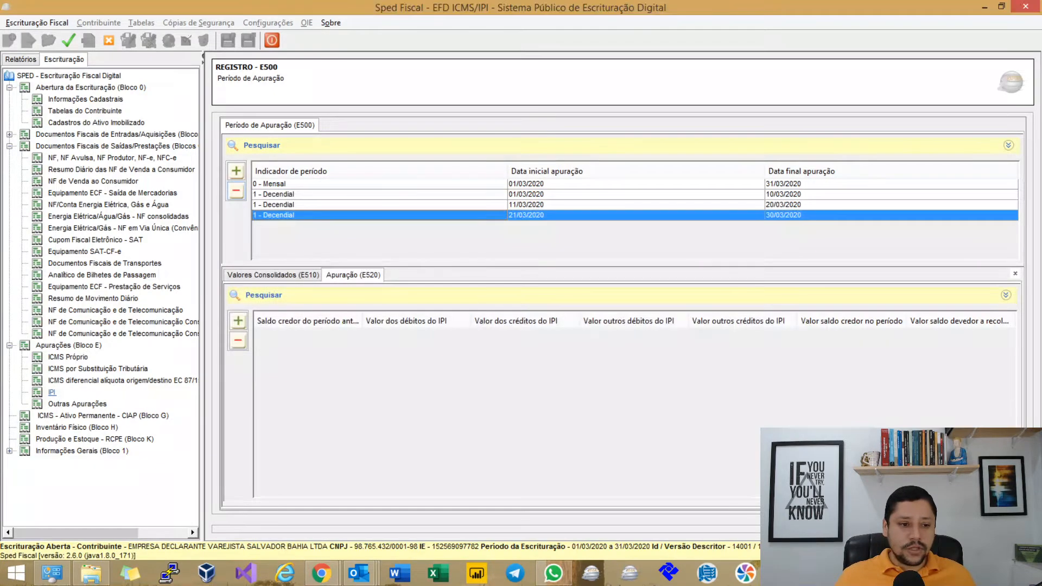
# Add a 1 - Decendial period from 31/03/2020 to 31/03/2020, save it and acknowledge the messages.
pyautogui.press('space')
pyautogui.write('1')
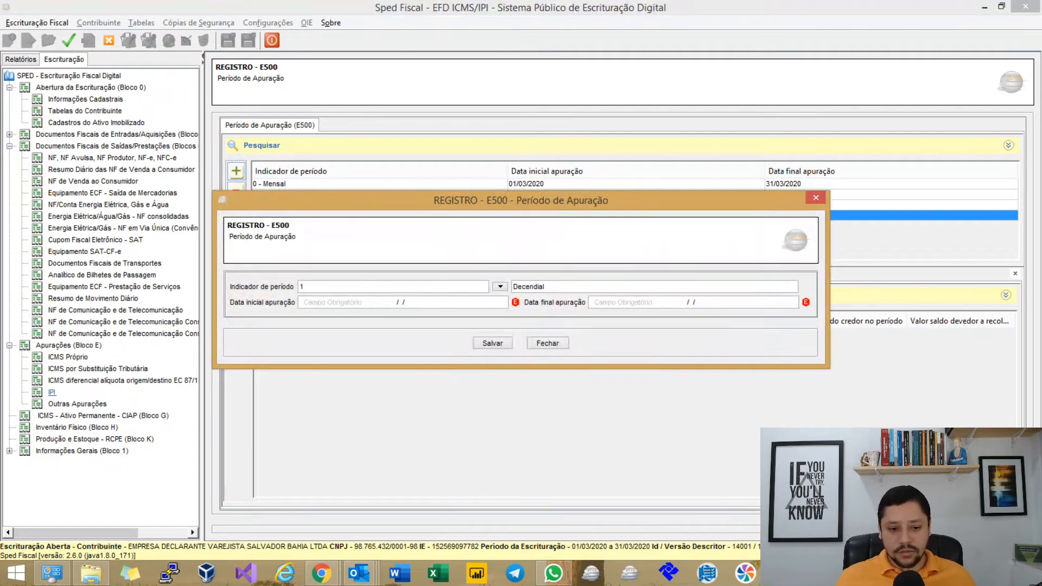
pyautogui.press('Tab')
pyautogui.write('31032020')
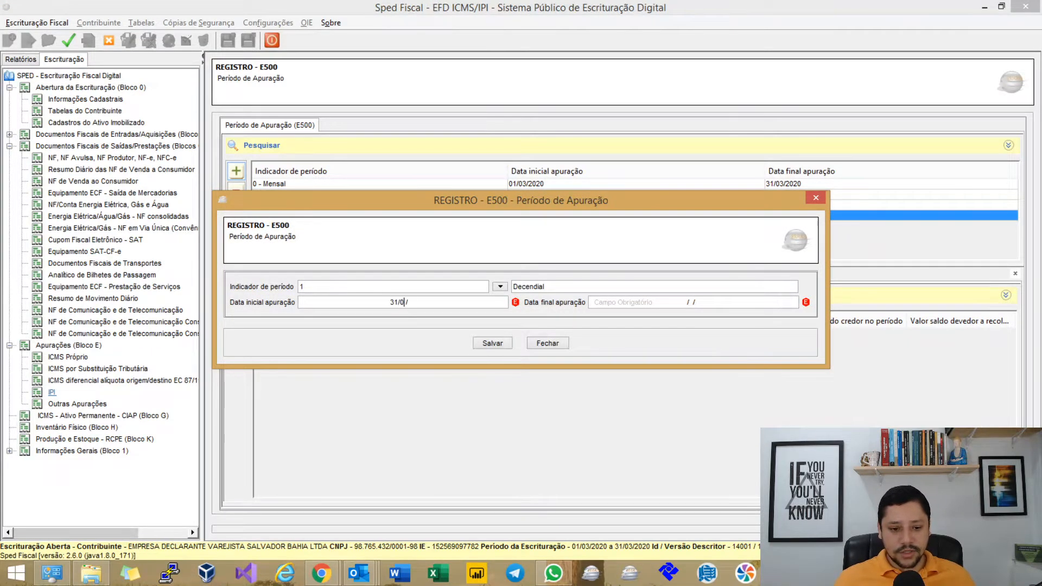
pyautogui.press('Tab')
pyautogui.write('31/03/2020')
pyautogui.press('Tab')
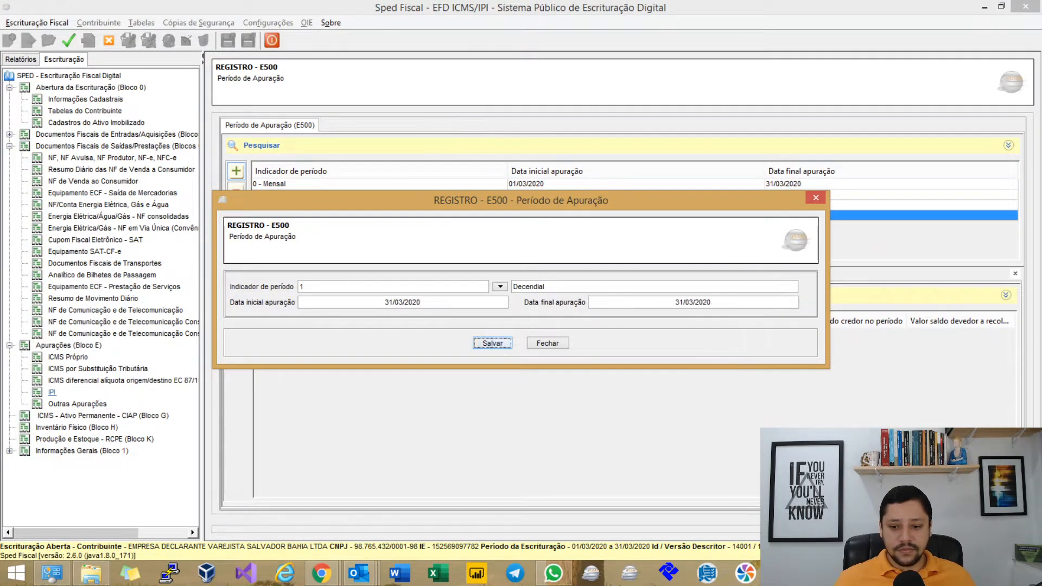
pyautogui.press('space')
pyautogui.press('space')
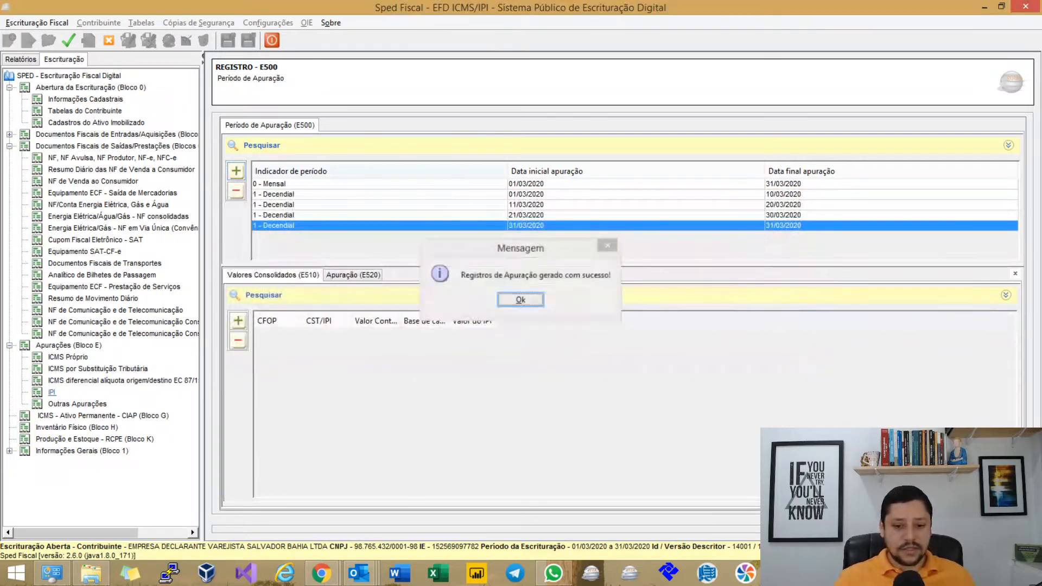
pyautogui.press('space')
pyautogui.click(68, 40)
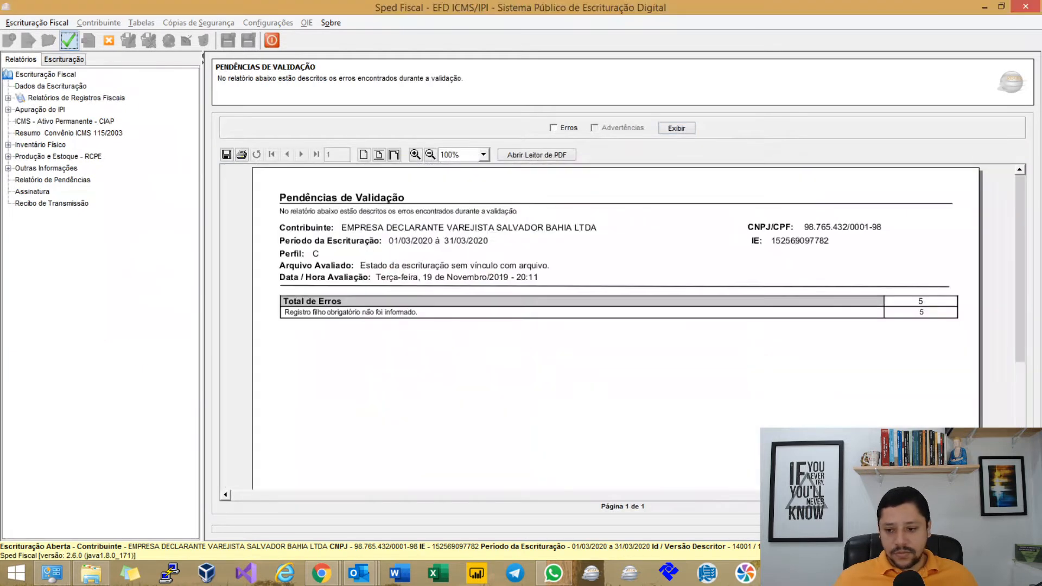
# Show the error report listing the 5 missing E520 records and jump to Registro E500.
pyautogui.click(553, 128)
pyautogui.click(676, 128)
pyautogui.scroll(-5, 617, 326)
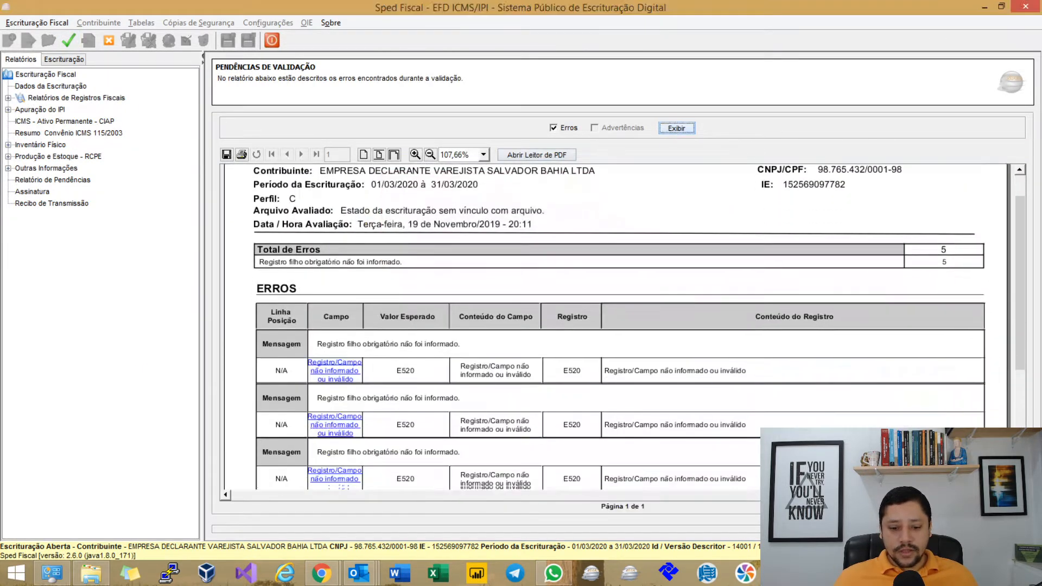
pyautogui.scroll(3, 340, 341)
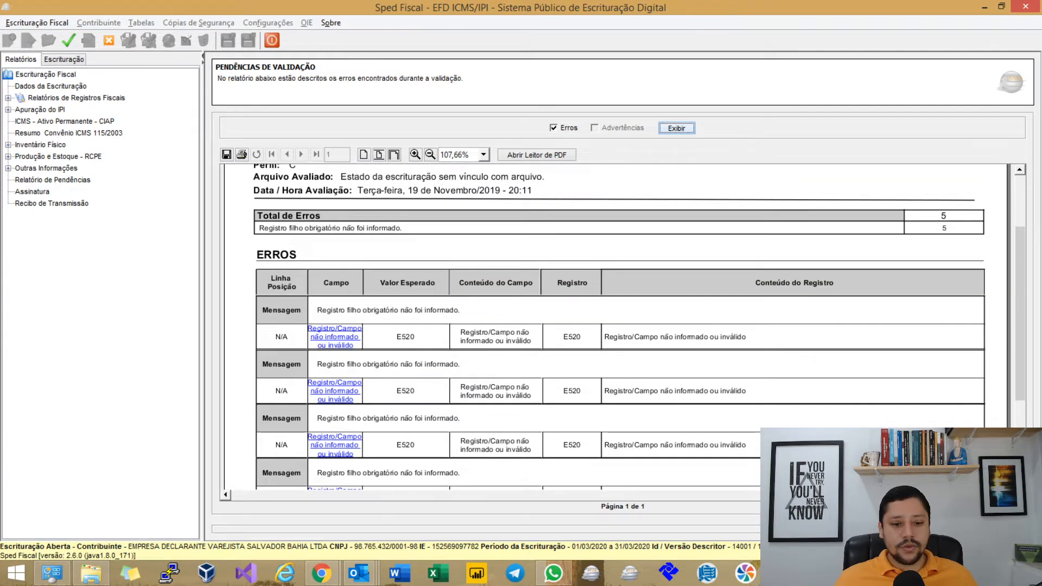
pyautogui.click(347, 344)
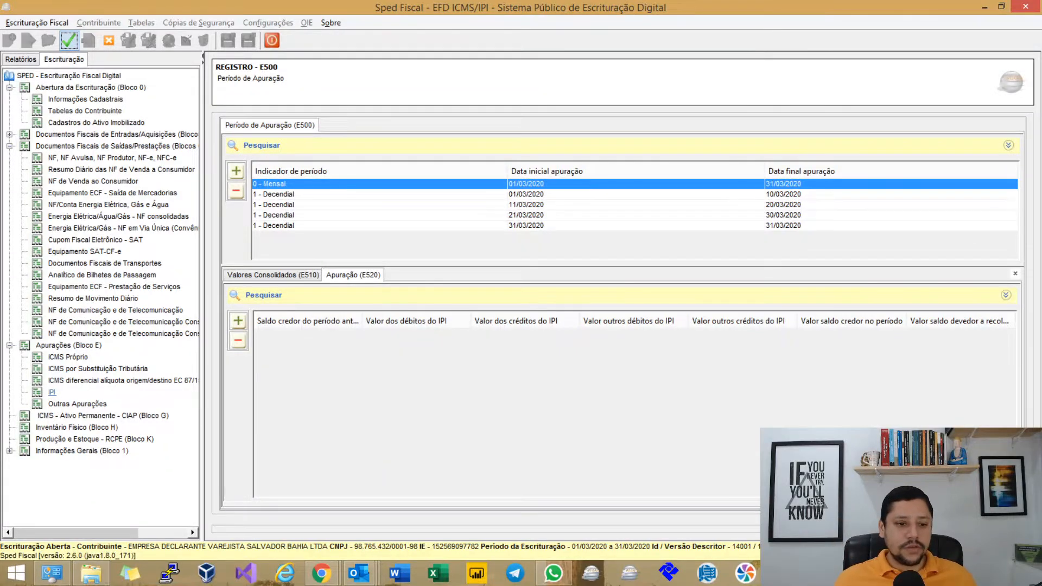
# Review the decendial periods, including 21/03 and 31/03, and their E510 consolidated values.
pyautogui.click(326, 194)
pyautogui.click(274, 215)
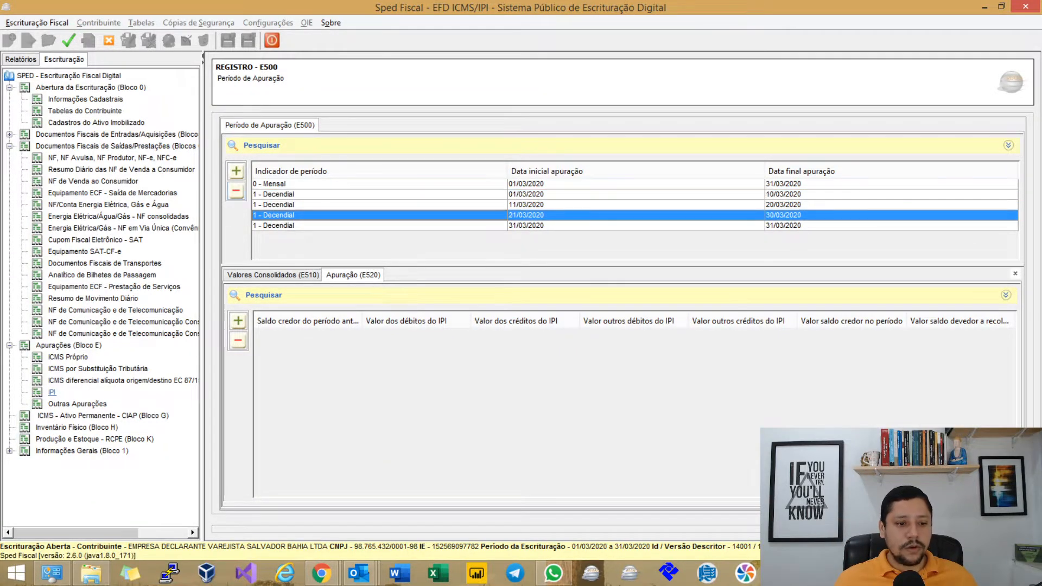
pyautogui.click(287, 226)
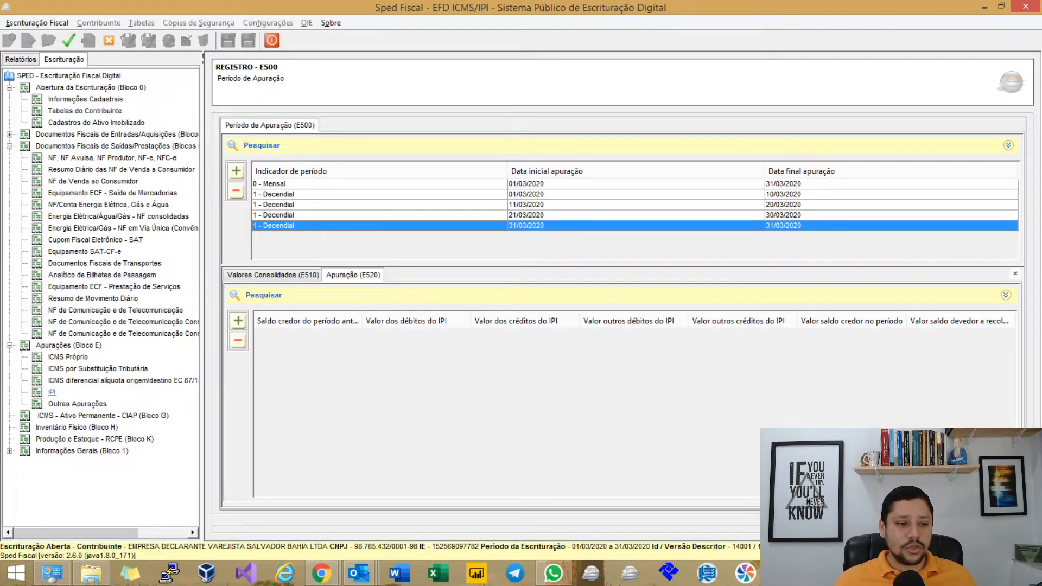
pyautogui.click(273, 275)
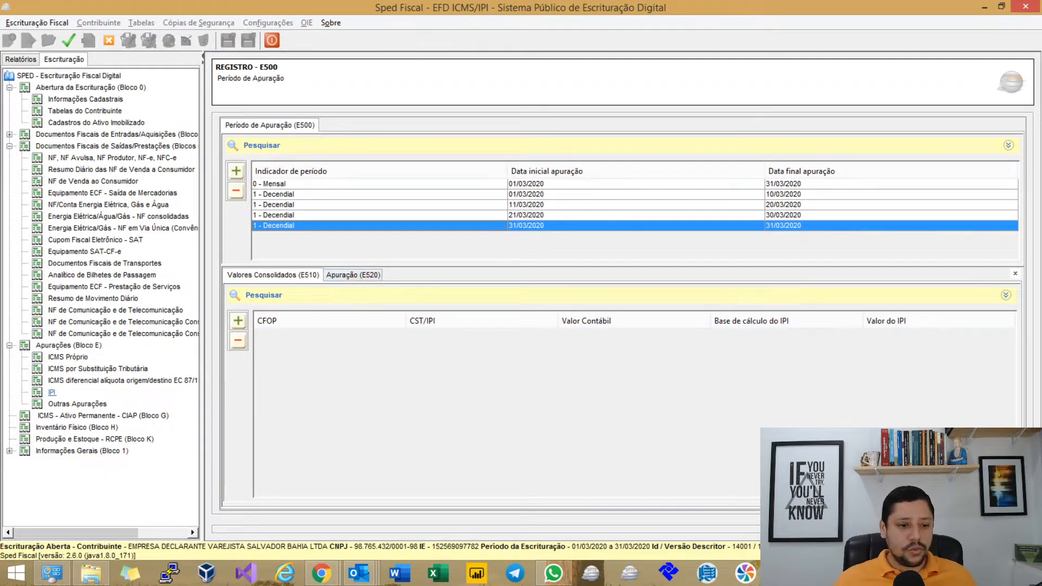
# Delete each 1 - Decendial period, confirming with Sim, until only 0 - Mensal 01/03–31/03/2020 remains.
pyautogui.click(337, 184)
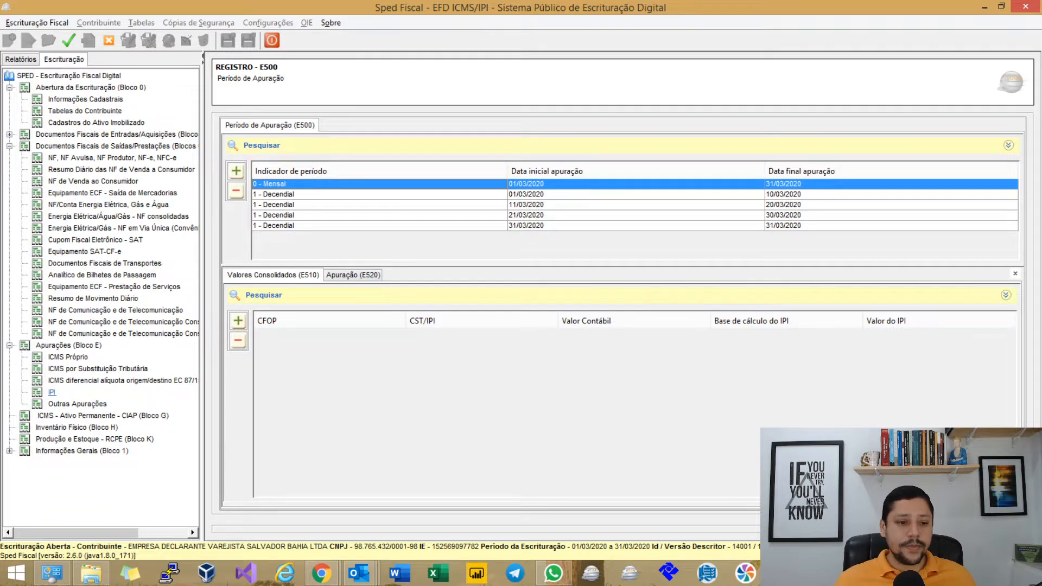
pyautogui.click(336, 194)
pyautogui.click(236, 190)
pyautogui.click(495, 299)
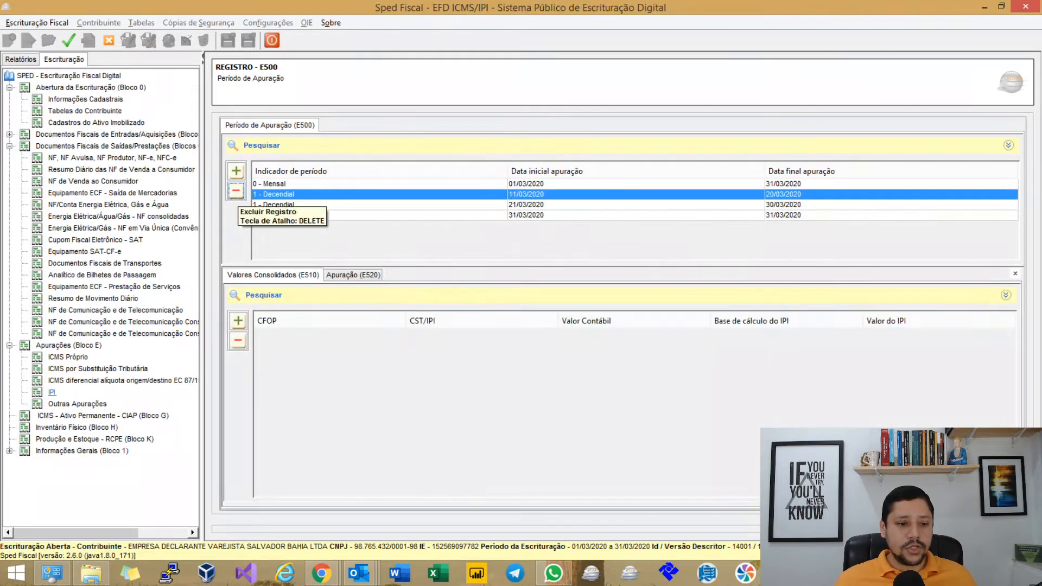
pyautogui.click(236, 191)
pyautogui.click(495, 299)
pyautogui.click(236, 191)
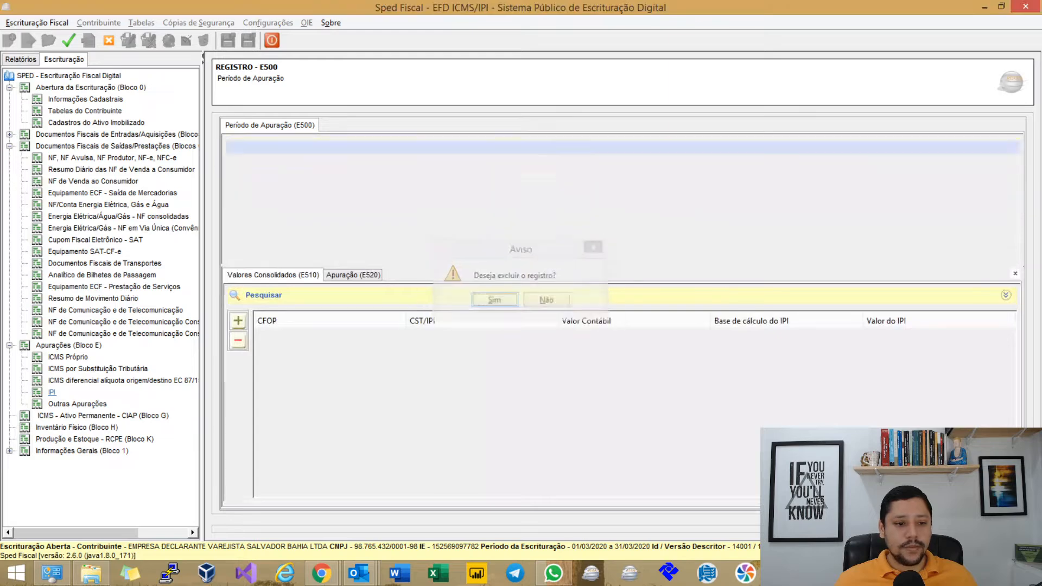
pyautogui.click(495, 299)
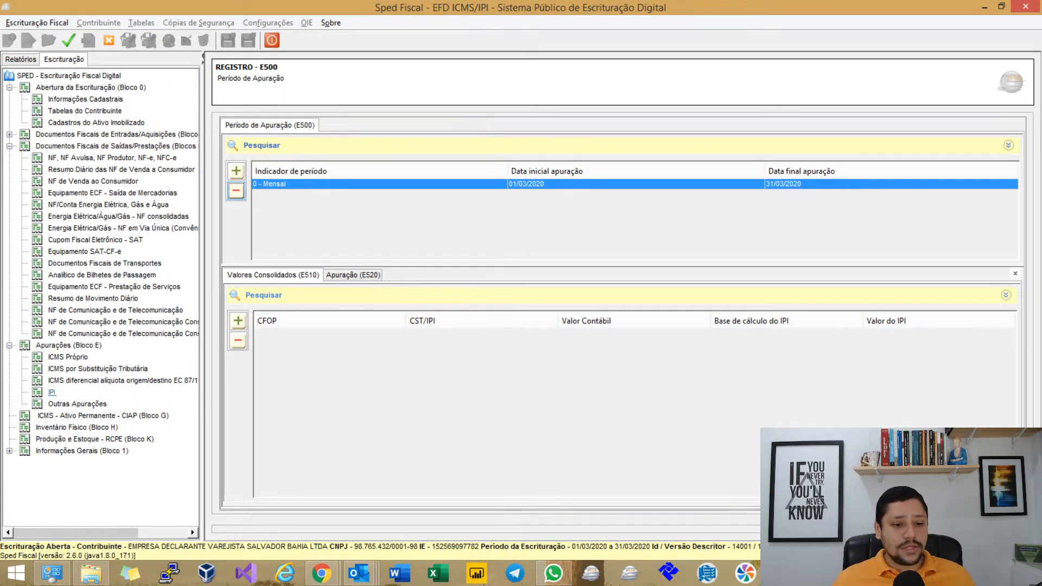
pyautogui.hotkey('alt', 'Tab')
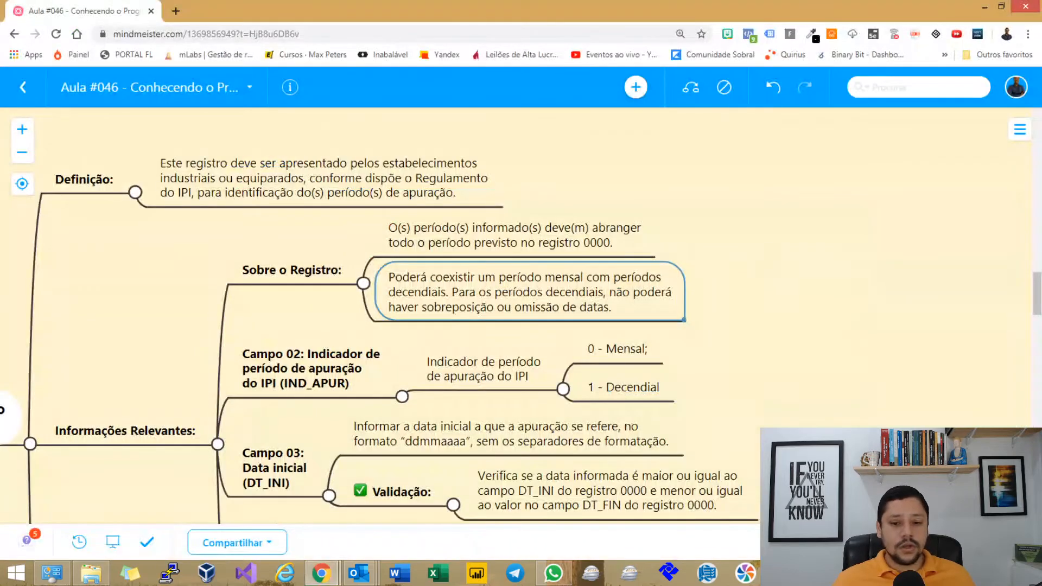
# Expand Registros Filhos, Registro E510 and its Definição note in the MindMeister map.
pyautogui.moveTo(732, 337); pyautogui.dragTo(798, 205)
pyautogui.scroll(-8, 798, 205)
pyautogui.scroll(3, 797, 205)
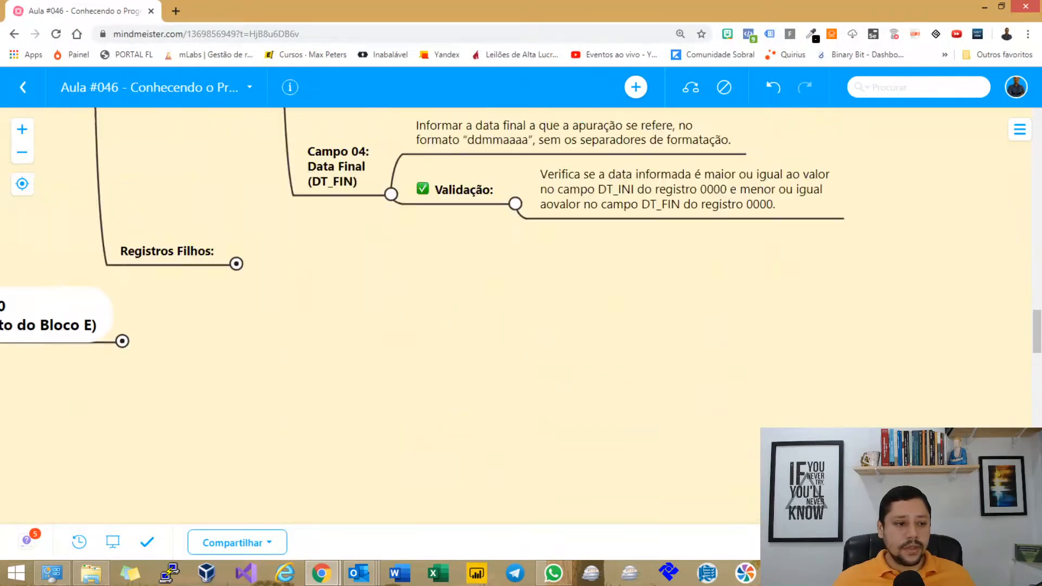
pyautogui.scroll(2, 326, 326)
pyautogui.click(236, 356)
pyautogui.moveTo(347, 451); pyautogui.dragTo(307, 310)
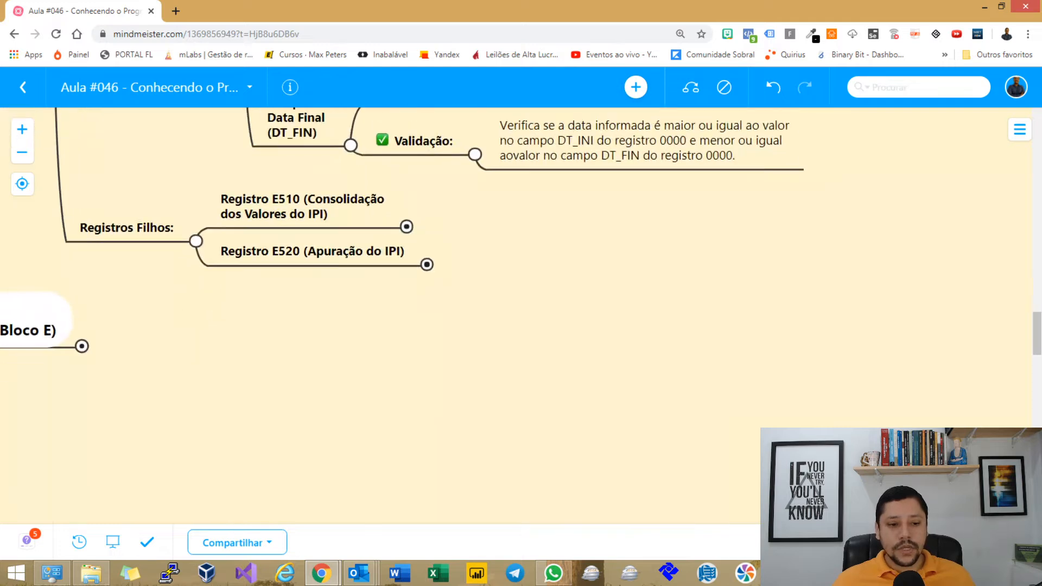
pyautogui.click(406, 226)
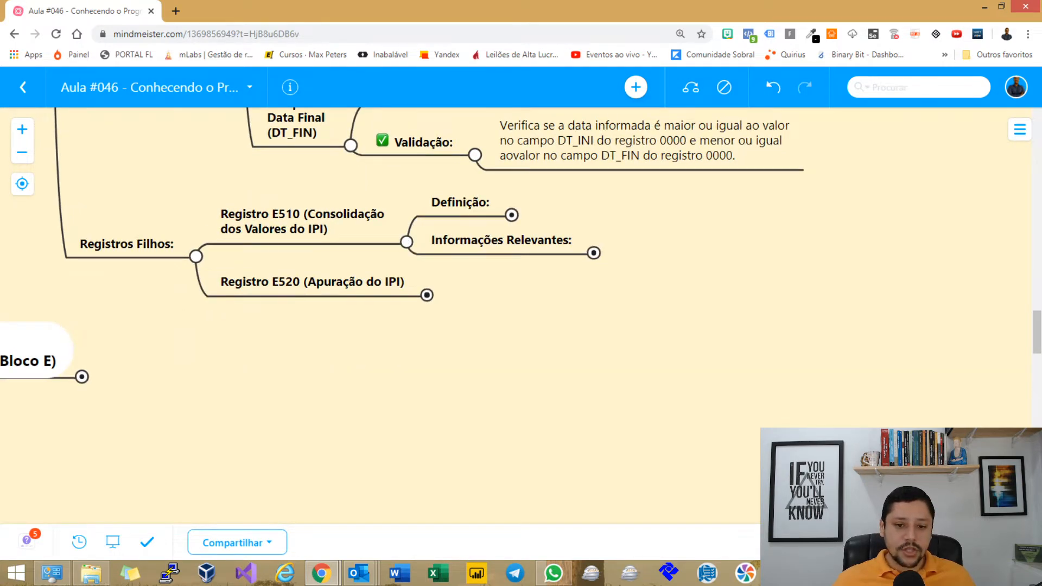
pyautogui.click(512, 215)
pyautogui.moveTo(640, 348); pyautogui.dragTo(465, 284)
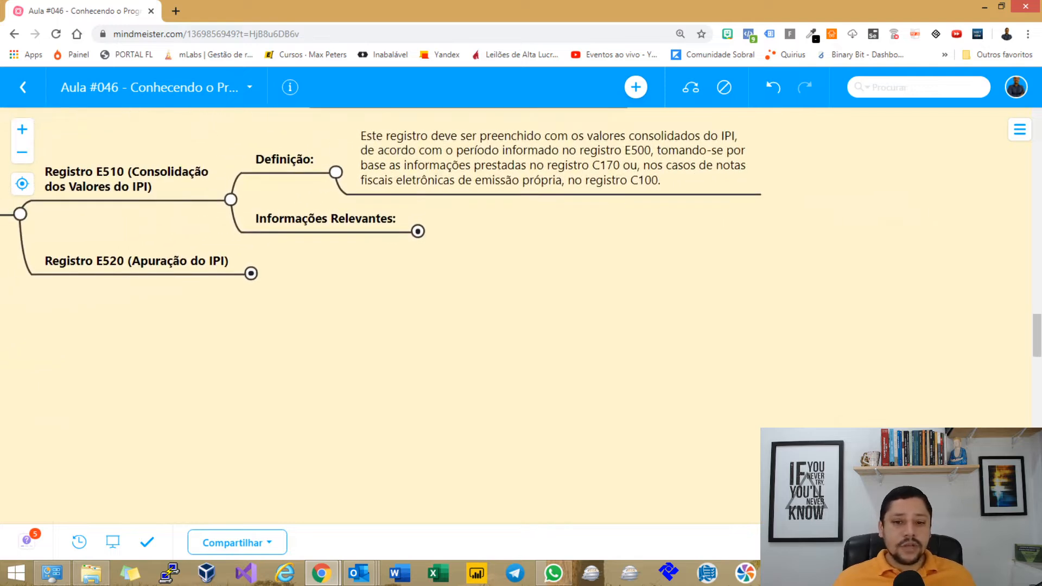
# Highlight the C170, electronic invoice and C100 mentions in the E510 definition text.
pyautogui.click(552, 158)
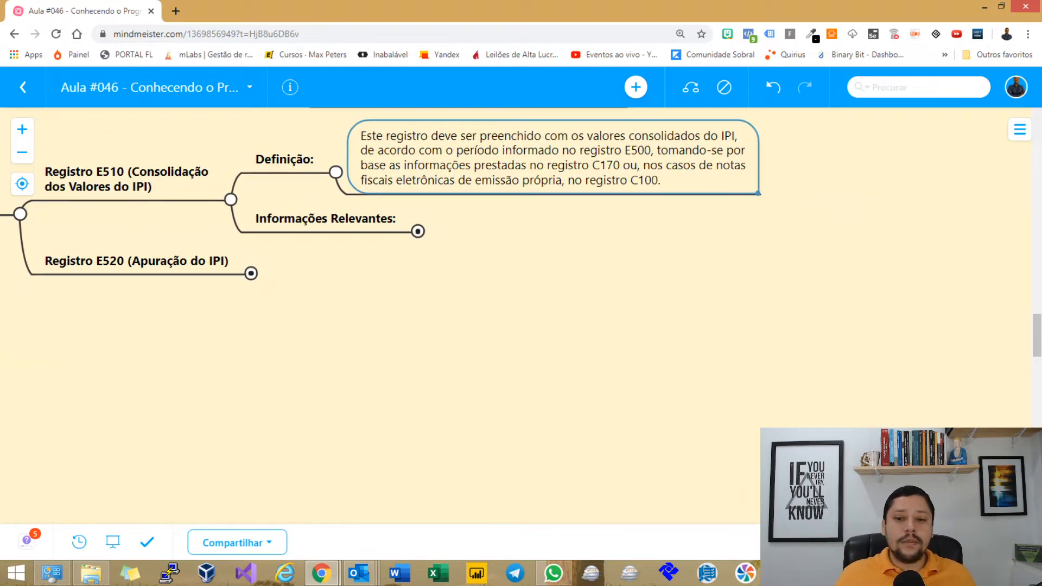
pyautogui.doubleClick(712, 153)
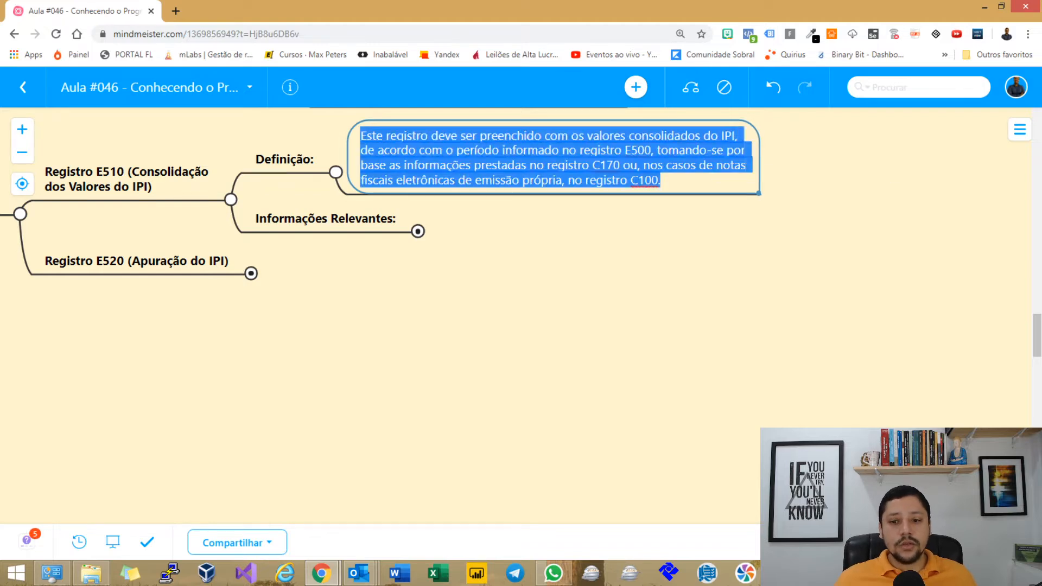
pyautogui.click(449, 179)
pyautogui.moveTo(558, 165); pyautogui.dragTo(600, 165)
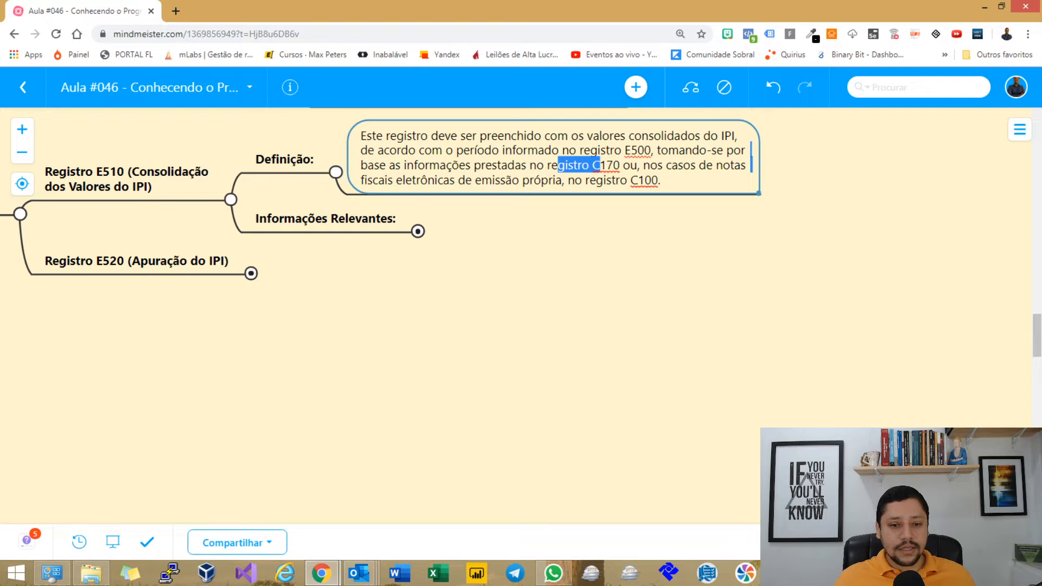
pyautogui.moveTo(650, 165); pyautogui.dragTo(716, 165)
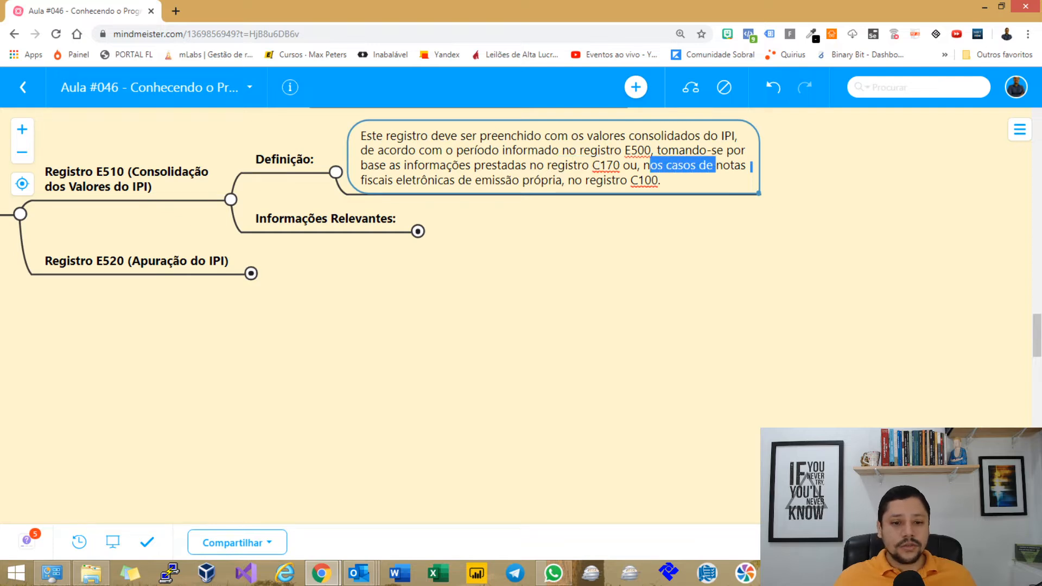
pyautogui.moveTo(384, 180); pyautogui.dragTo(660, 180)
pyautogui.press('Escape')
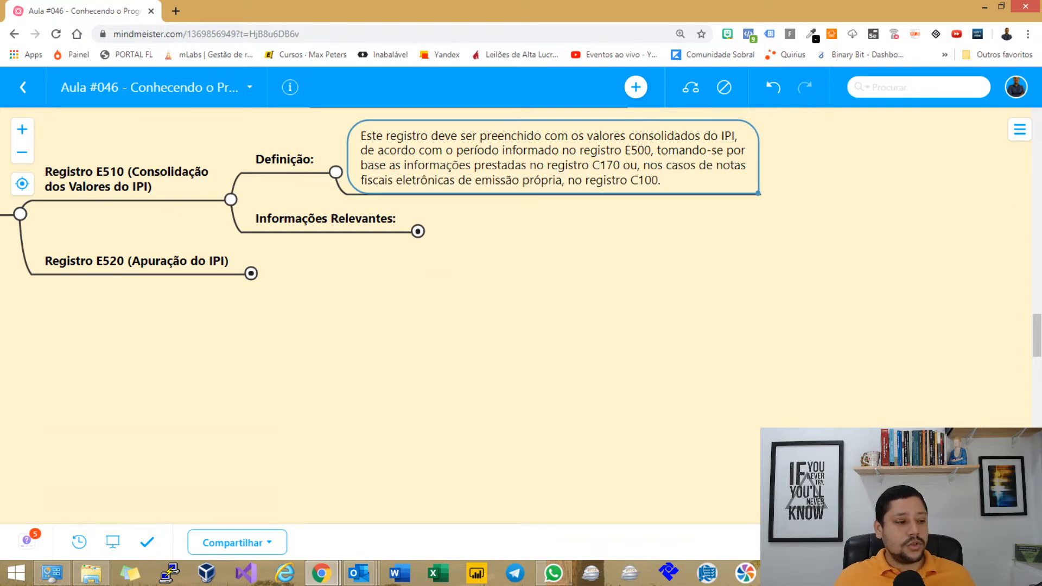
# Expand Informações Relevantes to show Campo 02 (CFOP) through Campo 06 (VL_IPI).
pyautogui.scroll(1, 532, 309)
pyautogui.moveTo(532, 309); pyautogui.dragTo(549, 366)
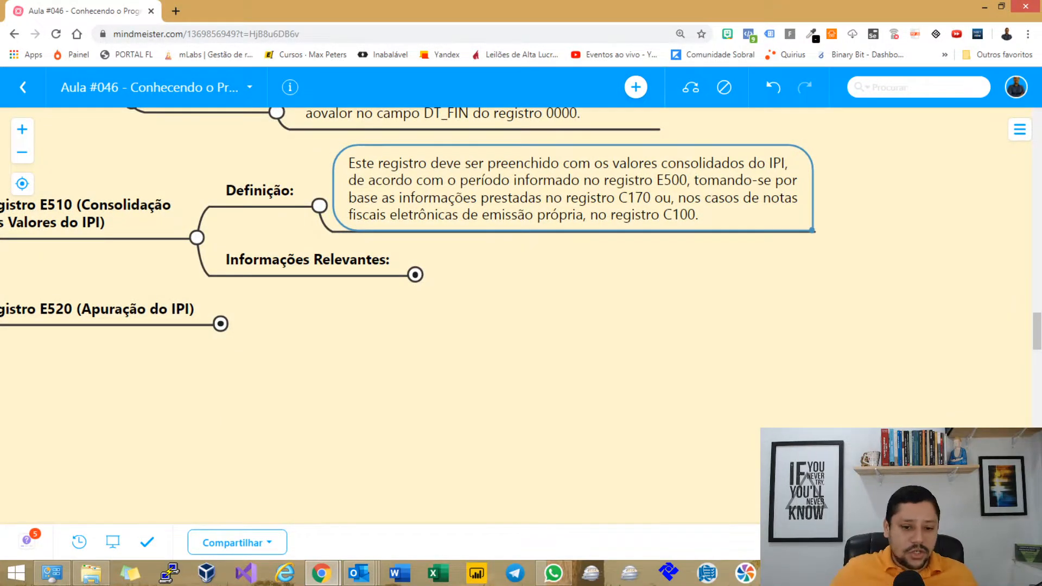
pyautogui.moveTo(549, 366); pyautogui.dragTo(532, 342)
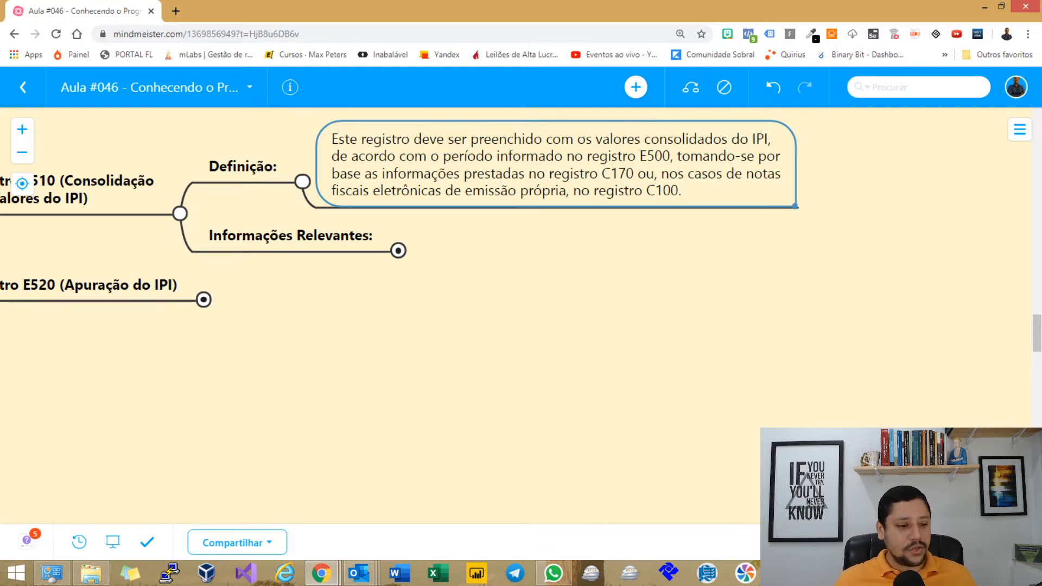
pyautogui.click(291, 236)
pyautogui.press('space')
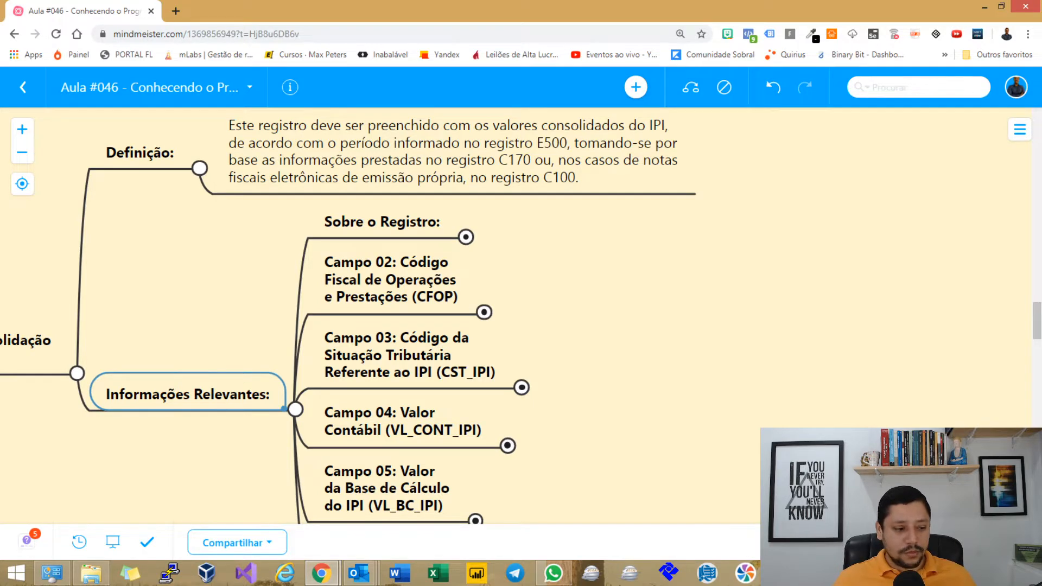
# Expand Sobre o Registro and highlight 'sumarização' in the CFOP/CST_IPI consolidation note.
pyautogui.click(466, 237)
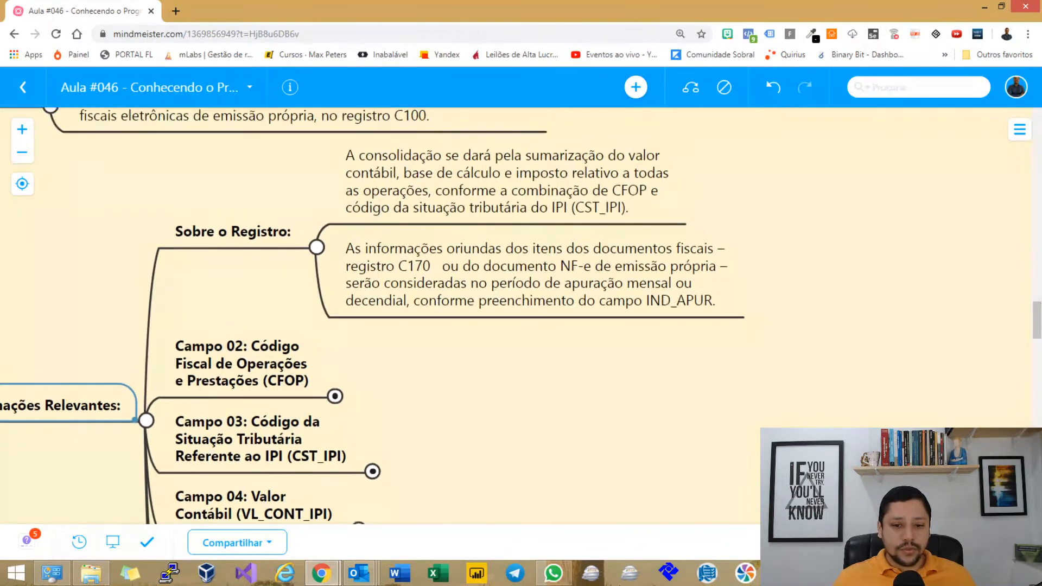
pyautogui.click(507, 182)
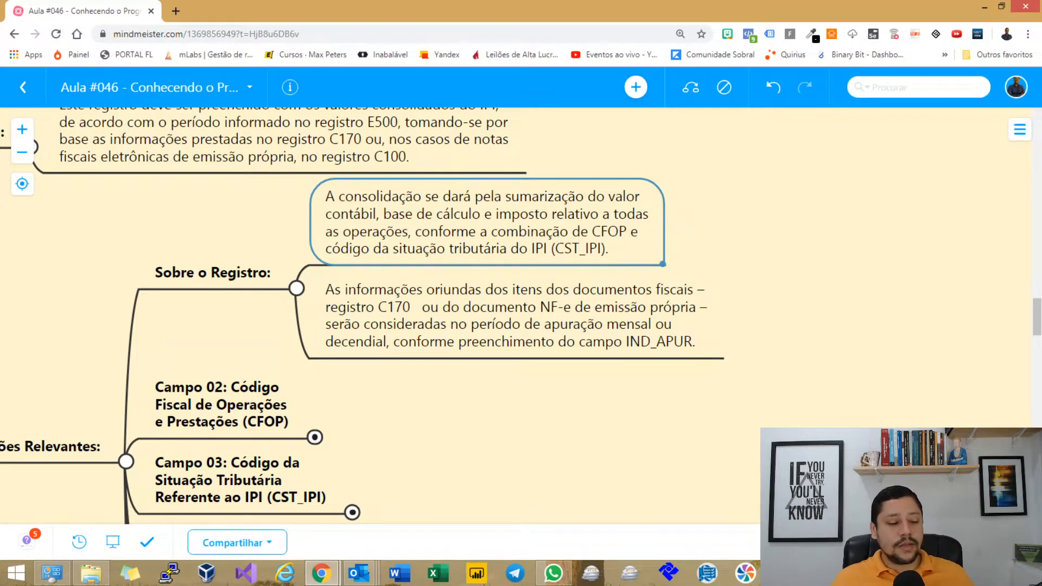
pyautogui.doubleClick(479, 216)
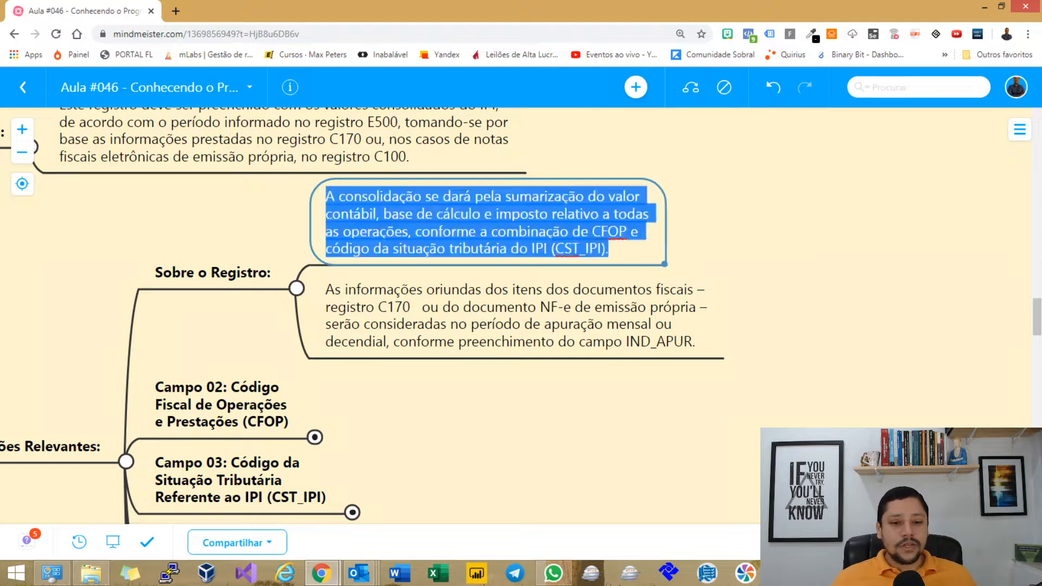
pyautogui.doubleClick(544, 197)
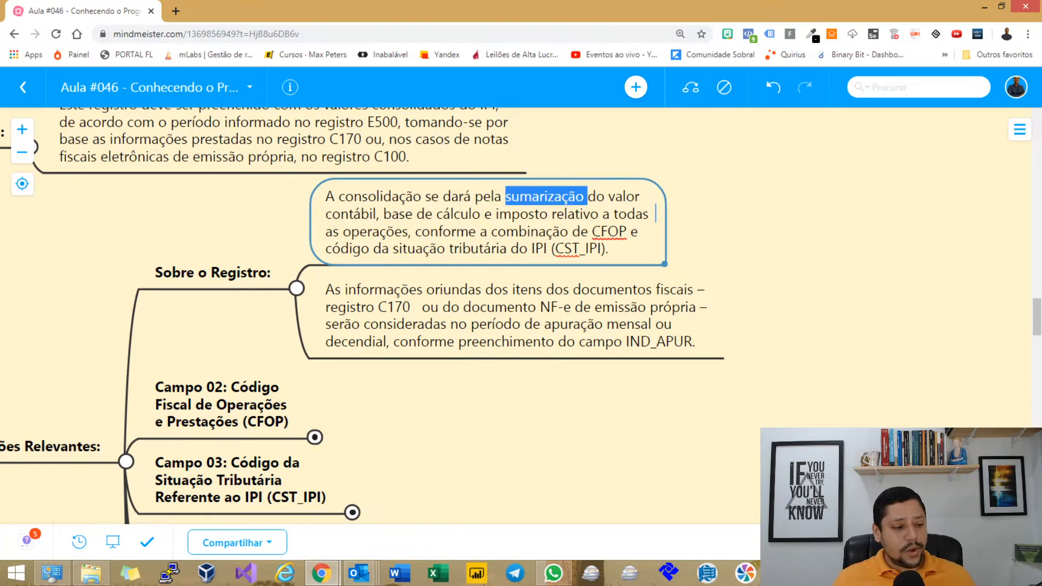
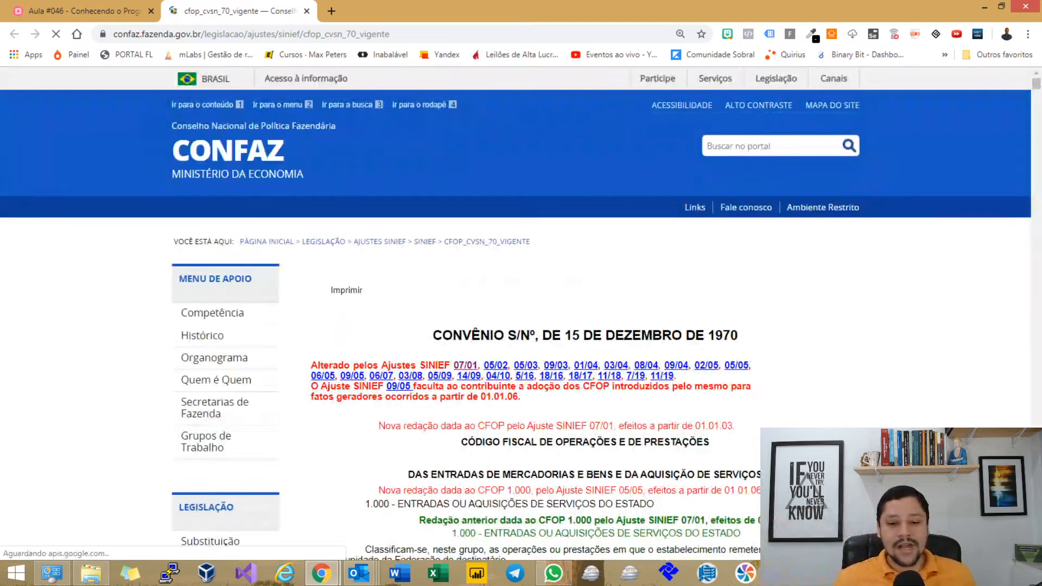
# Highlight the Convênio title and the CFOP 1.000 effective-date note in the CFOP table.
pyautogui.scroll(-2, 515, 315)
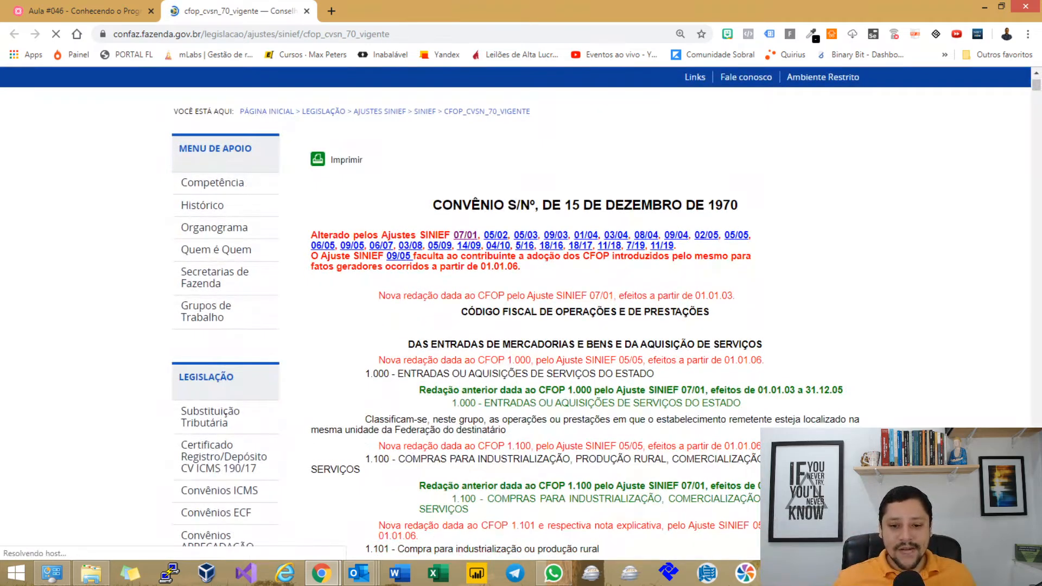
pyautogui.scroll(-1, 516, 314)
pyautogui.moveTo(433, 141); pyautogui.dragTo(641, 140)
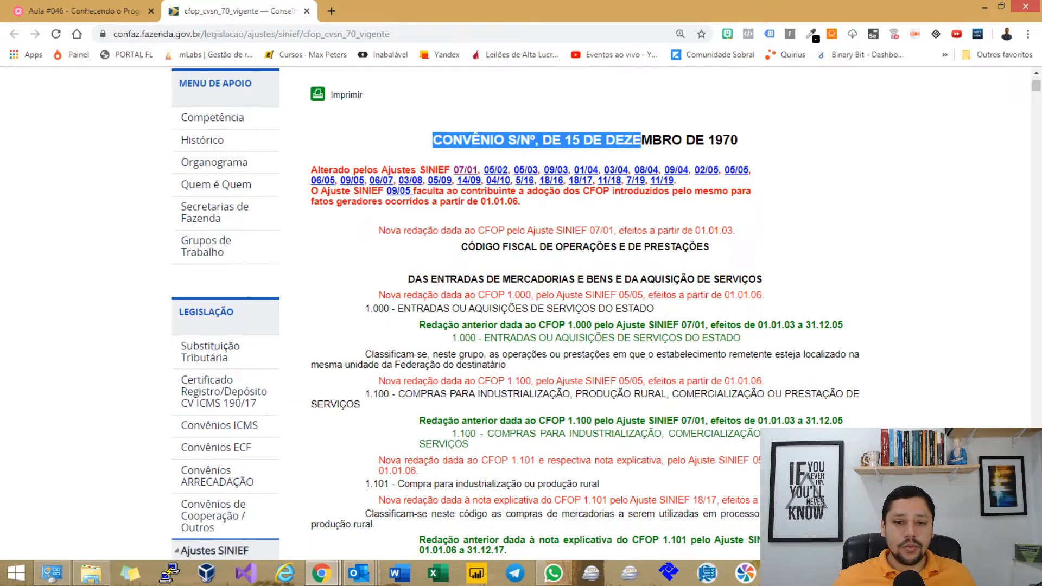
pyautogui.moveTo(765, 295); pyautogui.dragTo(658, 420)
pyautogui.click(658, 421)
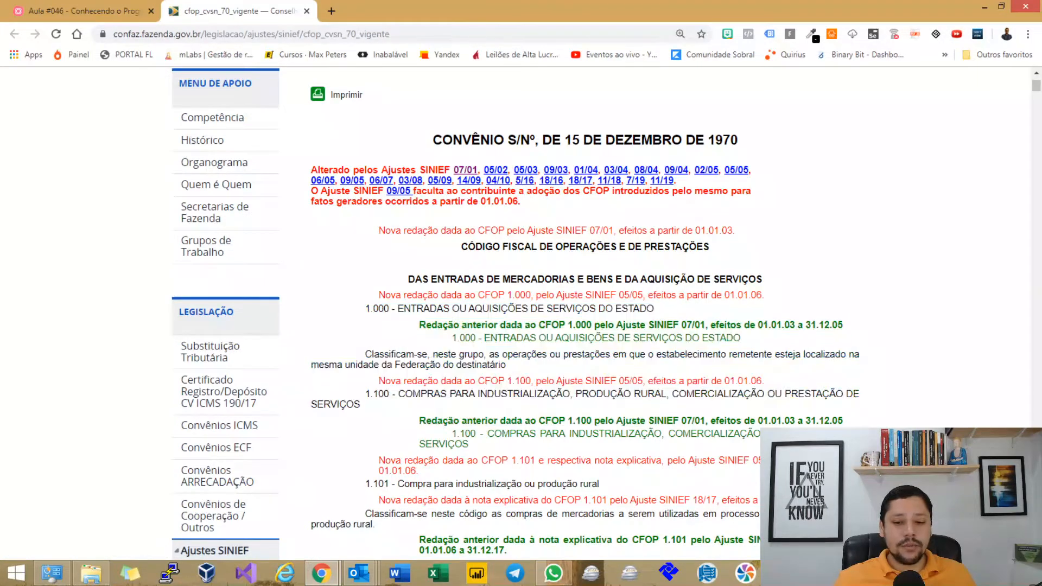
pyautogui.scroll(-2, 658, 421)
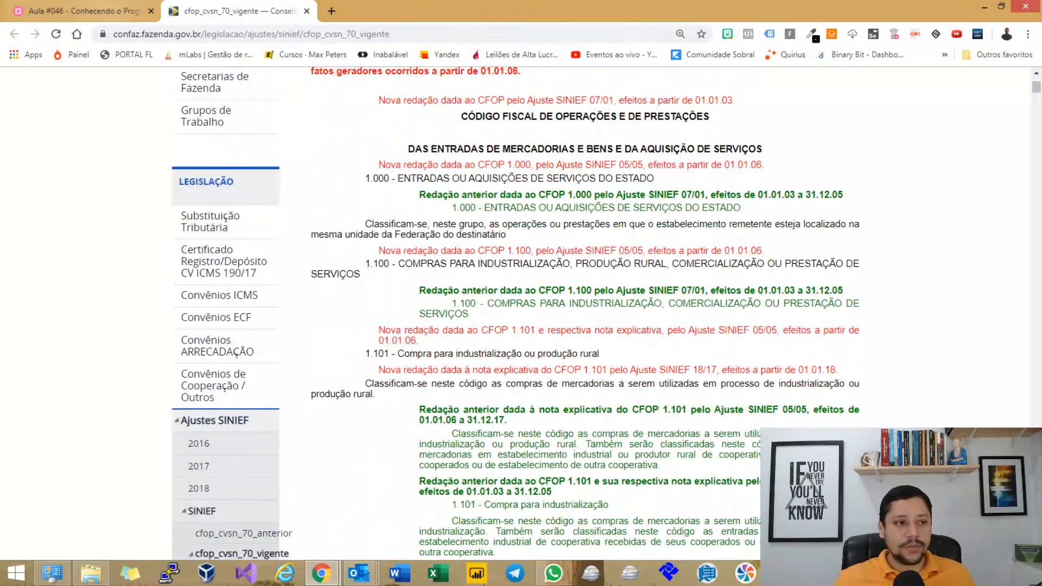
# Open the mind map's Ajuste SINIEF 07/01 reference in a new tab and scroll through it.
pyautogui.click(81, 11)
pyautogui.click(718, 237)
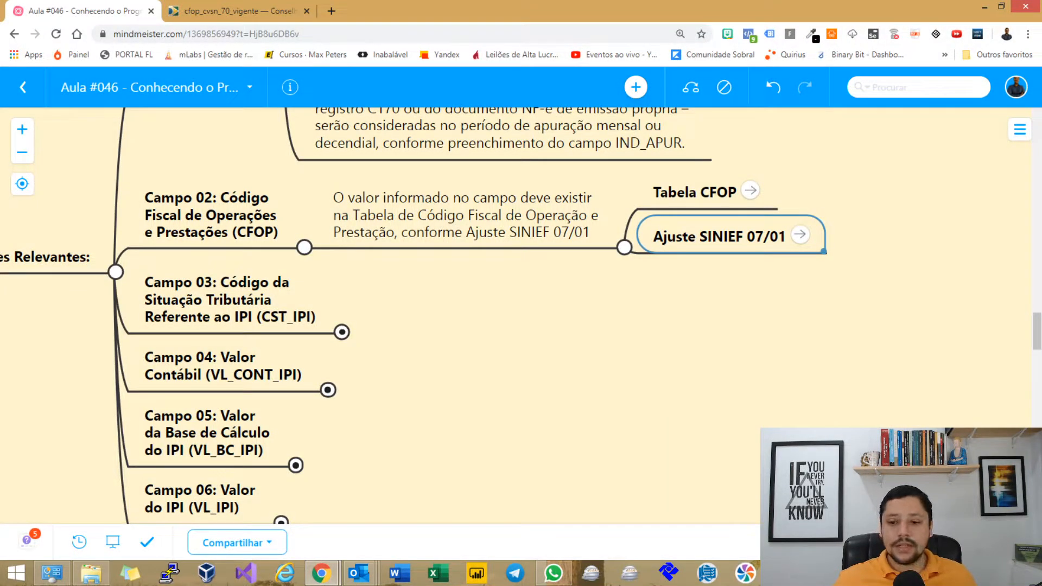
pyautogui.click(800, 235)
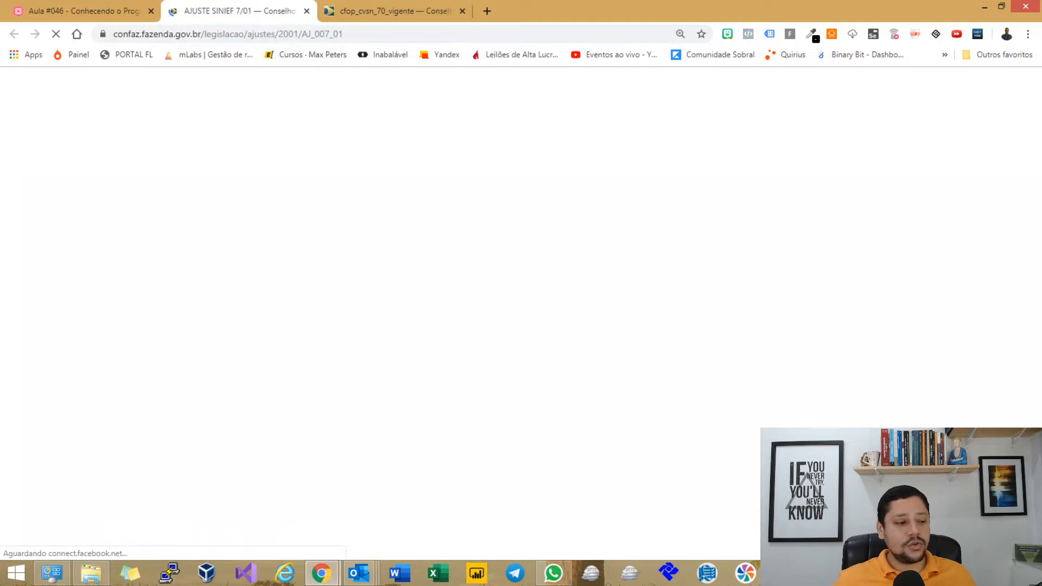
pyautogui.scroll(-9, 585, 304)
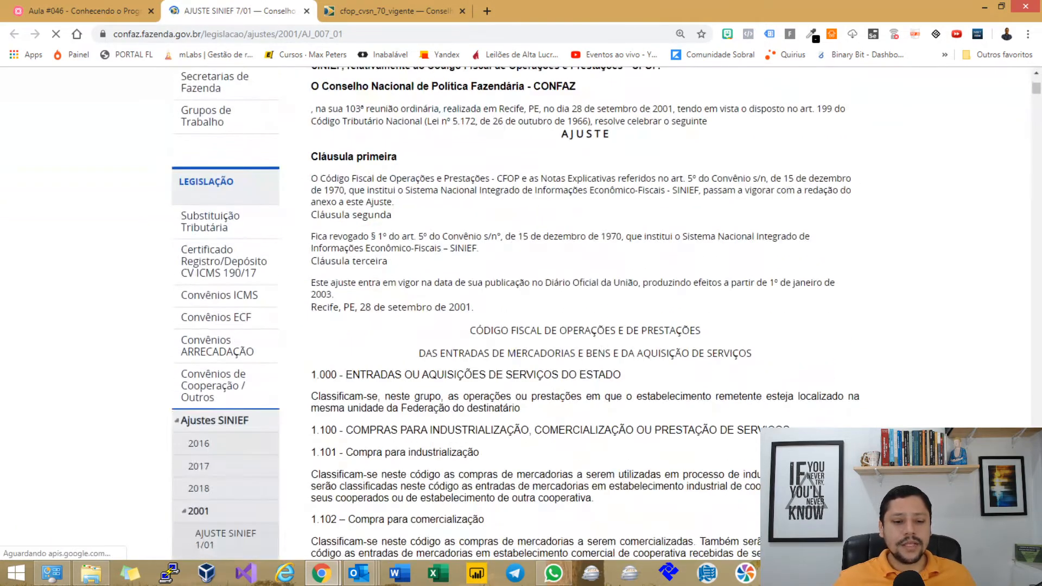
pyautogui.scroll(-2, 585, 304)
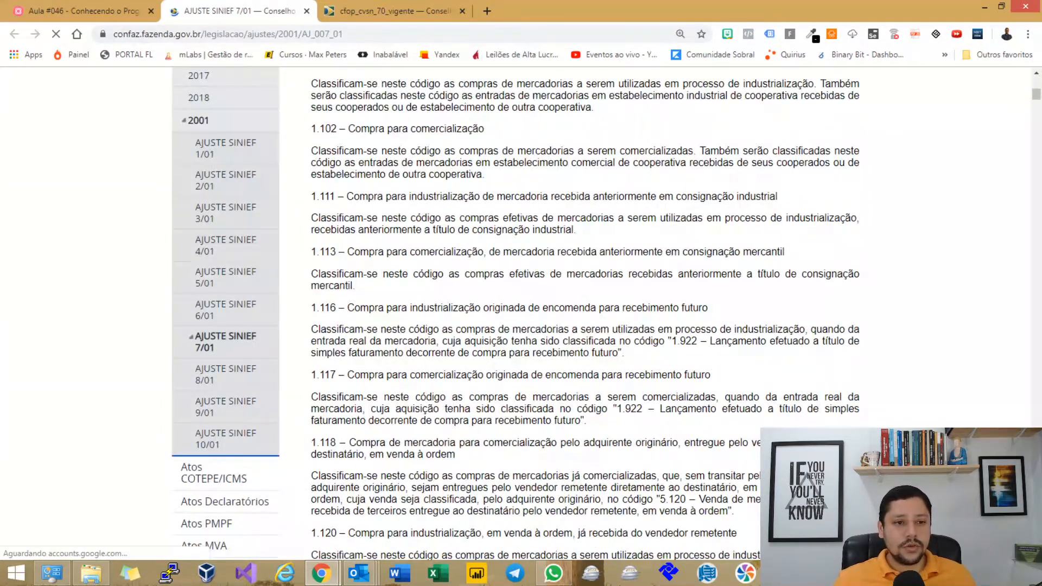
pyautogui.scroll(8, 585, 303)
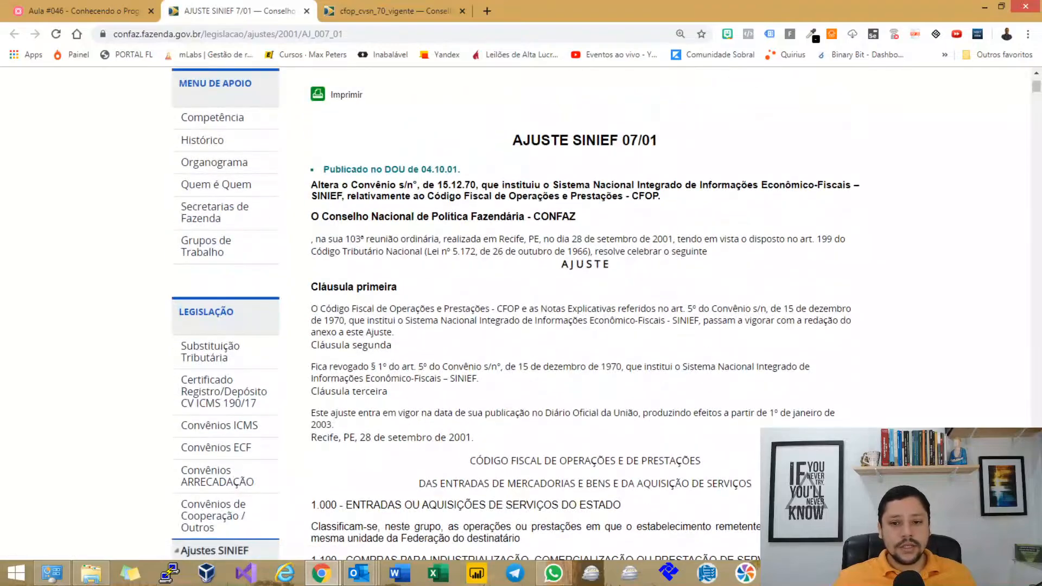
# Compare the CFOP table page with the Ajuste SINIEF 7/01 text side by side.
pyautogui.click(395, 11)
pyautogui.scroll(2, 586, 304)
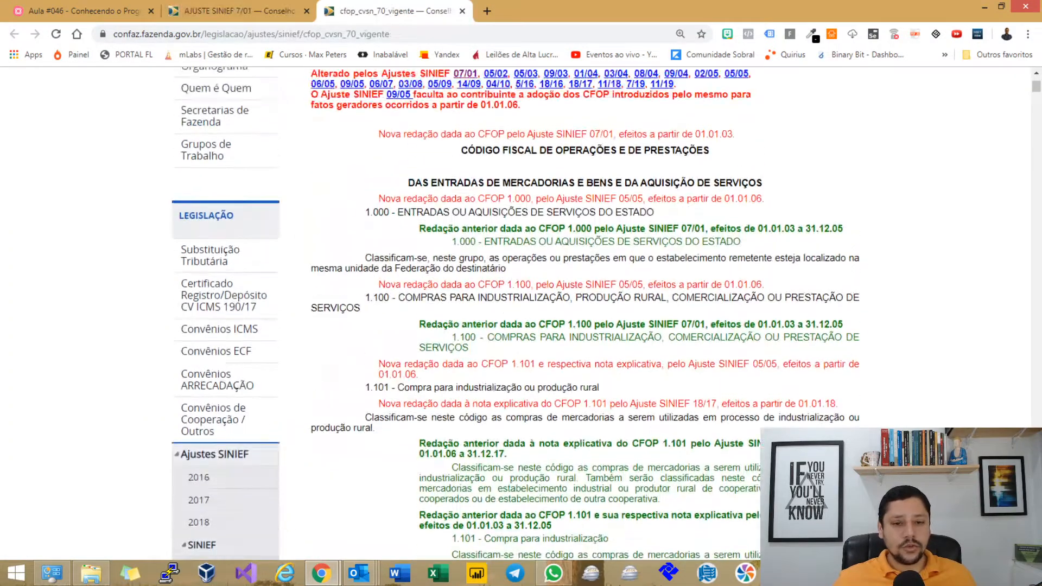
pyautogui.scroll(-8, 585, 304)
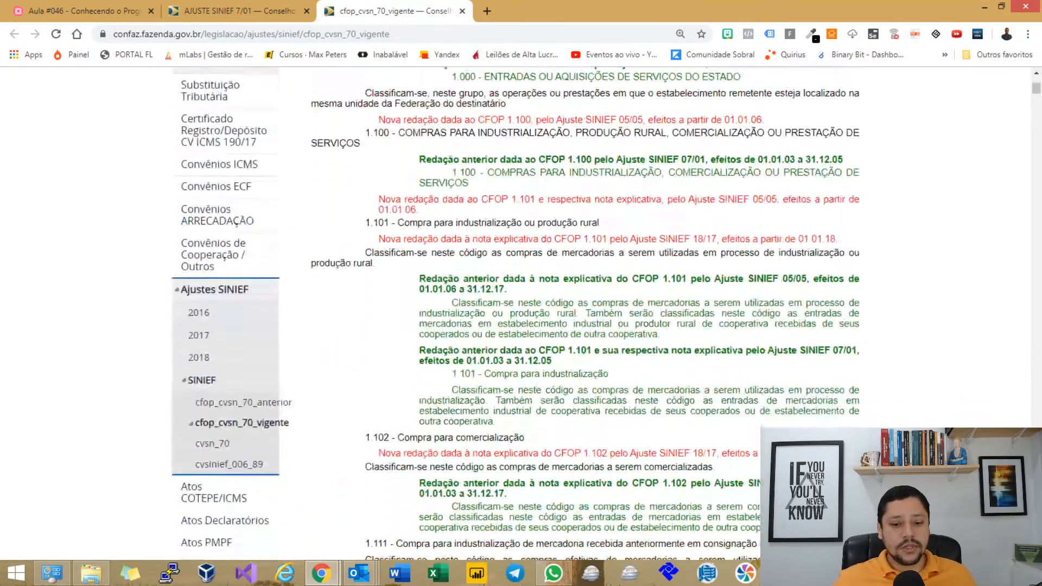
pyautogui.scroll(-15, 585, 304)
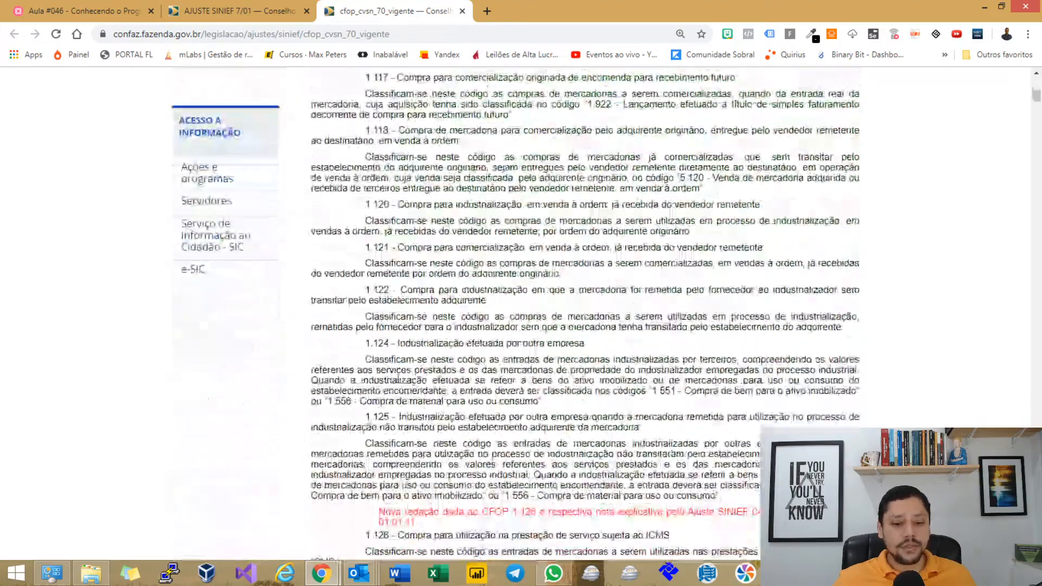
pyautogui.click(239, 11)
pyautogui.scroll(-14, 585, 304)
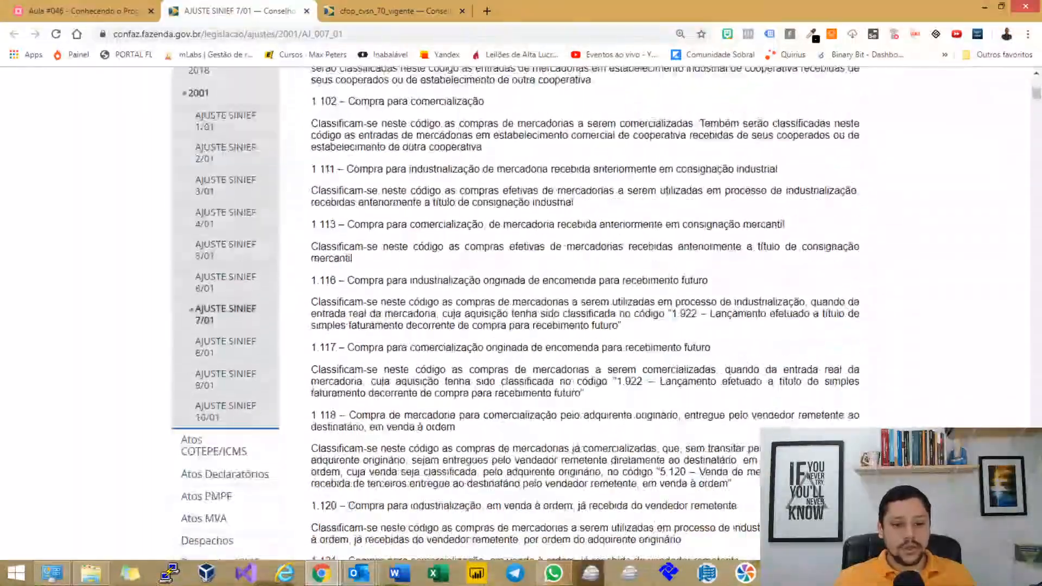
pyautogui.scroll(-12, 585, 304)
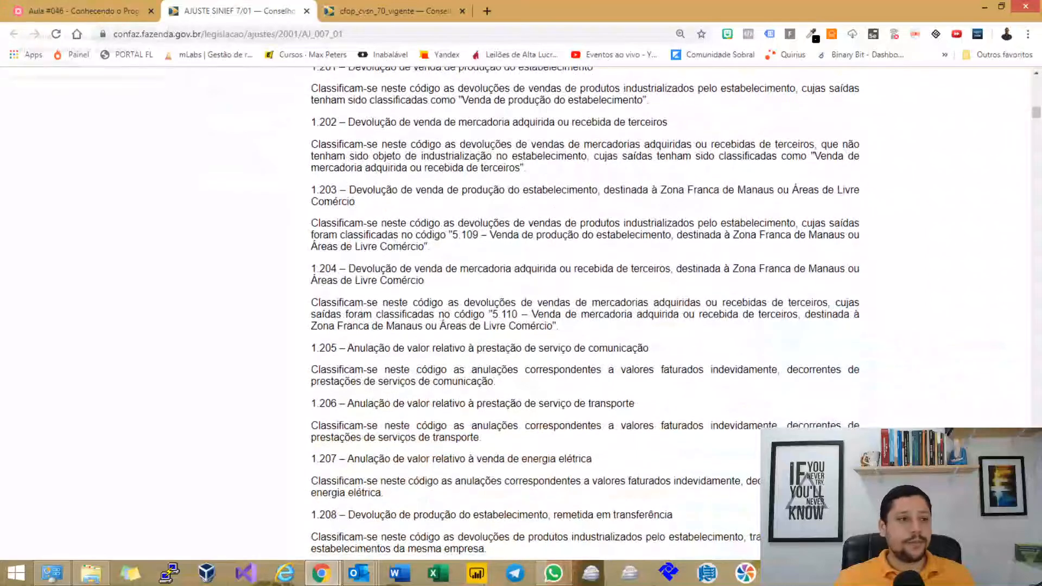
# Back in the mind map, select the Campo 03 CST_IPI node.
pyautogui.click(81, 11)
pyautogui.moveTo(434, 358); pyautogui.dragTo(444, 337)
pyautogui.click(309, 253)
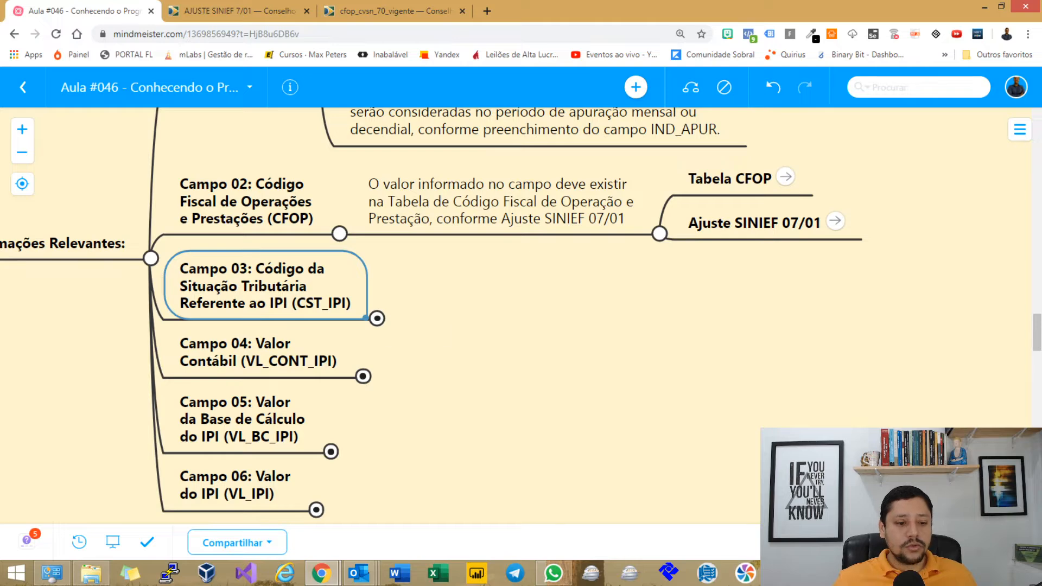
# Expand Campo 03 and select its CST_IPI table note for editing.
pyautogui.click(377, 319)
pyautogui.moveTo(542, 391); pyautogui.dragTo(464, 371)
pyautogui.click(457, 225)
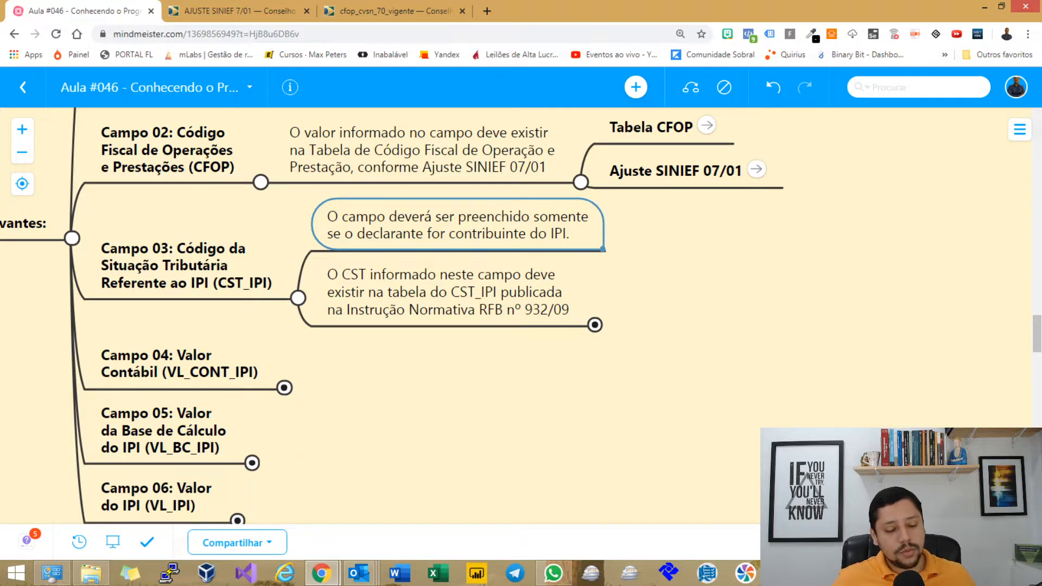
pyautogui.press('Down')
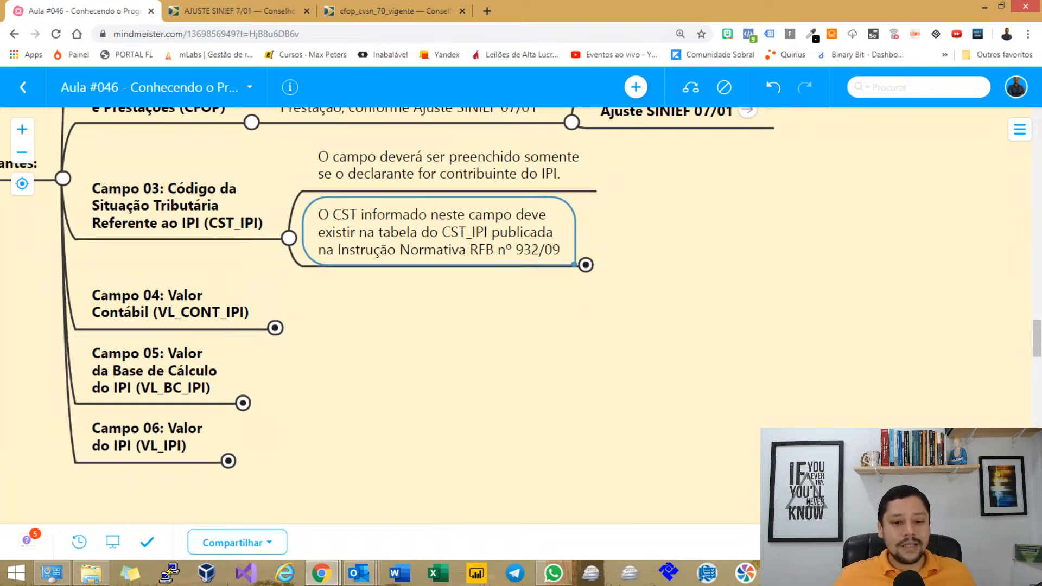
pyautogui.press('F2')
pyautogui.click(506, 249)
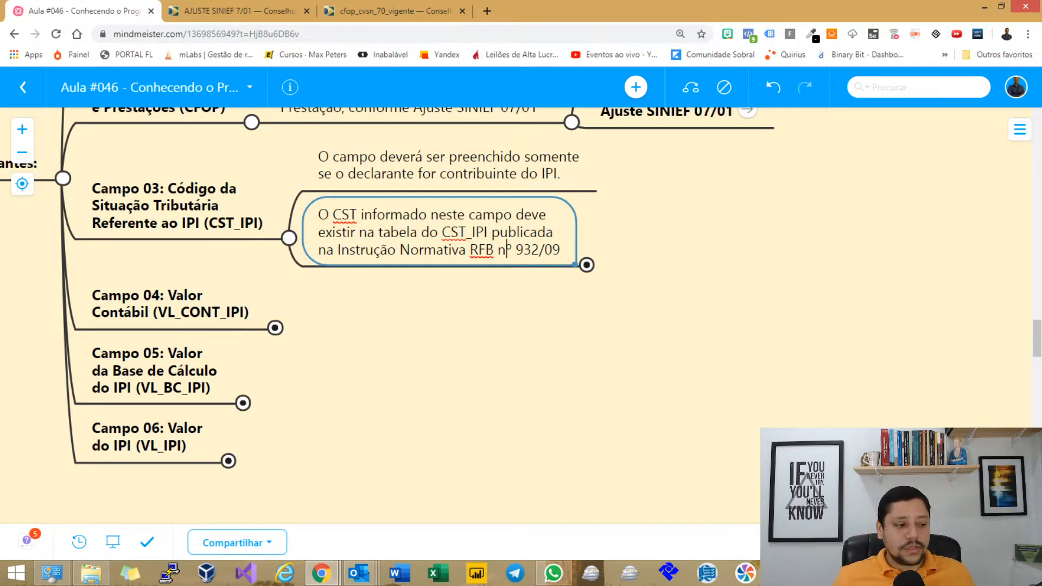
# Expand the CST note and open its IN RFB 932/09 link in a new tab.
pyautogui.click(587, 265)
pyautogui.press('Right')
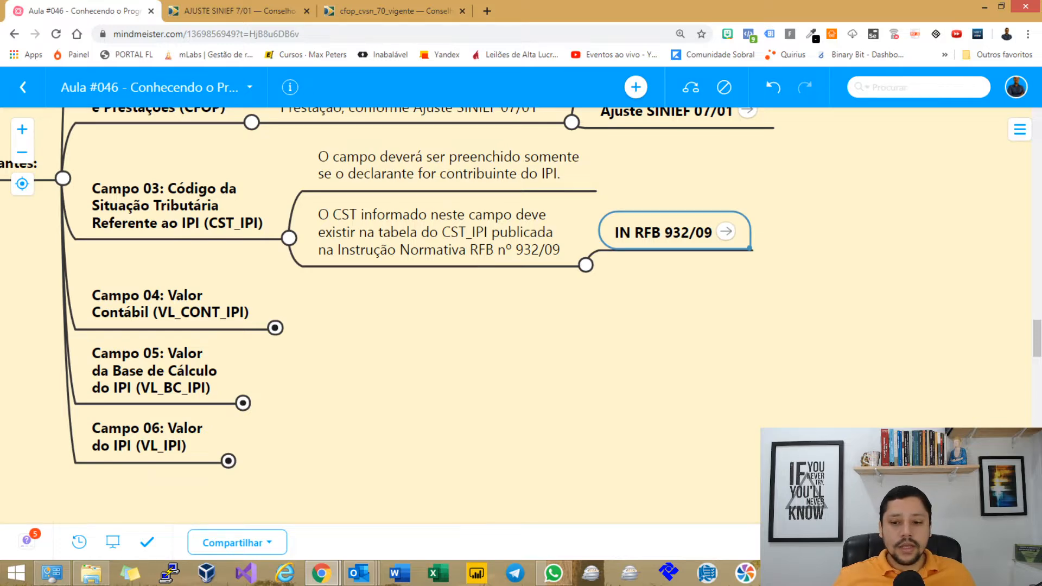
pyautogui.click(726, 232)
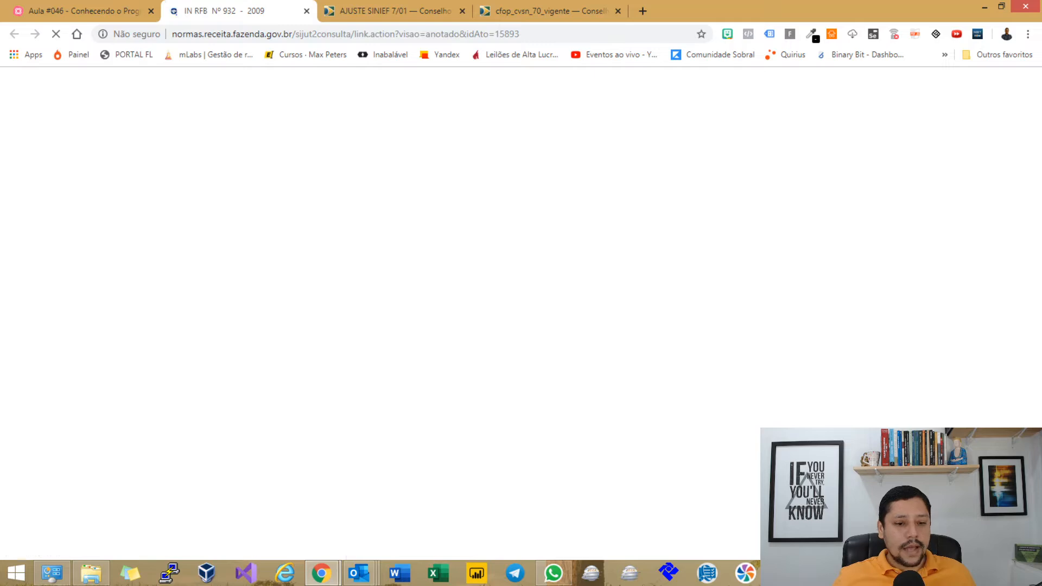
# Highlight the Tabela I heading and all its CST_IPI codes on the IN RFB 932 page.
pyautogui.scroll(-4, 516, 314)
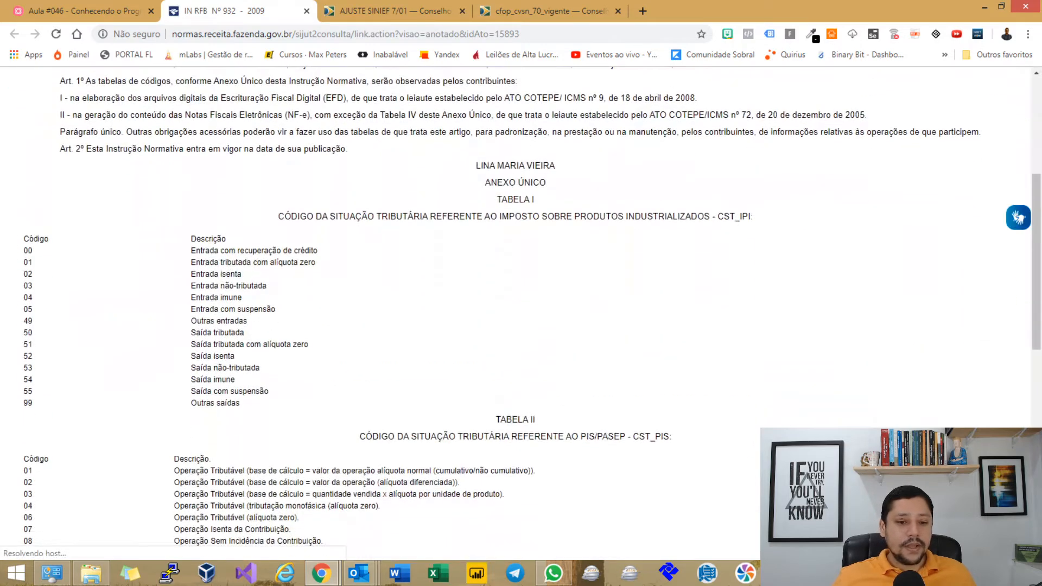
pyautogui.moveTo(284, 216); pyautogui.dragTo(715, 216)
pyautogui.scroll(-1, 521, 312)
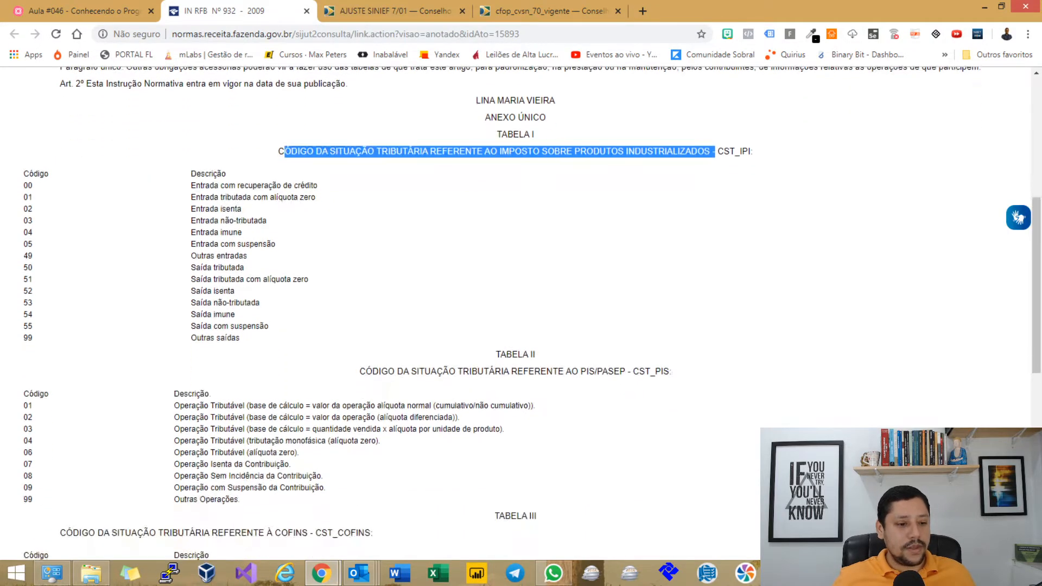
pyautogui.moveTo(23, 185); pyautogui.dragTo(239, 337)
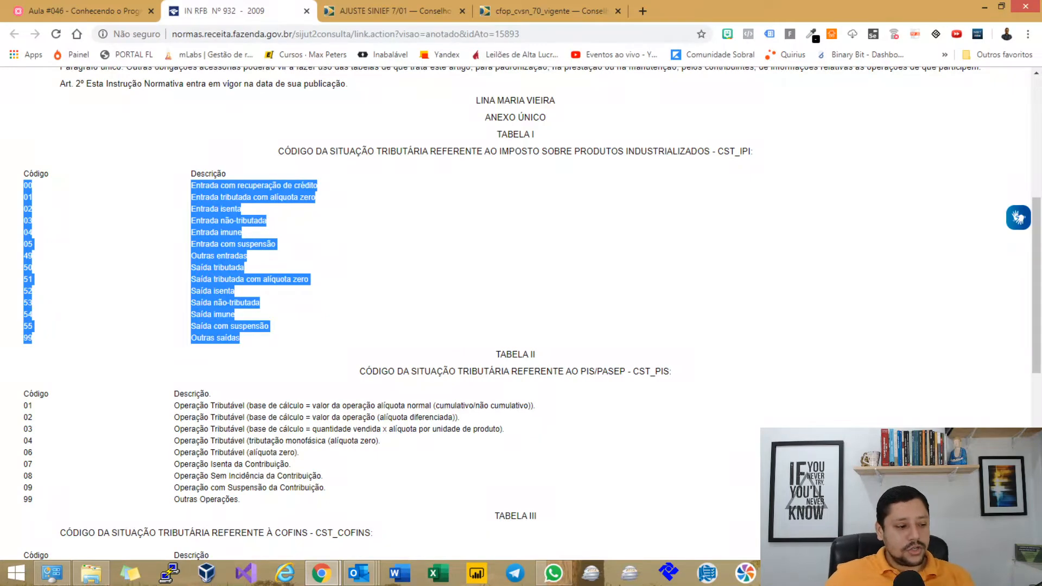
pyautogui.scroll(-2, 521, 312)
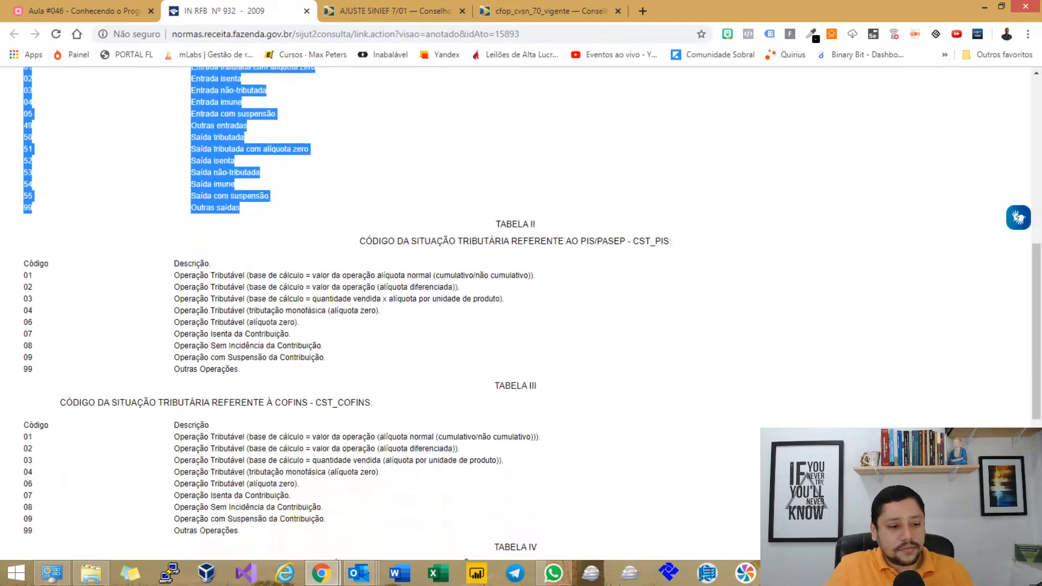
pyautogui.scroll(2, 521, 312)
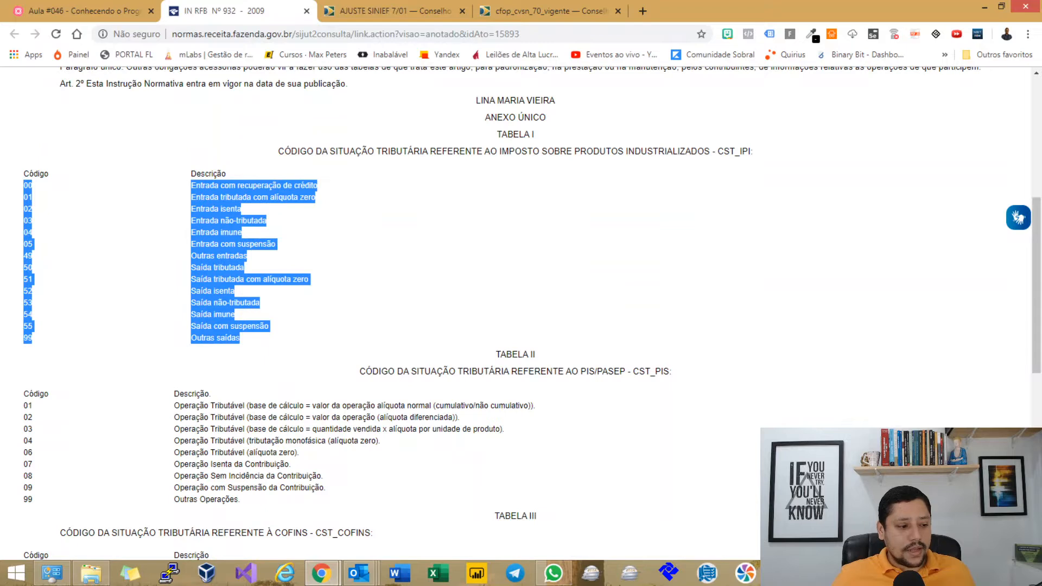
pyautogui.click(412, 272)
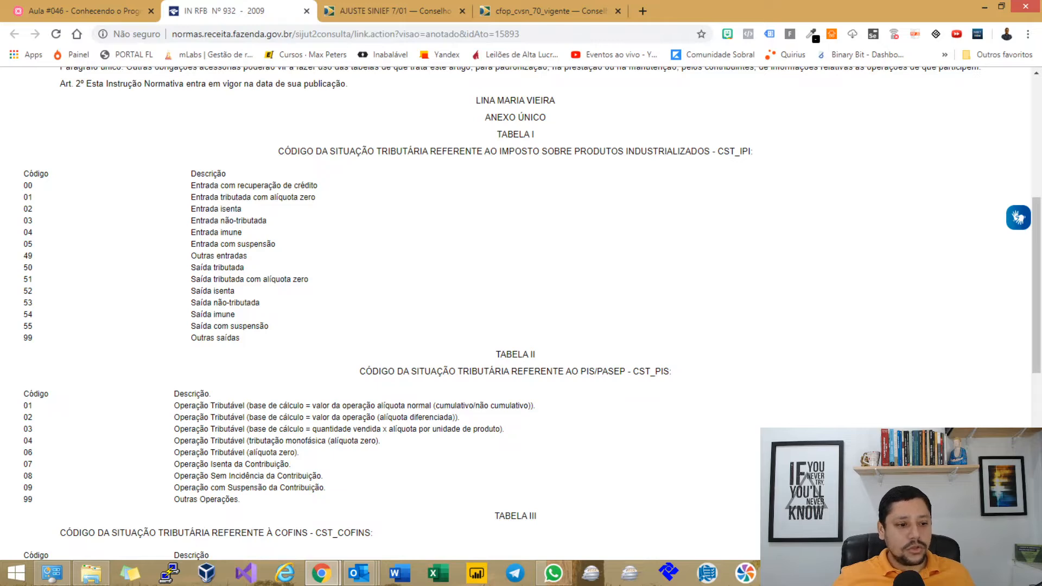
# Highlight the Tabela I descriptions and the entry codes 00 to 49, then return to the mind map.
pyautogui.moveTo(191, 185); pyautogui.dragTo(239, 337)
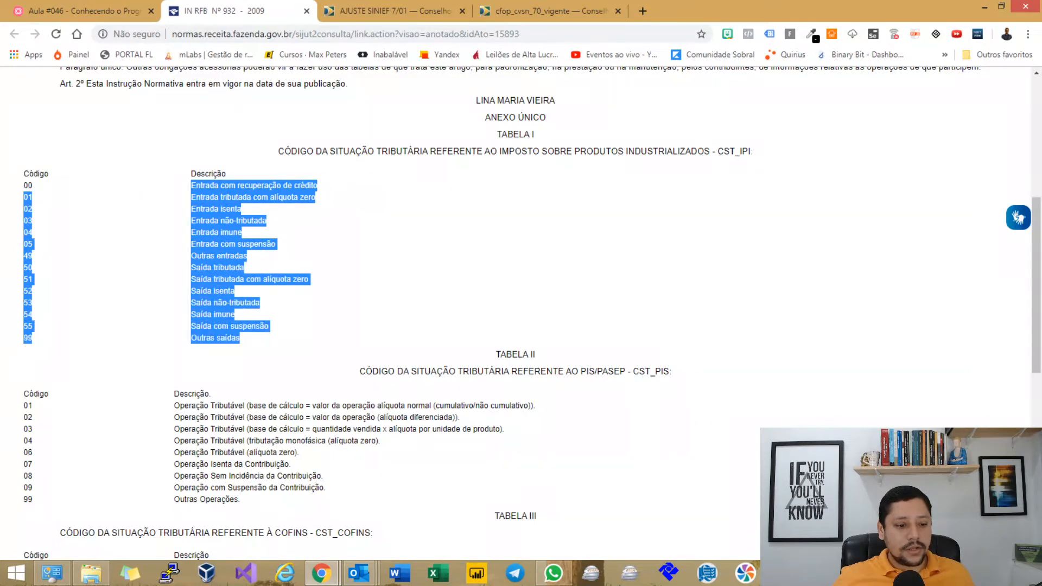
pyautogui.click(282, 325)
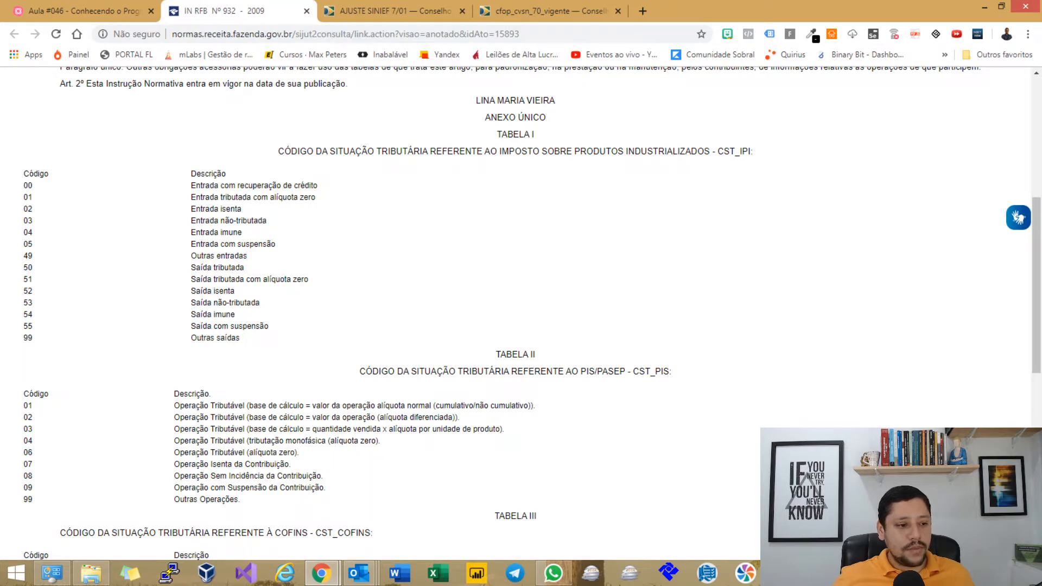
pyautogui.moveTo(23, 185); pyautogui.dragTo(247, 256)
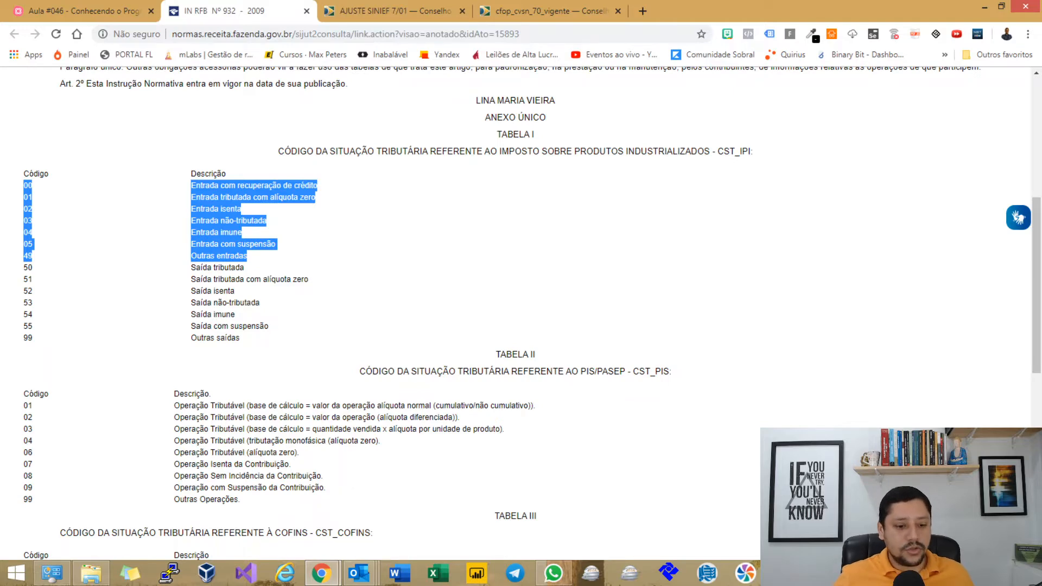
pyautogui.click(98, 11)
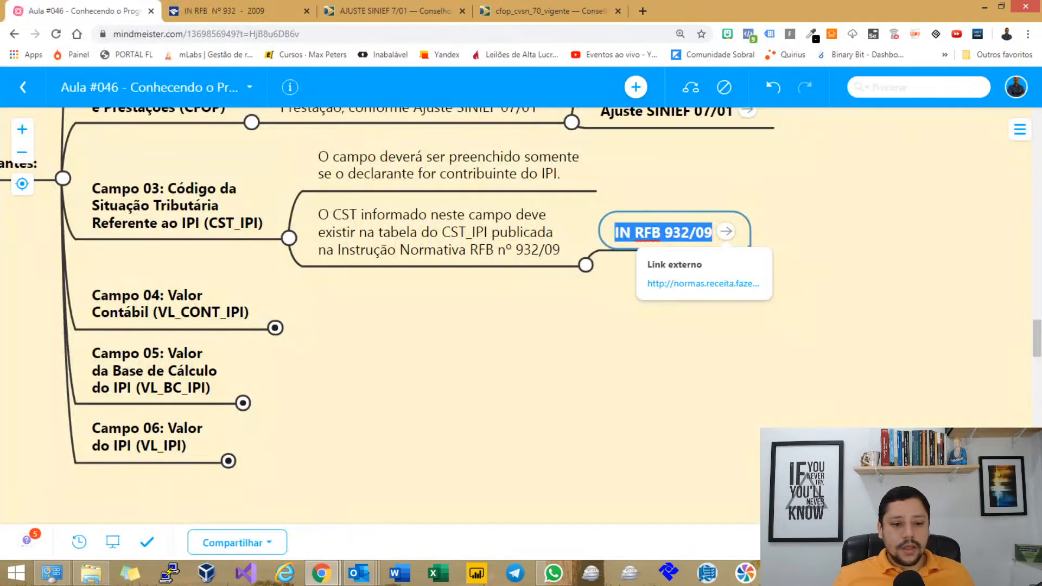
# Expand Campo 04 Valor Contábil to show its note.
pyautogui.press('Escape')
pyautogui.click(170, 304)
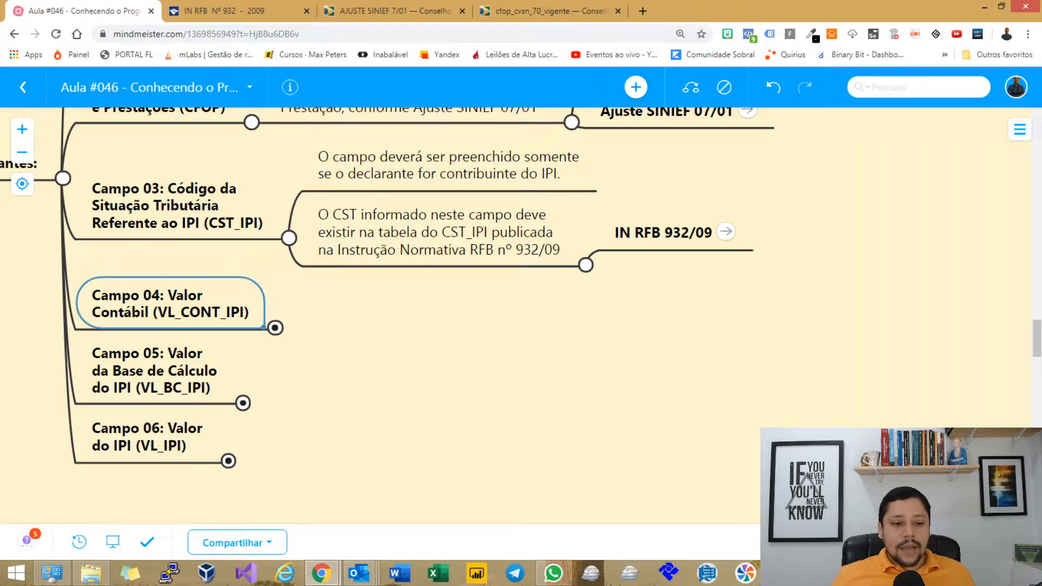
pyautogui.press('space')
pyautogui.moveTo(434, 391); pyautogui.dragTo(433, 337)
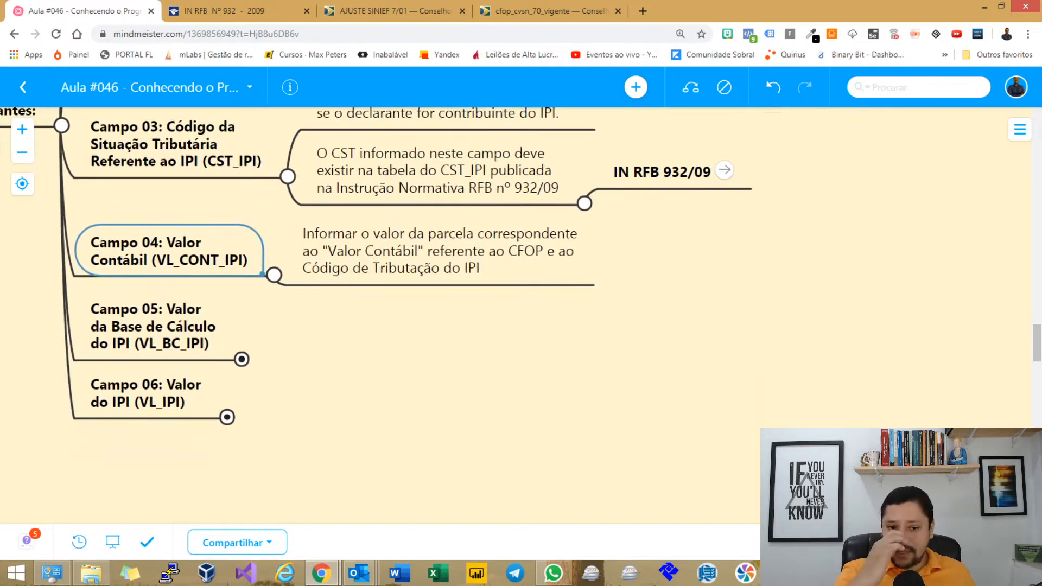
pyautogui.moveTo(433, 337); pyautogui.dragTo(425, 325)
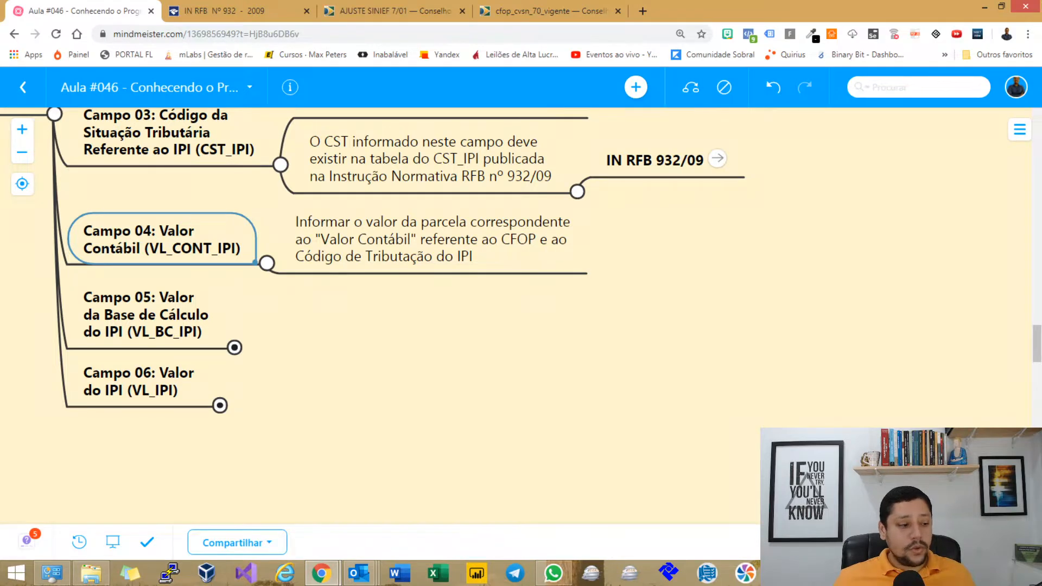
pyautogui.scroll(5, 380, 315)
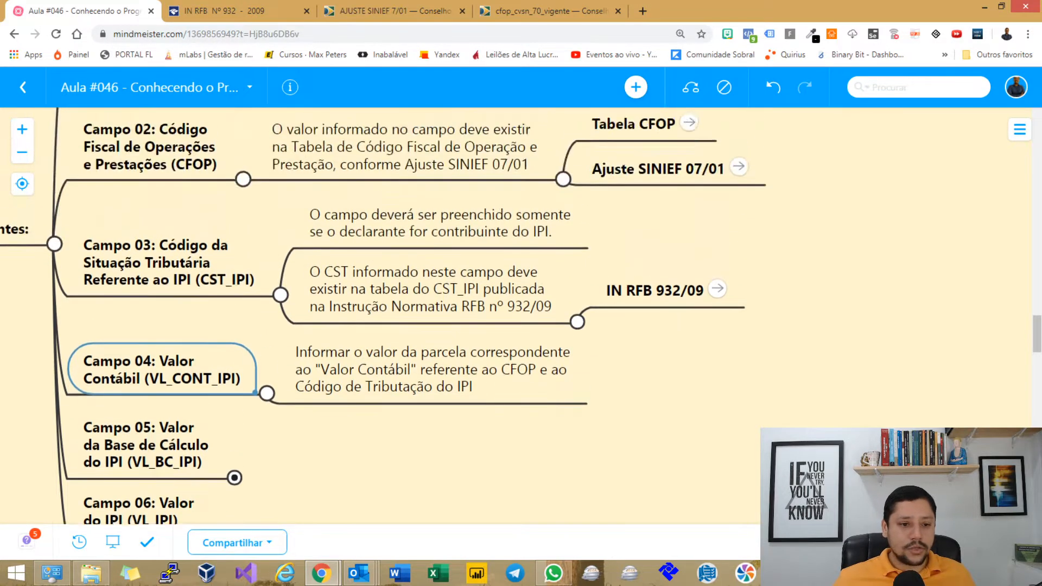
pyautogui.scroll(-5, 380, 315)
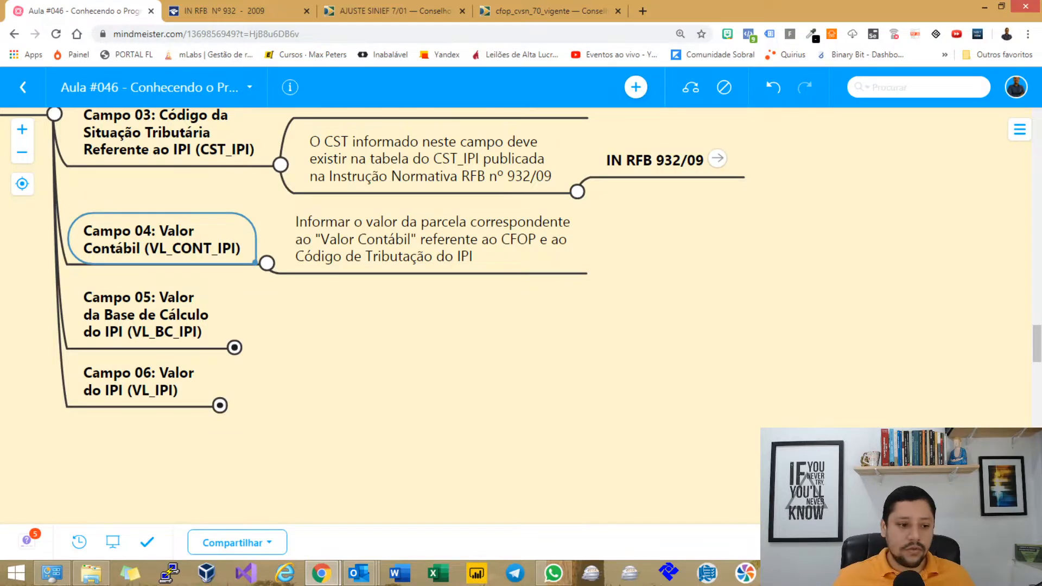
# Expand Campo 05 and Campo 06 to show their IPI base and IPI value explanations.
pyautogui.press('Down')
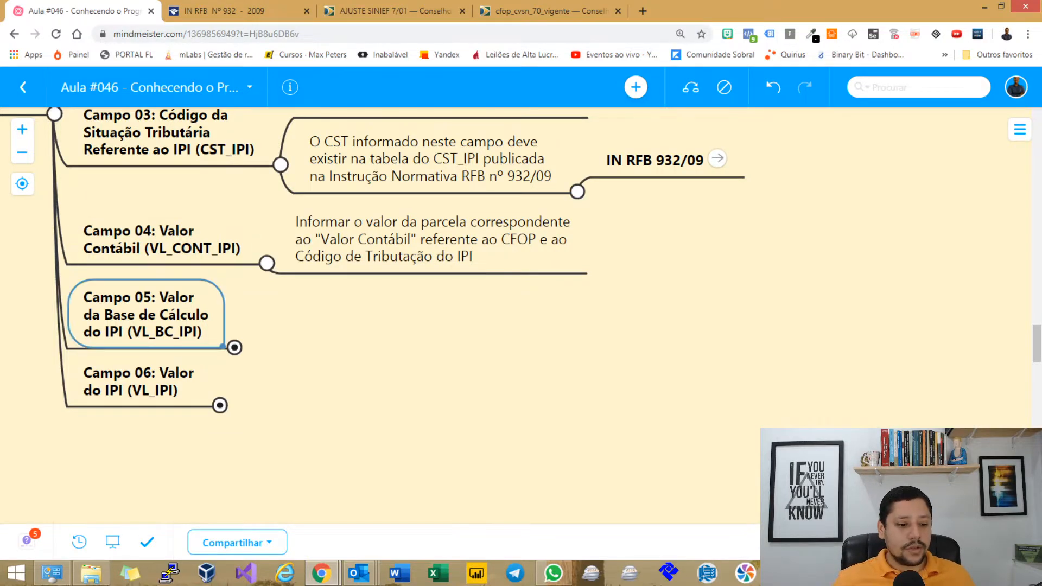
pyautogui.write('Parcela correspondente ao "Valor da base de cálculo do IPI" referente ao CFOP e ao Código de Tributação do IPI, para operações tributadas')
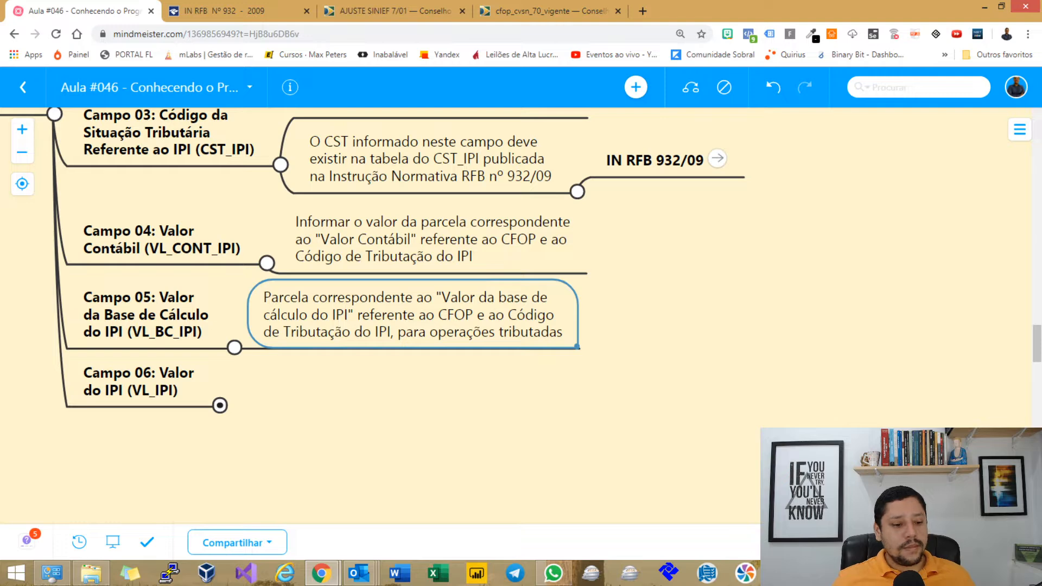
pyautogui.press('Down')
pyautogui.write('Informar o valor da parcela correspondente ao "Valor do IPI" referente ao CFOP e ao Código de Tributação do IPI, para operações tributadas.')
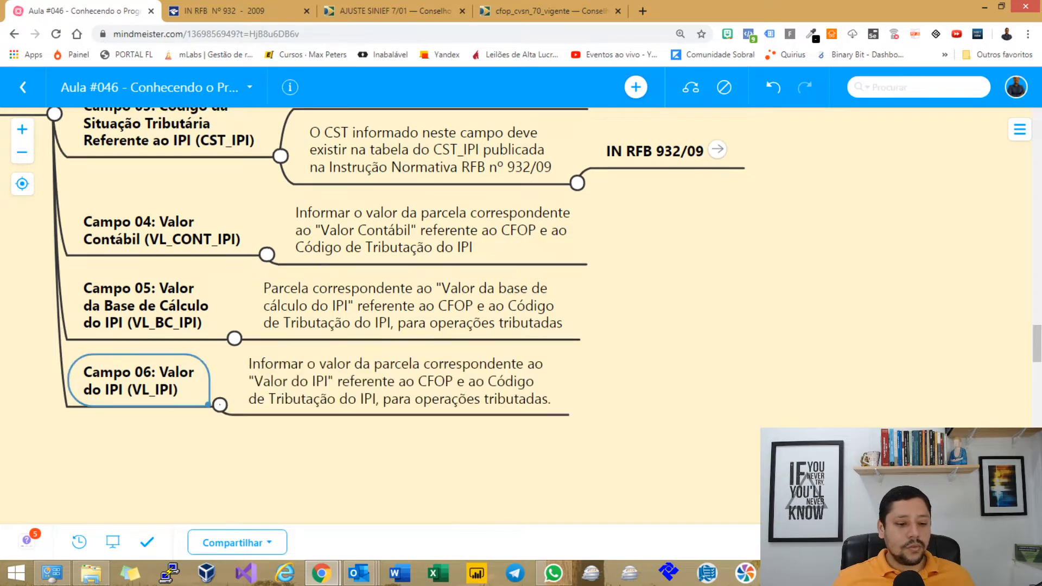
# Pan to the CFOP topics, select the item information sources topic and bring Definição into view.
pyautogui.moveTo(640, 293); pyautogui.dragTo(663, 467)
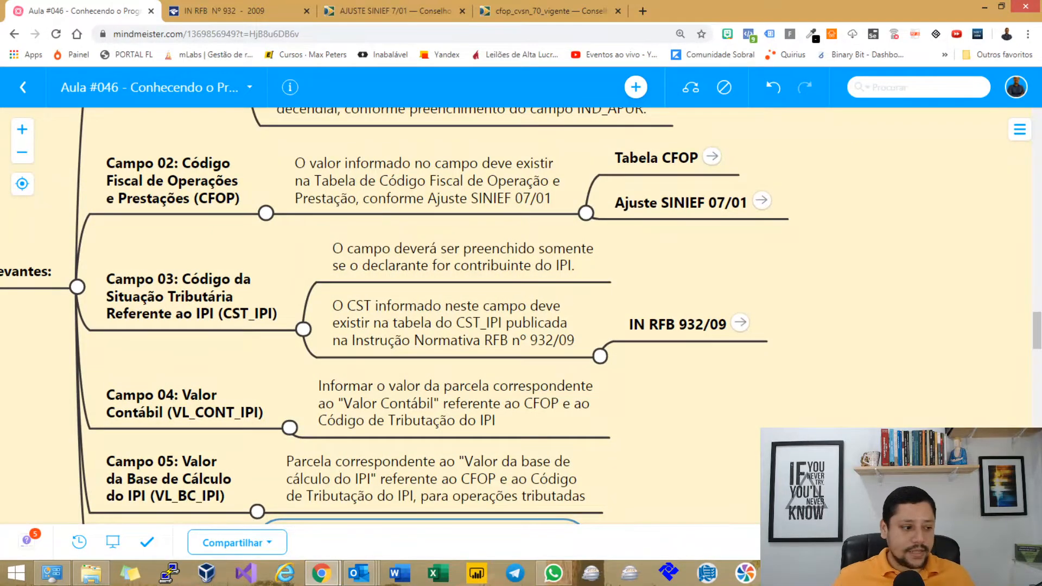
pyautogui.scroll(5, 395, 314)
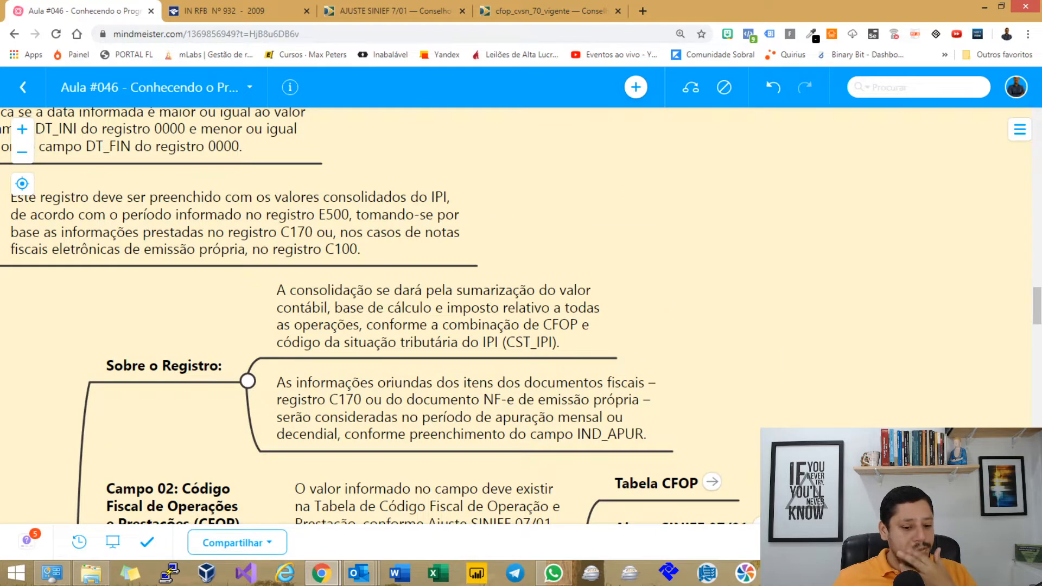
pyautogui.click(465, 408)
pyautogui.moveTo(640, 314); pyautogui.dragTo(754, 306)
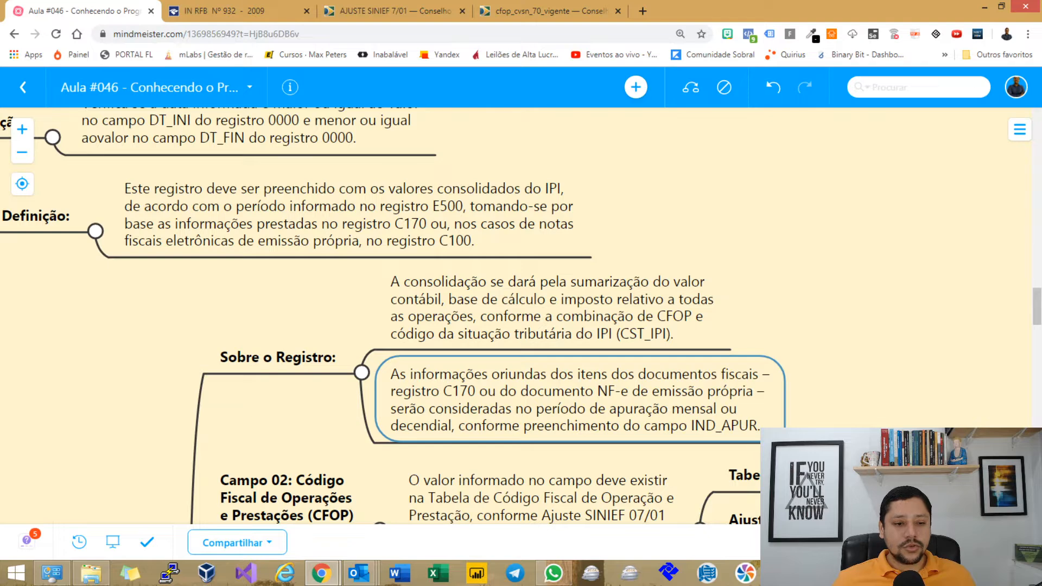
pyautogui.scroll(2, 380, 316)
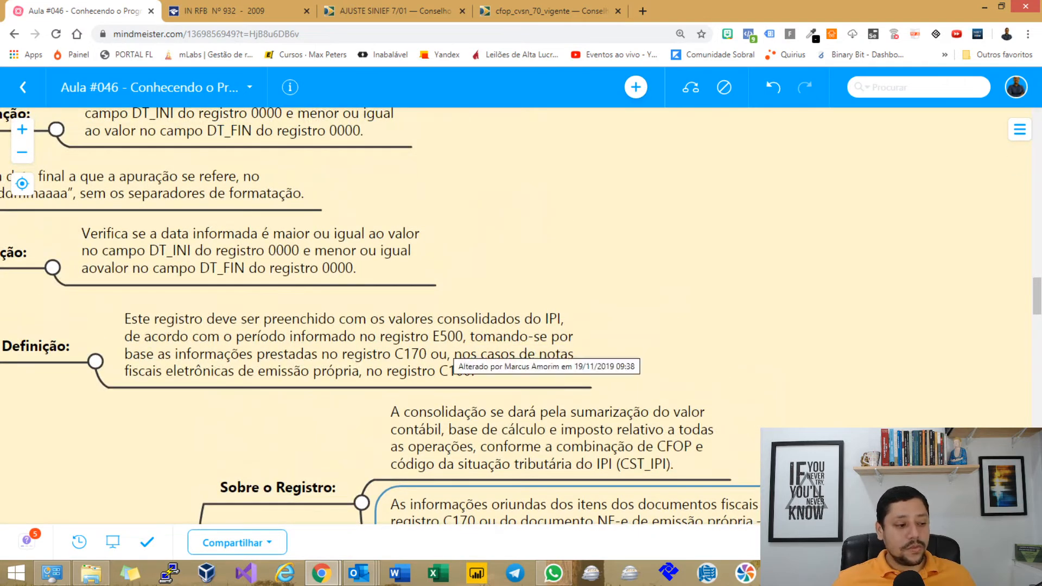
# In Sped Fiscal, expand Documentos Fiscais de Entradas/Aquisições and view the C100 invoice registers.
pyautogui.hotkey('alt', 'Tab')
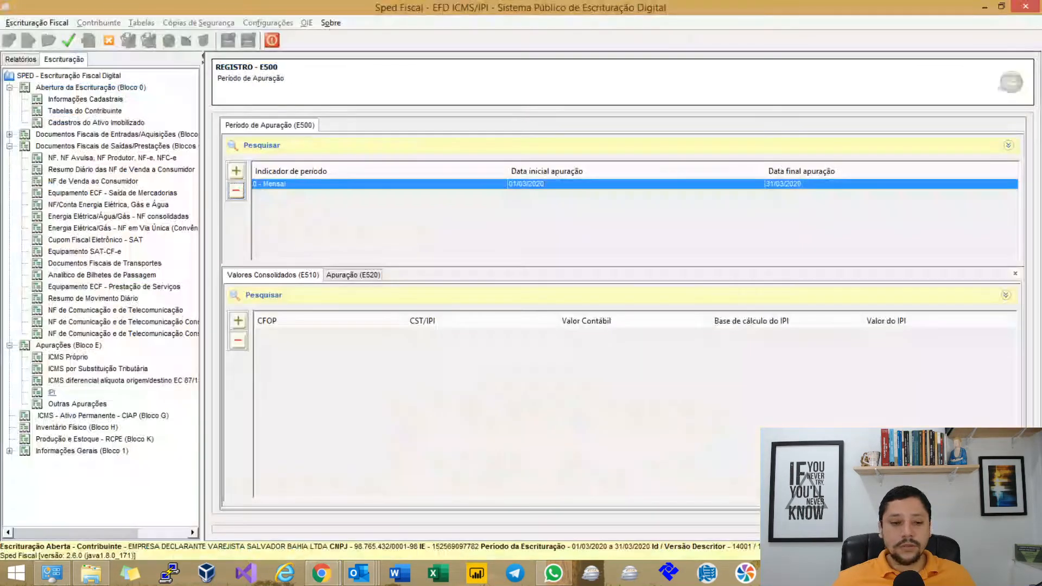
pyautogui.click(116, 134)
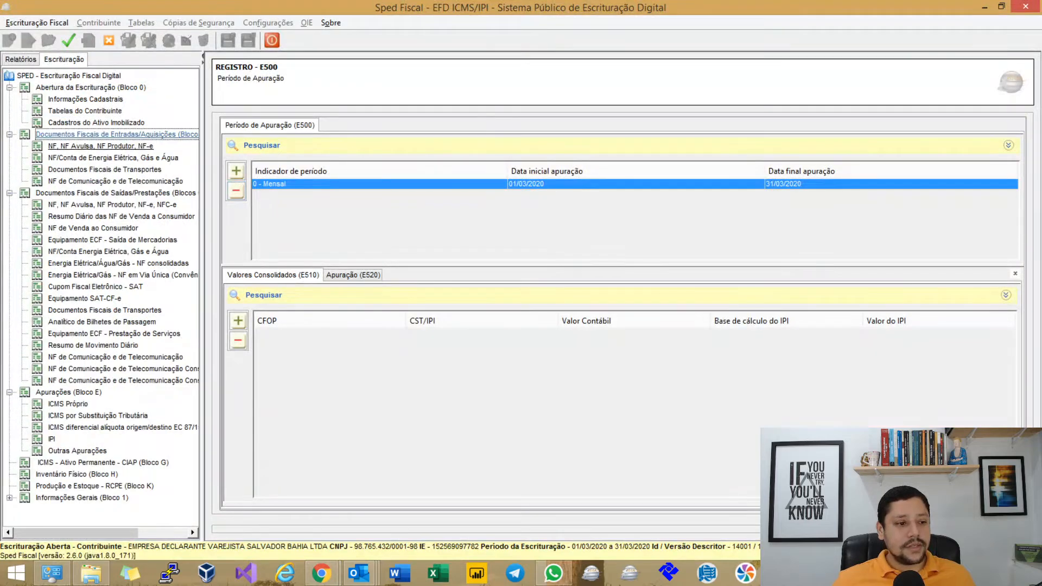
pyautogui.click(101, 146)
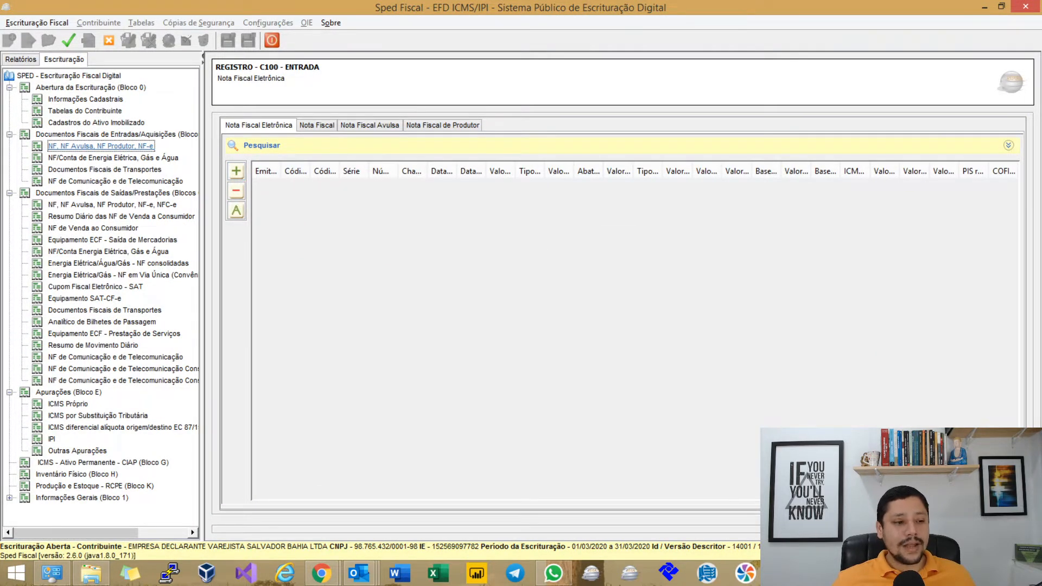
pyautogui.click(113, 205)
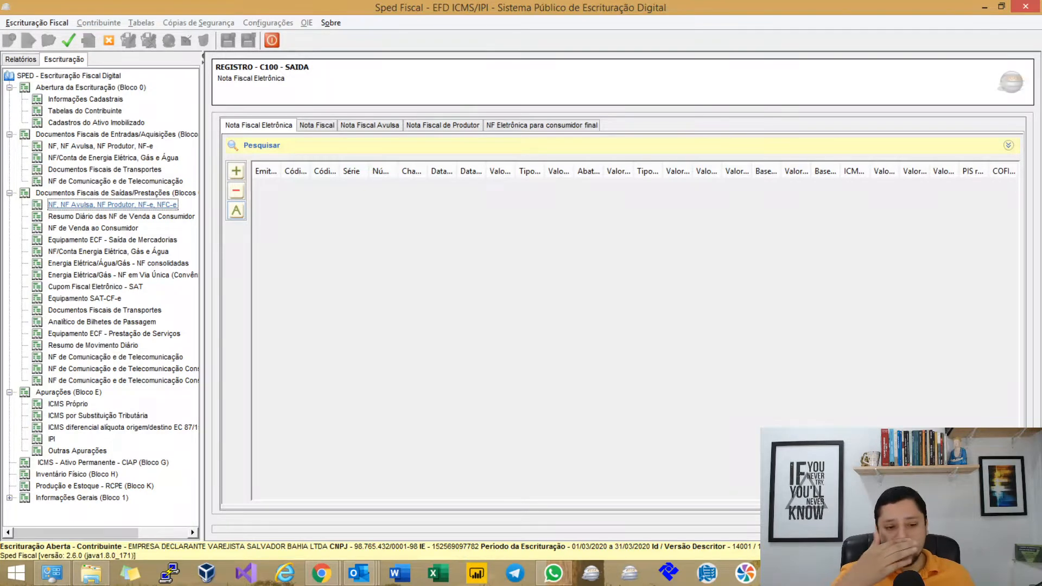
# Mark the Definição note's words about register C100, then reopen the C100 incoming register.
pyautogui.hotkey('alt', 'Tab')
pyautogui.moveTo(467, 228); pyautogui.dragTo(590, 238)
pyautogui.doubleClick(410, 376)
pyautogui.click(410, 377)
pyautogui.click(337, 378)
pyautogui.moveTo(337, 377); pyautogui.dragTo(597, 379)
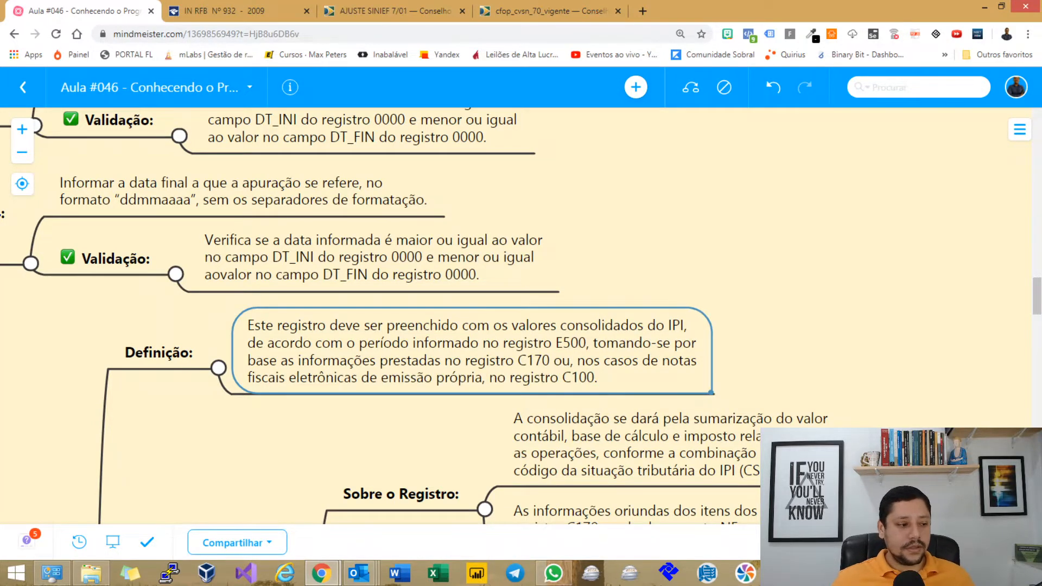
pyautogui.hotkey('alt', 'Tab')
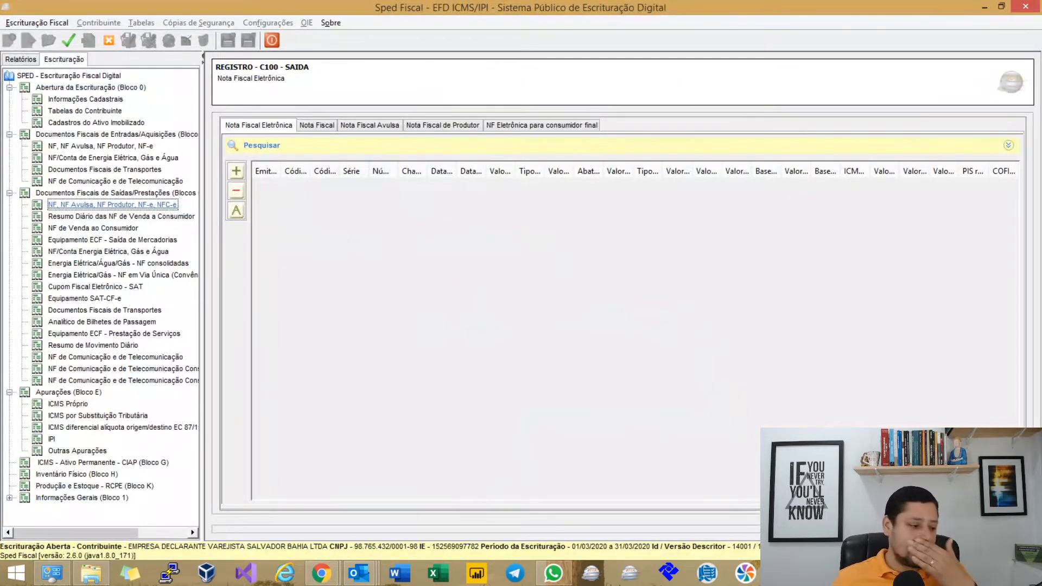
pyautogui.click(101, 146)
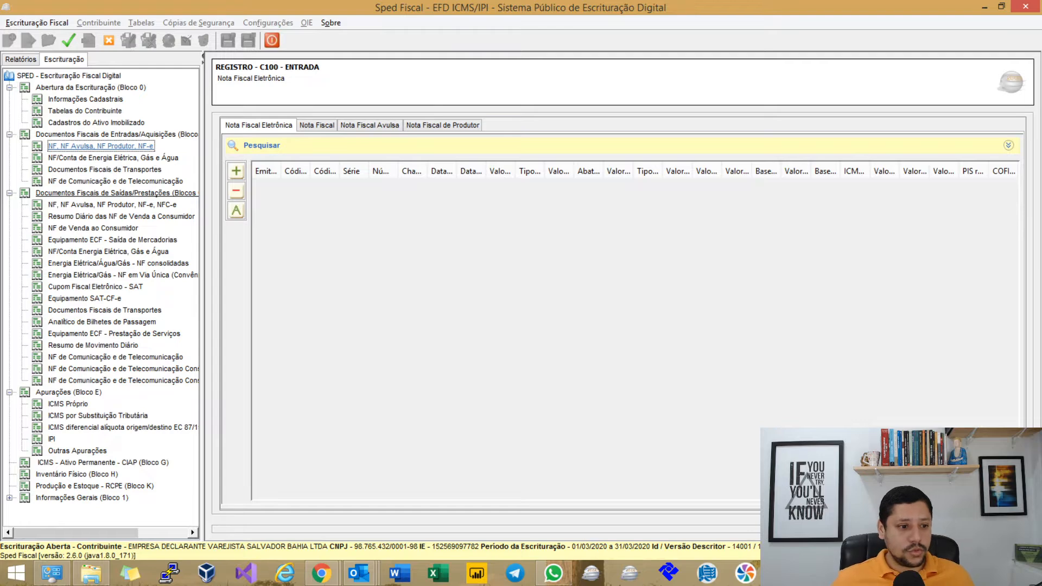
# Add a new incoming NF-e in C100 with a document total of 5000.
pyautogui.click(236, 171)
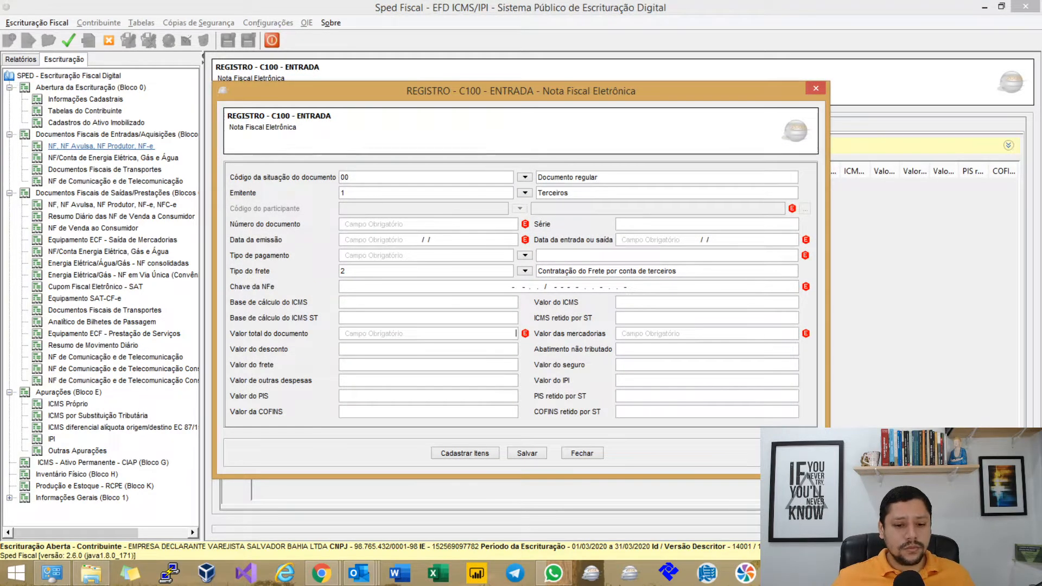
pyautogui.click(428, 334)
pyautogui.write('500')
pyautogui.press('Tab')
pyautogui.write('5')
pyautogui.hotkey('shift', 'Tab')
pyautogui.write('5000')
# Enter goods value 5000 and IPI value 500, and save the invoice.
pyautogui.press('Tab')
pyautogui.write('5000')
pyautogui.press('Tab')
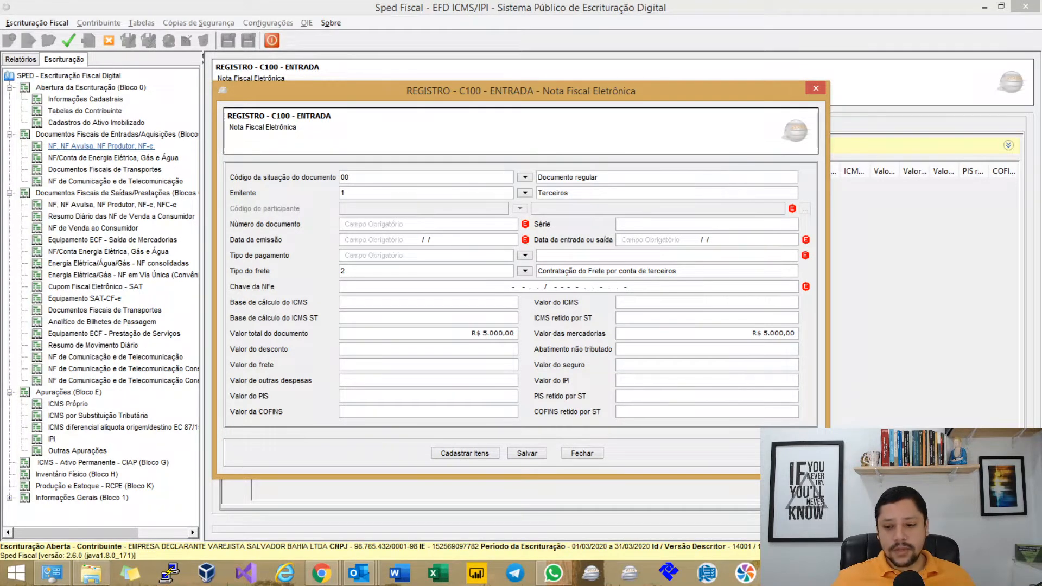
pyautogui.write('500')
pyautogui.press('Tab')
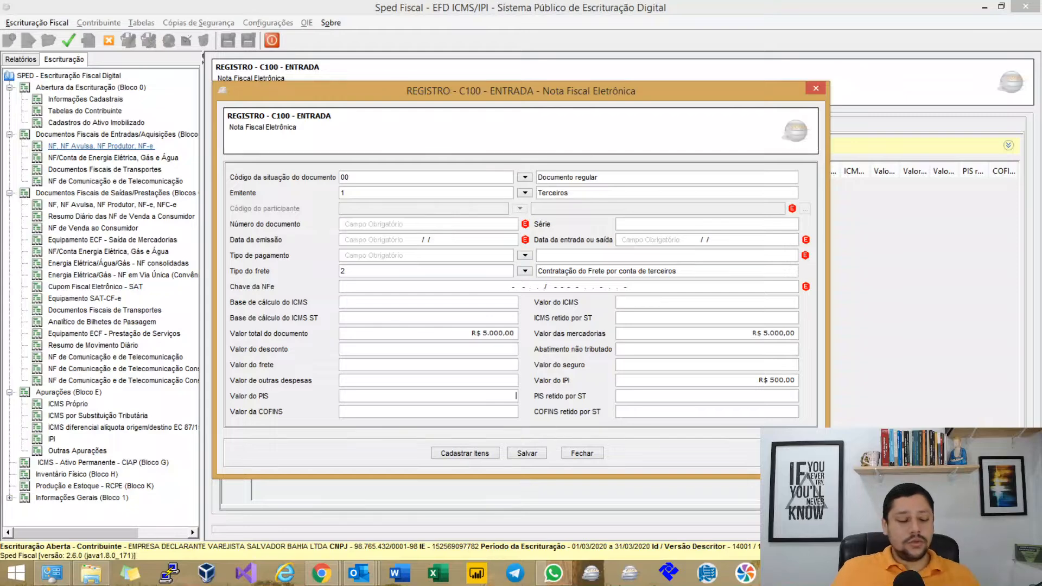
pyautogui.click(527, 453)
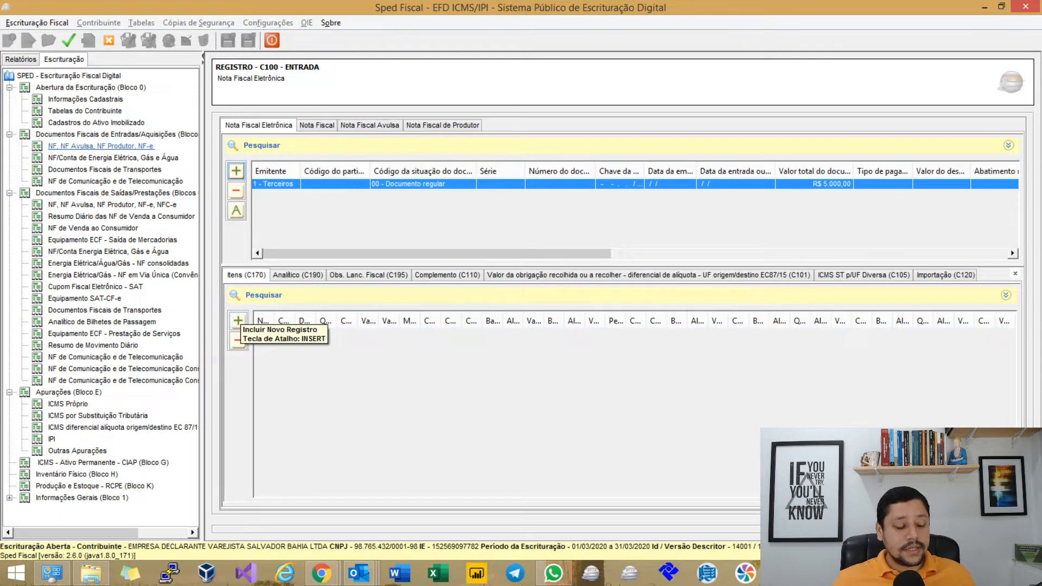
pyautogui.click(237, 321)
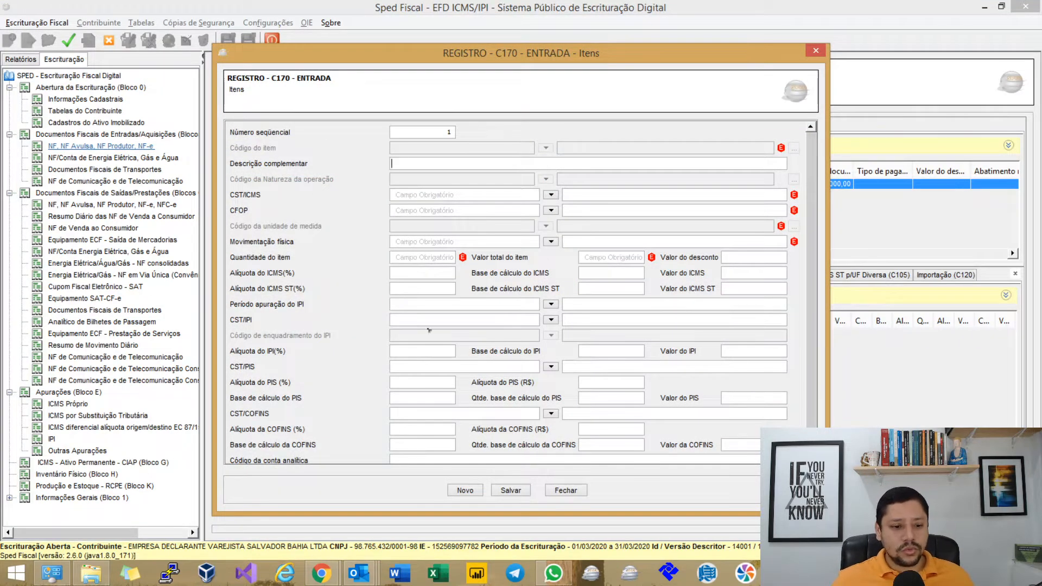
# Give the C170 item quantity 1 and item total 5000.
pyautogui.click(423, 257)
pyautogui.write('1')
pyautogui.press('Tab')
pyautogui.write('5000')
pyautogui.press('Tab')
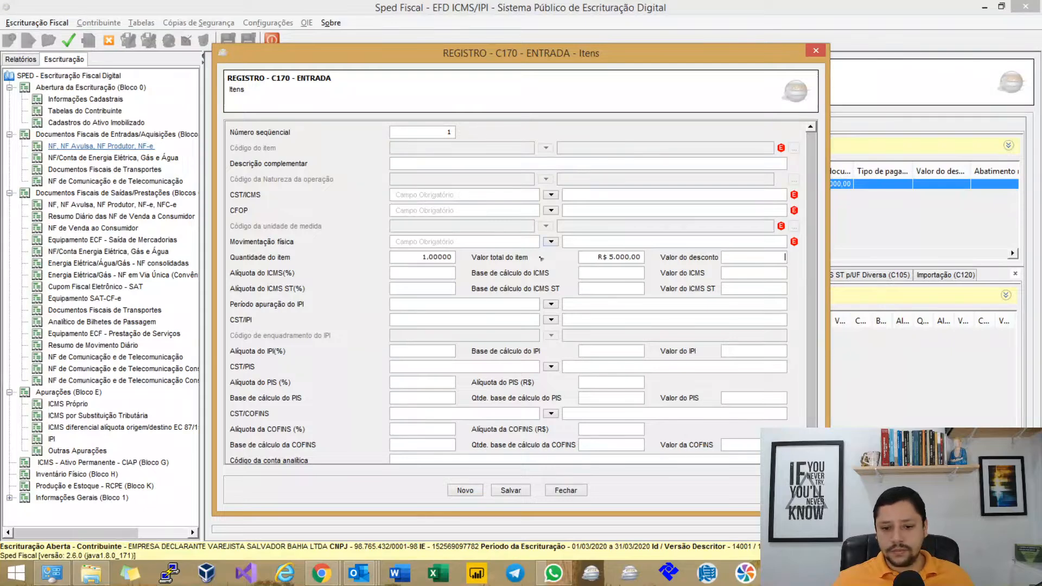
# Set the item's physical movement to Sim, then bring the Chrome window forward.
pyautogui.click(551, 242)
pyautogui.click(445, 299)
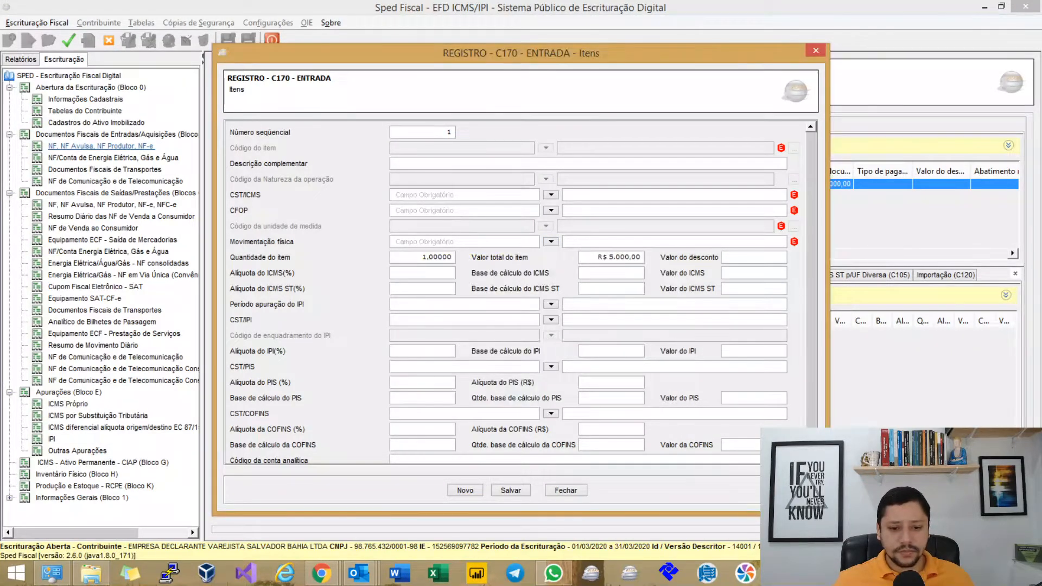
pyautogui.click(551, 241)
pyautogui.click(556, 287)
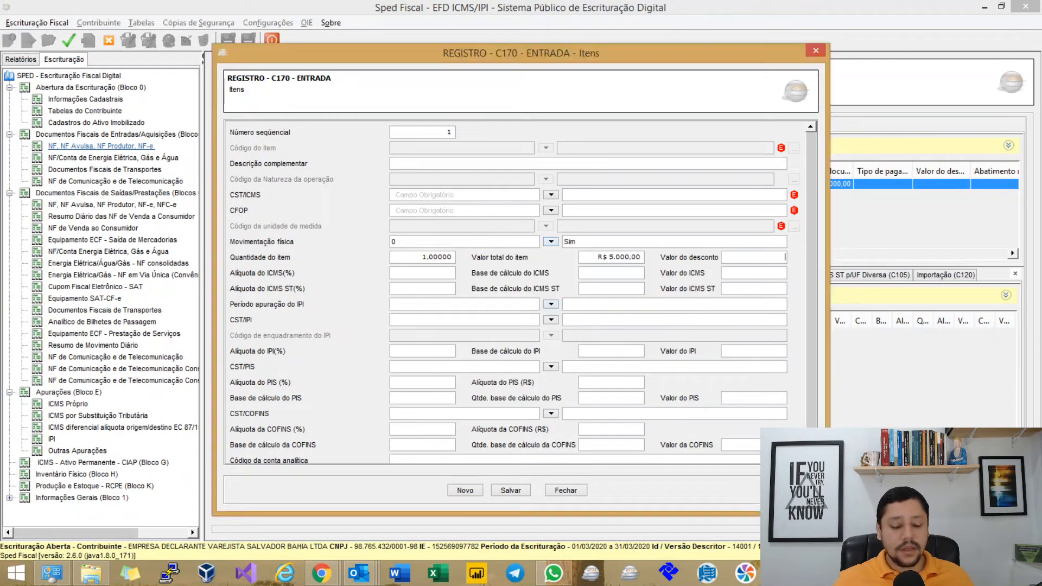
pyautogui.scroll(-1, 551, 353)
pyautogui.scroll(-1, 462, 374)
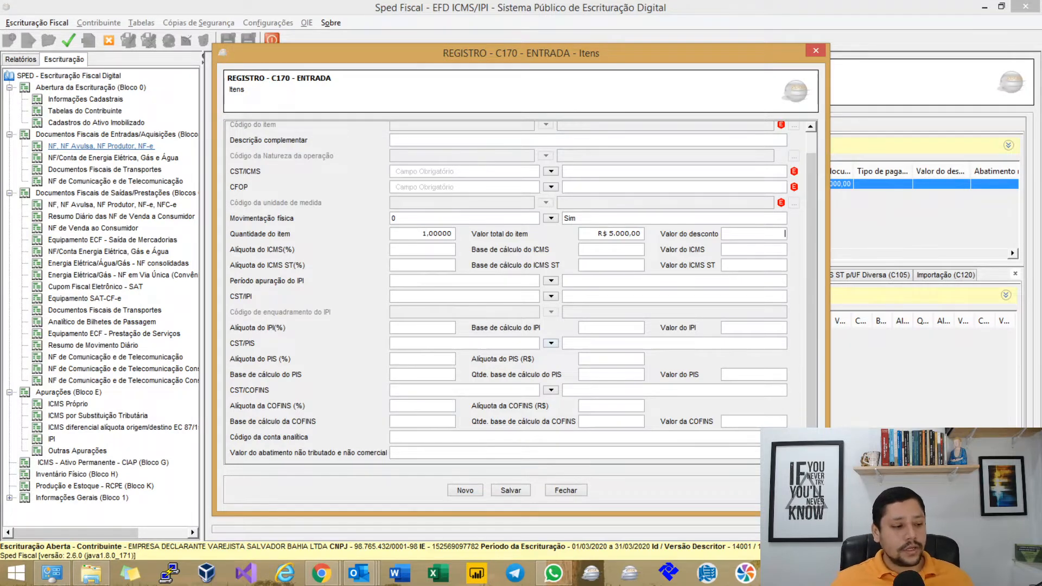
pyautogui.scroll(1, 619, 370)
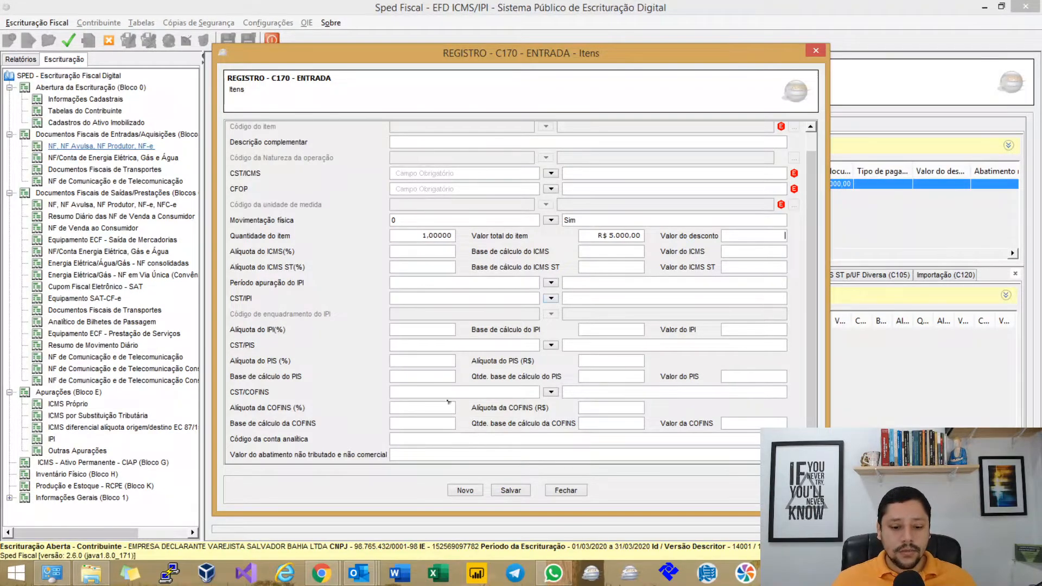
pyautogui.click(321, 572)
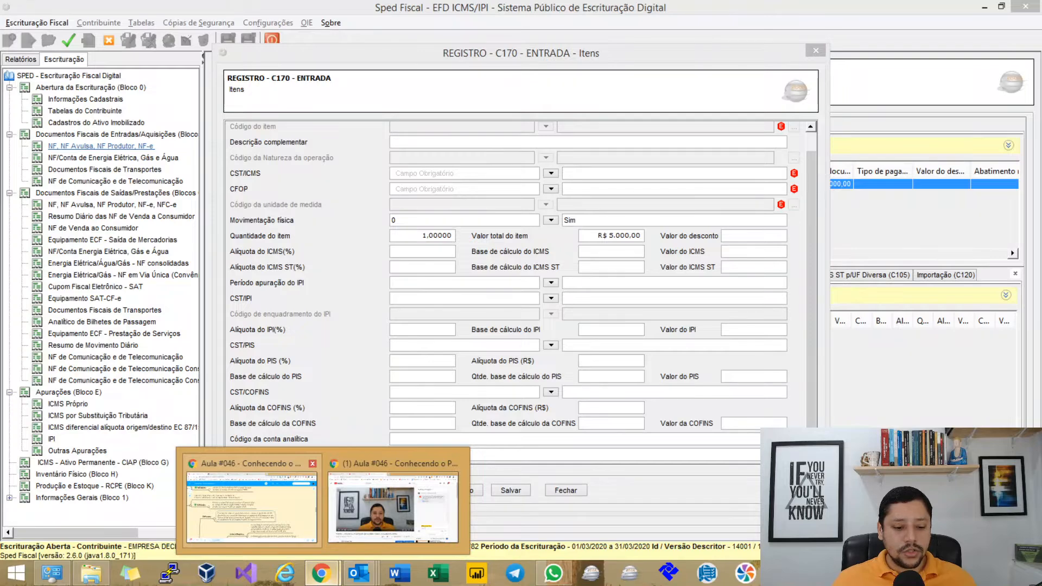
pyautogui.click(252, 507)
# Open the SPED FAQ PDF at spqf.in/perguntas.
pyautogui.click(521, 11)
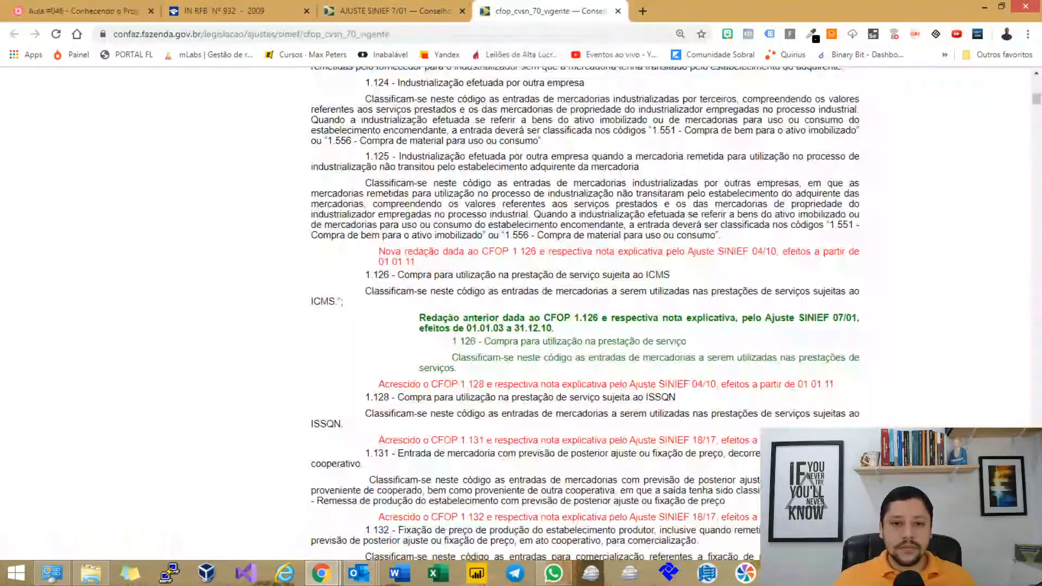
pyautogui.write('spqf.in/')
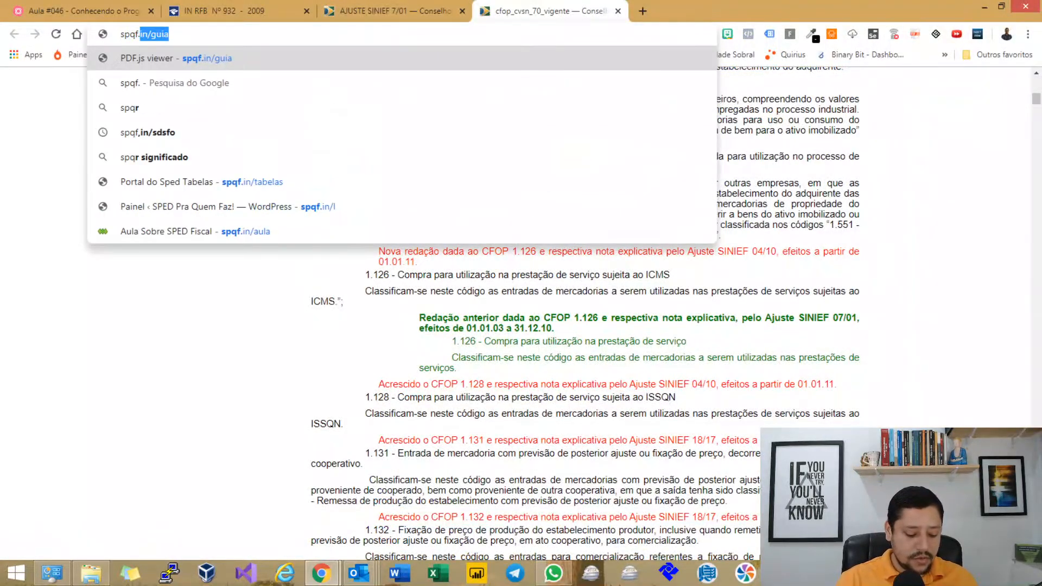
pyautogui.write('perguntas')
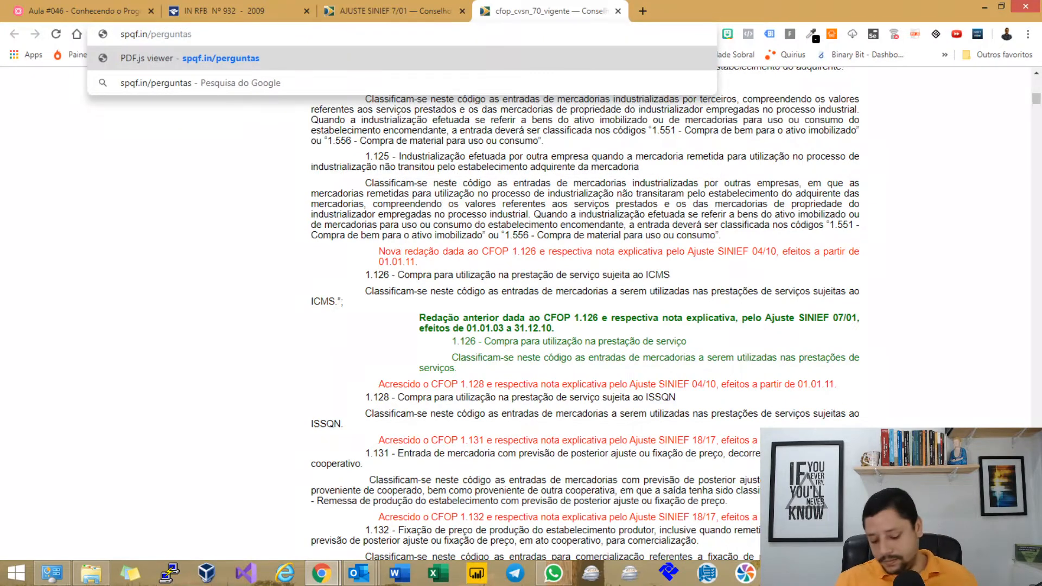
pyautogui.press('Return')
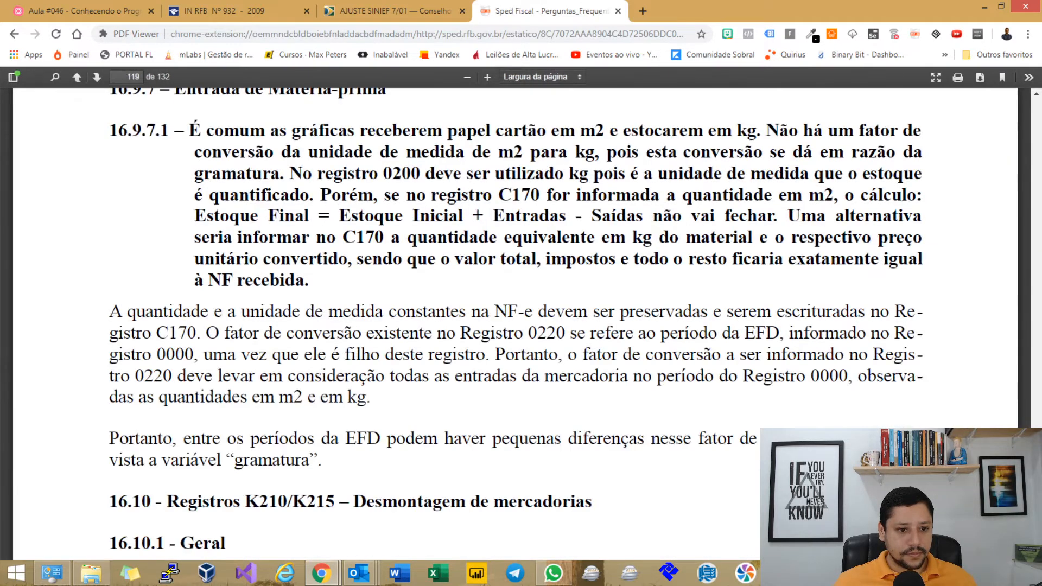
# Search the FAQ for vl_IPI and select the question 11.13.2.1 heading.
pyautogui.click(55, 76)
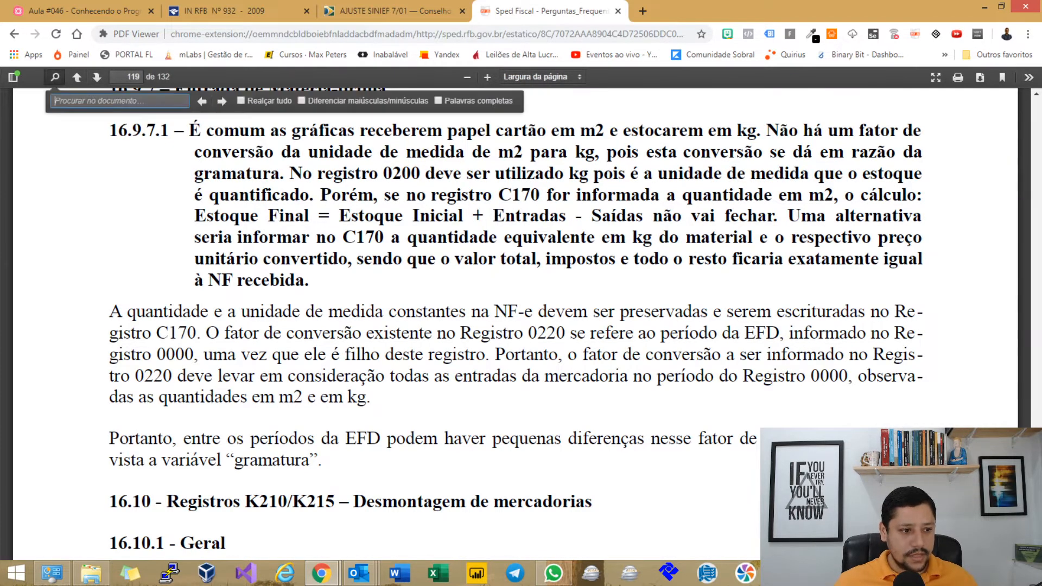
pyautogui.write('v')
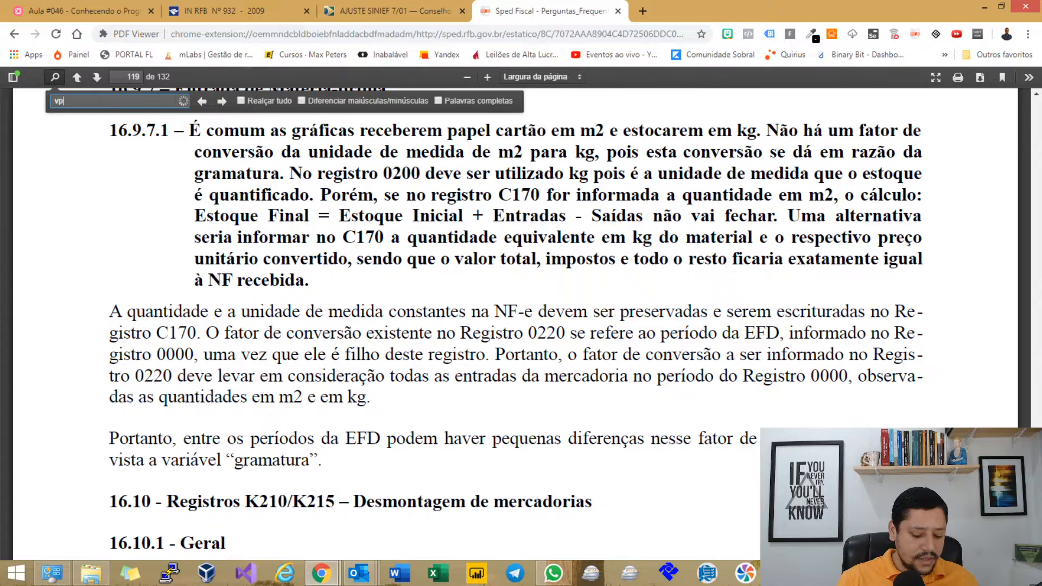
pyautogui.write('l_IPI')
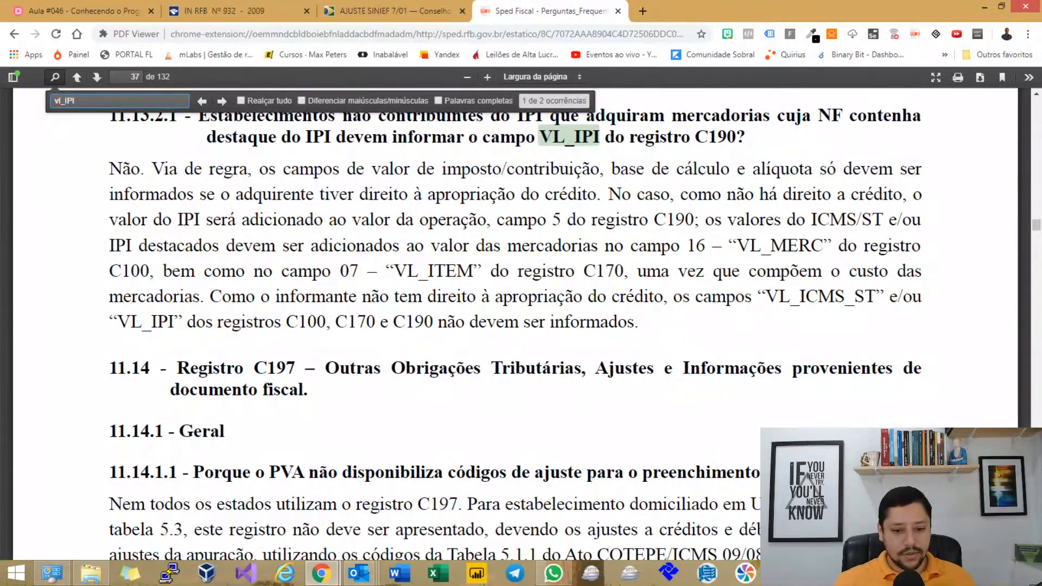
pyautogui.scroll(1, 516, 324)
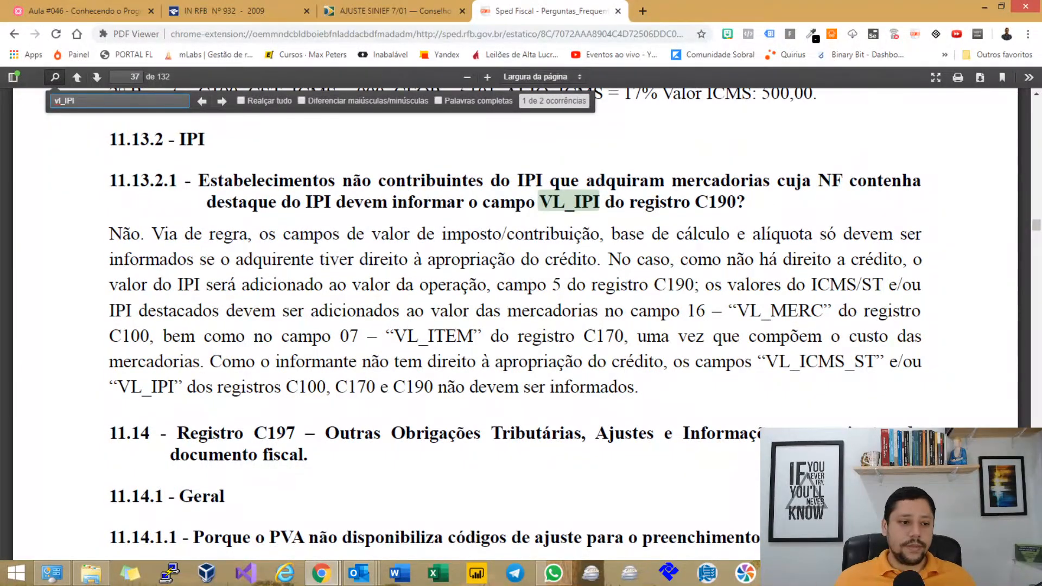
pyautogui.click(516, 324)
pyautogui.moveTo(237, 180); pyautogui.dragTo(492, 180)
pyautogui.moveTo(117, 180); pyautogui.dragTo(171, 180)
pyautogui.click(171, 180)
pyautogui.moveTo(320, 180); pyautogui.dragTo(736, 202)
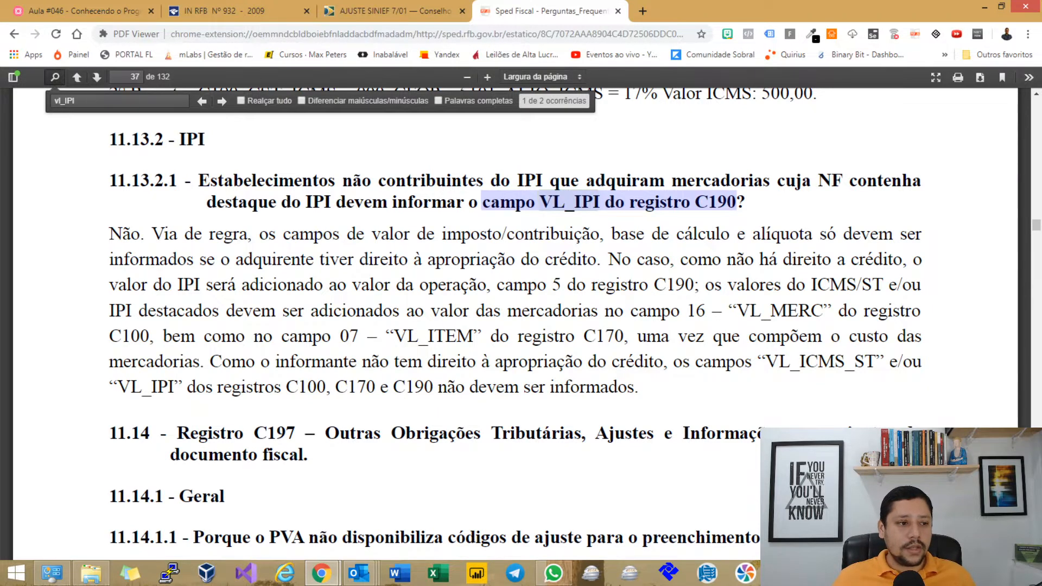
pyautogui.press('Escape')
# Highlight the 11.13.2.1 answer's passages on IPI reporting and C170 campo 07, then return to Sped Fiscal.
pyautogui.scroll(-2, 515, 321)
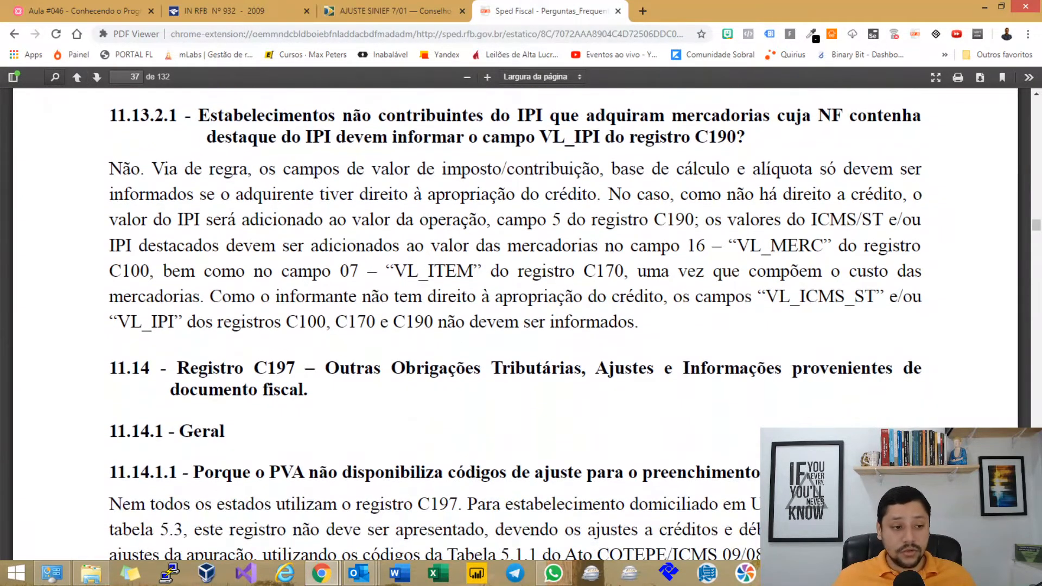
pyautogui.moveTo(163, 169); pyautogui.dragTo(602, 168)
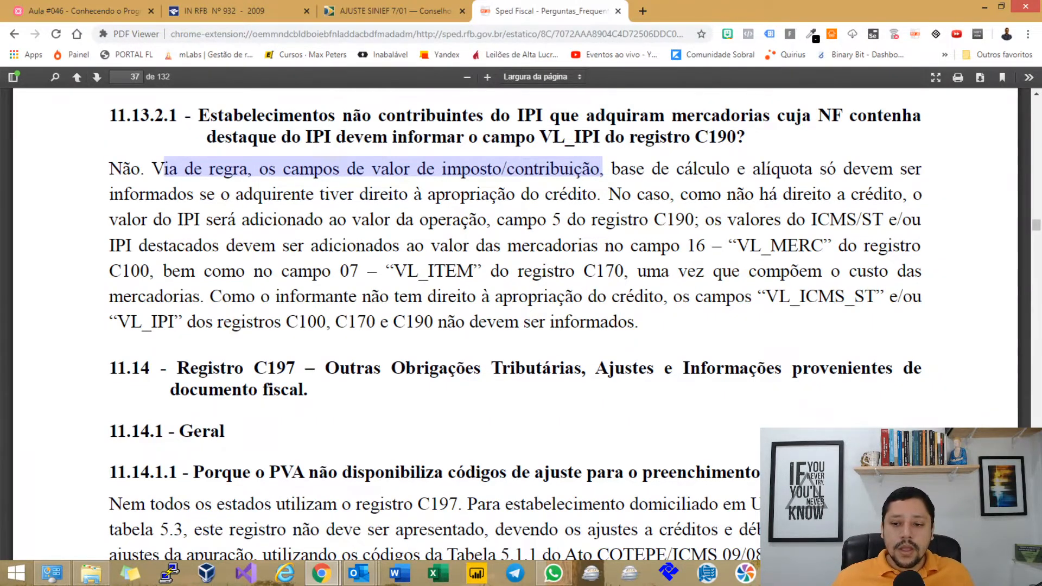
pyautogui.moveTo(746, 169); pyautogui.dragTo(389, 194)
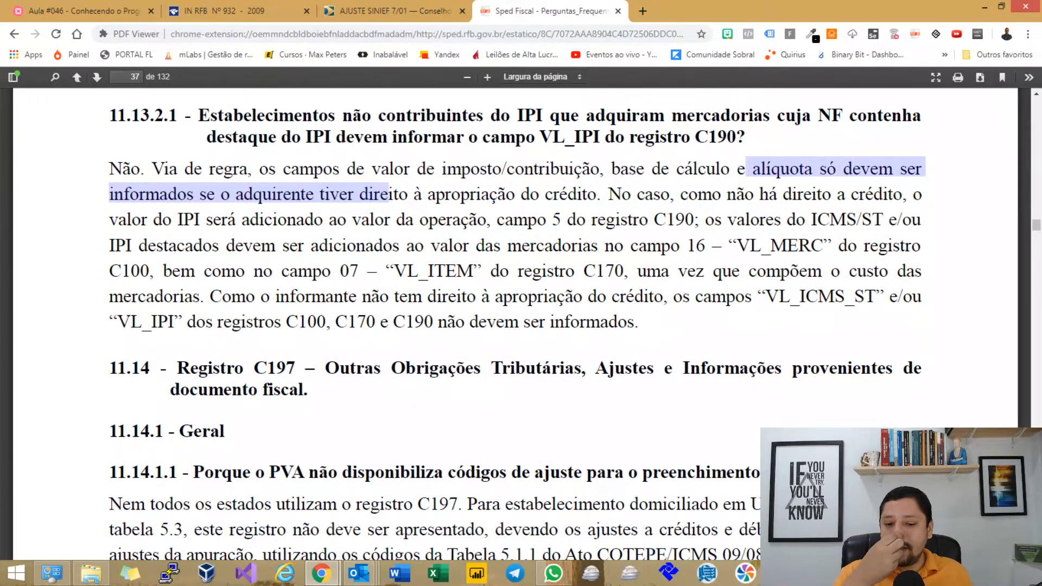
pyautogui.moveTo(609, 194); pyautogui.dragTo(798, 245)
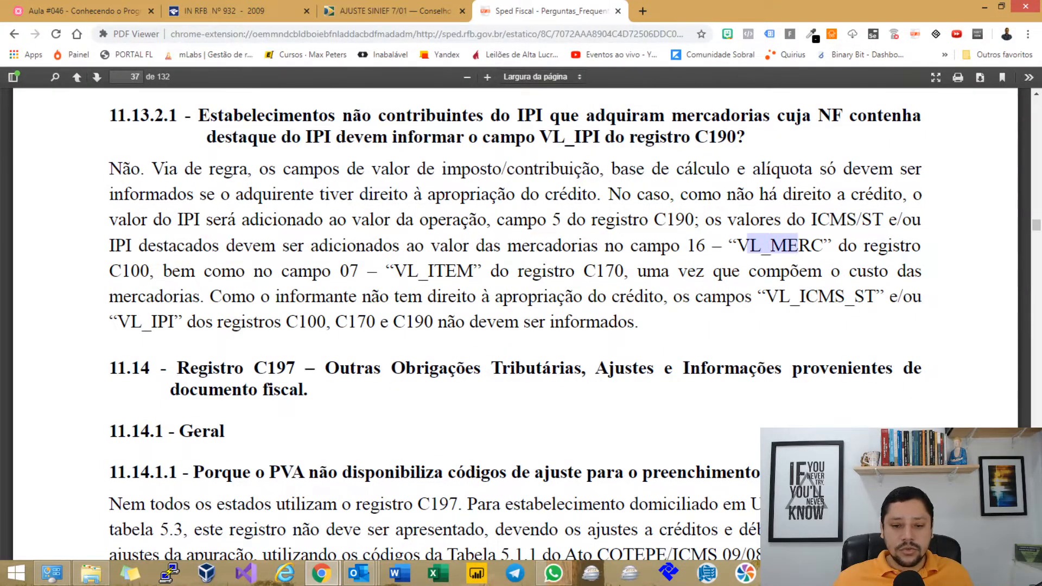
pyautogui.moveTo(163, 271); pyautogui.dragTo(646, 323)
pyautogui.click(646, 326)
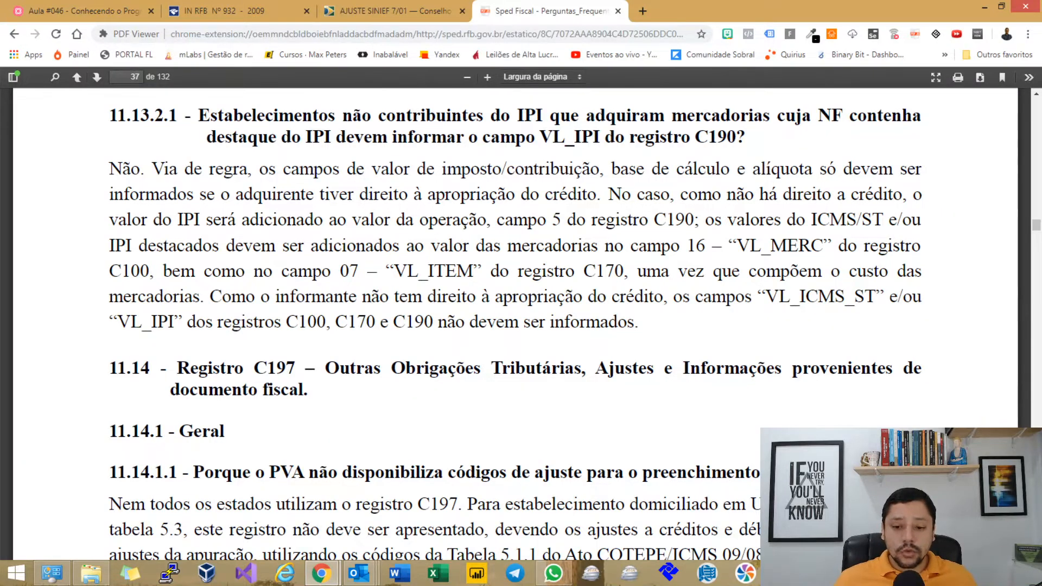
pyautogui.moveTo(437, 321); pyautogui.dragTo(755, 554)
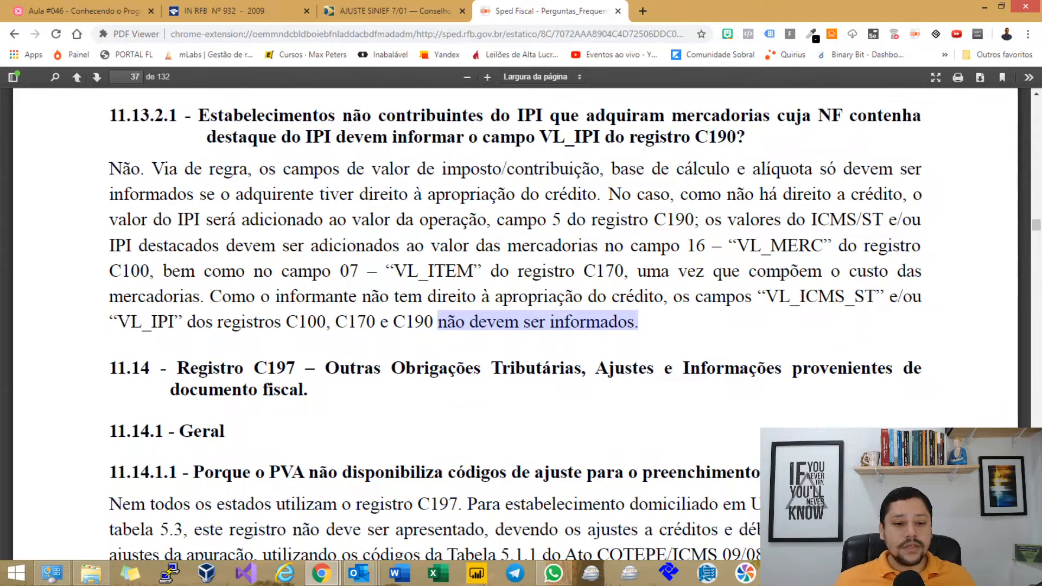
pyautogui.click(638, 324)
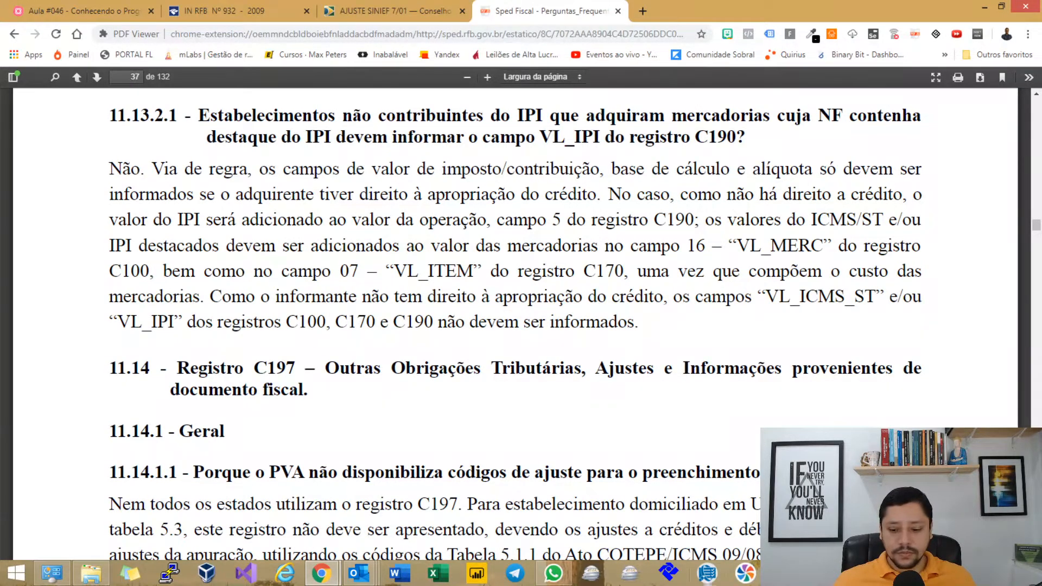
pyautogui.hotkey('alt', 'Tab')
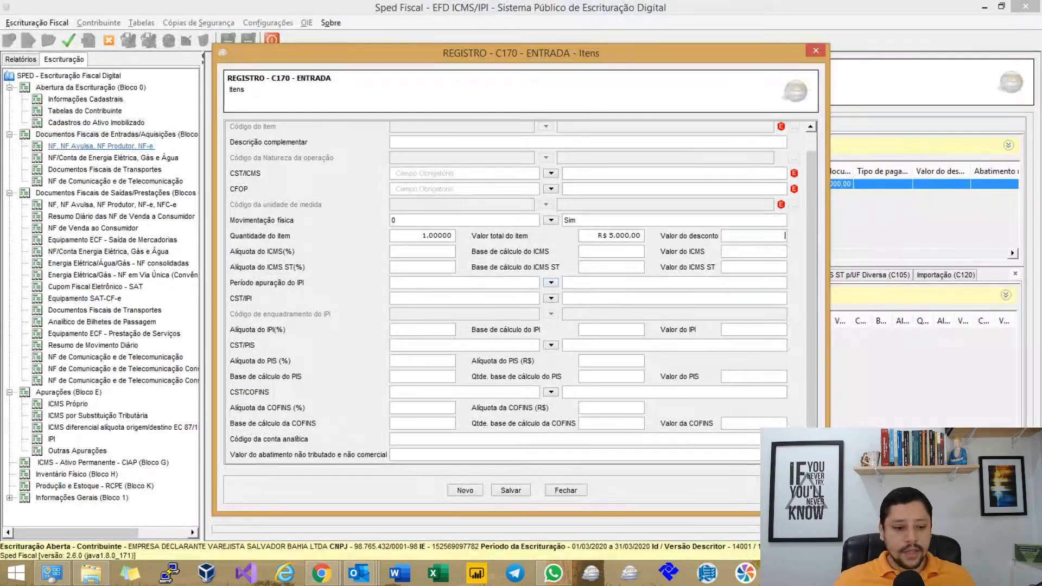
# Set the C170 item's IPI apuração period to 1 - Decendial and save the item.
pyautogui.scroll(-1, 288, 366)
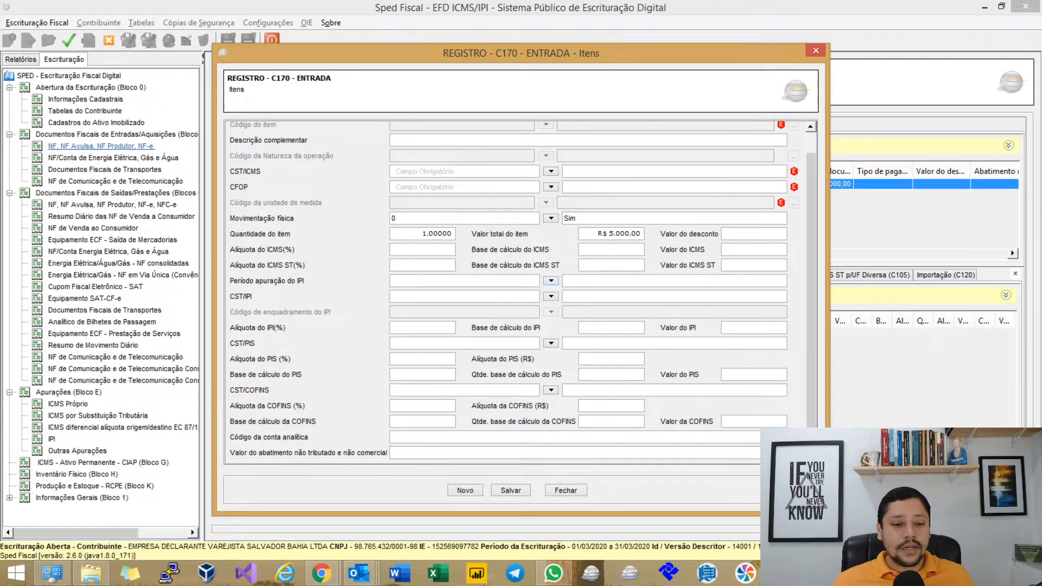
pyautogui.click(551, 281)
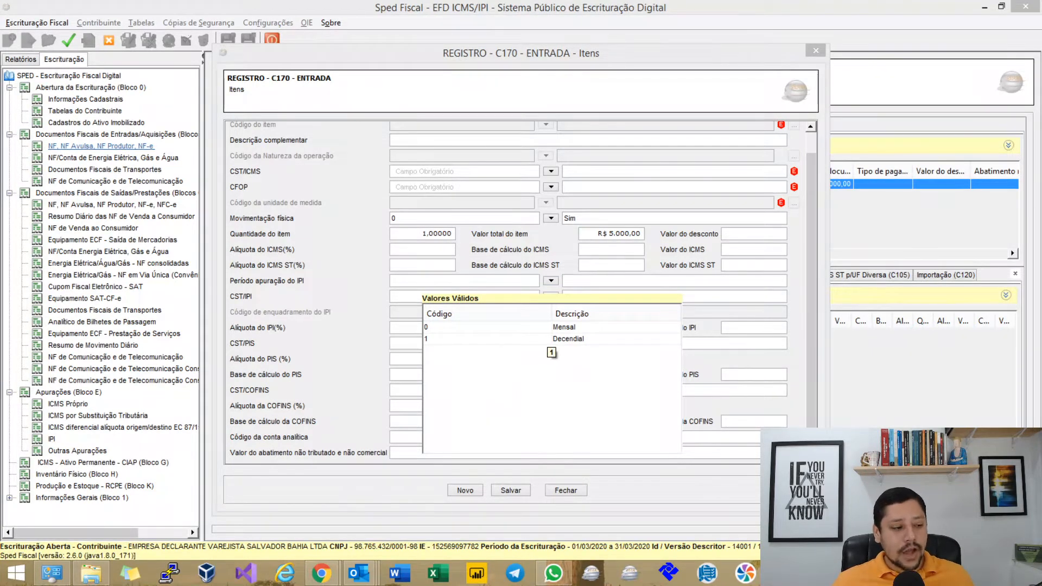
pyautogui.press('Return')
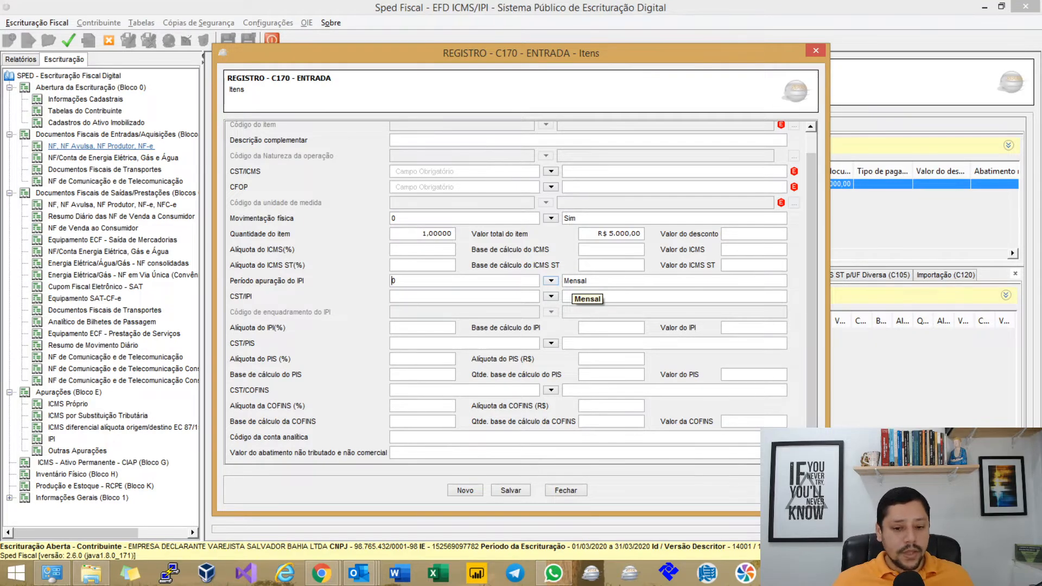
pyautogui.click(551, 280)
pyautogui.click(565, 339)
pyautogui.click(511, 490)
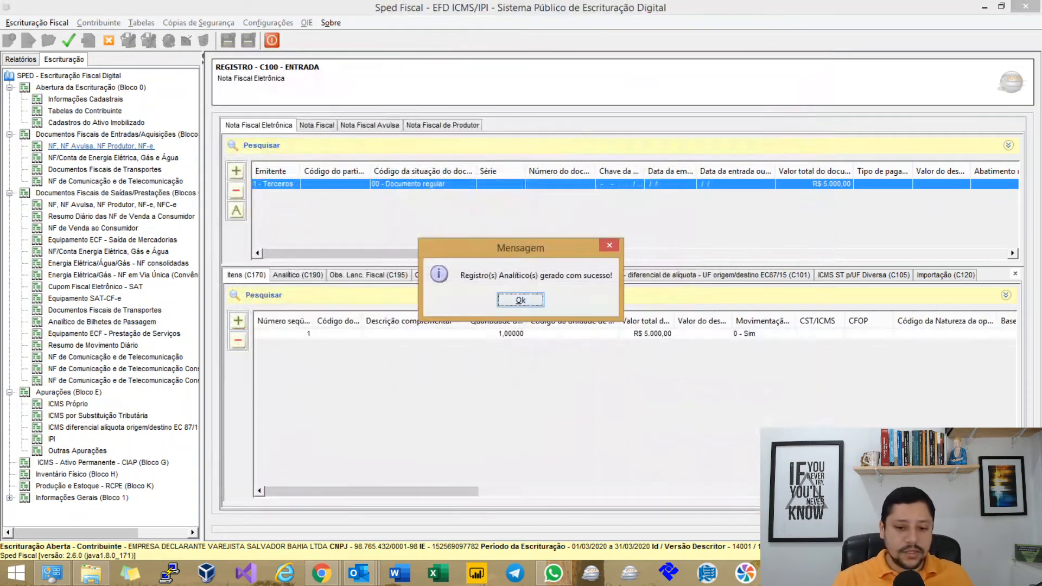
# Dismiss the analytical-record messages, validate the file and show an errors-only report.
pyautogui.press('Return')
pyautogui.press('Return')
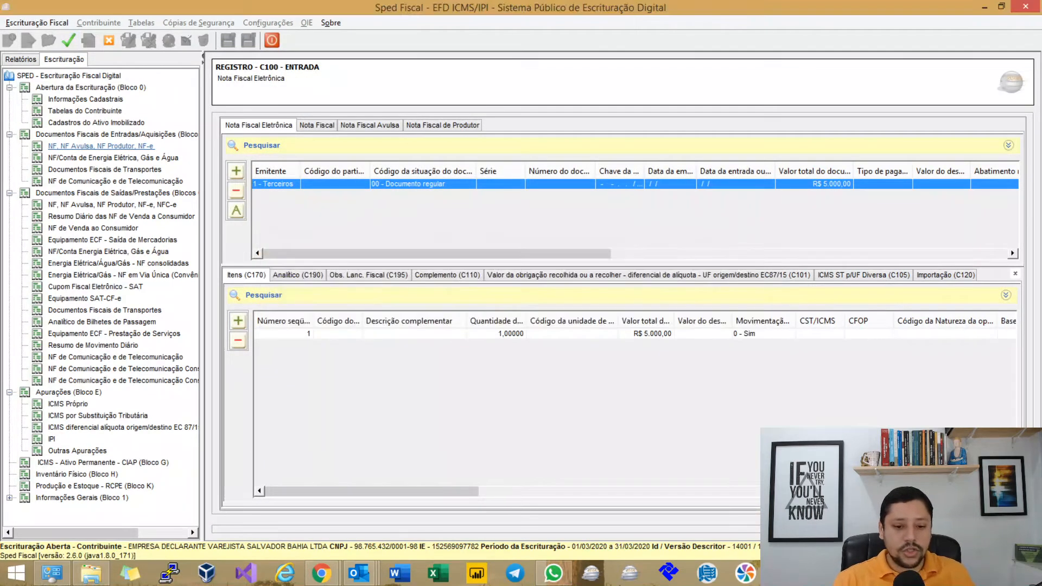
pyautogui.press('Return')
pyautogui.click(68, 41)
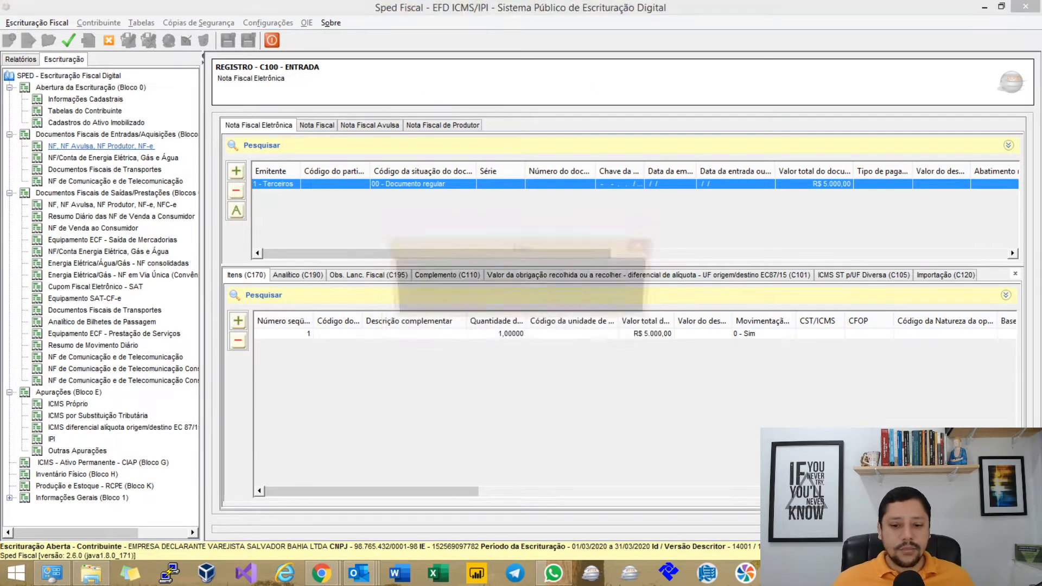
pyautogui.press('Return')
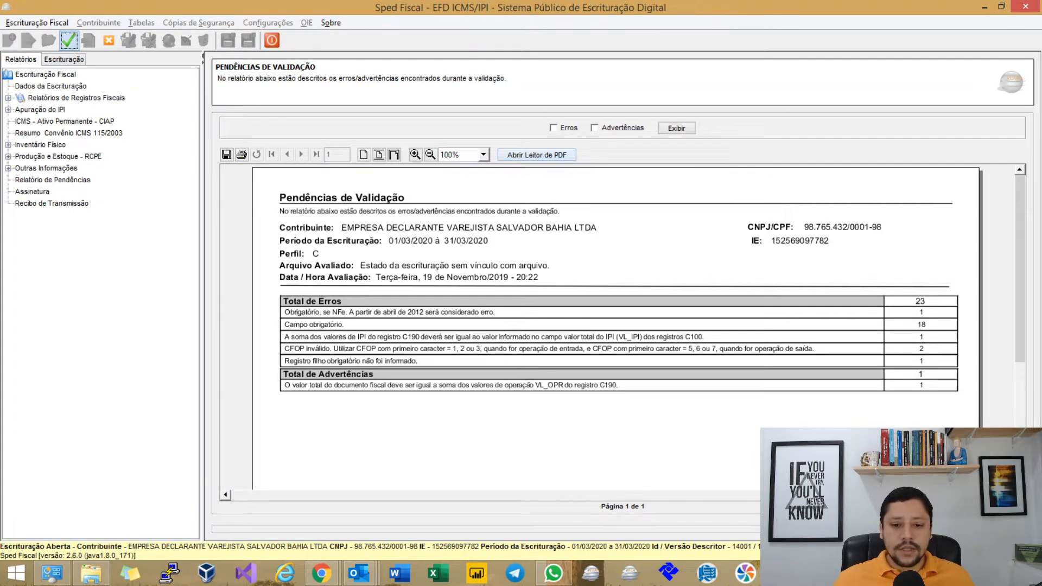
pyautogui.click(553, 128)
pyautogui.click(677, 128)
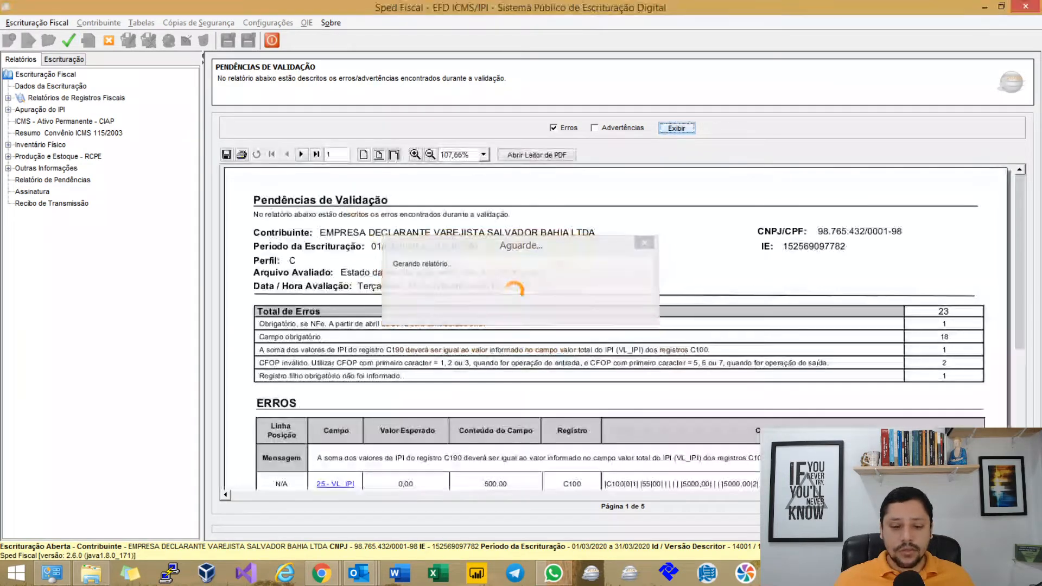
pyautogui.scroll(-5, 617, 326)
pyautogui.scroll(-3, 617, 326)
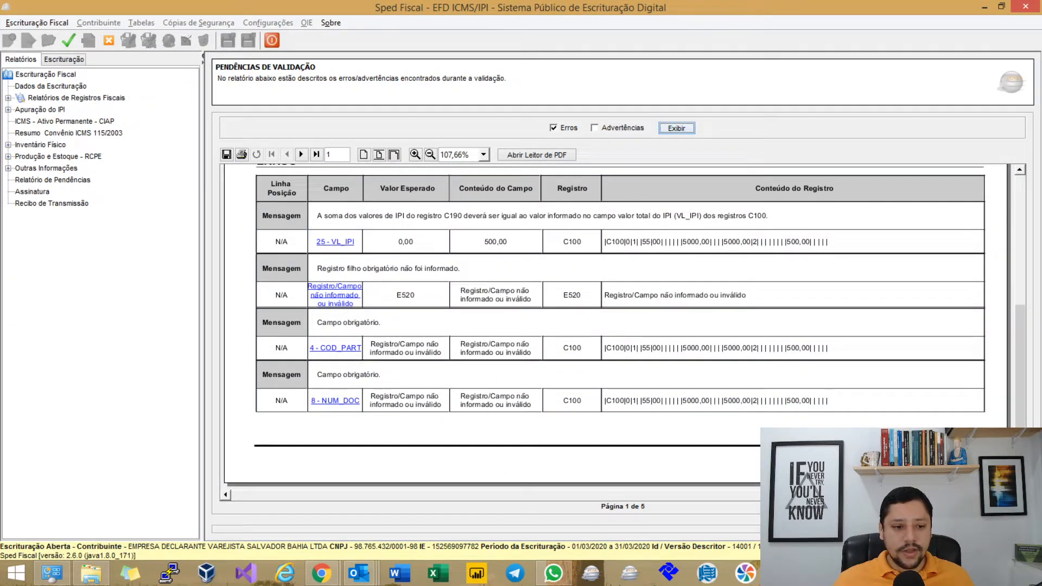
# Page through the error report to the last page, return to page 1, then reopen the item entry.
pyautogui.click(301, 154)
pyautogui.scroll(1, 624, 325)
pyautogui.scroll(4, 619, 329)
pyautogui.scroll(-4, 619, 329)
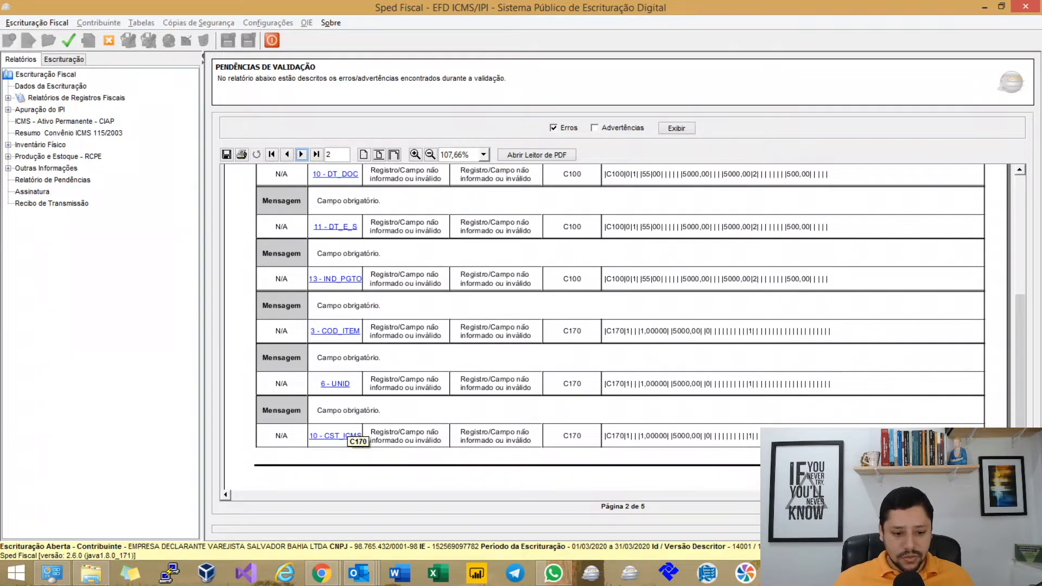
pyautogui.click(302, 155)
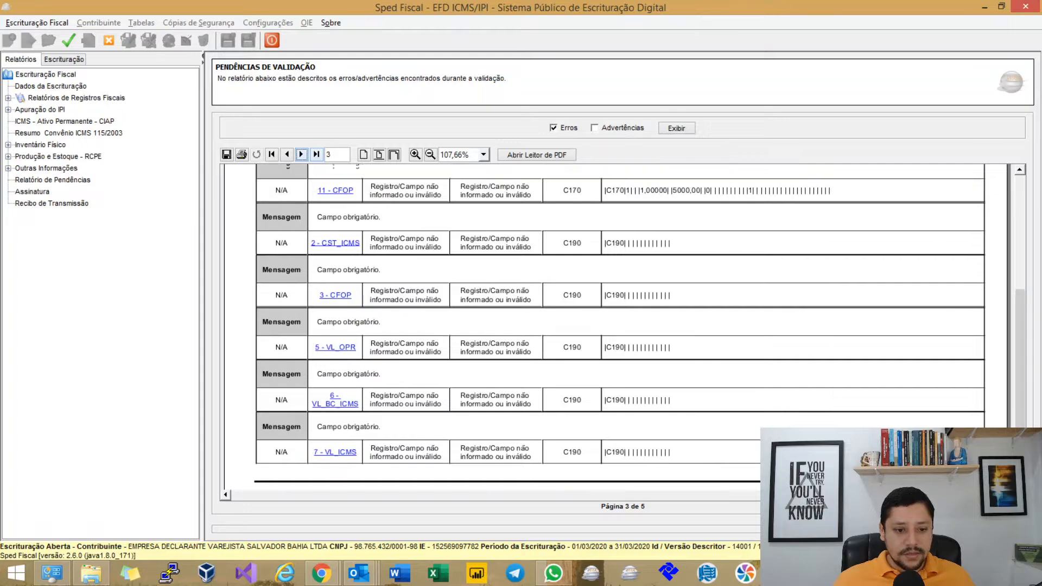
pyautogui.scroll(1, 329, 220)
pyautogui.scroll(-3, 329, 219)
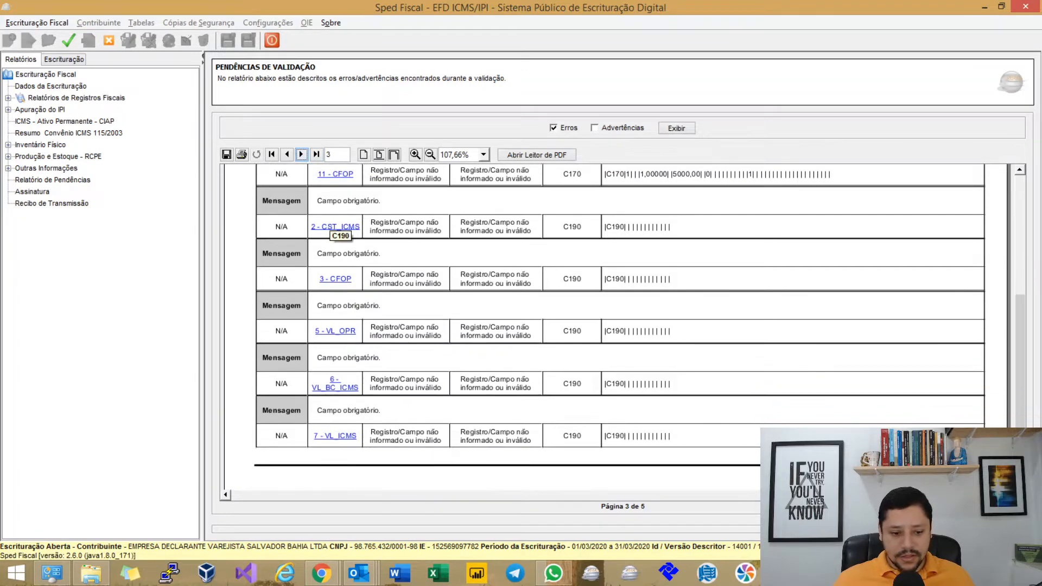
pyautogui.click(301, 154)
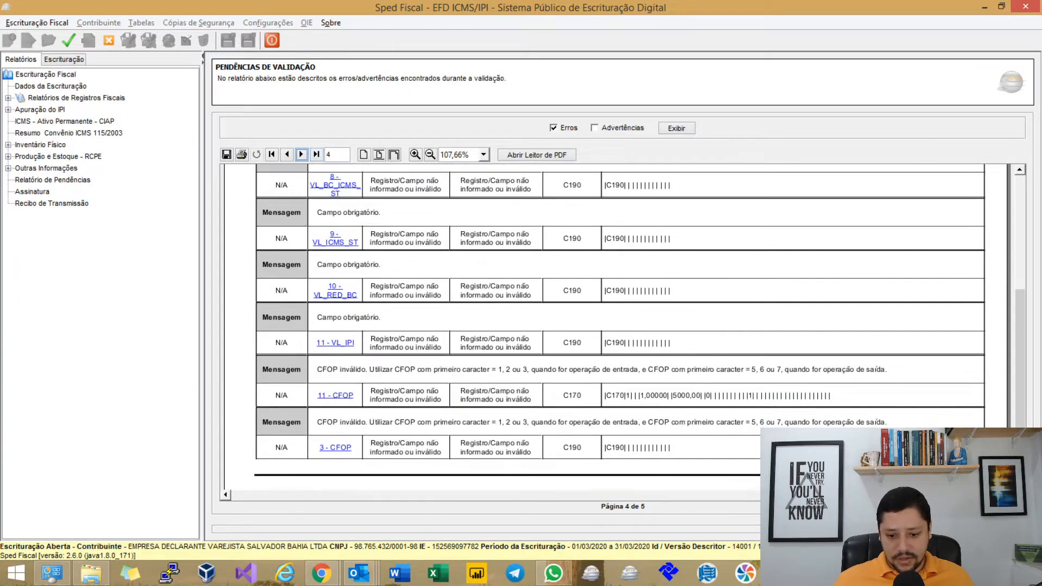
pyautogui.click(301, 154)
pyautogui.scroll(4, 597, 326)
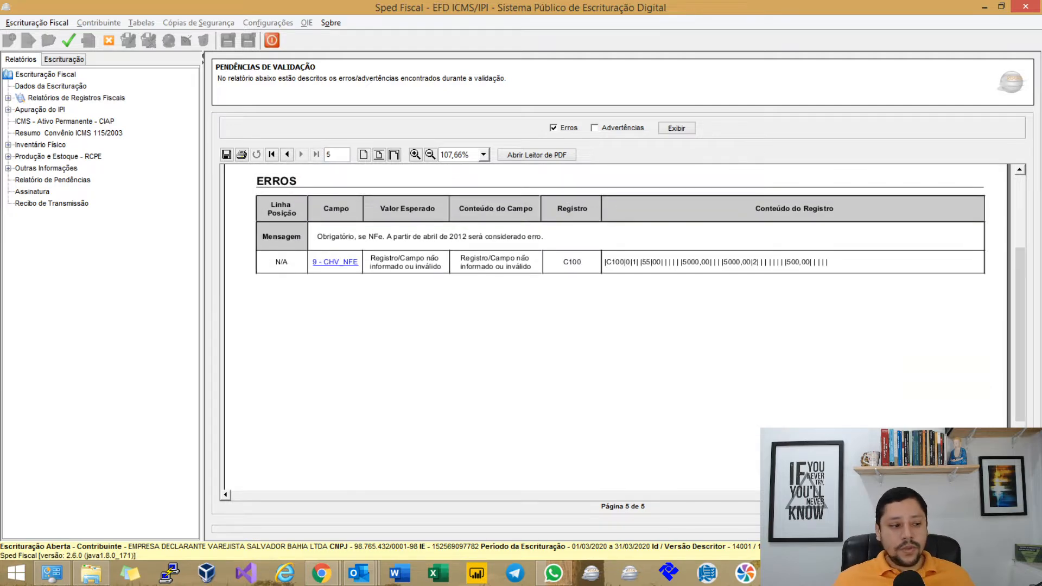
pyautogui.hotkey('ctrl', 'g')
pyautogui.press('Return')
pyautogui.press('Return')
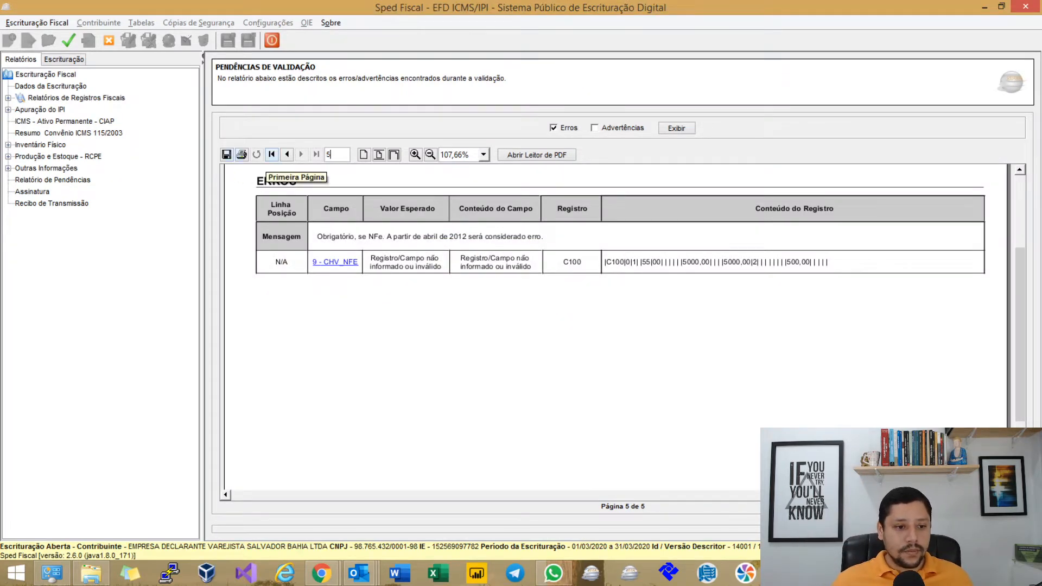
pyautogui.click(272, 154)
pyautogui.scroll(-3, 619, 326)
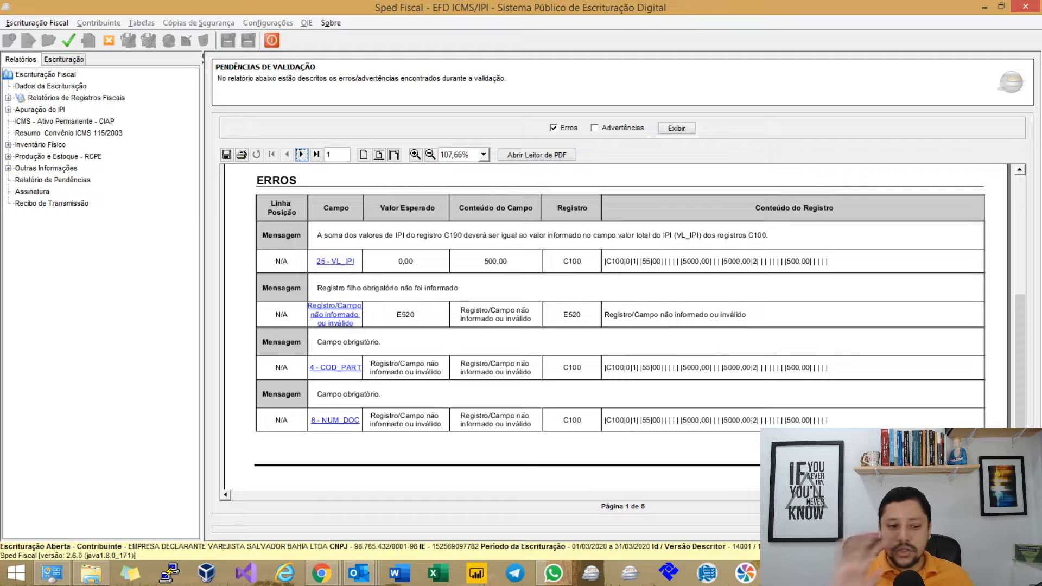
pyautogui.click(64, 59)
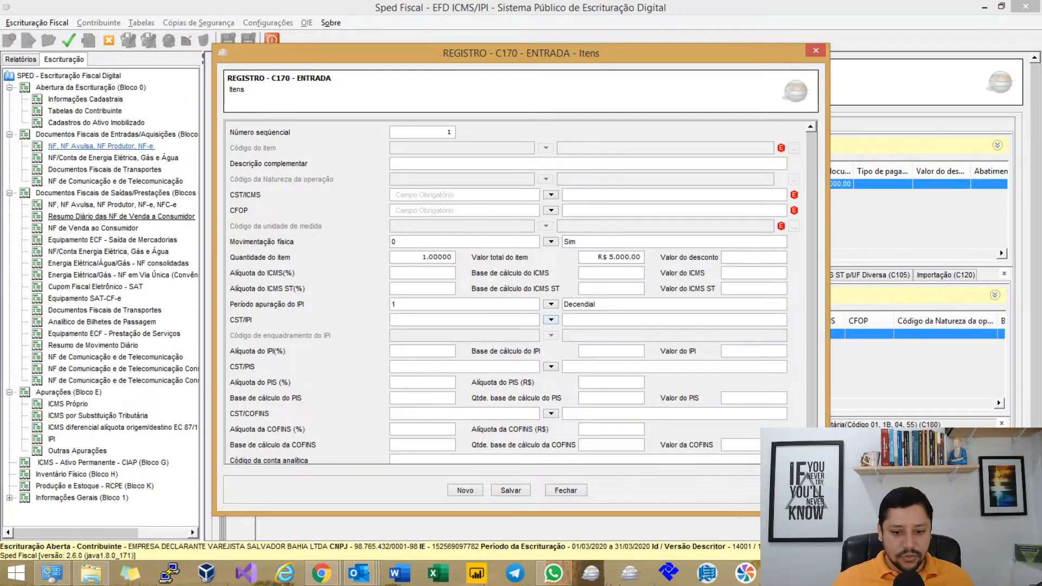
# Set the item's CST/IPI to 00 with 10% IPI on a R$ 5.000,00 base (R$ 500,00), and save.
pyautogui.click(551, 320)
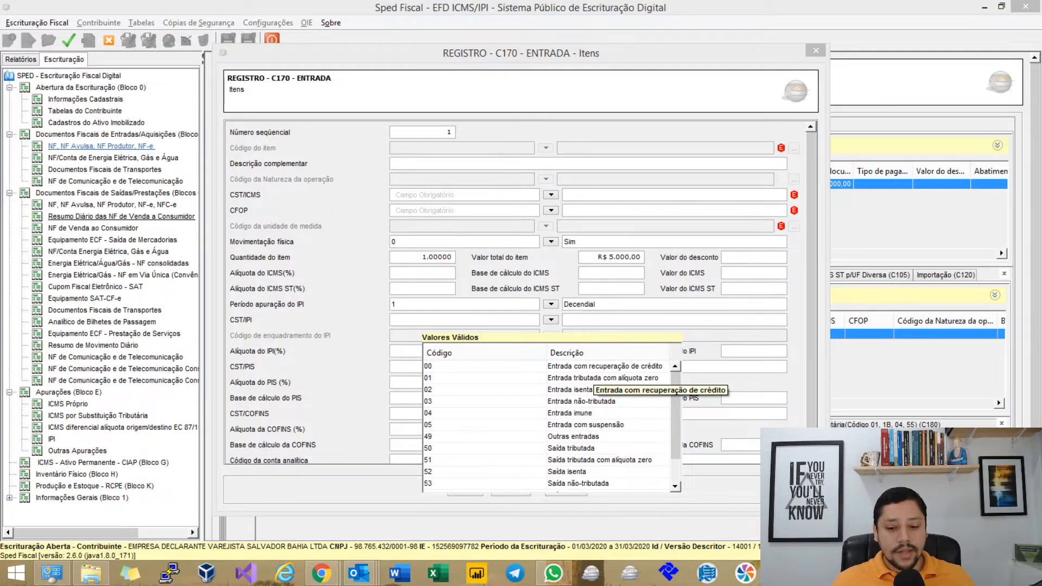
pyautogui.click(593, 369)
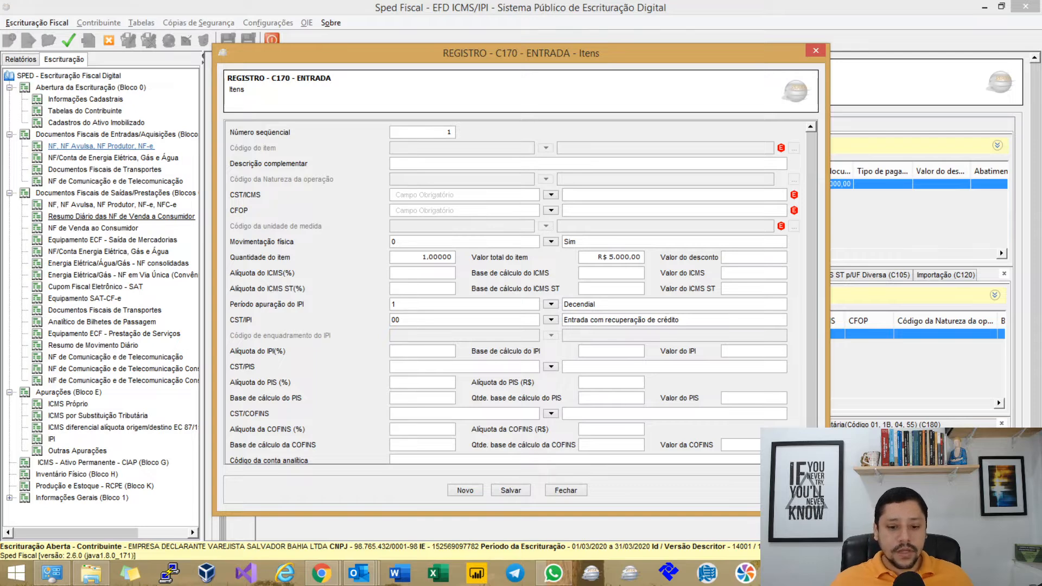
pyautogui.click(391, 351)
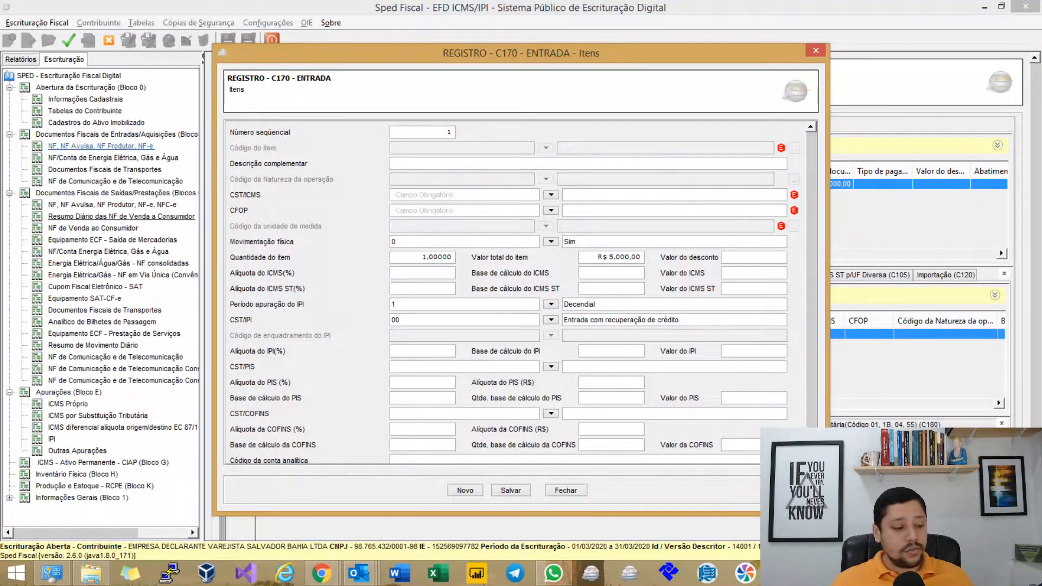
pyautogui.write('10')
pyautogui.press('Tab')
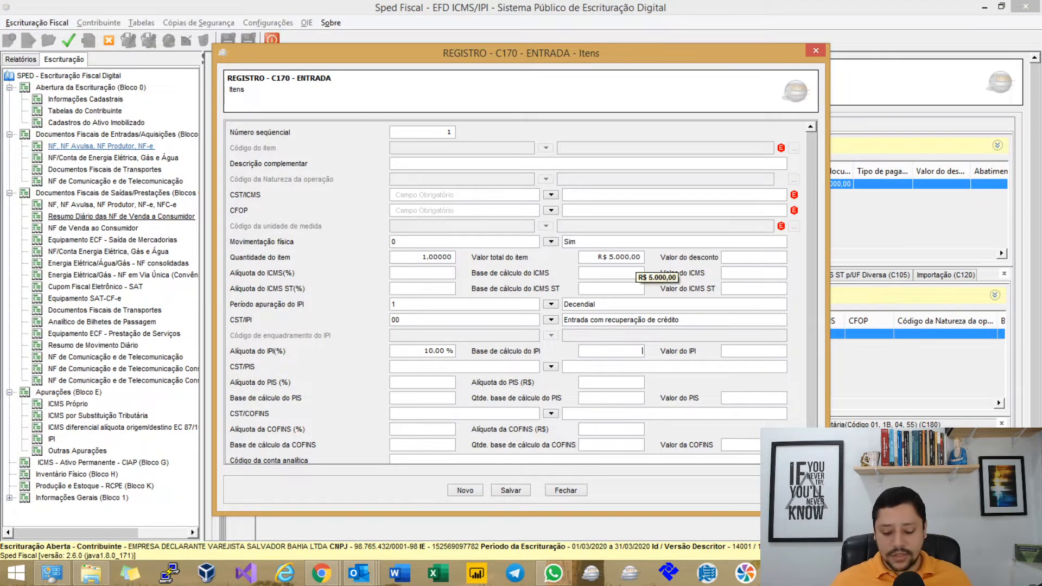
pyautogui.write('05')
pyautogui.write('000')
pyautogui.press('Tab')
pyautogui.write('500')
pyautogui.press('Tab')
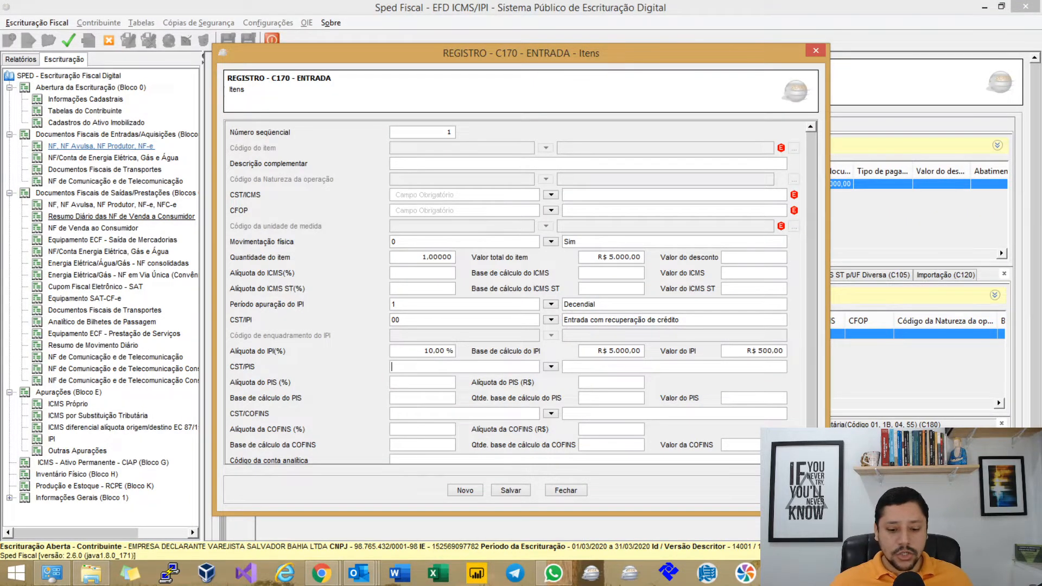
pyautogui.click(511, 490)
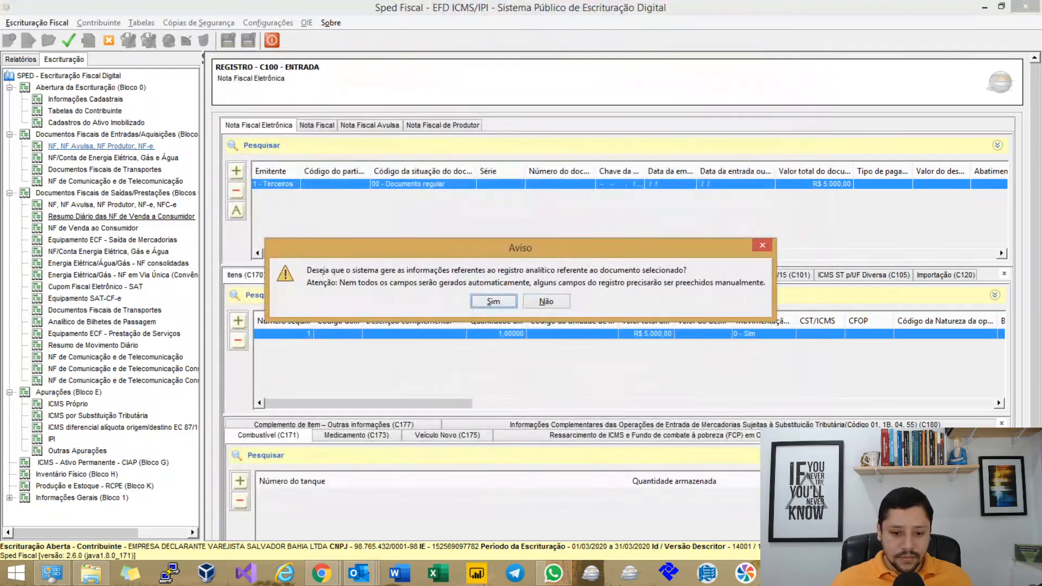
# Auto-generate the C190 analytic record and enter CST 000 with CFOP 1102.
pyautogui.press('Return')
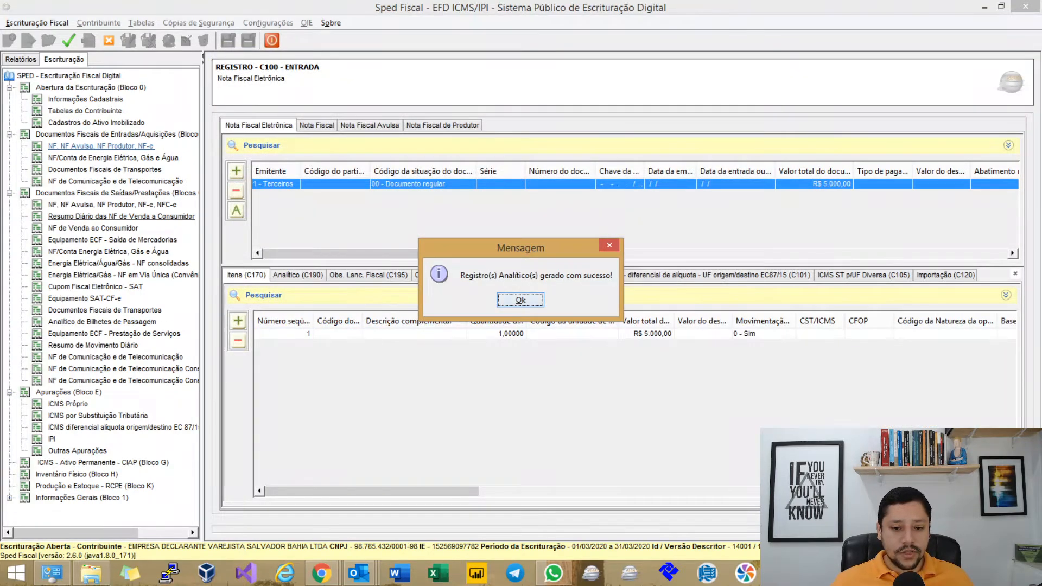
pyautogui.press('Return')
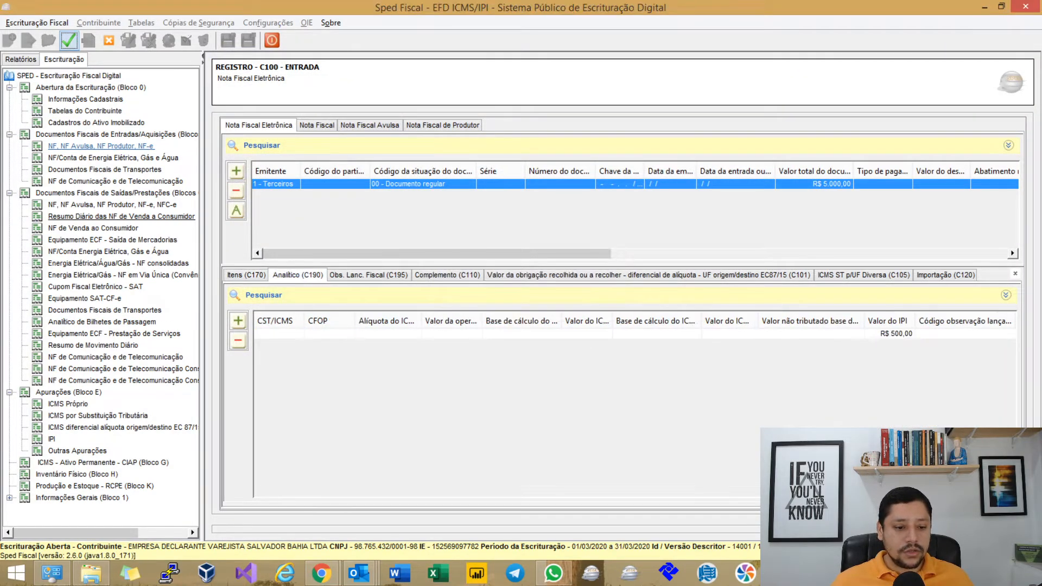
pyautogui.doubleClick(521, 334)
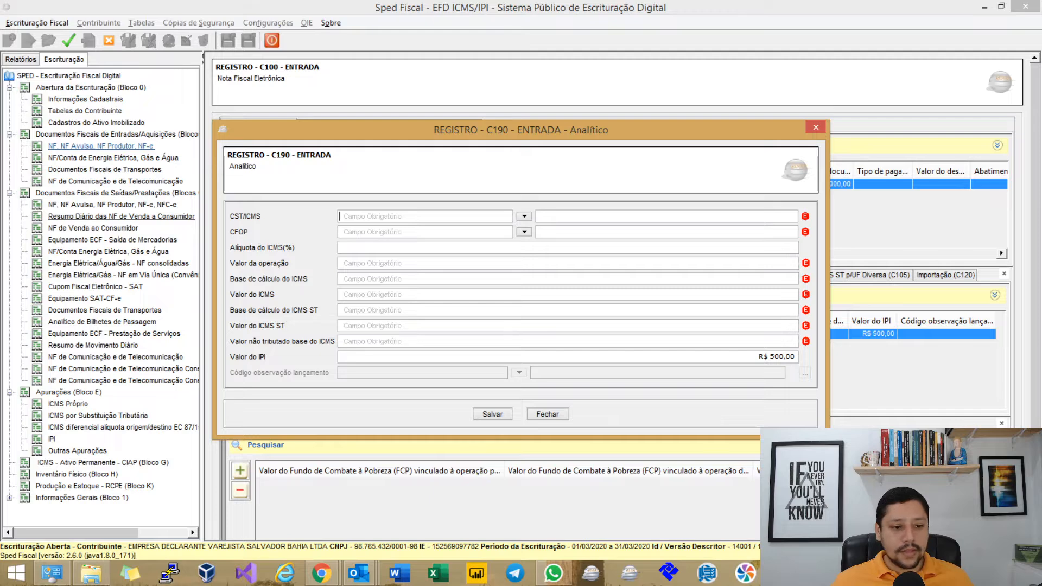
pyautogui.write('000')
pyautogui.press('Tab')
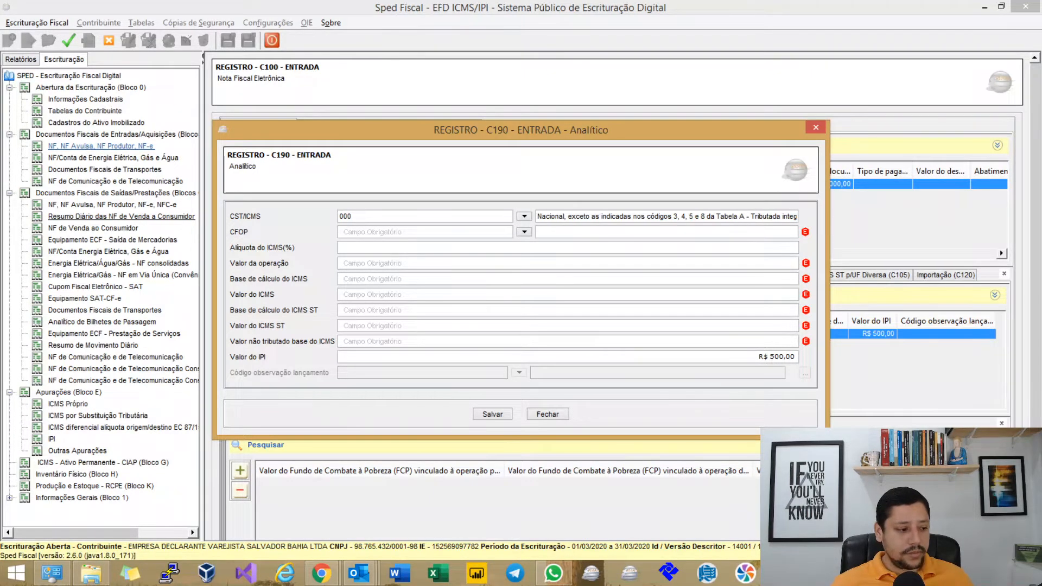
pyautogui.write('1102')
pyautogui.press('Tab')
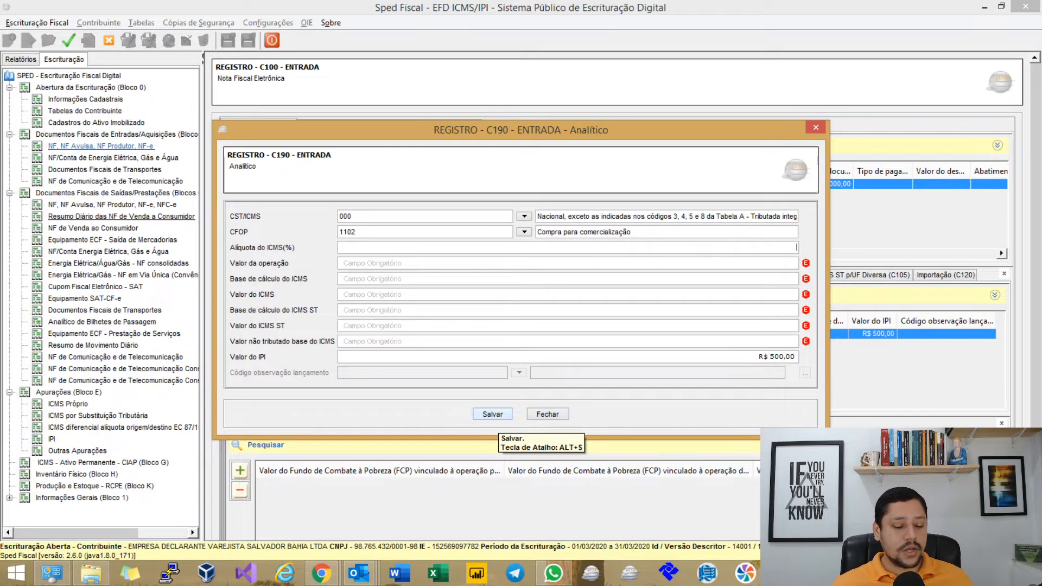
# Correct the CFOP field back to 1102 after the editing attempts.
pyautogui.click(357, 231)
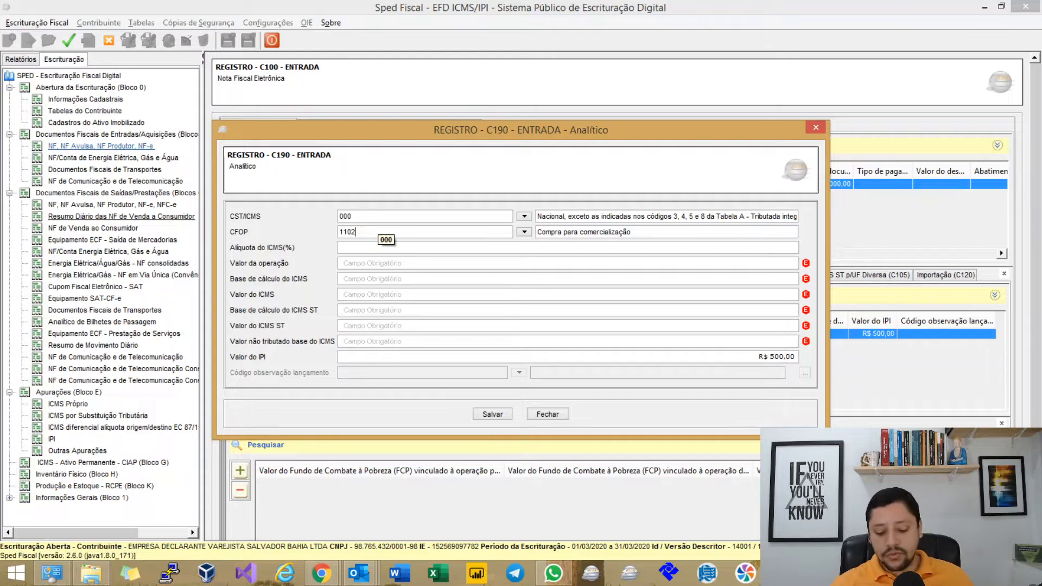
pyautogui.press('BackSpace')
pyautogui.write('12')
pyautogui.press('BackSpace')
pyautogui.press('Tab')
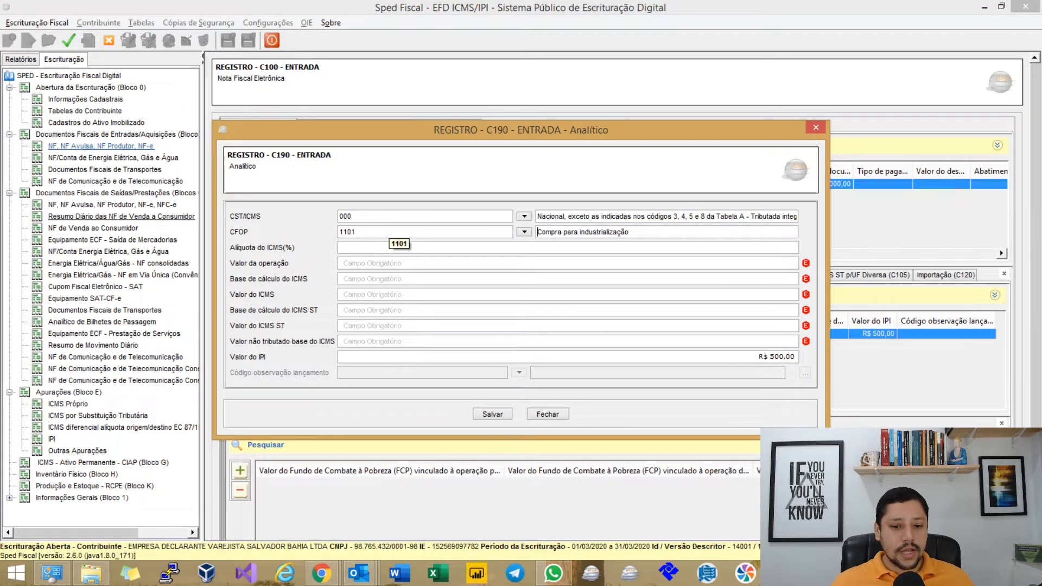
pyautogui.press('Tab')
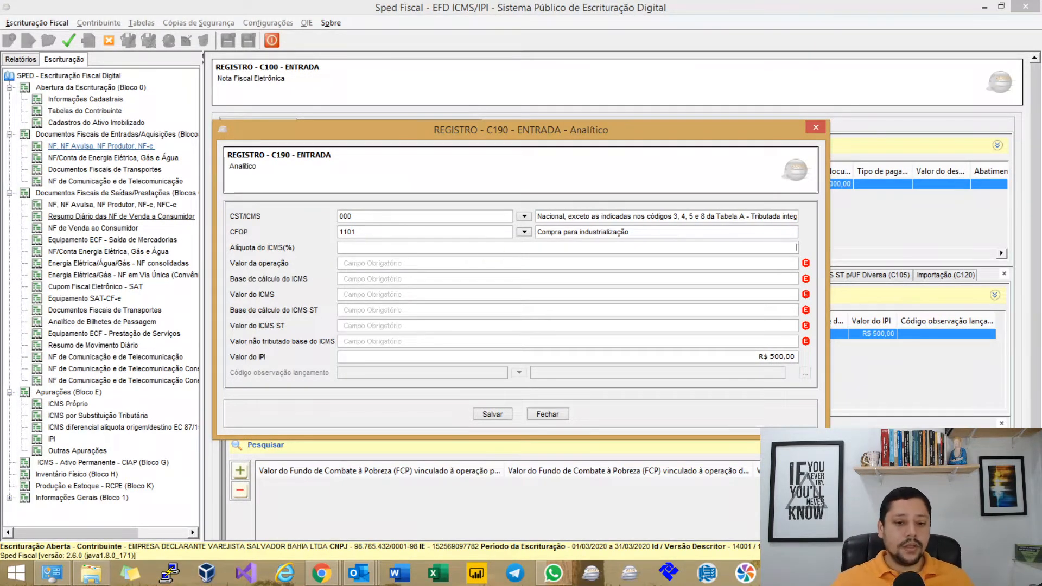
pyautogui.press('BackSpace')
pyautogui.press('BackSpace')
pyautogui.write('2')
pyautogui.press('BackSpace')
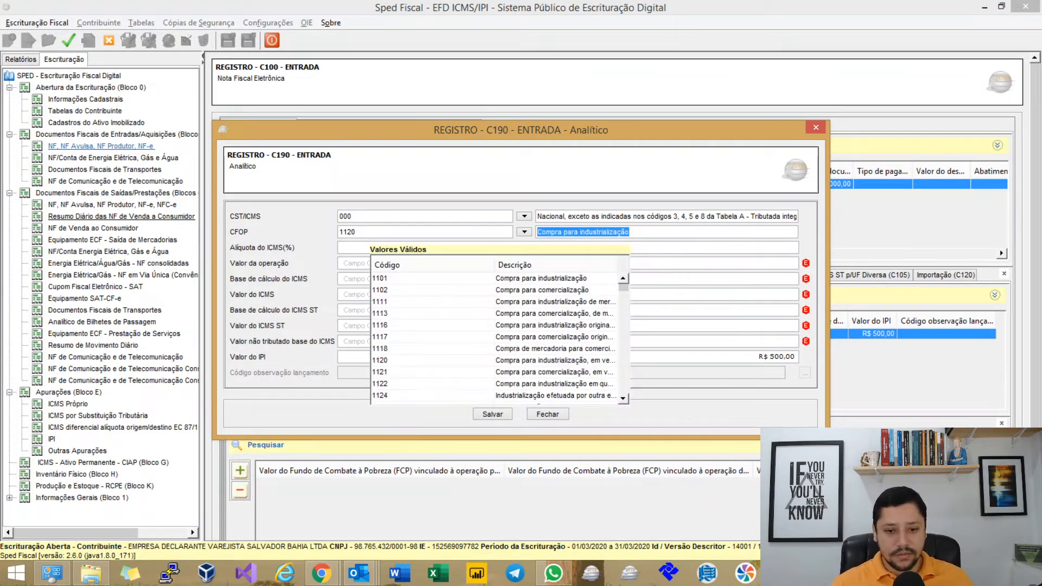
pyautogui.press('BackSpace')
pyautogui.press('BackSpace')
pyautogui.press('Delete')
pyautogui.press('Delete')
pyautogui.press('Delete')
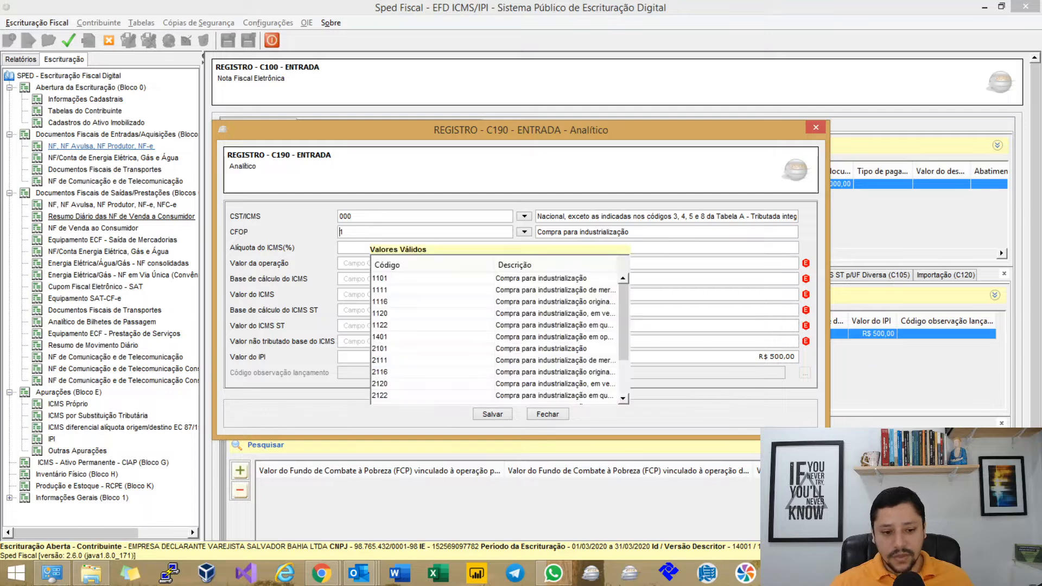
pyautogui.write('1102')
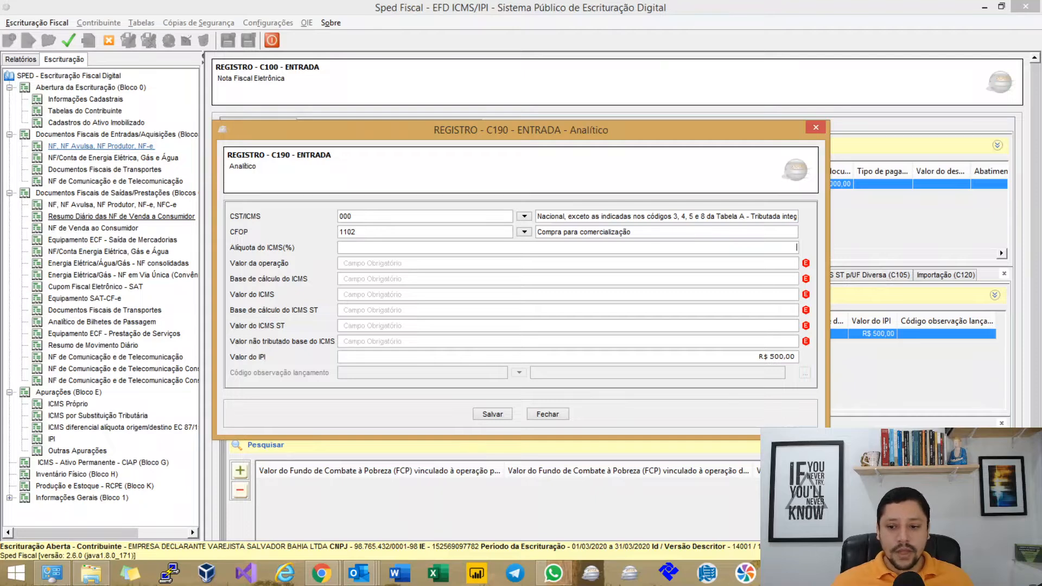
# Enter 18% ICMS and a R$ 5.000,00 operation value, zero the remaining values, and save.
pyautogui.write('18')
pyautogui.press('Tab')
pyautogui.write('5.000')
pyautogui.press('Tab')
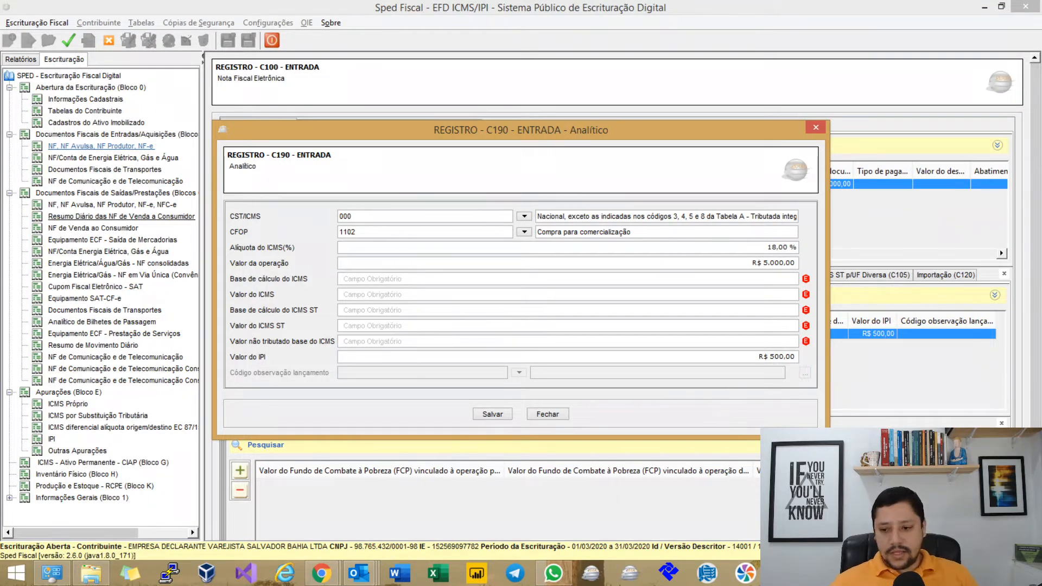
pyautogui.press('Tab')
pyautogui.press('Tab')
pyautogui.press('Tab')
pyautogui.press('Tab')
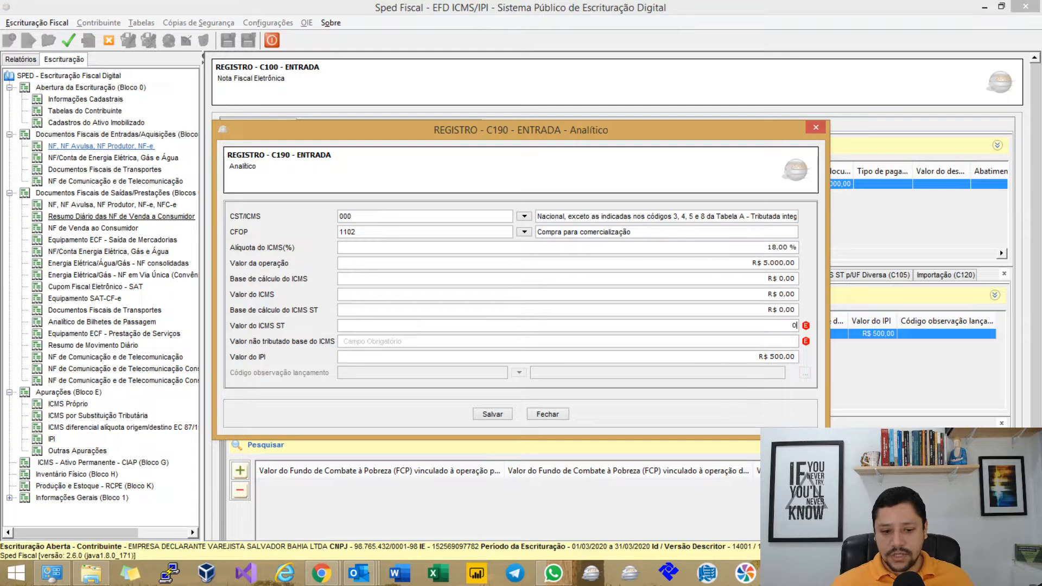
pyautogui.press('Tab')
pyautogui.press('Tab')
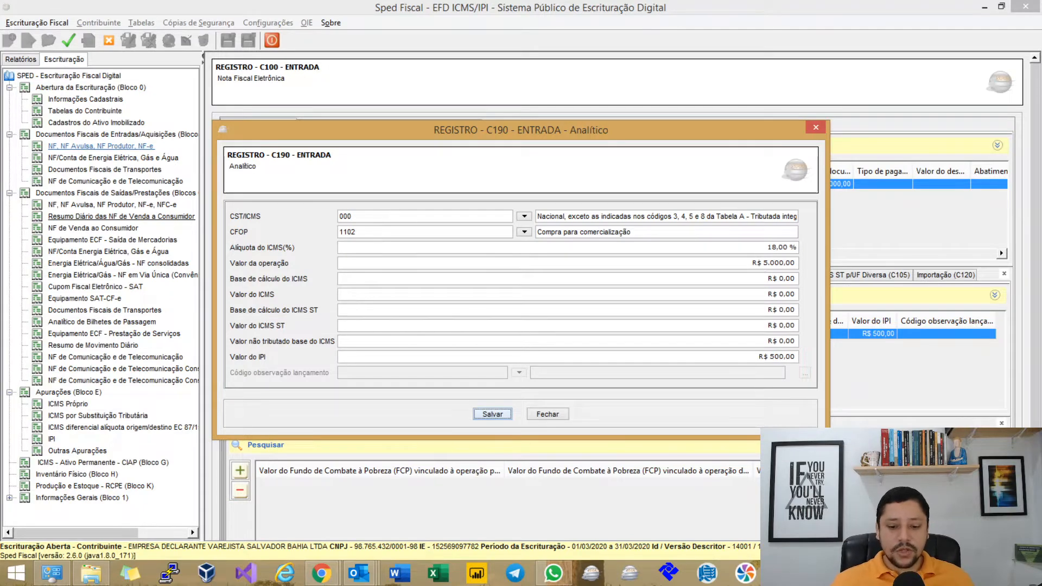
pyautogui.press('Return')
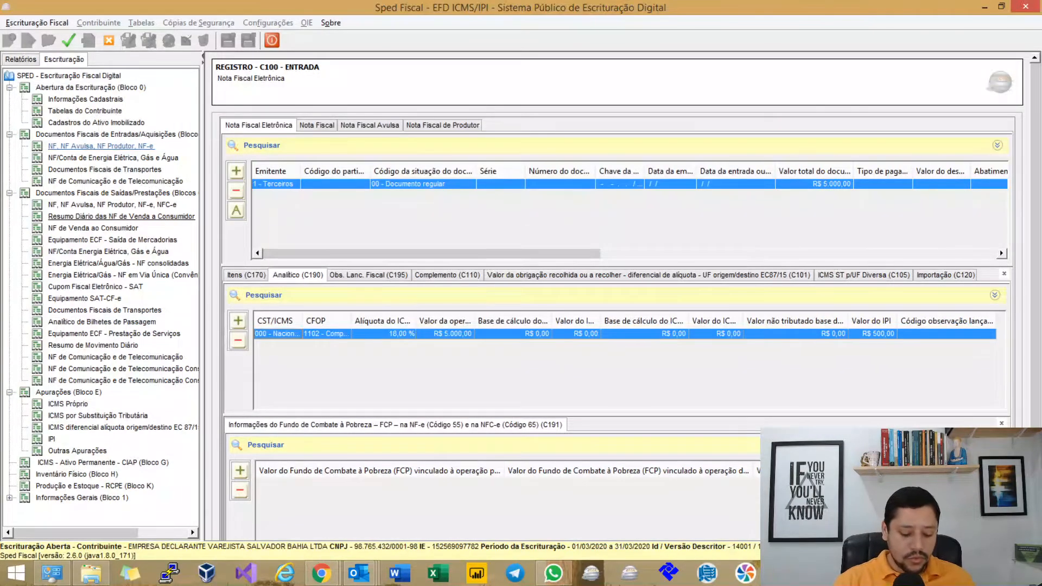
# Check the Mensal IPI period's empty E510 list, then reopen item 1 of the incoming note.
pyautogui.press('Return')
pyautogui.press('Return')
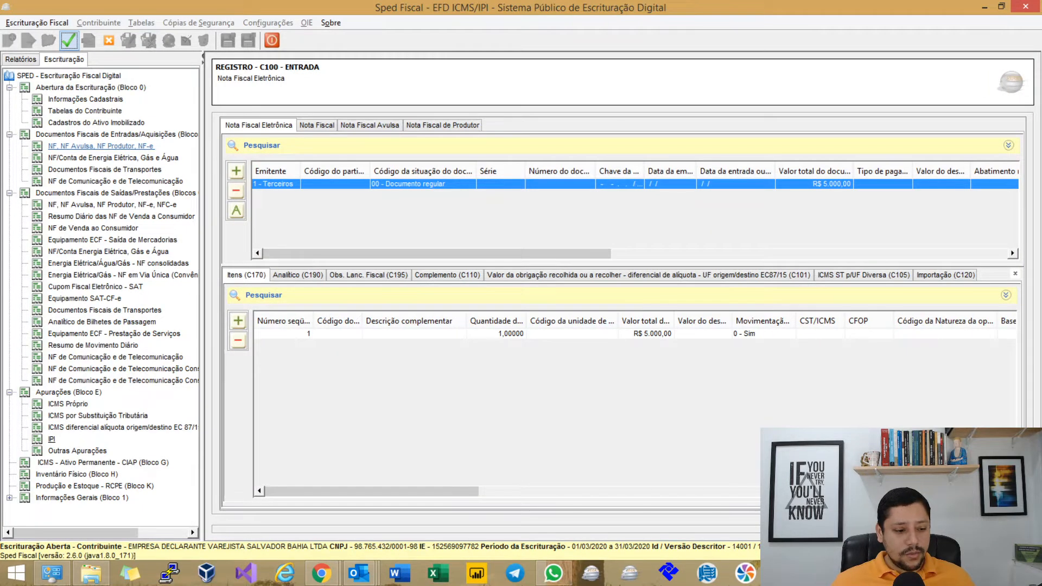
pyautogui.click(52, 439)
pyautogui.click(270, 184)
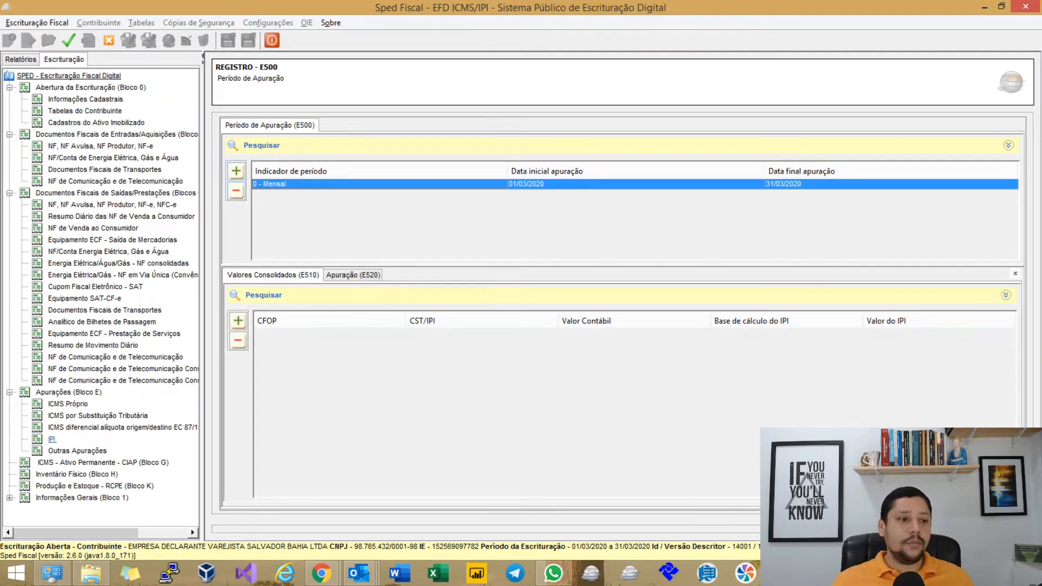
pyautogui.click(101, 146)
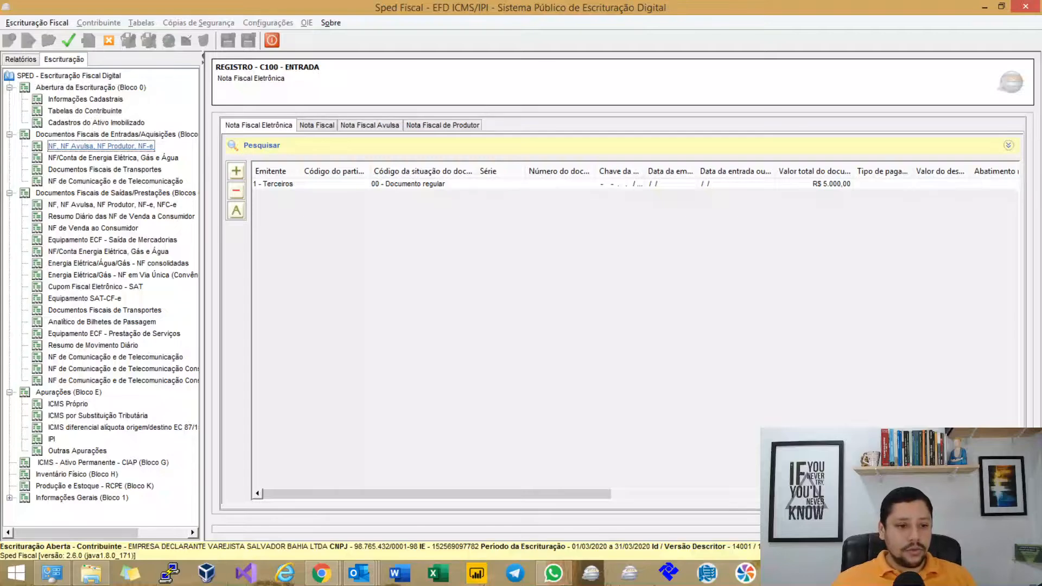
pyautogui.click(287, 184)
pyautogui.click(543, 334)
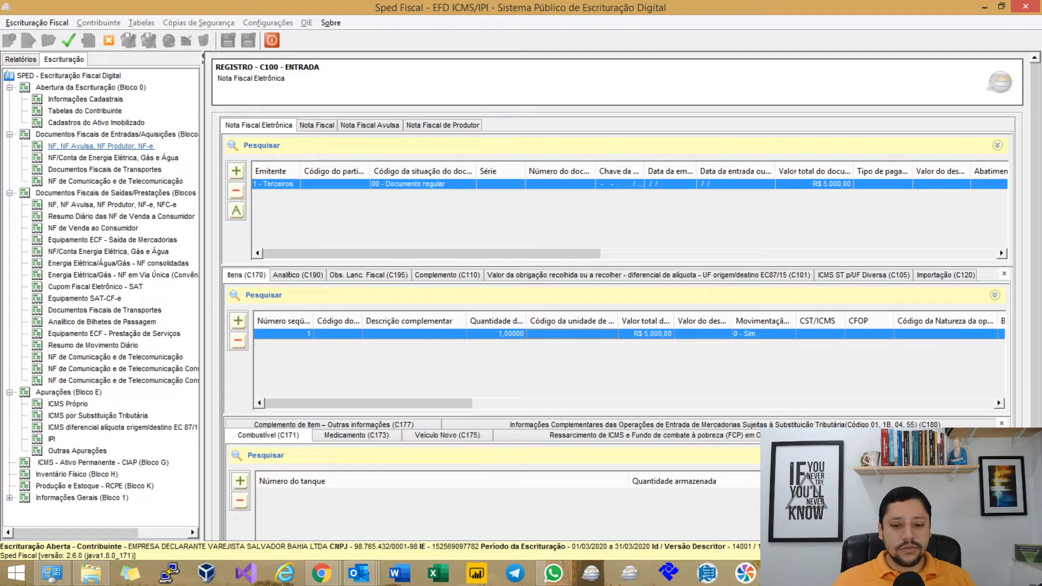
pyautogui.doubleClick(550, 334)
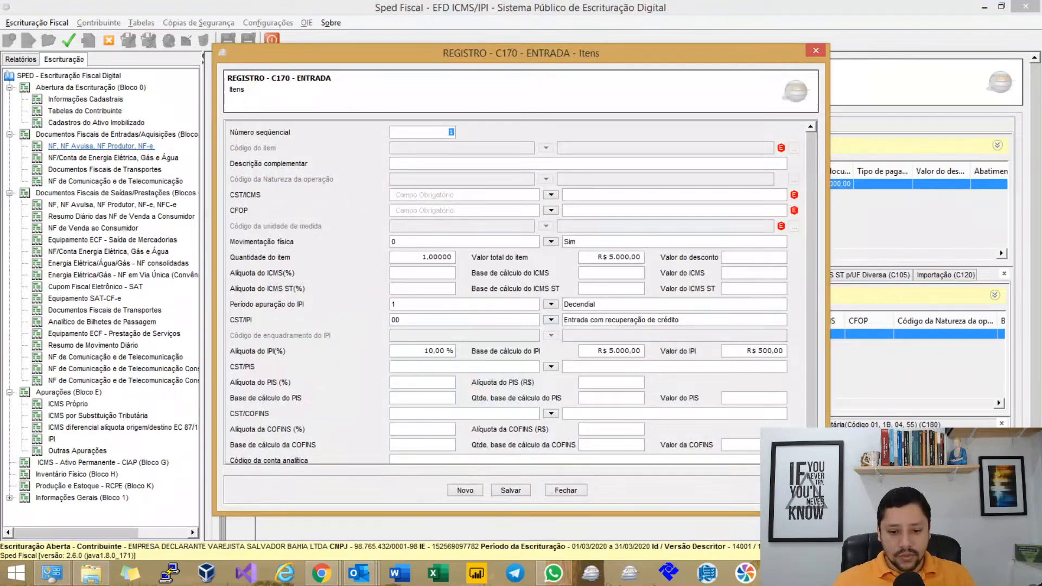
# Set the item's IPI period to Mensal, save it, and regenerate the analytic record.
pyautogui.click(551, 304)
pyautogui.doubleClick(570, 355)
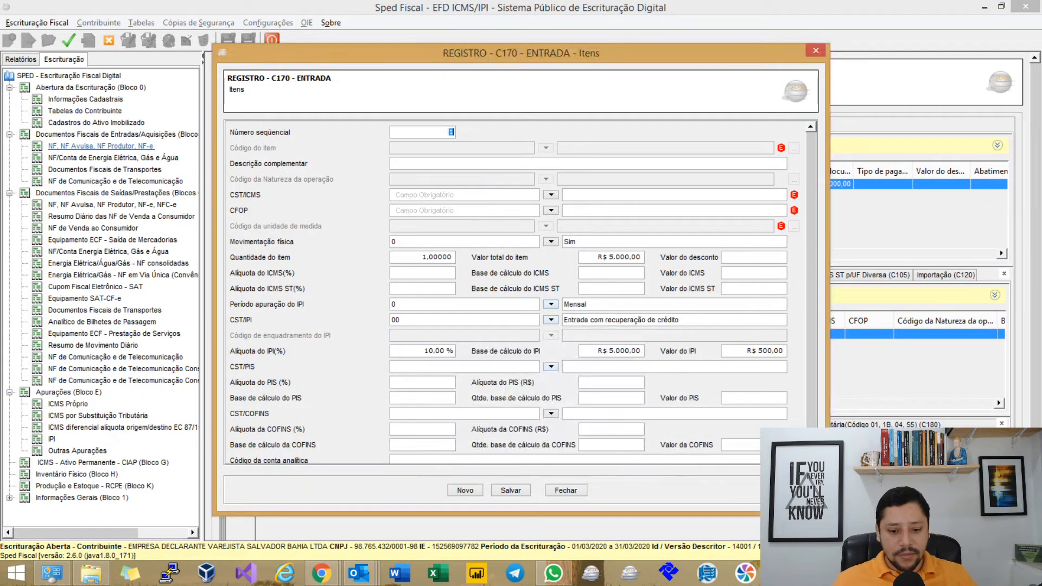
pyautogui.click(511, 490)
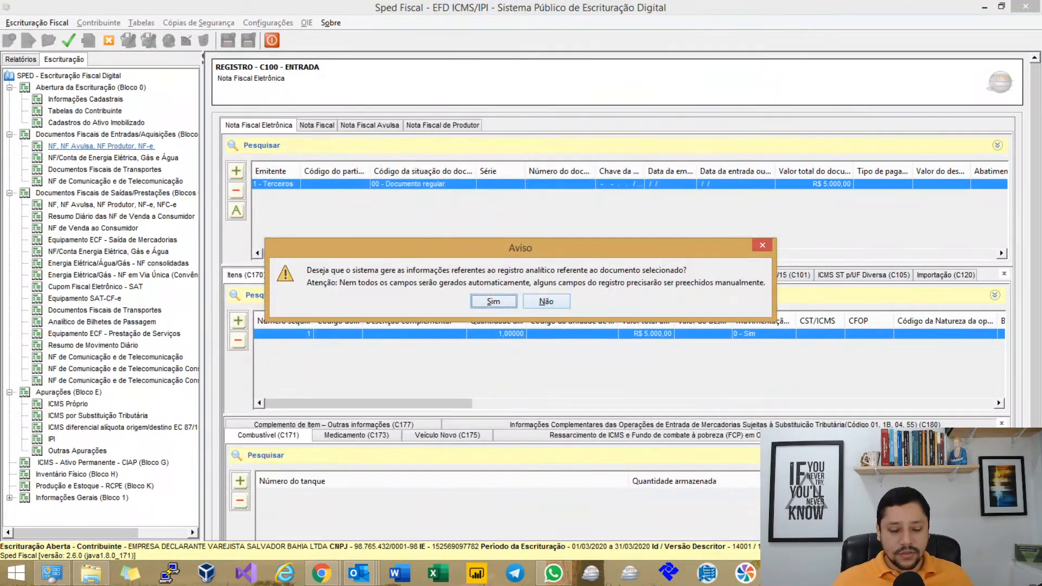
pyautogui.press('Return')
pyautogui.press('Return')
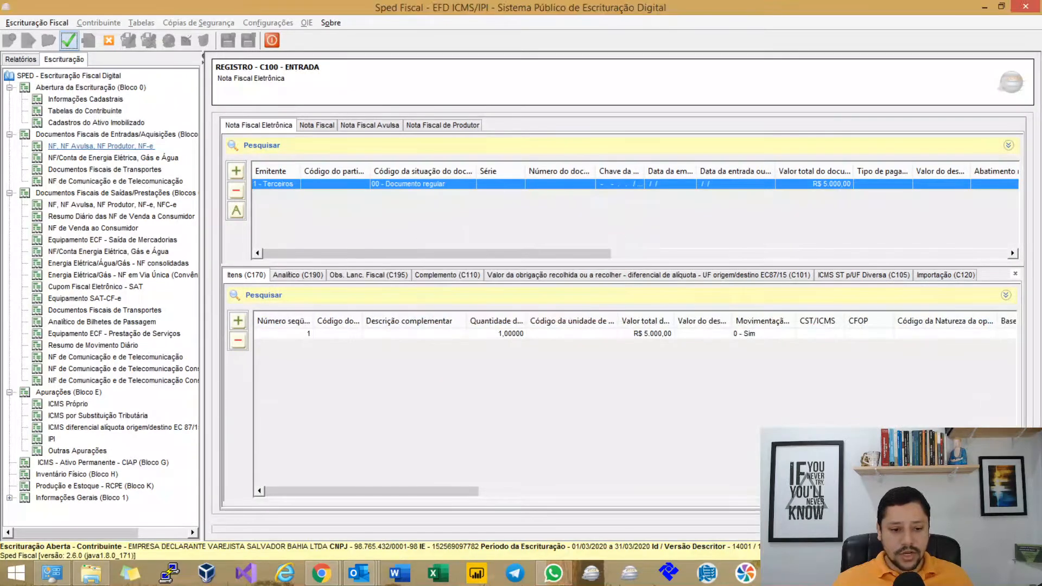
# Refill the C190 record with CST 000, CFOP 1102, 18% ICMS, R$ 5.000,00, and zeros.
pyautogui.click(290, 275)
pyautogui.doubleClick(304, 334)
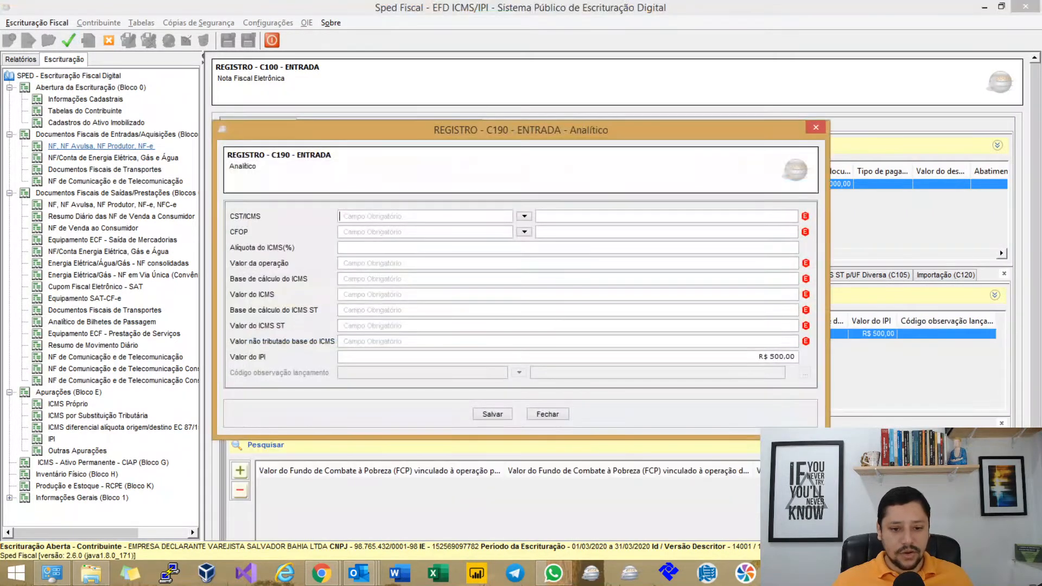
pyautogui.write('000')
pyautogui.press('Tab')
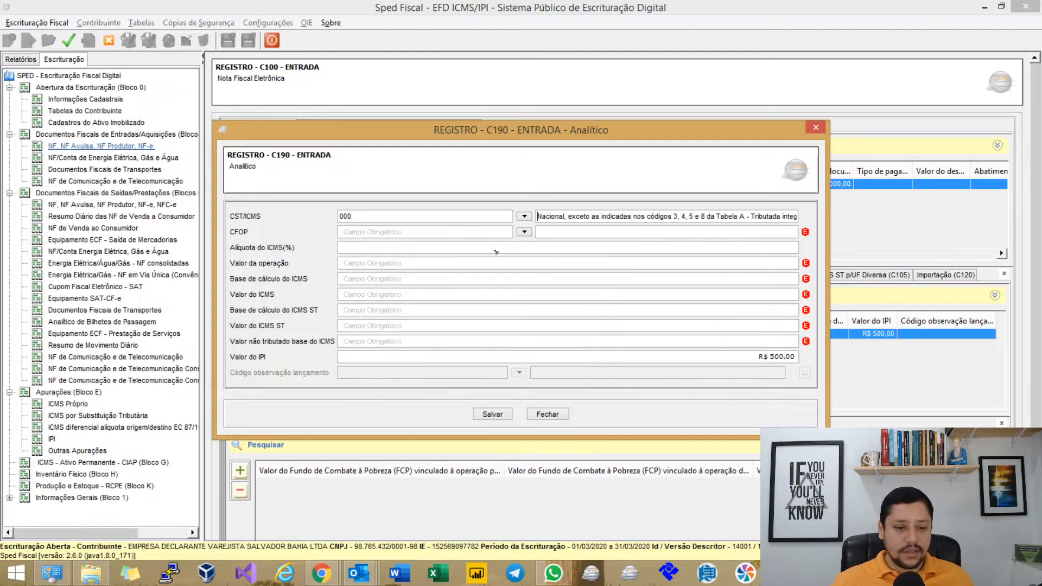
pyautogui.write('1102')
pyautogui.press('Tab')
pyautogui.press('Tab')
pyautogui.write('18')
pyautogui.press('Tab')
pyautogui.write('5.000')
pyautogui.press('Tab')
pyautogui.press('Tab')
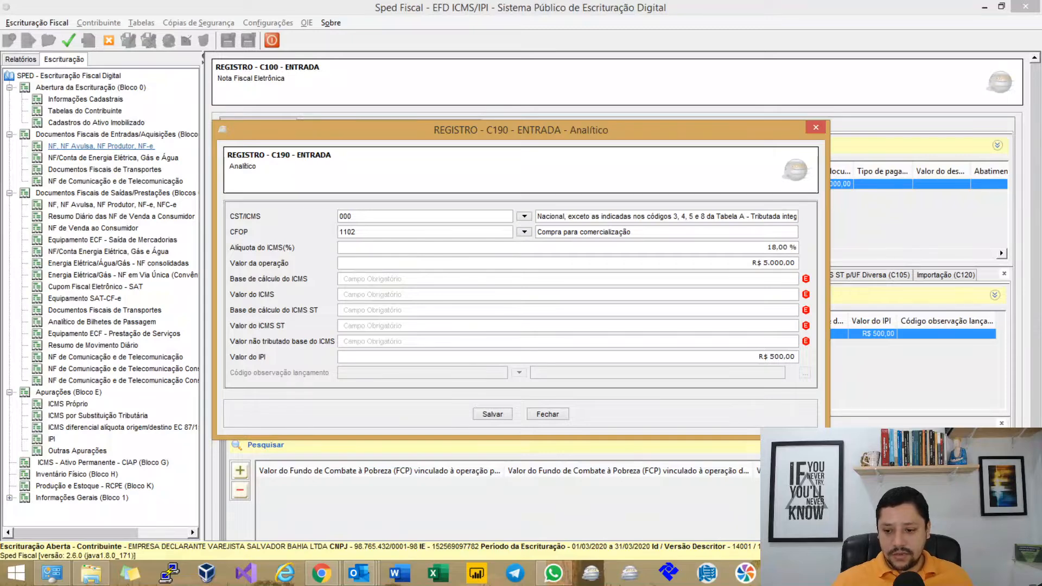
pyautogui.press('Tab')
pyautogui.press('Tab')
pyautogui.press('Tab')
pyautogui.press('Tab')
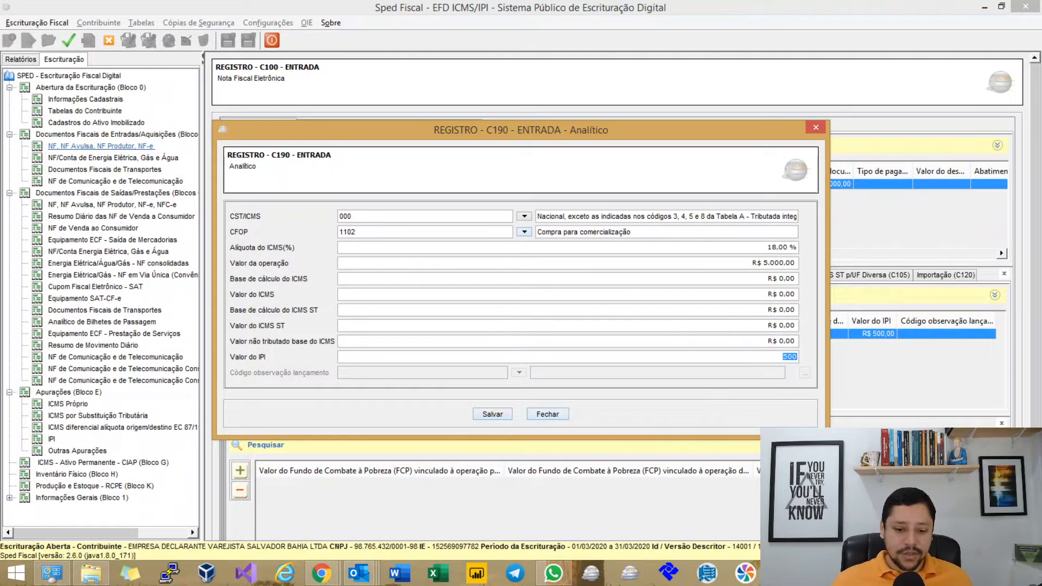
pyautogui.click(494, 415)
pyautogui.press('Return')
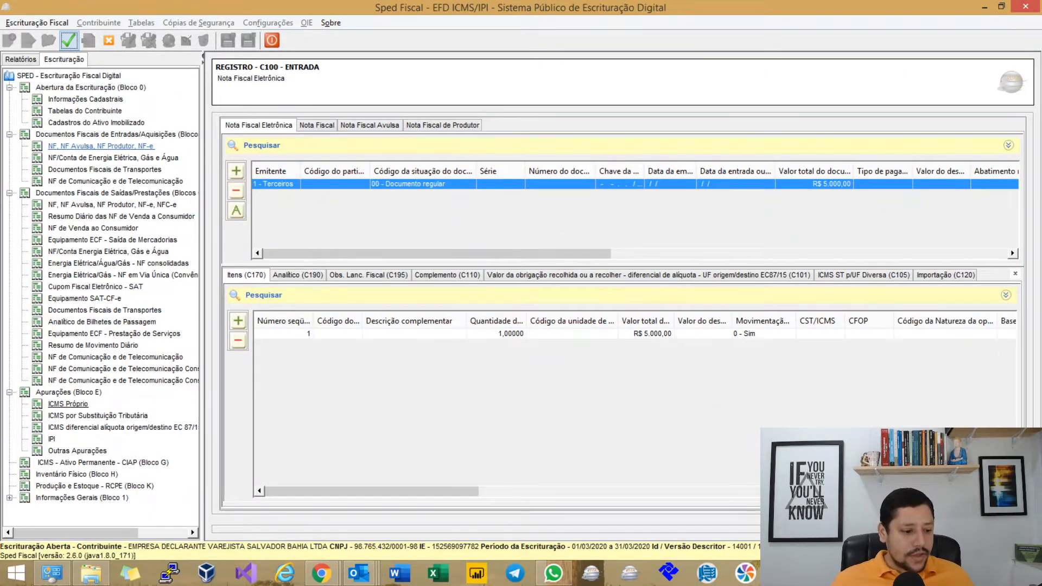
pyautogui.click(52, 439)
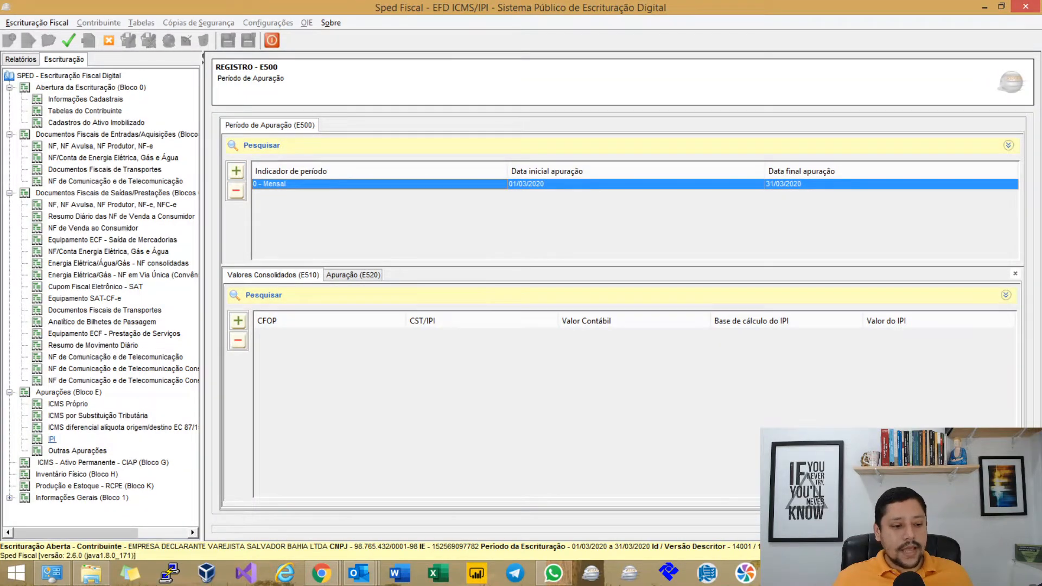
pyautogui.click(67, 403)
pyautogui.press('Down')
pyautogui.press('Down')
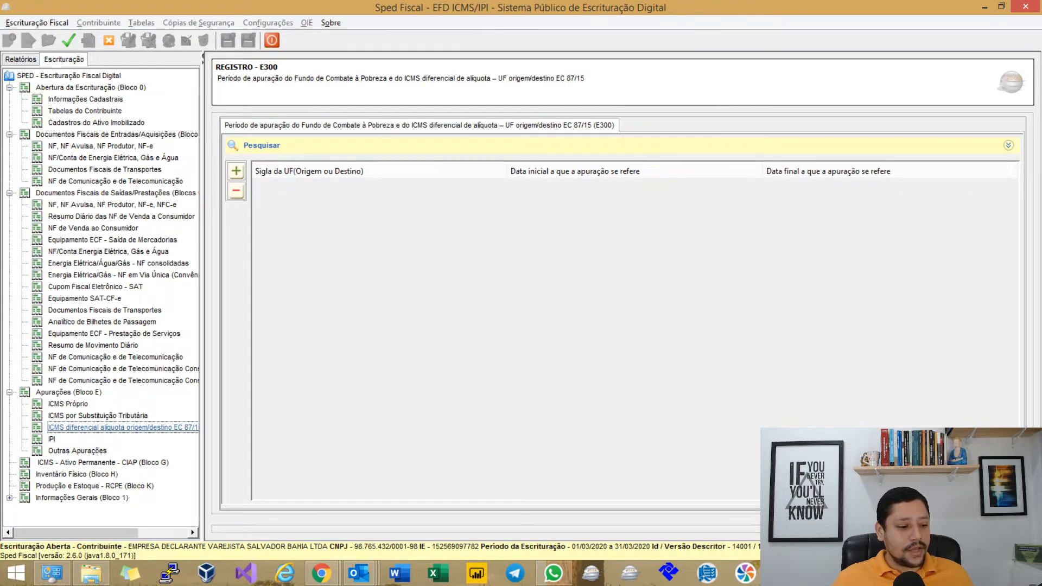
pyautogui.press('Down')
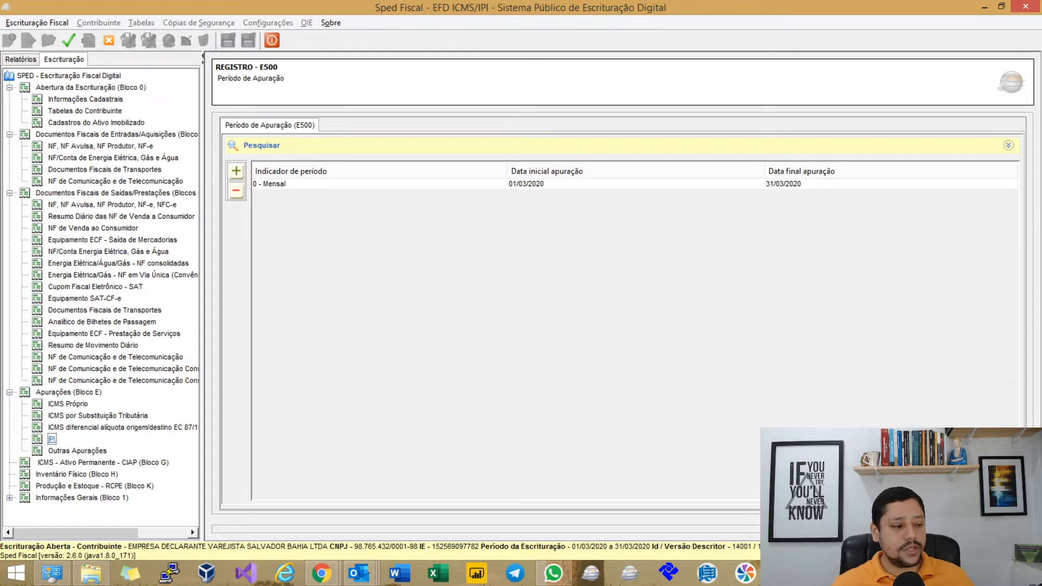
pyautogui.click(325, 183)
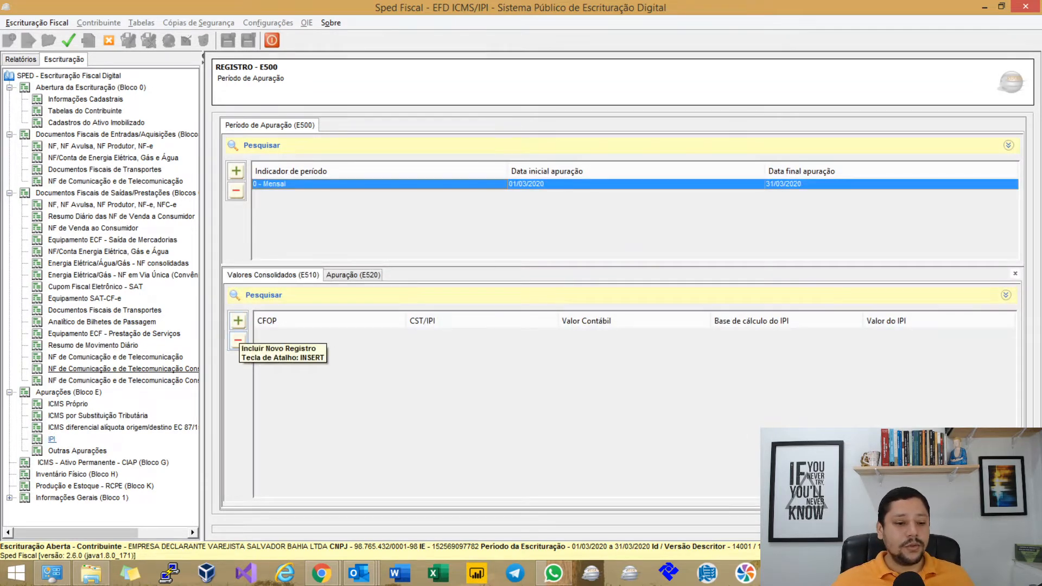
# Add an E510 line: CFOP 1102, CST/IPI 00, R$ 5.000,00 accounting value and base, R$ 500,00 IPI.
pyautogui.click(238, 320)
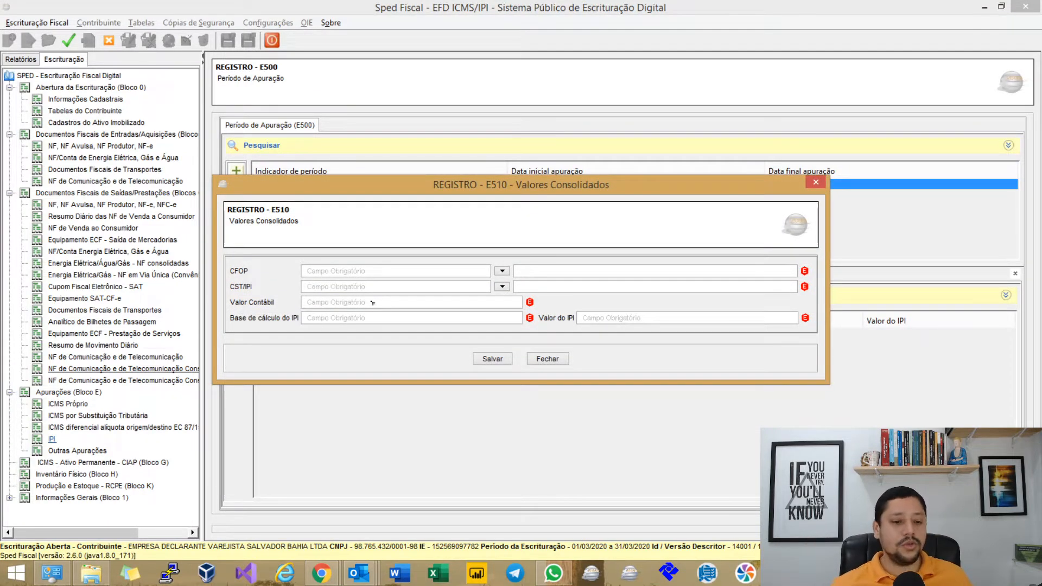
pyautogui.write('1102')
pyautogui.press('Return')
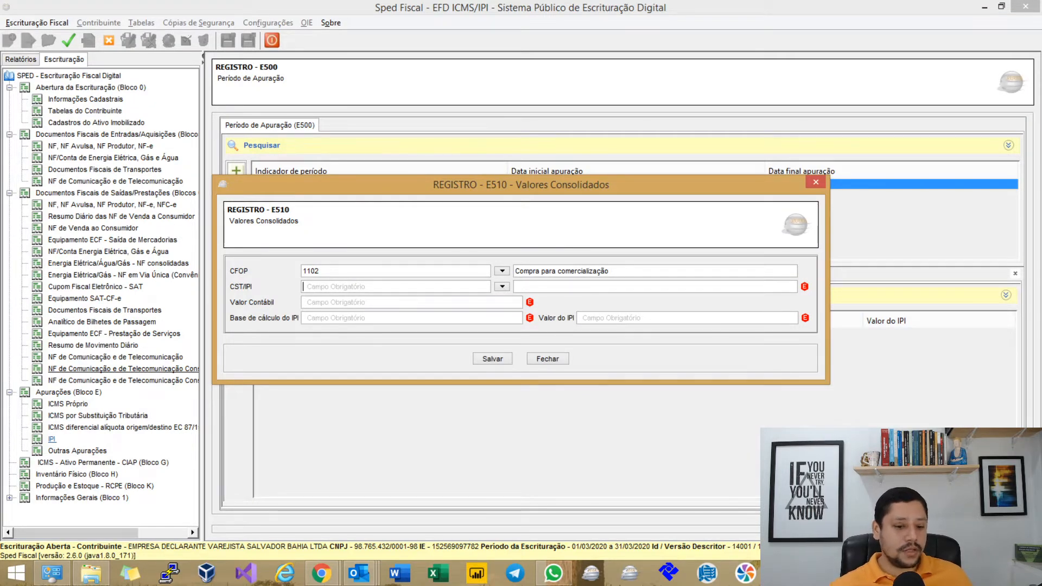
pyautogui.write('00')
pyautogui.press('Return')
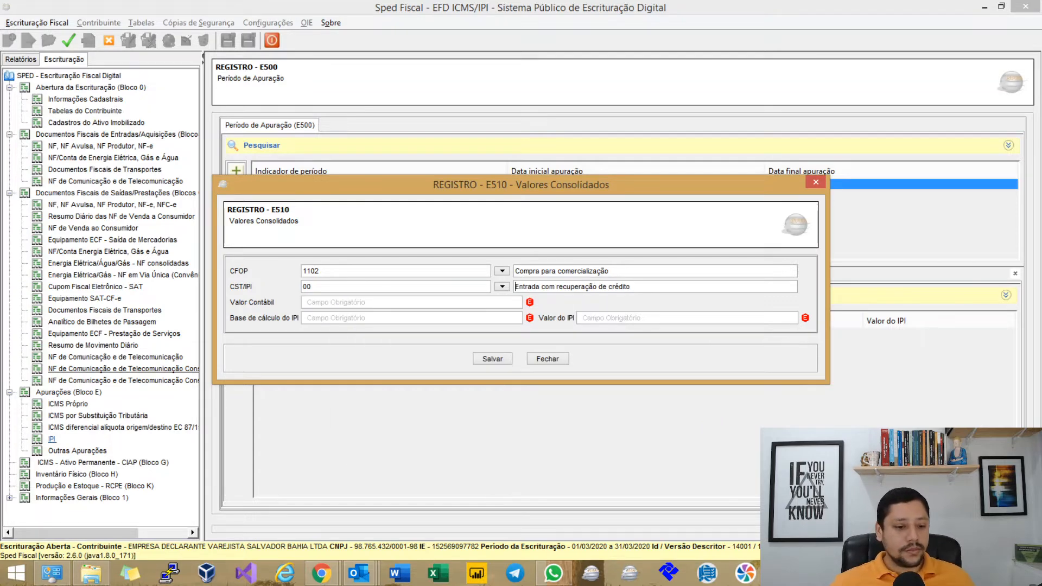
pyautogui.write('5000')
pyautogui.press('Tab')
pyautogui.write('5000')
pyautogui.press('Tab')
pyautogui.write('500')
pyautogui.press('Tab')
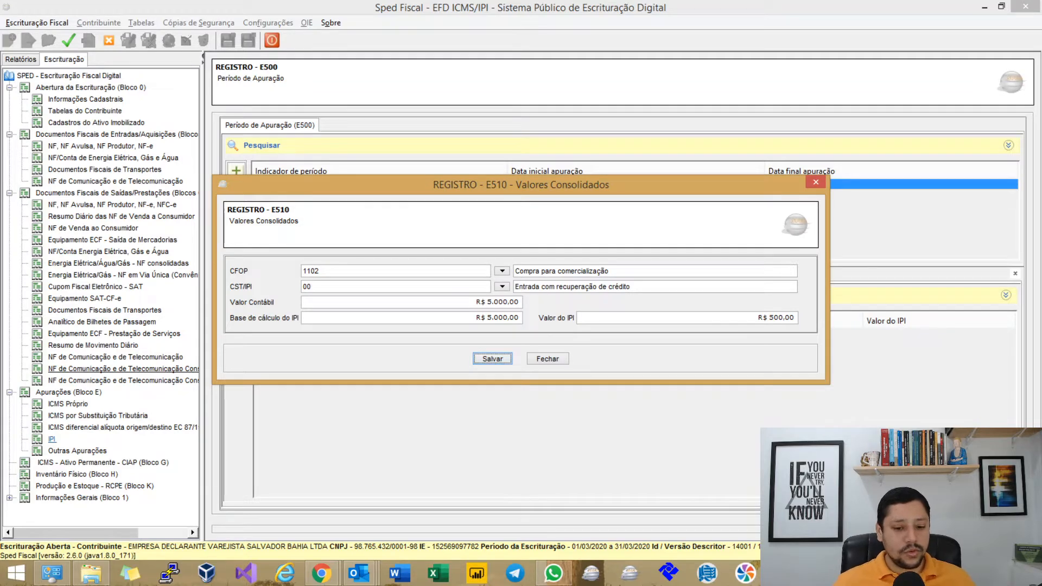
pyautogui.click(498, 360)
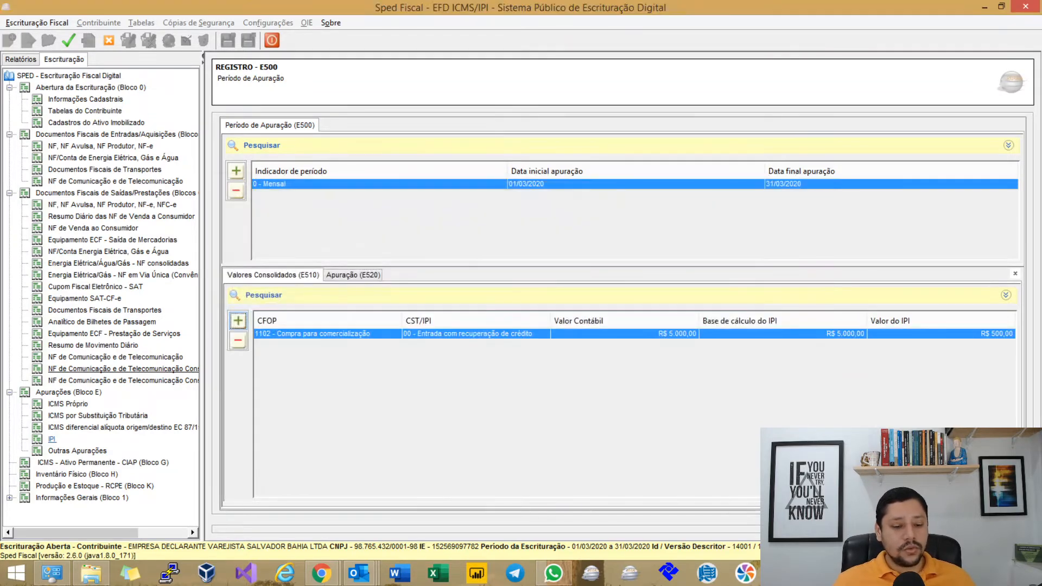
# Close the Outlook and WhatsApp windows from the taskbar.
pyautogui.click(355, 277)
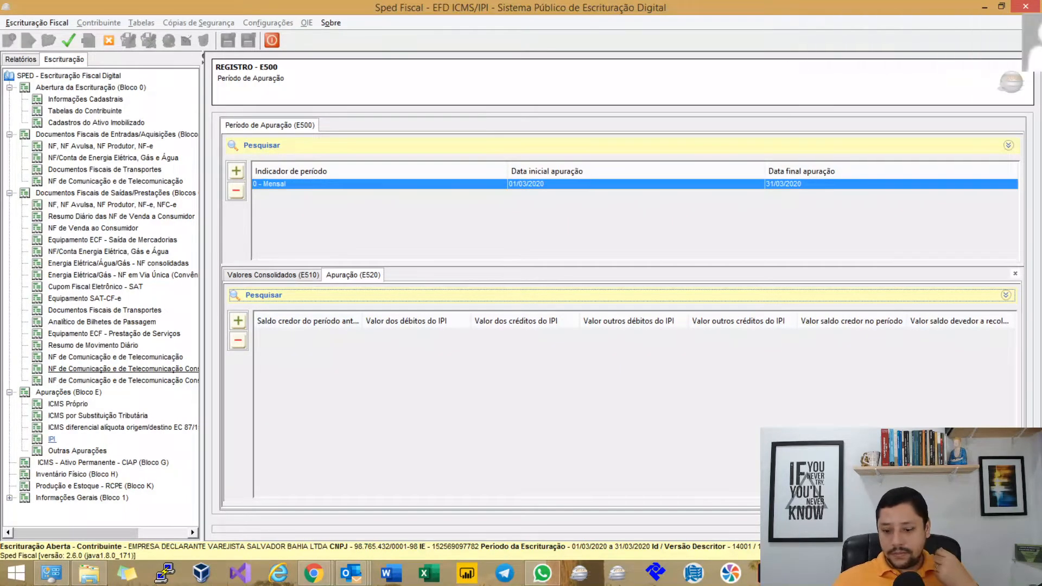
pyautogui.rightClick(354, 573)
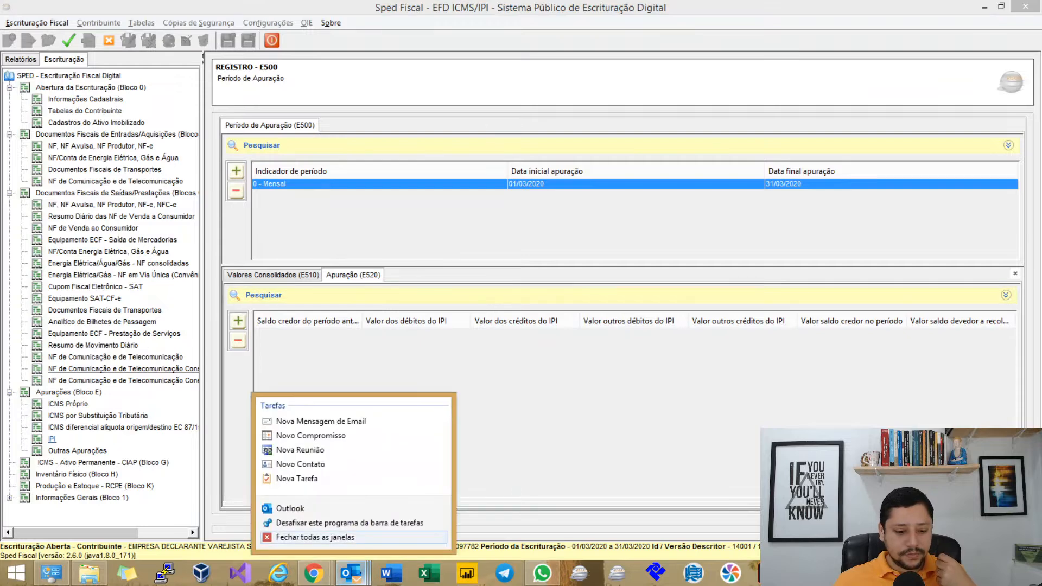
pyautogui.click(345, 538)
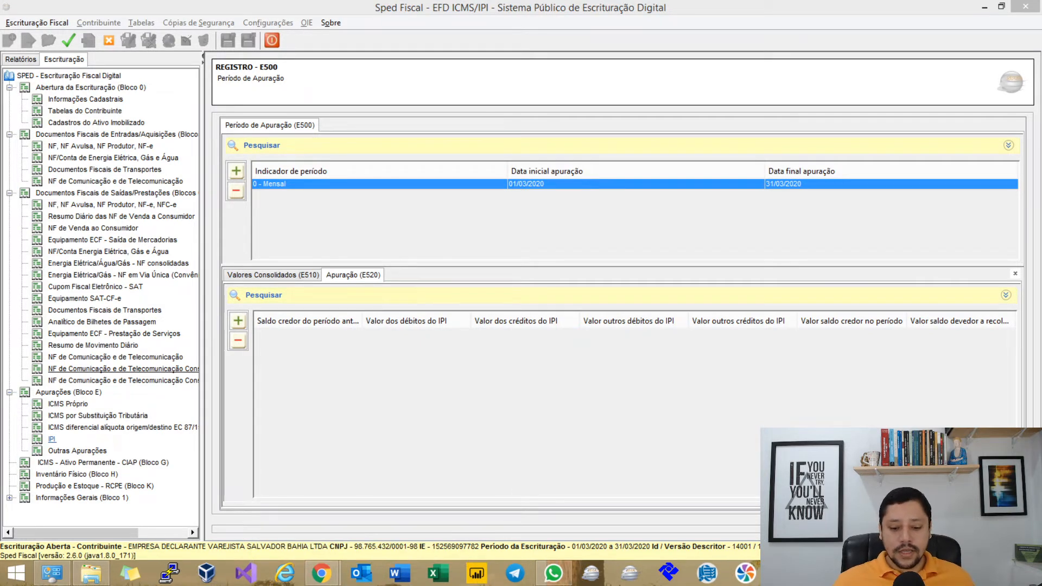
pyautogui.rightClick(553, 573)
pyautogui.click(505, 540)
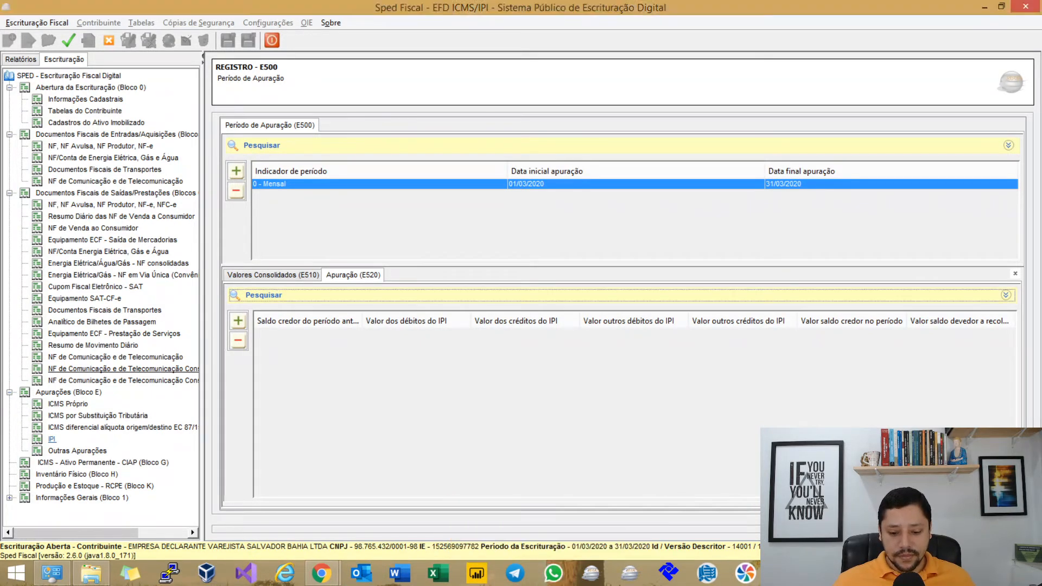
# Regenerate the apuração data and add a blank E520 record.
pyautogui.click(69, 40)
pyautogui.press('Return')
pyautogui.press('Return')
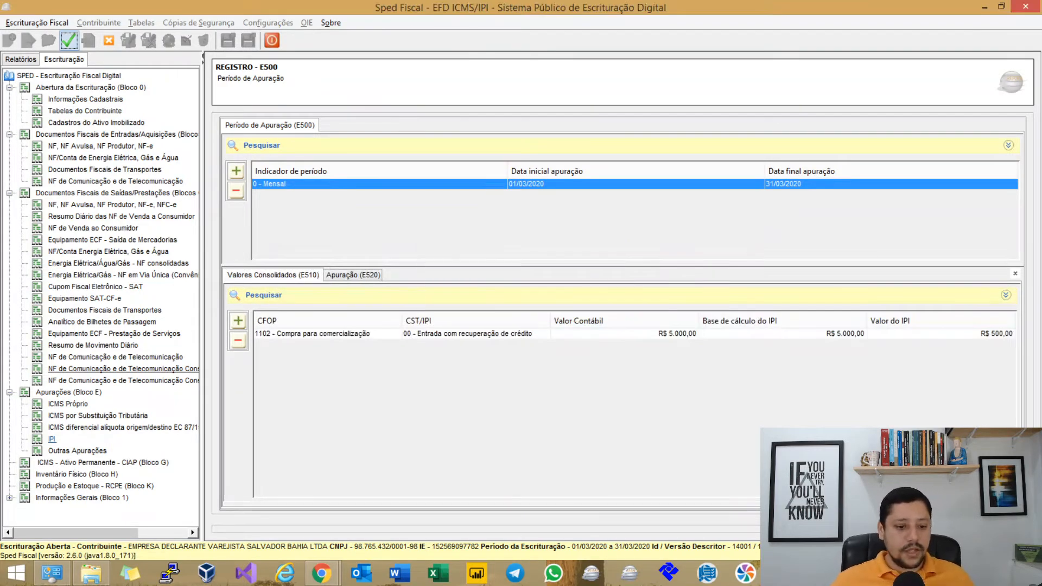
pyautogui.click(353, 275)
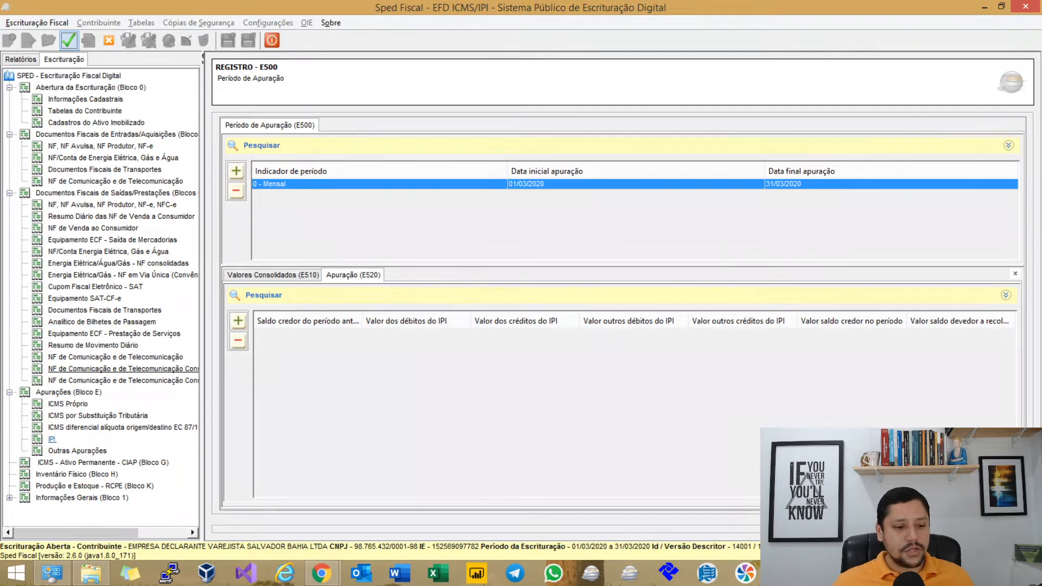
pyautogui.click(237, 321)
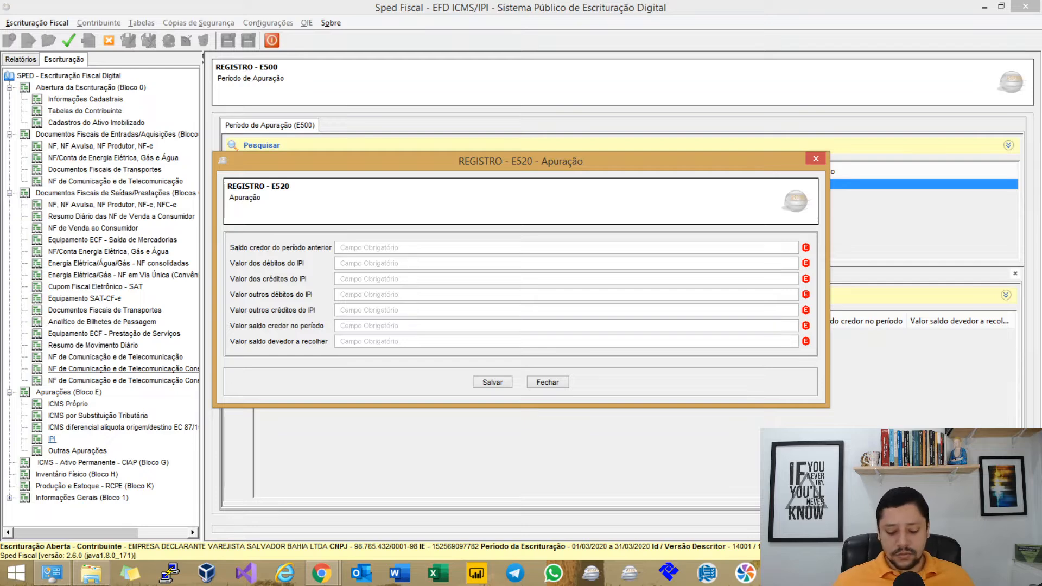
pyautogui.click(493, 382)
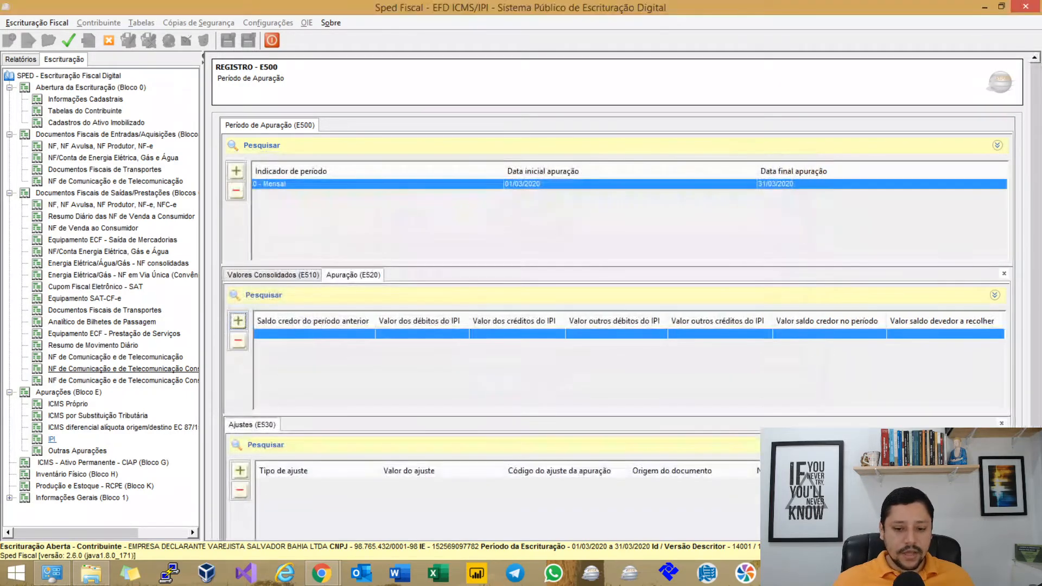
pyautogui.press('Return')
pyautogui.press('Return')
# Reopen the E520 record, fill every value with R$ 0,00, and save it.
pyautogui.click(353, 275)
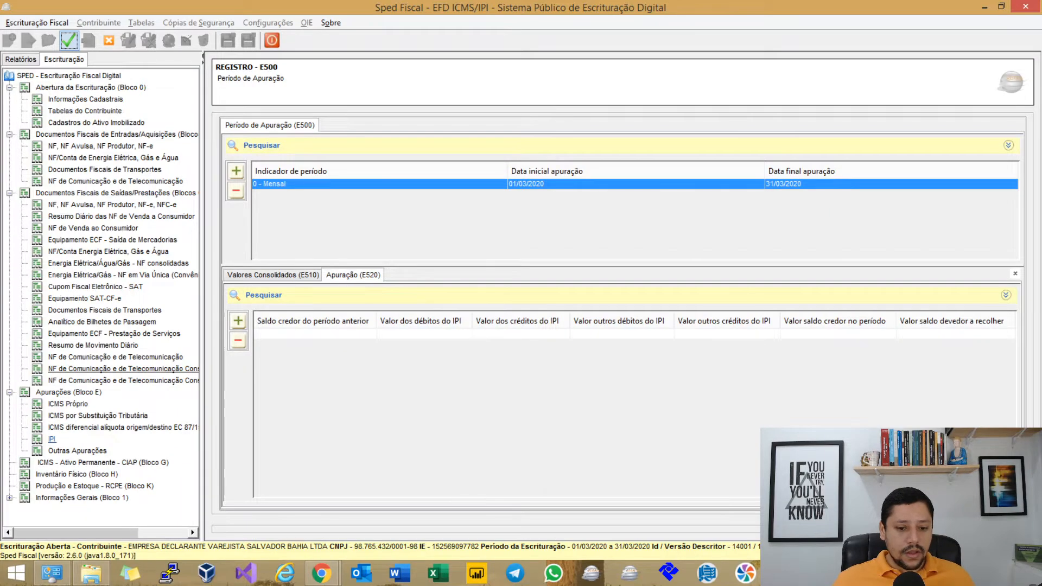
pyautogui.doubleClick(355, 334)
pyautogui.click(548, 382)
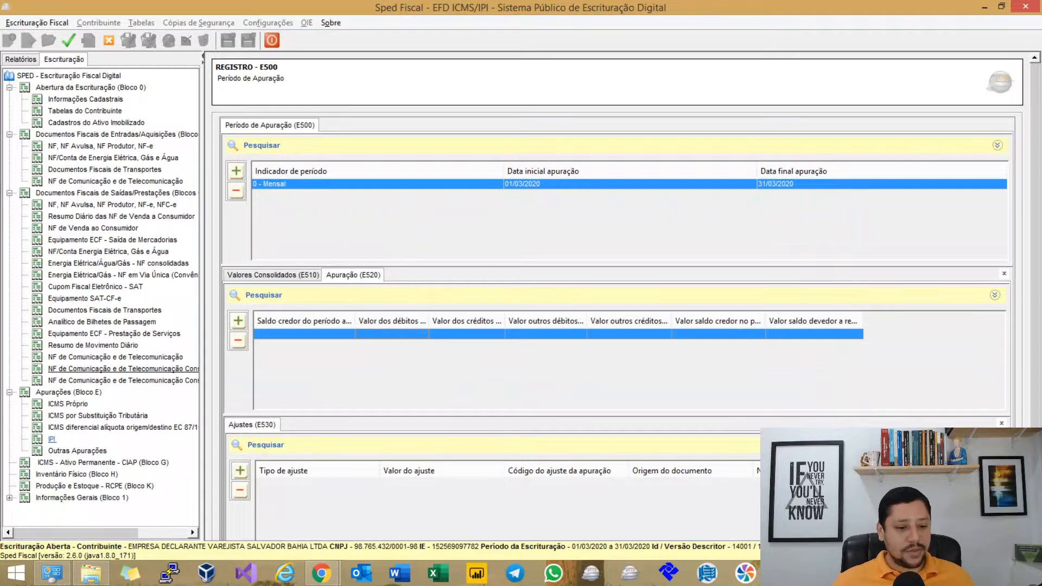
pyautogui.doubleClick(392, 333)
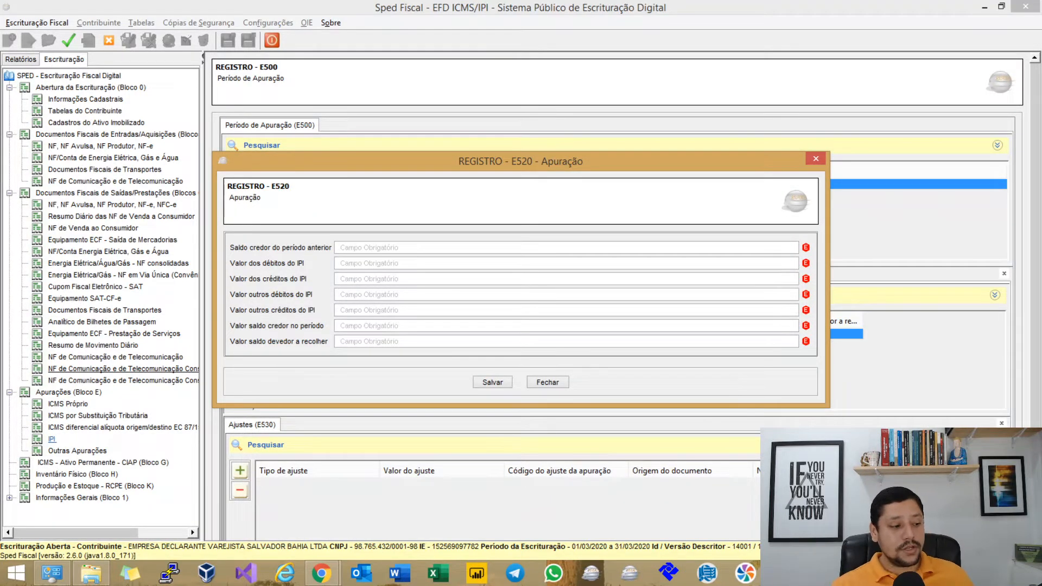
pyautogui.press('Tab')
pyautogui.press('Tab')
pyautogui.press('Tab')
pyautogui.press('Tab')
pyautogui.press('Tab')
pyautogui.press('Tab')
pyautogui.press('Tab')
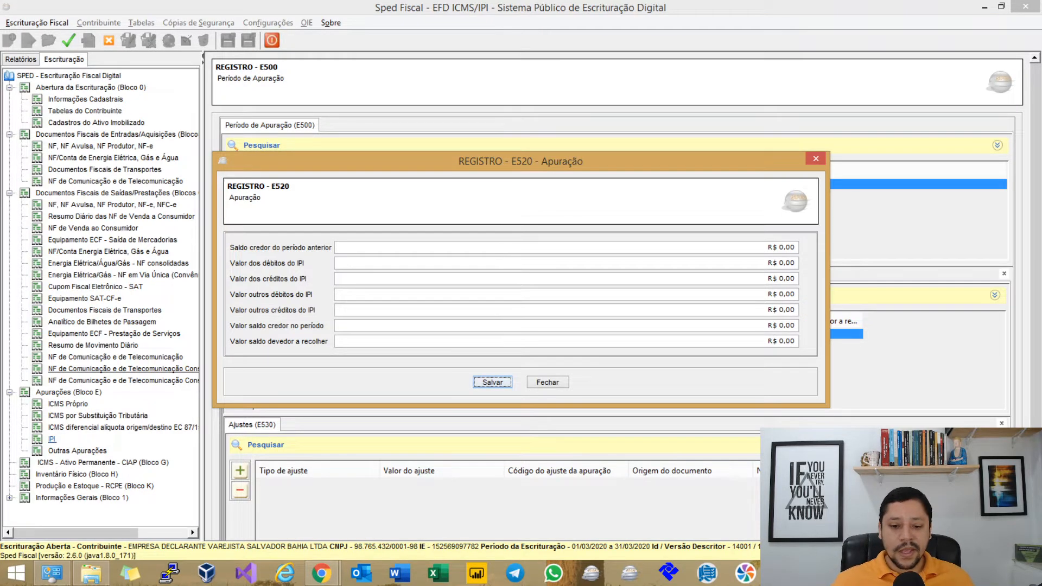
pyautogui.press('Return')
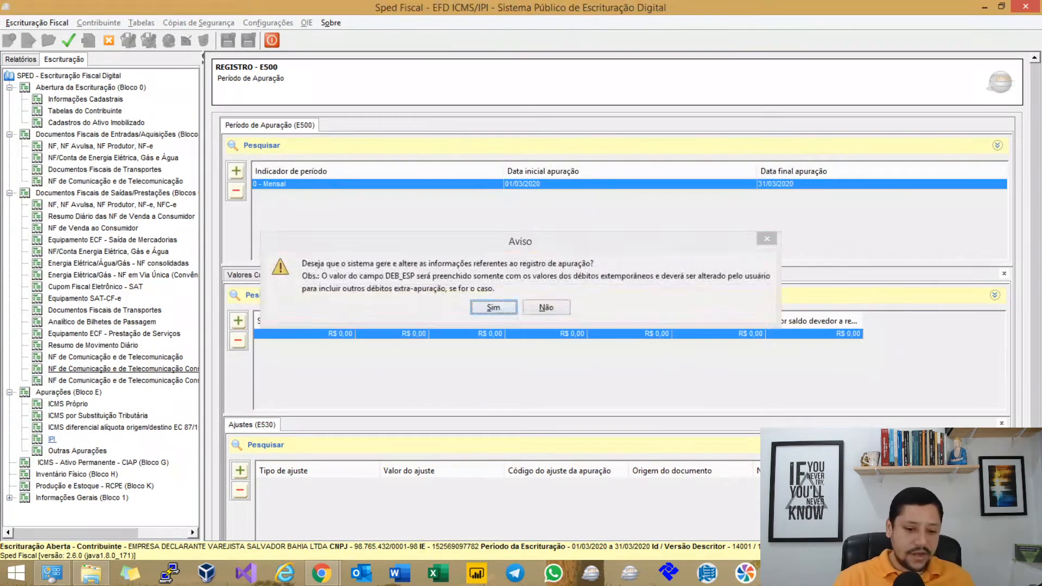
pyautogui.press('Return')
pyautogui.press('Return')
# Revalidate the file and view the errors-only report, including the E520 IPI credit mismatch.
pyautogui.click(69, 42)
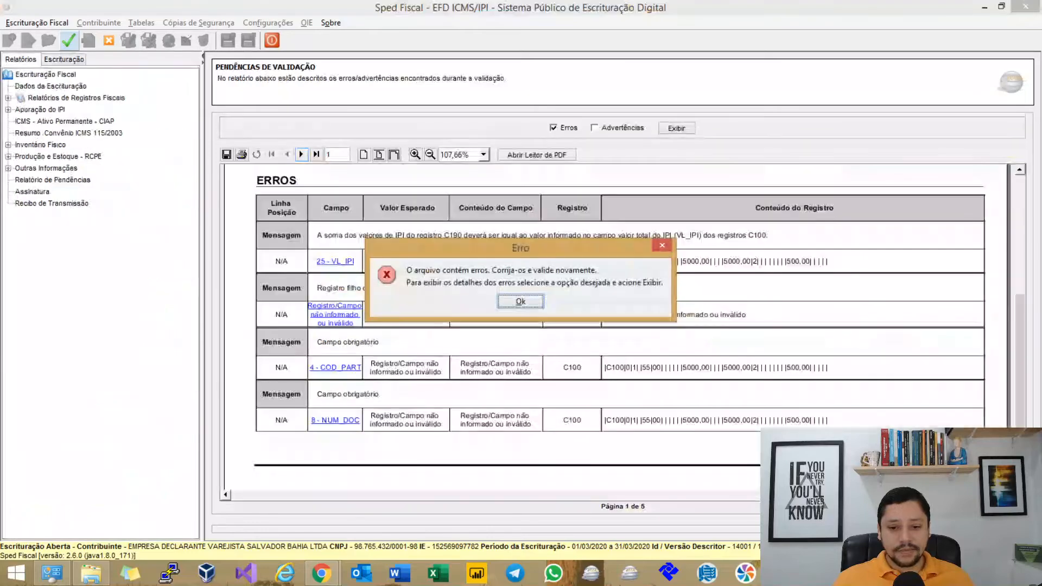
pyautogui.press('Return')
pyautogui.click(553, 127)
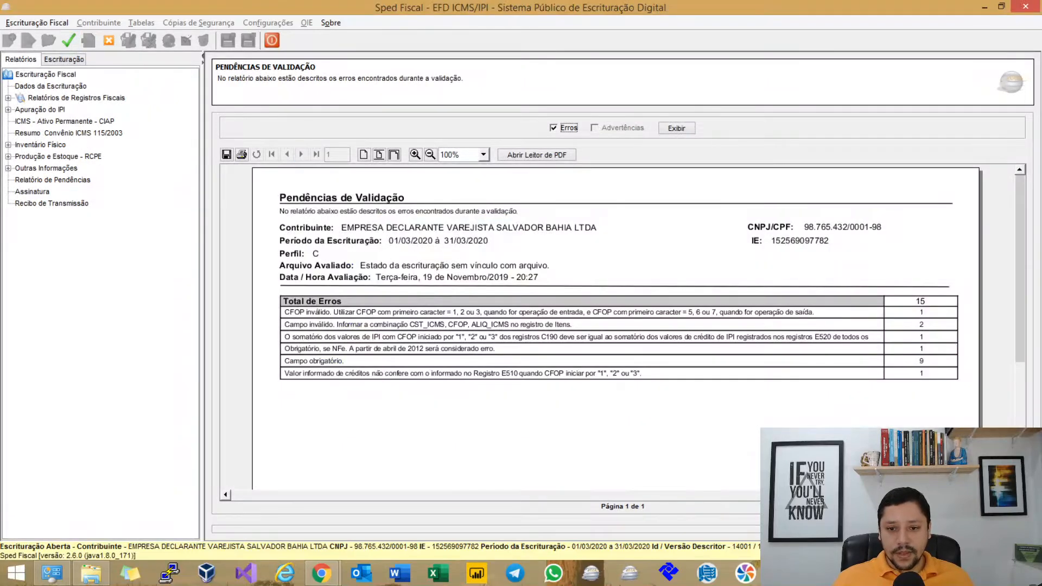
pyautogui.click(676, 128)
pyautogui.scroll(-3, 348, 271)
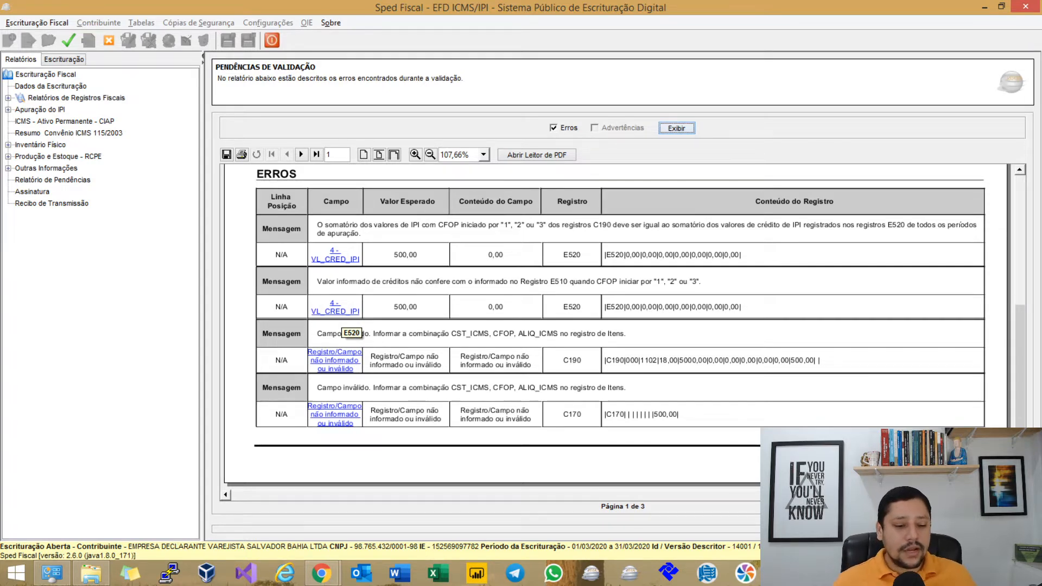
# Enter R$ 500,00 as E520 IPI credits and period credit balance, save, and revalidate.
pyautogui.click(342, 312)
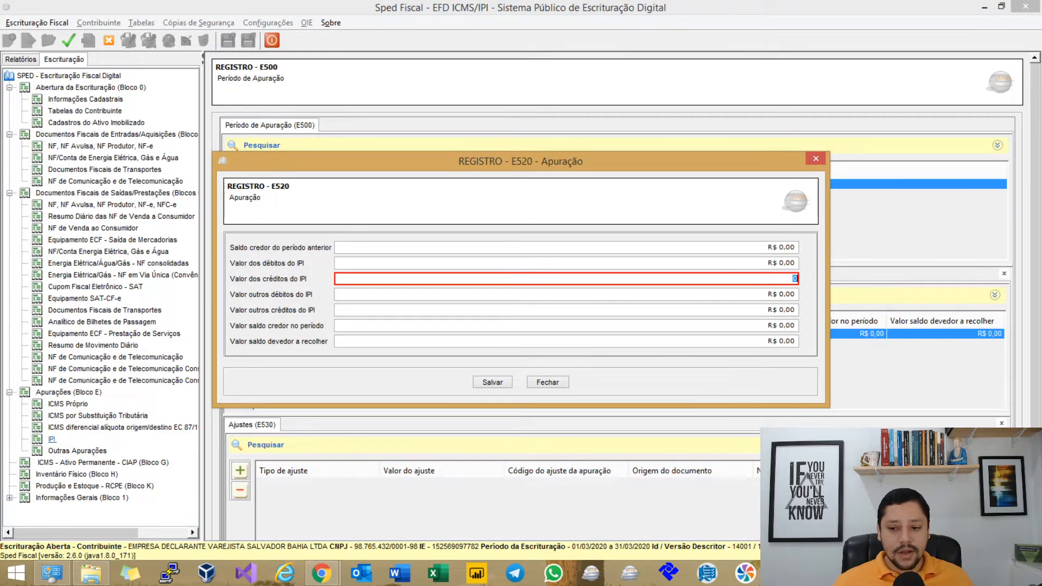
pyautogui.write('500')
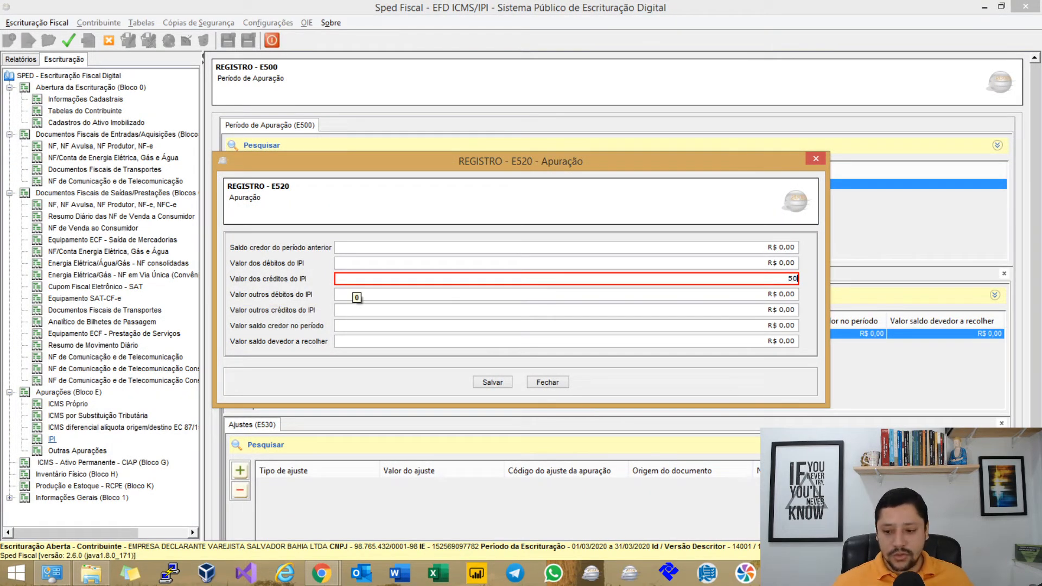
pyautogui.press('Tab')
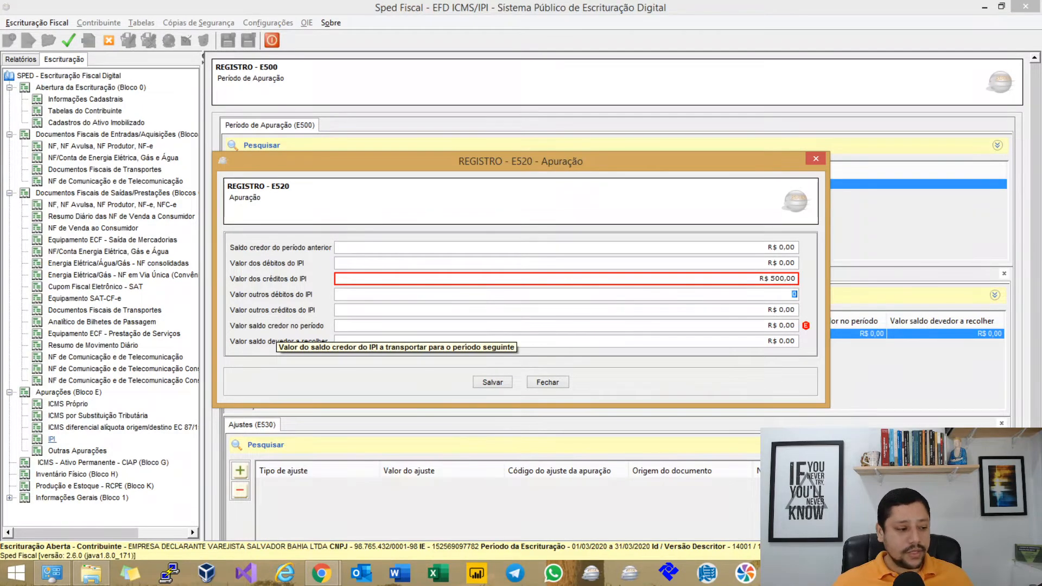
pyautogui.click(796, 326)
pyautogui.write('500')
pyautogui.press('Tab')
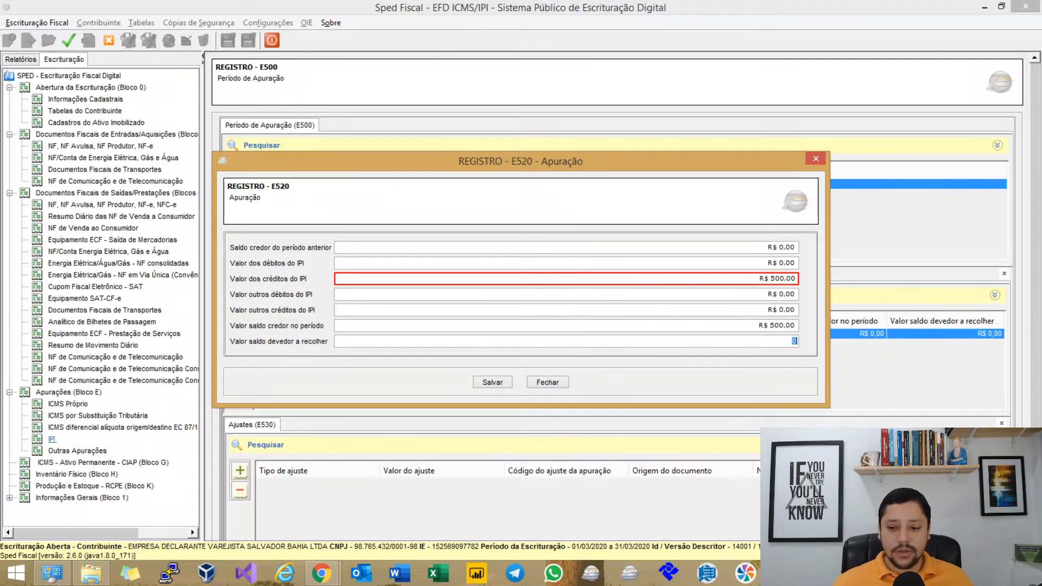
pyautogui.click(497, 385)
pyautogui.click(68, 41)
pyautogui.press('Return')
pyautogui.click(68, 41)
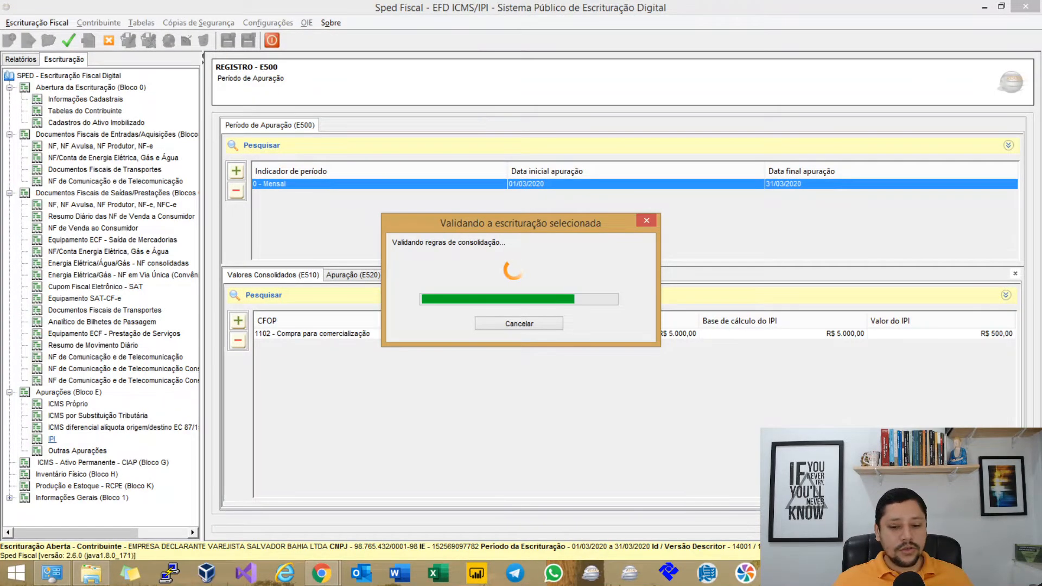
# Show the errors-only validation report and page through to its last page.
pyautogui.press('Return')
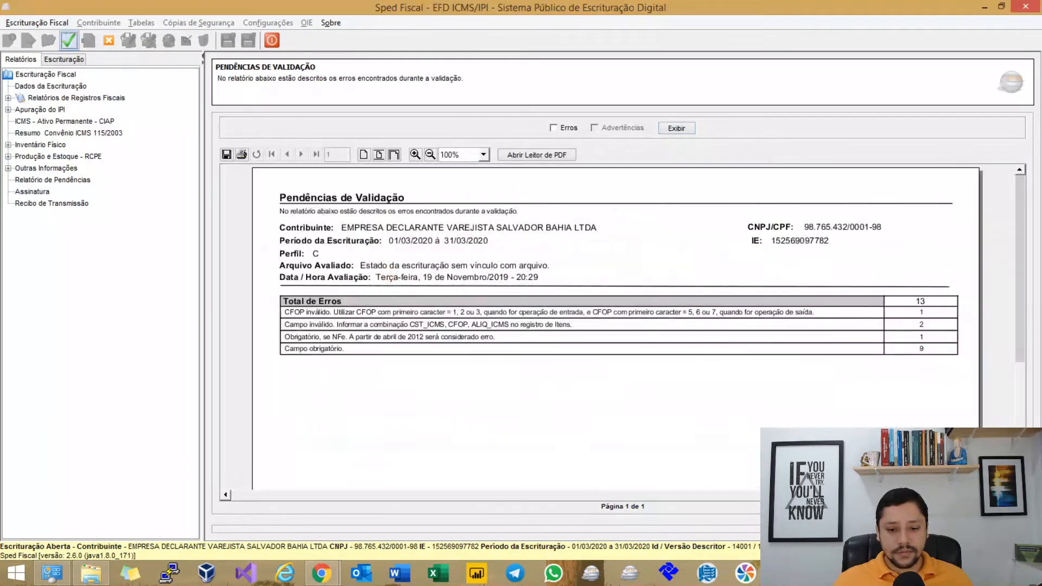
pyautogui.click(567, 129)
pyautogui.click(676, 128)
pyautogui.scroll(-10, 619, 326)
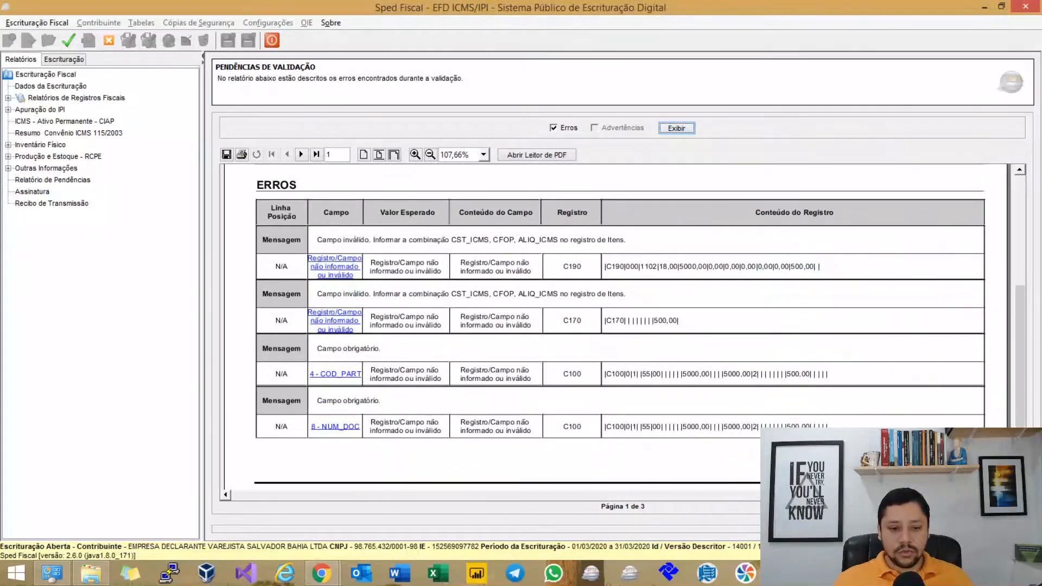
pyautogui.click(301, 155)
pyautogui.click(301, 154)
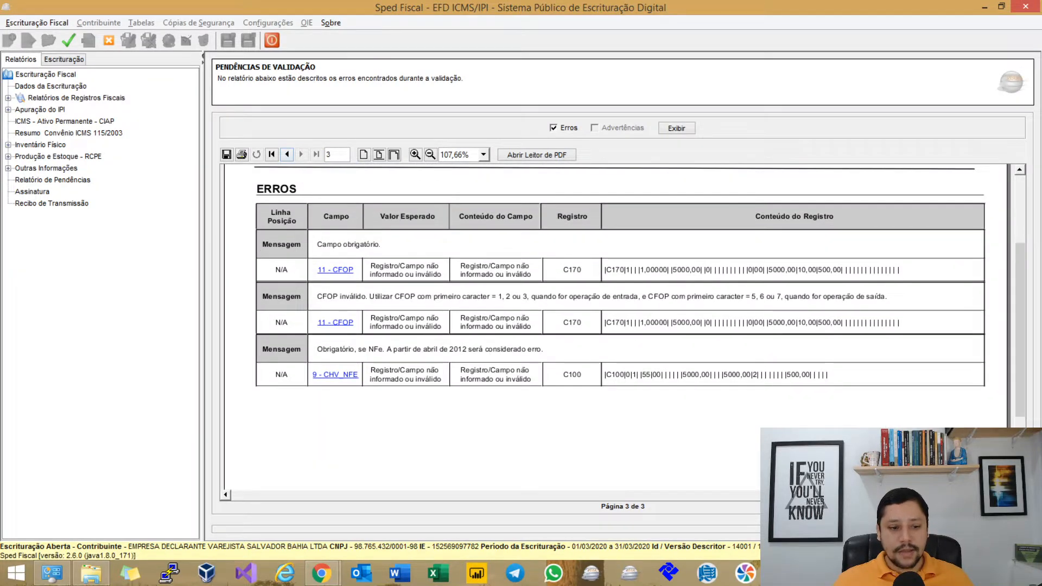
pyautogui.scroll(4, 618, 326)
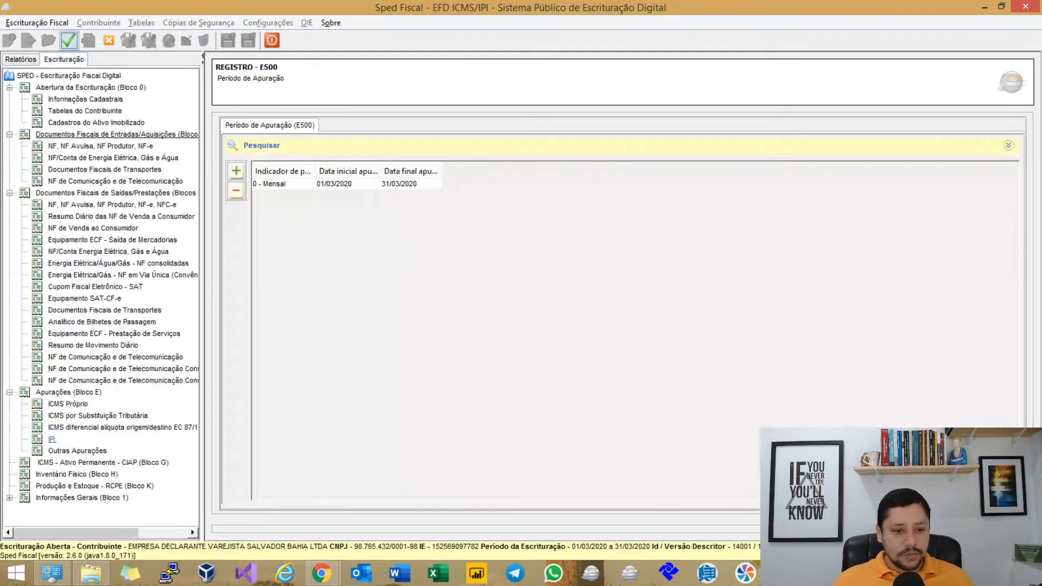
# Review the Mensal period's E510 consolidated values and E520 IPI assessment totals.
pyautogui.click(463, 334)
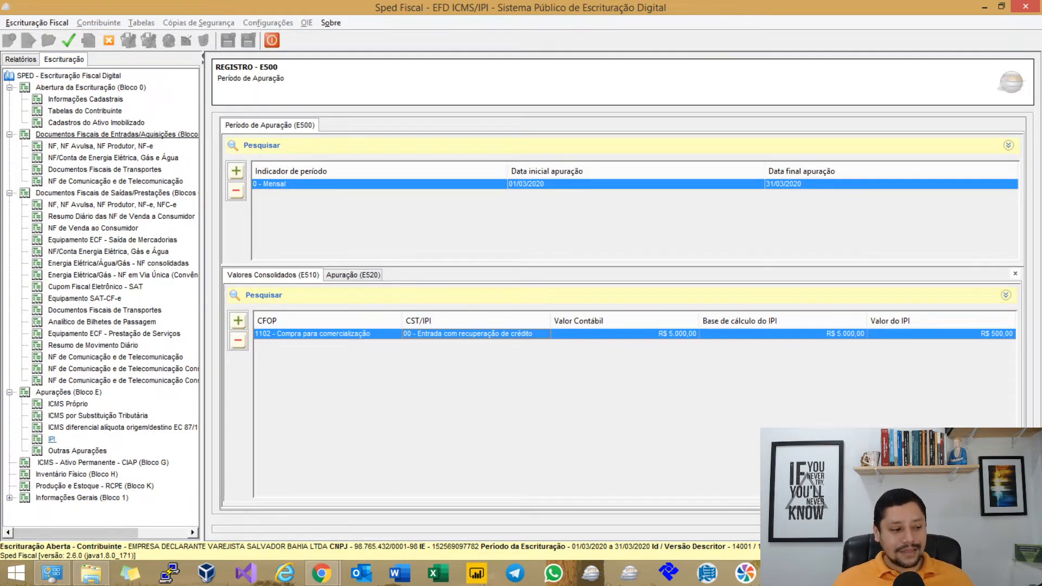
pyautogui.click(341, 276)
pyautogui.click(303, 276)
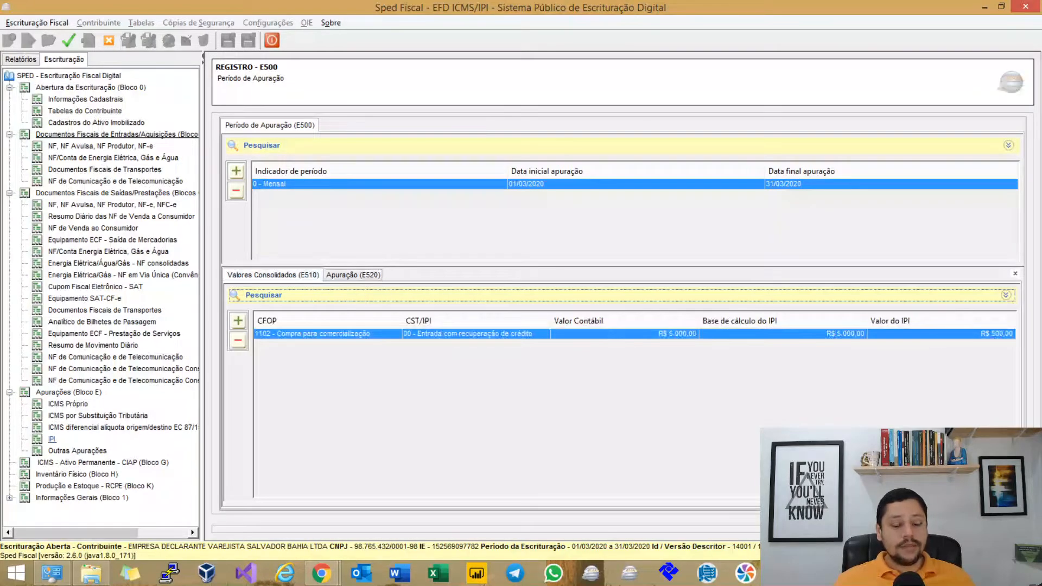
pyautogui.click(367, 276)
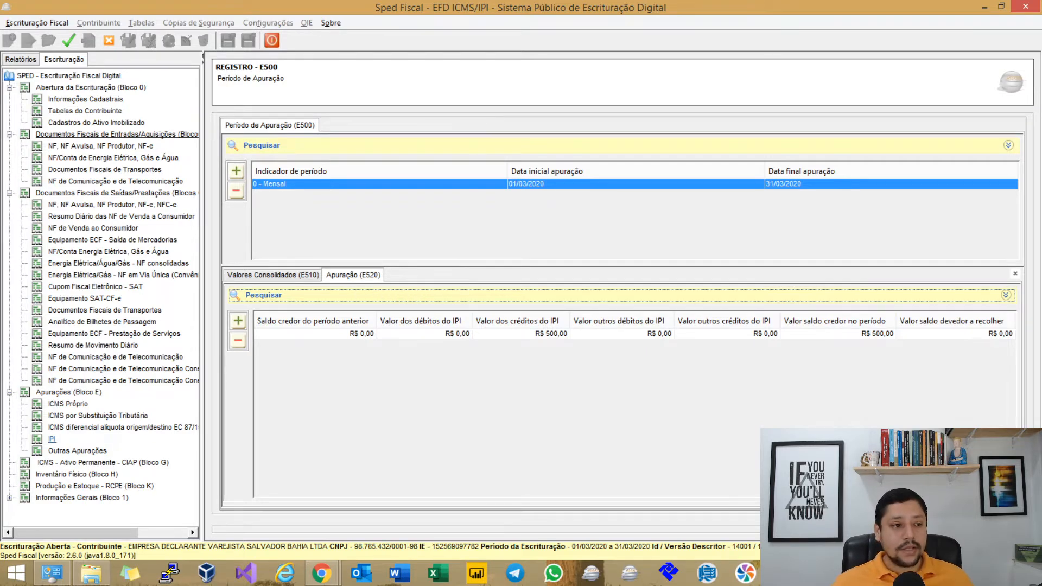
# Record an outgoing NF-e with R$ 10.000,00 total and goods and R$ 1.000,00 IPI, then add a C170 item.
pyautogui.click(112, 205)
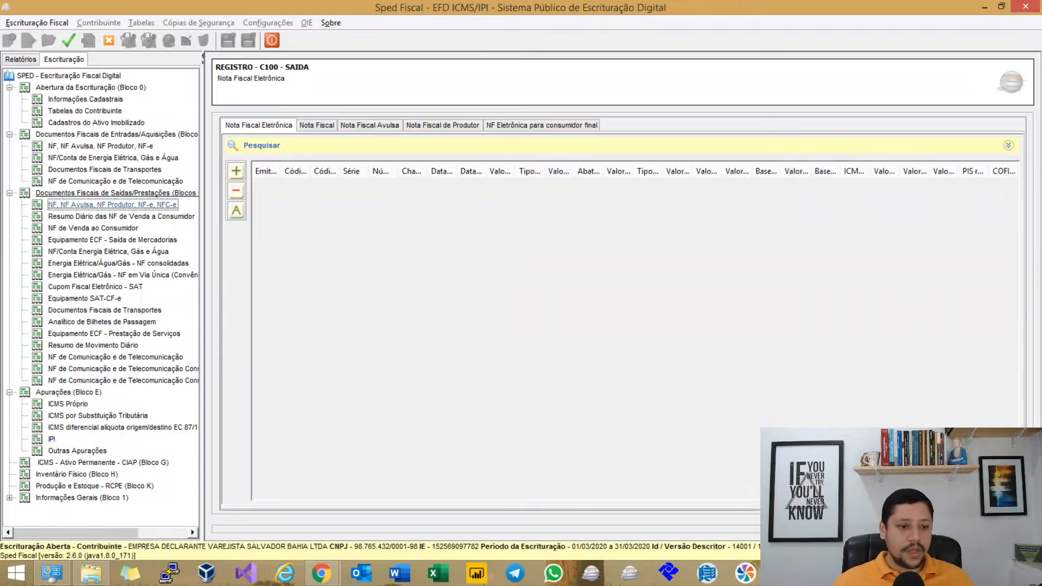
pyautogui.click(236, 171)
pyautogui.click(260, 190)
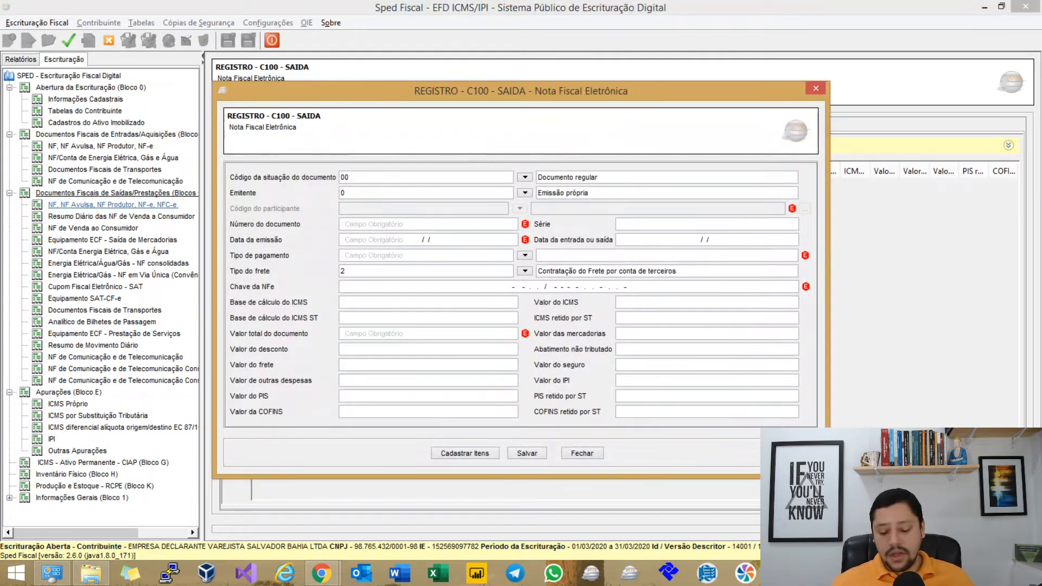
pyautogui.write('10000')
pyautogui.press('Tab')
pyautogui.write('10000')
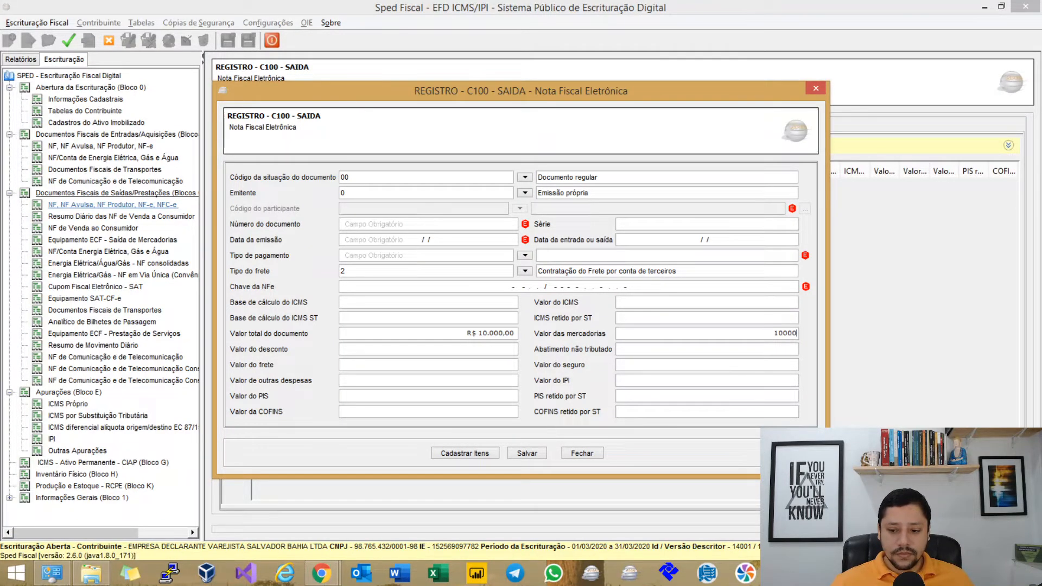
pyautogui.press('Tab')
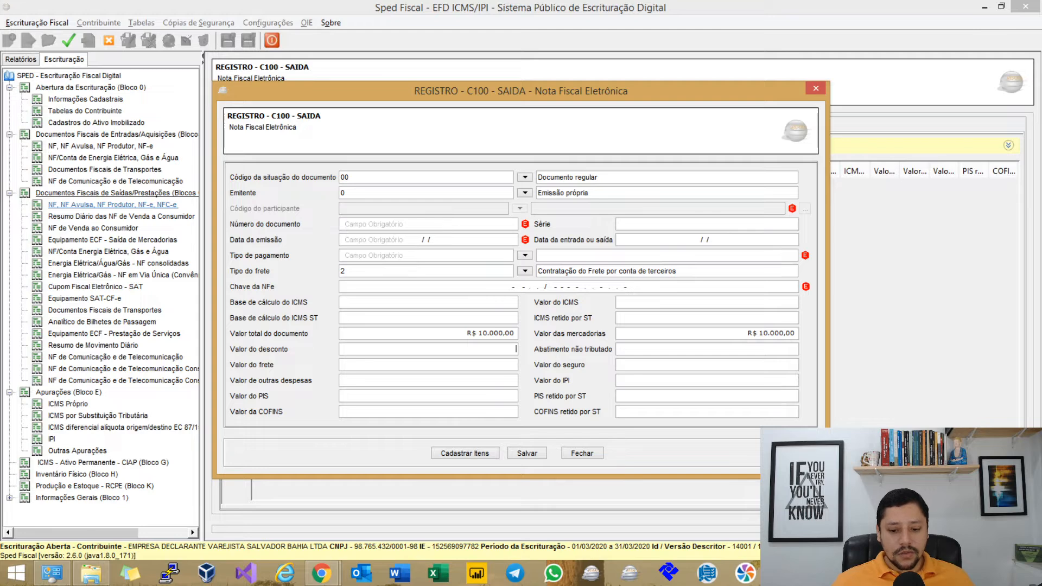
pyautogui.write('1.000')
pyautogui.press('Tab')
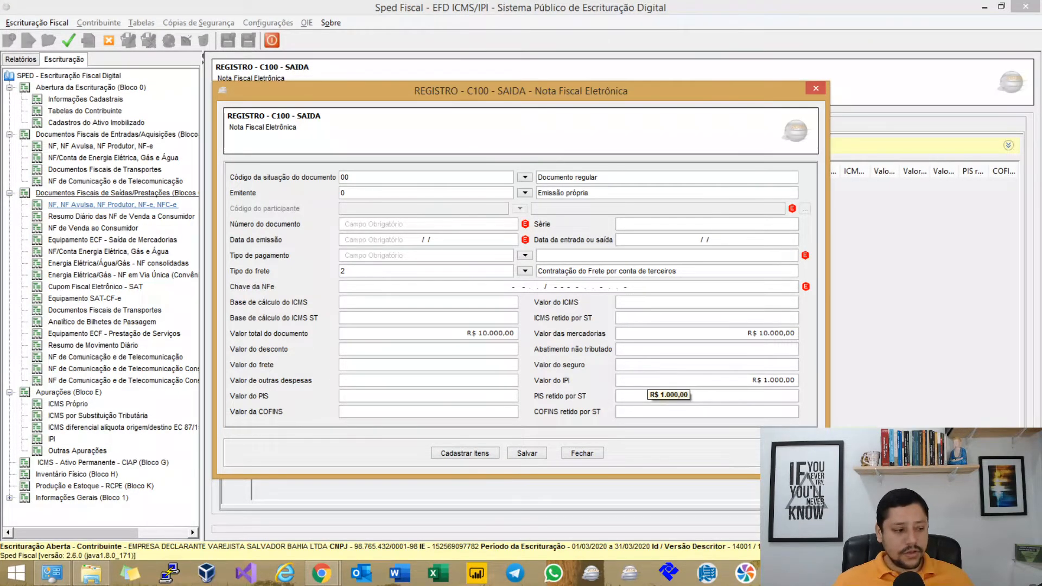
pyautogui.click(527, 454)
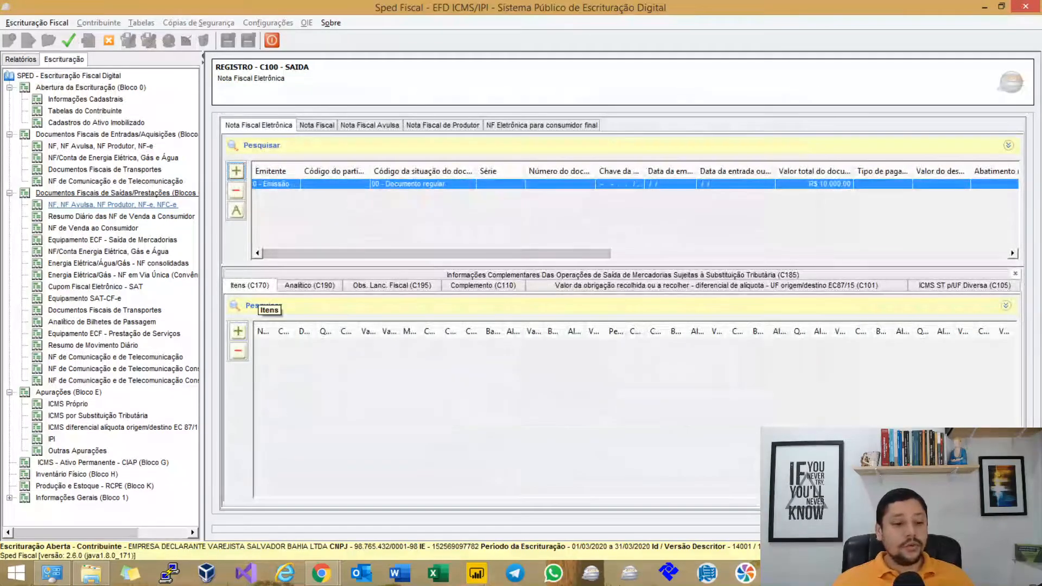
pyautogui.click(237, 331)
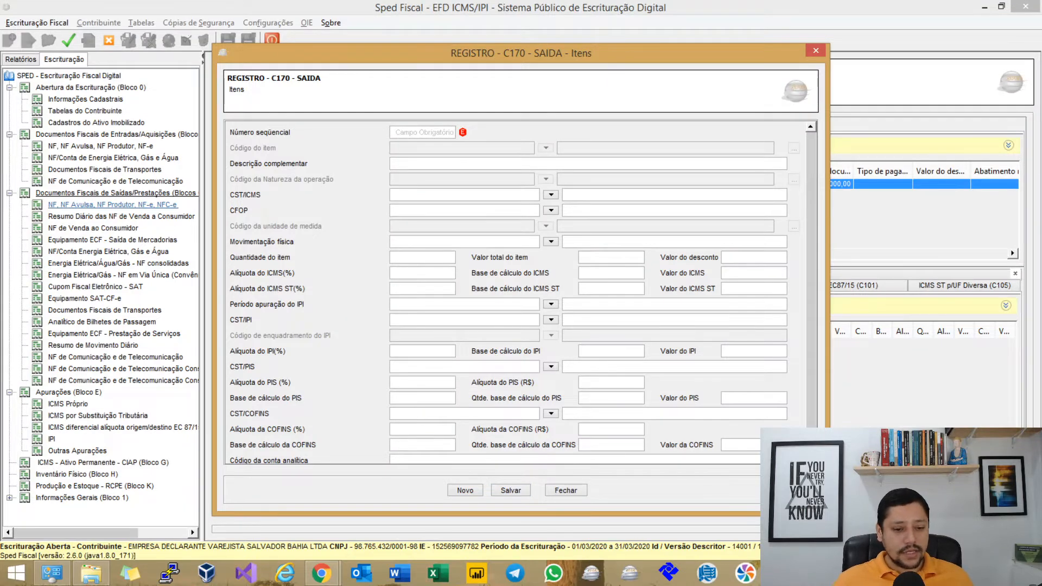
# Close the empty item form and start a C190 analytical line with CST 000 and CFOP 5102.
pyautogui.click(566, 490)
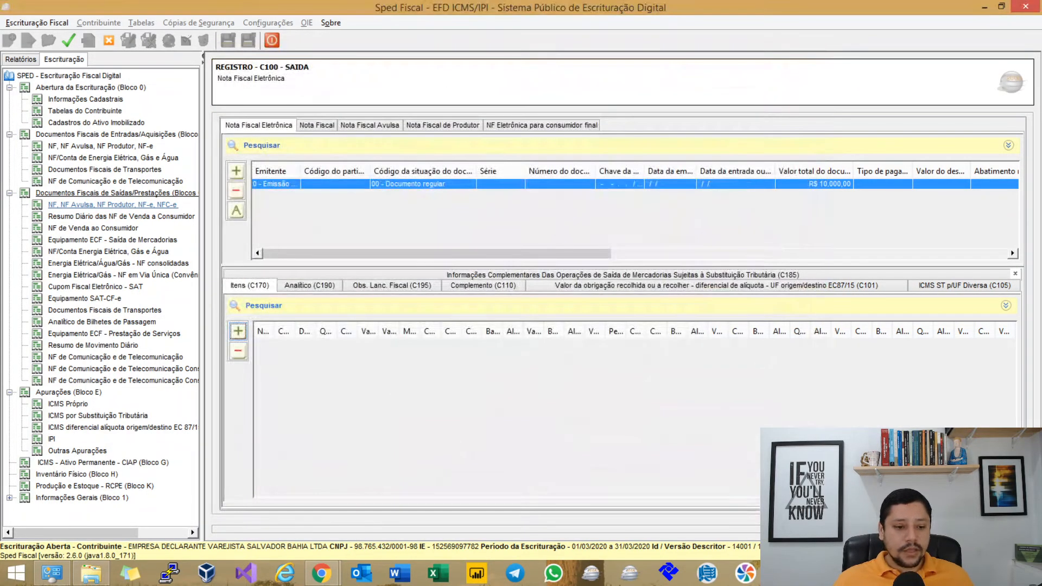
pyautogui.click(310, 286)
pyautogui.click(238, 331)
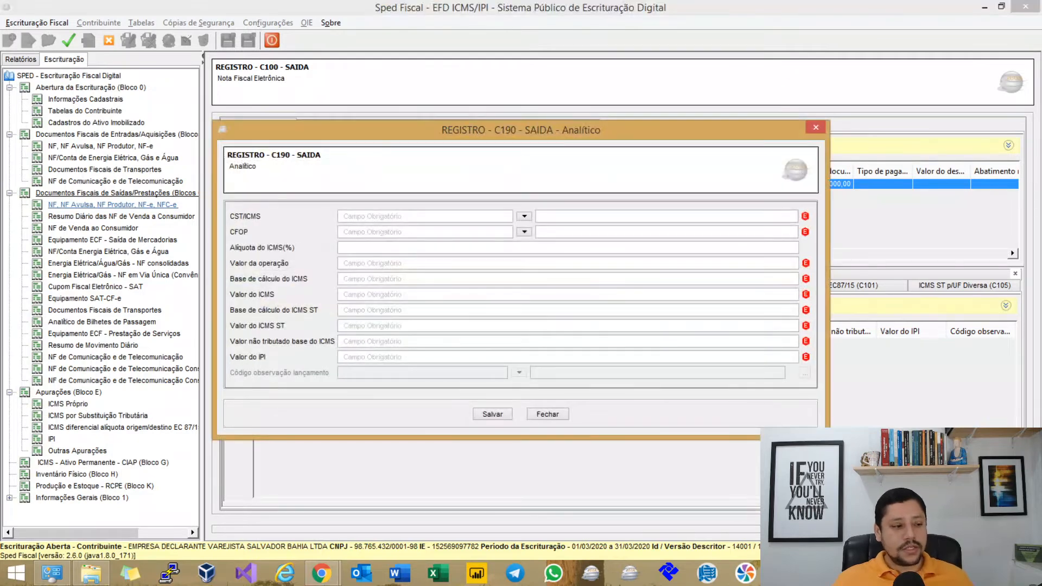
pyautogui.write('000')
pyautogui.press('Tab')
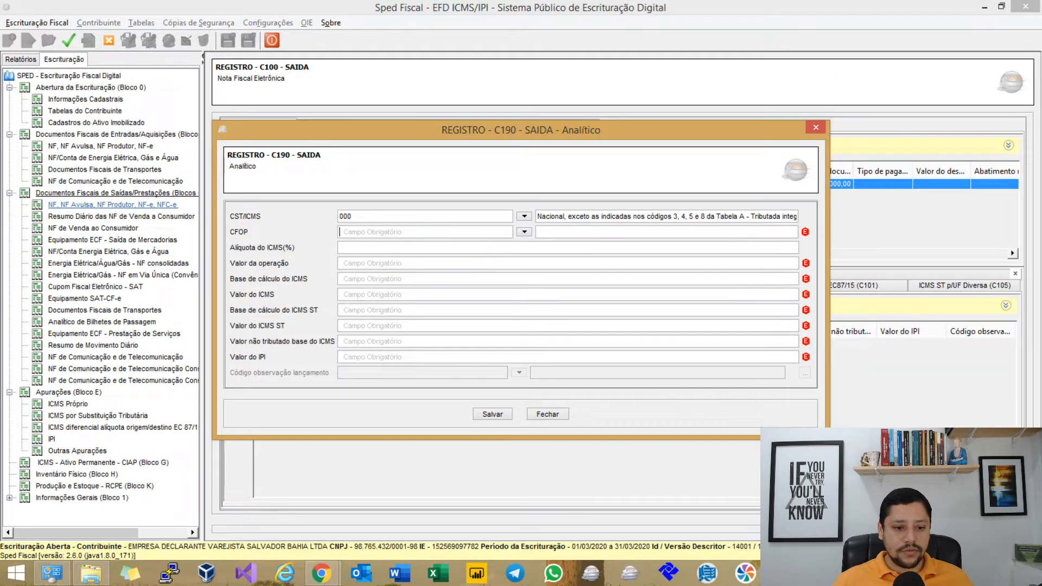
pyautogui.write('5102')
pyautogui.press('Tab')
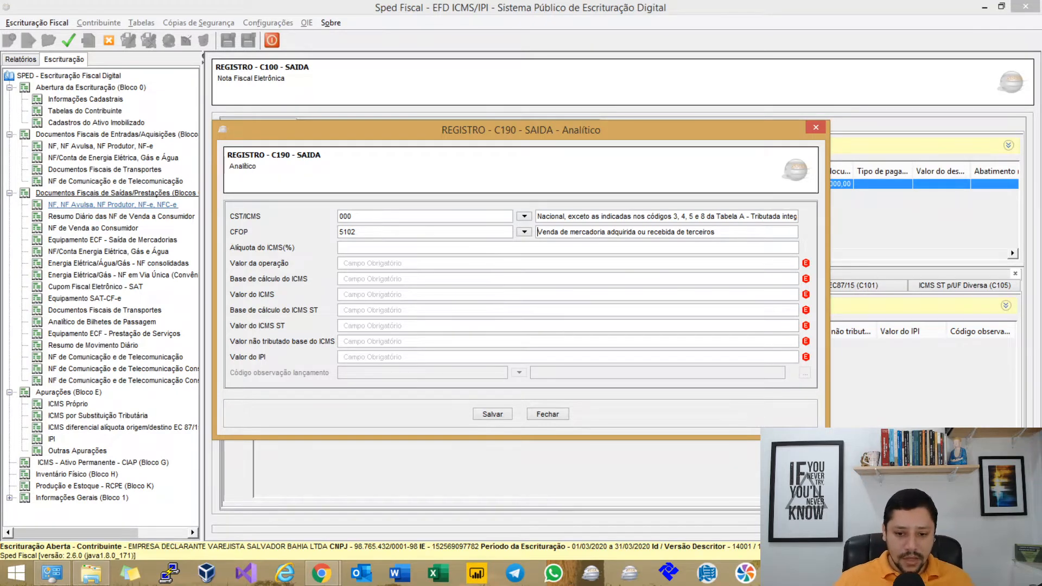
# Complete the line with 18% ICMS, R$ 10.000,00 operation, zero bases, R$ 1.000,00 IPI, and save the file.
pyautogui.press('Tab')
pyautogui.write('18')
pyautogui.press('Tab')
pyautogui.write('010000')
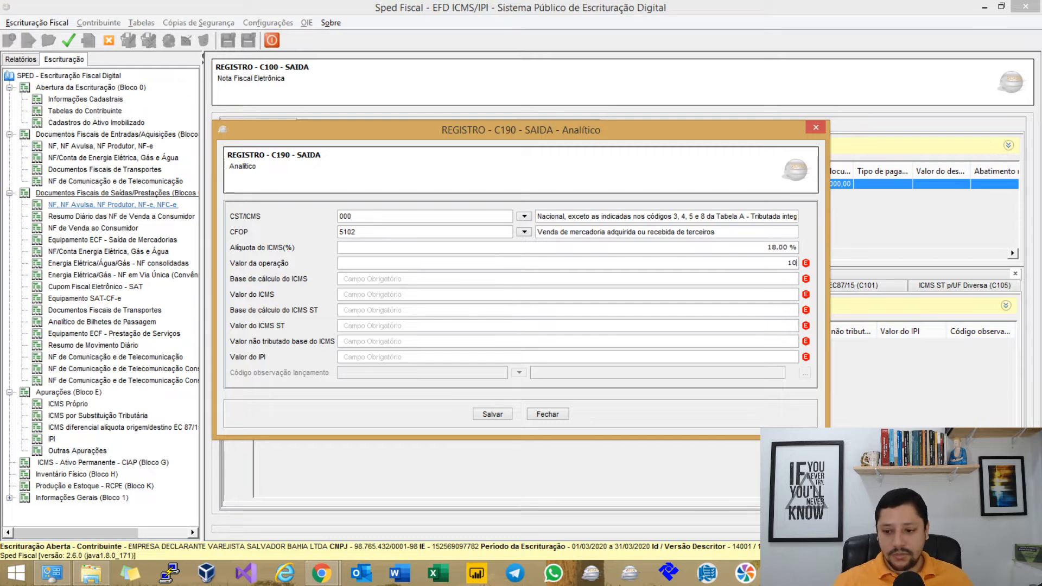
pyautogui.press('Tab')
pyautogui.press('Tab')
pyautogui.press('Tab')
pyautogui.write('0')
pyautogui.hotkey('shift', 'Tab')
pyautogui.hotkey('shift', 'Tab')
pyautogui.write('0')
pyautogui.press('Tab')
pyautogui.press('Tab')
pyautogui.press('Tab')
pyautogui.write('0')
pyautogui.press('Tab')
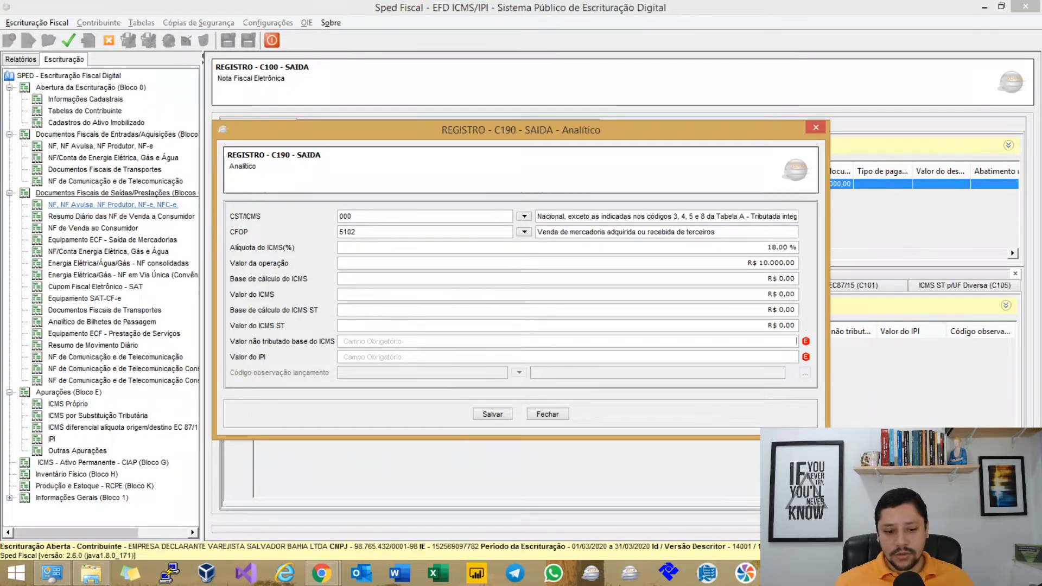
pyautogui.write('0')
pyautogui.press('Tab')
pyautogui.write('1.000')
pyautogui.press('Tab')
pyautogui.press('Return')
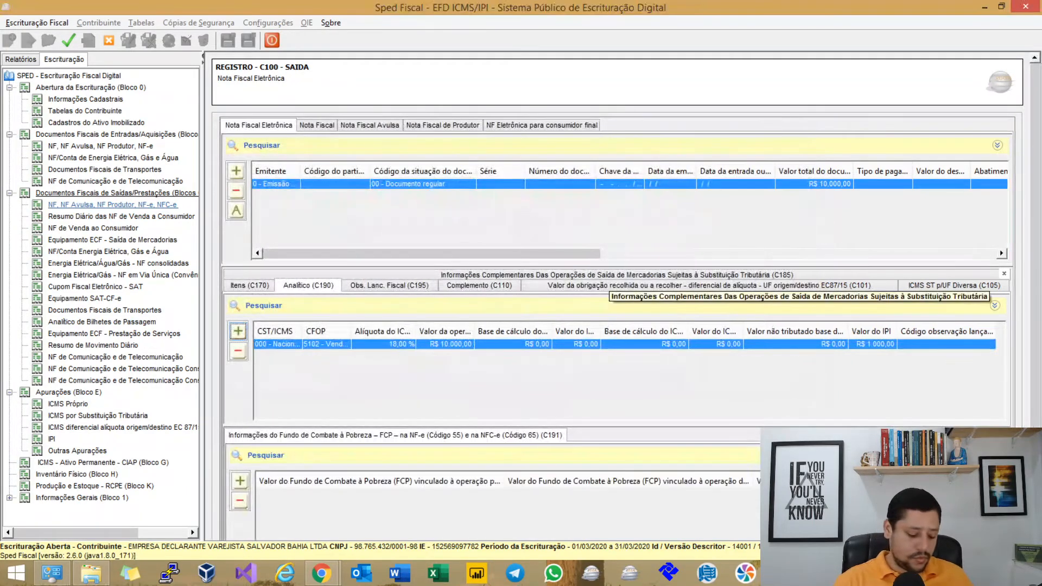
pyautogui.hotkey('ctrl', 's')
pyautogui.press('Return')
pyautogui.press('Return')
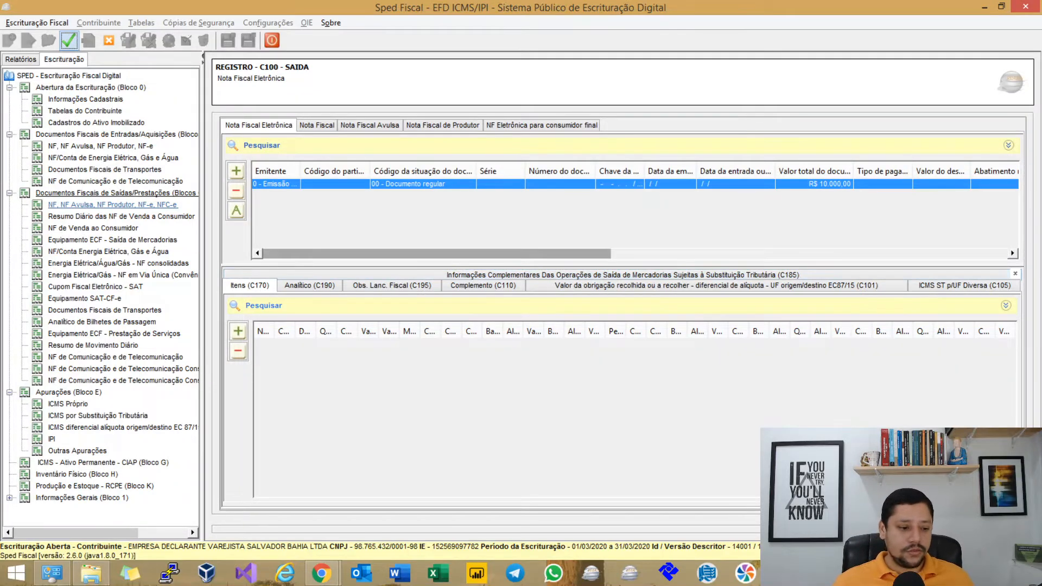
# Start a new E510 line for the monthly IPI period with CFOP 5102 and CST 50.
pyautogui.click(52, 439)
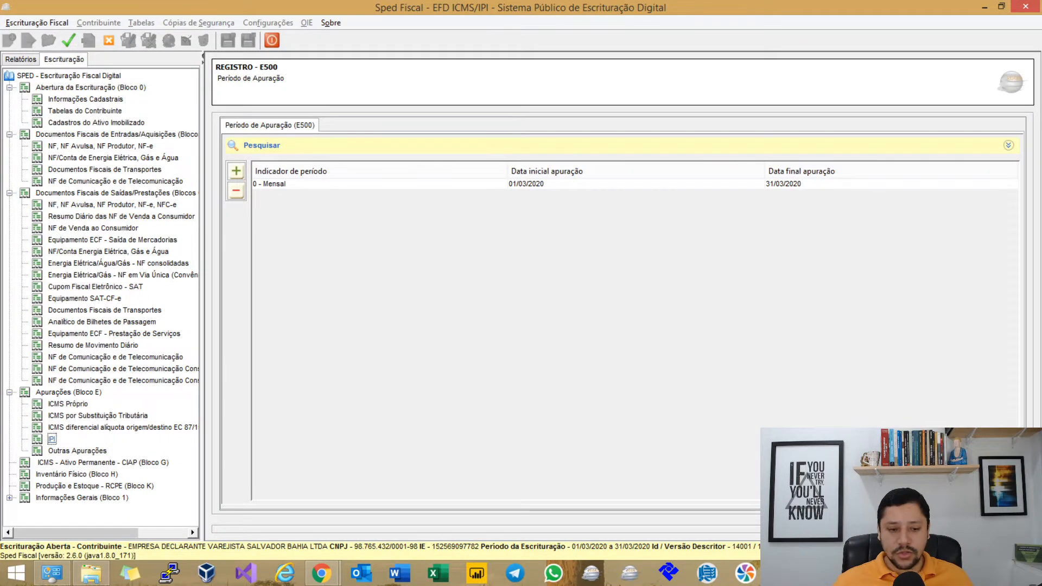
pyautogui.click(304, 184)
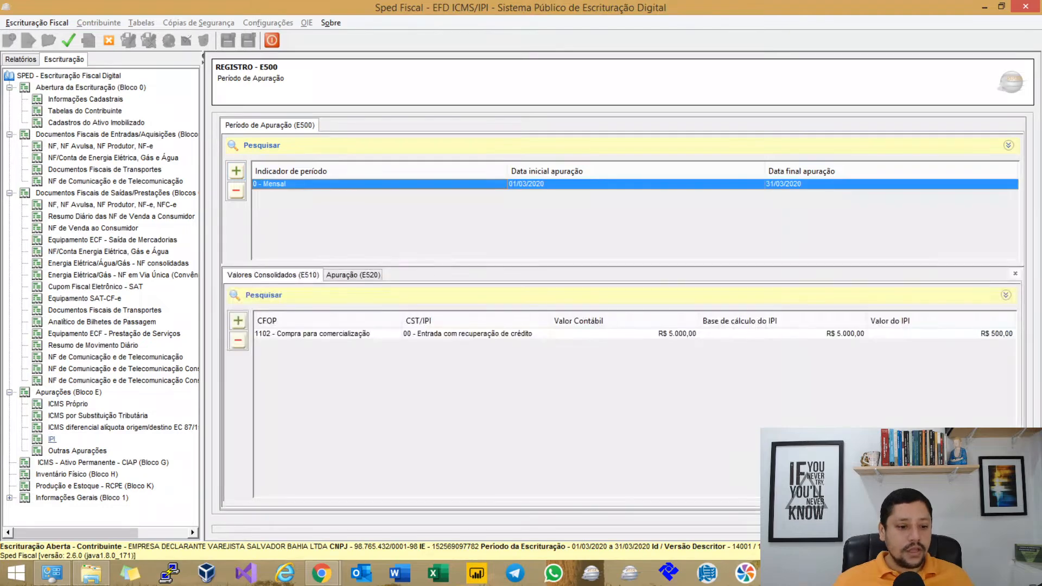
pyautogui.click(238, 321)
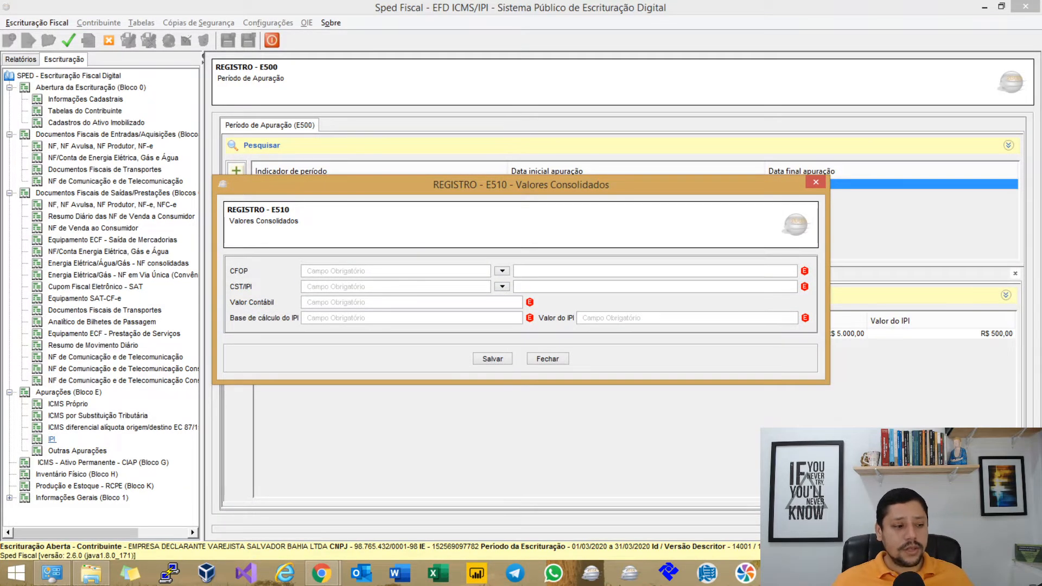
pyautogui.write('5102')
pyautogui.press('Tab')
pyautogui.press('Tab')
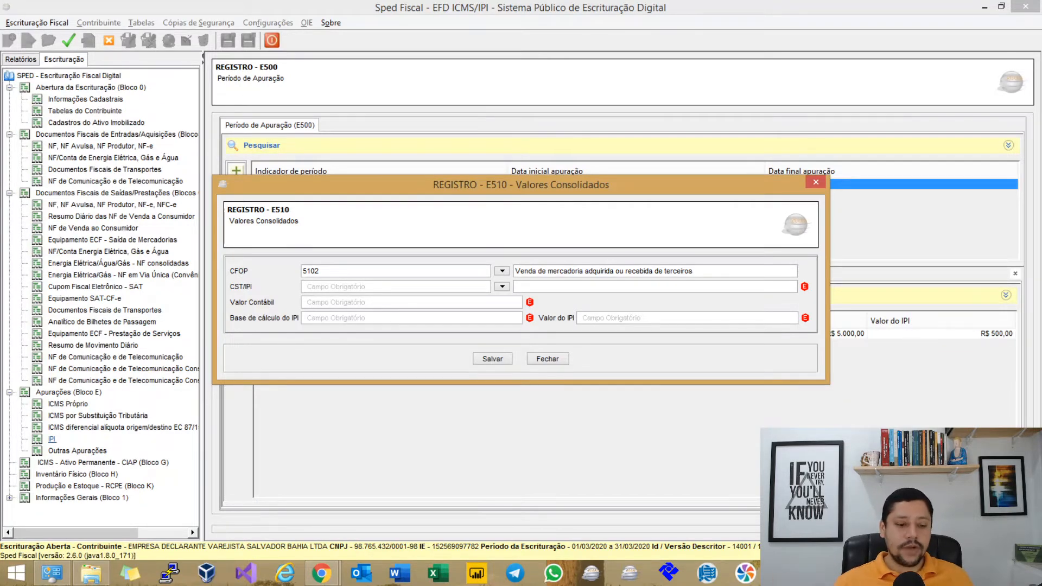
pyautogui.write('50')
pyautogui.press('Tab')
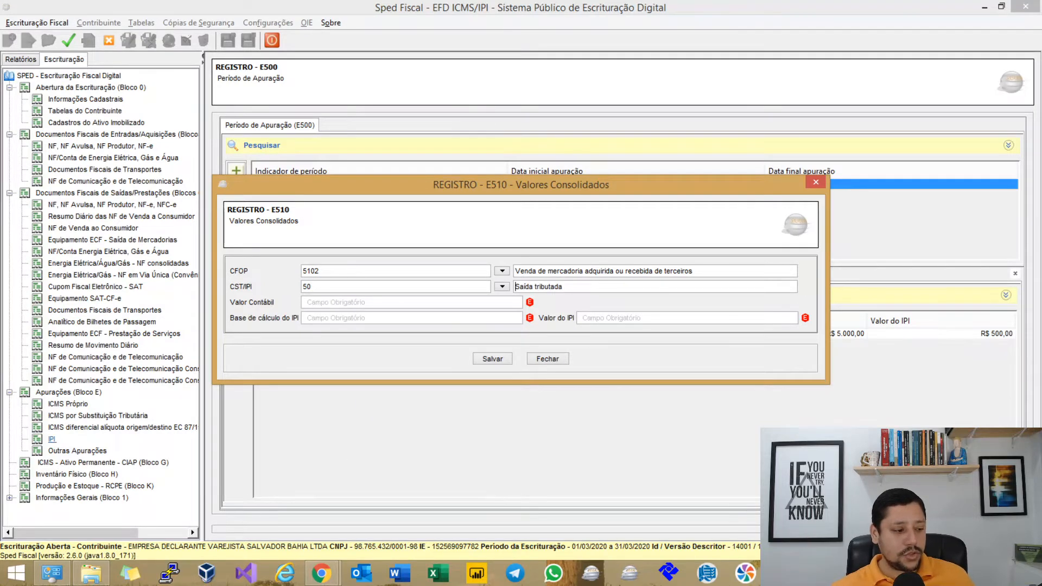
# Enter R$ 10.000,00 as the value and base and R$ 1.000,00 IPI, then save the line.
pyautogui.press('Tab')
pyautogui.write('10000')
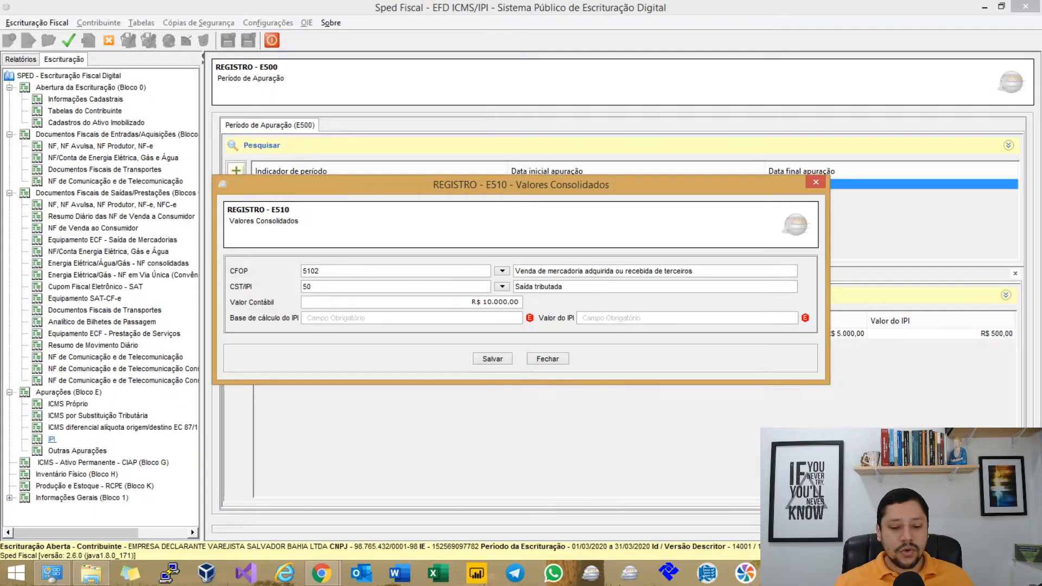
pyautogui.write('10000')
pyautogui.press('Tab')
pyautogui.write('1.000')
pyautogui.press('Tab')
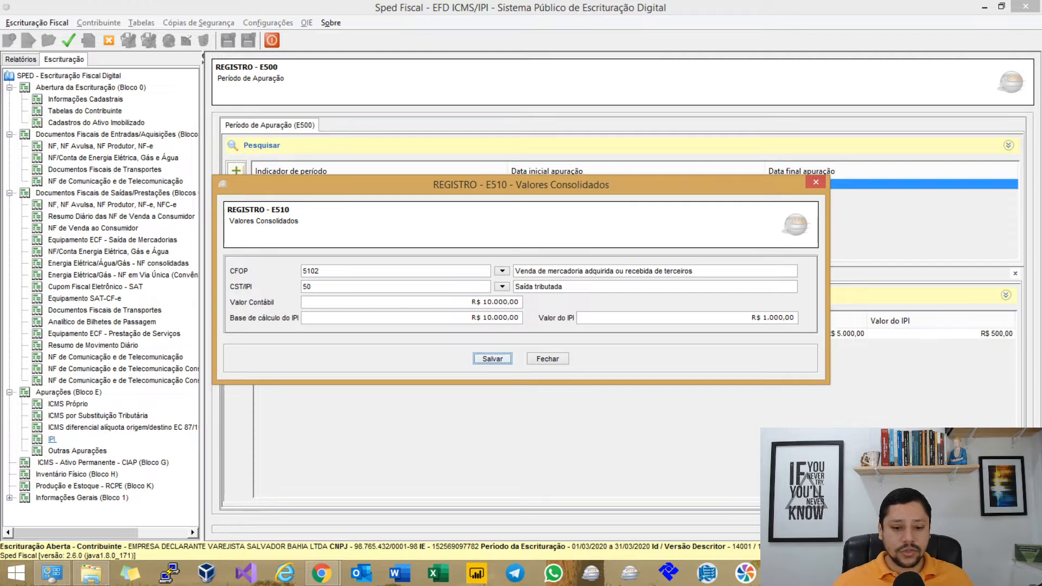
pyautogui.press('Return')
# Edit the E520 IPI assessment to R$ 1.000,00 debits and R$ 500,00 credits, and save it.
pyautogui.click(353, 275)
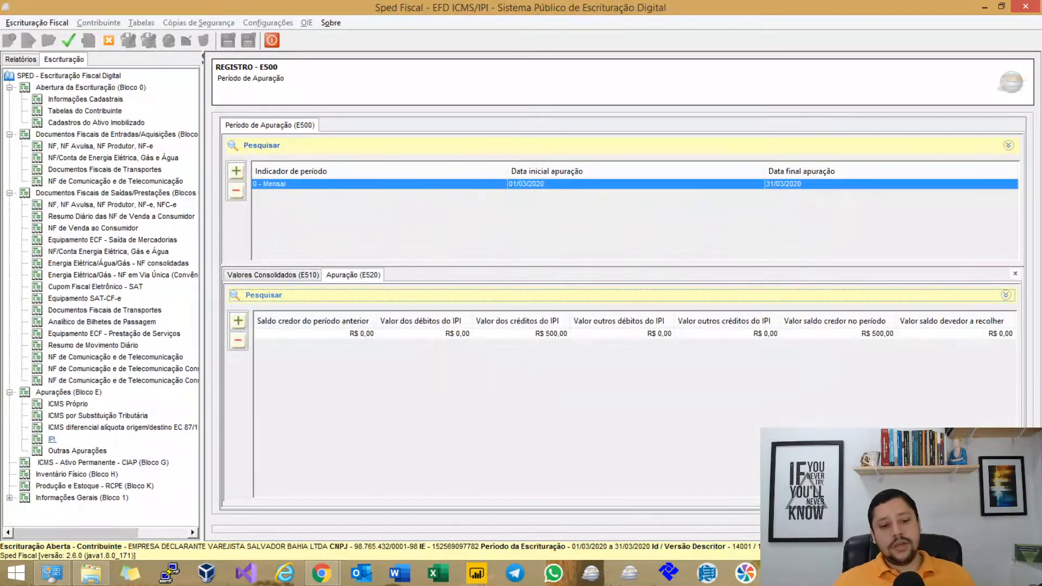
pyautogui.doubleClick(505, 334)
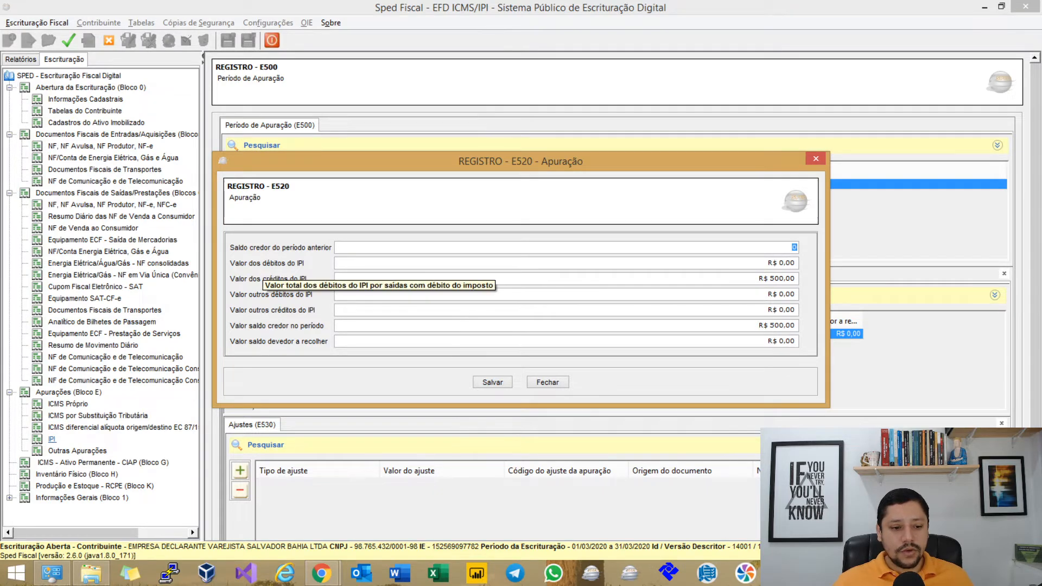
pyautogui.press('Tab')
pyautogui.write('1000')
pyautogui.press('Tab')
pyautogui.press('Tab')
pyautogui.press('Tab')
pyautogui.press('Tab')
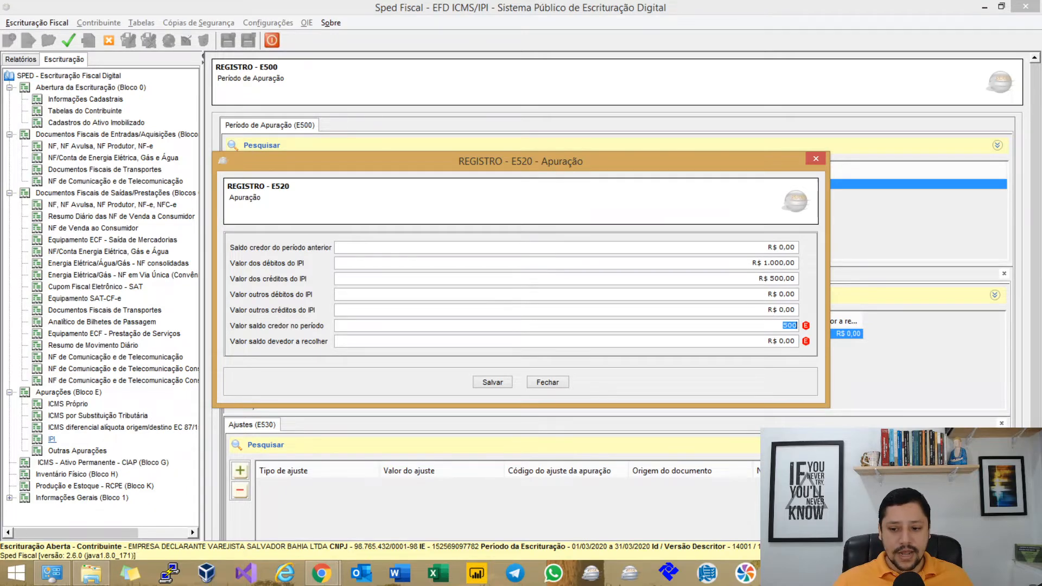
pyautogui.write('0')
pyautogui.press('Tab')
pyautogui.write('500')
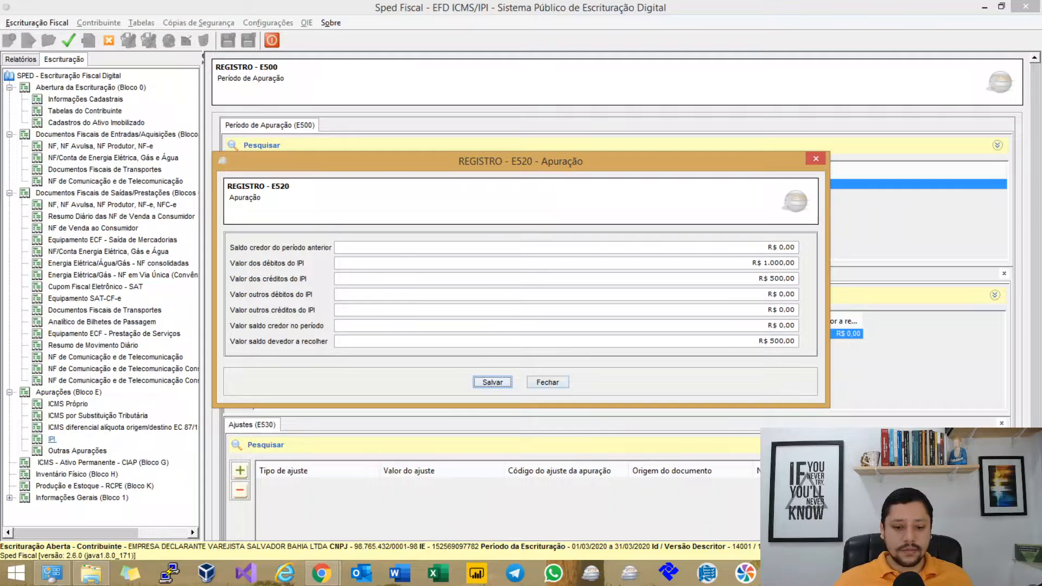
pyautogui.click(492, 382)
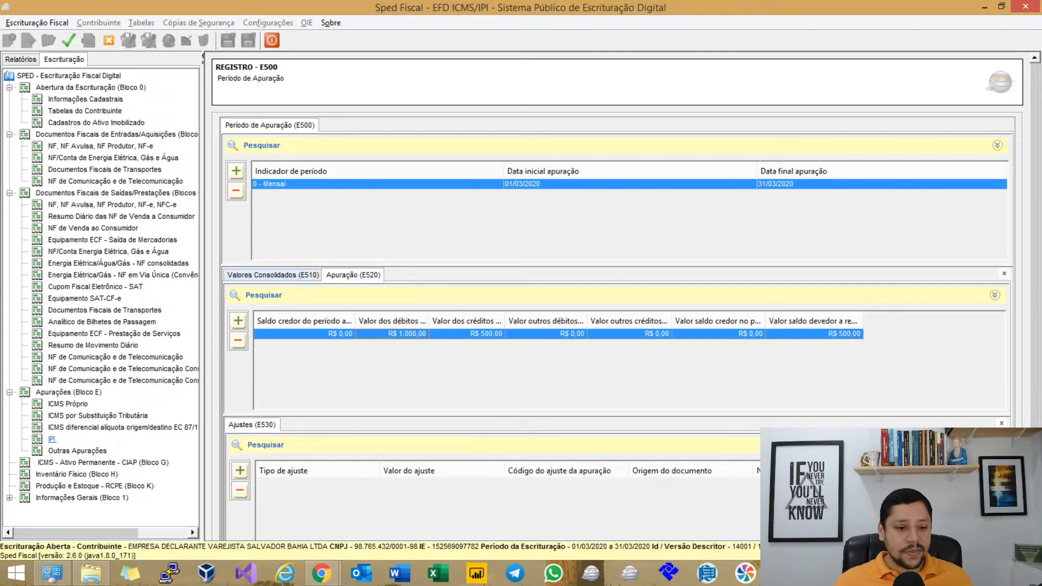
# Change the outgoing NF-e's document total and goods value to R$ 15.000,00 and save.
pyautogui.click(313, 275)
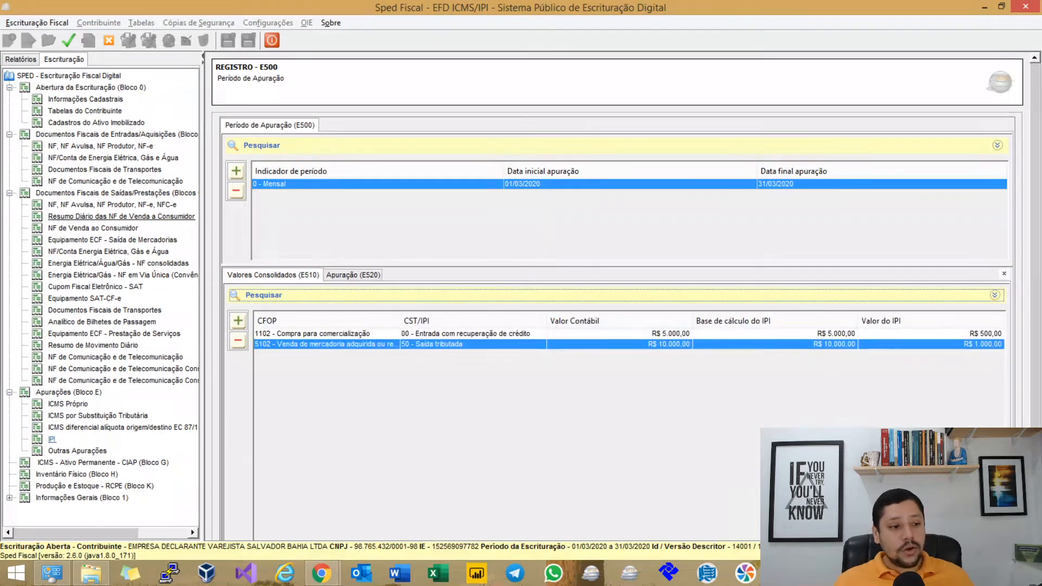
pyautogui.click(113, 204)
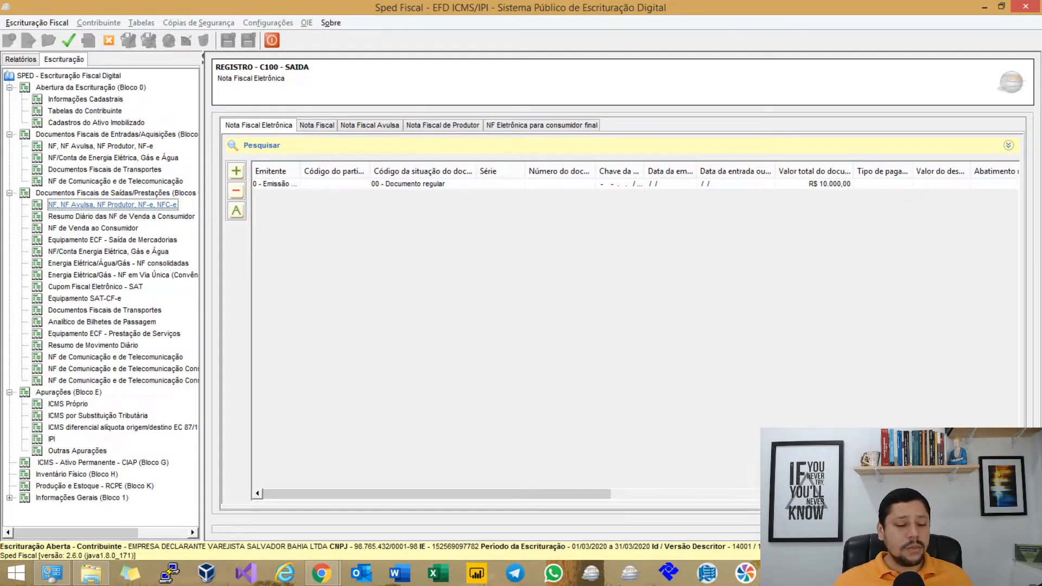
pyautogui.click(423, 184)
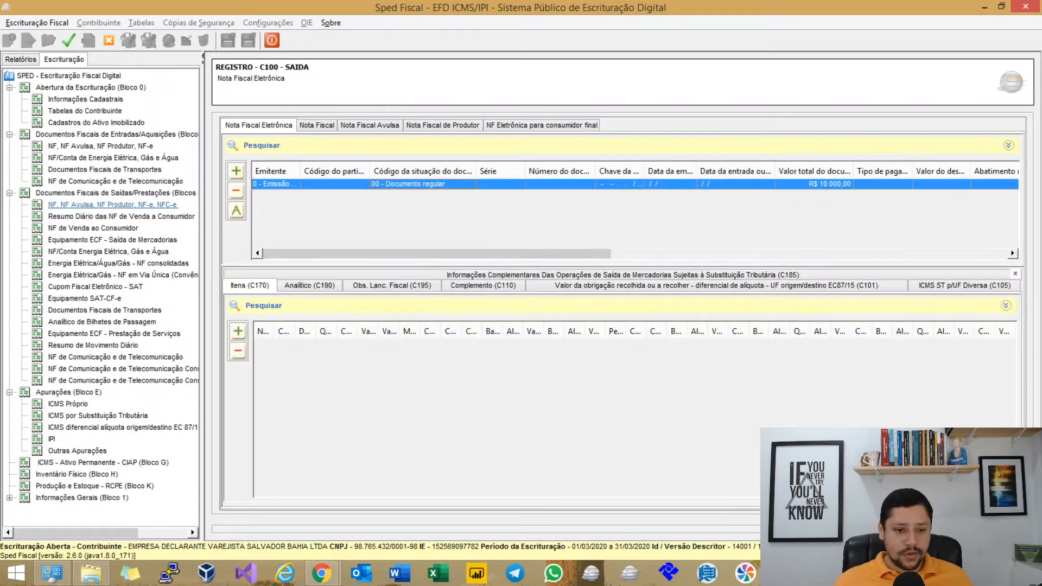
pyautogui.doubleClick(424, 184)
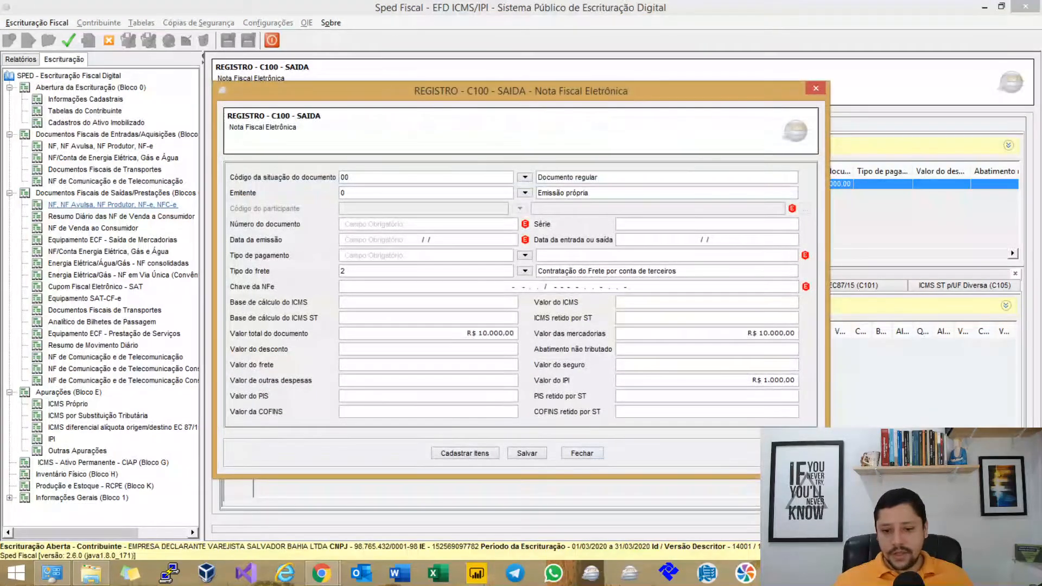
pyautogui.doubleClick(511, 336)
pyautogui.write('15000')
pyautogui.press('Tab')
pyautogui.write('15.000')
pyautogui.press('Tab')
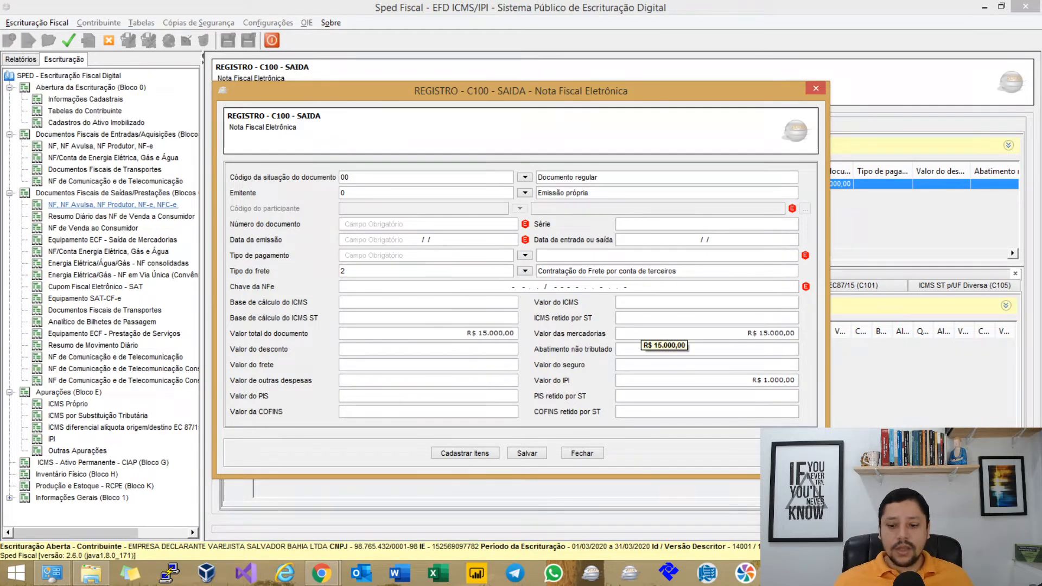
pyautogui.click(540, 455)
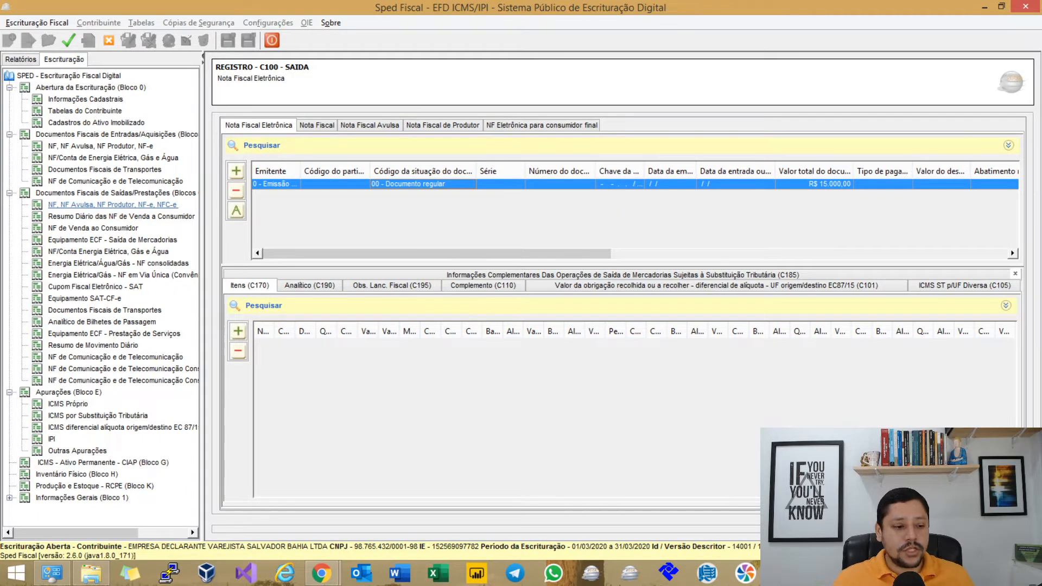
# Open the March 2020 monthly IPI period to list its E510 lines for CFOP 1102 and 5102.
pyautogui.click(52, 440)
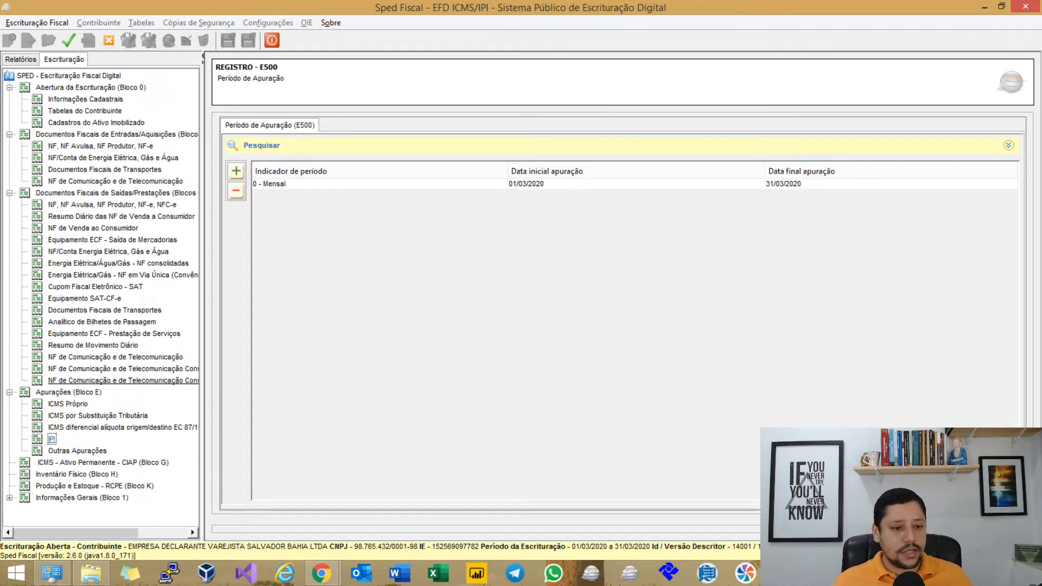
pyautogui.click(287, 184)
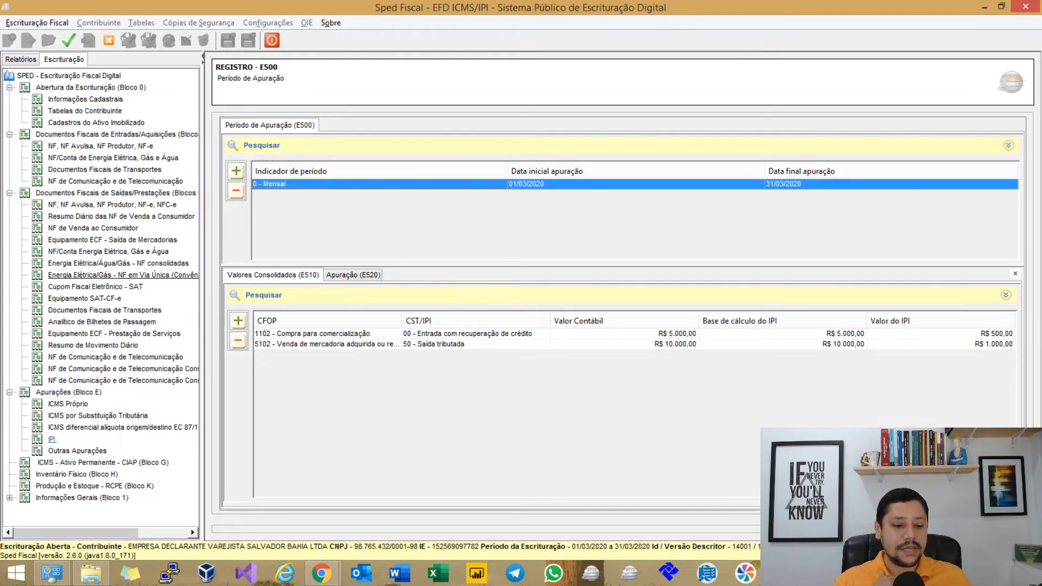
pyautogui.click(321, 573)
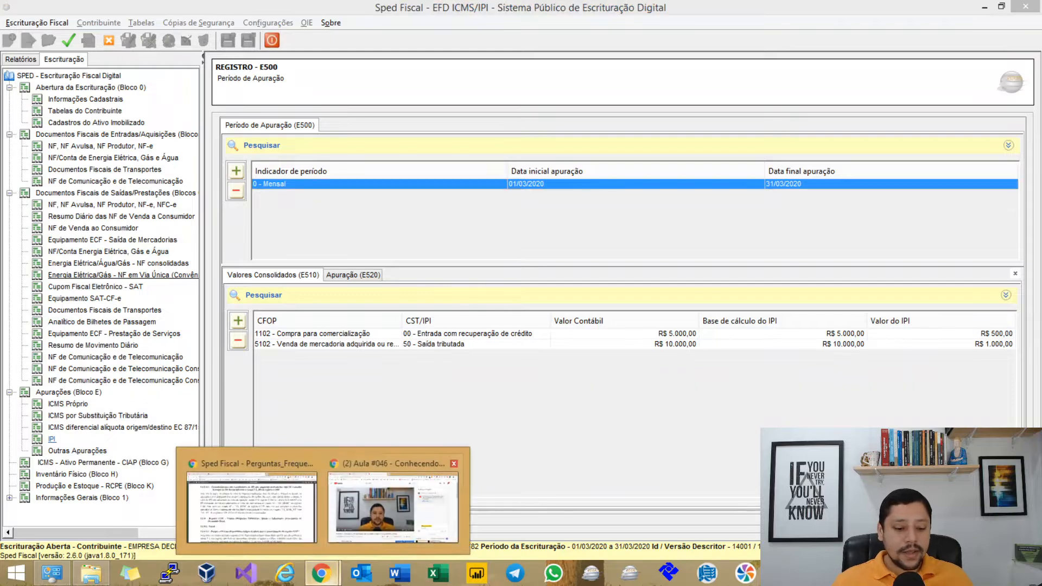
# Highlight CST_IPI codes 50 and 51 in the IN RFB 932 table, then return to the AJUSTE SINIEF 7/01 tab.
pyautogui.click(394, 502)
pyautogui.hotkey('ctrl', 'shift', 'Tab')
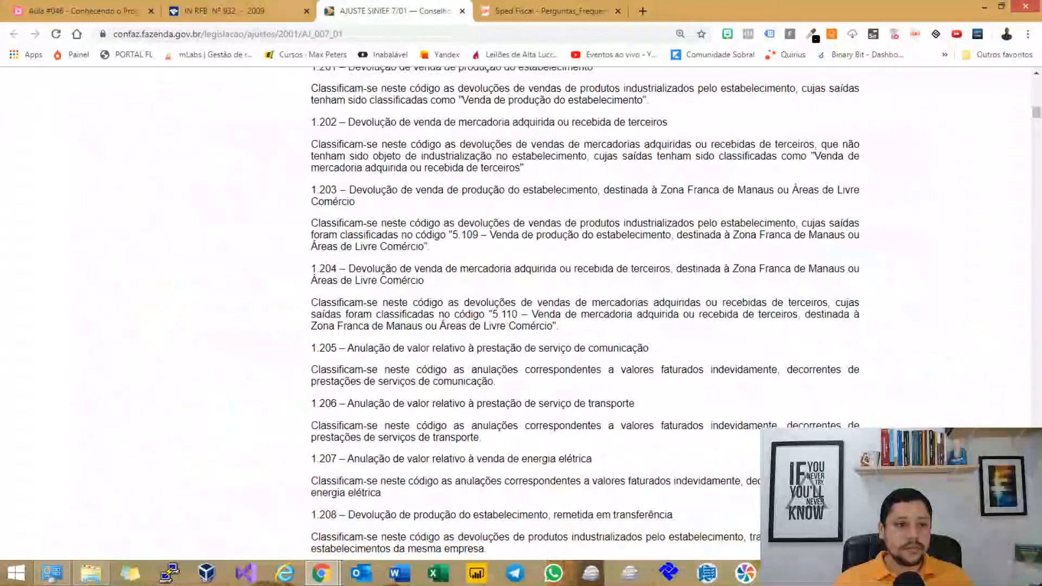
pyautogui.hotkey('ctrl', 'shift', 'Tab')
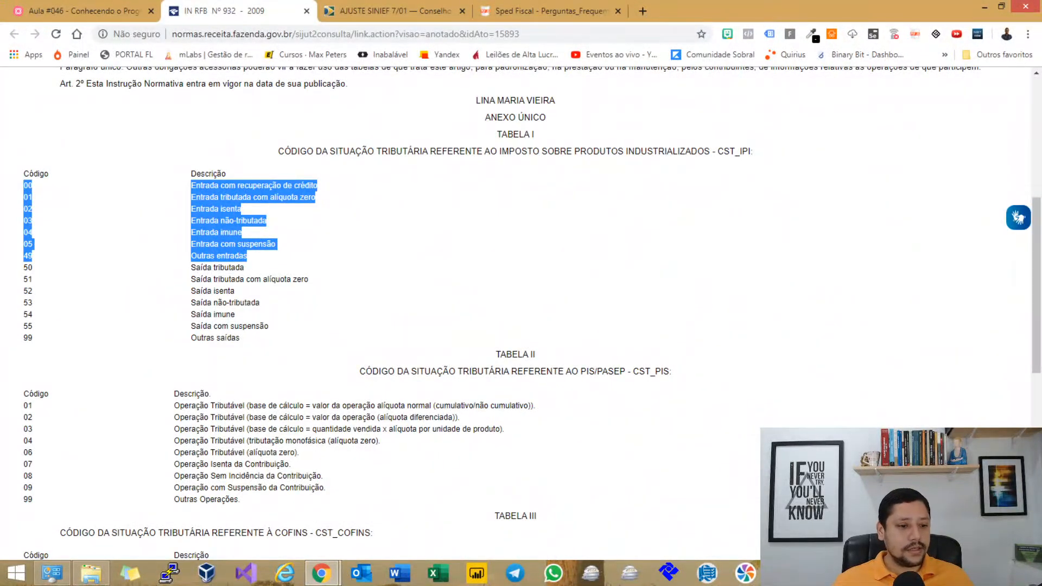
pyautogui.click(391, 244)
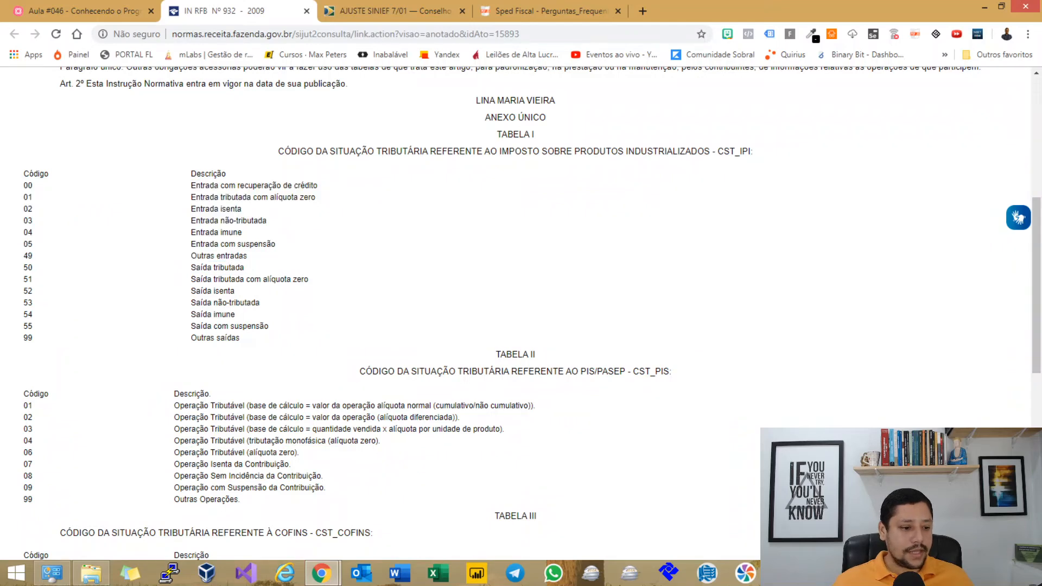
pyautogui.moveTo(22, 267); pyautogui.dragTo(244, 268)
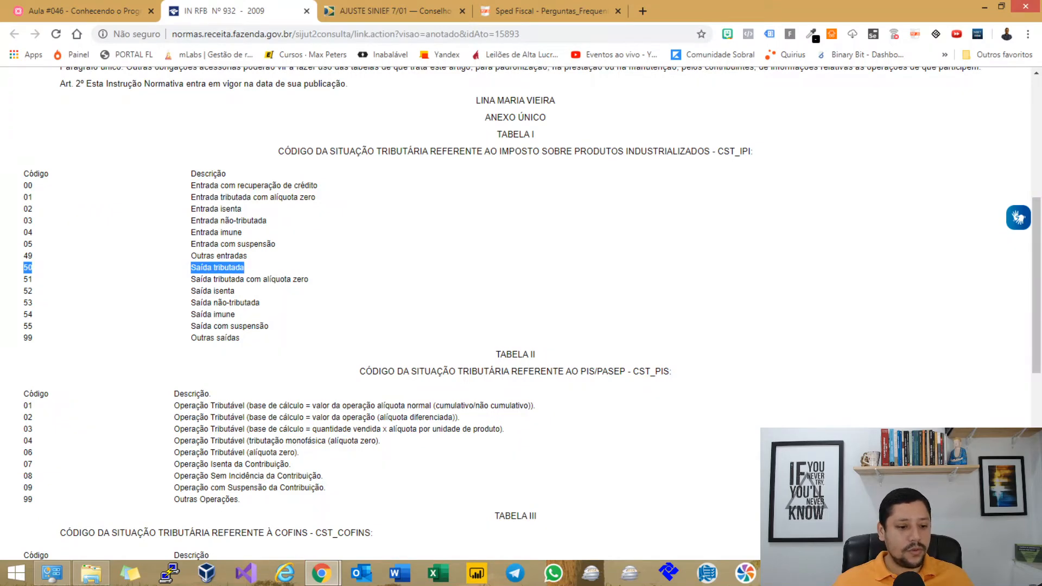
pyautogui.click(325, 267)
pyautogui.moveTo(27, 279); pyautogui.dragTo(268, 326)
pyautogui.click(322, 327)
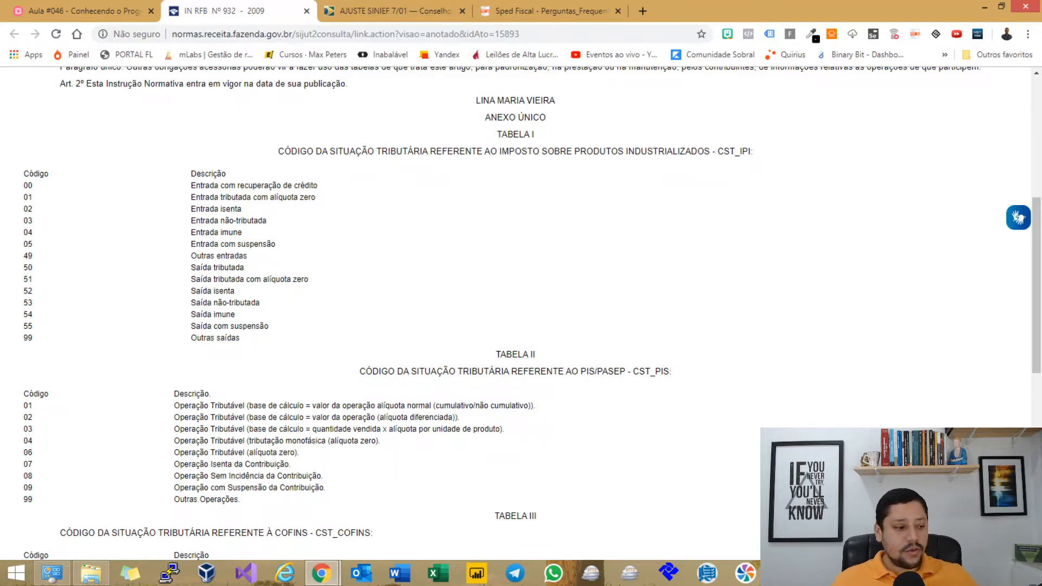
pyautogui.click(407, 11)
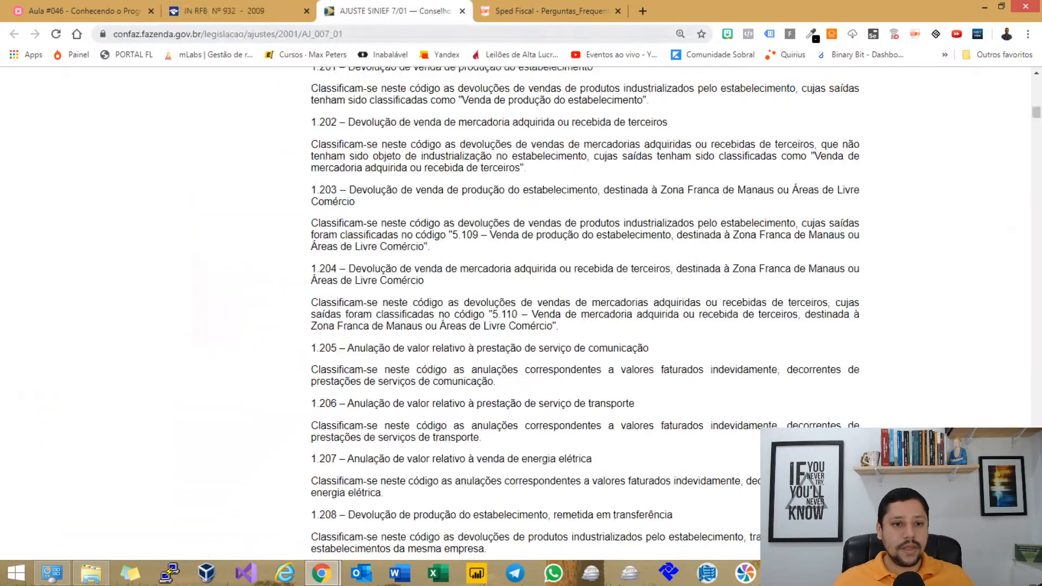
pyautogui.click(413, 34)
# Search the web for 'tipi' and open the Receita Federal TIPI PDF fitted to page width.
pyautogui.write('tipi')
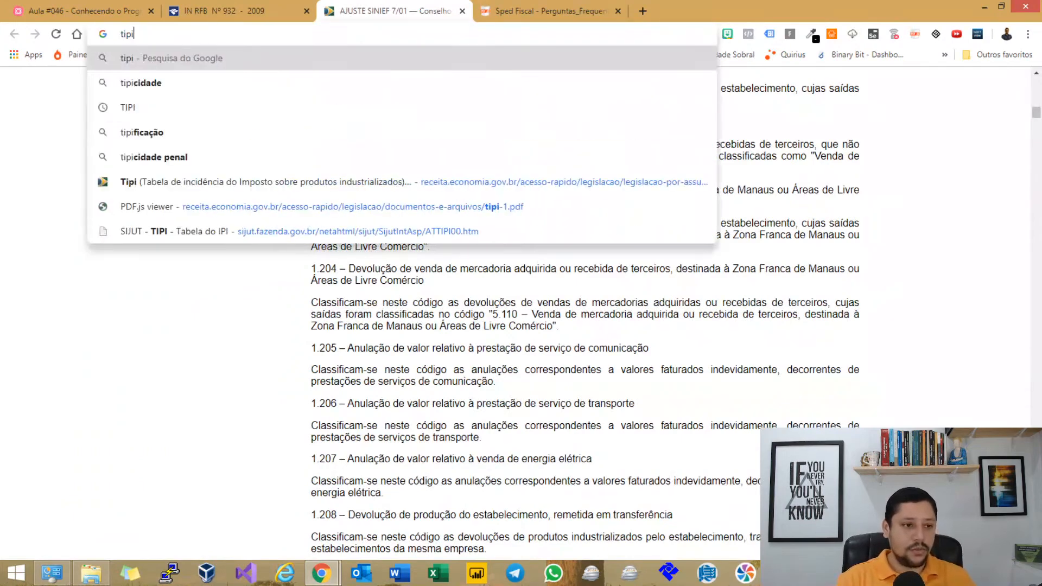
pyautogui.press('Return')
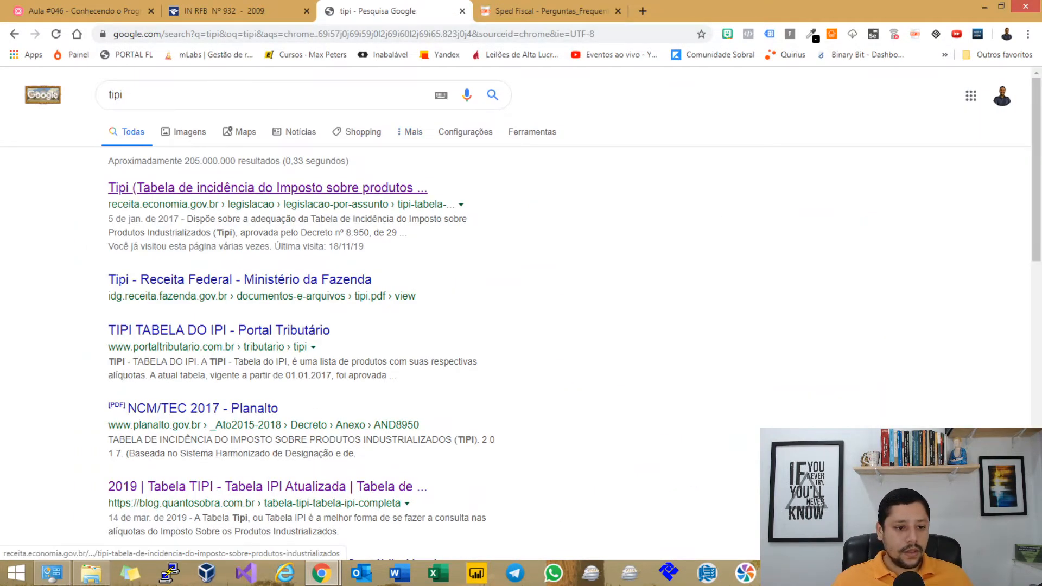
pyautogui.click(261, 187)
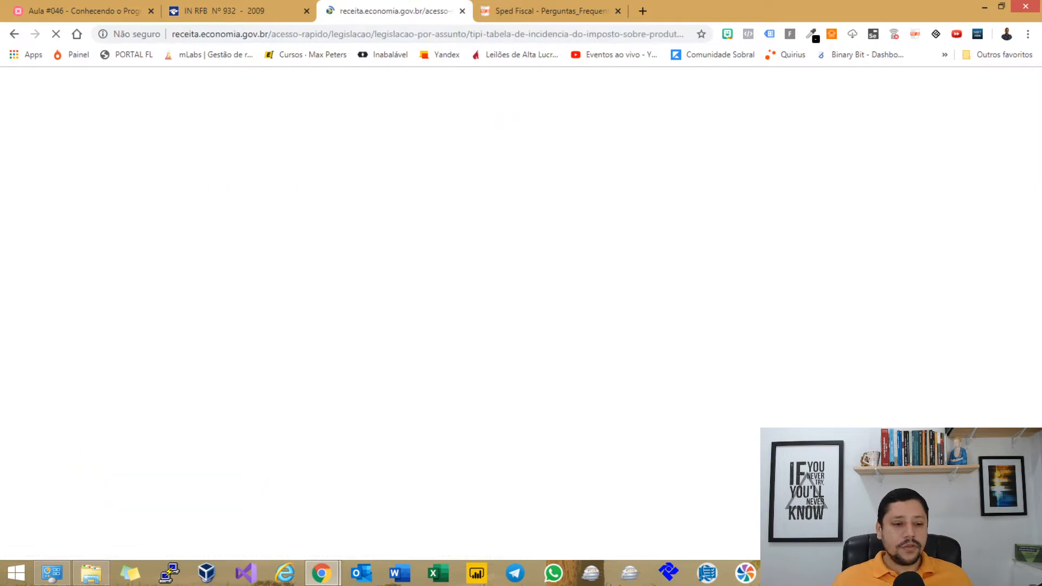
pyautogui.scroll(-3, 717, 258)
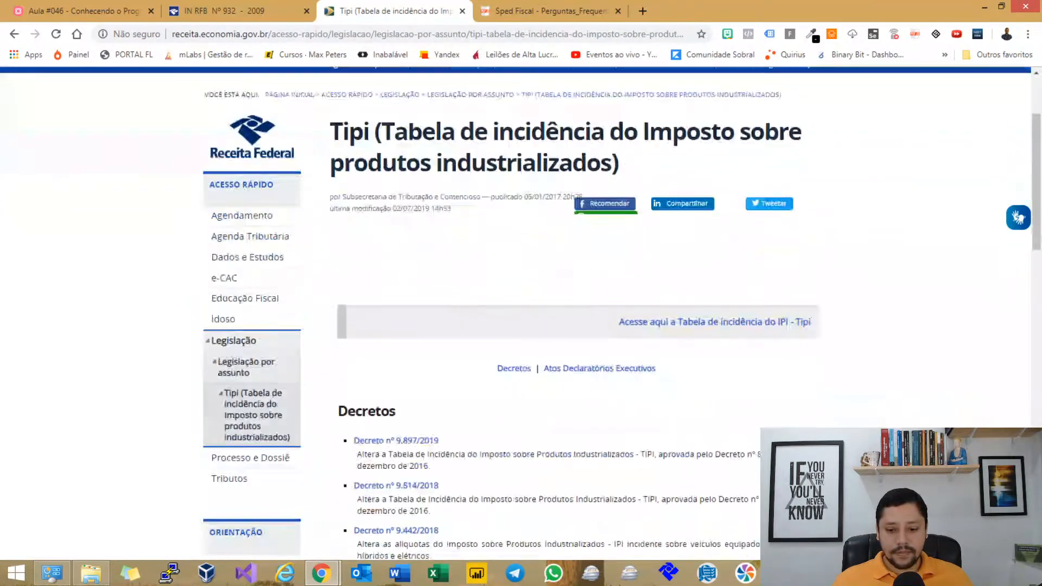
pyautogui.click(714, 258)
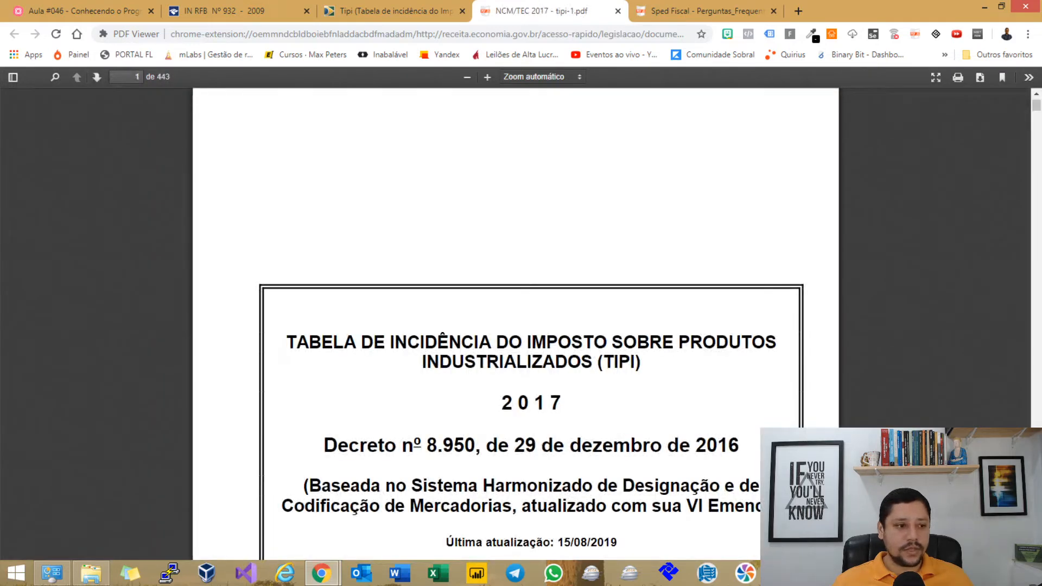
pyautogui.click(541, 77)
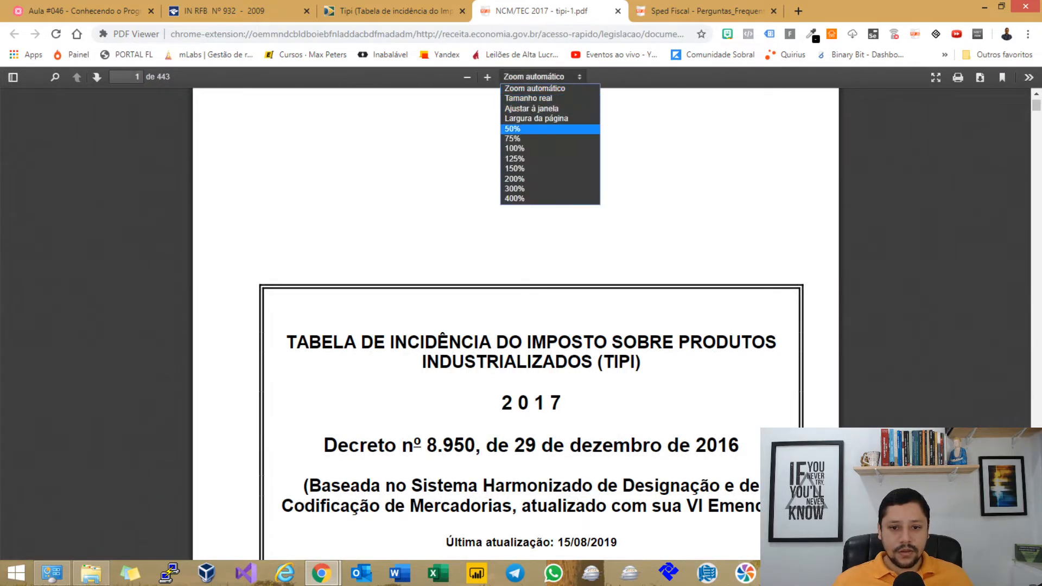
pyautogui.click(536, 118)
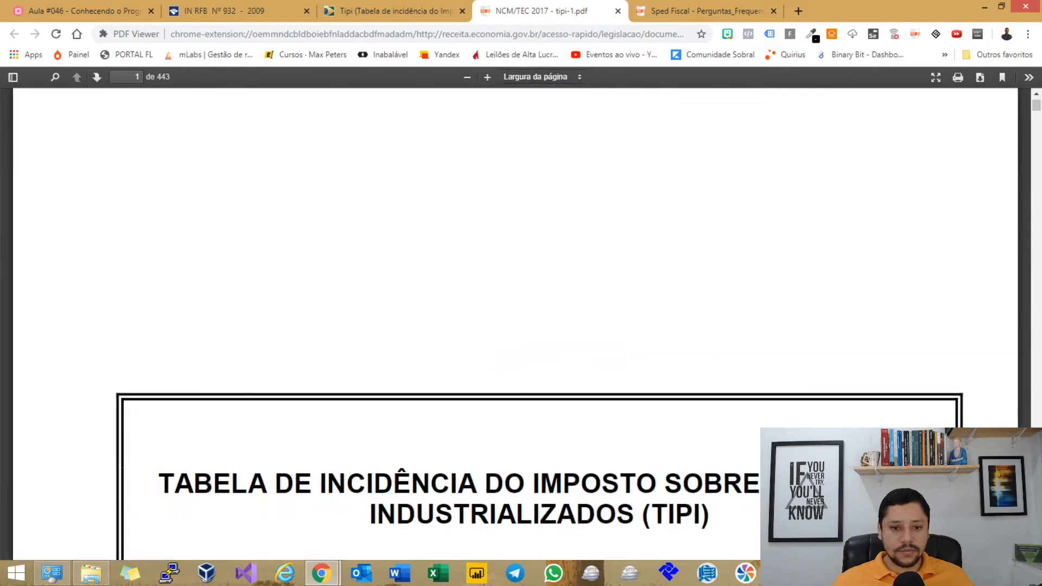
# Find NCM 2106.90 in the TIPI PDF.
pyautogui.scroll(-6, 515, 325)
pyautogui.hotkey('ctrl', 'f')
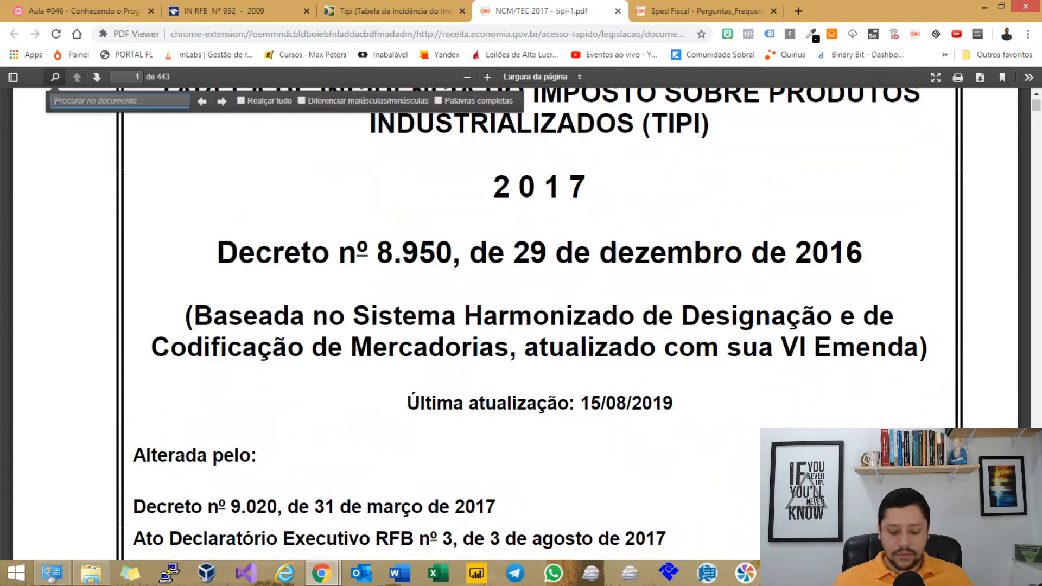
pyautogui.write('2106.9')
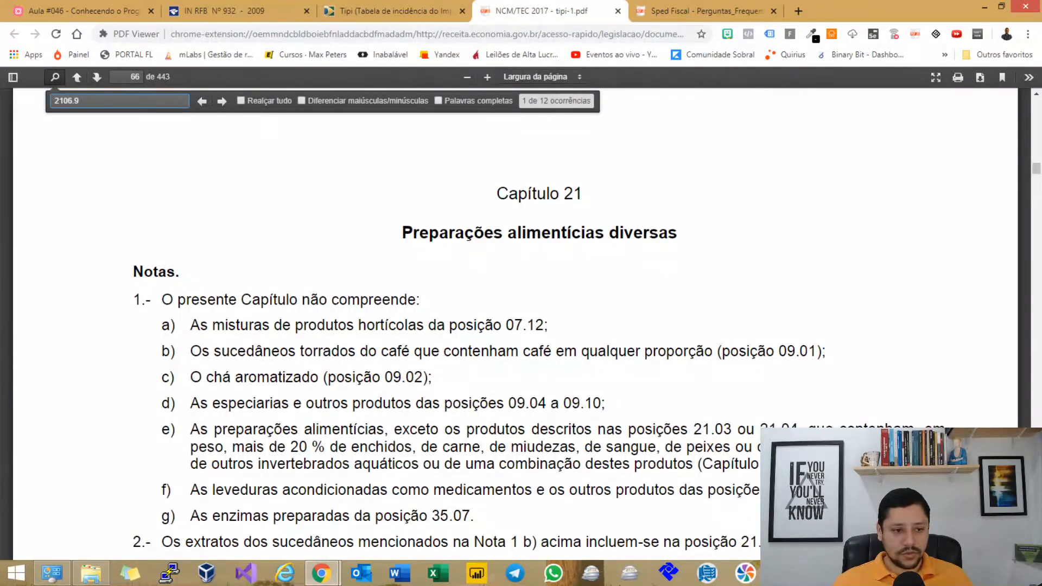
pyautogui.scroll(-8, 521, 272)
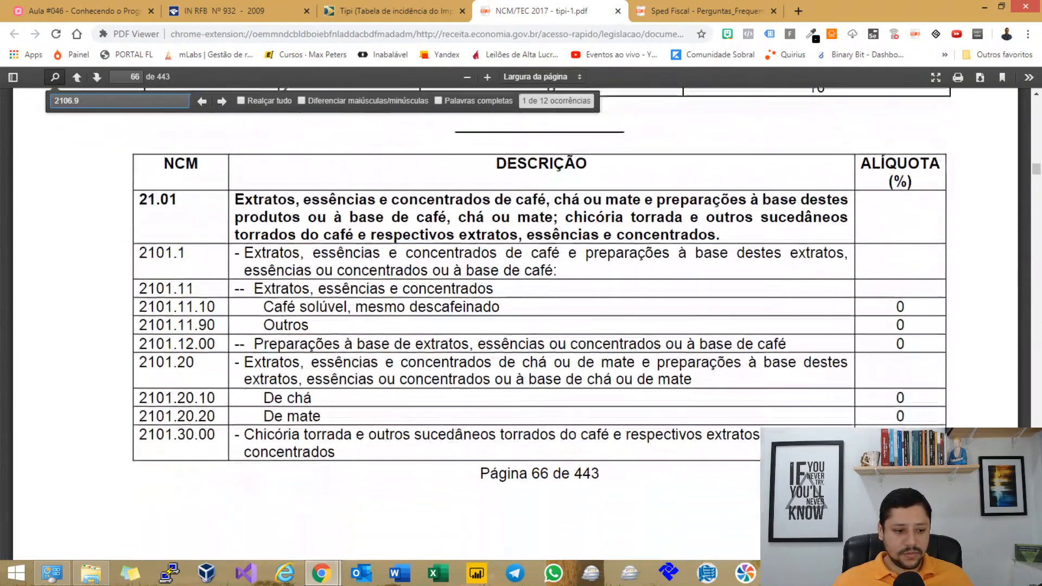
pyautogui.scroll(-4, 521, 271)
pyautogui.write('0')
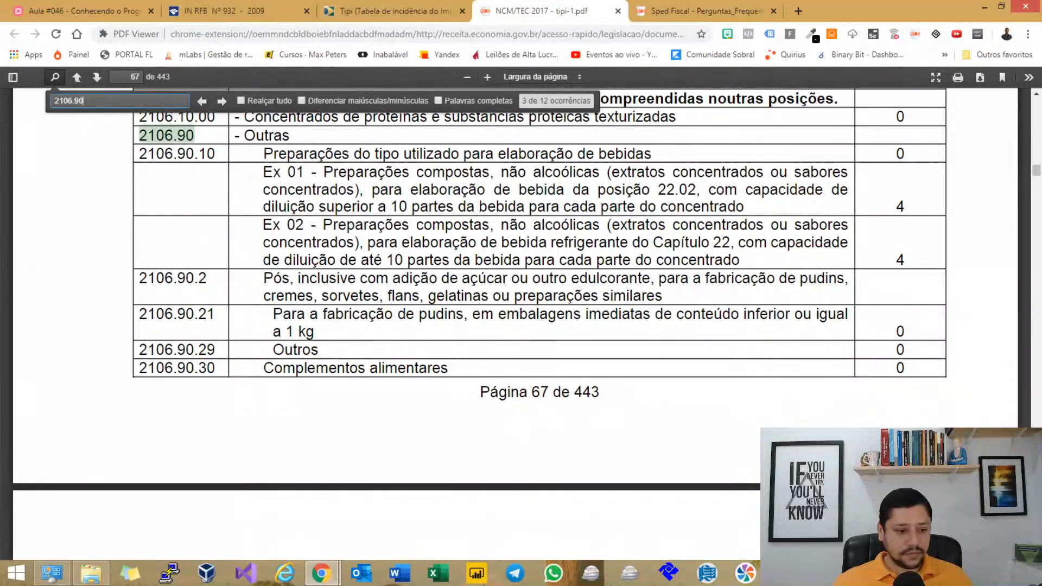
pyautogui.scroll(5, 521, 326)
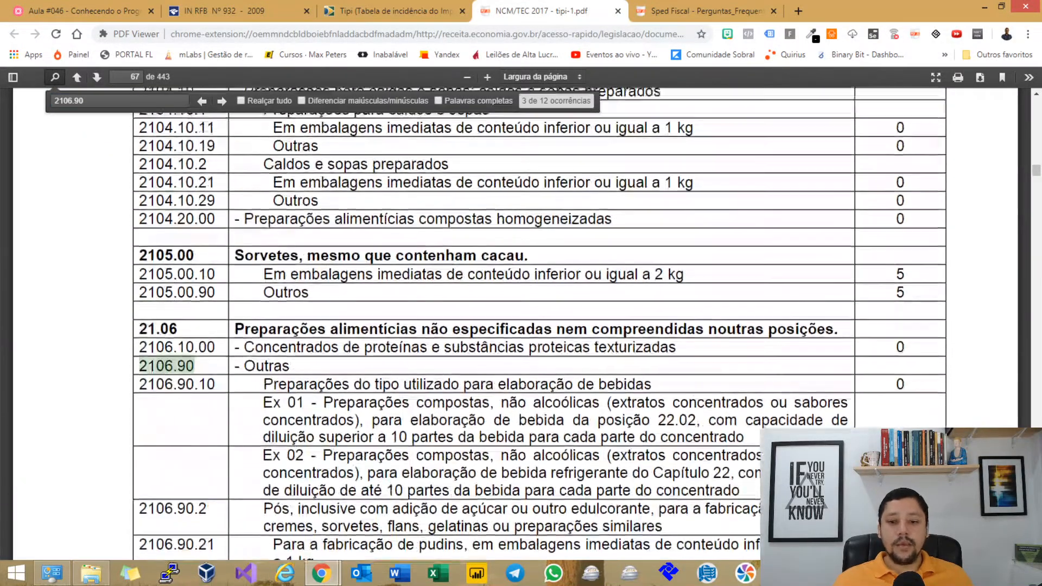
pyautogui.scroll(4, 521, 325)
pyautogui.scroll(-2, 521, 326)
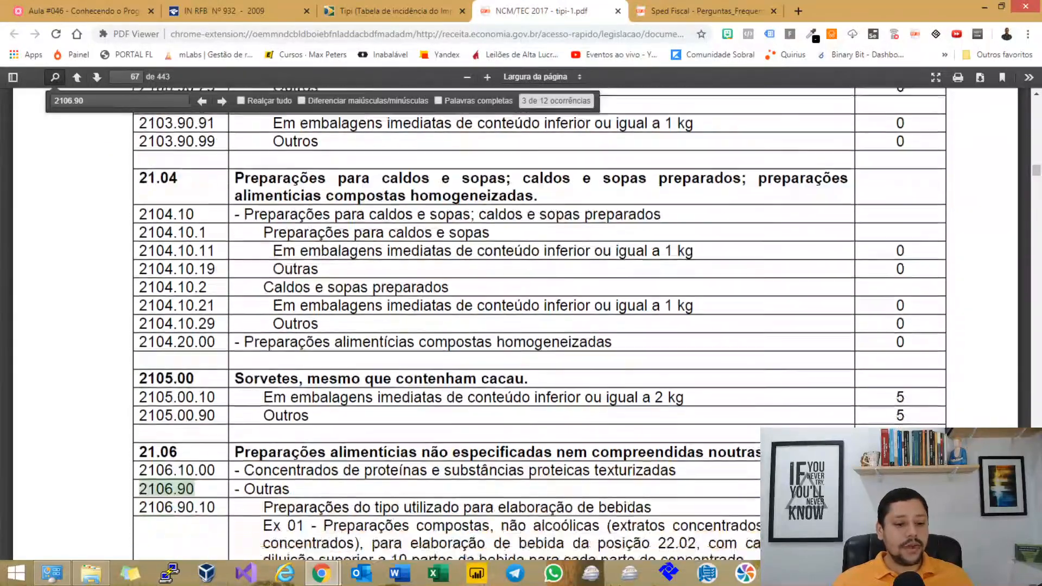
pyautogui.scroll(-3, 521, 326)
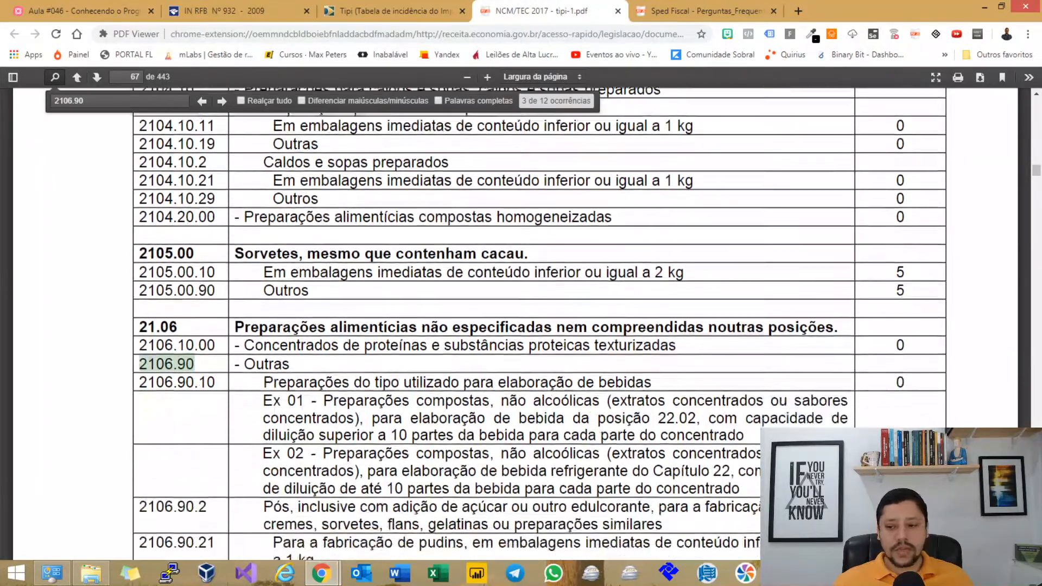
pyautogui.scroll(1, 521, 326)
pyautogui.scroll(15, 521, 326)
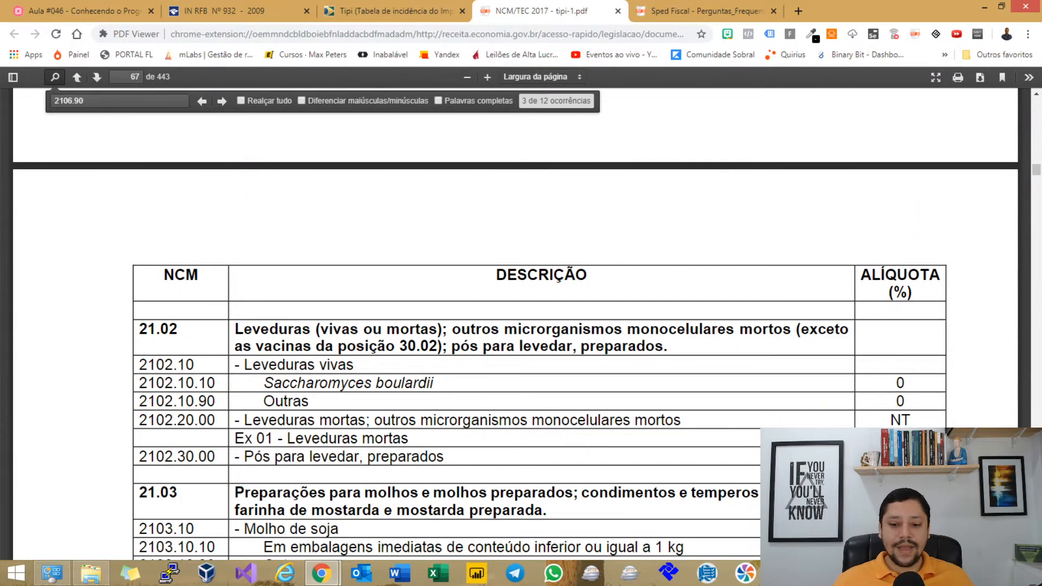
pyautogui.scroll(-3, 521, 325)
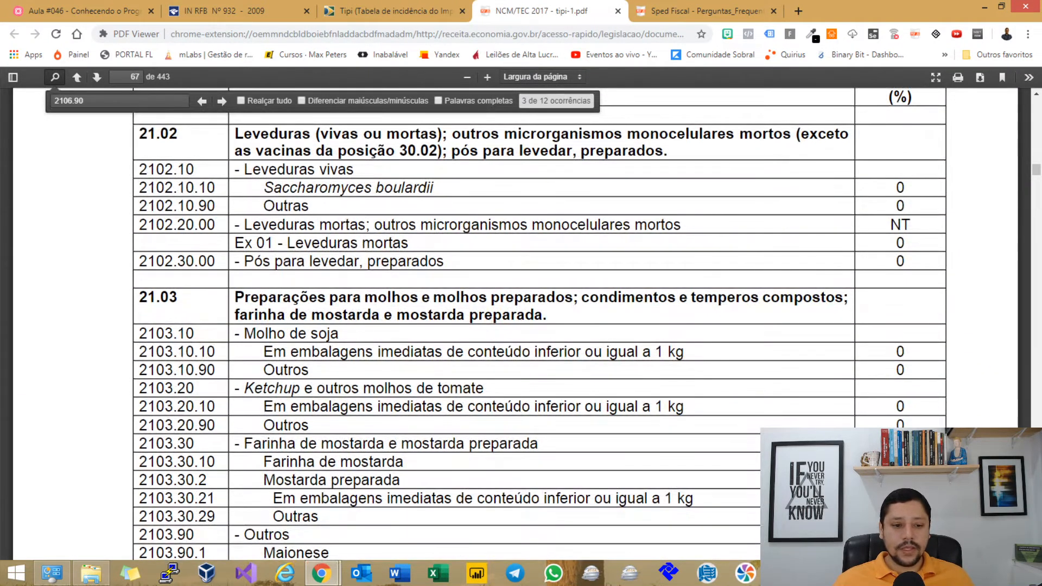
pyautogui.moveTo(896, 261)
pyautogui.mouseDown()
pyautogui.moveTo(917, 261)
pyautogui.moveTo(896, 261)
pyautogui.moveTo(917, 262)
pyautogui.moveTo(905, 261)
pyautogui.mouseUp()
# Return to Chrome's IN RFB Nº 932 - 2009 tab.
pyautogui.hotkey('alt', 'Tab')
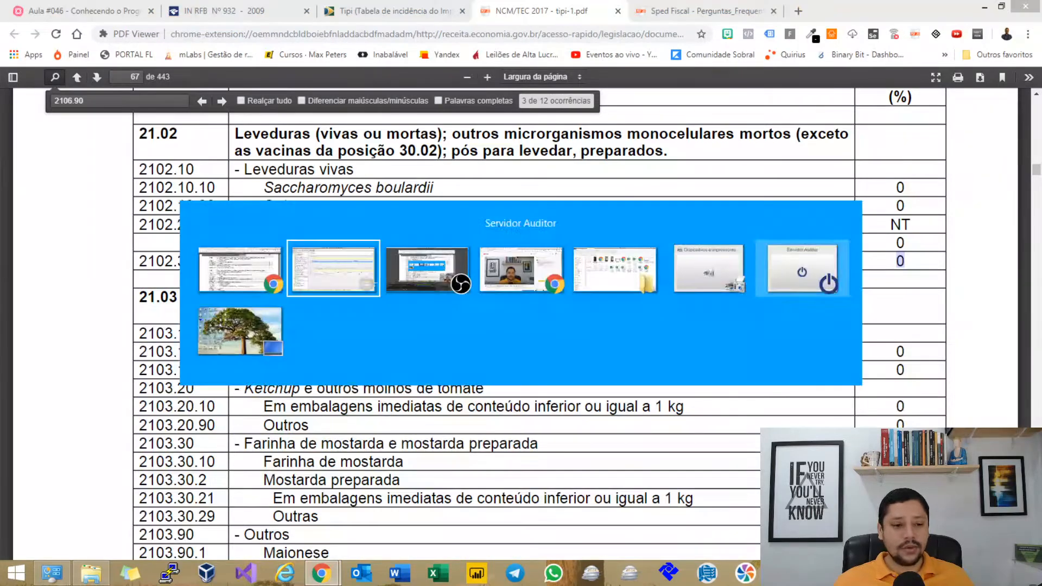
pyautogui.hotkey('alt', 'Tab')
pyautogui.click(237, 11)
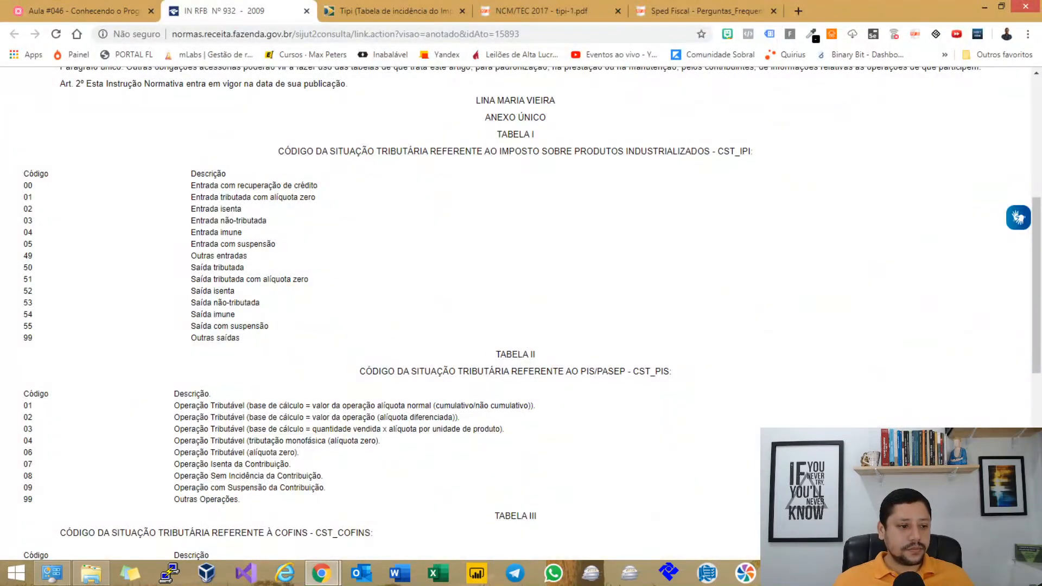
# Highlight CST 51 and compare it with the TIPI PDF's 2102.20.00 row and its NT rate.
pyautogui.moveTo(24, 279); pyautogui.dragTo(309, 280)
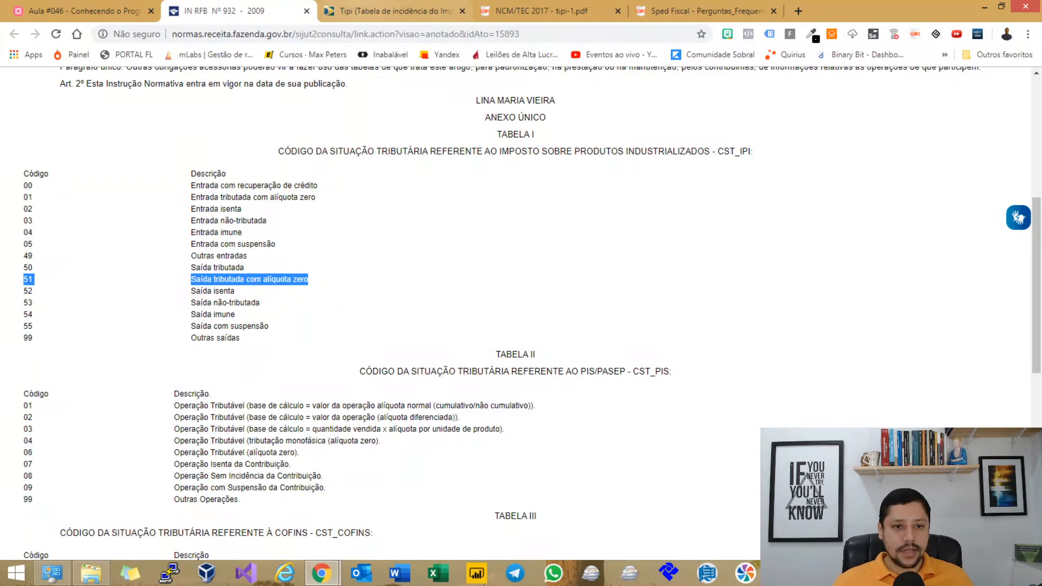
pyautogui.click(388, 11)
pyautogui.click(540, 11)
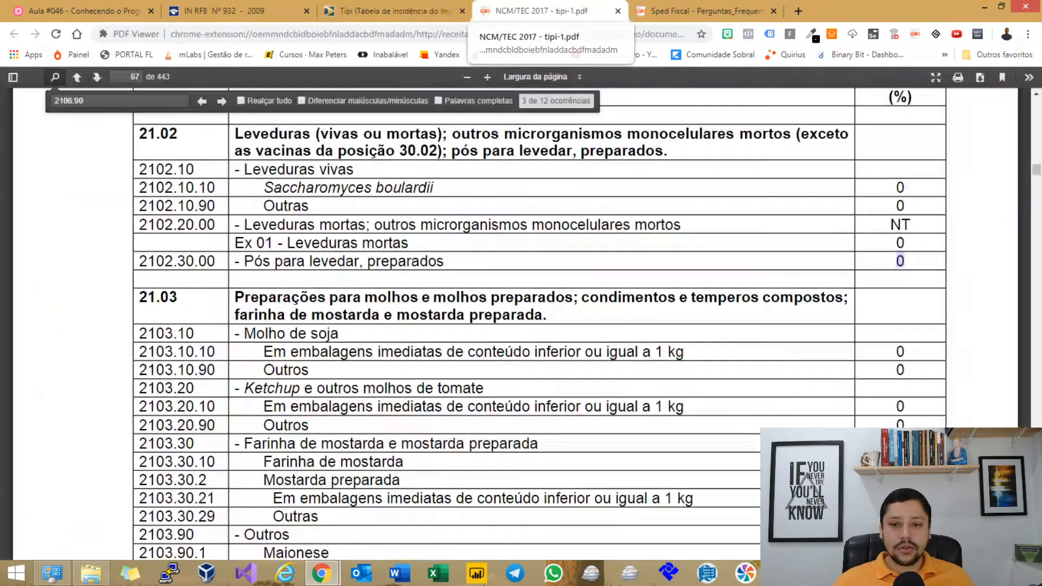
pyautogui.moveTo(913, 224); pyautogui.dragTo(139, 224)
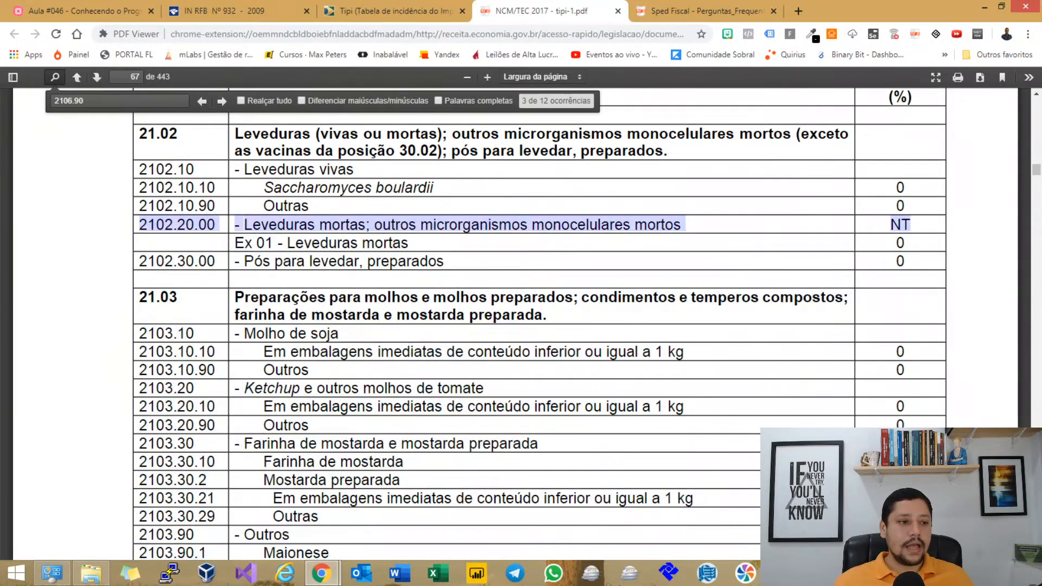
pyautogui.click(228, 11)
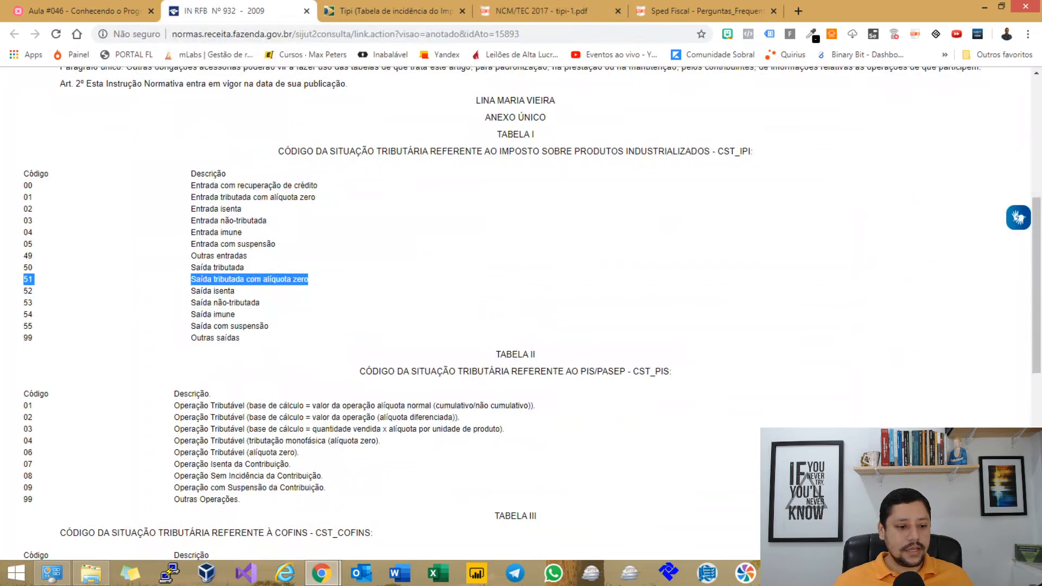
# Review CST codes 52 to 55 in the IN RFB 932 table, then return to Sped Fiscal's E500 page.
pyautogui.moveTo(260, 302); pyautogui.dragTo(23, 302)
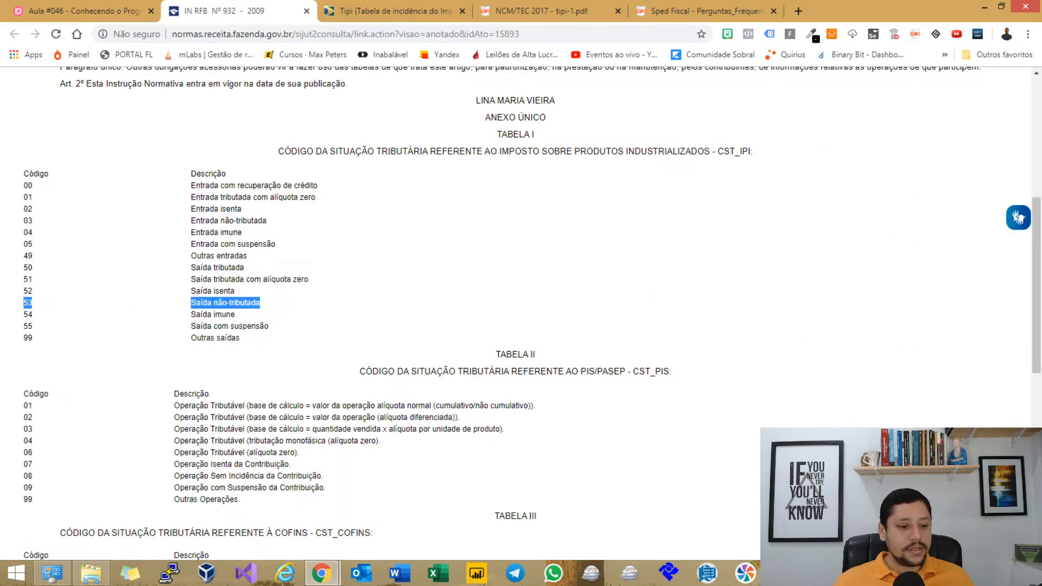
pyautogui.moveTo(235, 291); pyautogui.dragTo(23, 291)
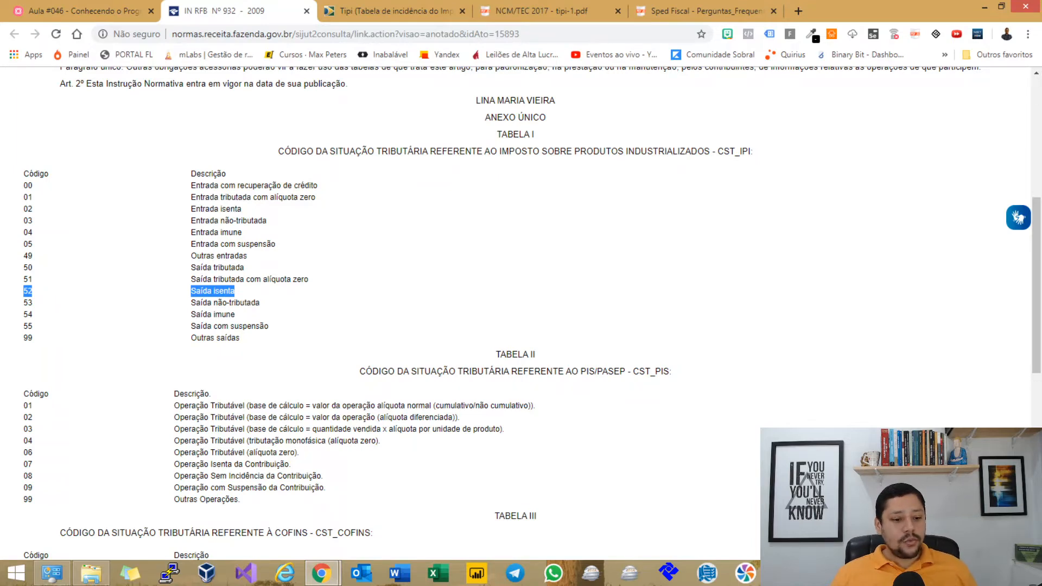
pyautogui.moveTo(235, 314); pyautogui.dragTo(190, 314)
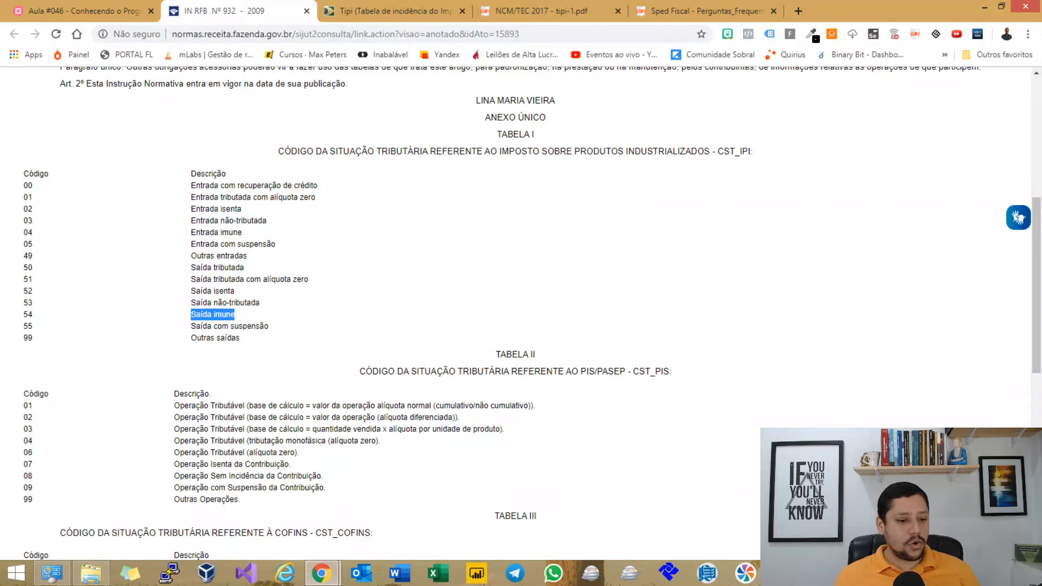
pyautogui.moveTo(269, 327); pyautogui.dragTo(23, 327)
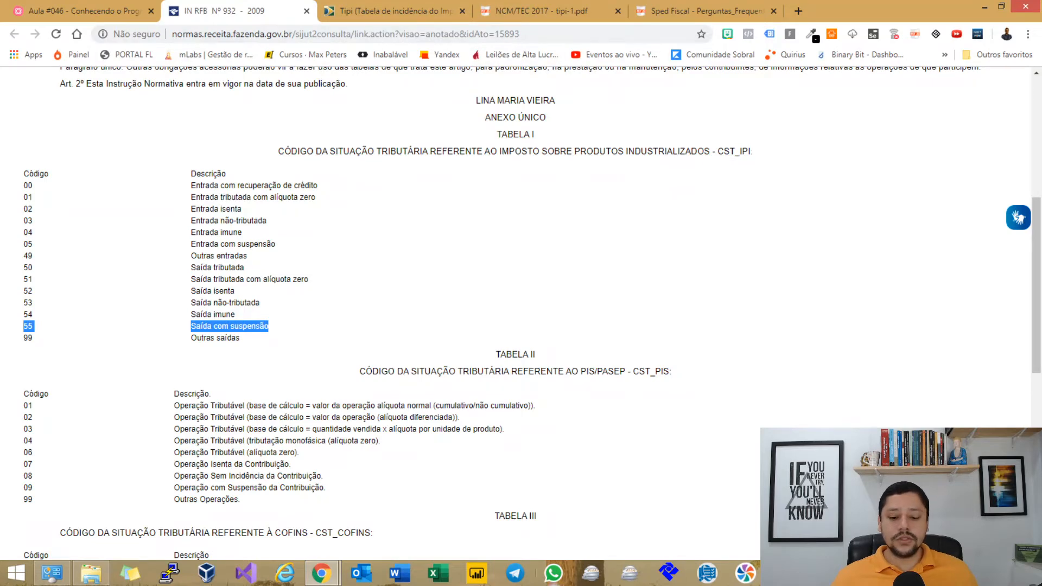
pyautogui.click(784, 581)
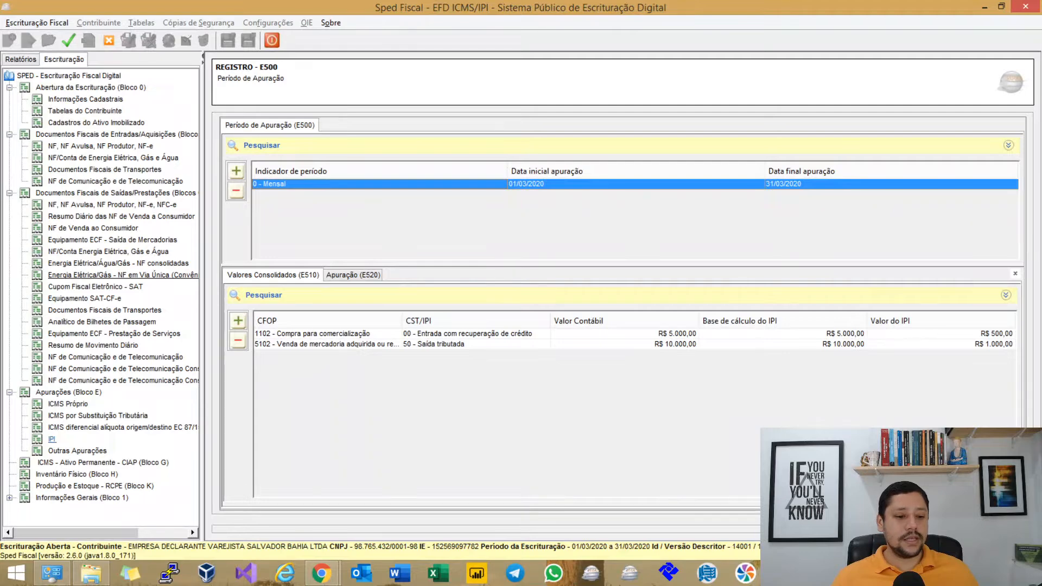
# Start a new E510 entry, check the CST/IPI code list, and move the form up to reveal existing lines.
pyautogui.click(238, 321)
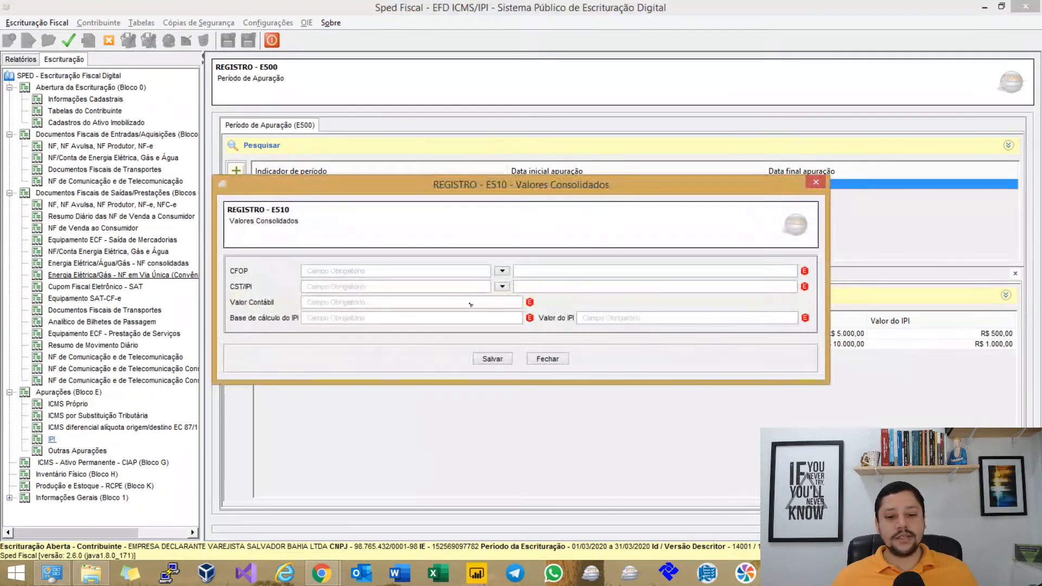
pyautogui.click(502, 286)
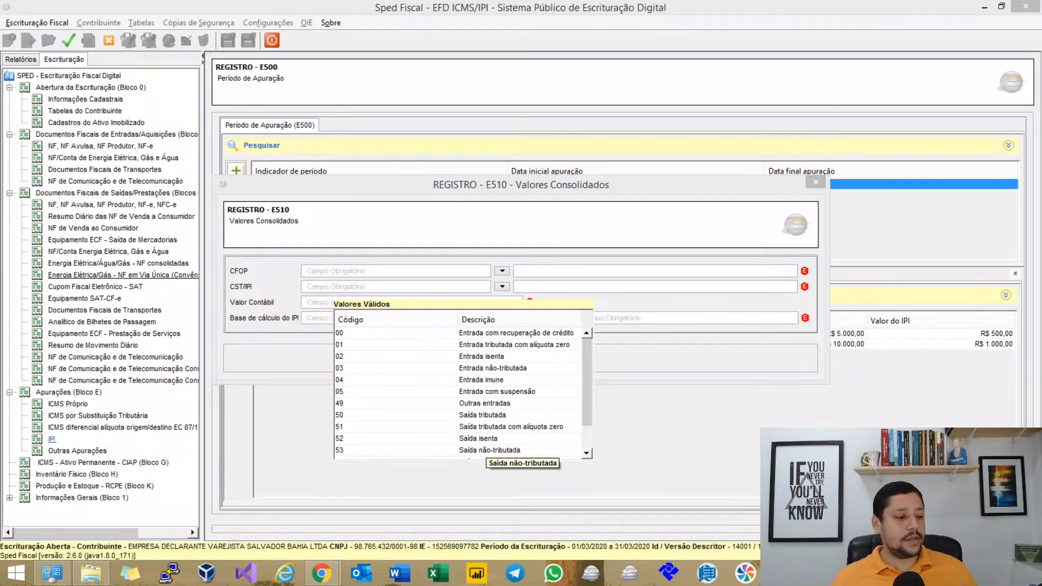
pyautogui.click(502, 286)
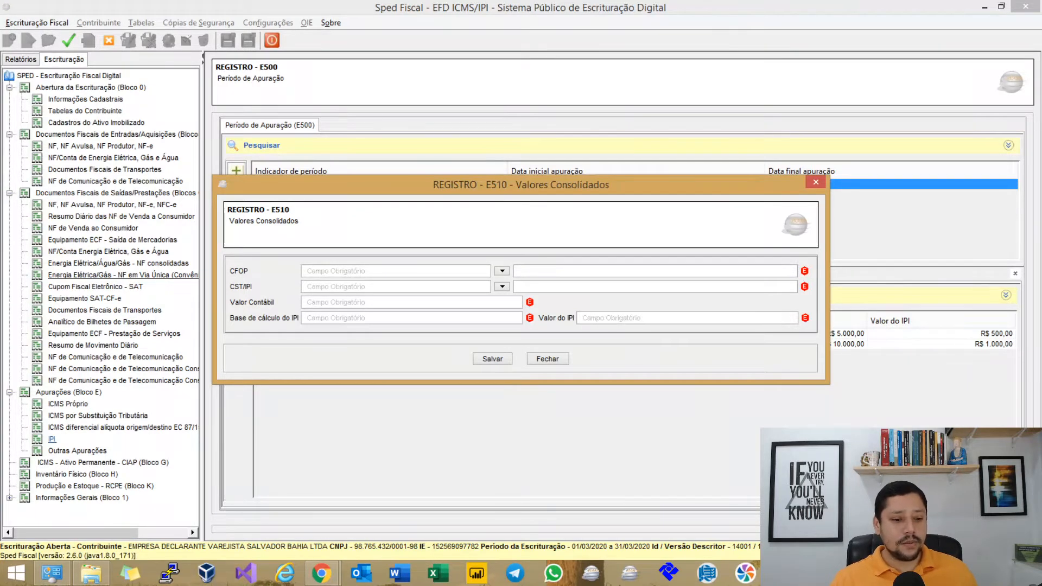
pyautogui.moveTo(521, 185); pyautogui.dragTo(576, 148)
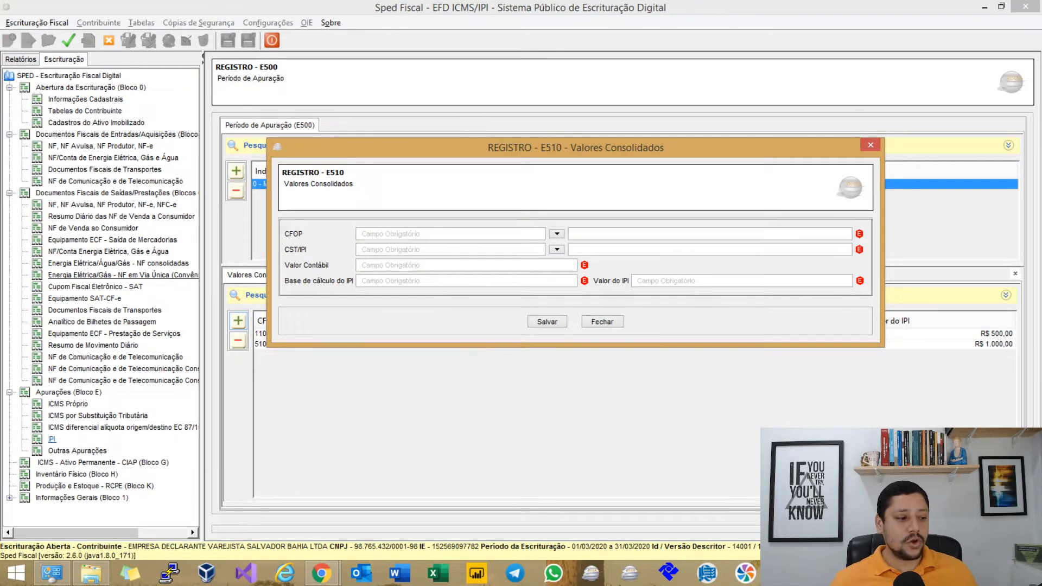
pyautogui.moveTo(576, 147); pyautogui.dragTo(576, 57)
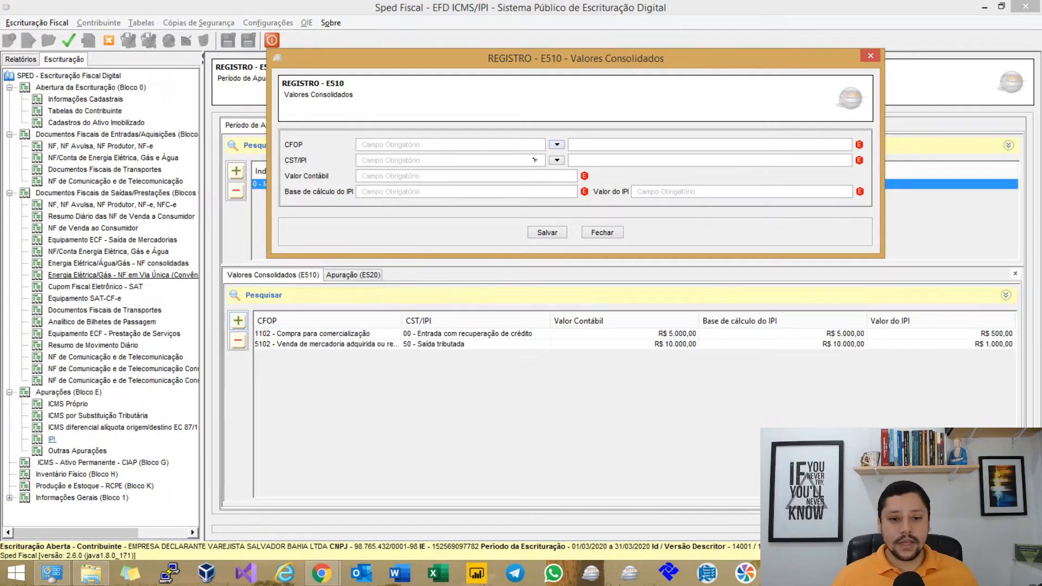
# Enter CFOP 5102 and set CST/IPI to 51 (exit taxed at zero rate).
pyautogui.write('5102')
pyautogui.press('Tab')
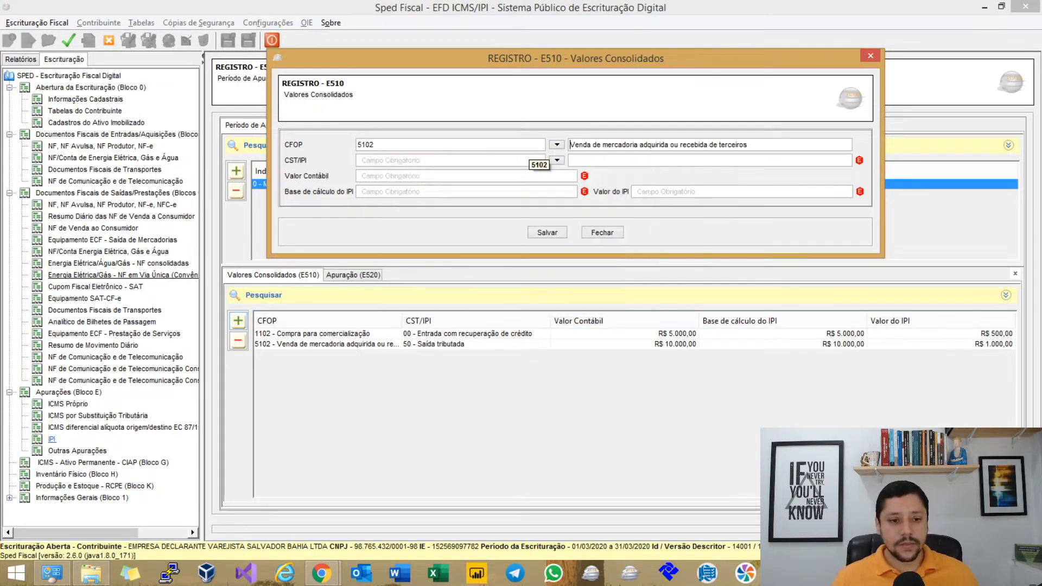
pyautogui.click(556, 160)
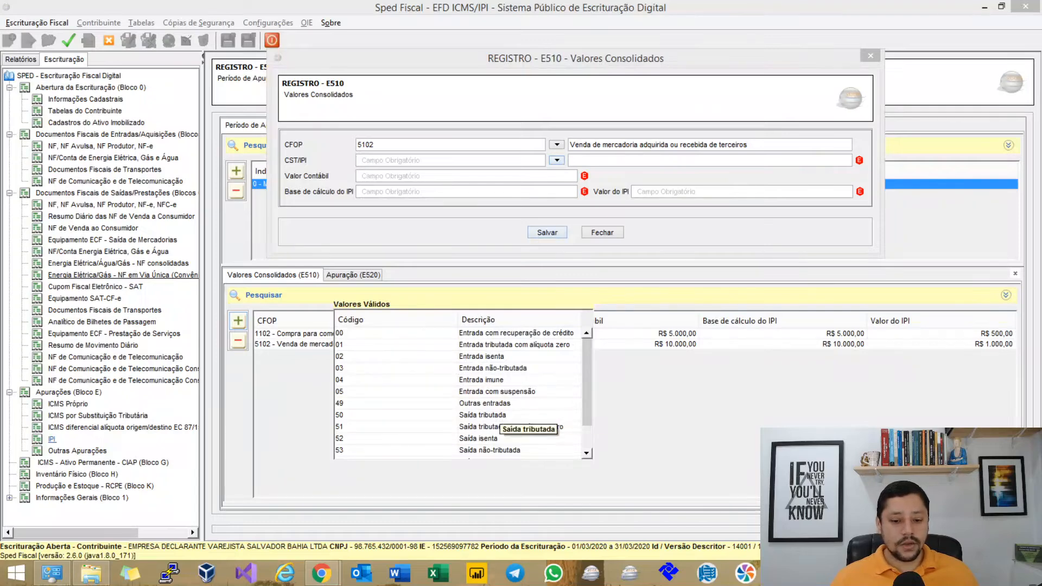
pyautogui.click(488, 428)
pyautogui.press('Tab')
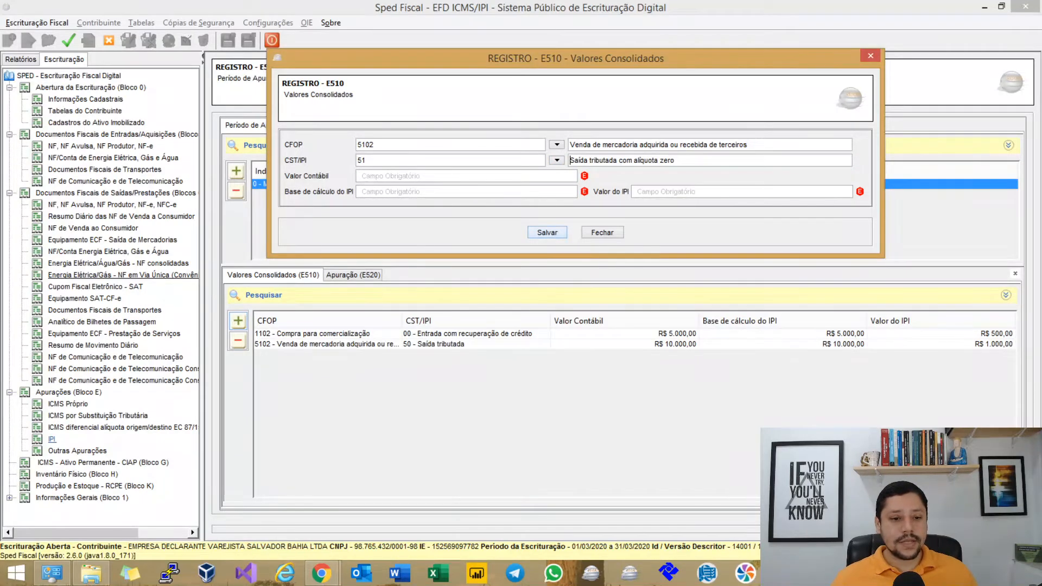
pyautogui.click(556, 160)
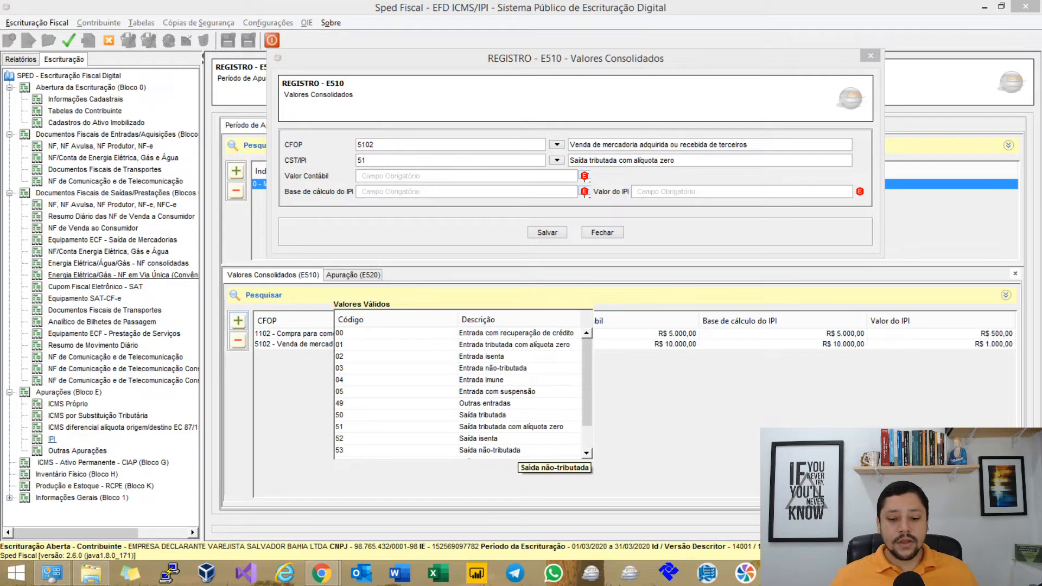
pyautogui.scroll(-3, 567, 445)
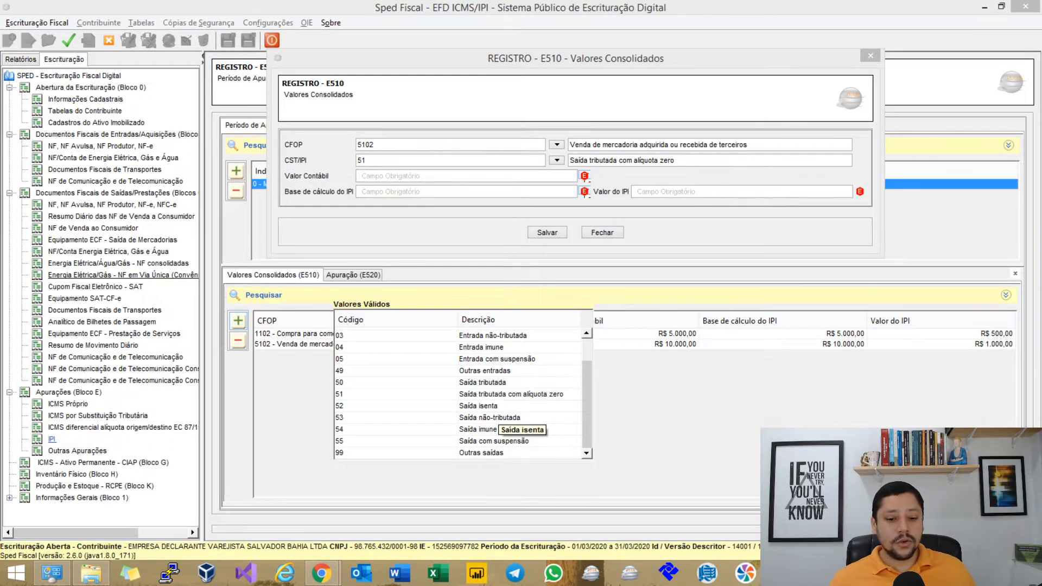
# Enter Valor Contábil 5000, with Base de cálculo and Valor do IPI both 0.
pyautogui.click(576, 175)
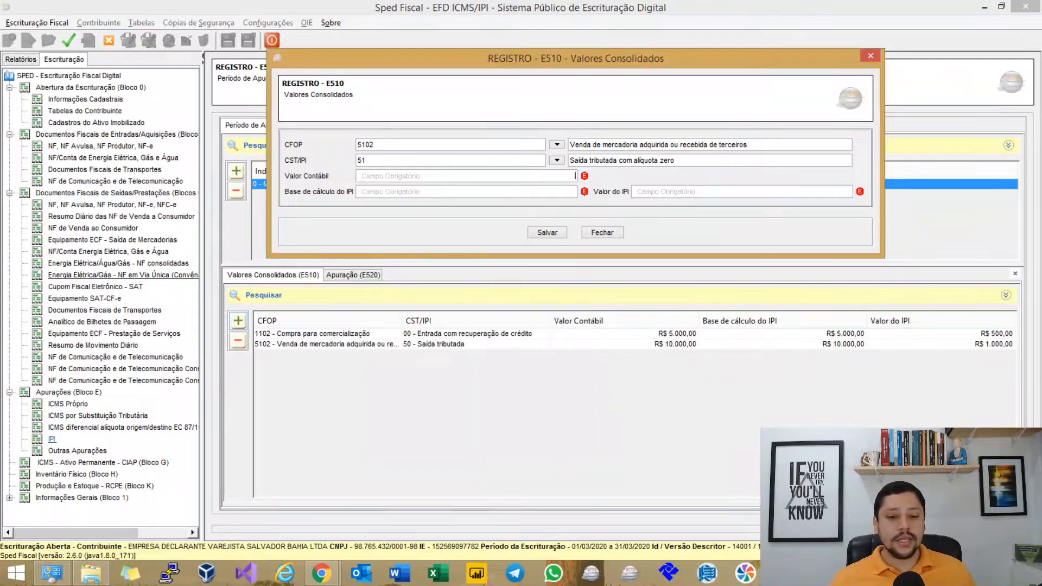
pyautogui.write('5000')
pyautogui.click(576, 191)
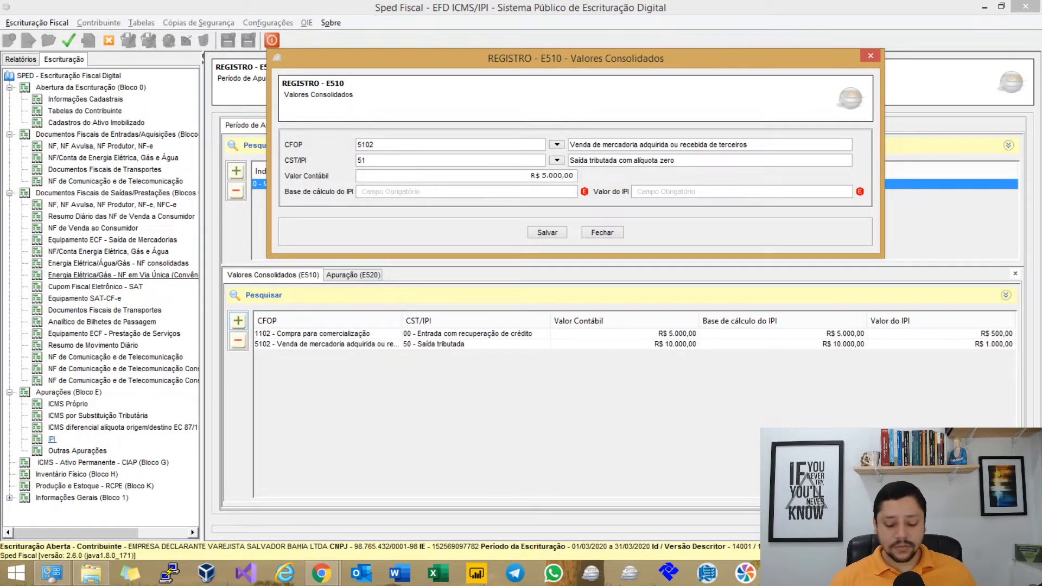
pyautogui.write('0')
pyautogui.press('Tab')
pyautogui.write('0')
pyautogui.press('Tab')
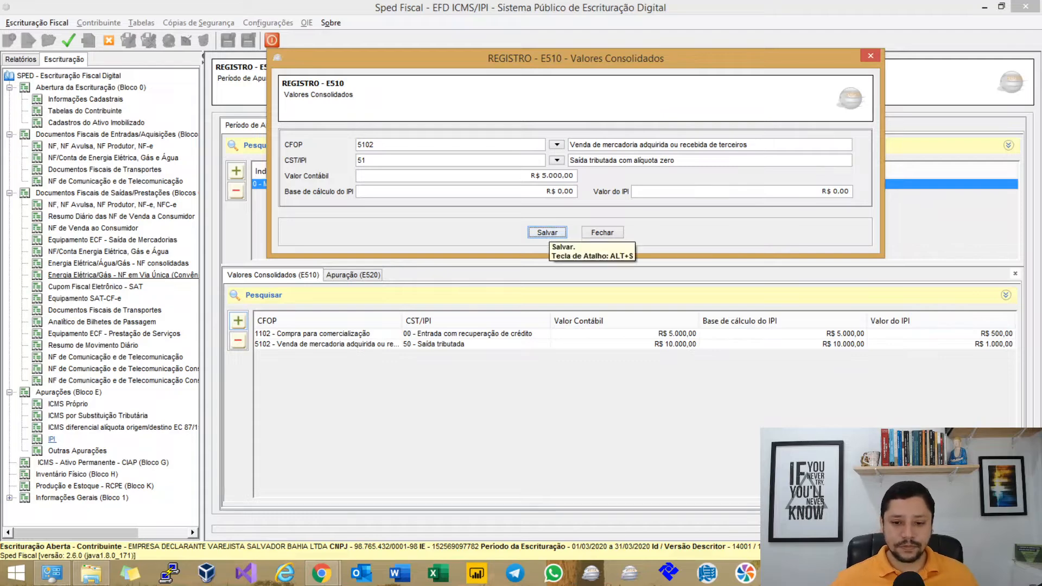
# Save the CST 51 E510 line, go to the Apuração (E520) view, and return to Chrome.
pyautogui.click(547, 233)
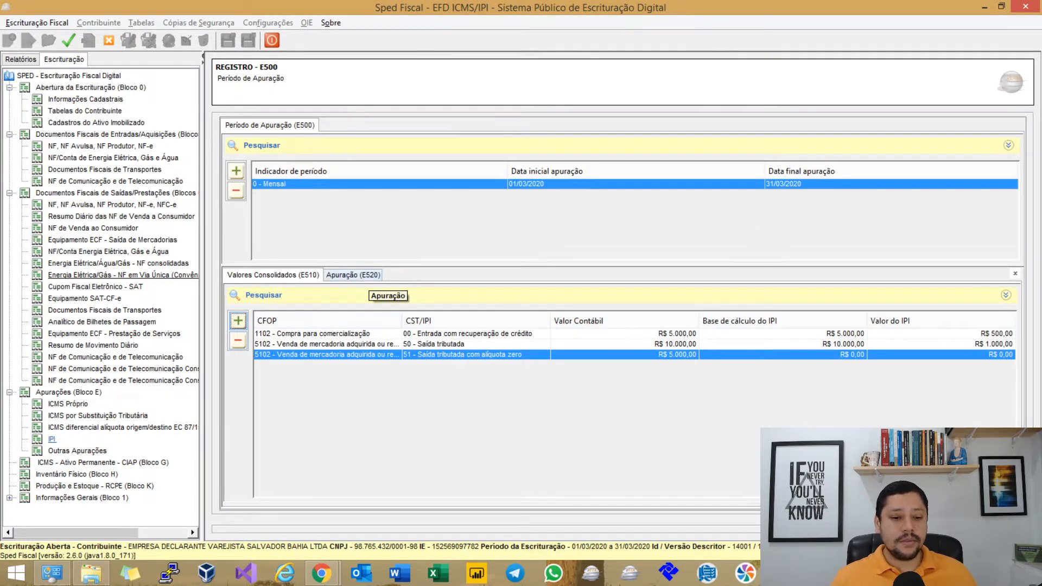
pyautogui.click(353, 274)
pyautogui.hotkey('alt', 'Tab')
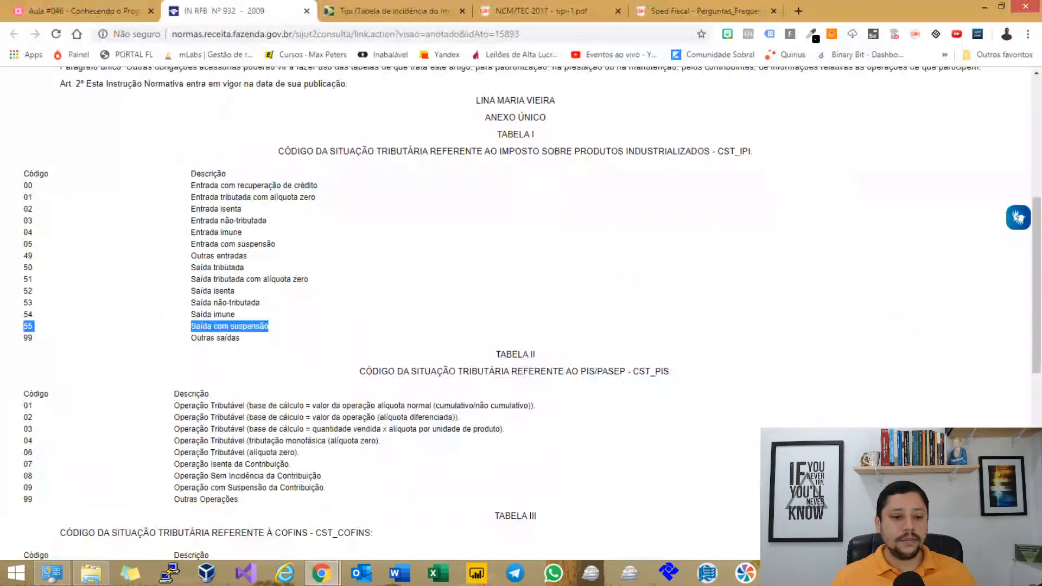
# Bring up the MindMeister lesson map and pan past the E510 notes to the Registro E520 branch.
pyautogui.hotkey('ctrl', 'shift', 'Tab')
pyautogui.moveTo(407, 445); pyautogui.dragTo(498, 369)
pyautogui.scroll(-10, 498, 368)
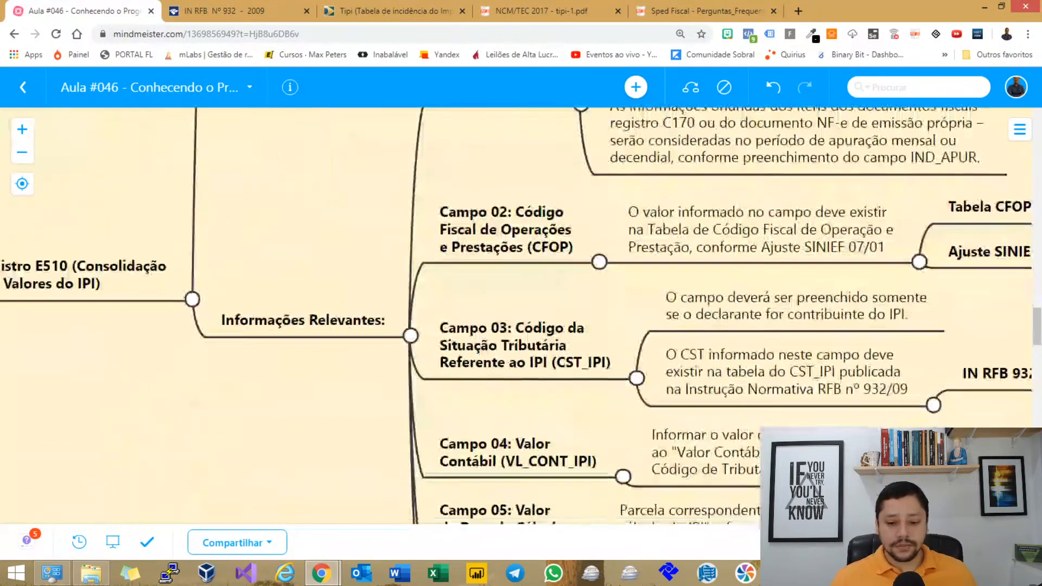
pyautogui.scroll(-5, 517, 304)
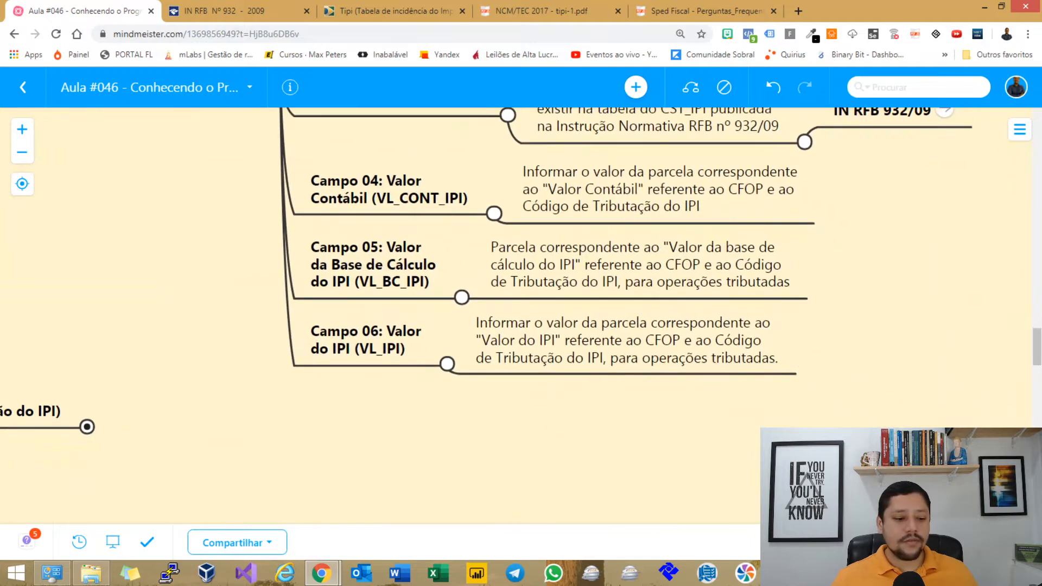
pyautogui.moveTo(380, 347); pyautogui.dragTo(615, 386)
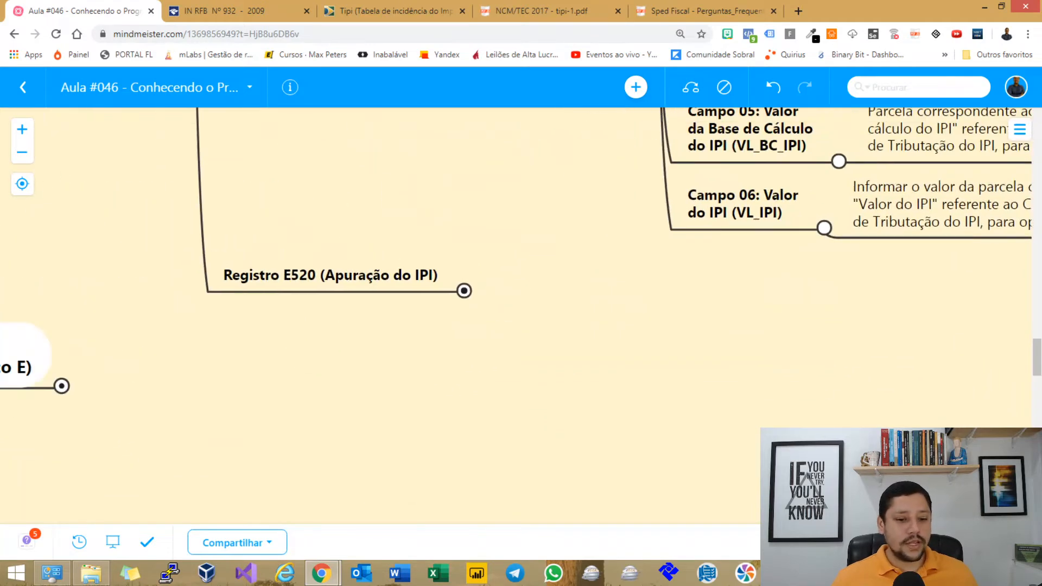
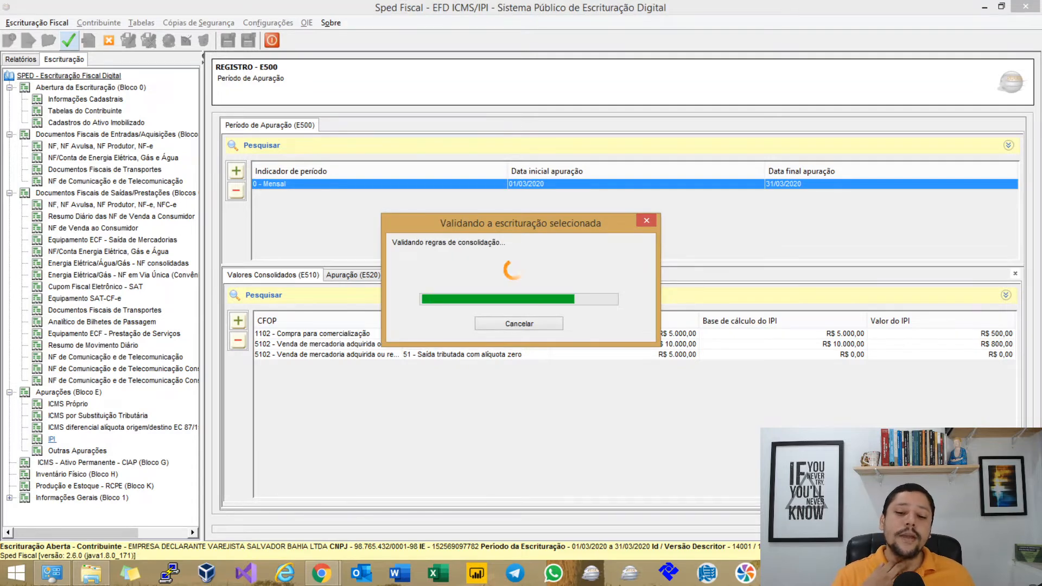
# Dismiss the validation message and show the errors-only report of the 19 validation errors.
pyautogui.press('Return')
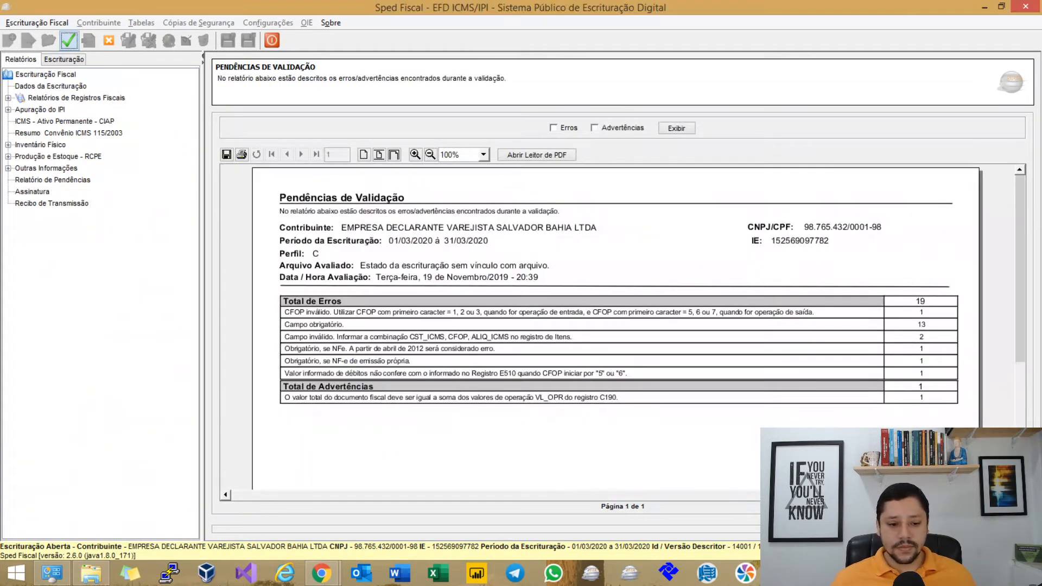
pyautogui.click(553, 128)
pyautogui.click(676, 128)
pyautogui.scroll(-9, 619, 326)
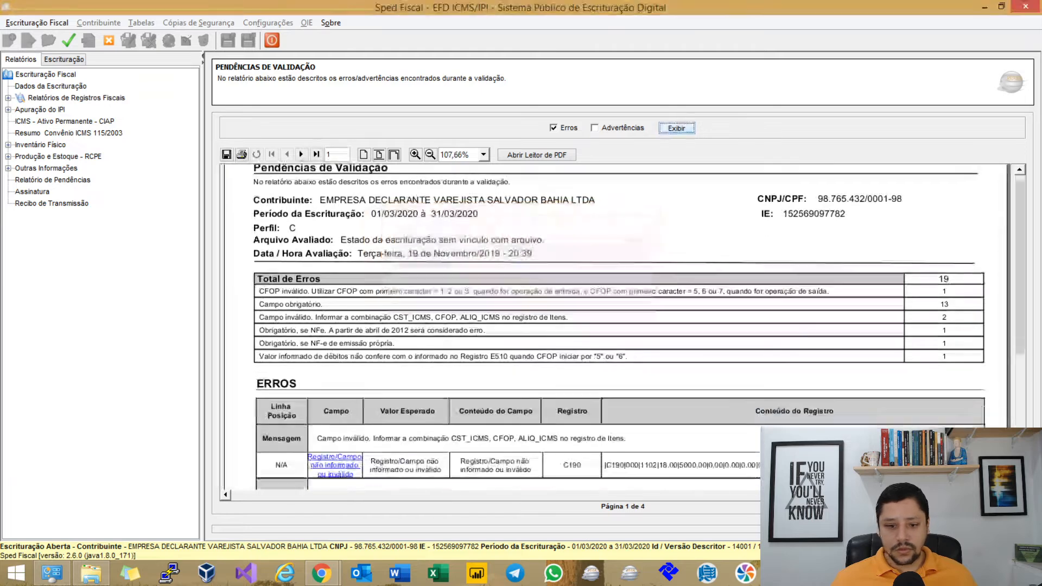
pyautogui.scroll(-5, 619, 326)
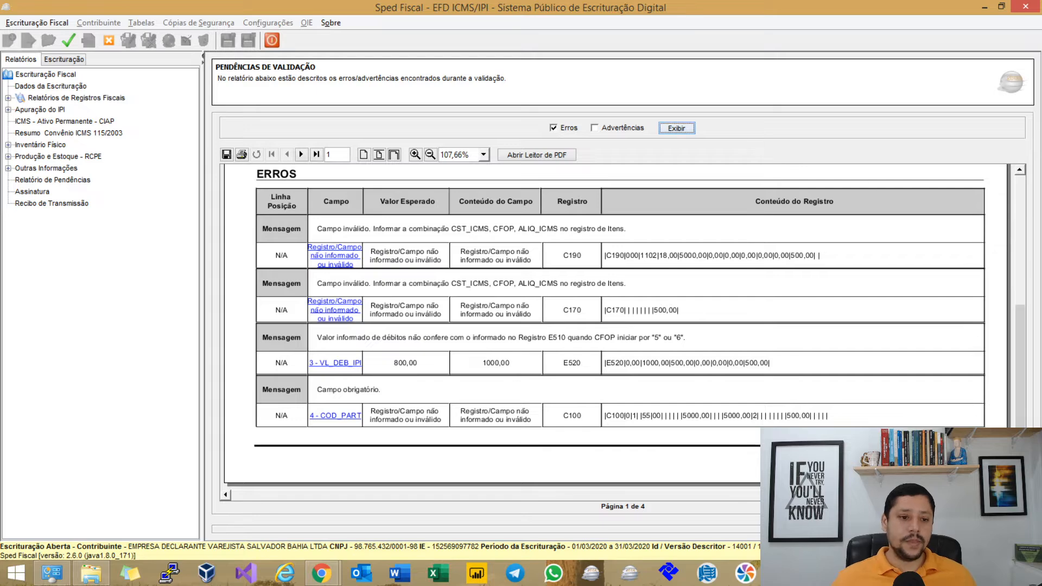
# Page through every report page, then open the C190 record for CFOP 1102 from the first error.
pyautogui.click(301, 154)
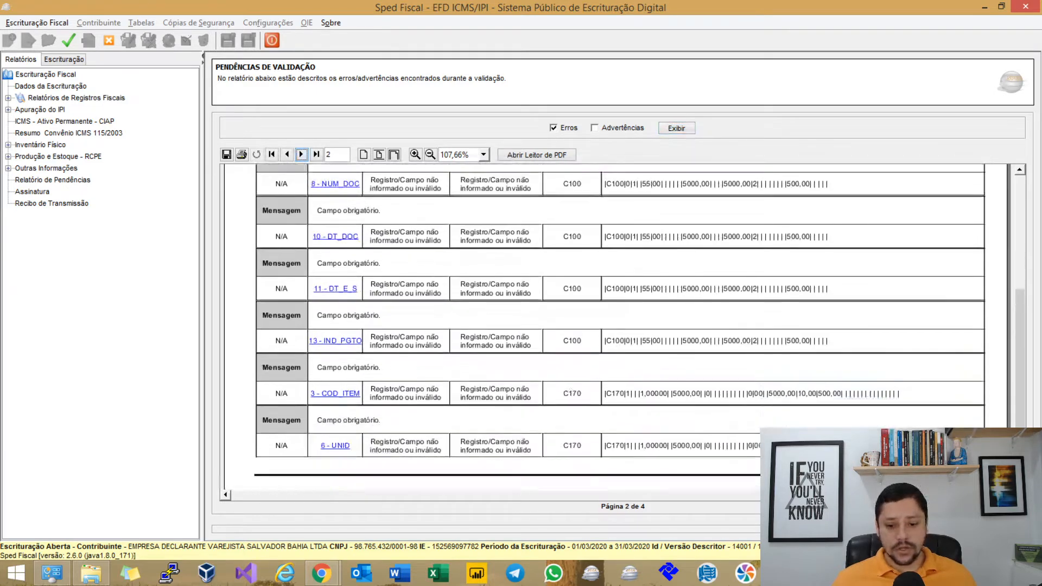
pyautogui.click(301, 154)
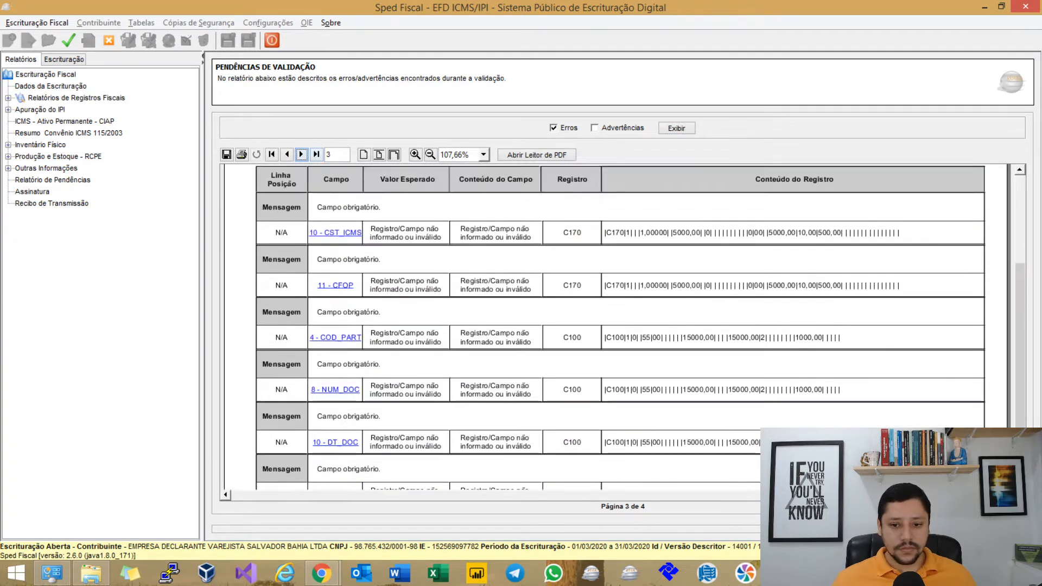
pyautogui.scroll(-6, 613, 326)
pyautogui.scroll(-1, 614, 327)
pyautogui.click(301, 155)
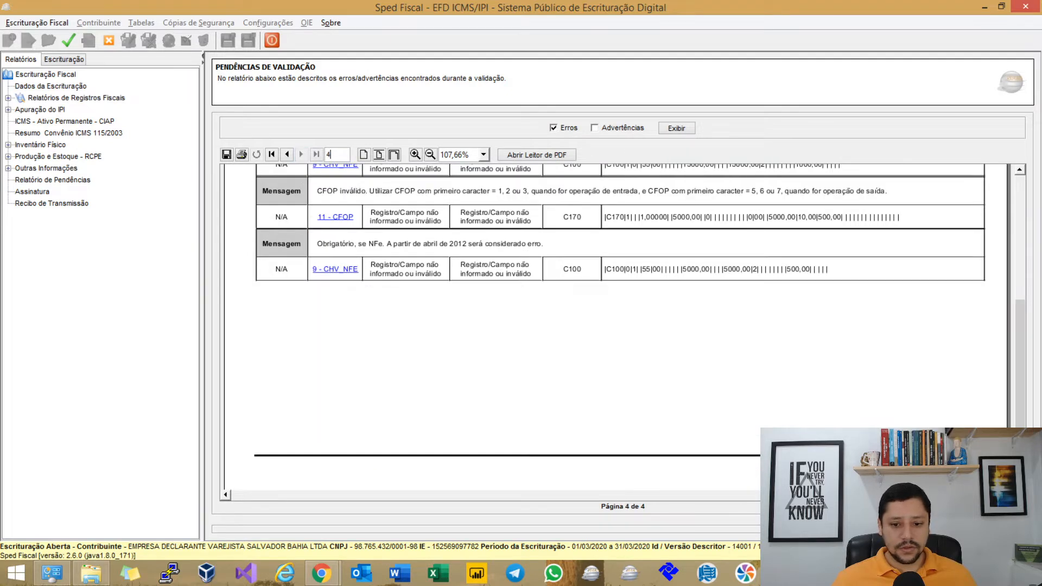
pyautogui.scroll(3, 340, 317)
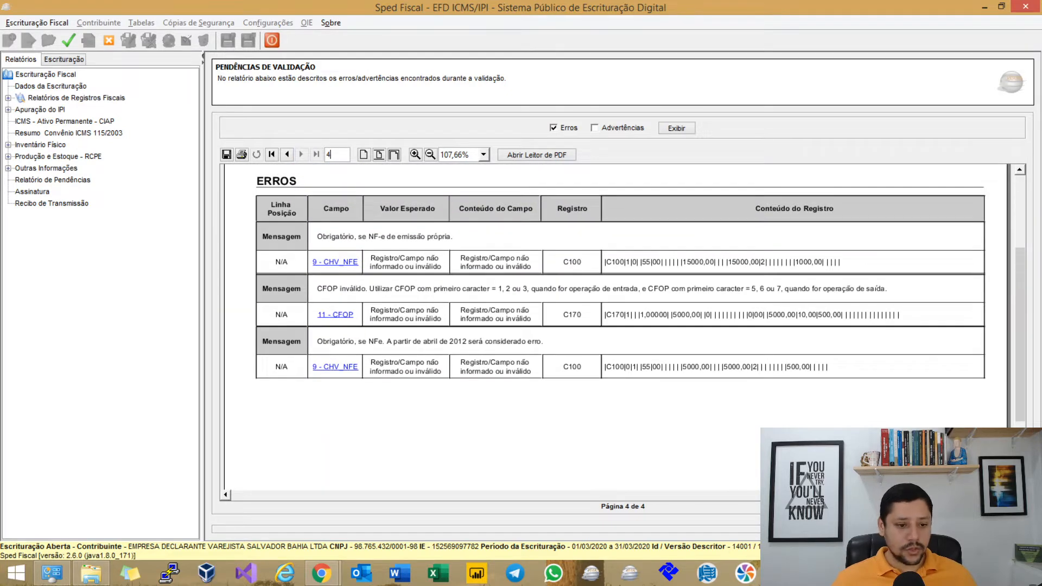
pyautogui.click(271, 154)
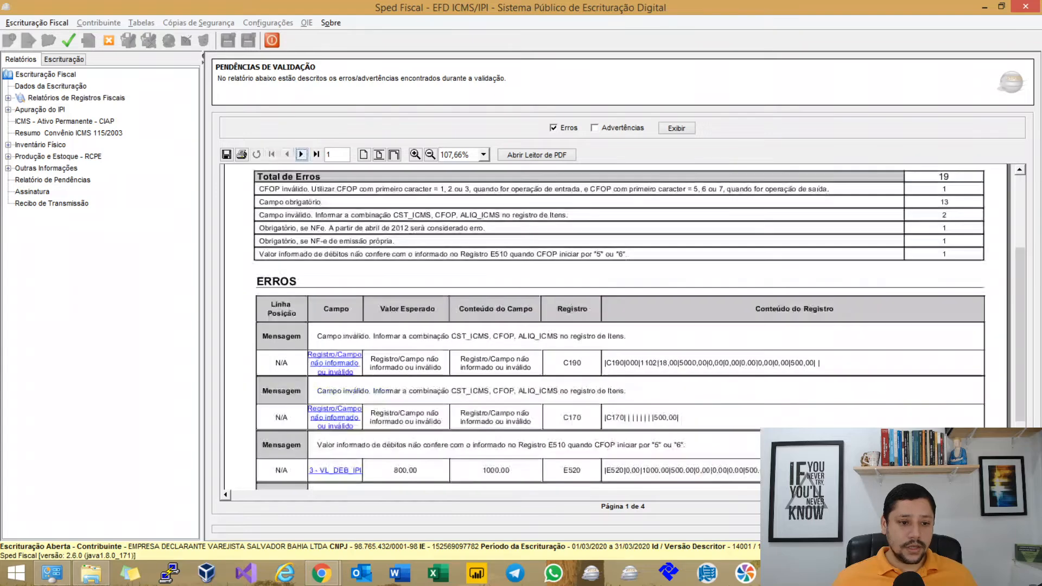
pyautogui.click(335, 363)
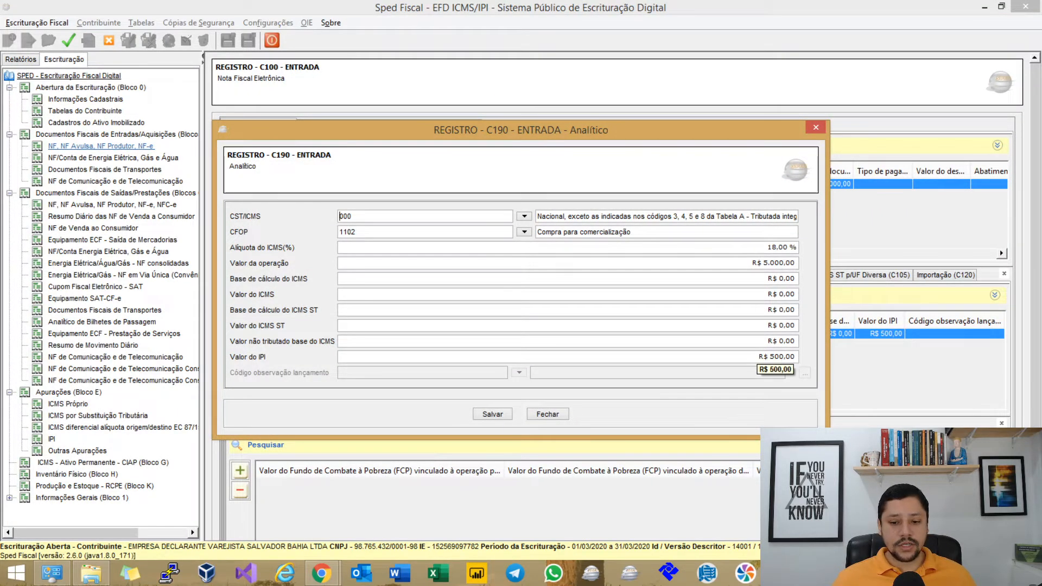
# Close the C190 record and open the E520 IPI apuração record for editing.
pyautogui.click(547, 414)
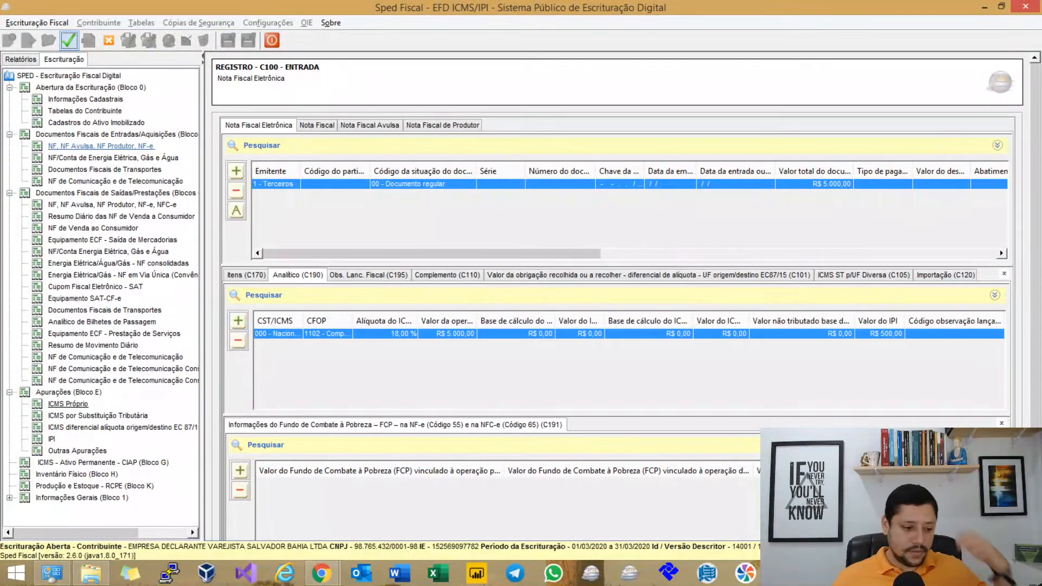
pyautogui.click(52, 439)
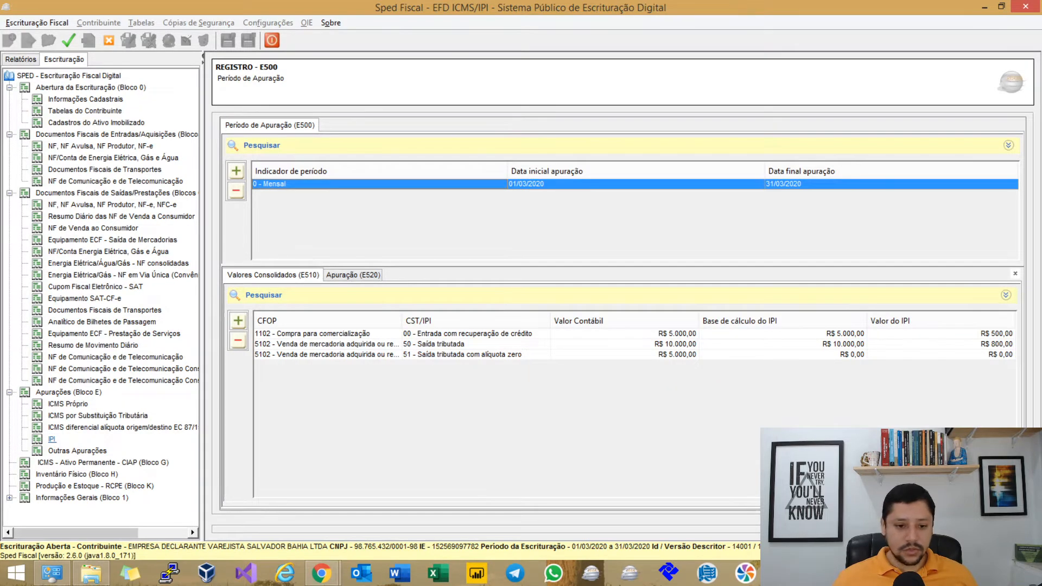
pyautogui.click(354, 275)
pyautogui.doubleClick(564, 333)
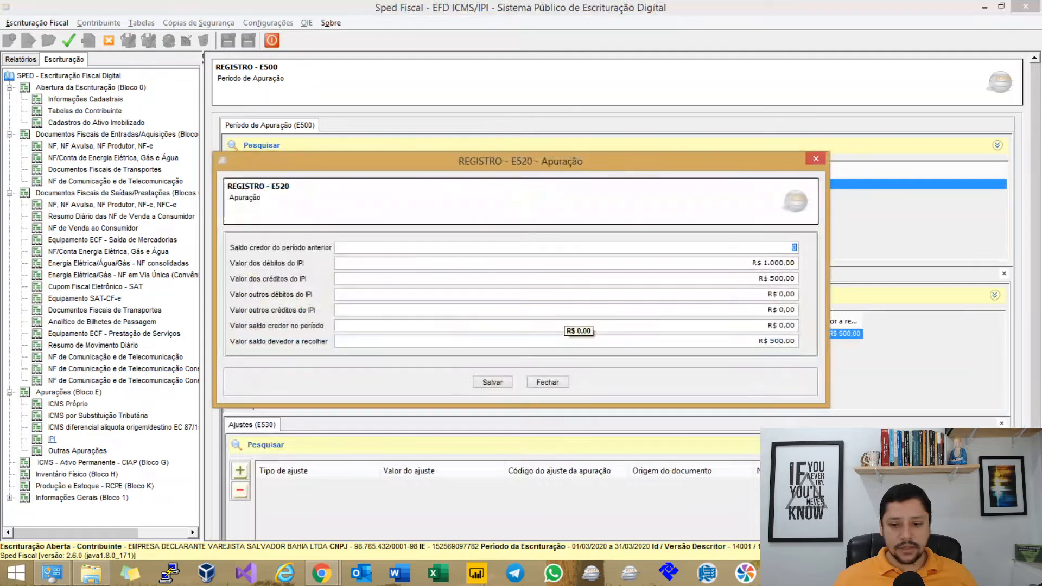
# Set E520 IPI debits to 800 (300,00 due), save and regenerate, then revalidate the file.
pyautogui.click(756, 264)
pyautogui.write('800')
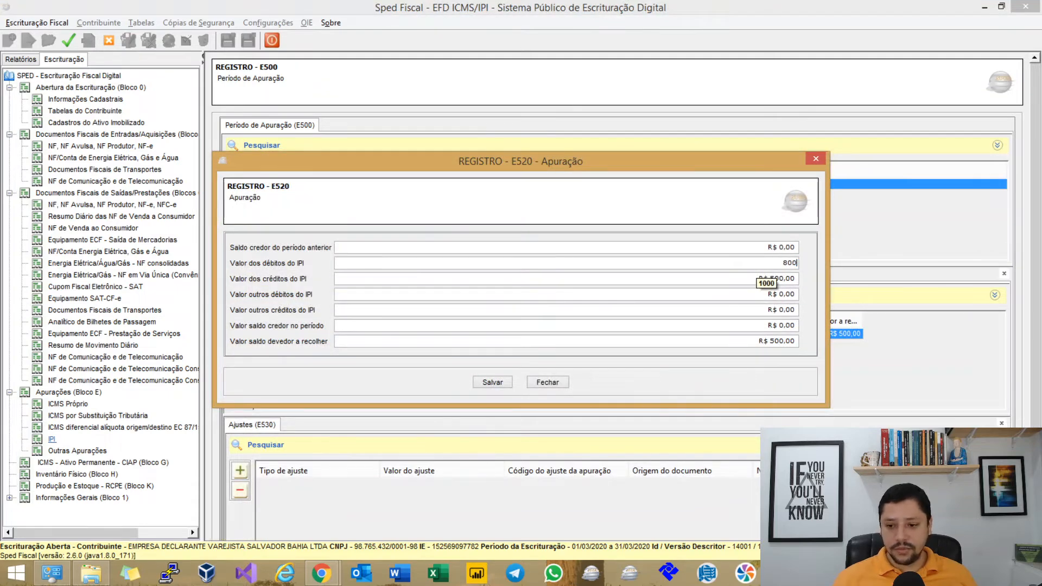
pyautogui.press('Tab')
pyautogui.press('Tab')
pyautogui.press('Tab')
pyautogui.press('Tab')
pyautogui.press('Tab')
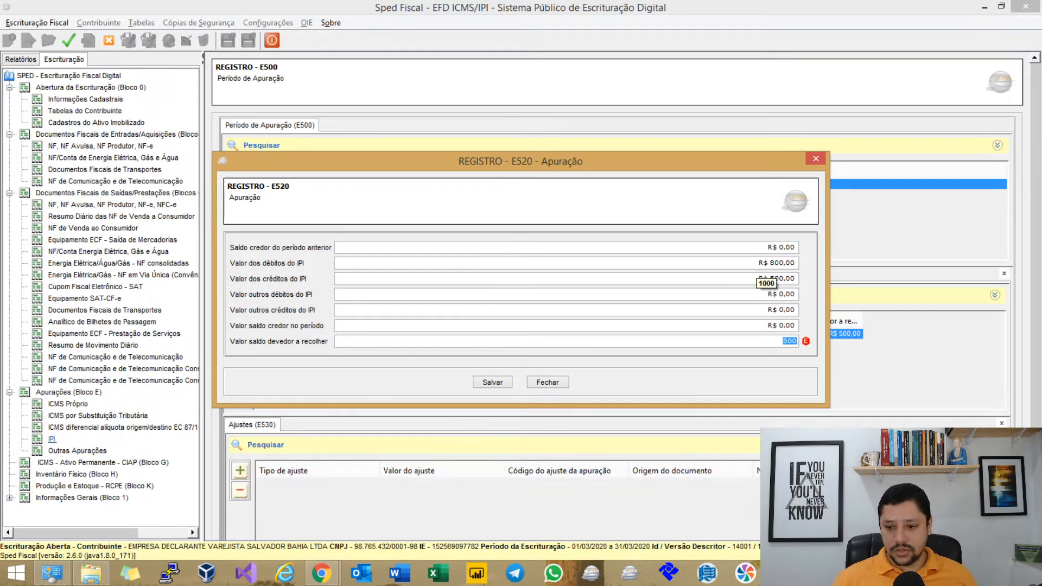
pyautogui.press('Tab')
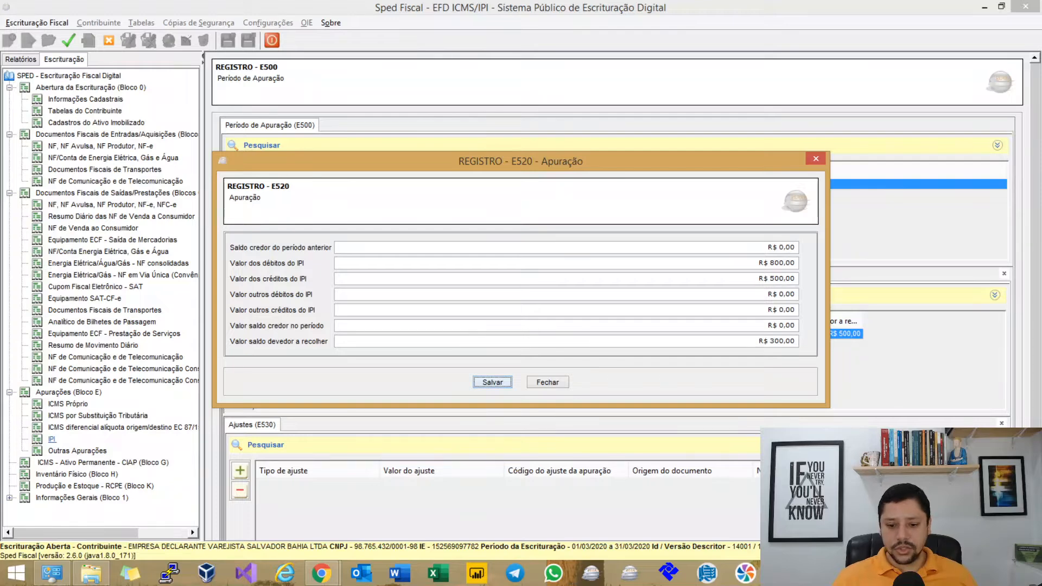
pyautogui.click(502, 383)
pyautogui.press('Return')
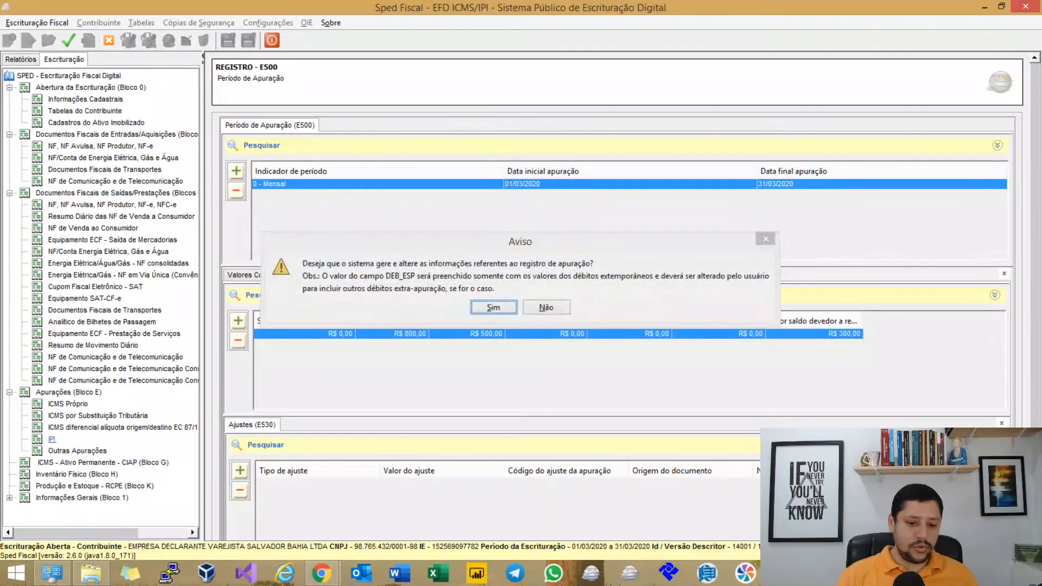
pyautogui.press('Return')
pyautogui.click(69, 40)
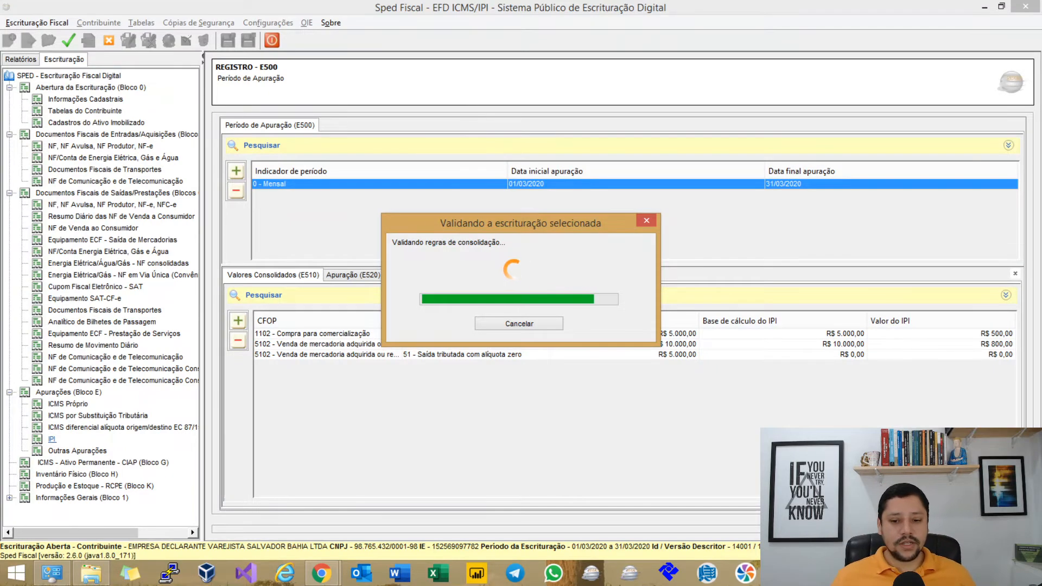
pyautogui.press('Return')
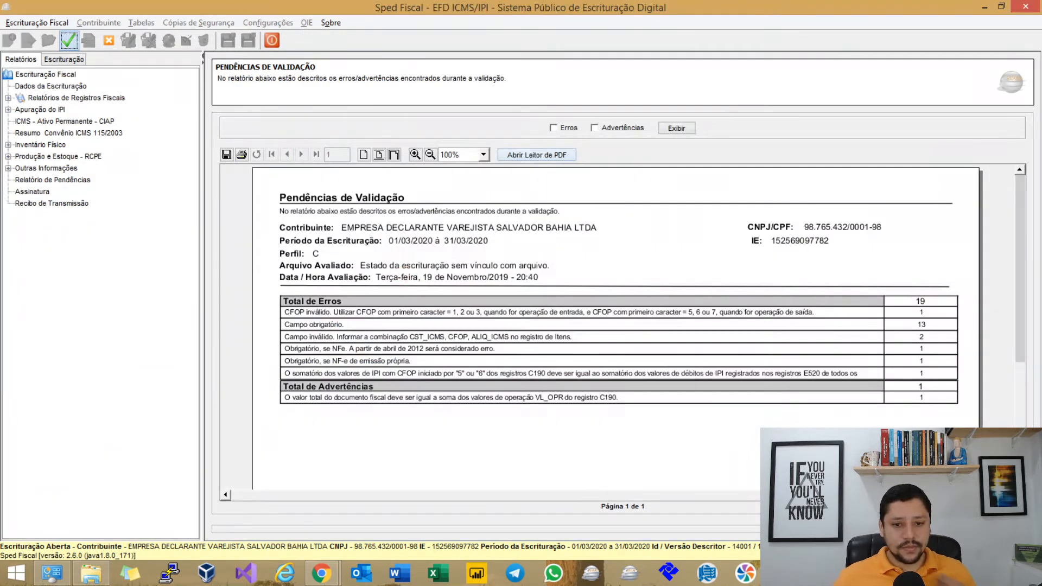
# List the validation errors again and scroll through the first page.
pyautogui.click(554, 128)
pyautogui.click(676, 128)
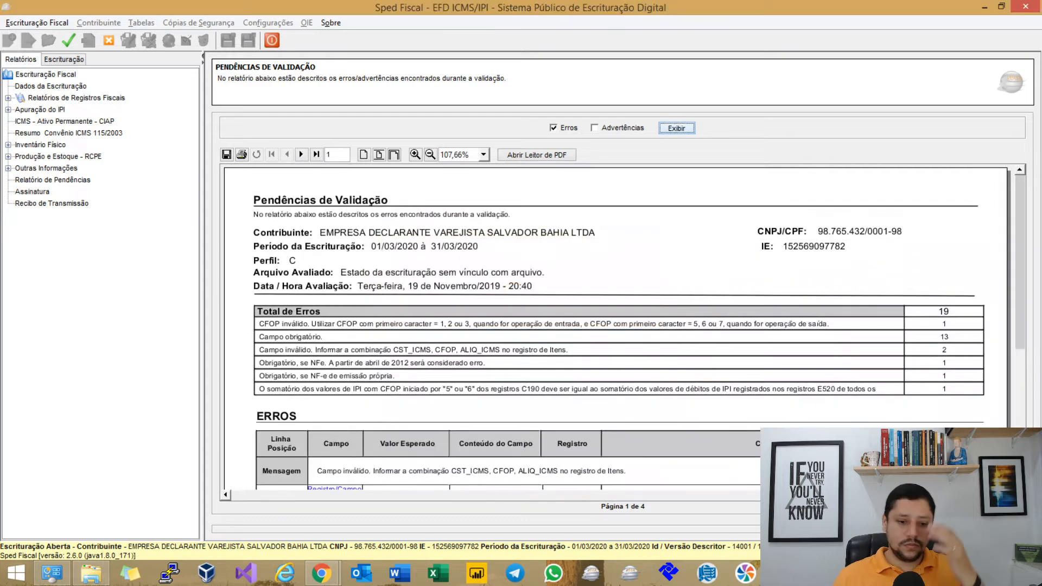
pyautogui.scroll(-4, 617, 328)
pyautogui.scroll(-5, 617, 327)
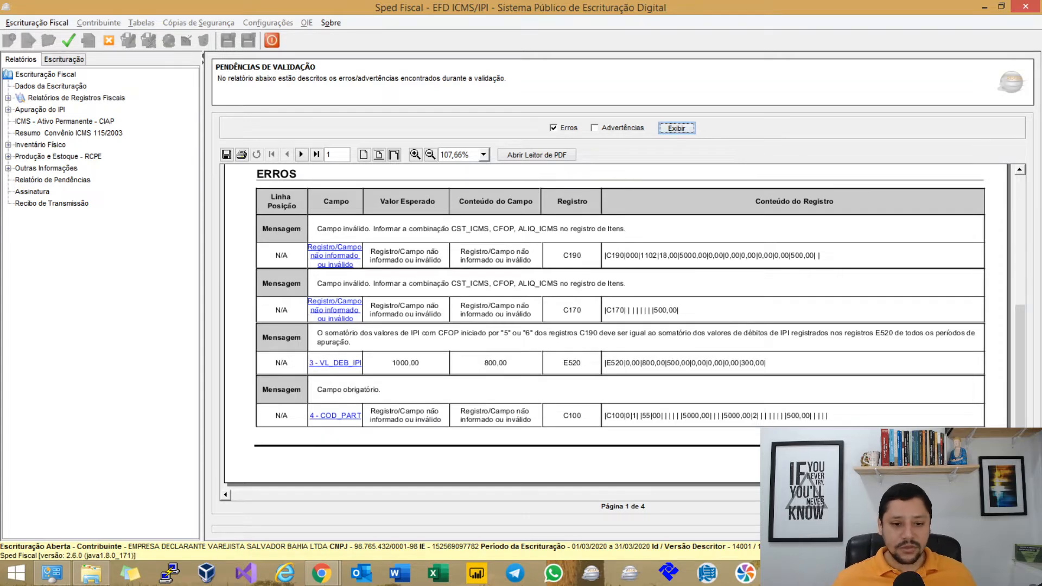
pyautogui.scroll(3, 302, 174)
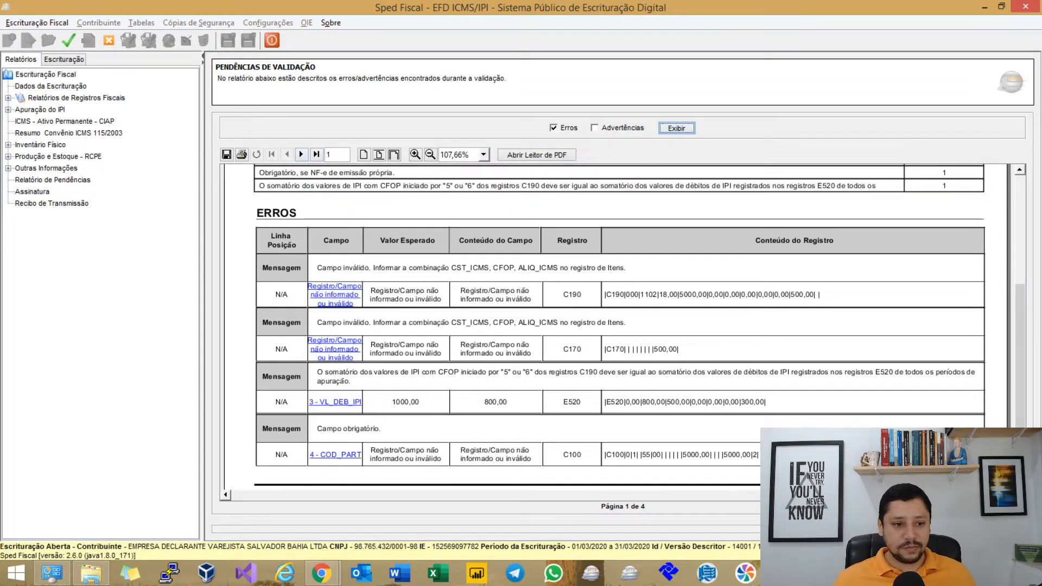
# Page through to page 4, return to page 1, and open the E520 record from its VL_DEB_IPI error.
pyautogui.click(302, 155)
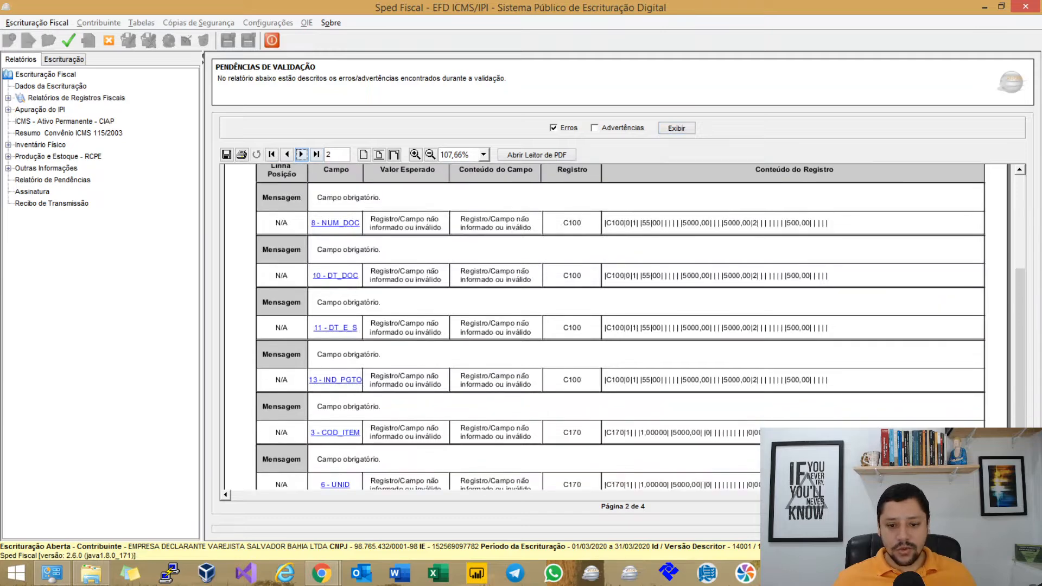
pyautogui.click(302, 154)
pyautogui.scroll(-2, 619, 325)
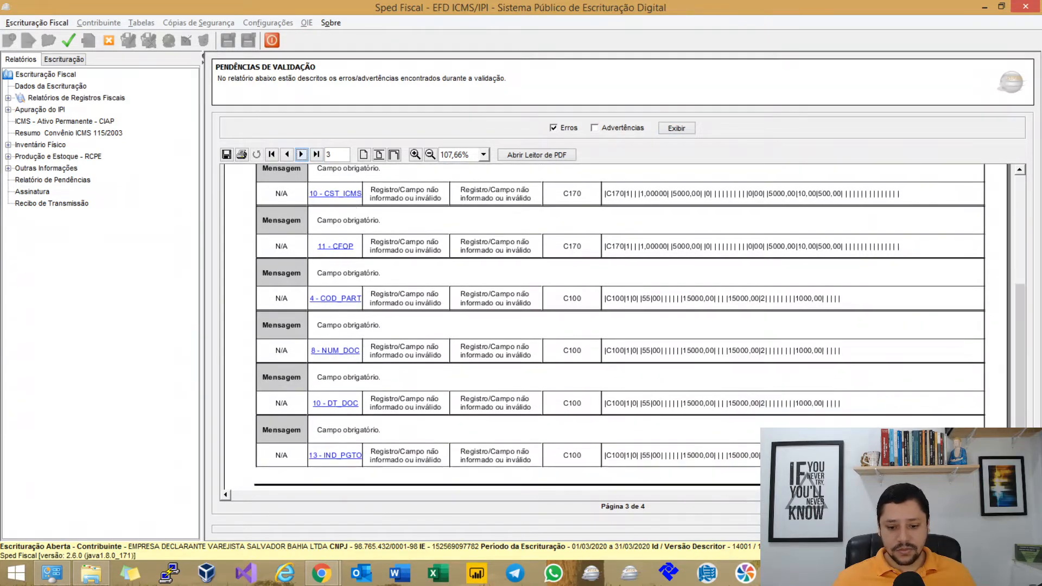
pyautogui.click(302, 155)
pyautogui.scroll(2, 619, 325)
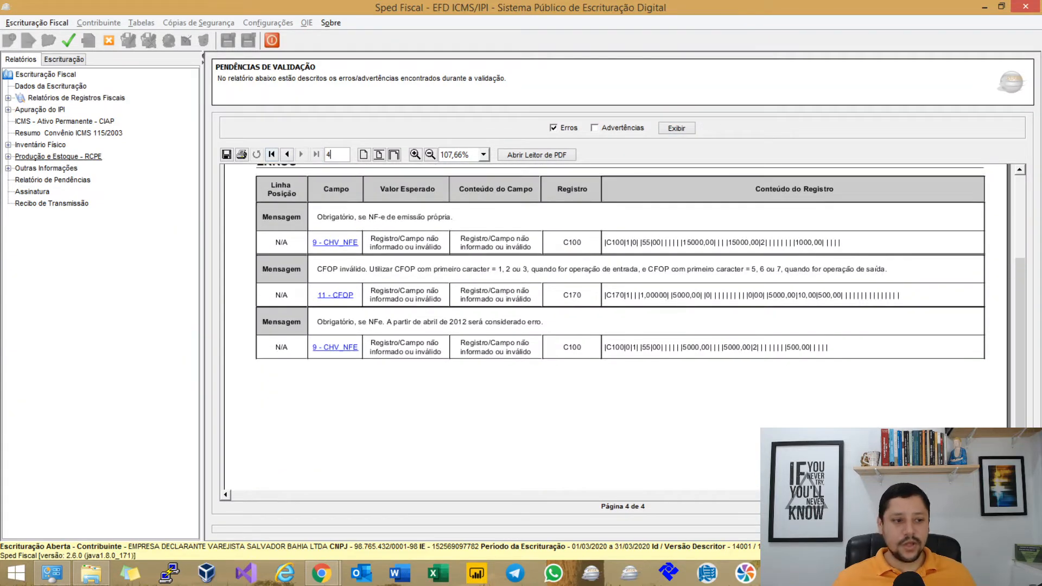
pyautogui.click(271, 154)
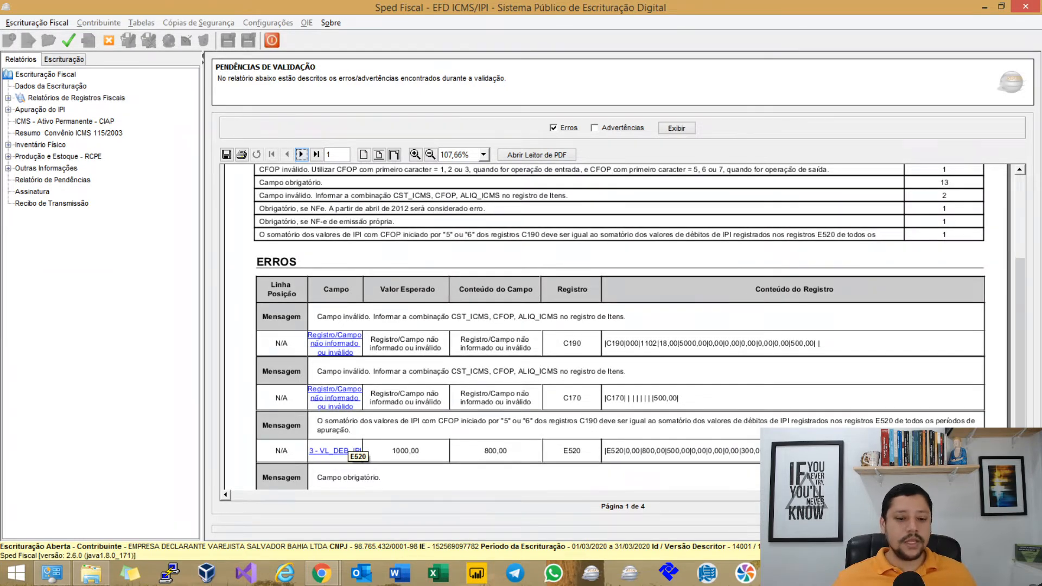
pyautogui.scroll(-3, 347, 449)
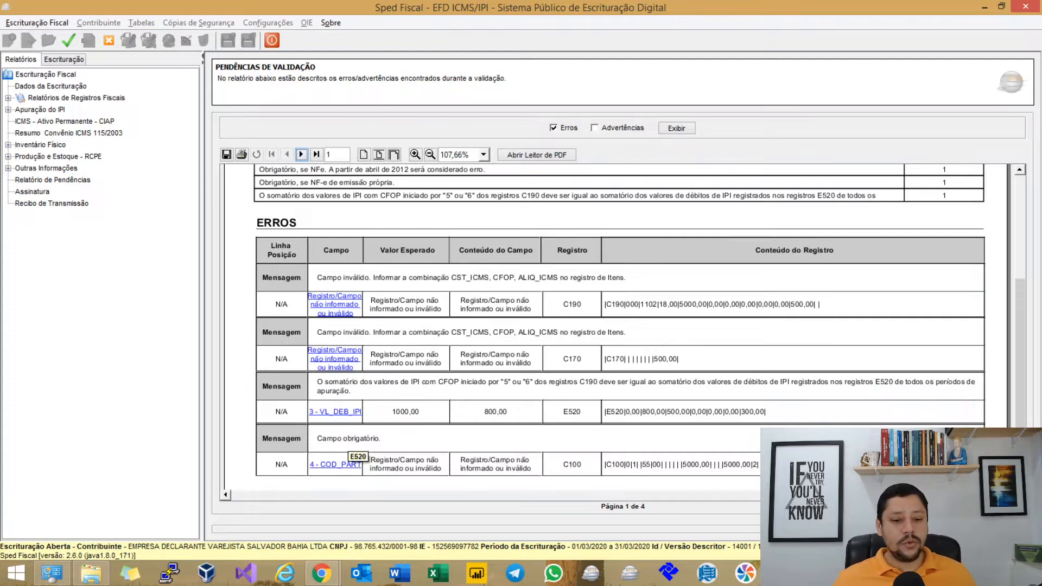
pyautogui.click(334, 411)
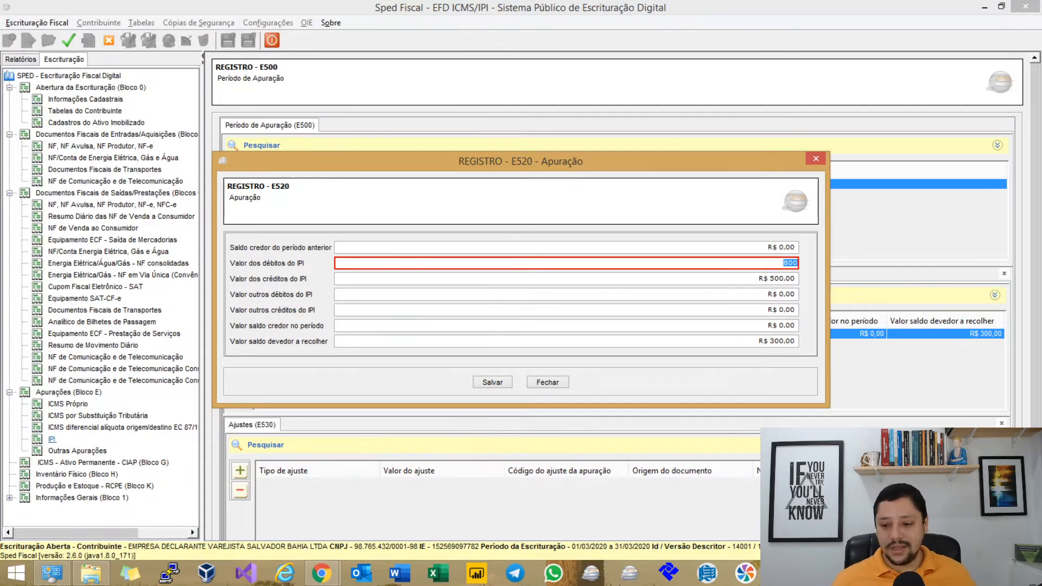
# Enter 1000 as the E520 IPI debits, save and regenerate the apuração, and revalidate the file.
pyautogui.write('1000')
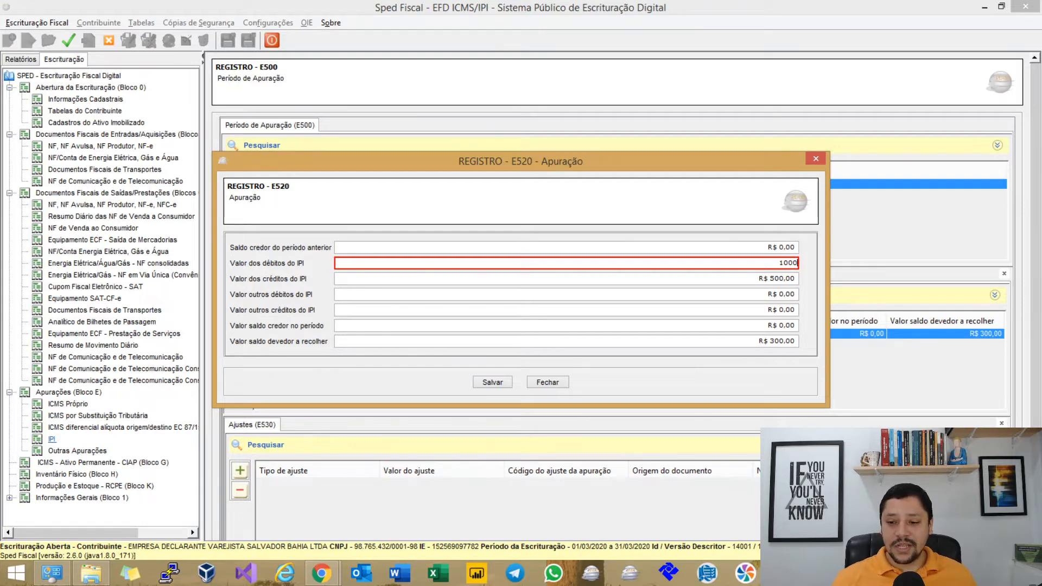
pyautogui.press('Tab')
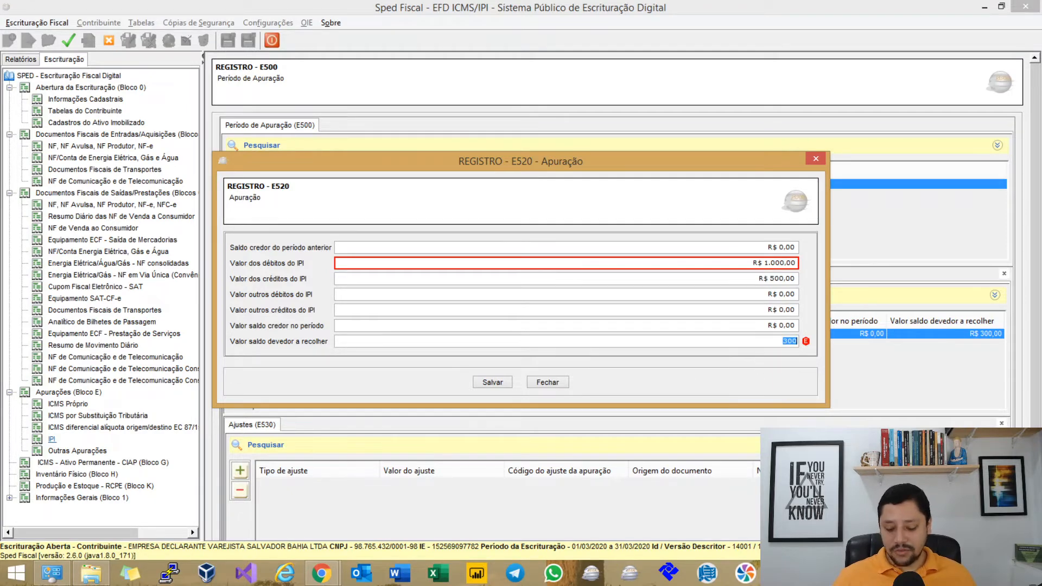
pyautogui.press('Tab')
pyautogui.click(495, 382)
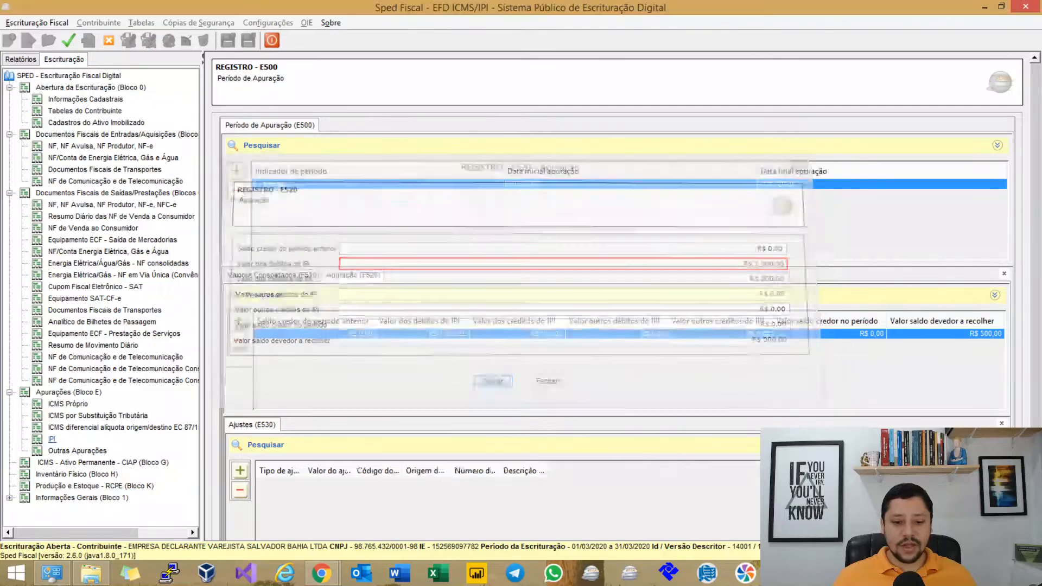
pyautogui.press('Return')
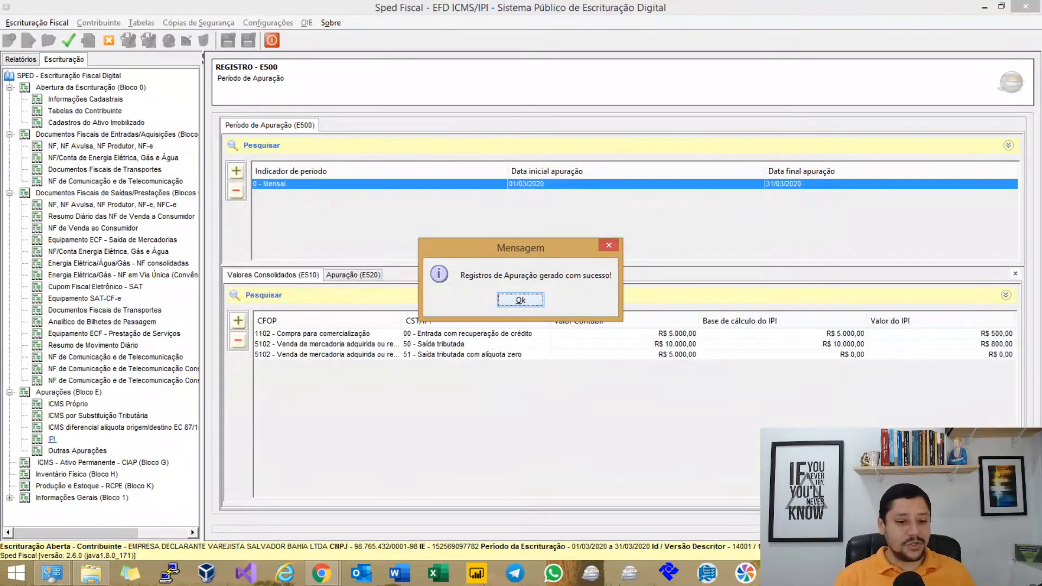
pyautogui.press('Return')
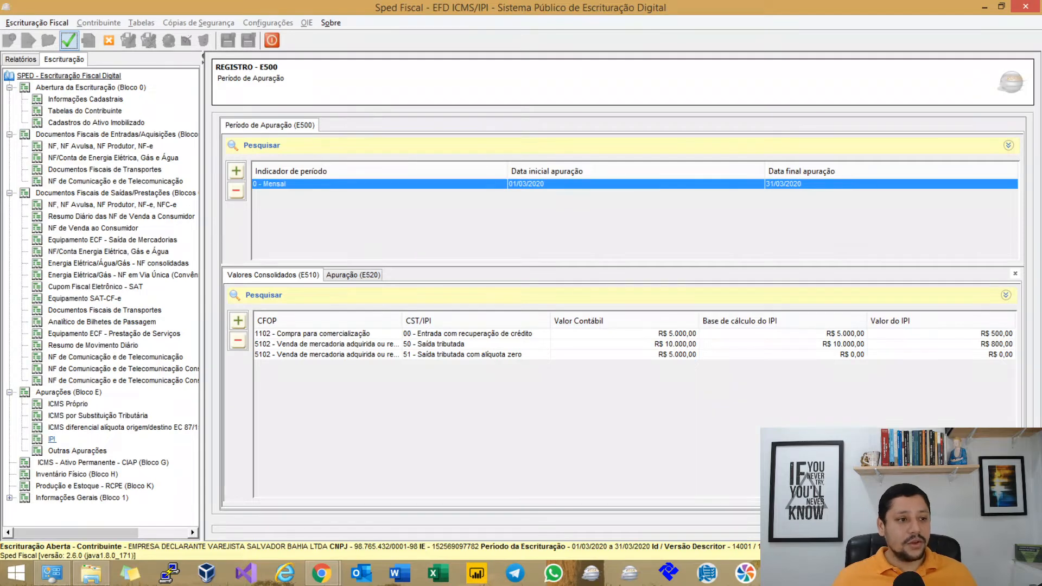
pyautogui.click(68, 40)
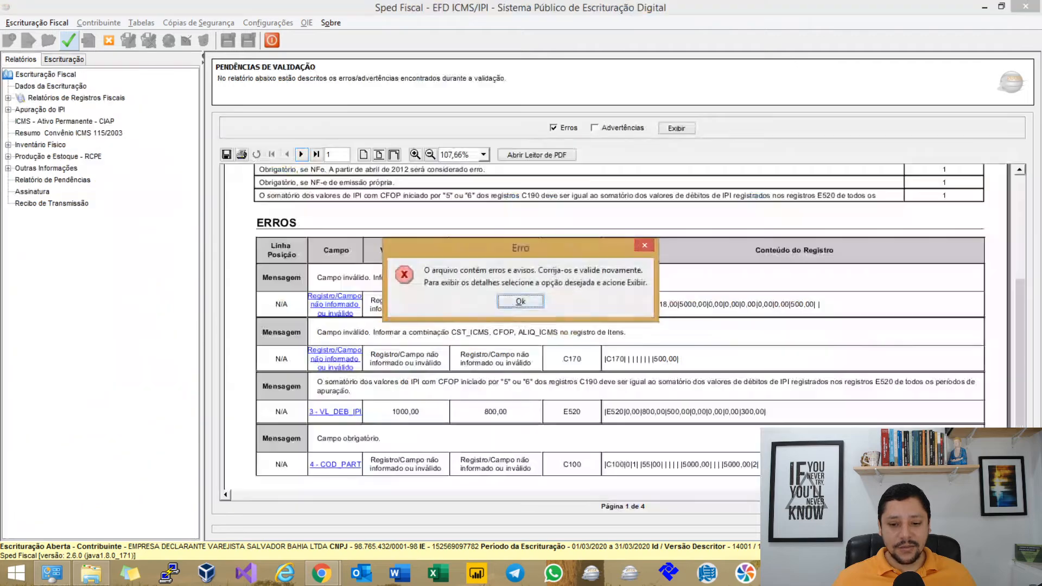
# Rerun the errors report and open E520 from its error flagging debits 1000,00 versus expected 800,00.
pyautogui.press('Return')
pyautogui.click(553, 128)
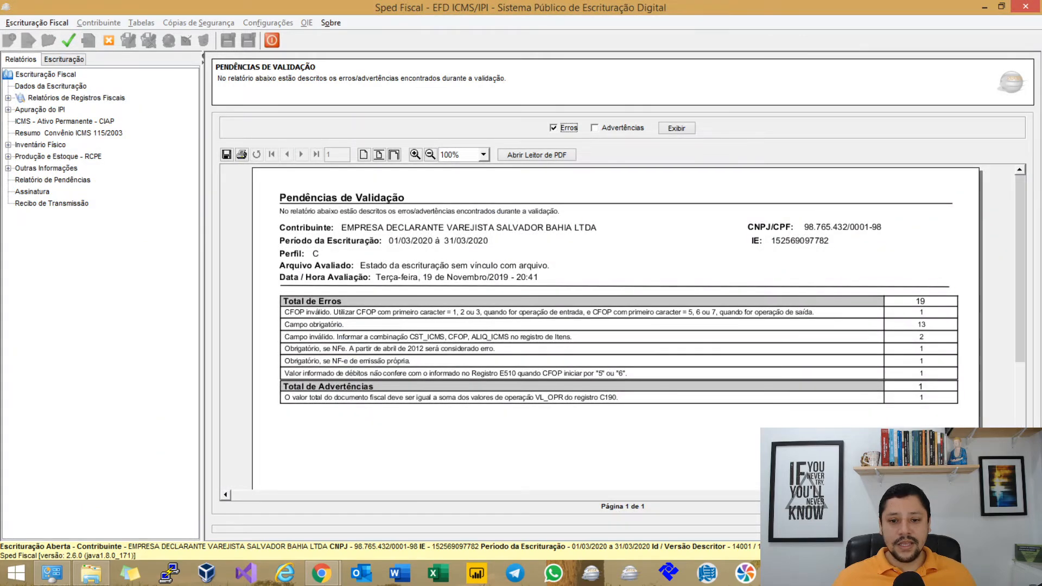
pyautogui.click(676, 129)
pyautogui.scroll(-5, 616, 328)
pyautogui.scroll(-4, 616, 329)
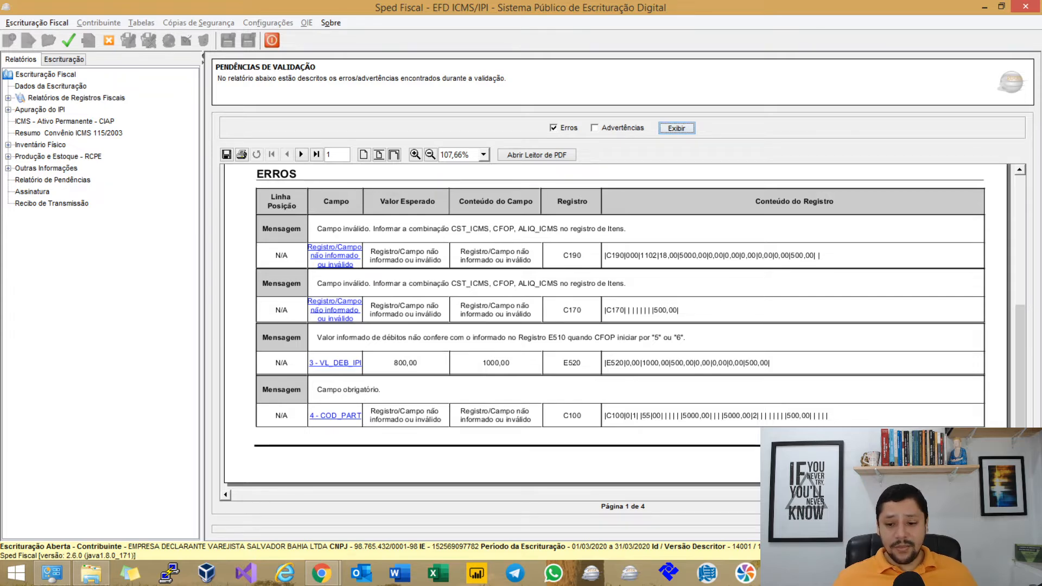
pyautogui.click(335, 363)
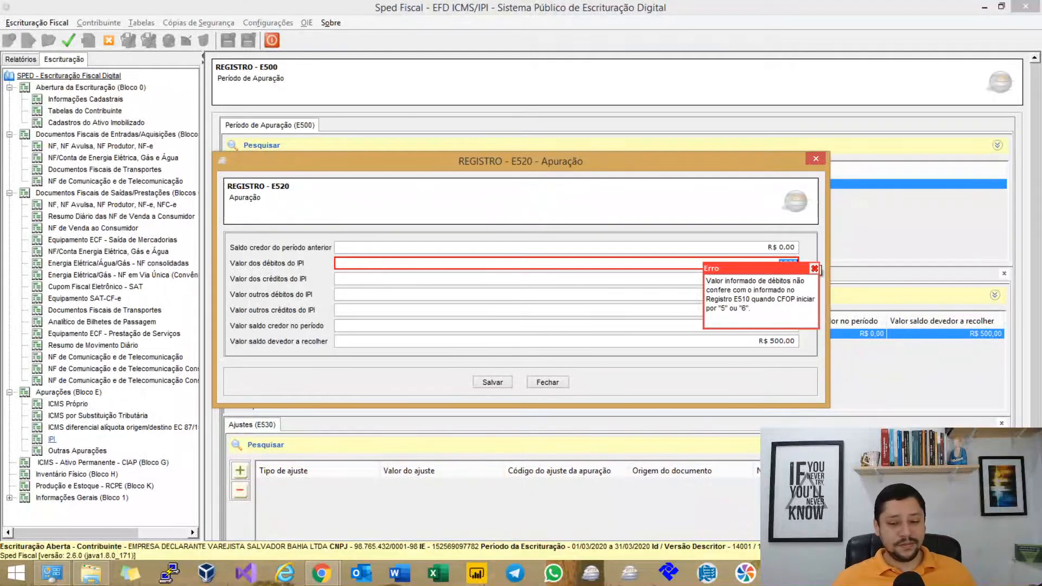
# Close E520 unchanged at 1.000,00 and view the E510 consolidated IPI values (500,00, 800,00, 0,00).
pyautogui.click(814, 269)
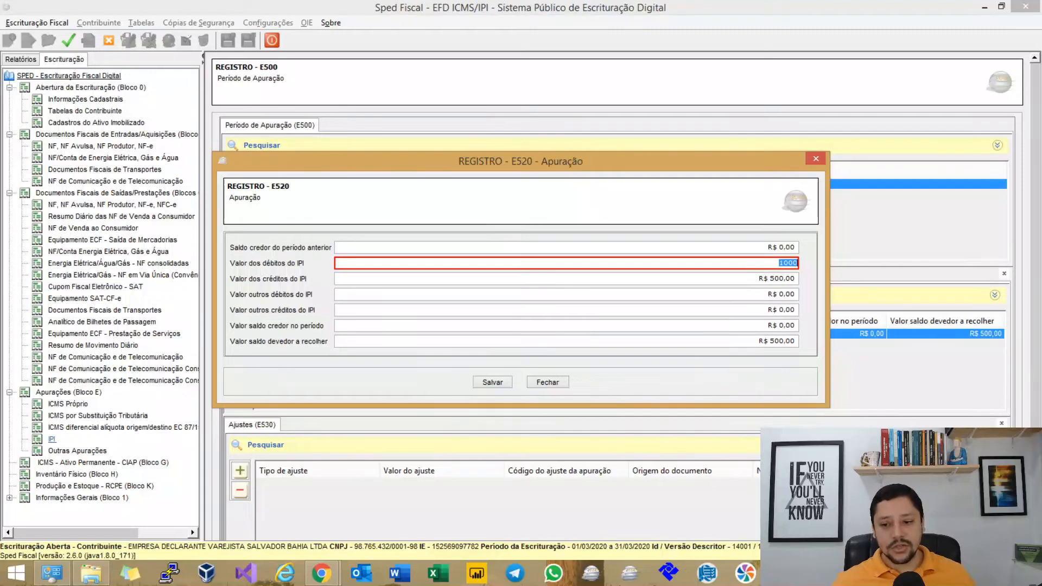
pyautogui.press('Escape')
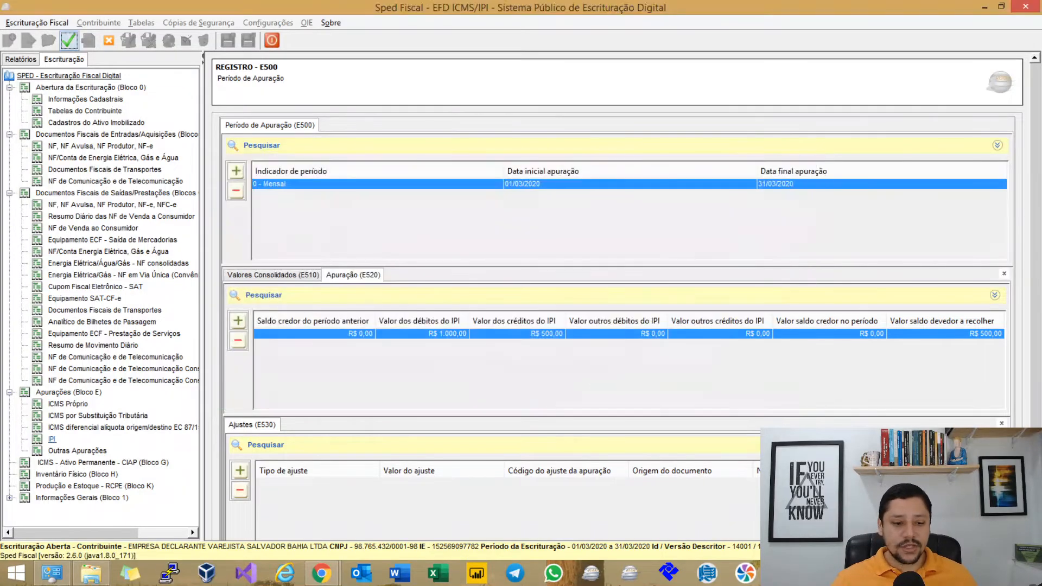
pyautogui.click(282, 275)
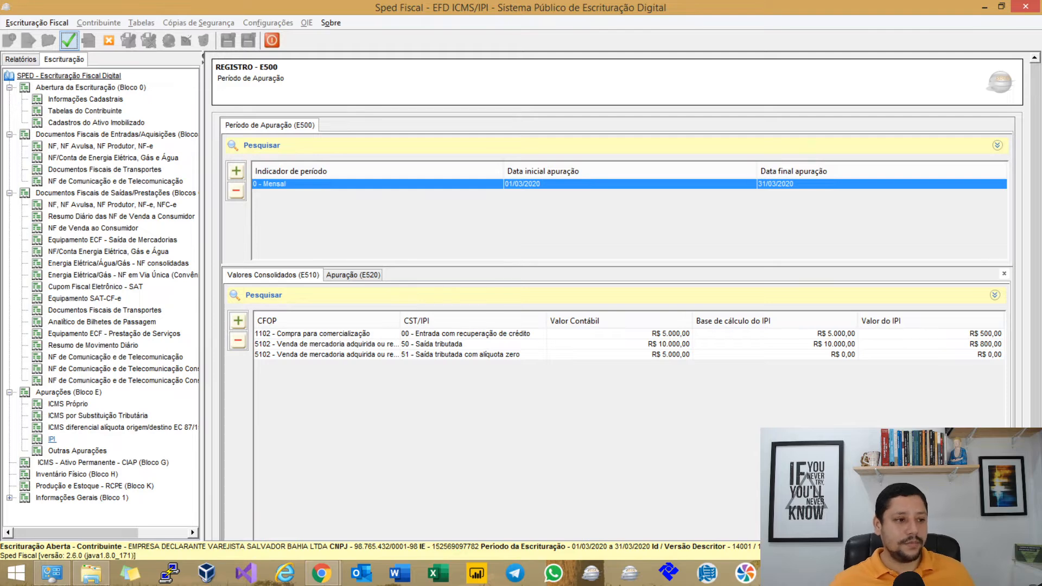
# Generate the Saídas de Mercadorias e Prestação de Serviços report from Relatórios de Registros Fiscais > Documentos.
pyautogui.click(69, 41)
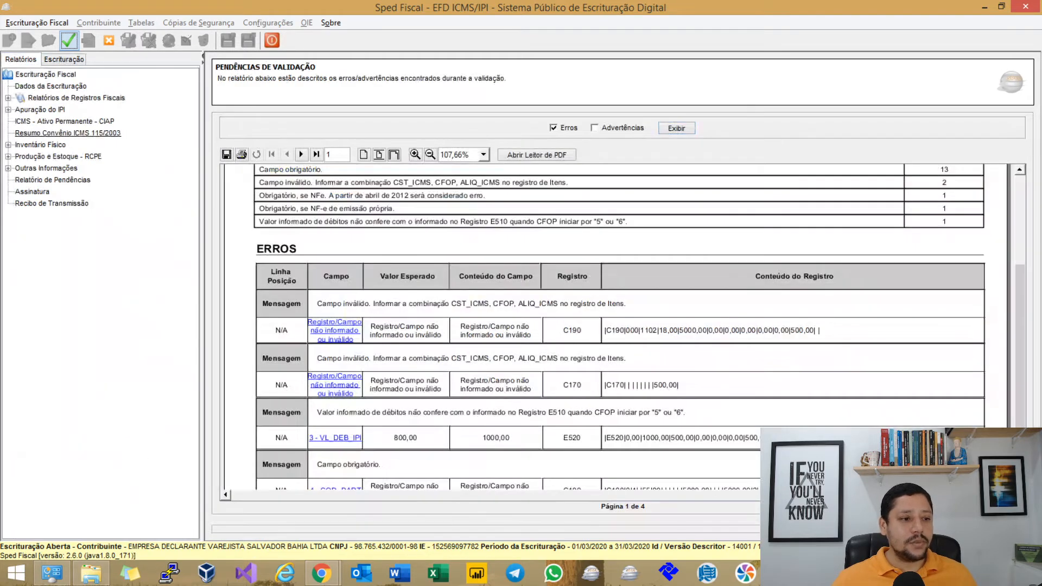
pyautogui.click(71, 98)
pyautogui.click(56, 121)
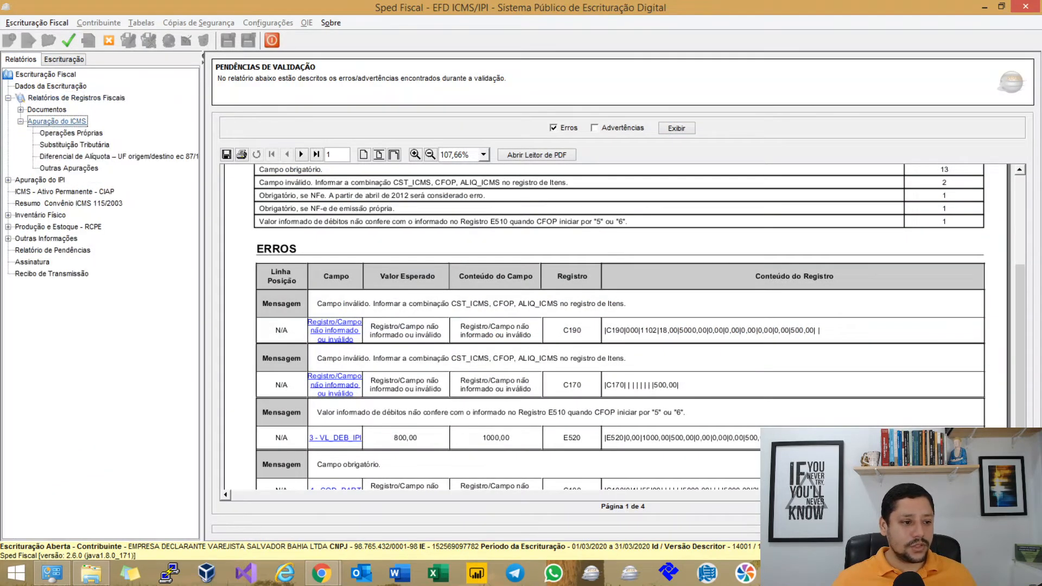
pyautogui.click(47, 110)
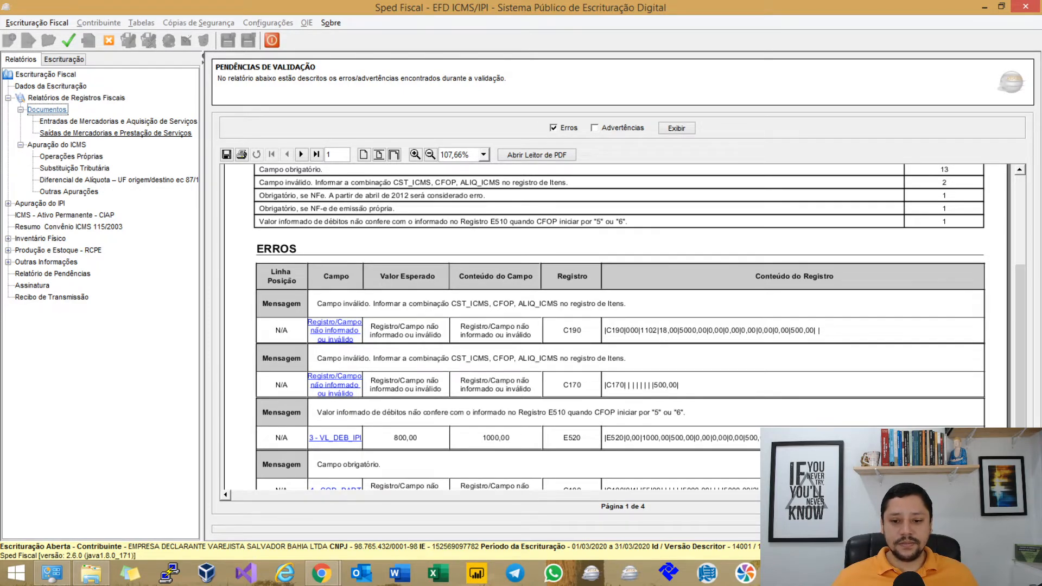
pyautogui.click(116, 133)
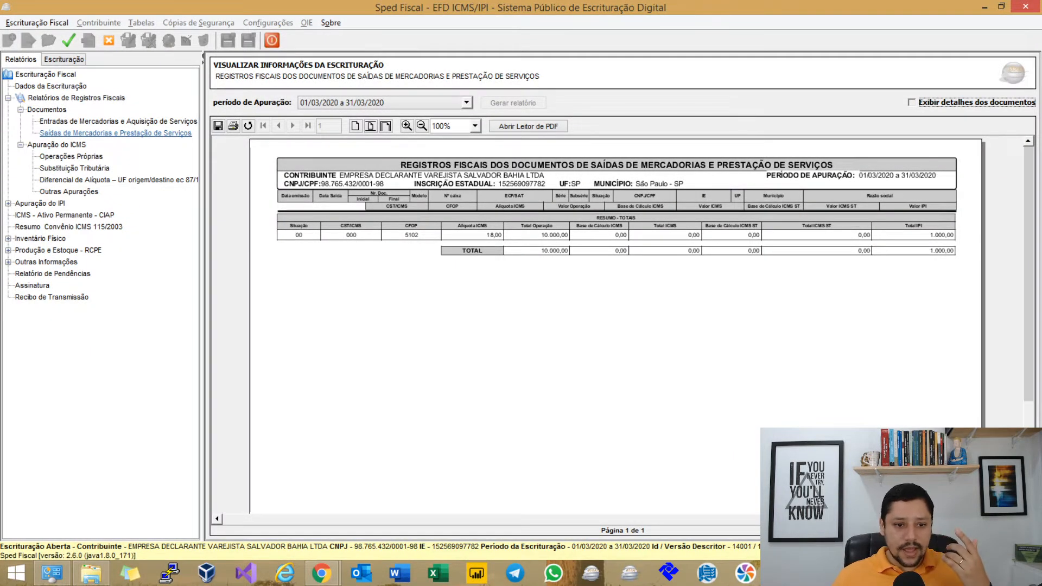
# Include document details in the outputs report and zoom it to 175%.
pyautogui.click(912, 102)
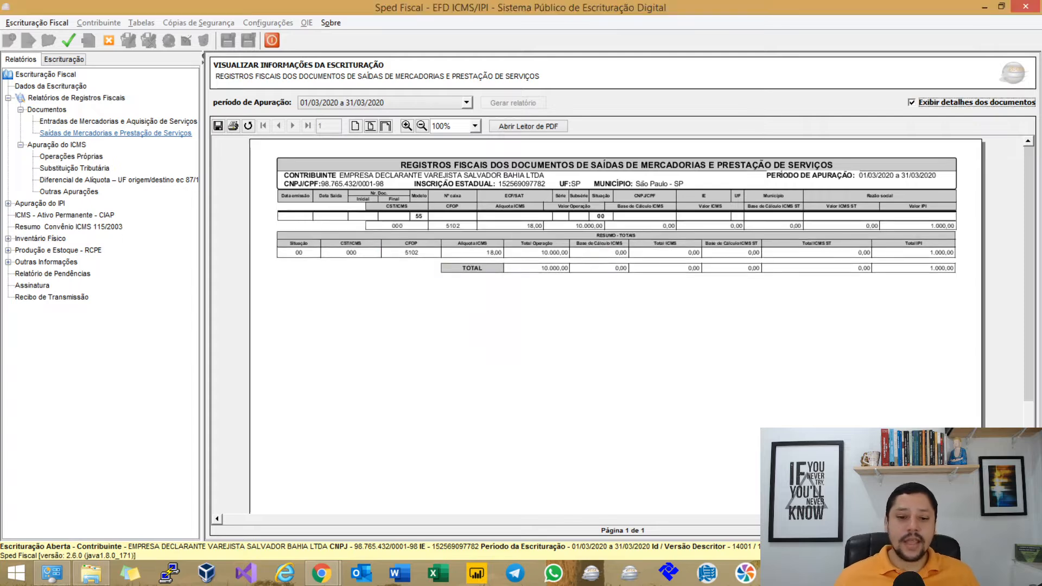
pyautogui.click(385, 126)
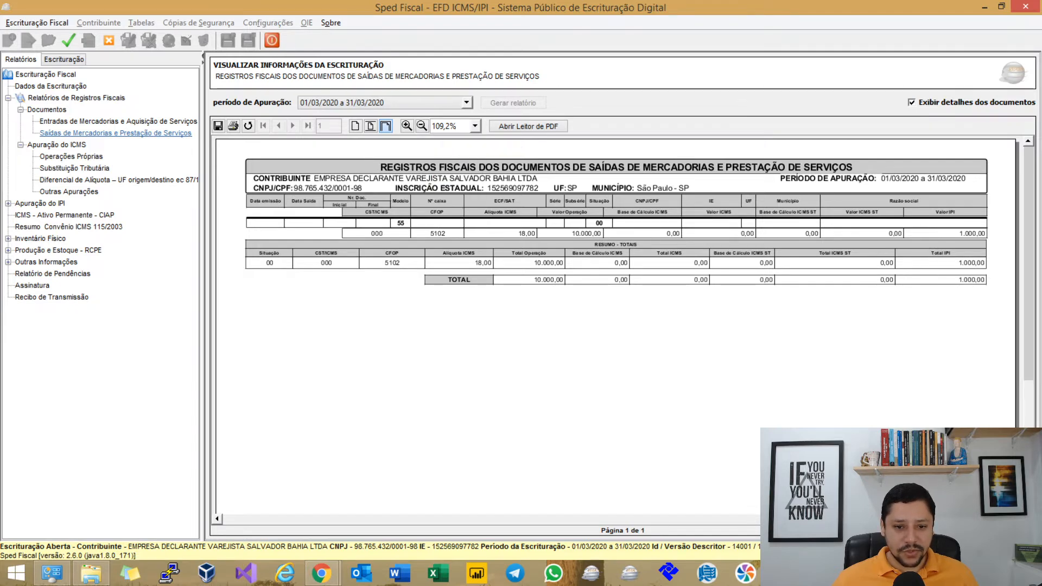
pyautogui.click(475, 126)
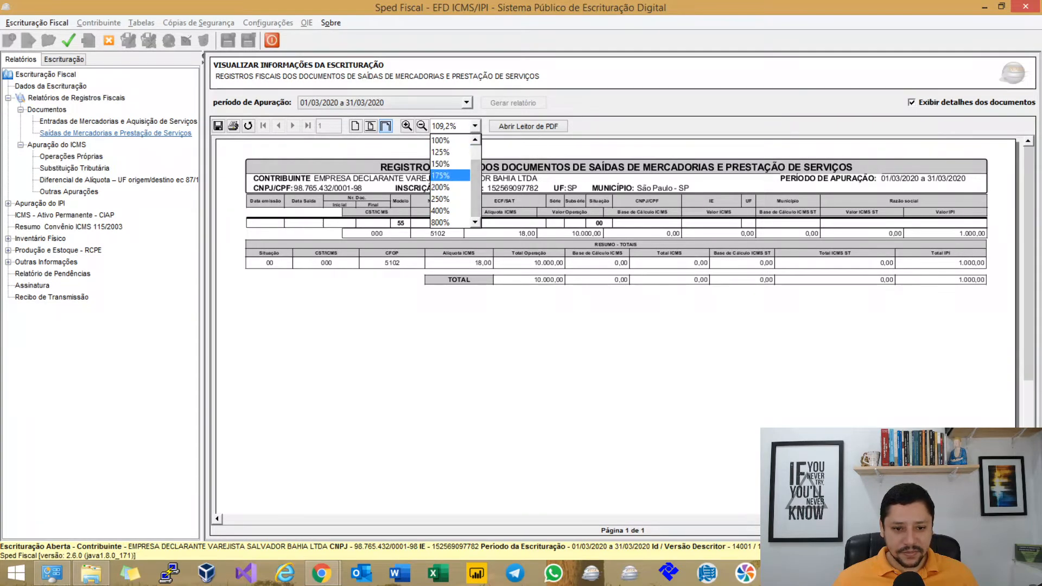
pyautogui.click(450, 177)
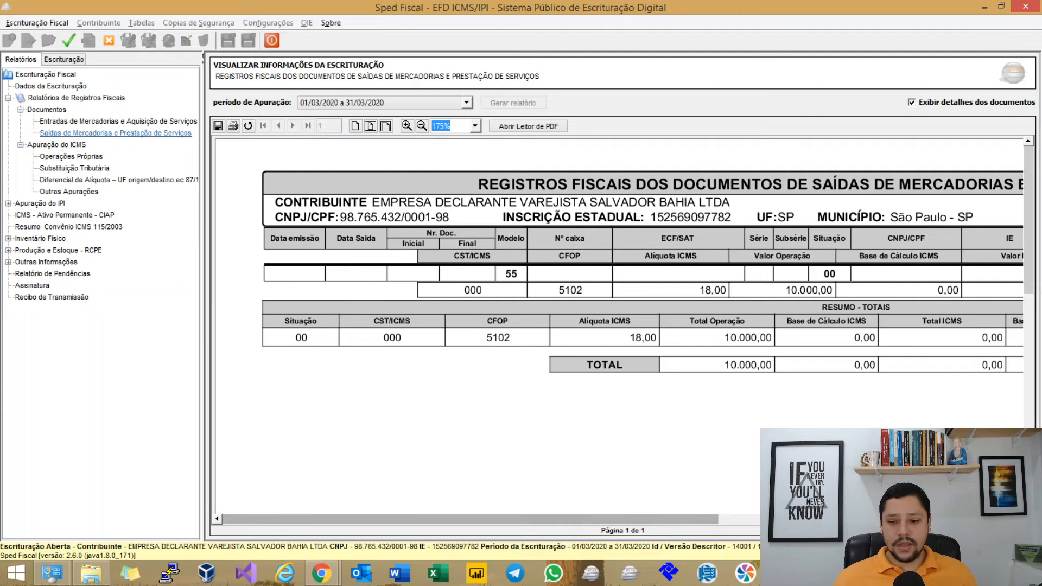
# Scroll the report sideways to the Valor IPI and Total IPI columns showing 1.000,00 for CFOP 5102.
pyautogui.moveTo(470, 520); pyautogui.dragTo(763, 519)
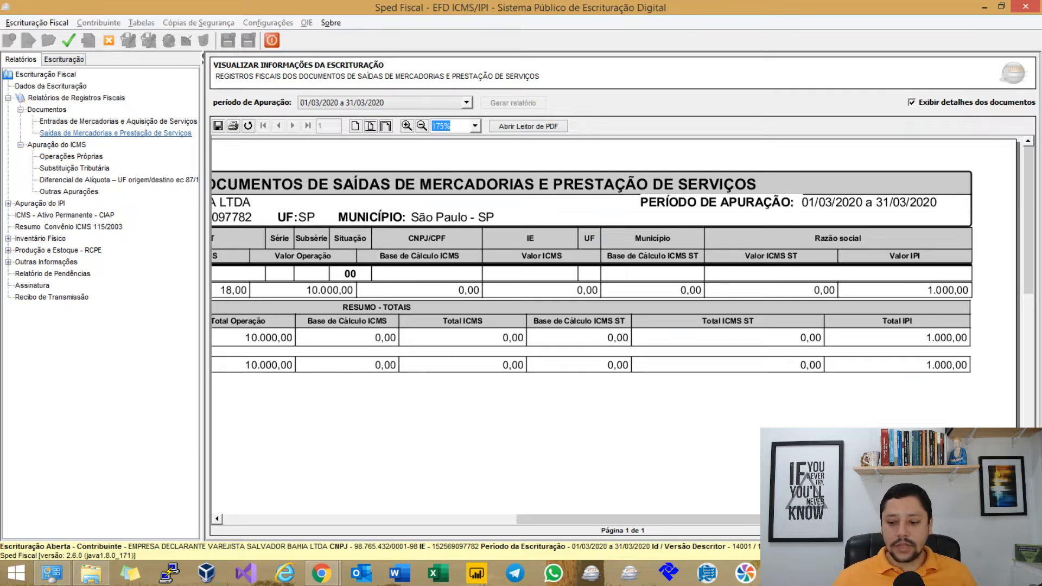
pyautogui.moveTo(763, 519)
pyautogui.mouseDown()
pyautogui.moveTo(470, 519)
pyautogui.moveTo(744, 520)
pyautogui.mouseUp()
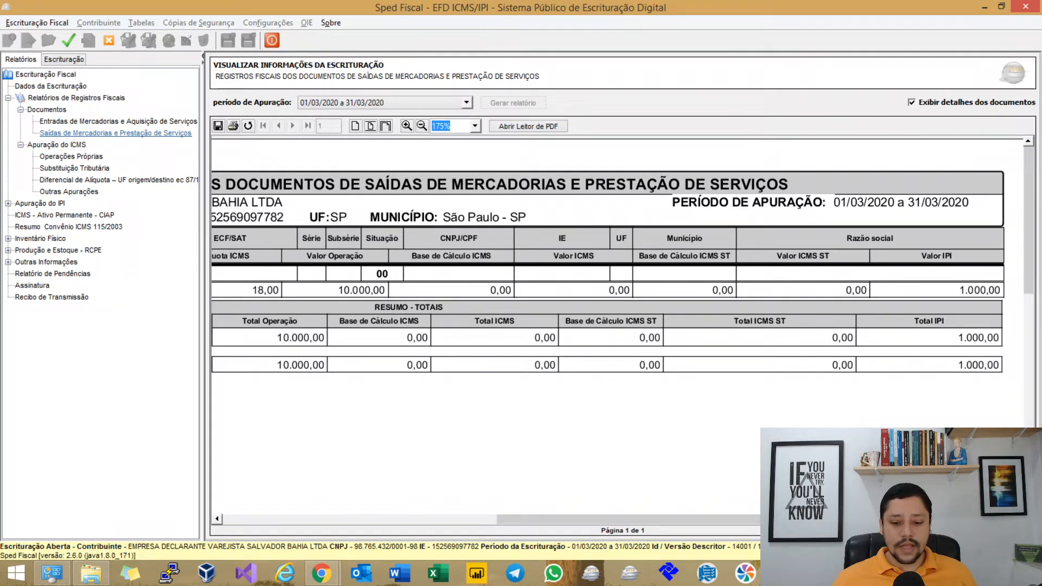
pyautogui.moveTo(744, 519)
pyautogui.mouseDown()
pyautogui.moveTo(763, 519)
pyautogui.moveTo(486, 519)
pyautogui.moveTo(763, 519)
pyautogui.mouseUp()
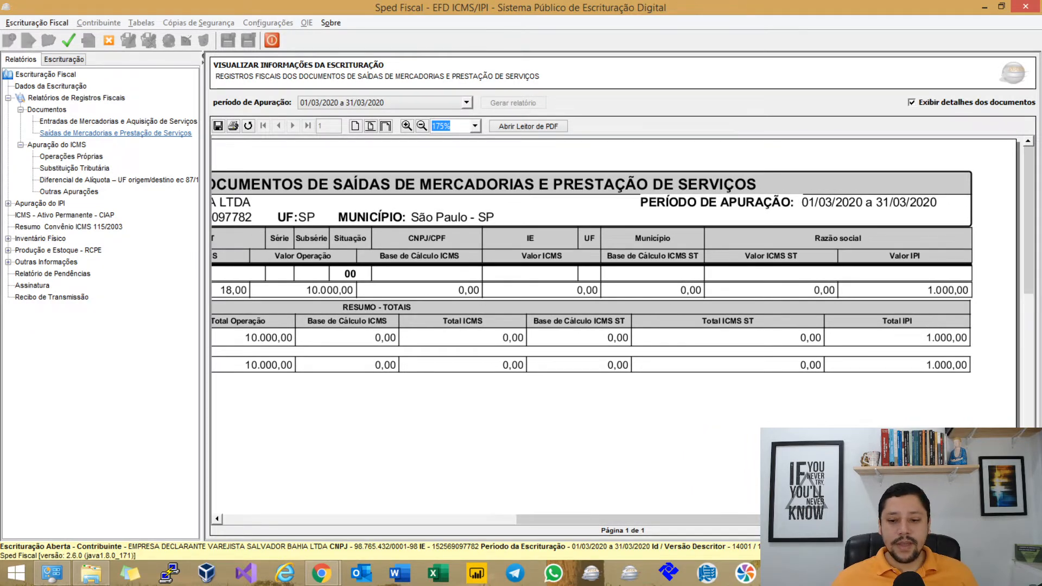
pyautogui.moveTo(764, 520); pyautogui.dragTo(470, 519)
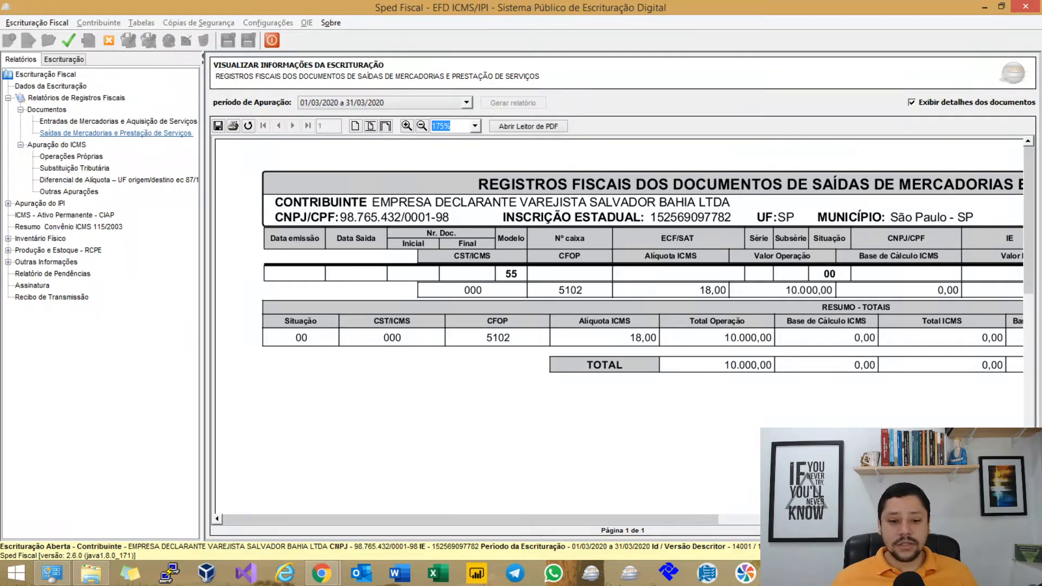
pyautogui.moveTo(471, 520)
pyautogui.mouseDown()
pyautogui.moveTo(764, 519)
pyautogui.moveTo(470, 519)
pyautogui.mouseUp()
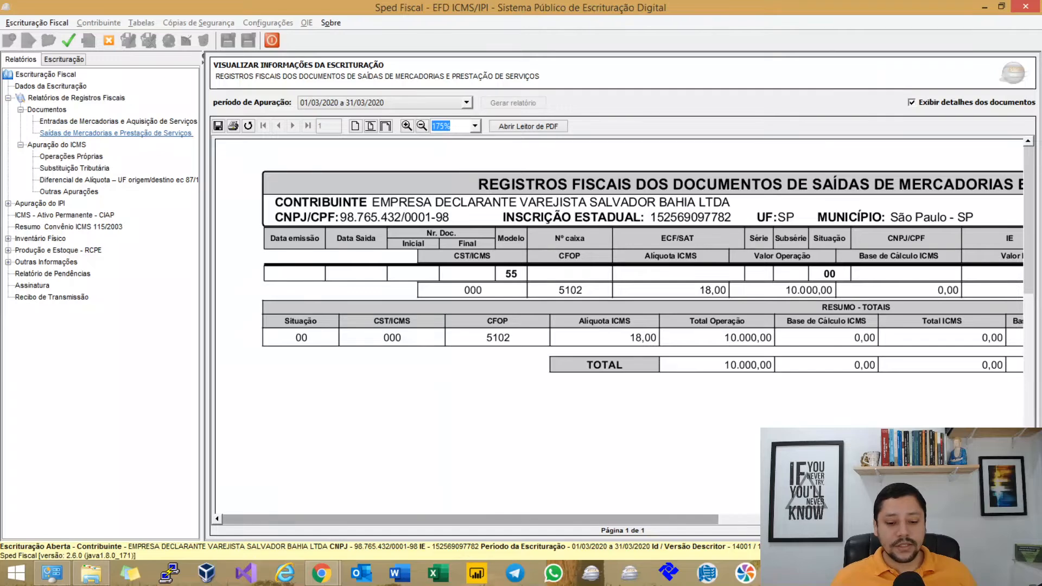
pyautogui.moveTo(470, 519); pyautogui.dragTo(765, 519)
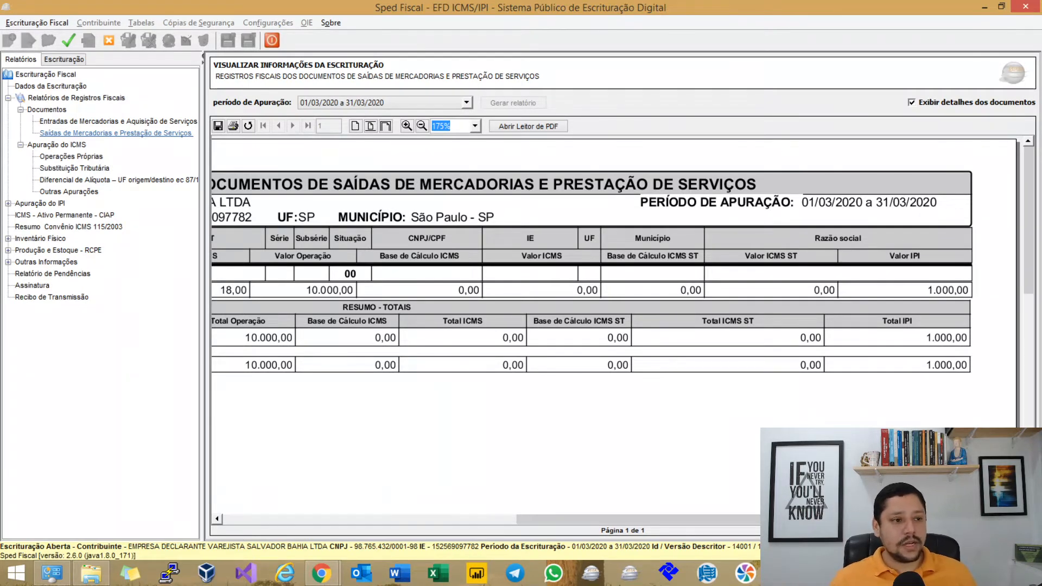
# Open E500 and compare the E510 rows for CFOP 5102 with the E520 totals.
pyautogui.click(64, 59)
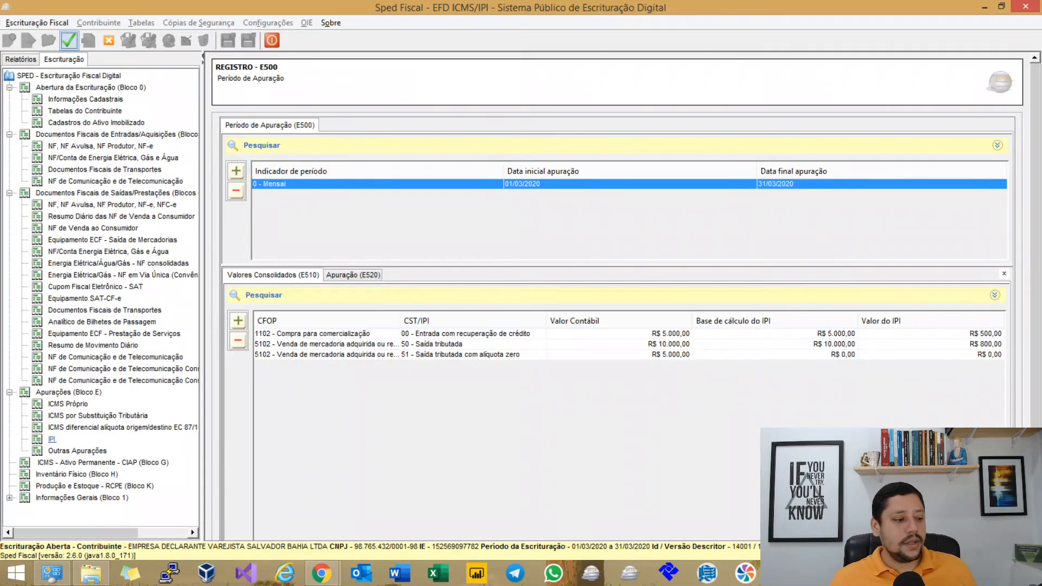
pyautogui.click(461, 334)
pyautogui.click(461, 345)
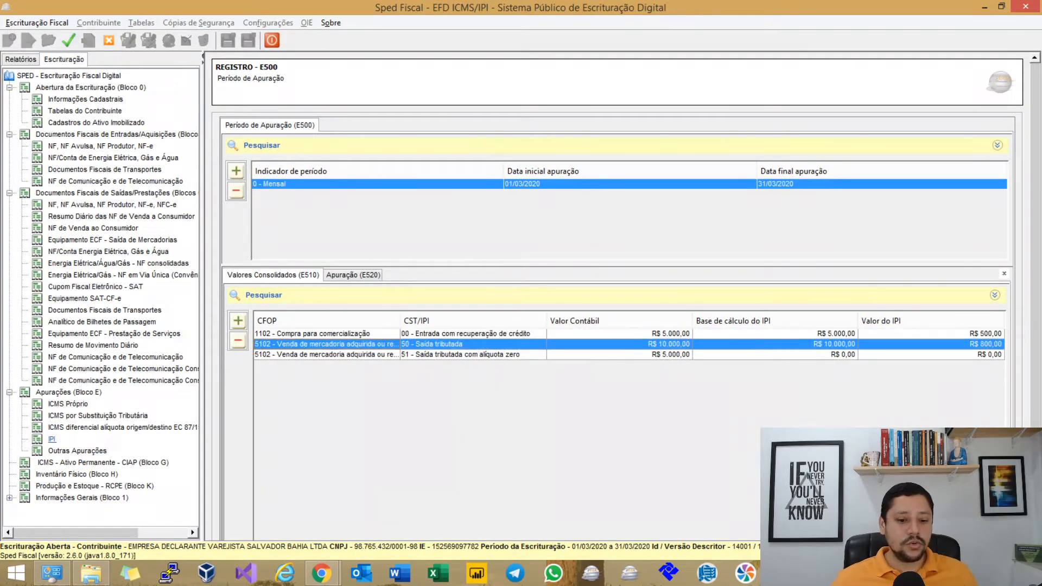
pyautogui.click(462, 355)
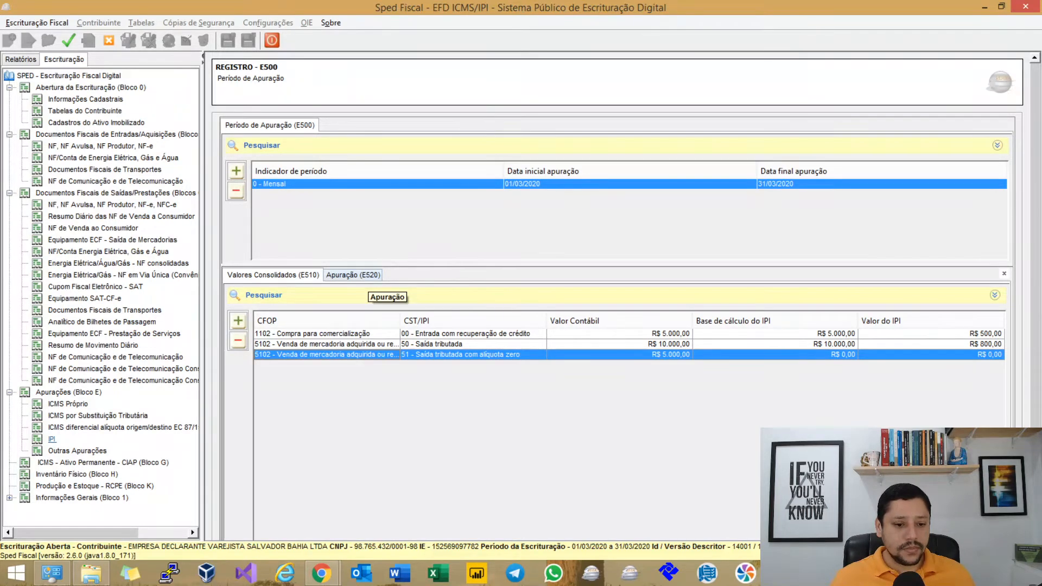
pyautogui.click(354, 275)
pyautogui.click(304, 275)
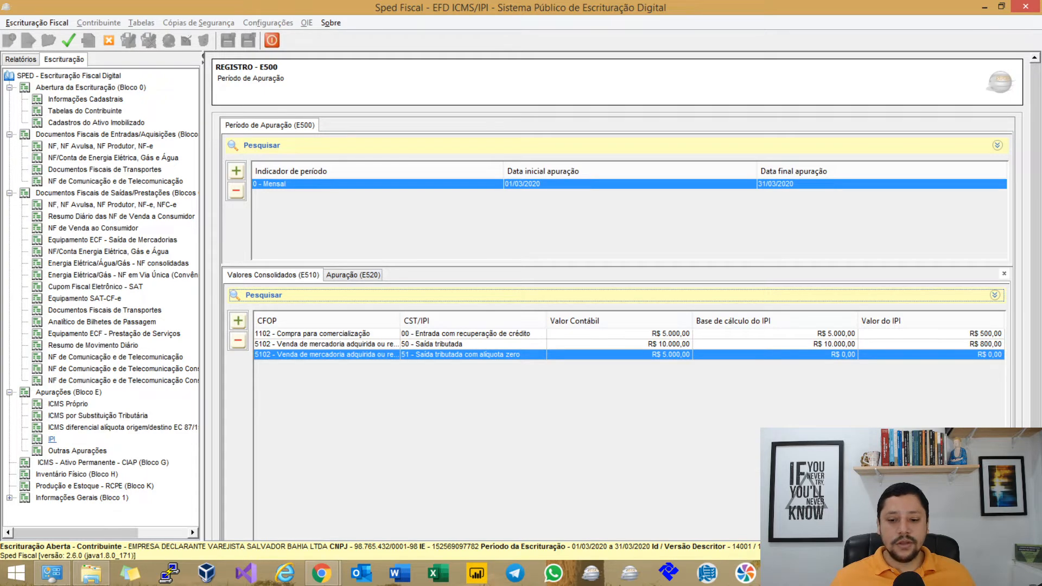
# Change the CFOP 5102 CST 50 E510 Valor do IPI to 1.000 and save the row.
pyautogui.click(775, 344)
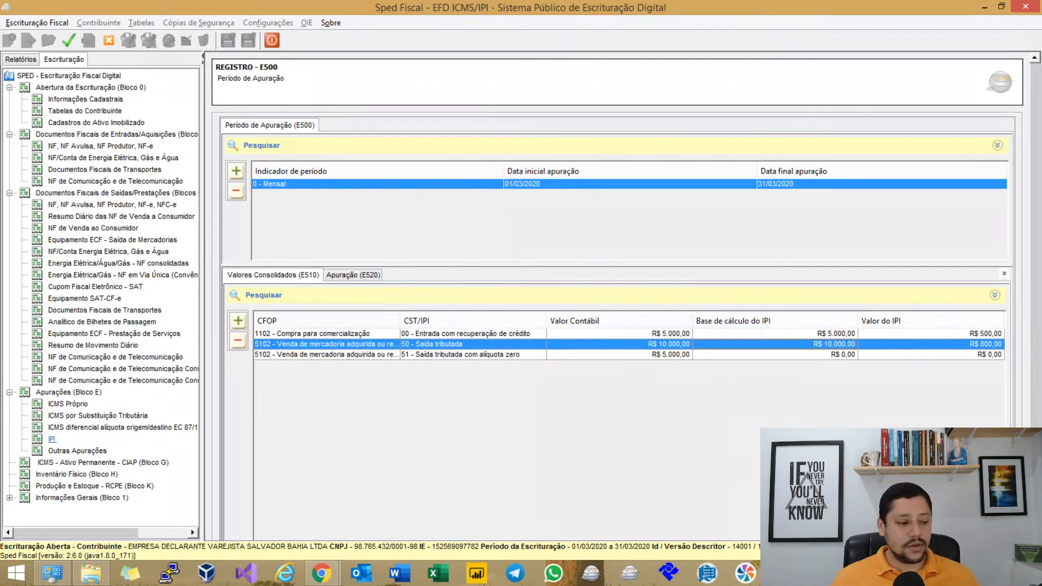
pyautogui.doubleClick(665, 344)
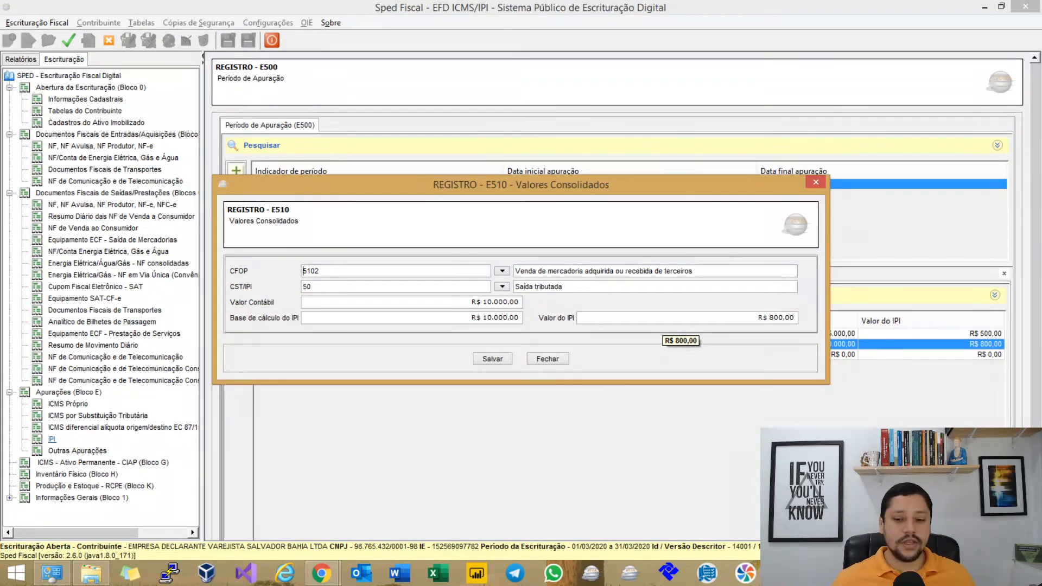
pyautogui.doubleClick(665, 321)
pyautogui.write('1.000')
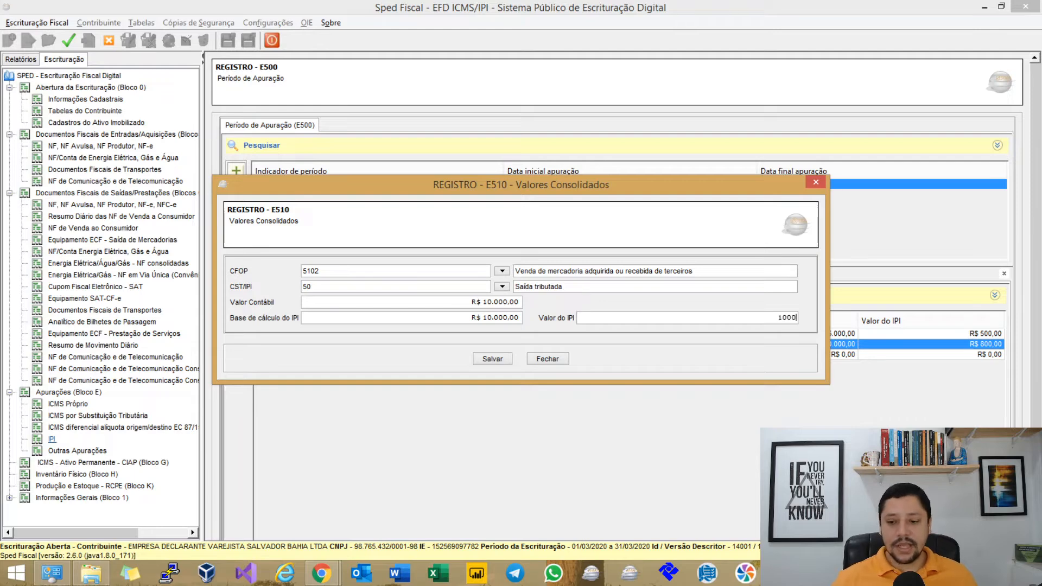
pyautogui.press('Tab')
pyautogui.click(493, 359)
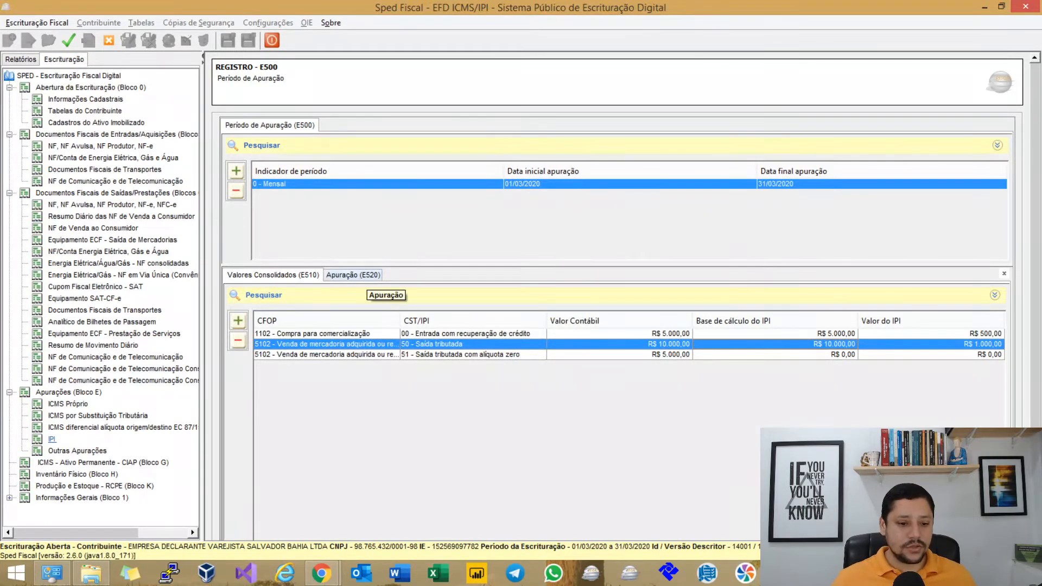
# Resave the E520 assessment so its debits update to 1.000,00 with 500,00 due.
pyautogui.click(353, 275)
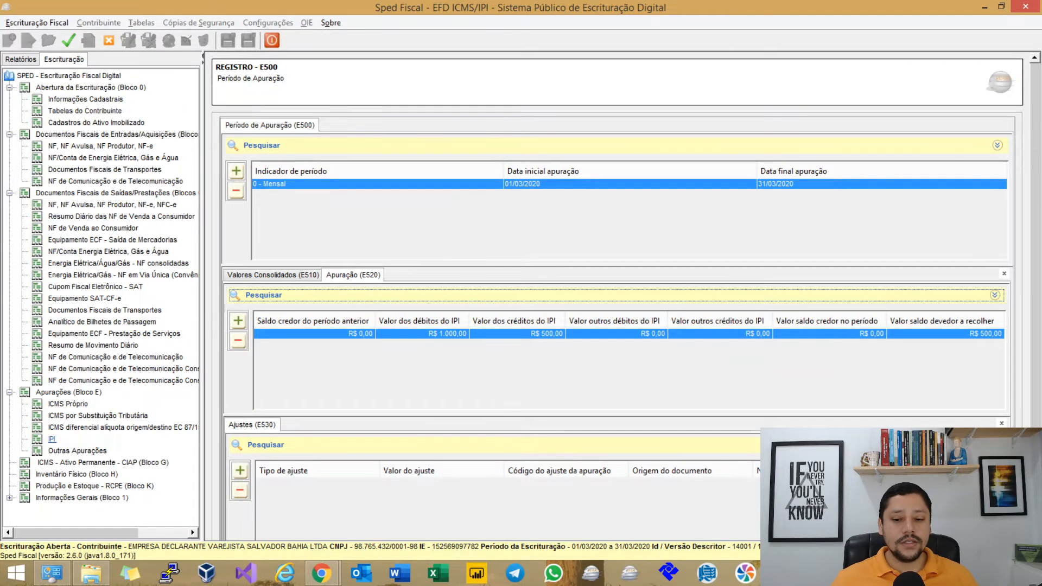
pyautogui.doubleClick(716, 335)
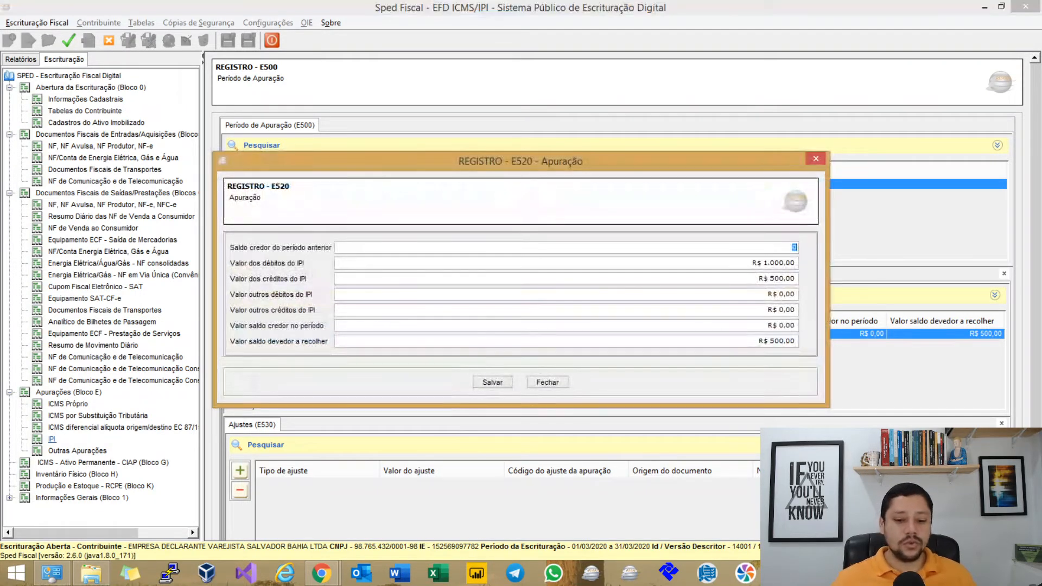
pyautogui.click(506, 383)
pyautogui.click(494, 306)
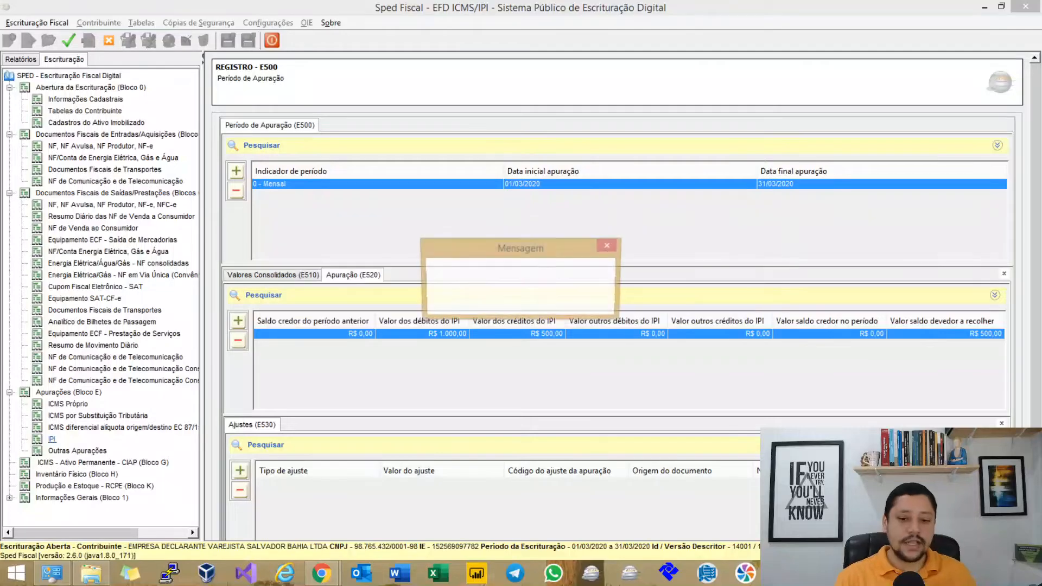
# Validate the file, glance at the mind map, and acknowledge the validation errors message.
pyautogui.click(68, 40)
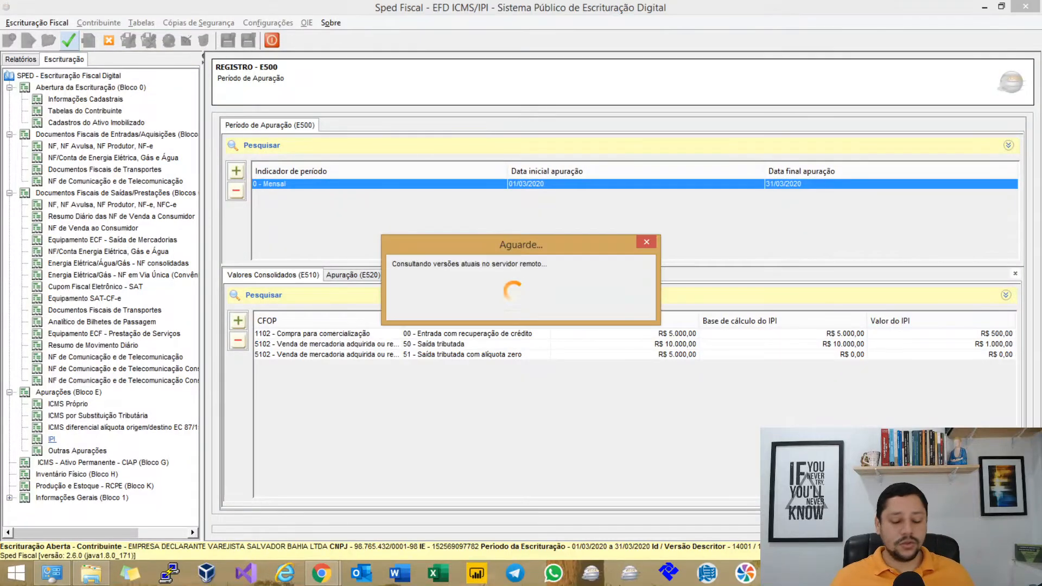
pyautogui.hotkey('alt', 'Tab')
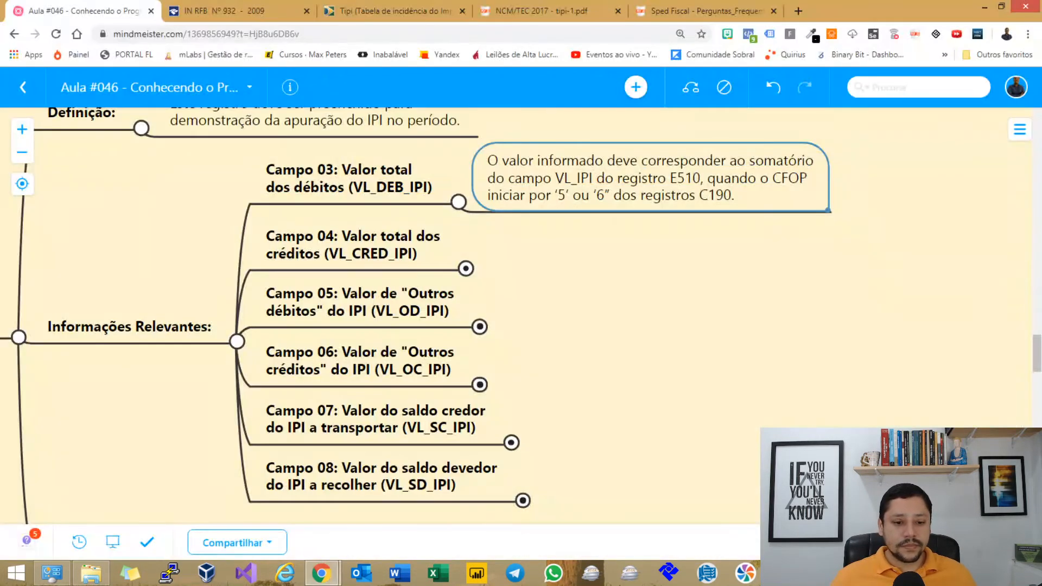
pyautogui.hotkey('alt', 'Tab')
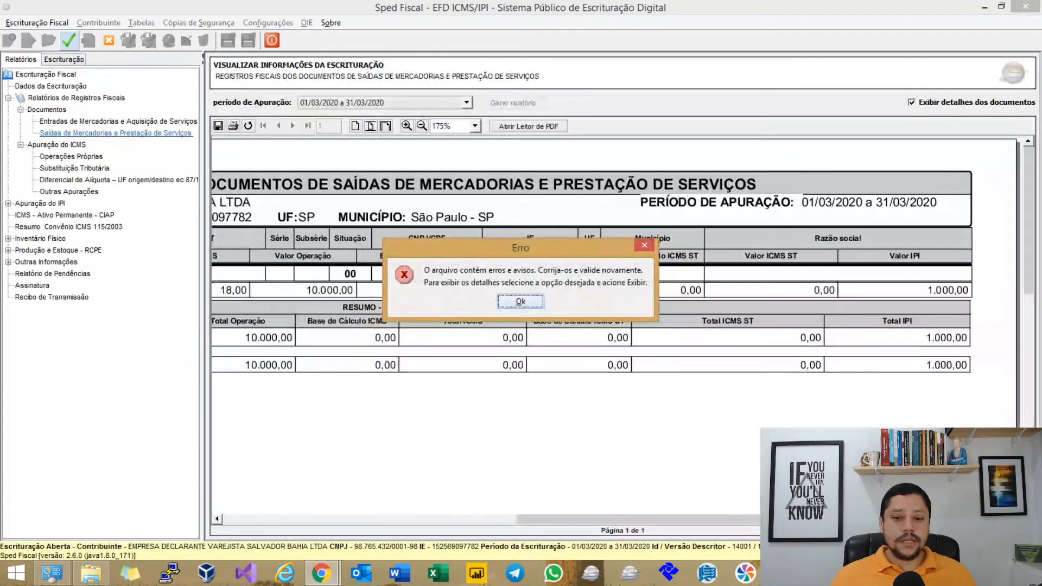
pyautogui.press('Return')
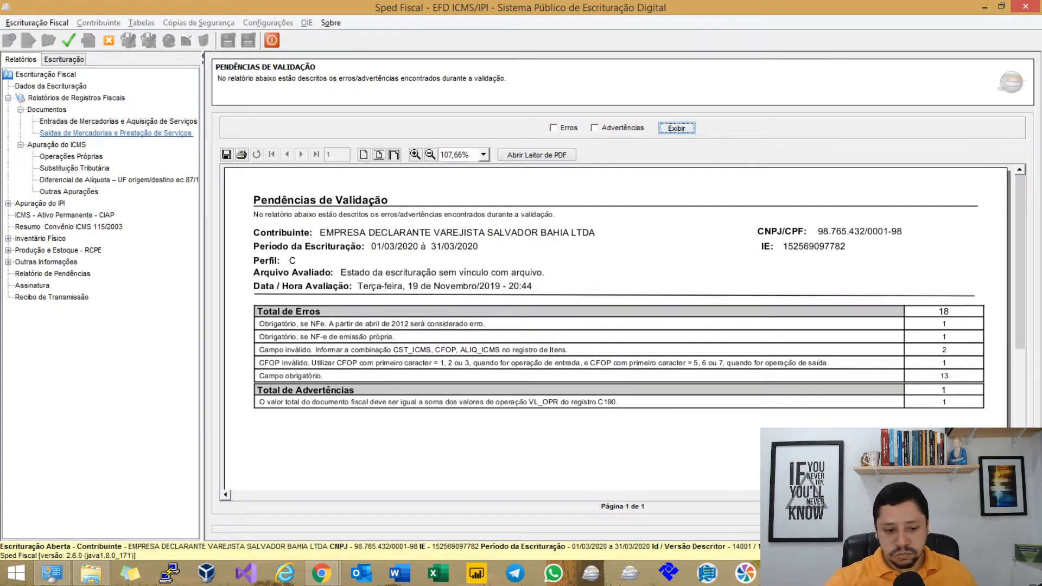
# List the 18 remaining errors and page from the last page back to the first, then return to the mind map.
pyautogui.click(554, 128)
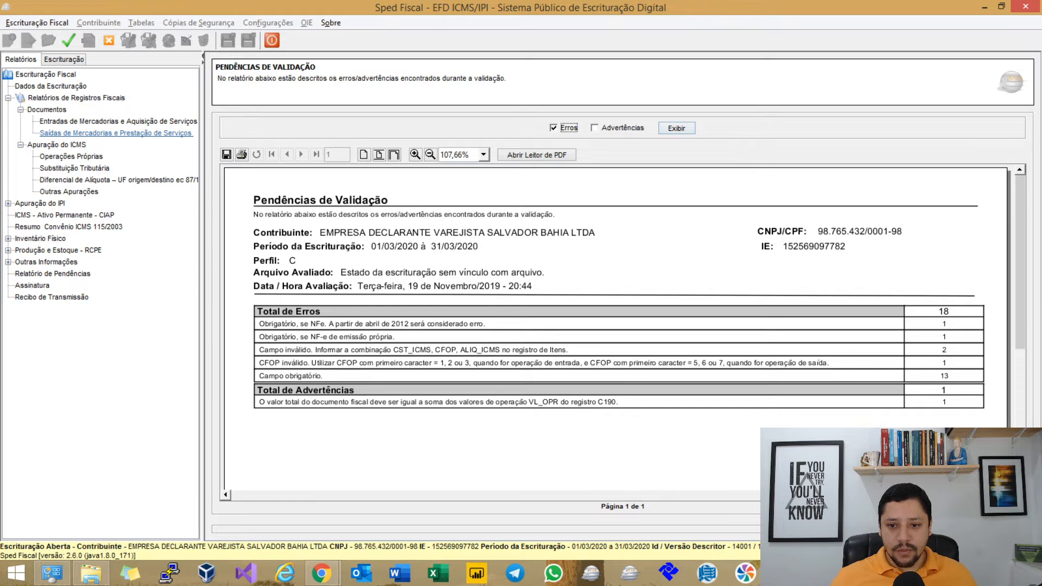
pyautogui.click(676, 128)
pyautogui.scroll(-10, 616, 326)
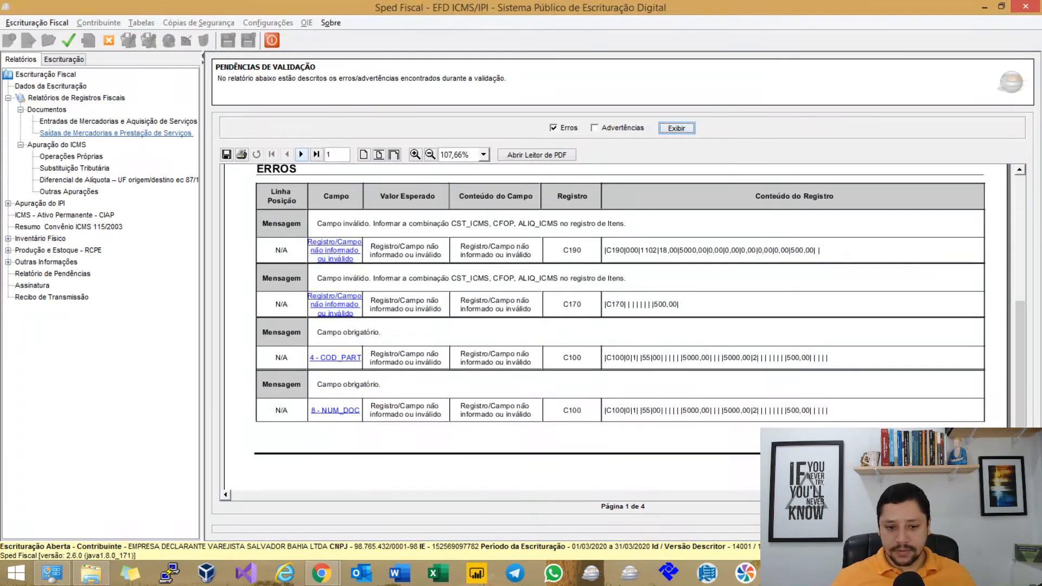
pyautogui.click(316, 154)
pyautogui.scroll(3, 616, 326)
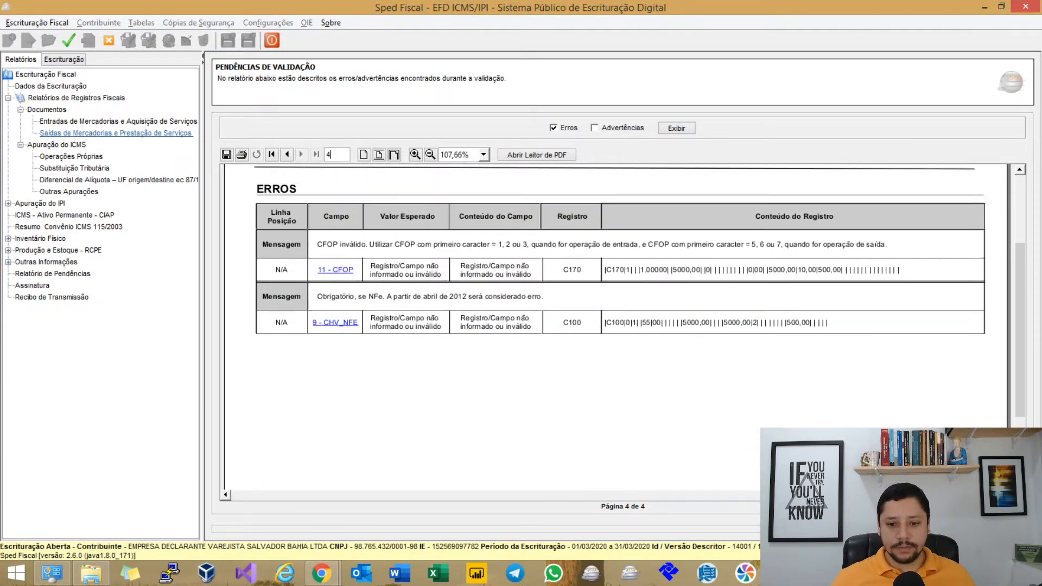
pyautogui.click(287, 154)
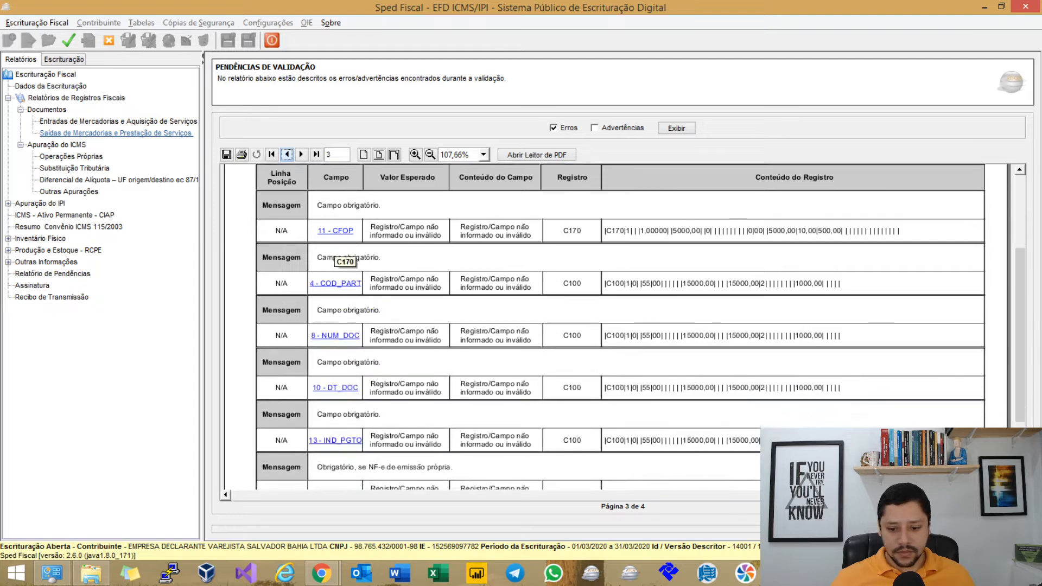
pyautogui.scroll(-3, 616, 326)
pyautogui.click(287, 155)
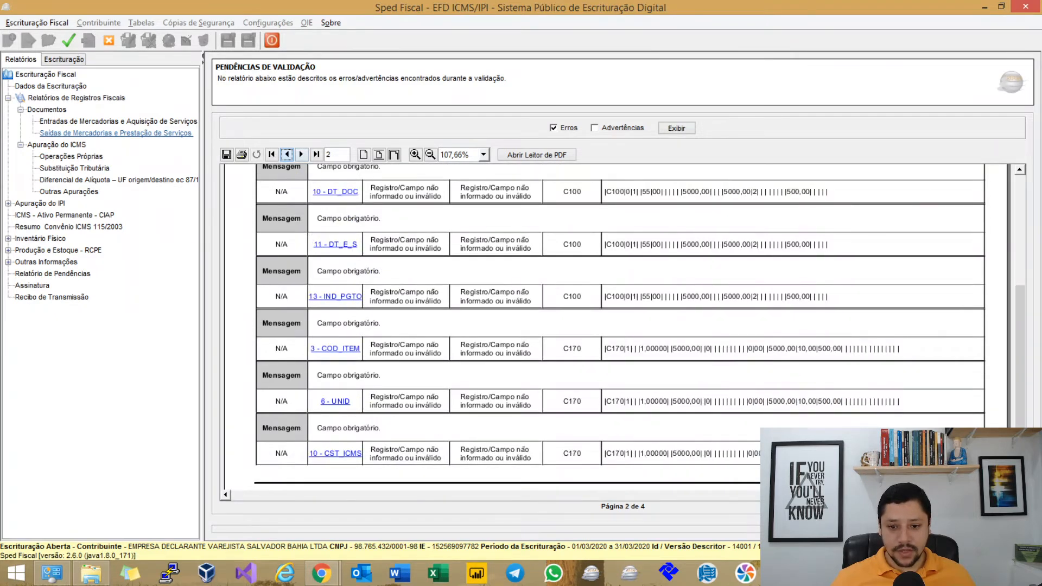
pyautogui.click(287, 154)
pyautogui.scroll(3, 616, 326)
pyautogui.hotkey('alt', 'Tab')
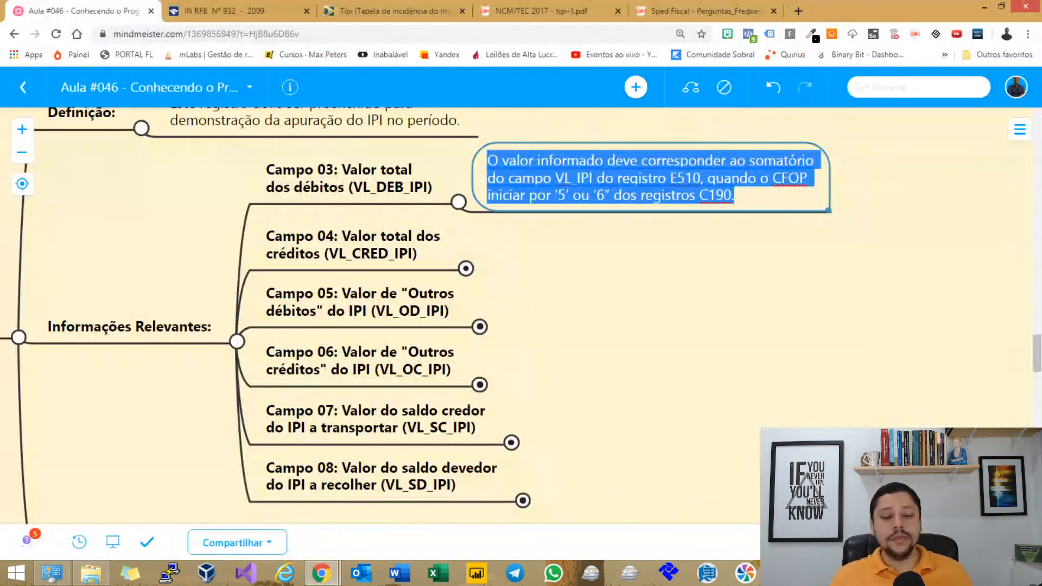
# Paste the VL_CRED_IPI rule (E510 VL_IPI sum, CFOPs 1/2/3) as a child note of Campo 04.
pyautogui.press('Escape')
pyautogui.press('Down')
pyautogui.write('O valor informado deve corresponder ao somatório do campo VL_IPI do registro E510, quando o CFOP iniciar por ‘1’, ‘2’ ou ‘3’ dos registros C190.')
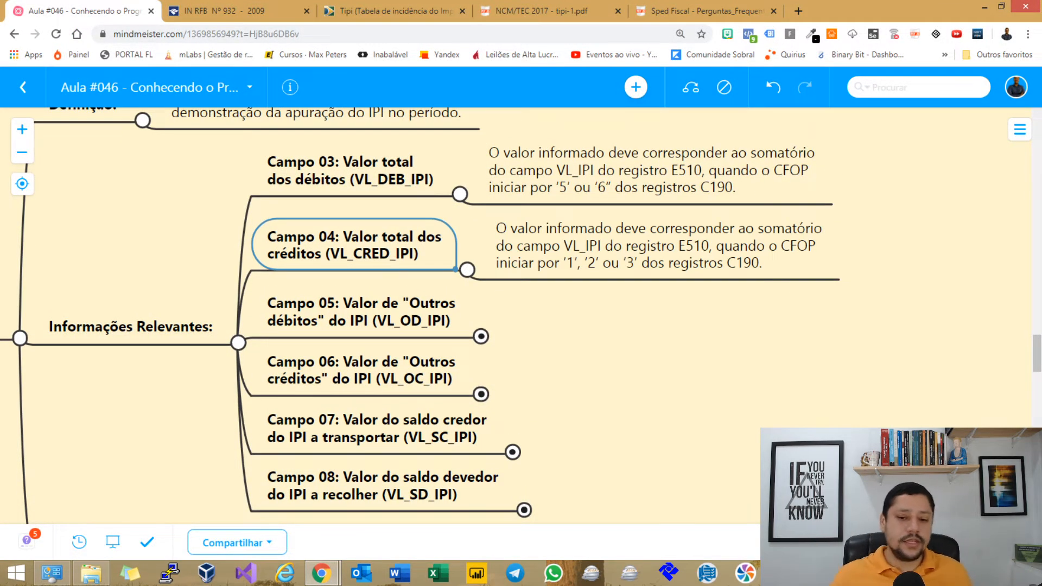
pyautogui.press('Right')
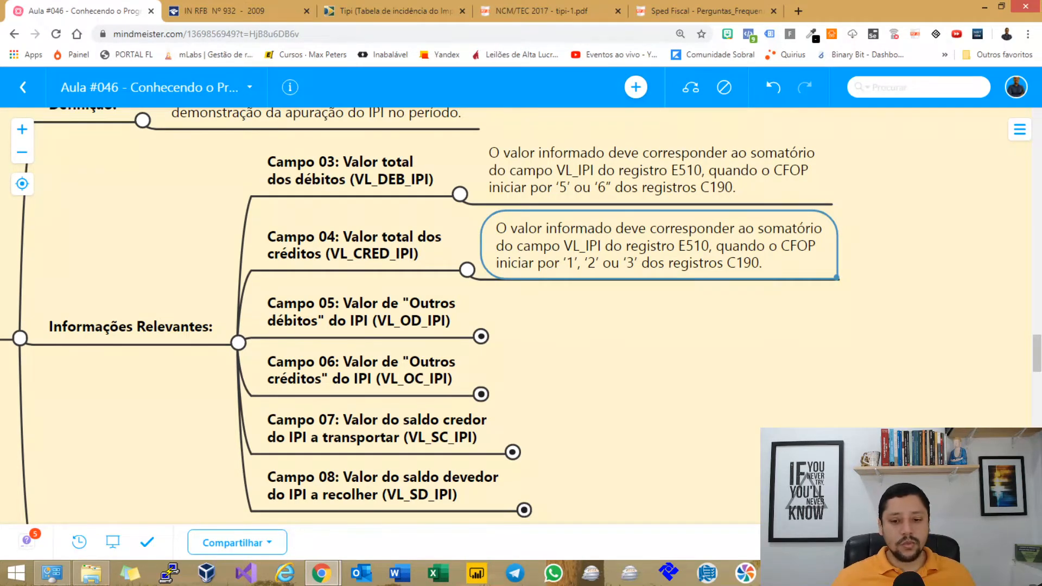
pyautogui.doubleClick(701, 245)
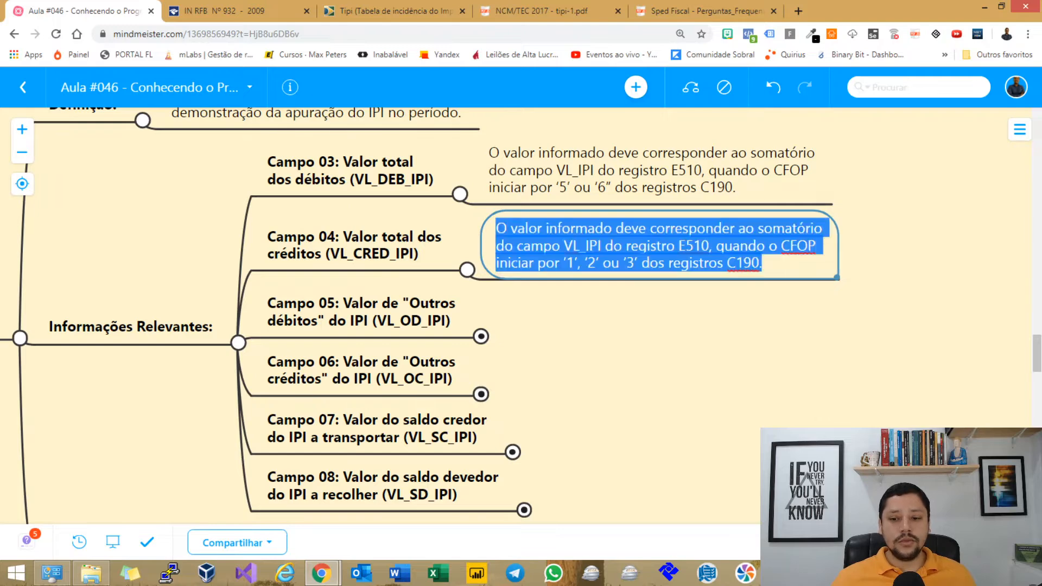
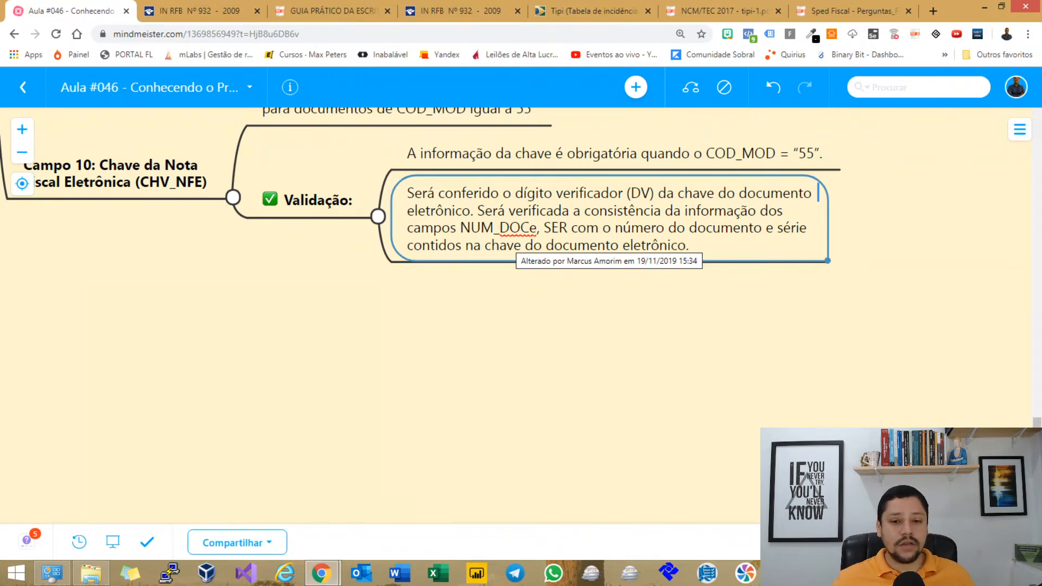
# Search how the NF-e access key is composed and read the Oobj article's character-count table.
pyautogui.click(592, 11)
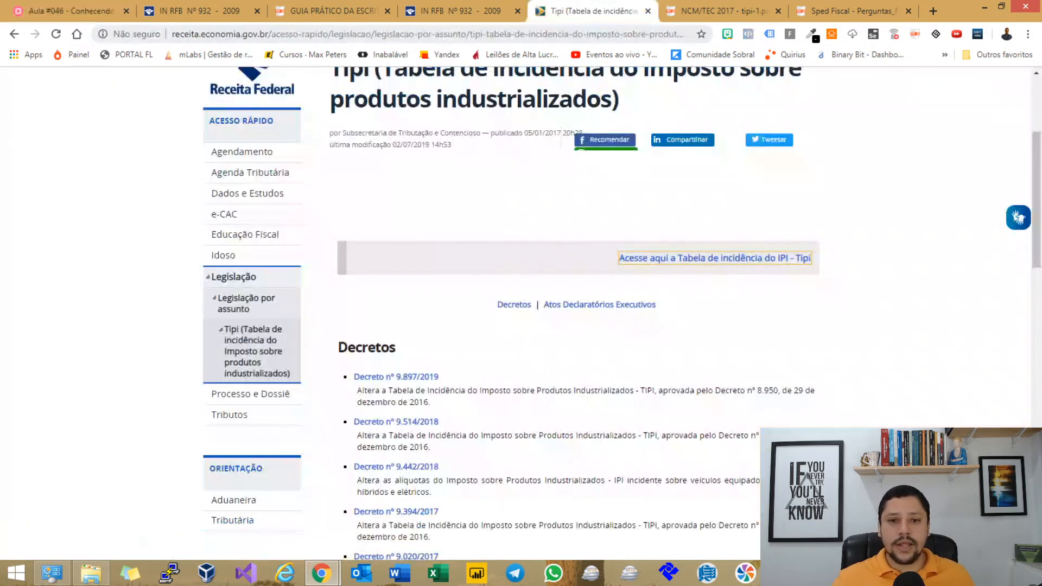
pyautogui.hotkey('ctrl', 'l')
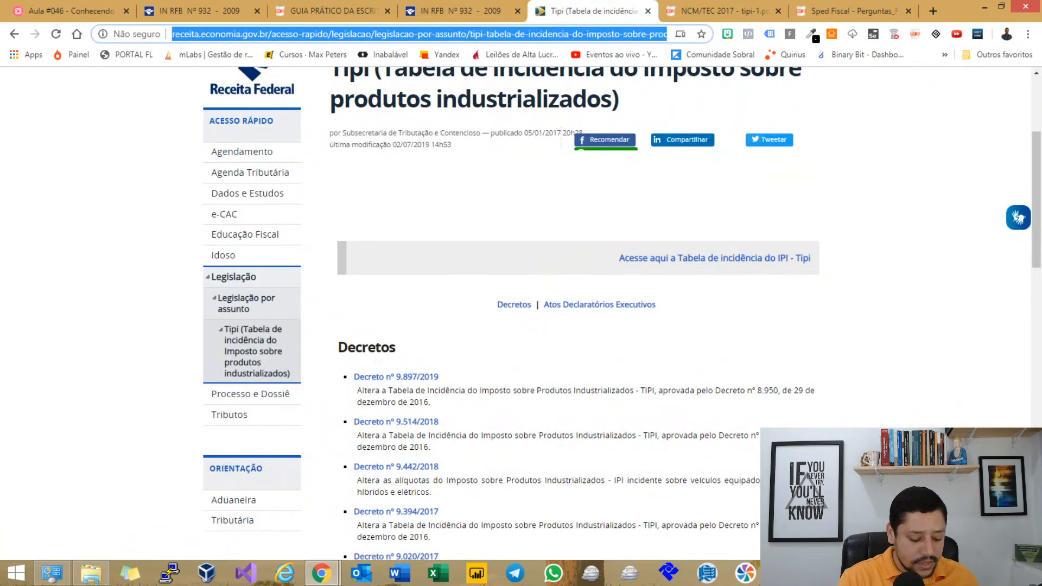
pyautogui.write('com')
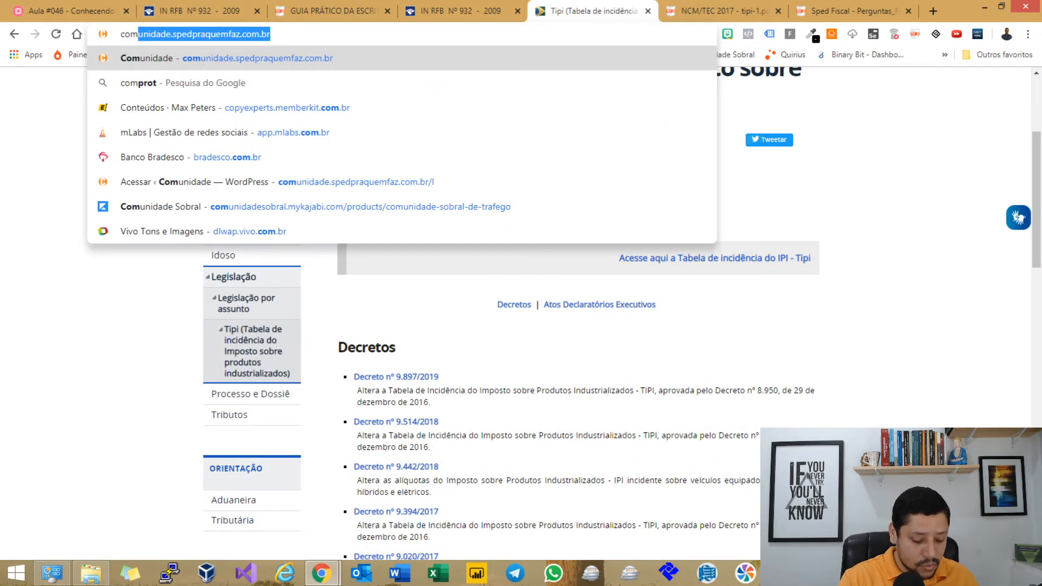
pyautogui.write('posi~]ao chave de acesso nfe')
pyautogui.press('Return')
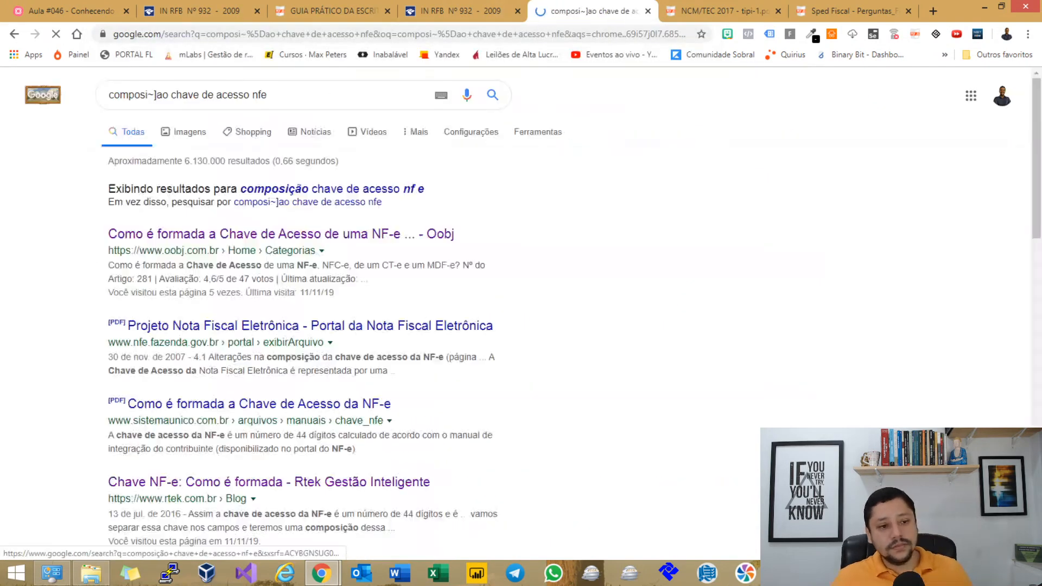
pyautogui.click(280, 234)
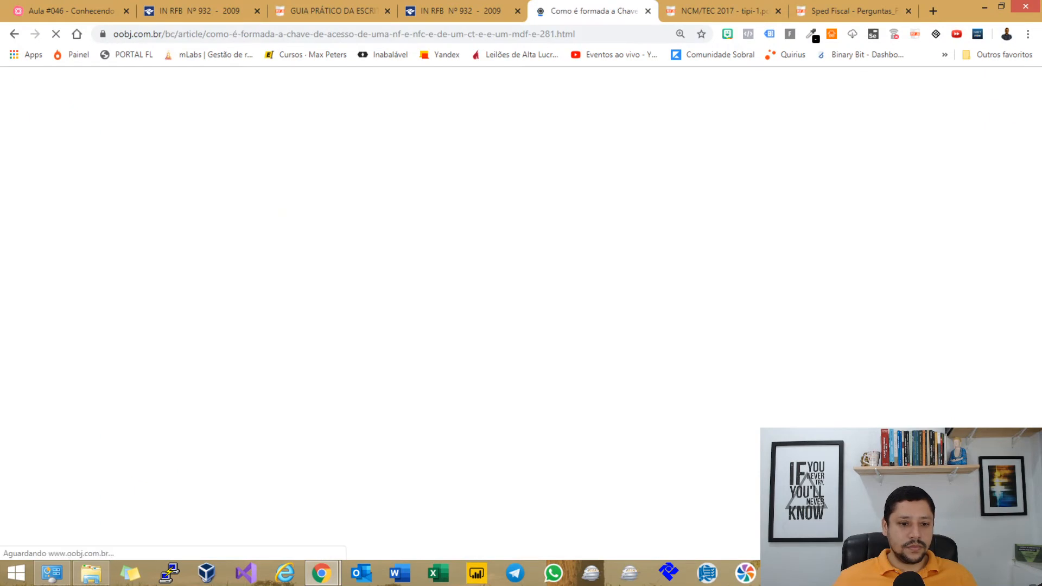
pyautogui.scroll(-3, 516, 314)
pyautogui.scroll(-10, 516, 313)
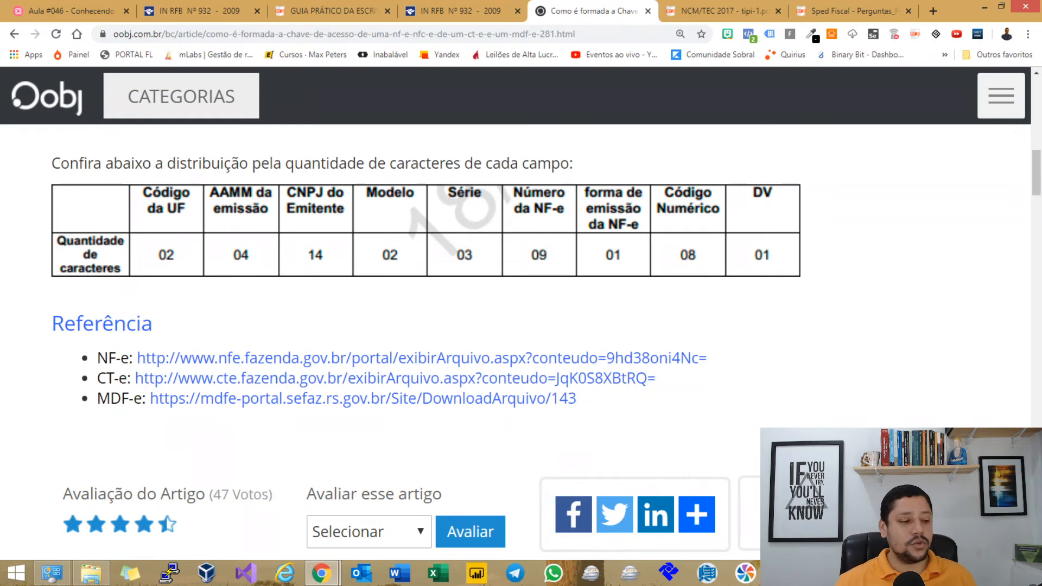
# Reveal the Campo 08 and Campo 10 notes in the lesson mind map, then return to Sped Fiscal PVA.
pyautogui.click(39, 11)
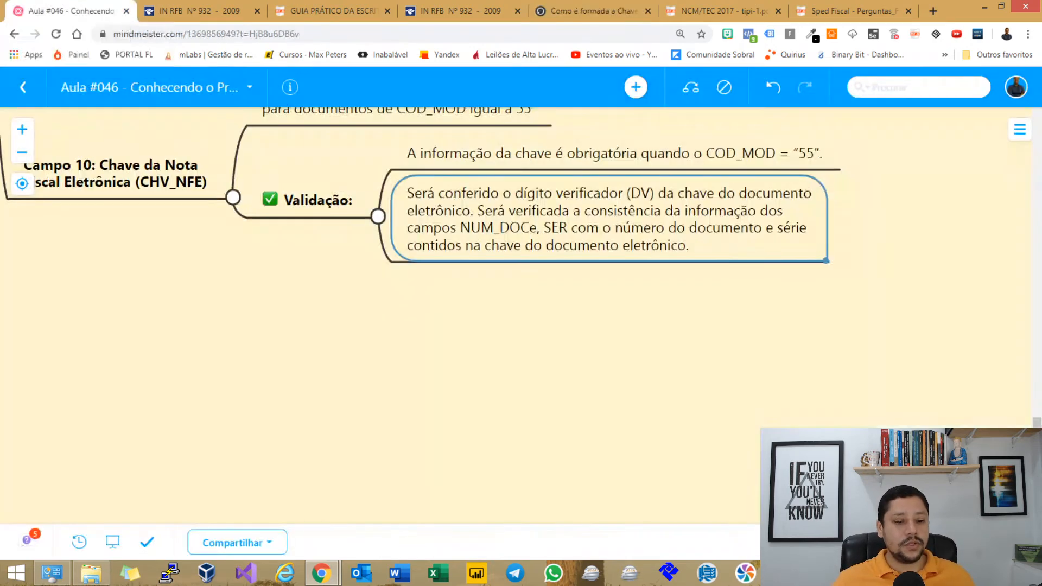
pyautogui.moveTo(488, 325); pyautogui.dragTo(551, 434)
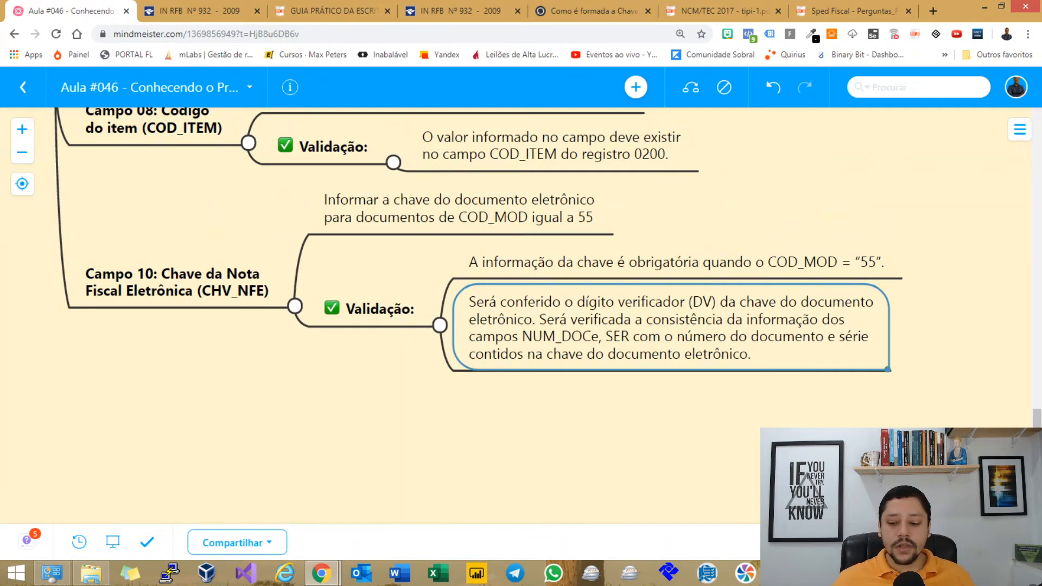
pyautogui.hotkey('alt', 'Tab')
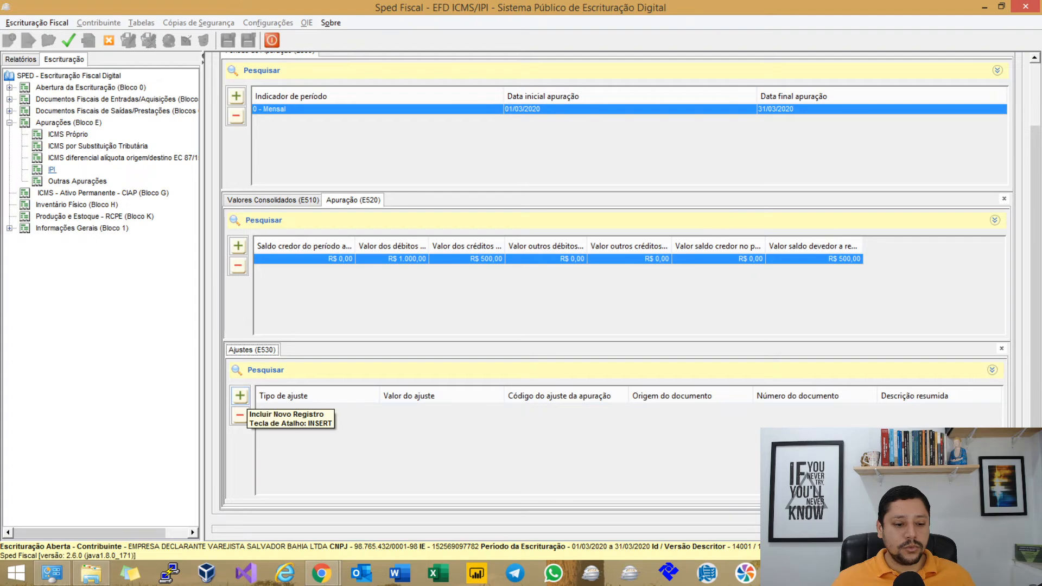
# Add a new E530 adjustment with type 1 – Ajuste a crédito and list the valid IPI adjustment codes.
pyautogui.click(240, 396)
pyautogui.click(517, 263)
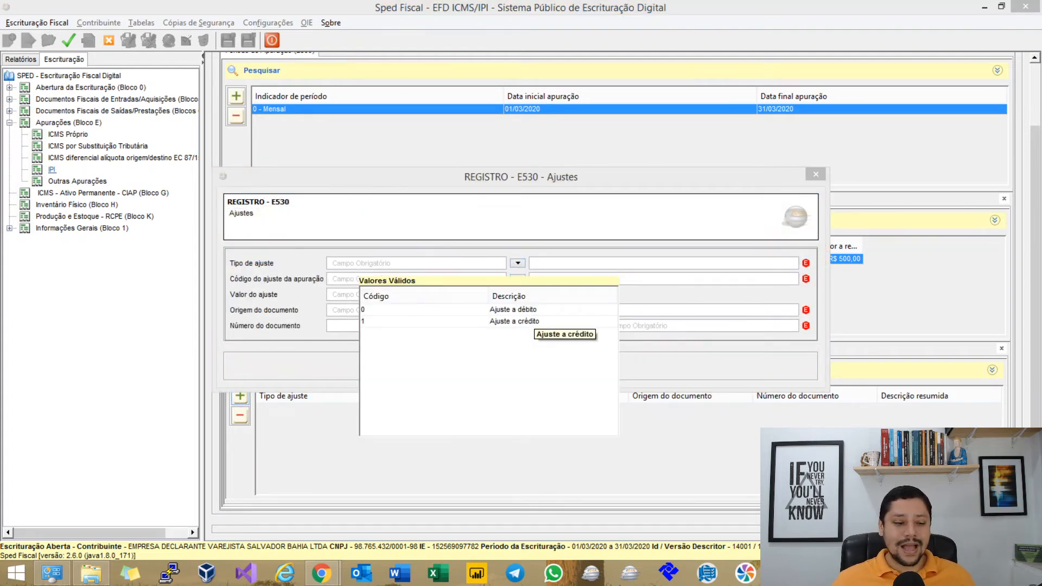
pyautogui.doubleClick(521, 322)
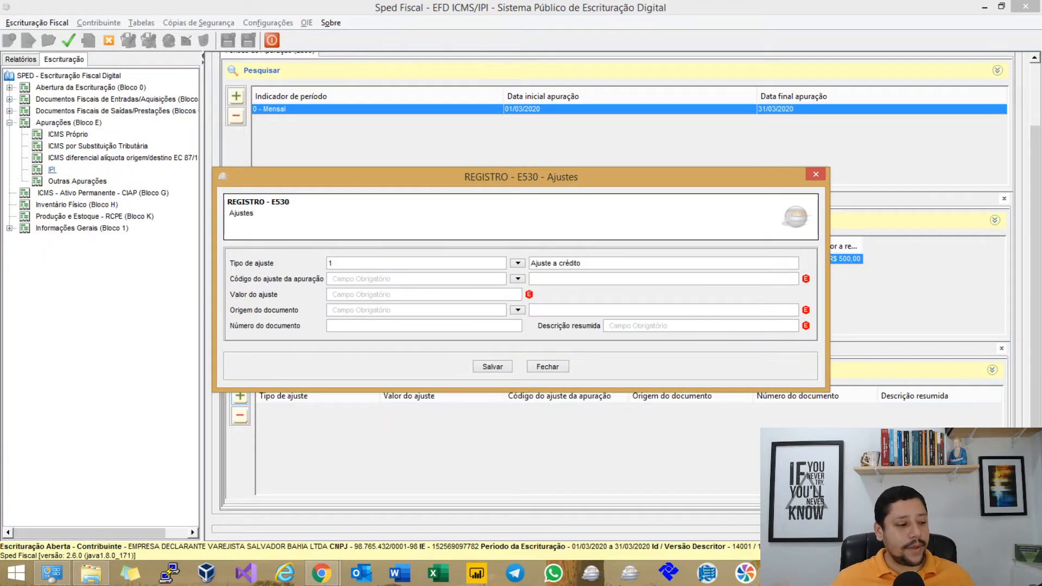
pyautogui.moveTo(521, 177); pyautogui.dragTo(530, 154)
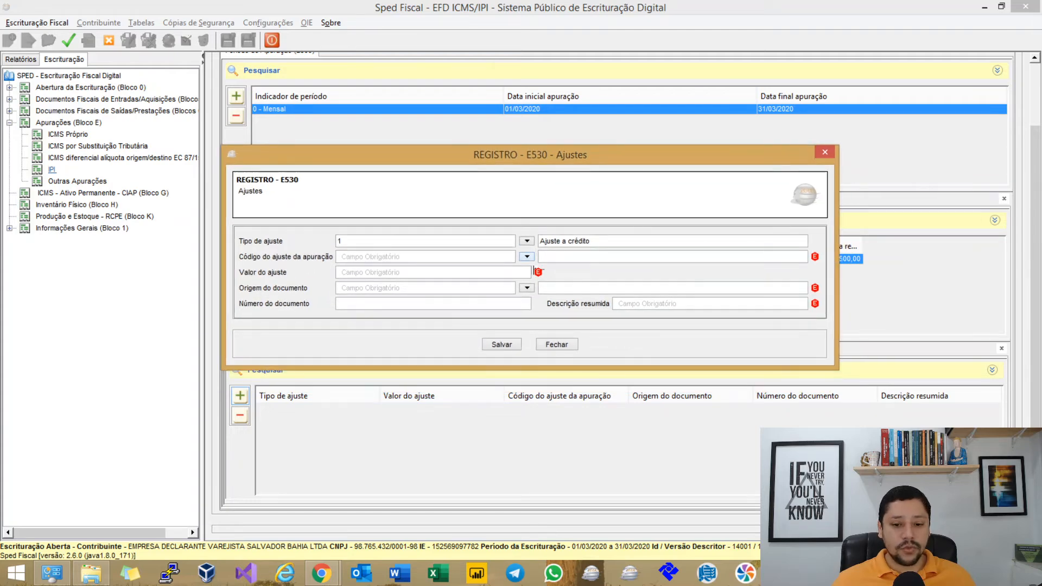
pyautogui.click(526, 257)
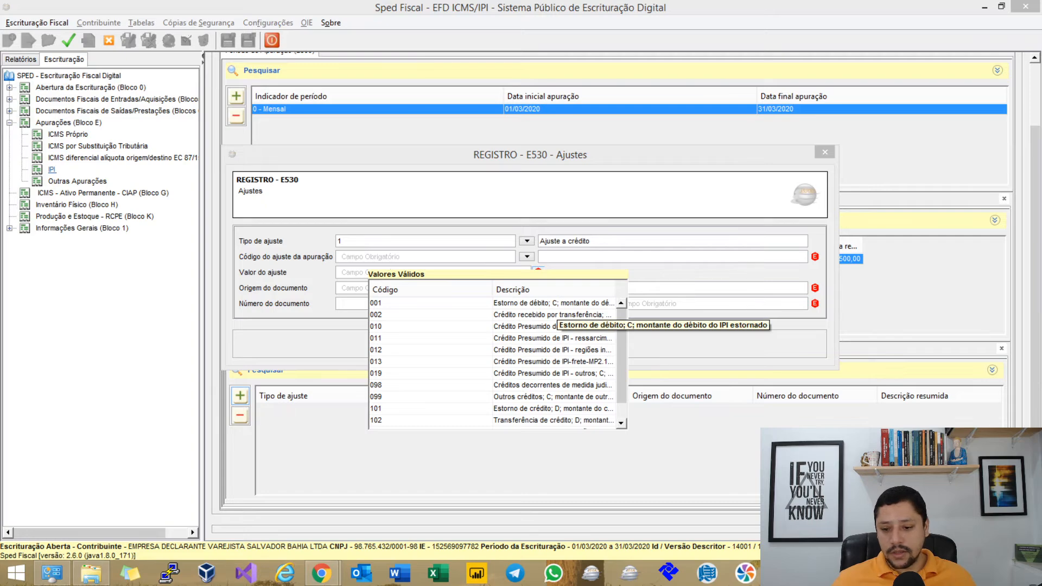
pyautogui.hotkey('alt', 'Tab')
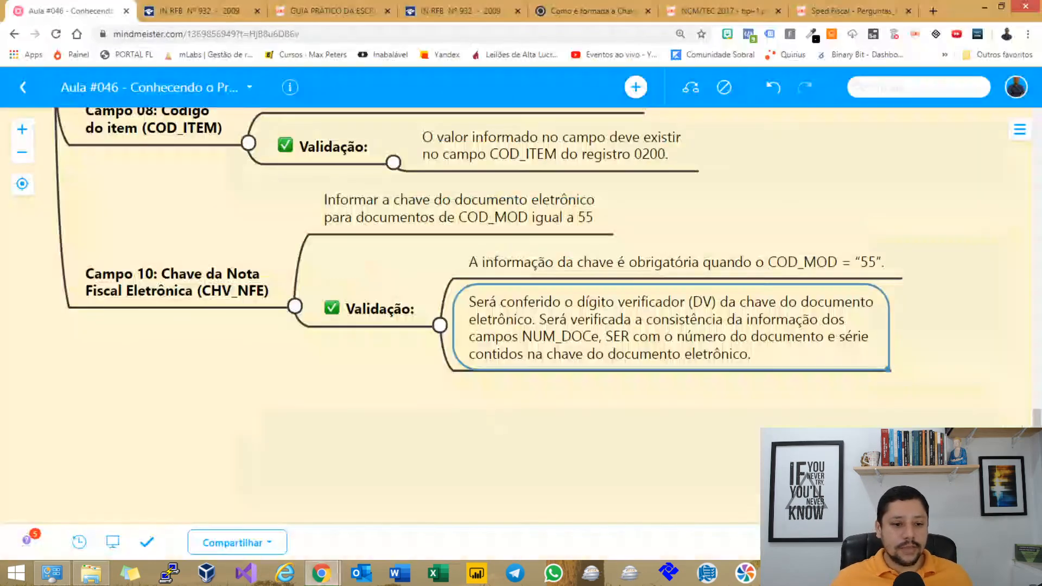
# Review the descriptions of codes 010, 019 and 103 in IN RFB 932's Tabela IV.
pyautogui.click(209, 11)
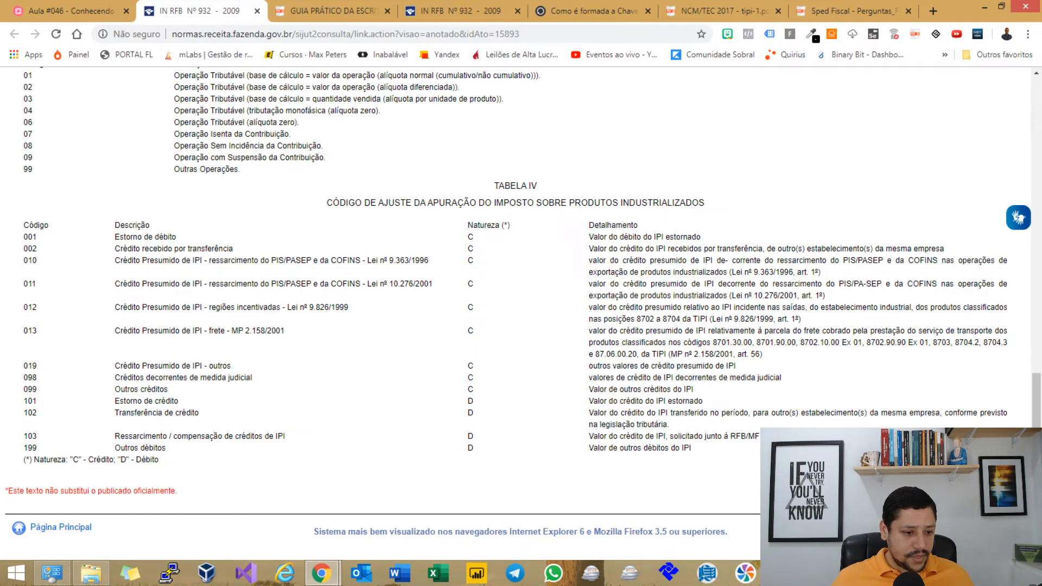
pyautogui.moveTo(154, 261); pyautogui.dragTo(186, 260)
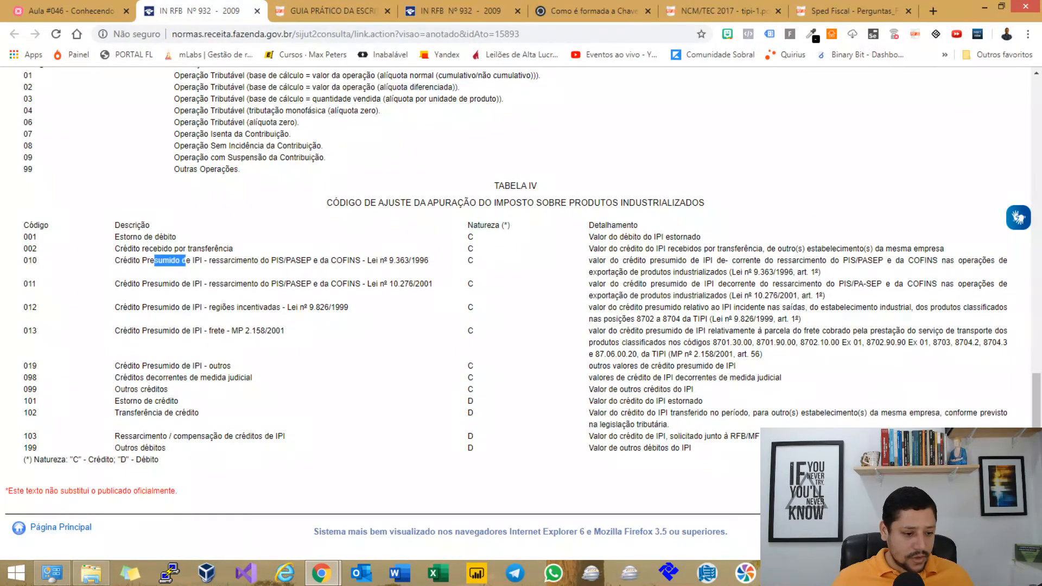
pyautogui.moveTo(127, 366); pyautogui.dragTo(147, 366)
pyautogui.click(147, 366)
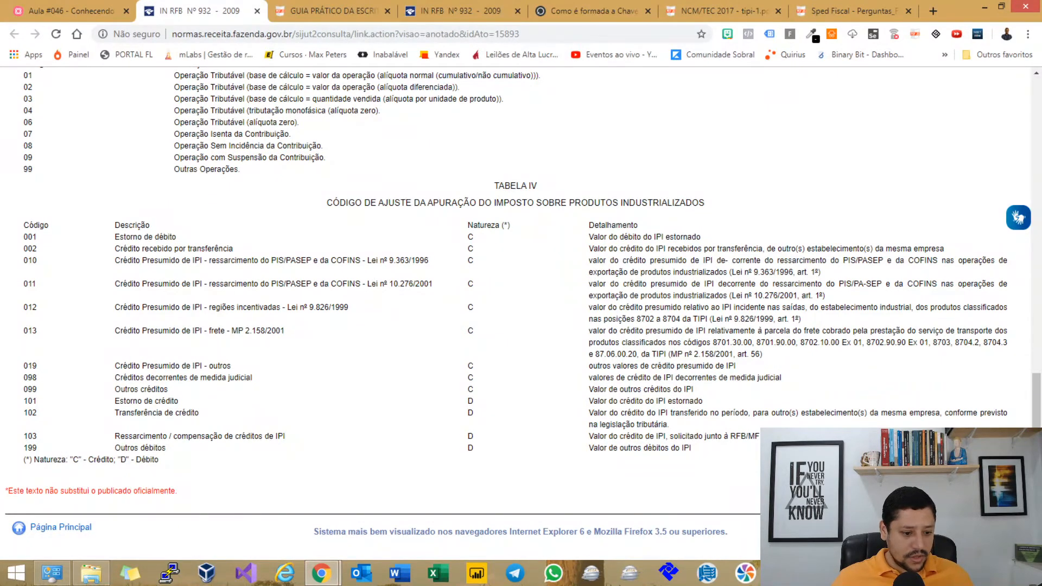
pyautogui.moveTo(132, 436); pyautogui.dragTo(234, 436)
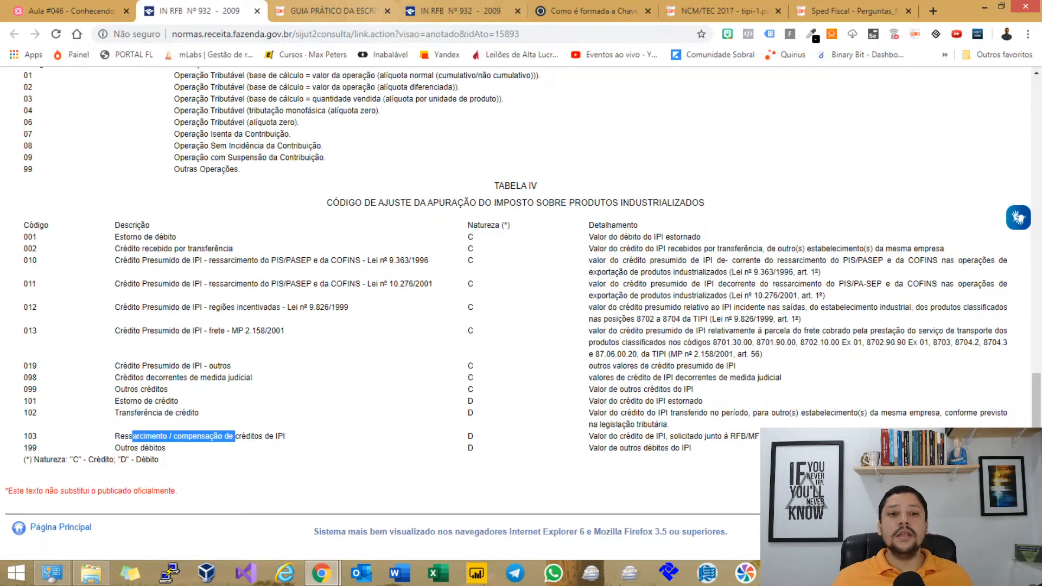
pyautogui.click(325, 11)
pyautogui.click(325, 34)
# Load IPI adjustment table 4.5.4 from the Tabelas do IPI package at spqf.in/tabelas.
pyautogui.write('spq')
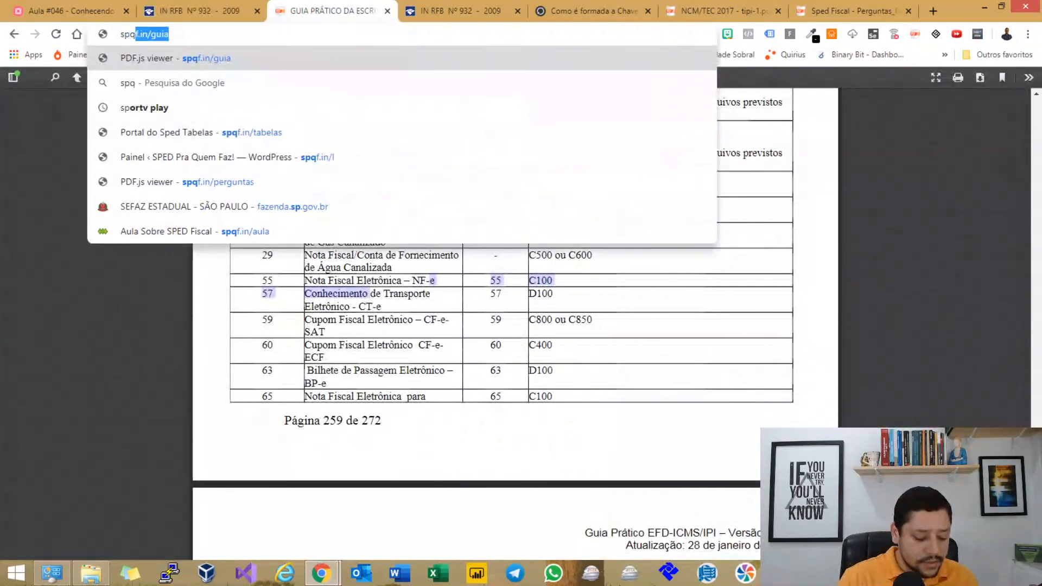
pyautogui.write('f.in/tabelas')
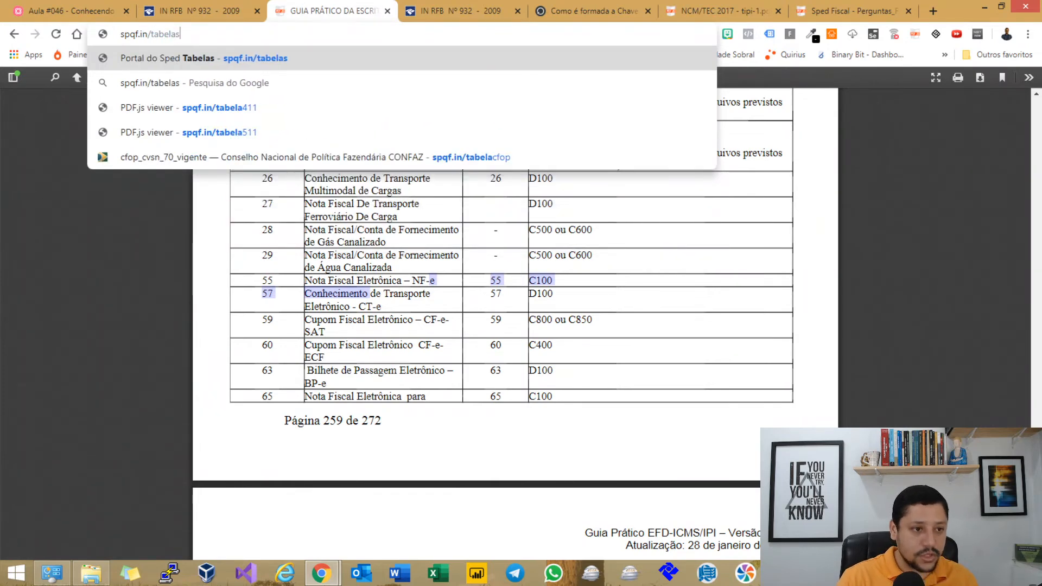
pyautogui.press('Return')
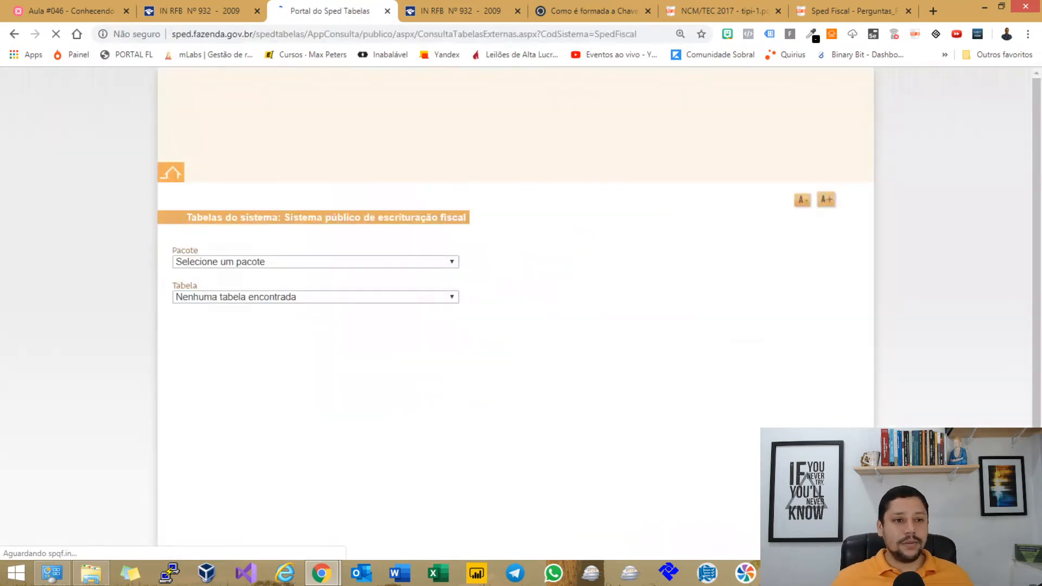
pyautogui.click(315, 263)
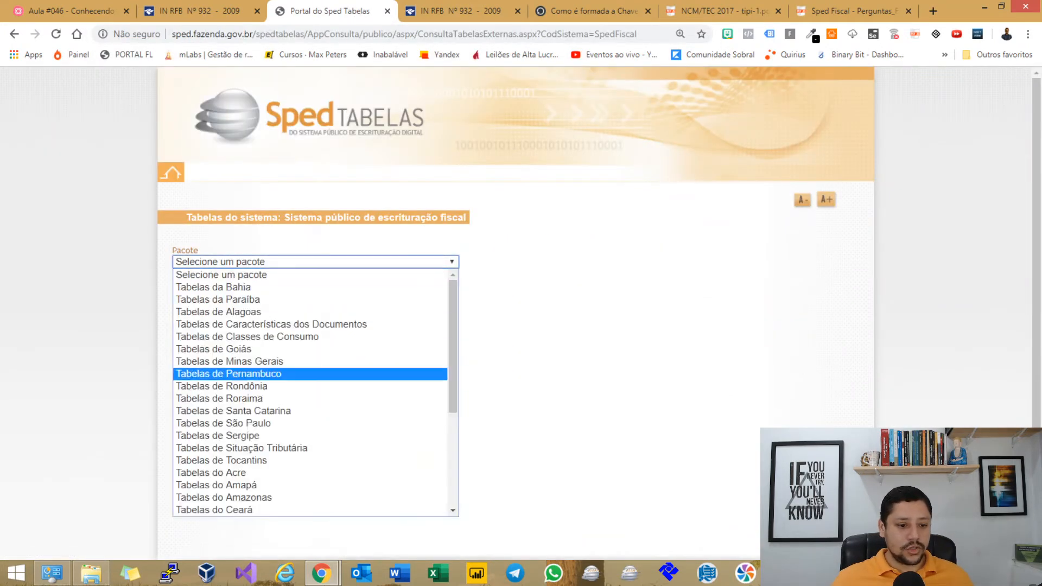
pyautogui.scroll(-4, 316, 362)
pyautogui.click(271, 386)
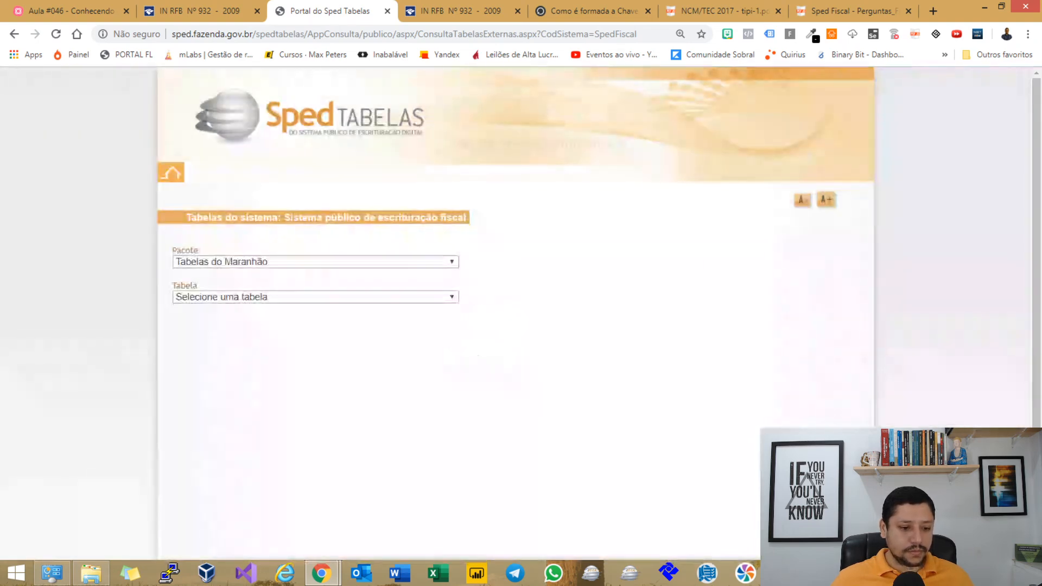
pyautogui.click(282, 262)
pyautogui.click(206, 497)
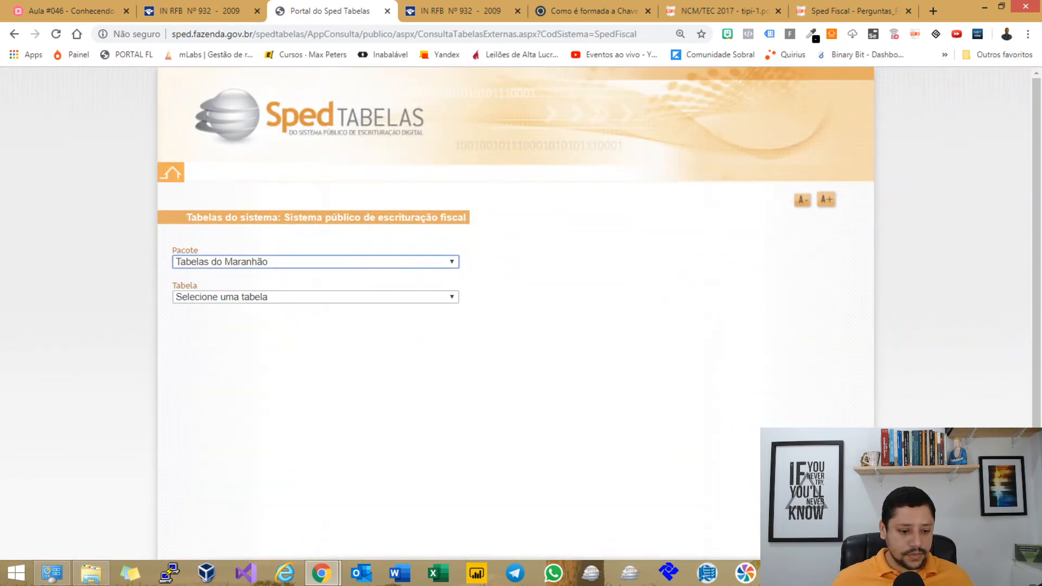
pyautogui.click(314, 297)
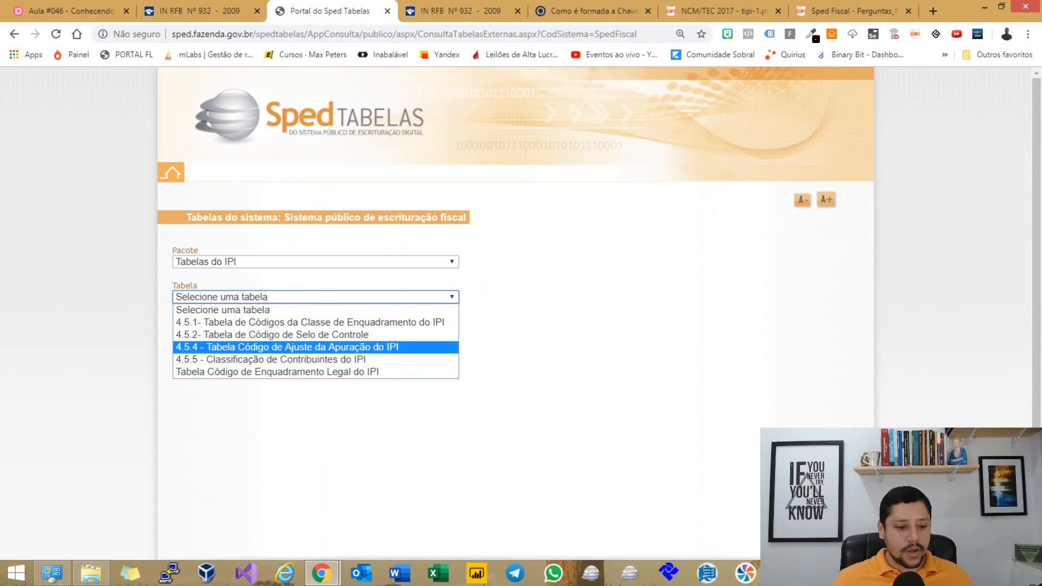
pyautogui.click(286, 347)
# Check code 103's Ressarcimento description, then return to Sped Fiscal PVA.
pyautogui.scroll(-6, 369, 314)
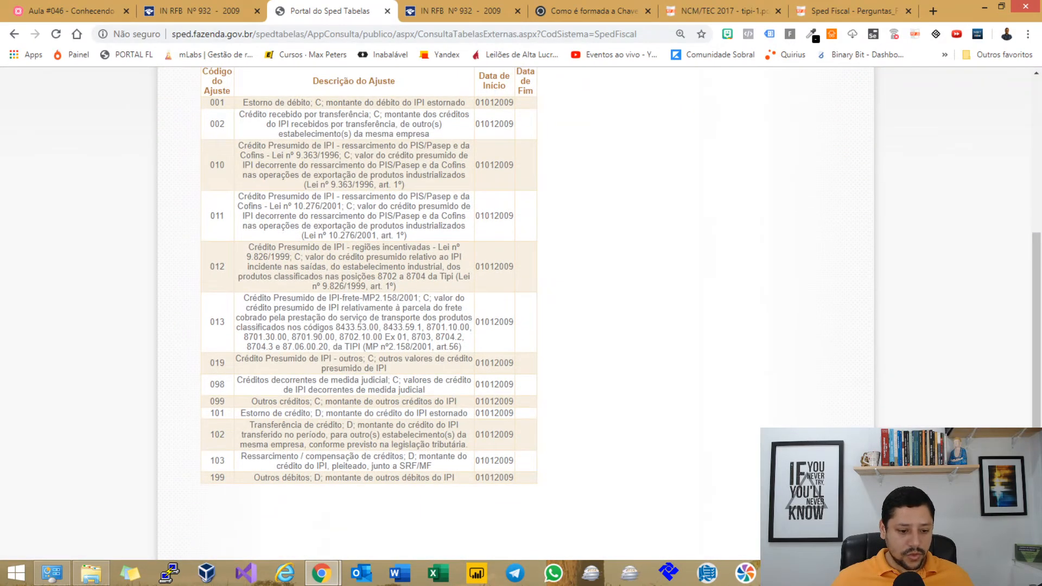
pyautogui.moveTo(241, 457); pyautogui.dragTo(378, 456)
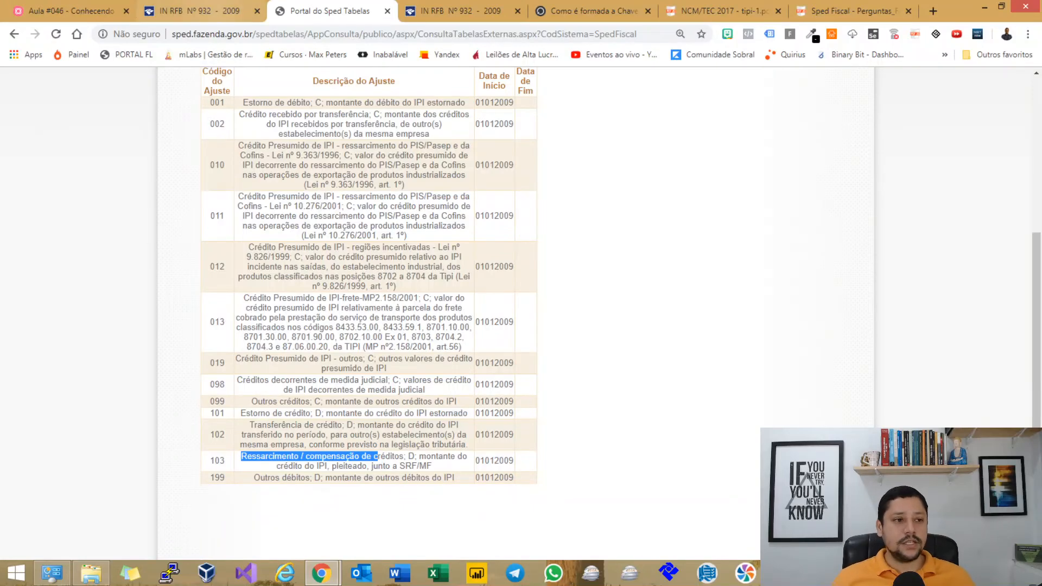
pyautogui.hotkey('alt', 'Tab')
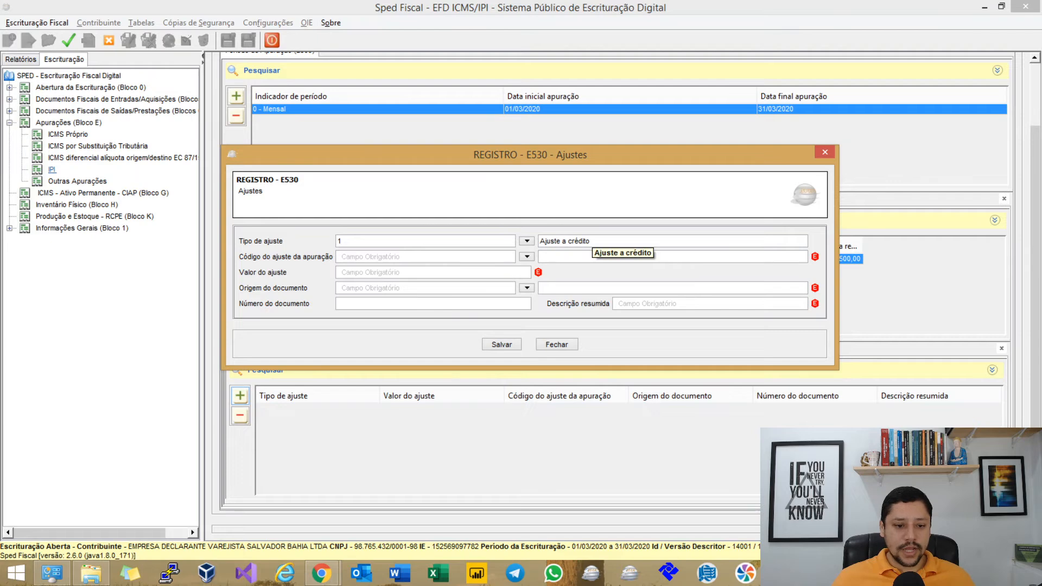
# Set the E530 credit adjustment to code 103, value 200 and origin 2 – PER/DCOMP.
pyautogui.click(527, 256)
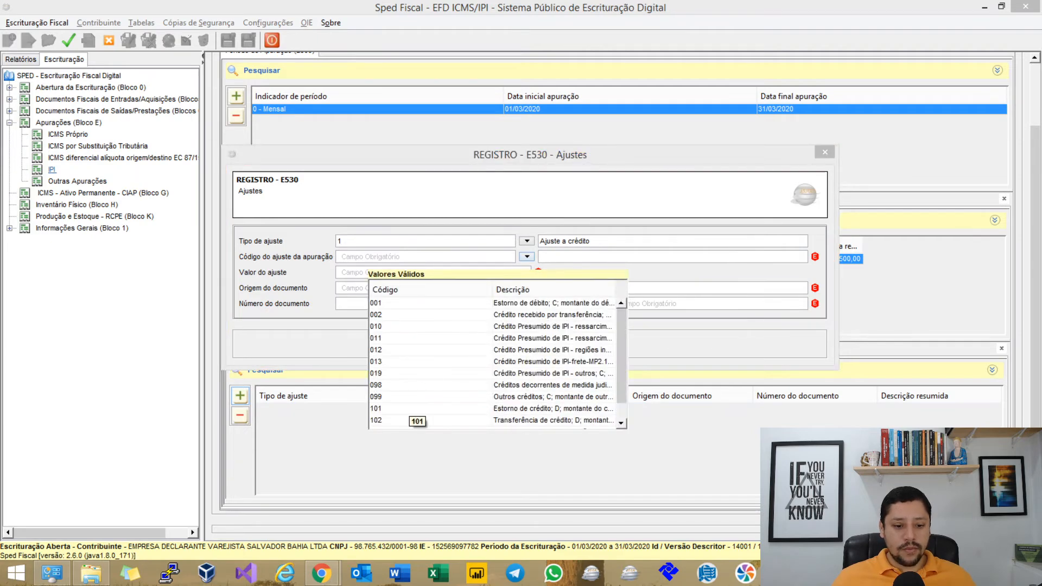
pyautogui.scroll(-2, 409, 412)
pyautogui.click(408, 410)
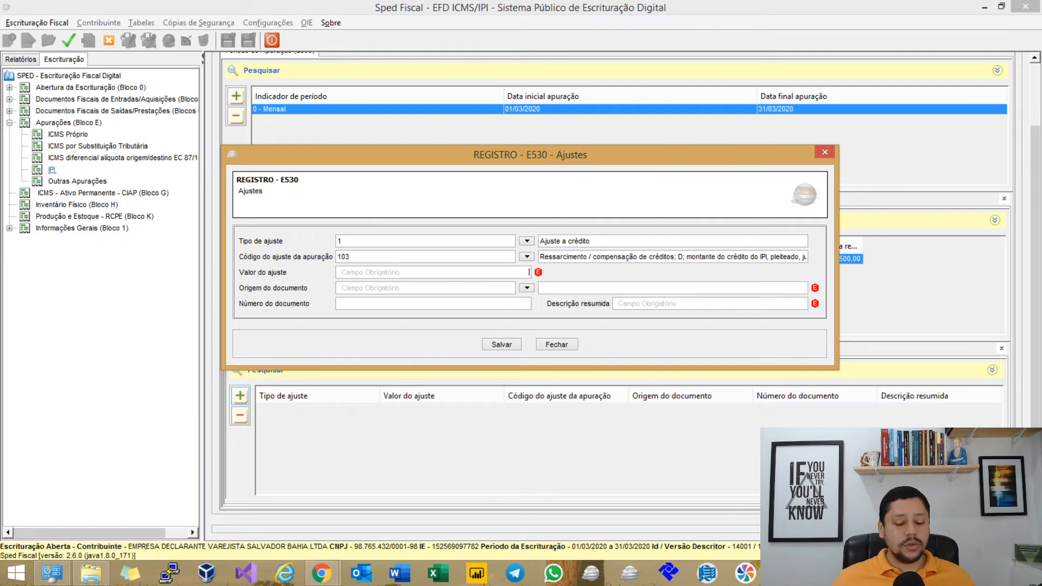
pyautogui.write('200')
pyautogui.press('Tab')
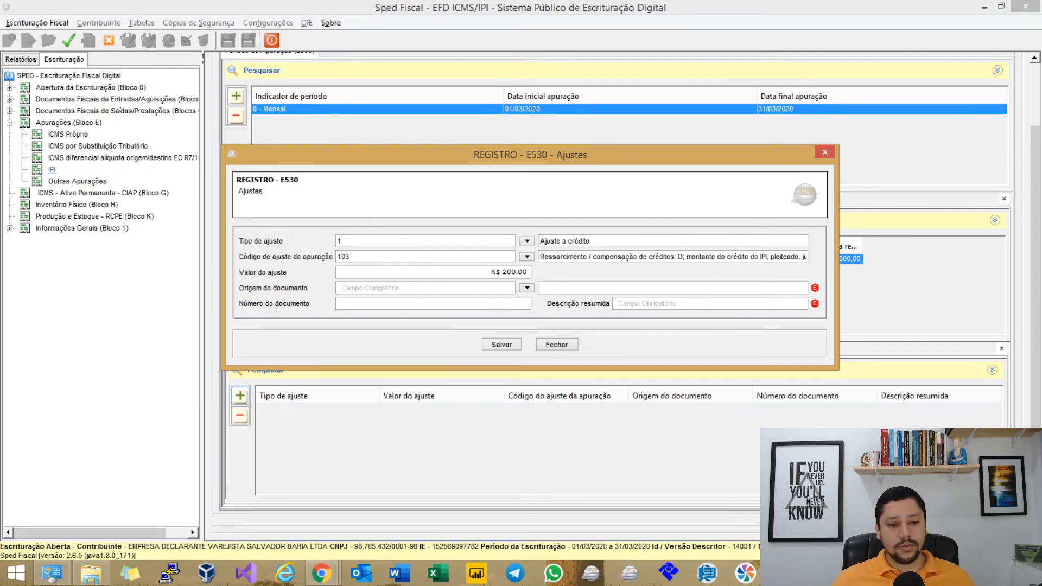
pyautogui.click(527, 288)
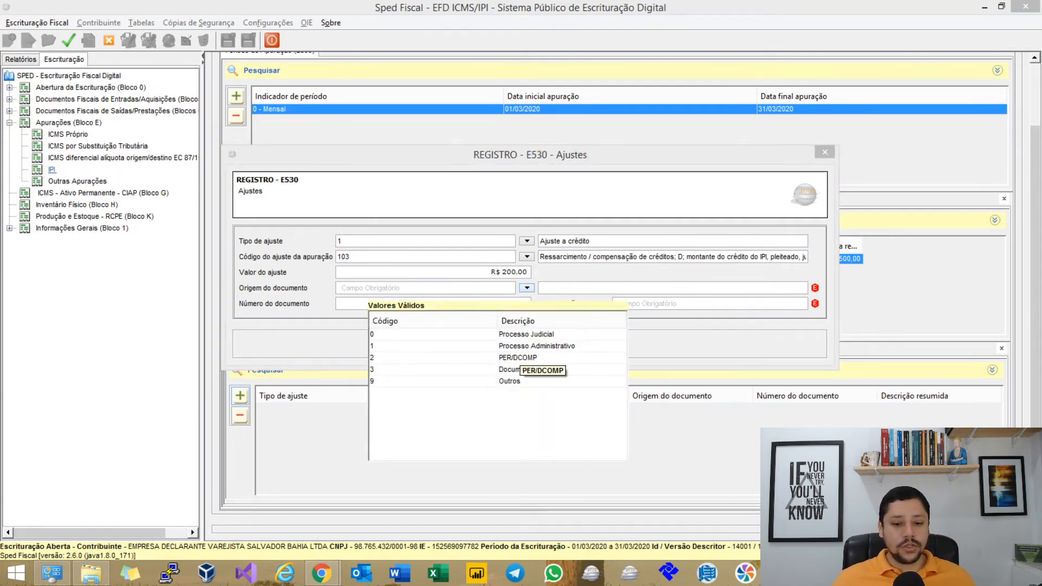
pyautogui.click(517, 357)
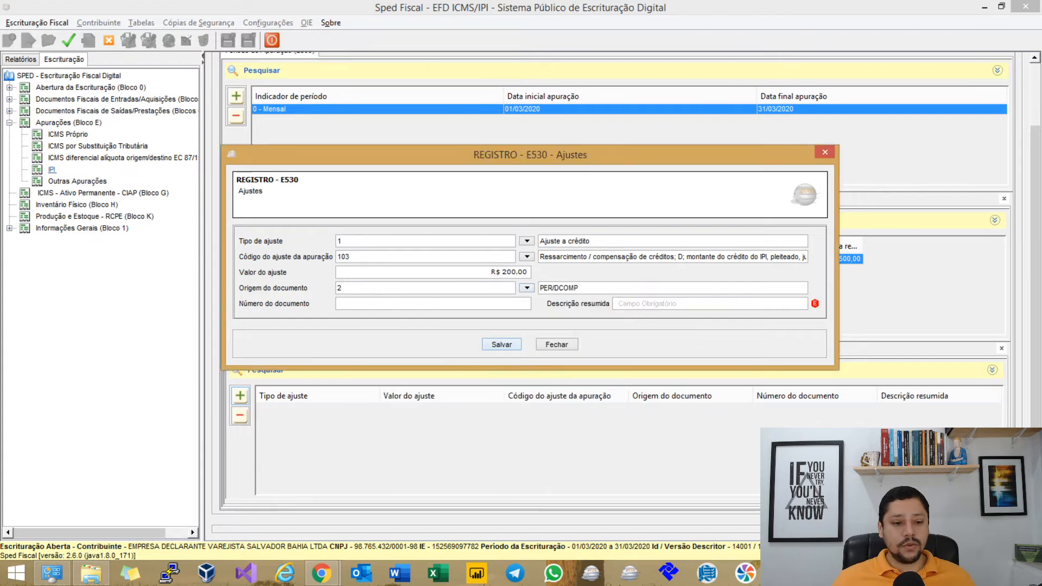
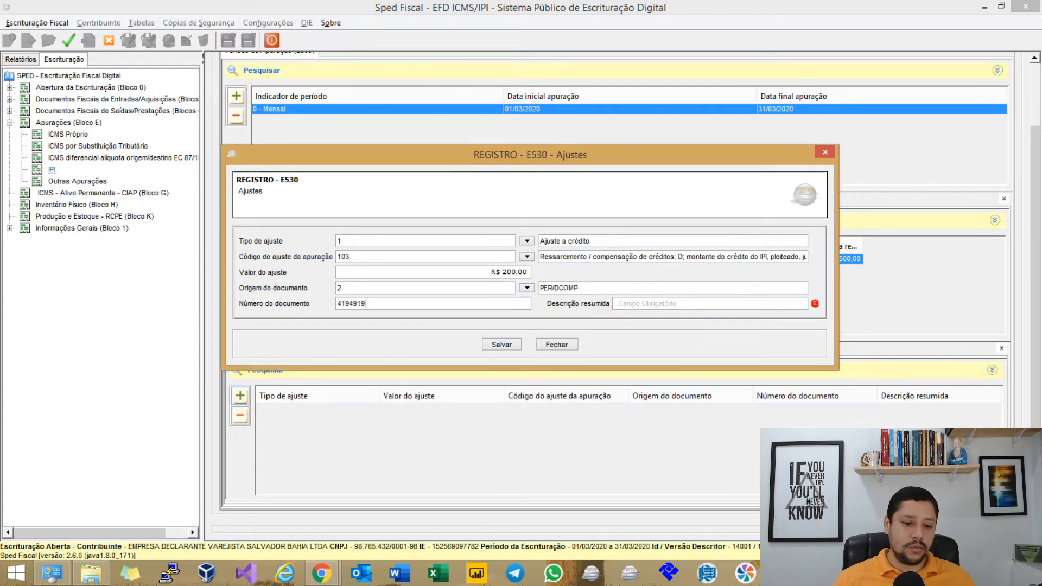
# Enter the PER/DCOMP document number and description 'crédito de pagamento a maior', then save.
pyautogui.press('Tab')
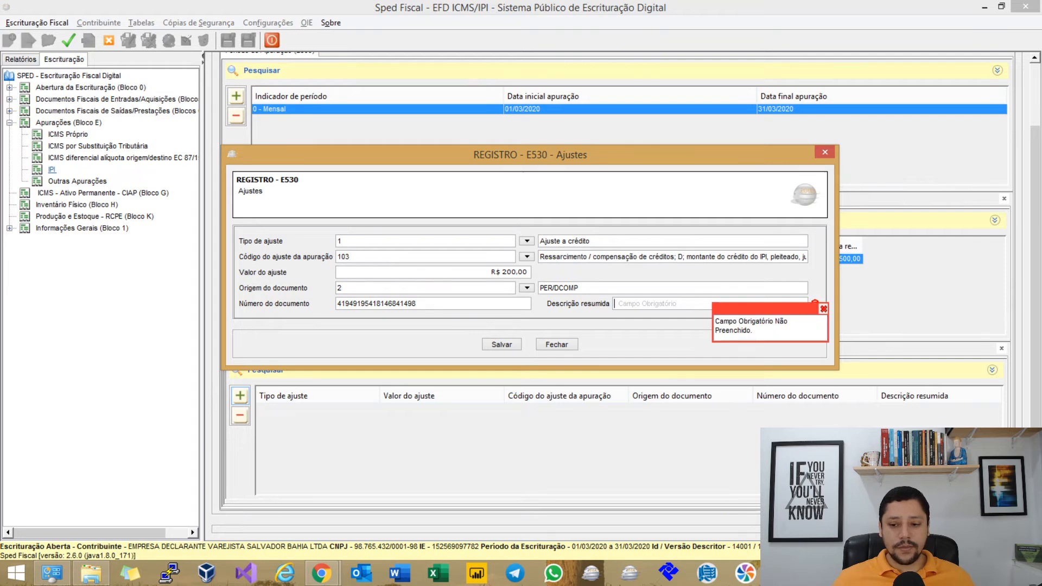
pyautogui.click(823, 309)
pyautogui.write('crédito ')
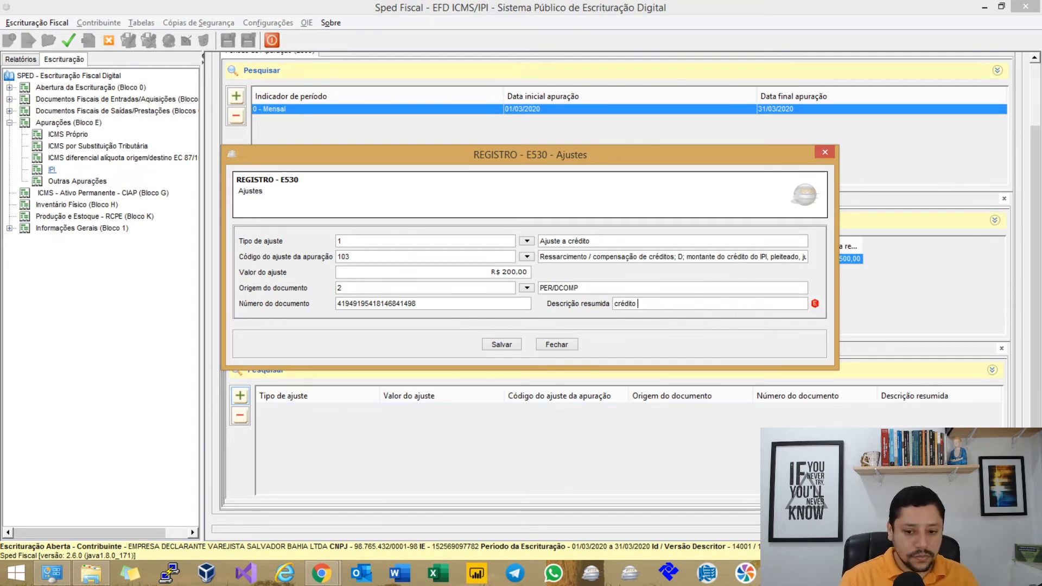
pyautogui.write('de pagamento a ma')
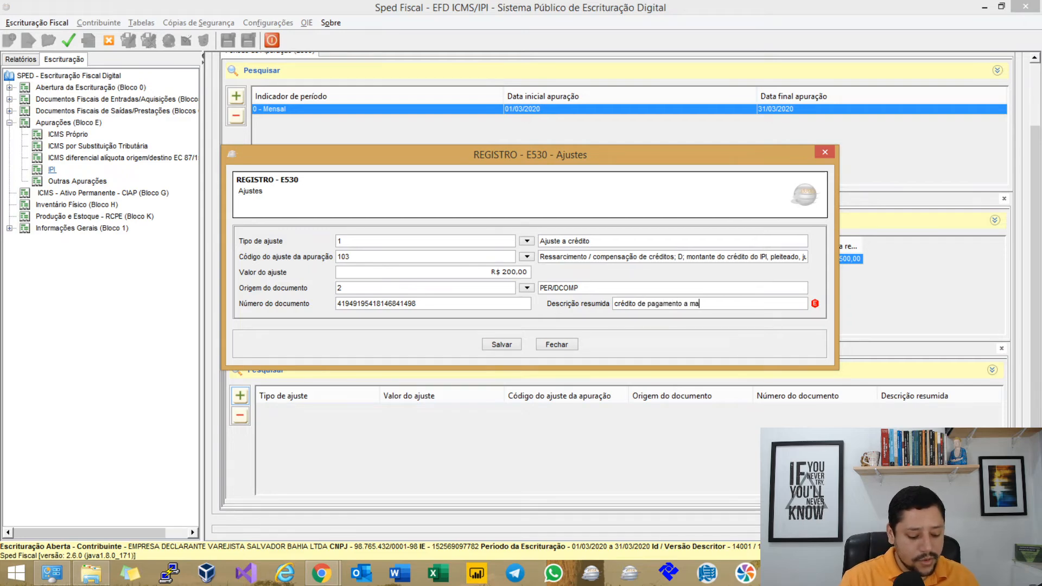
pyautogui.write('ior')
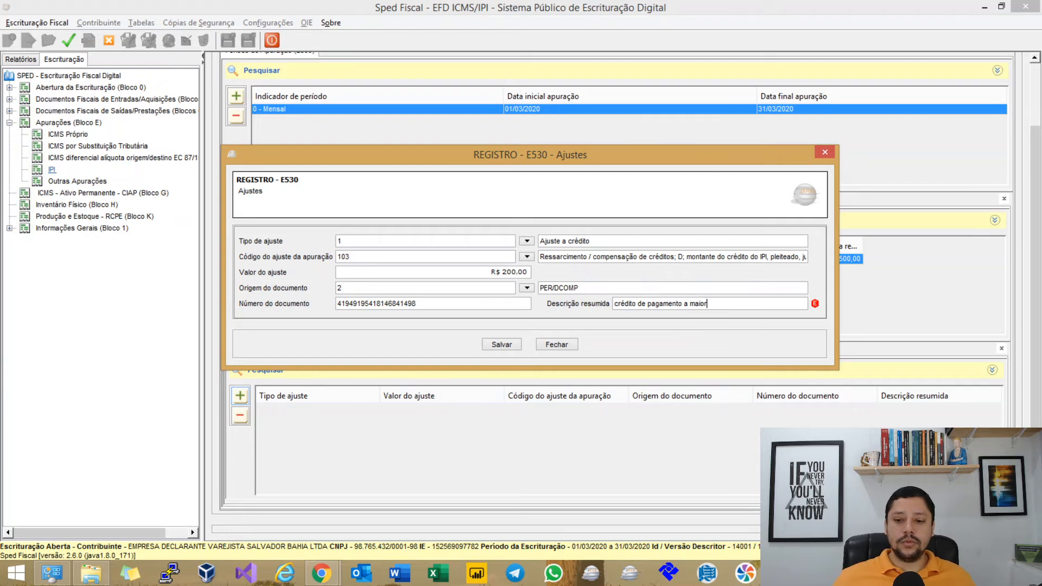
pyautogui.click(579, 288)
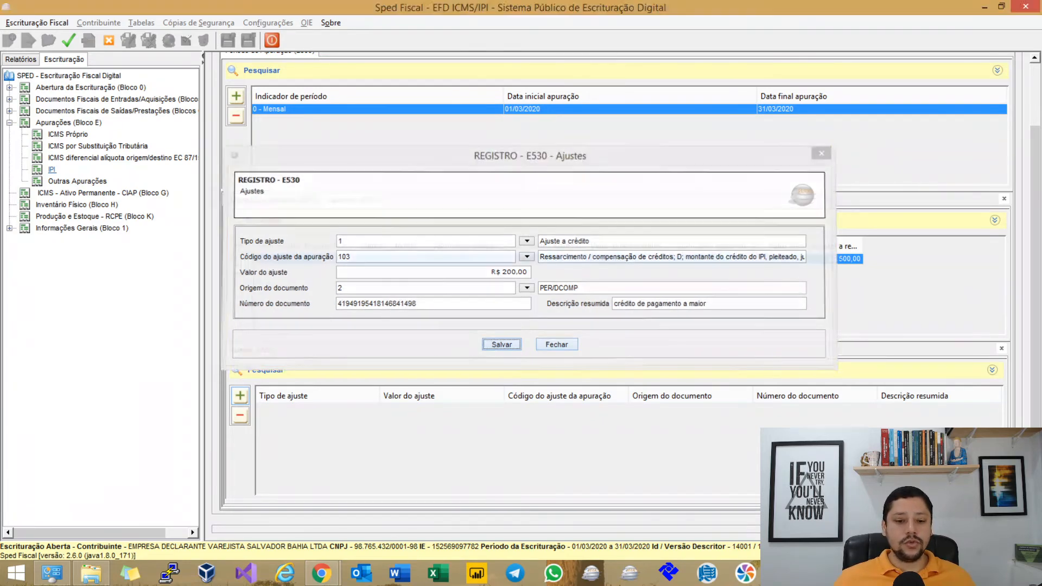
pyautogui.click(502, 344)
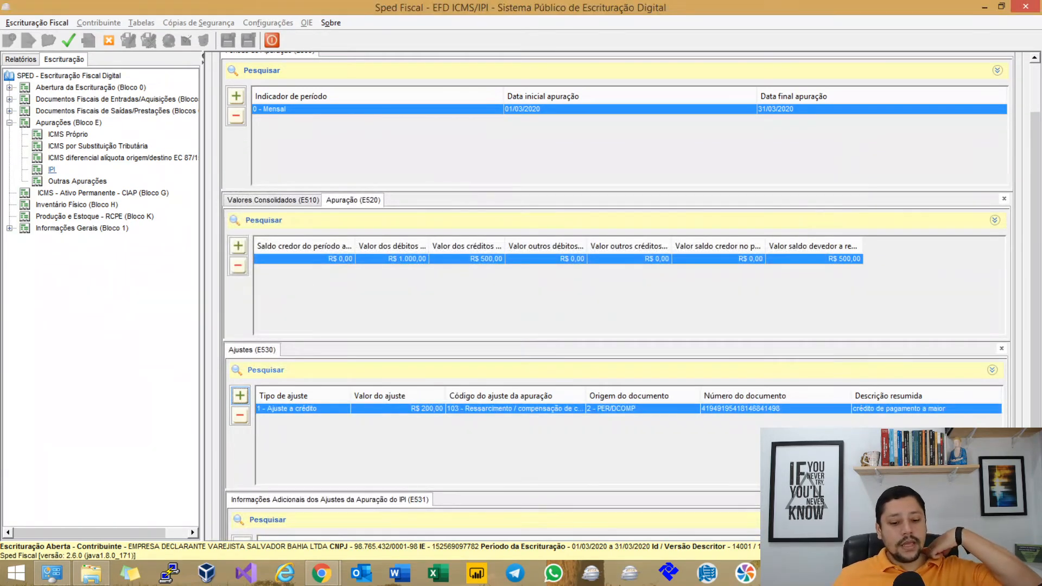
# Review the R$ 200,00 E530 adjustment, then regenerate the IPI apuração records with Ctrl+M.
pyautogui.scroll(-3, 624, 294)
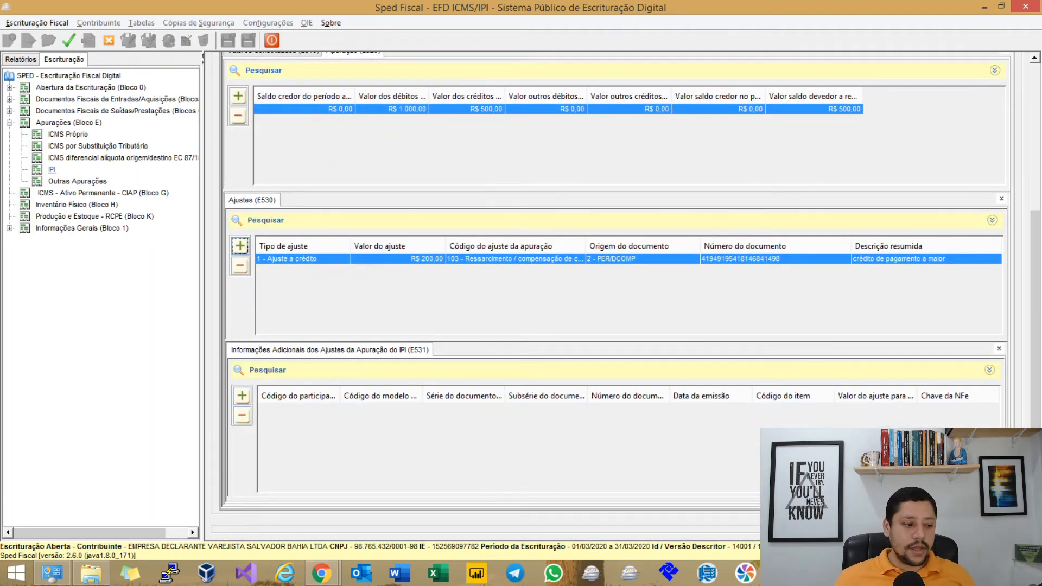
pyautogui.doubleClick(516, 258)
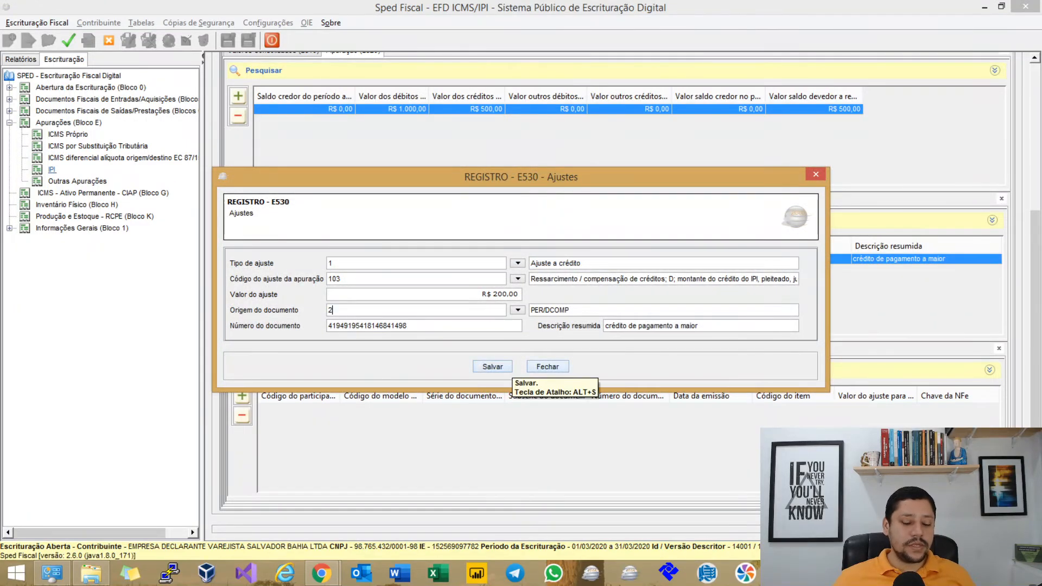
pyautogui.click(547, 366)
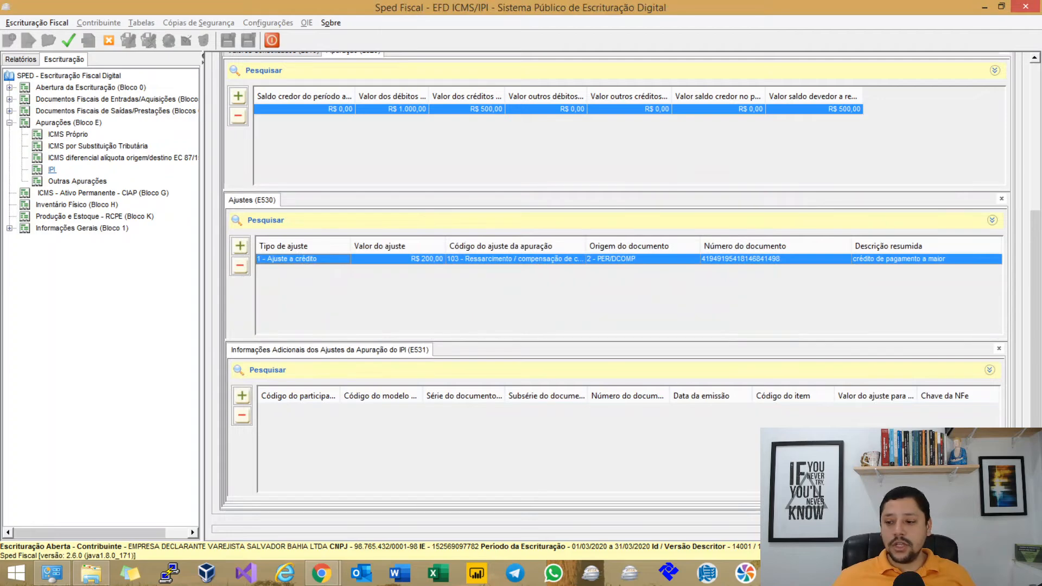
pyautogui.scroll(3, 614, 293)
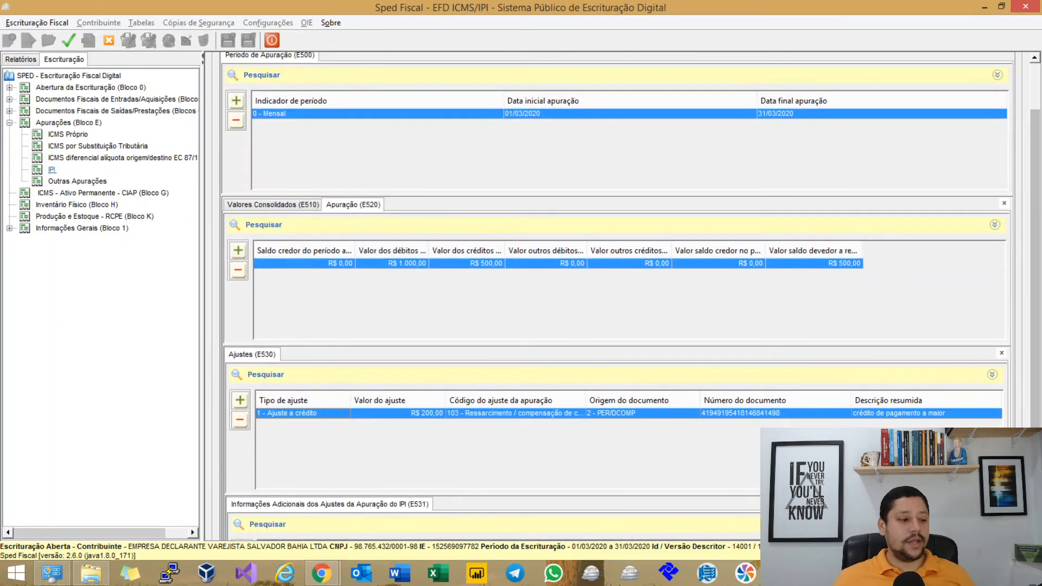
pyautogui.hotkey('ctrl', 'm')
pyautogui.press('Return')
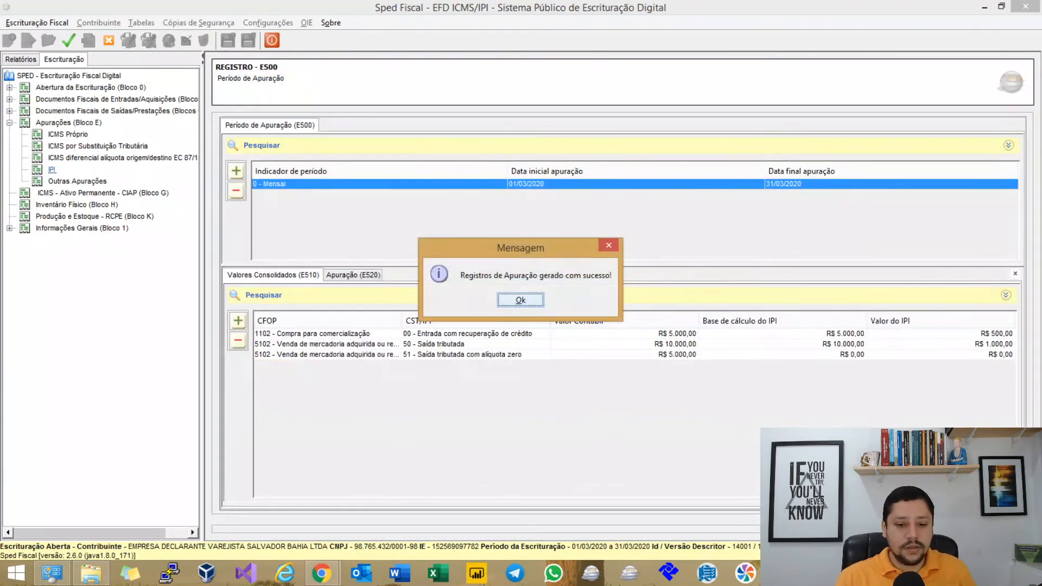
# Inspect the regenerated E520 apuração record's totals.
pyautogui.press('Return')
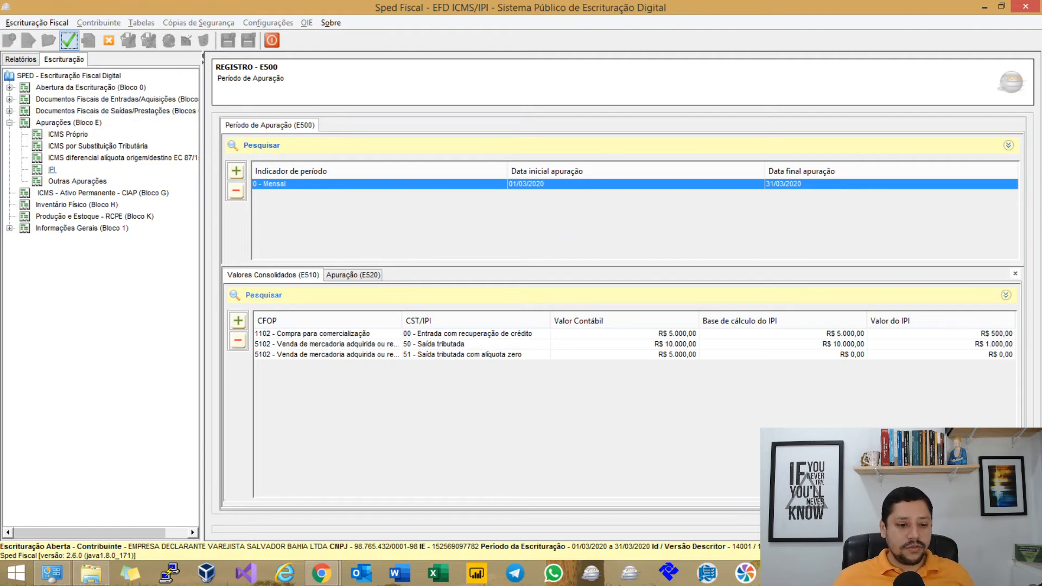
pyautogui.click(354, 274)
pyautogui.doubleClick(552, 334)
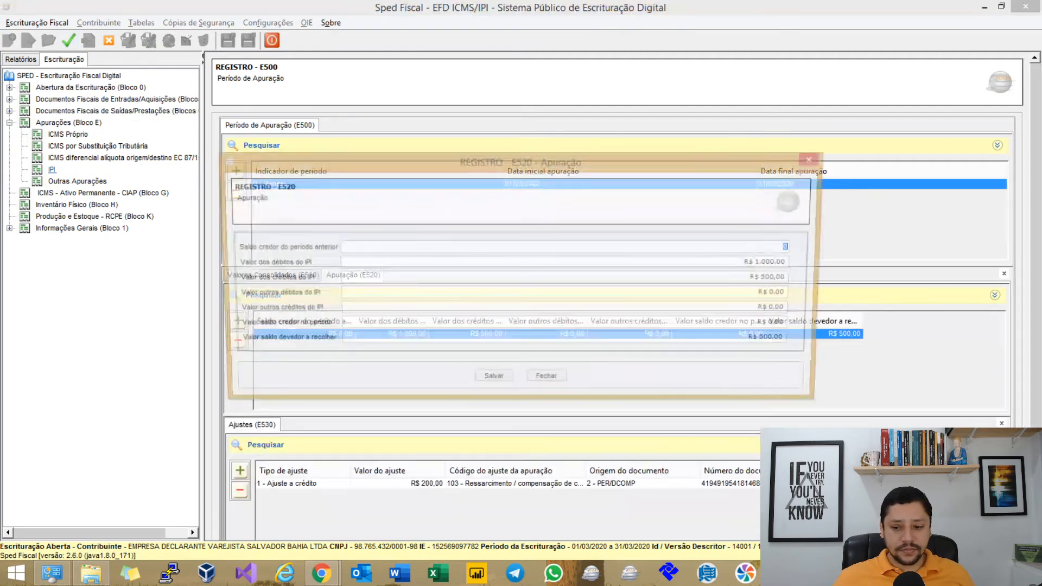
pyautogui.click(548, 382)
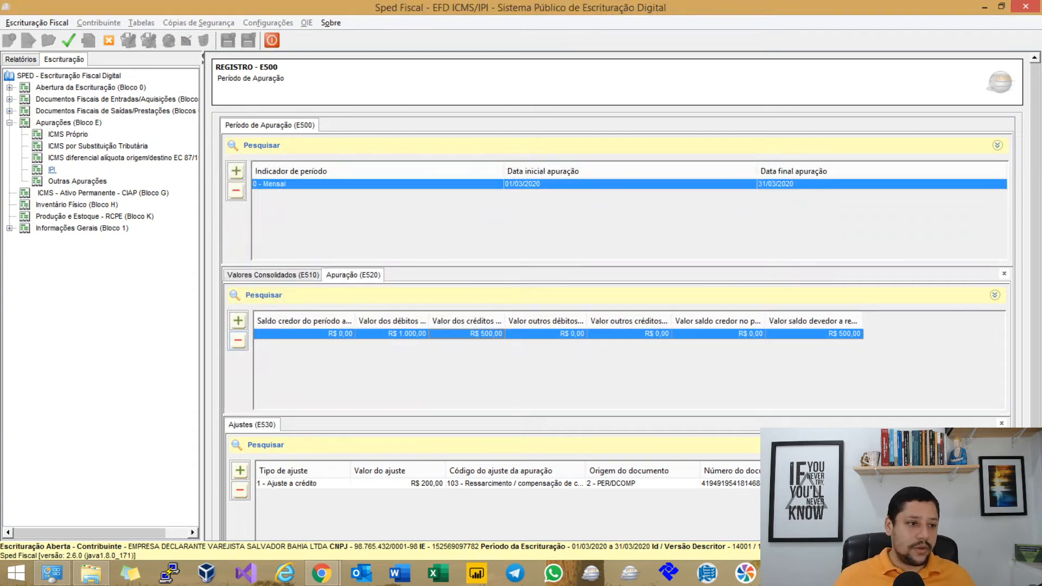
# Run the validation and list only the errors in the pendências report.
pyautogui.click(87, 41)
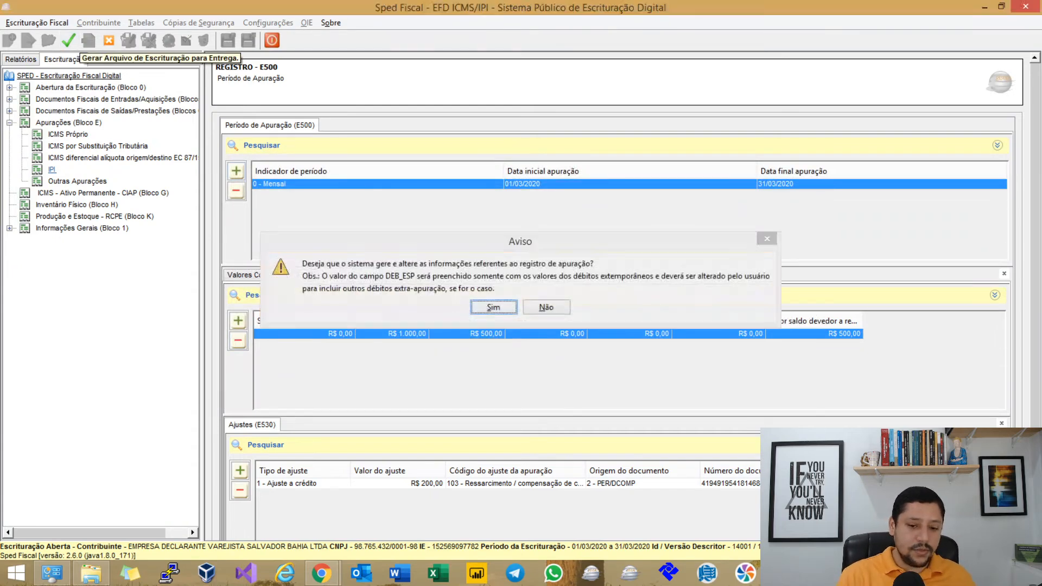
pyautogui.press('Return')
pyautogui.press('Return')
pyautogui.click(69, 41)
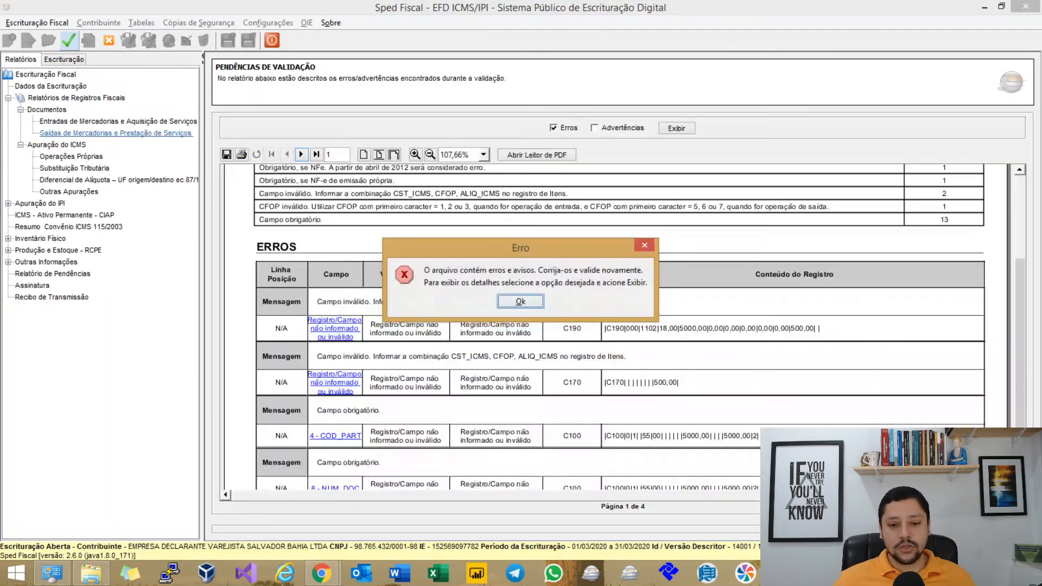
pyautogui.press('Return')
pyautogui.click(554, 128)
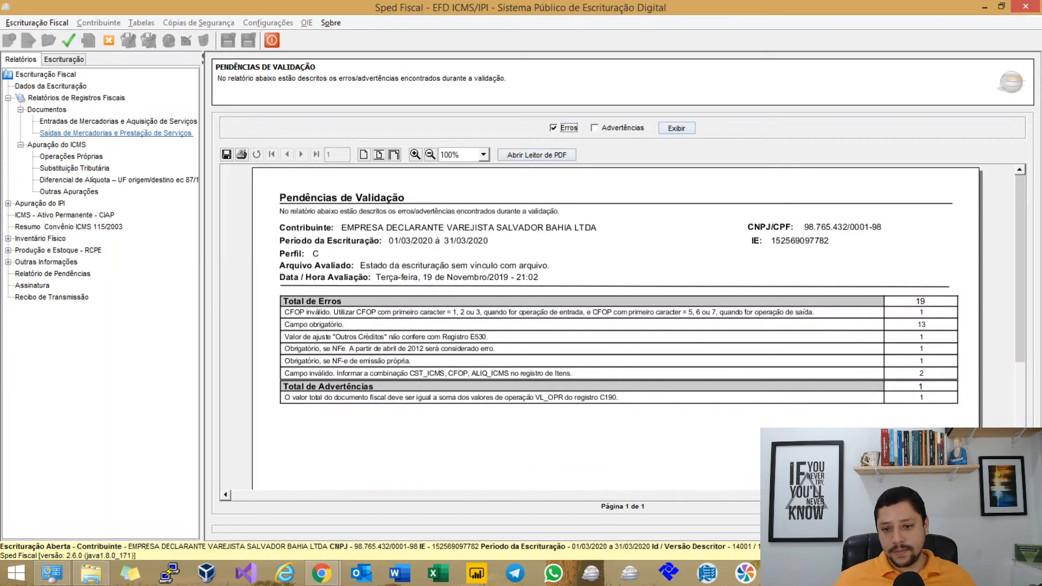
pyautogui.click(676, 128)
pyautogui.scroll(-4, 617, 328)
pyautogui.scroll(-1, 617, 328)
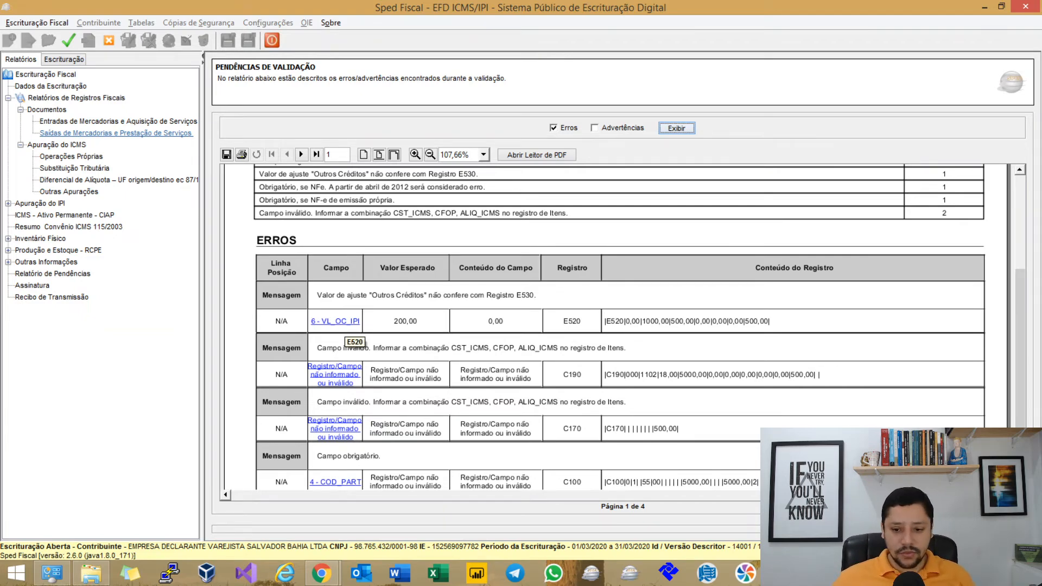
# Correct the flagged E520 other IPI credits (VL_OC_IPI) to 200 and save the record.
pyautogui.click(342, 324)
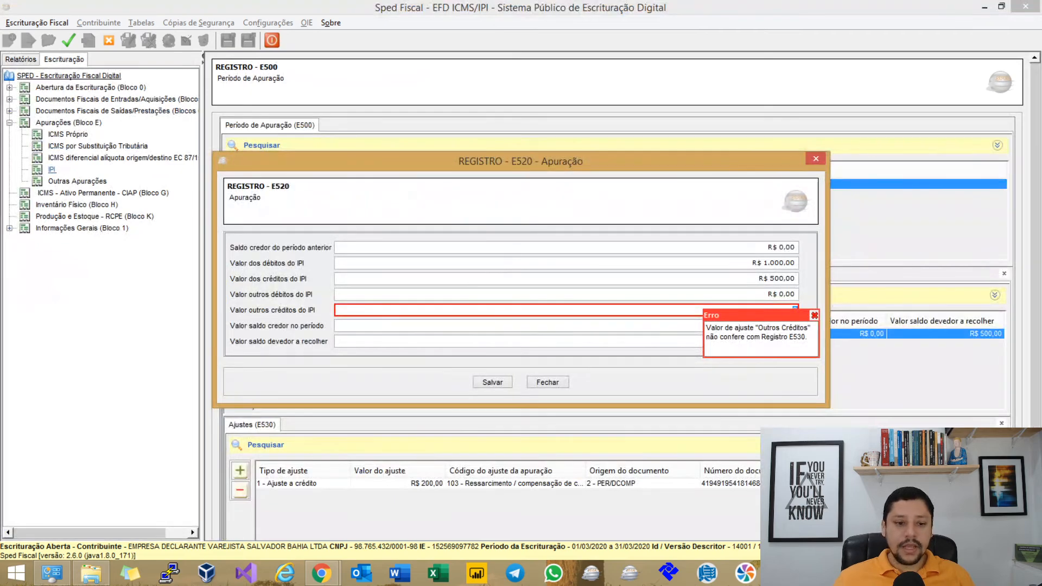
pyautogui.click(547, 382)
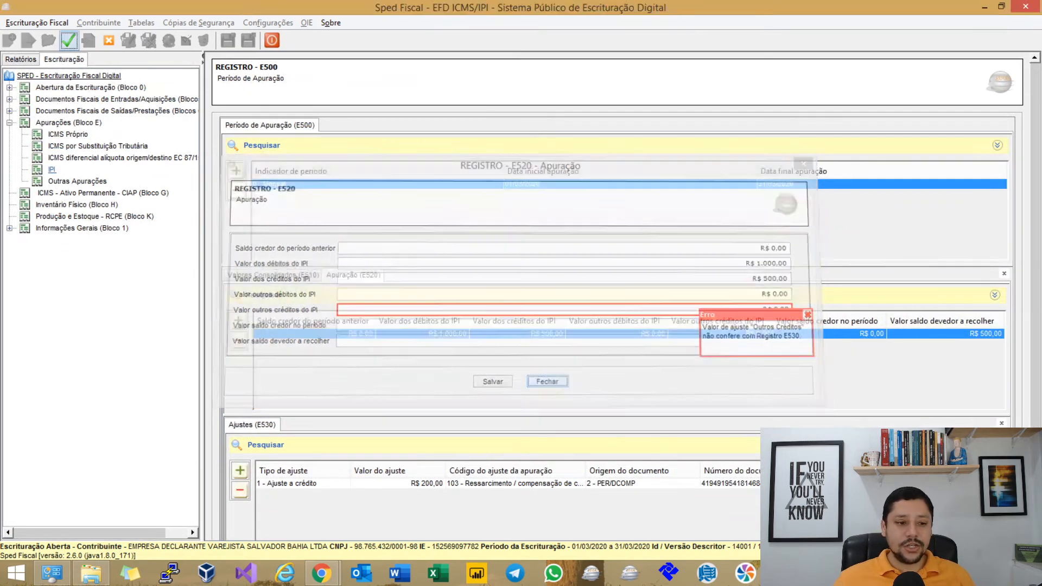
pyautogui.click(21, 59)
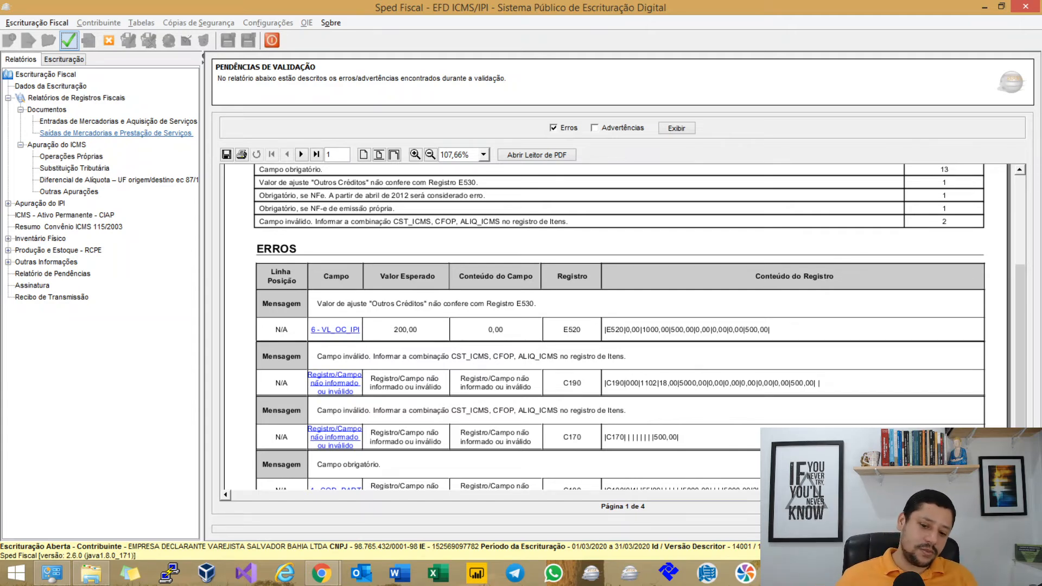
pyautogui.click(335, 329)
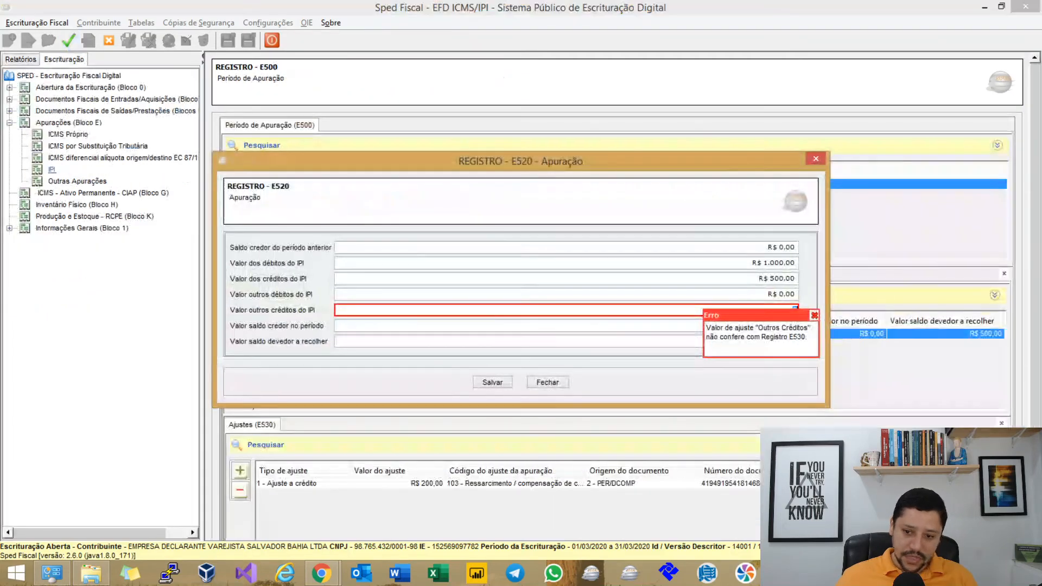
pyautogui.write('200')
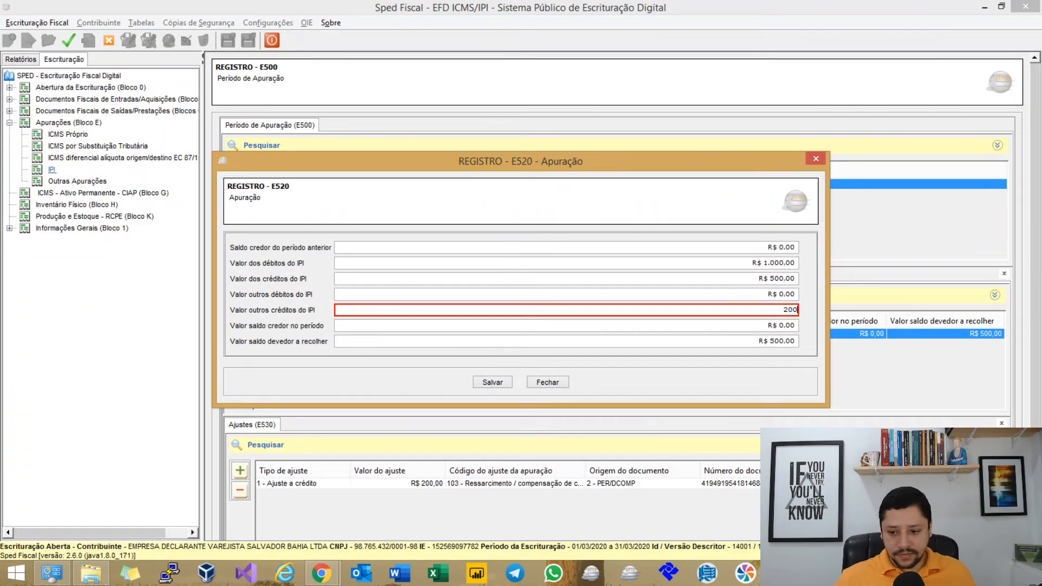
pyautogui.press('Tab')
pyautogui.press('Tab')
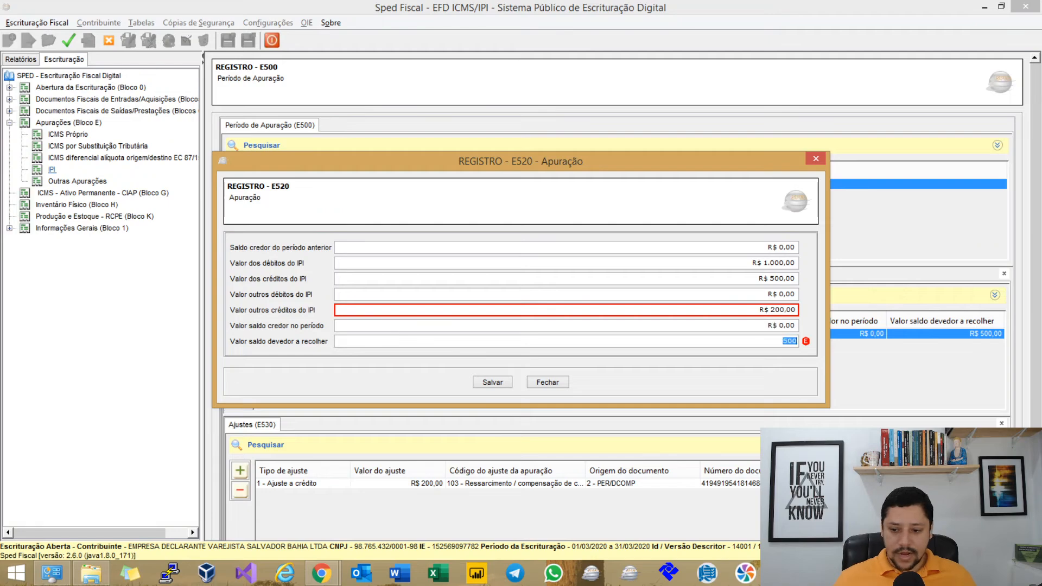
pyautogui.press('Tab')
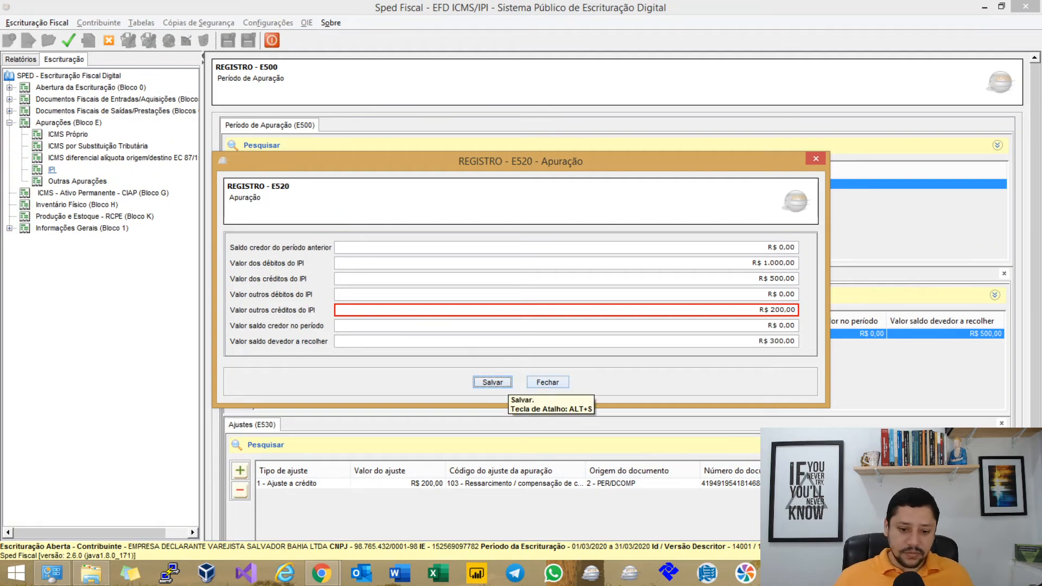
pyautogui.click(505, 383)
# Regenerate the IPI apuração and display the period's E520 totals with its E530 adjustments.
pyautogui.click(493, 307)
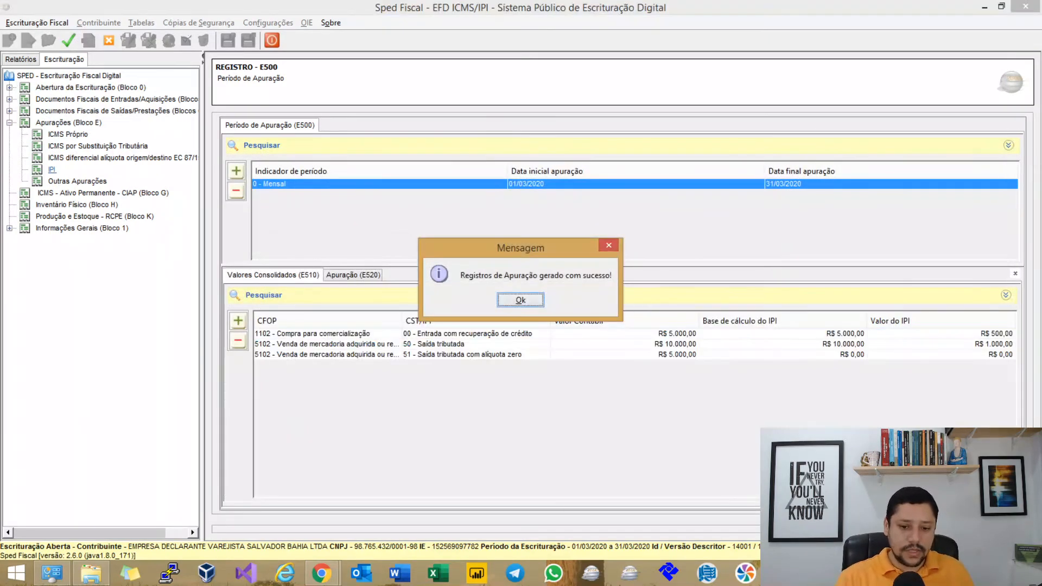
pyautogui.click(521, 299)
pyautogui.click(380, 274)
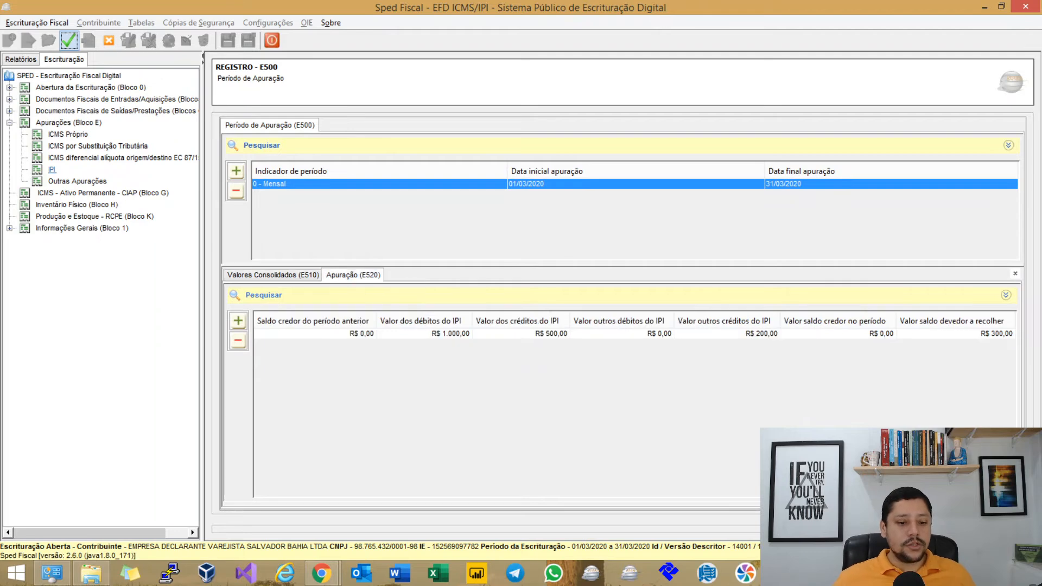
pyautogui.click(838, 334)
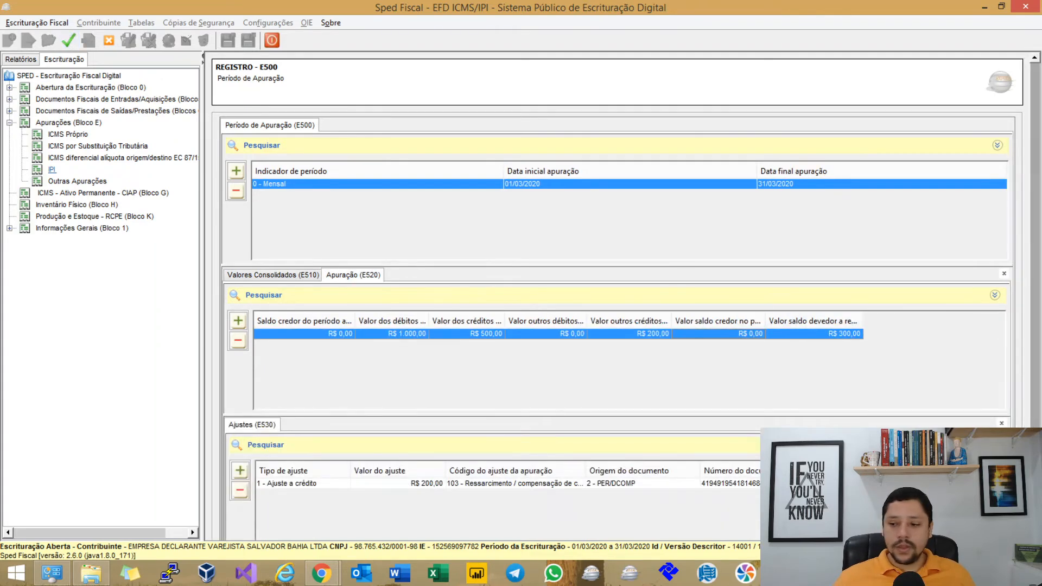
pyautogui.moveTo(1035, 158); pyautogui.dragTo(1035, 223)
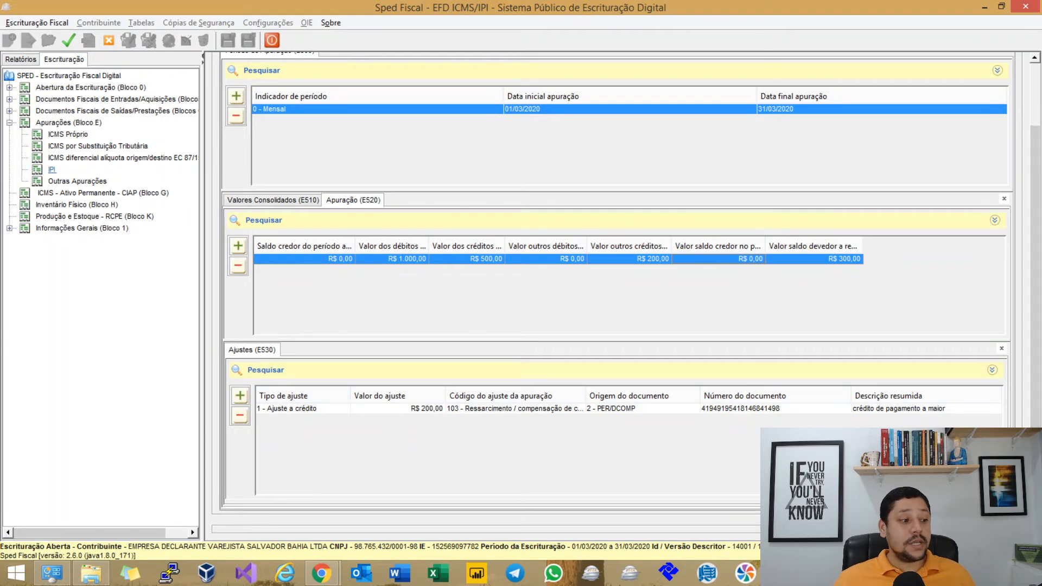
pyautogui.hotkey('alt', 'Tab')
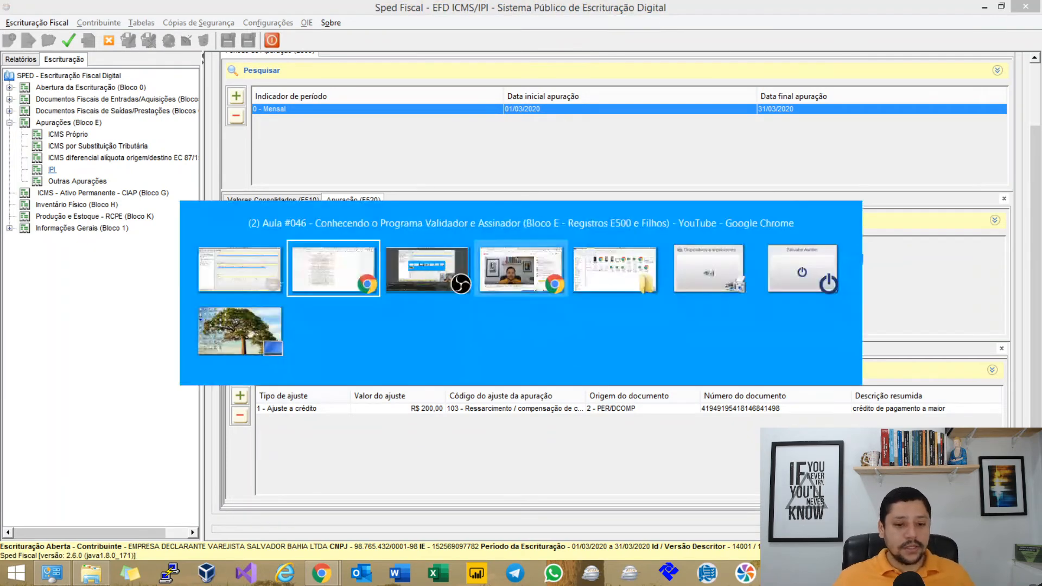
pyautogui.click(71, 11)
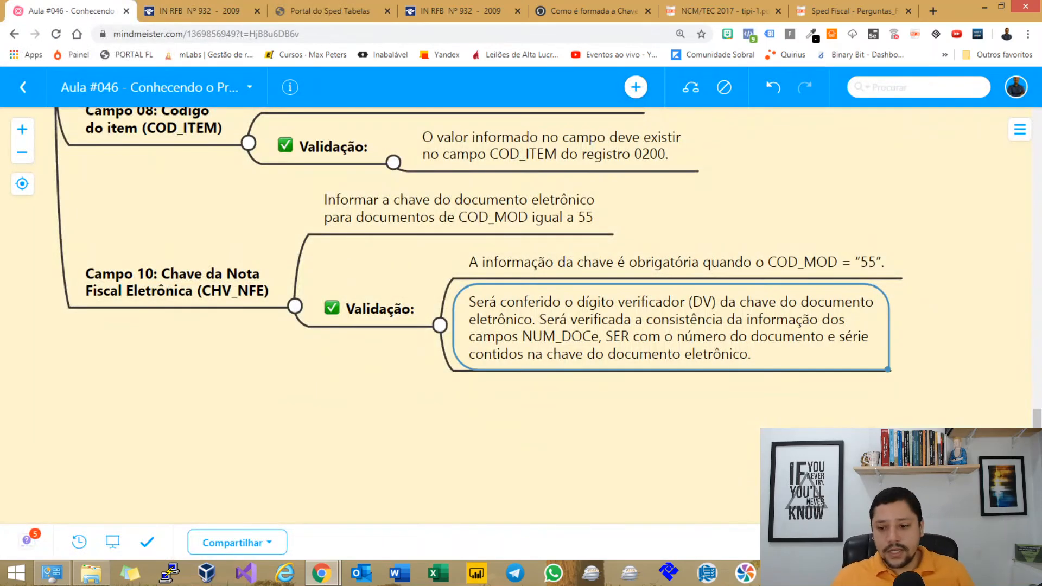
pyautogui.scroll(5, 452, 315)
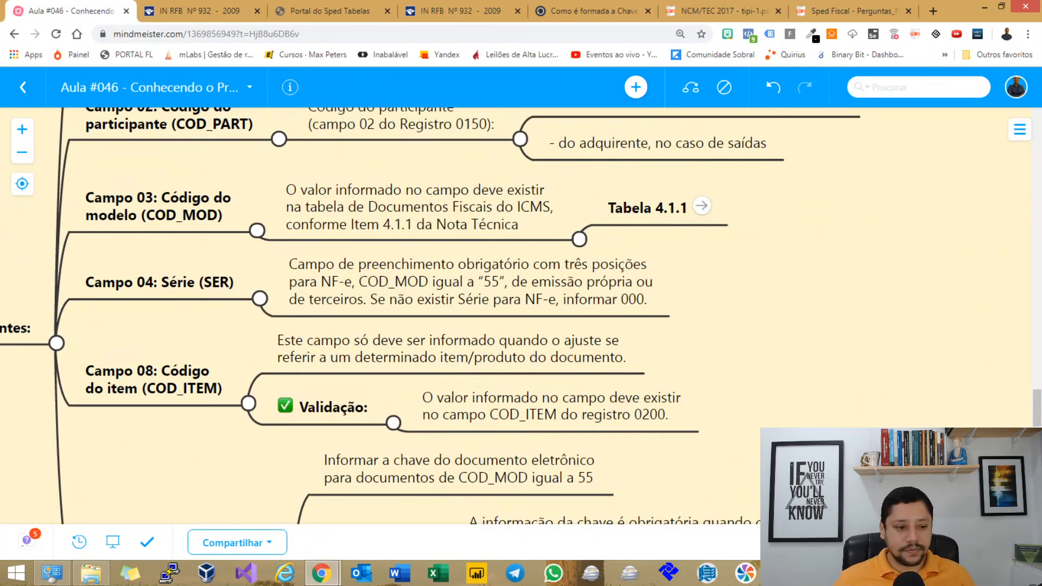
pyautogui.scroll(-4, 583, 280)
pyautogui.scroll(6, 584, 280)
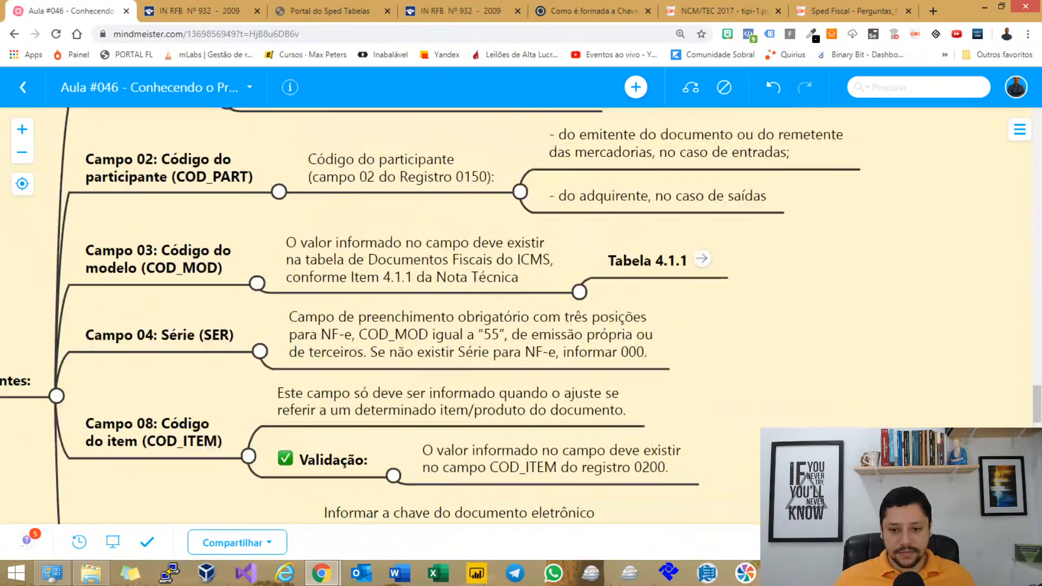
pyautogui.scroll(2, 421, 326)
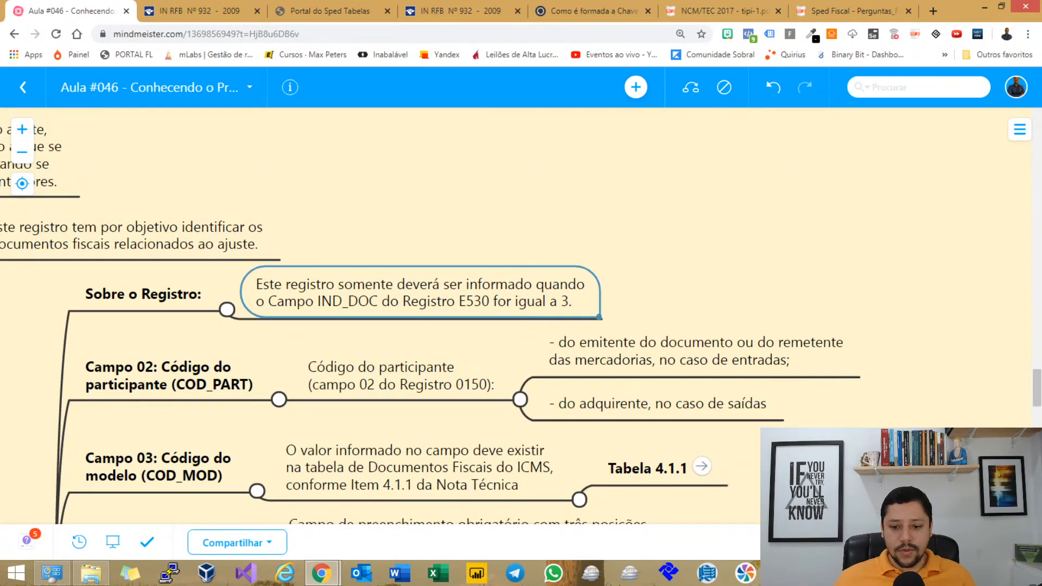
pyautogui.moveTo(326, 340); pyautogui.dragTo(704, 427)
pyautogui.click(305, 244)
pyautogui.moveTo(347, 301); pyautogui.dragTo(540, 326)
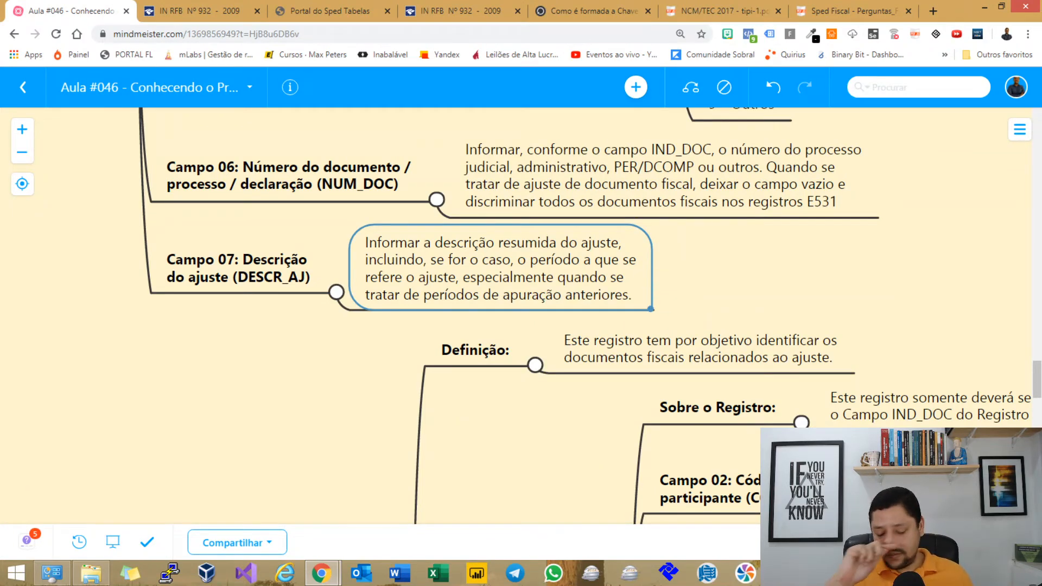
pyautogui.hotkey('alt', 'Tab')
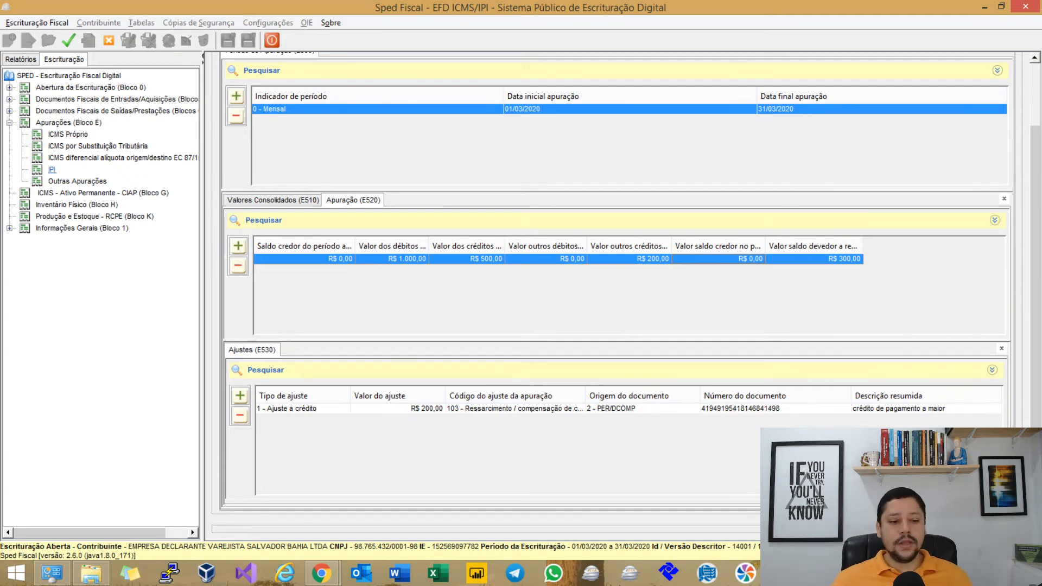
# Add an E530 Ajuste a débito with code 199 and value R$ 100,00.
pyautogui.click(239, 396)
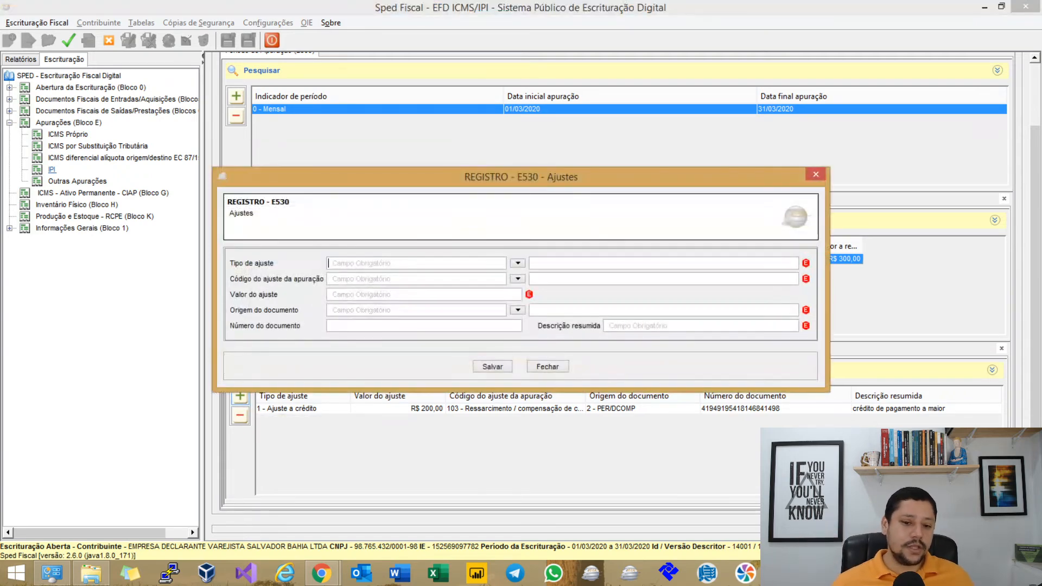
pyautogui.click(518, 263)
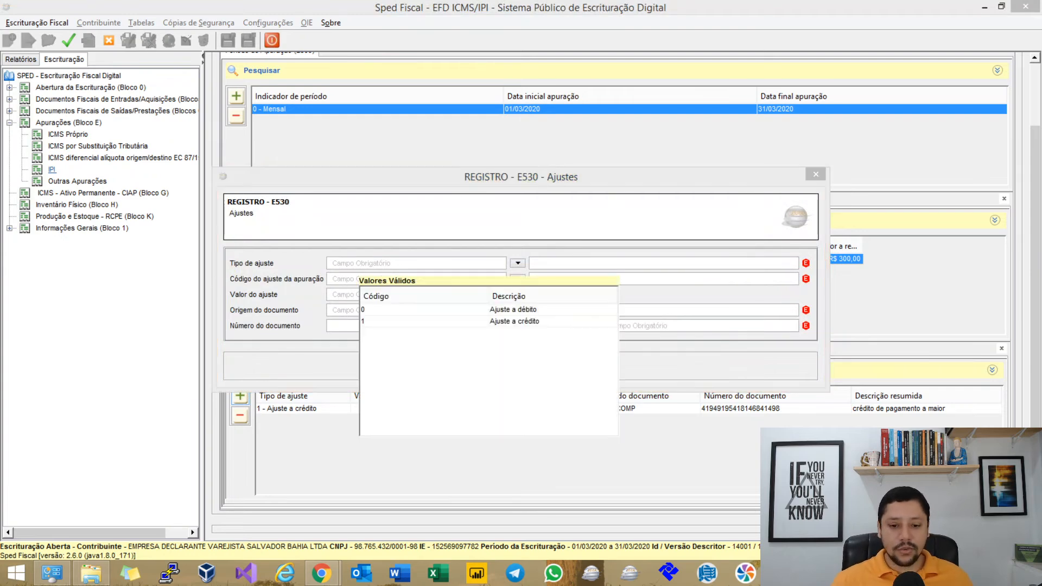
pyautogui.doubleClick(535, 310)
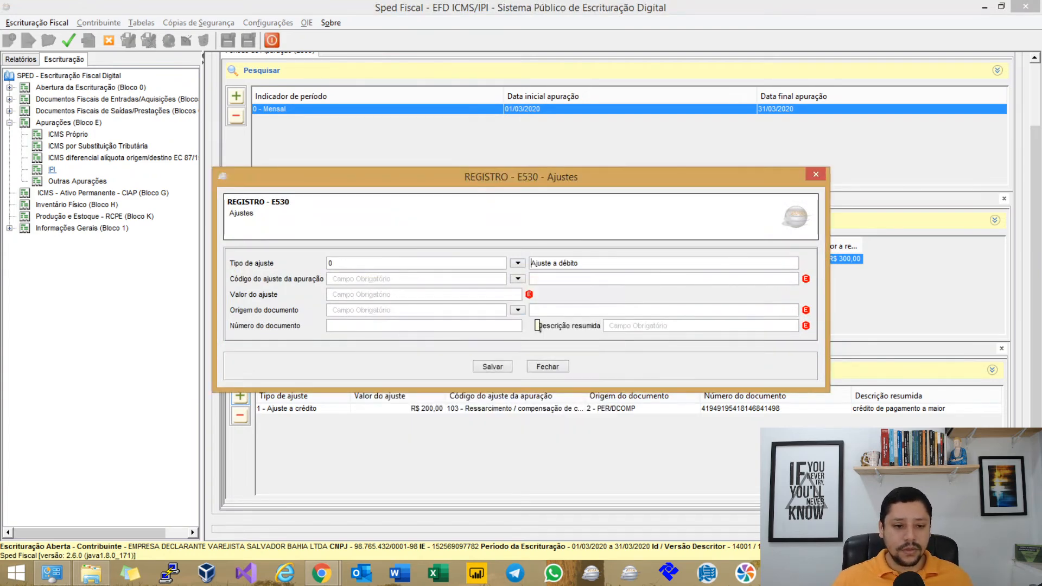
pyautogui.click(517, 279)
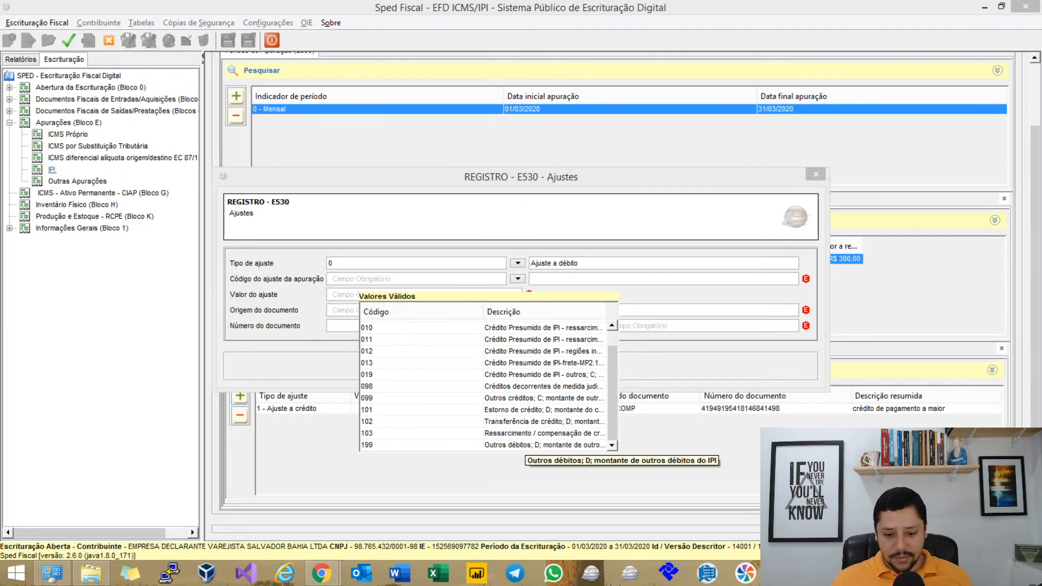
pyautogui.doubleClick(538, 445)
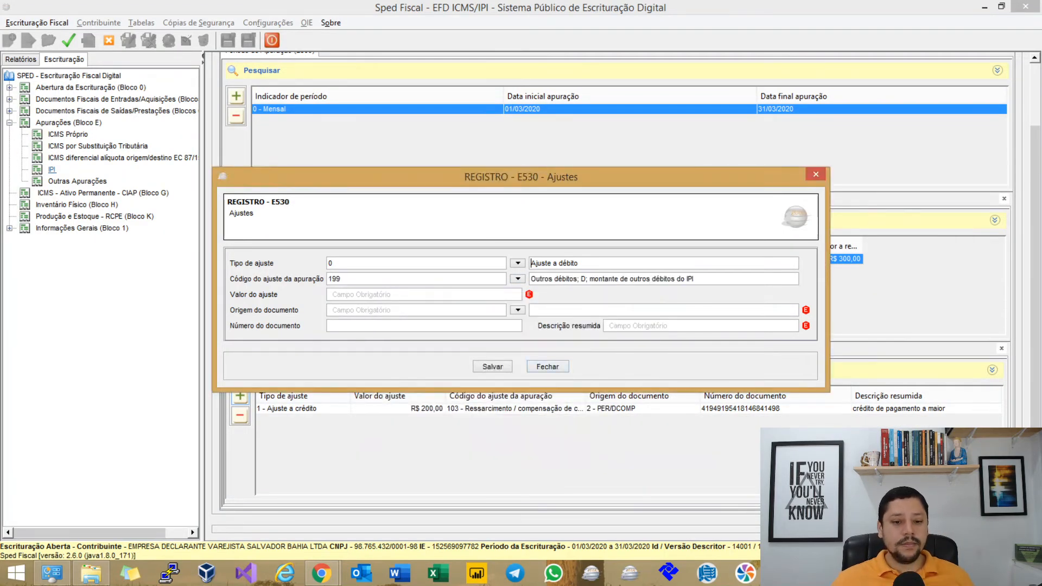
pyautogui.click(515, 294)
pyautogui.write('100')
pyautogui.press('Tab')
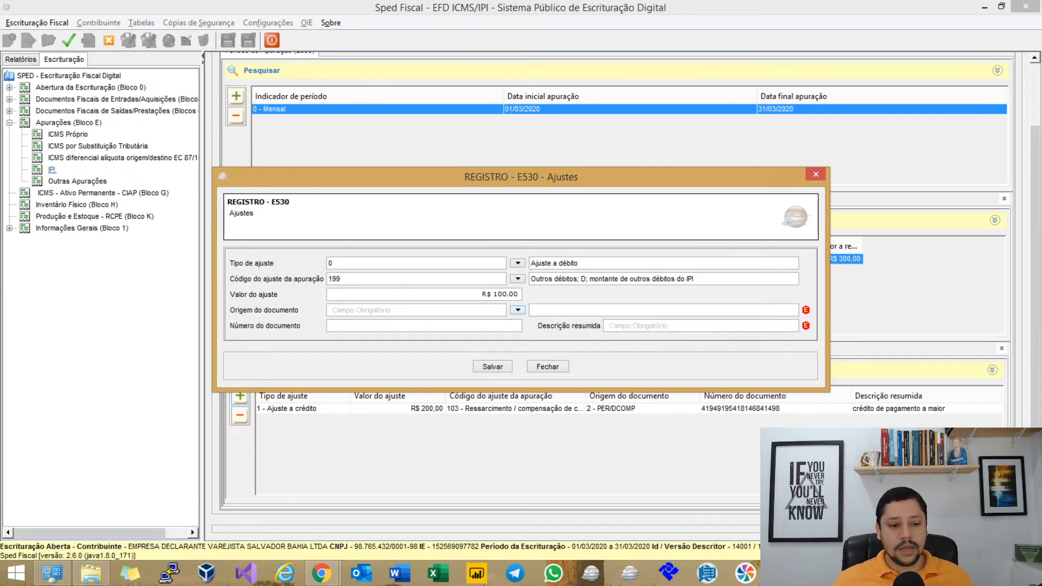
# Set origin 3 – Documento Fiscal, number 5412, description 'documento extemporâneo', and save the adjustment.
pyautogui.click(518, 310)
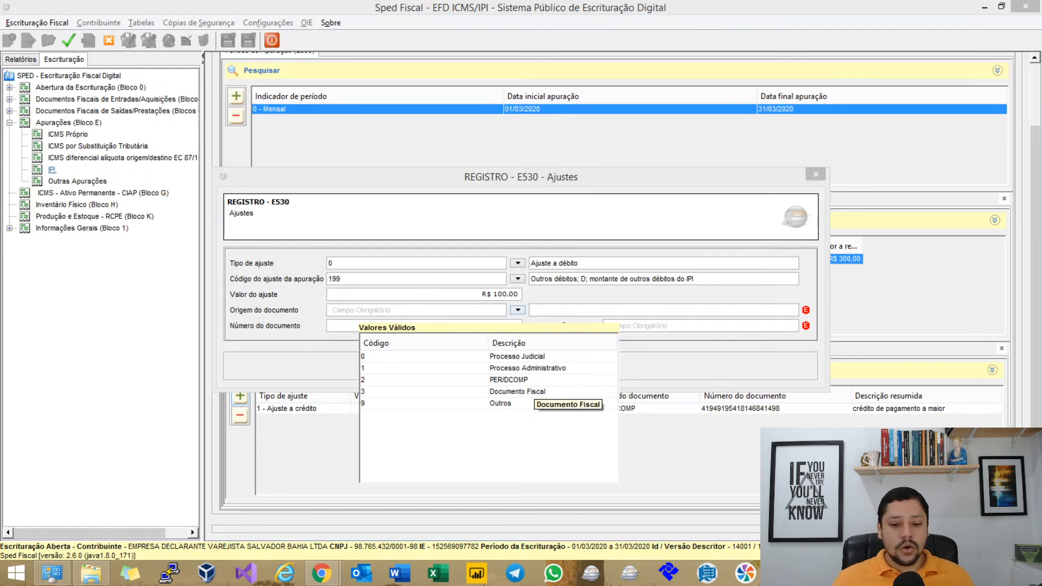
pyautogui.click(543, 398)
pyautogui.click(503, 327)
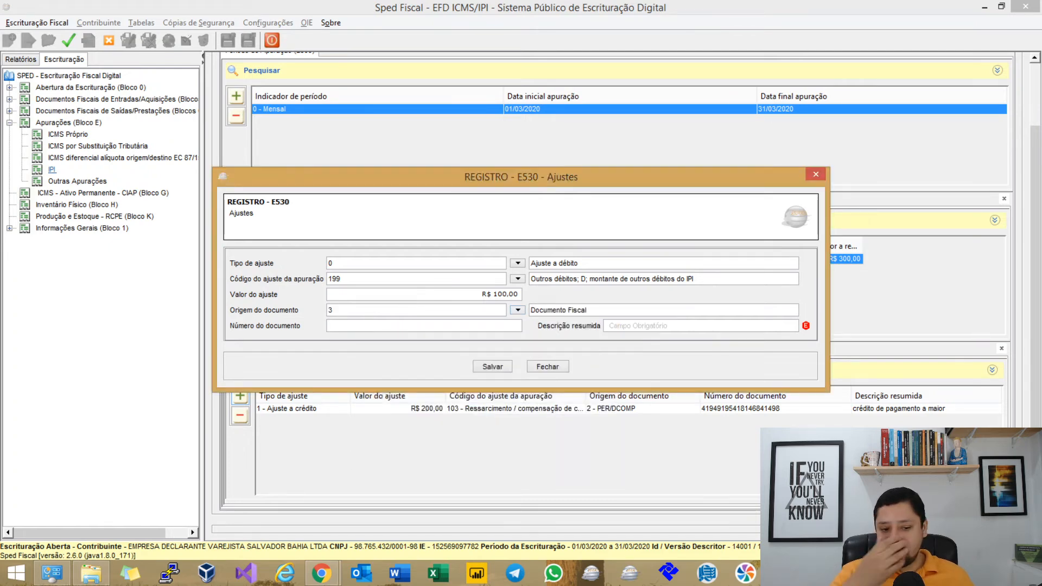
pyautogui.write('5412')
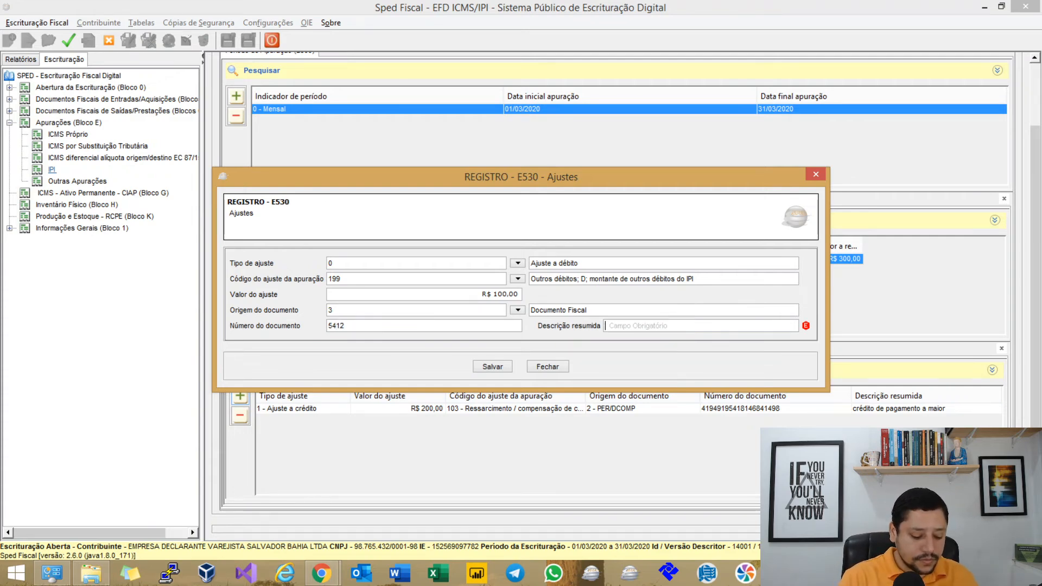
pyautogui.write('documento extempor')
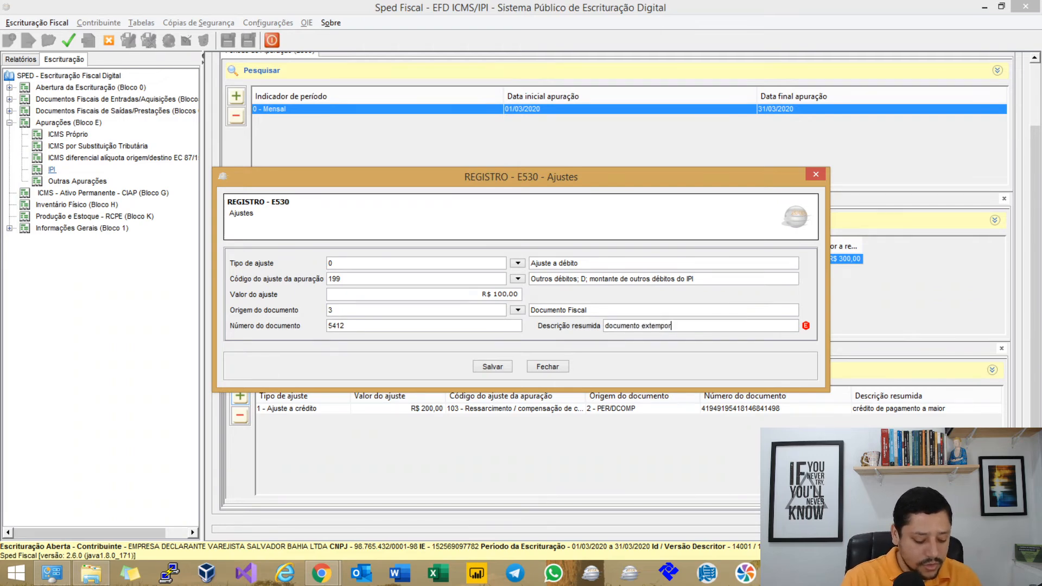
pyautogui.write('^aneo')
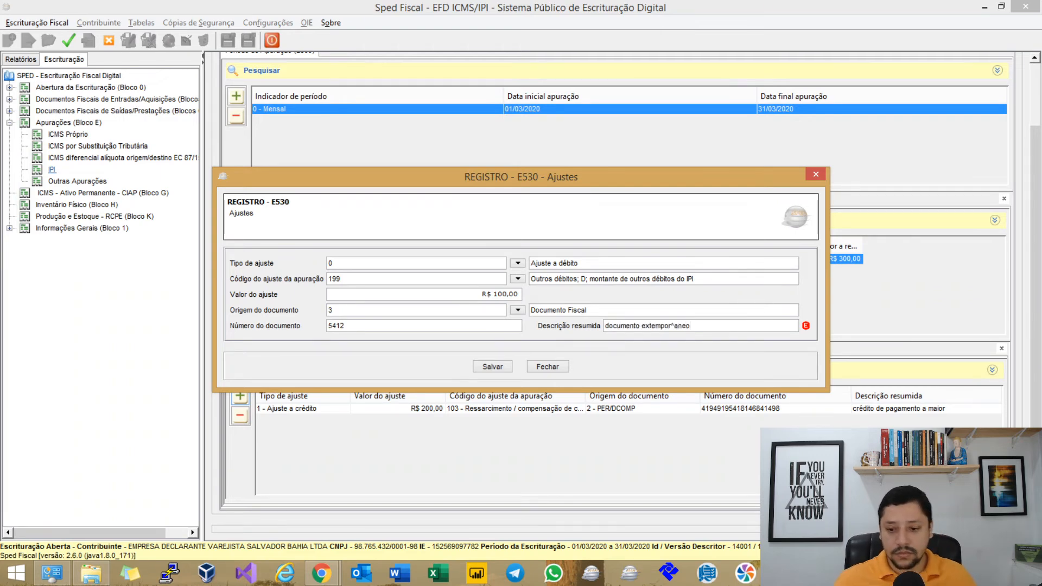
pyautogui.press('BackSpace')
pyautogui.press('BackSpace')
pyautogui.press('BackSpace')
pyautogui.press('BackSpace')
pyautogui.write('âneo')
pyautogui.press('Tab')
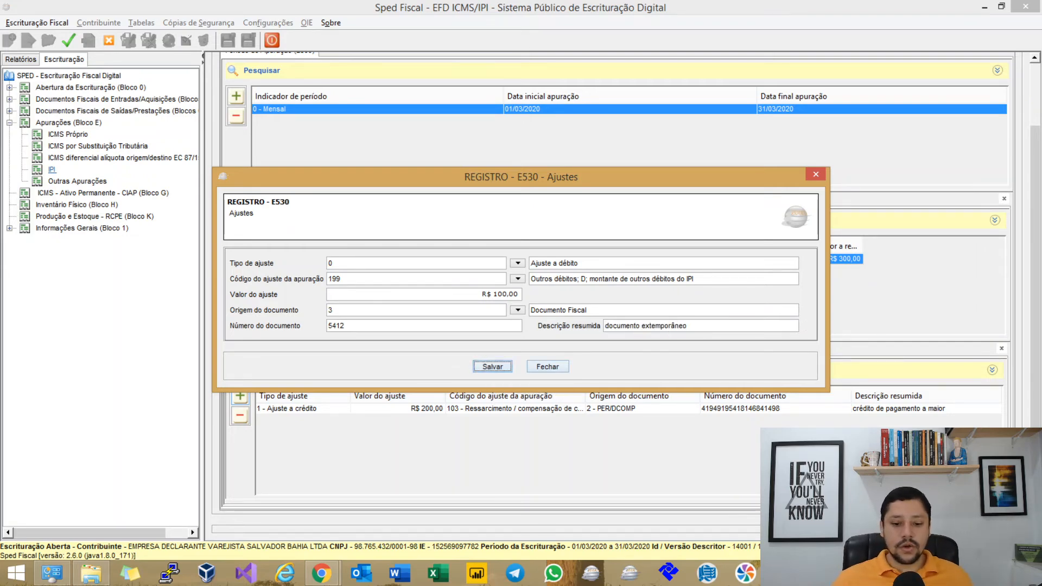
pyautogui.press('Return')
pyautogui.scroll(-3, 614, 293)
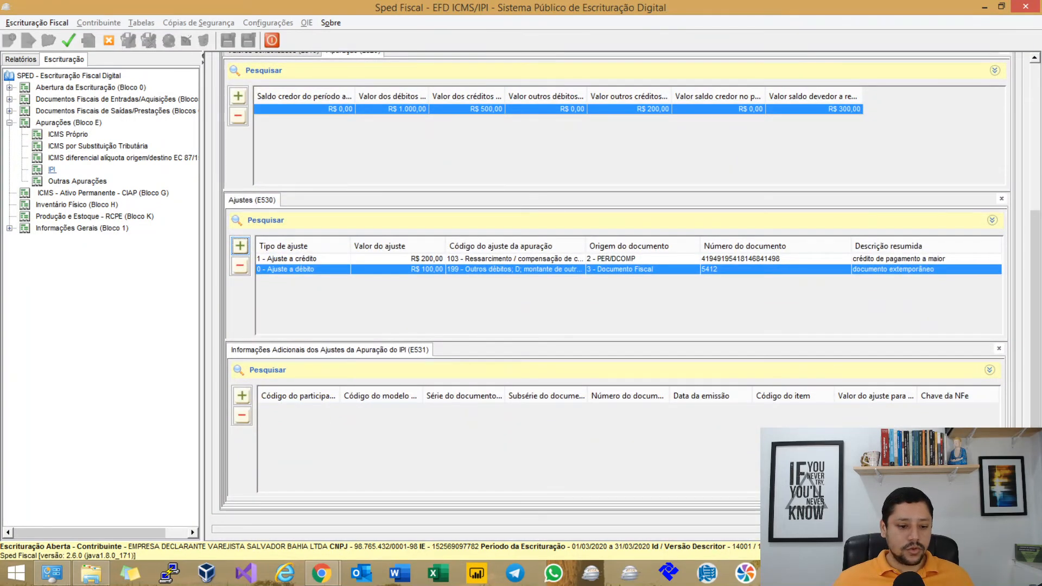
# Add an E531 document line for an NF-e (model 55), series 001, number 5.412.
pyautogui.click(242, 396)
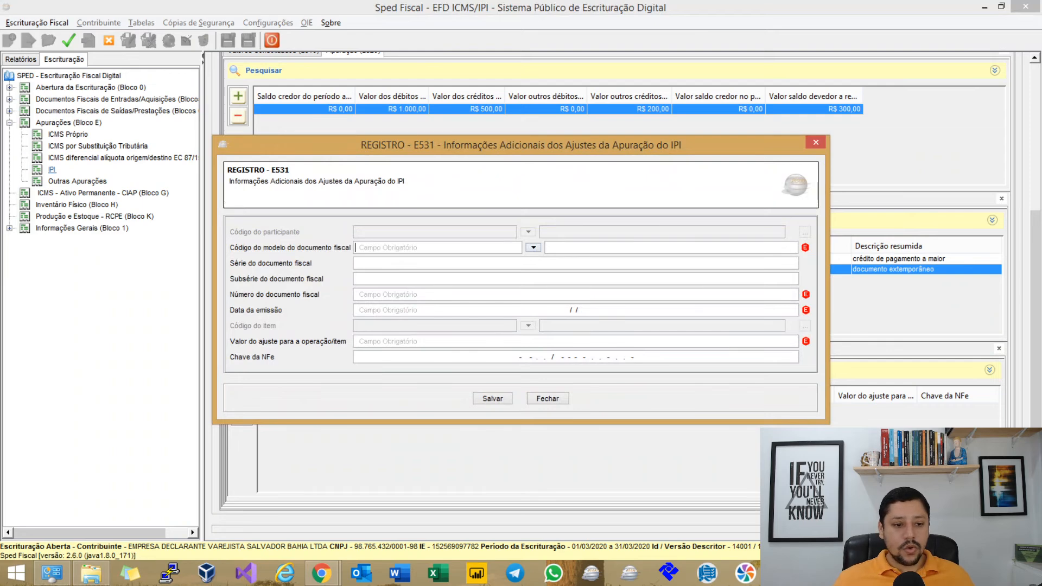
pyautogui.click(533, 248)
pyautogui.doubleClick(500, 318)
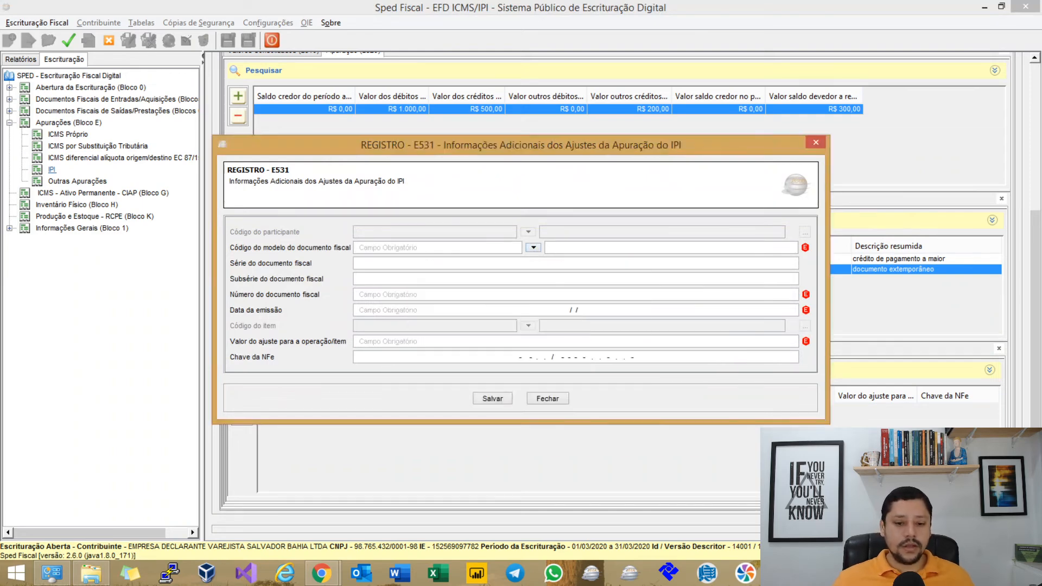
pyautogui.write('0001')
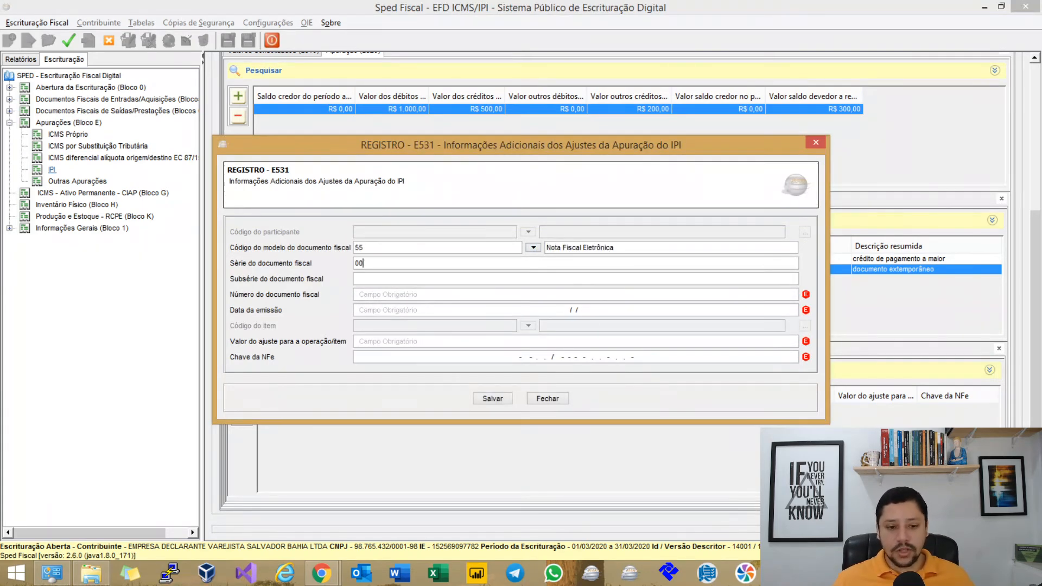
pyautogui.press('BackSpace')
pyautogui.press('BackSpace')
pyautogui.write('1')
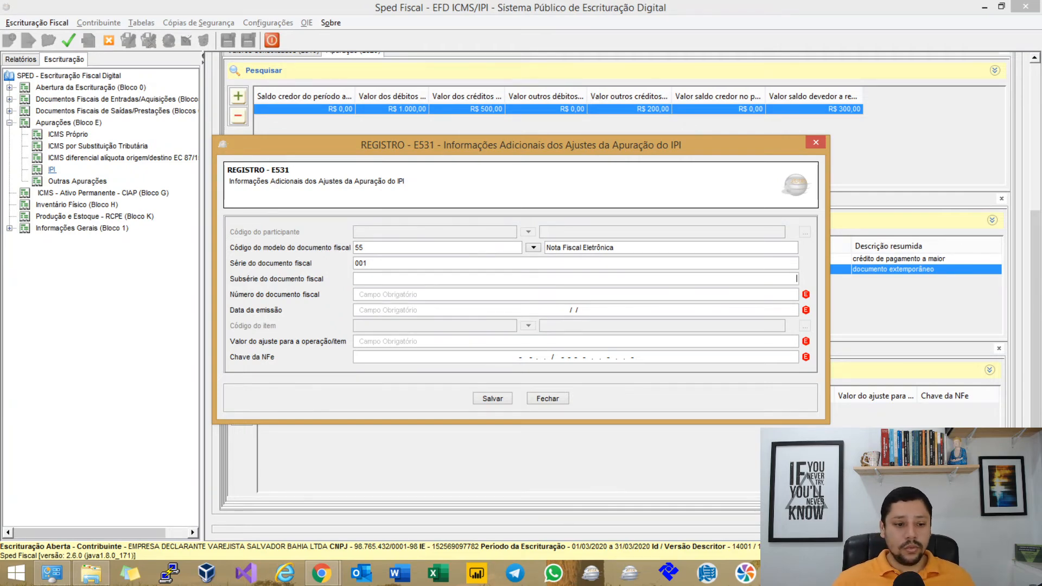
pyautogui.write('5412')
pyautogui.press('Tab')
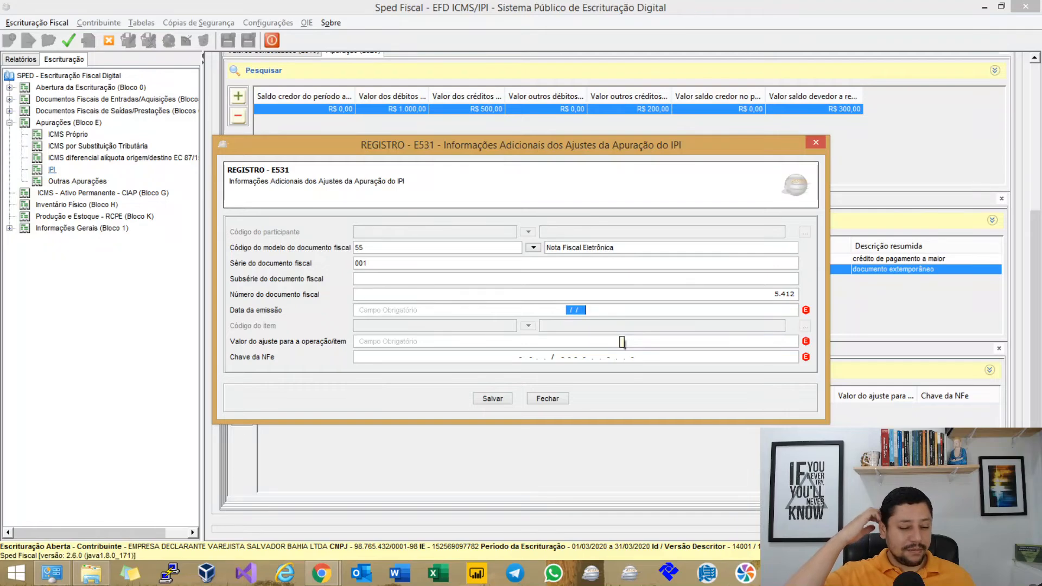
# Enter date 25/02/2020 and a 100,00 adjustment, then save the entry and generate the records.
pyautogui.write('25022020')
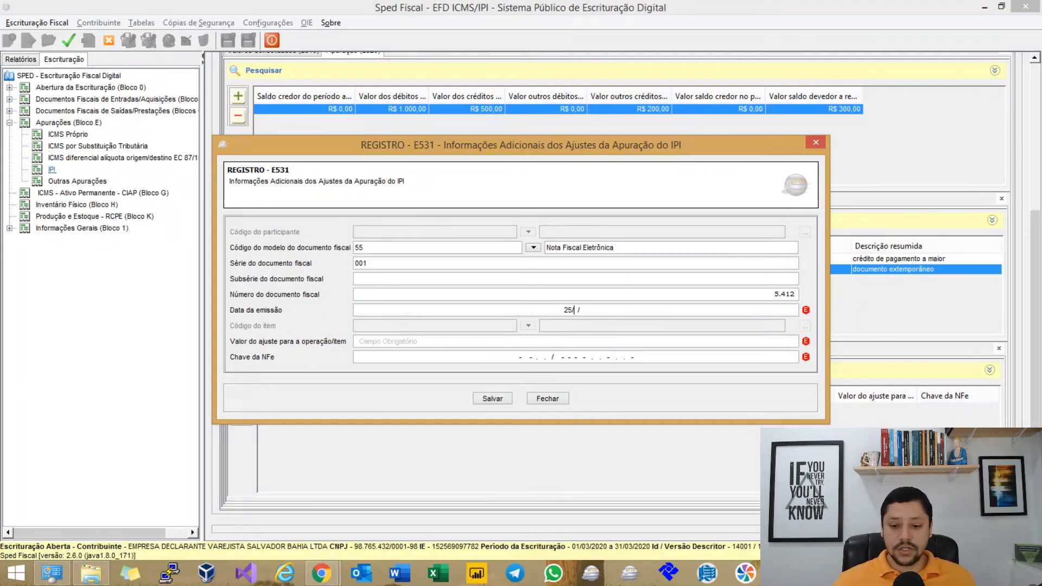
pyautogui.press('Tab')
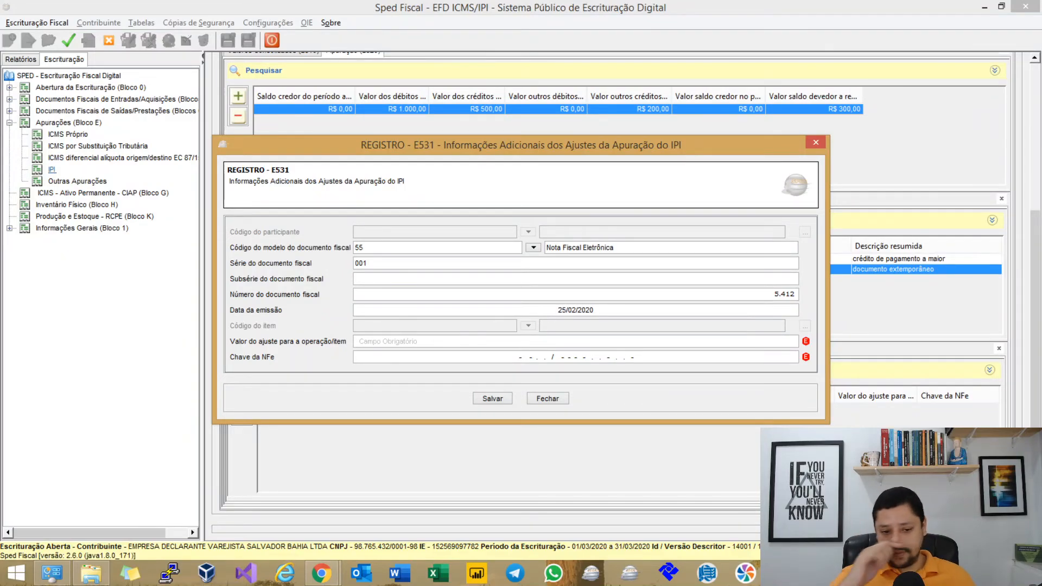
pyautogui.write('100')
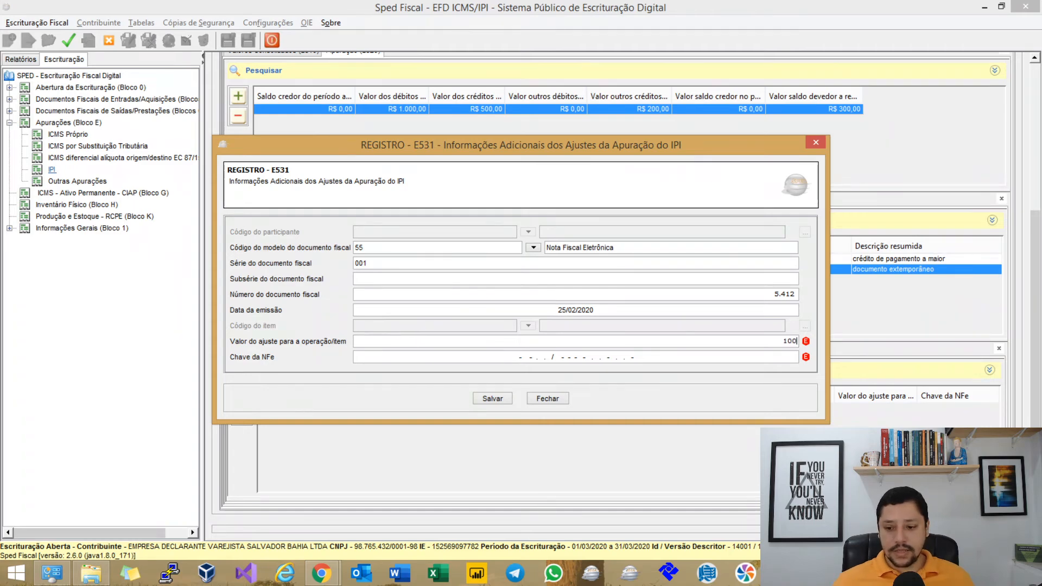
pyautogui.press('Tab')
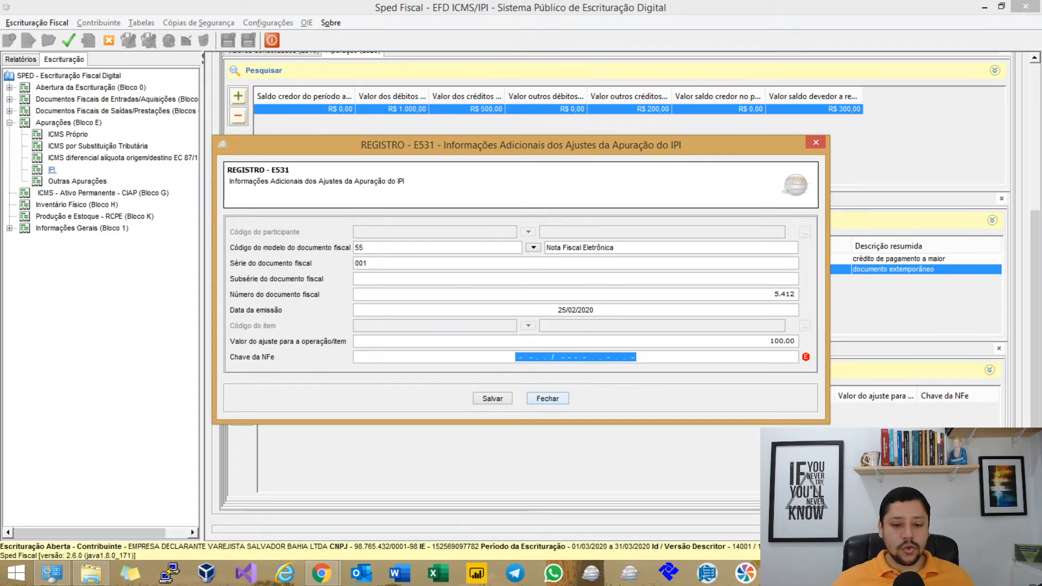
pyautogui.click(493, 399)
pyautogui.click(69, 40)
pyautogui.press('Return')
pyautogui.press('Return')
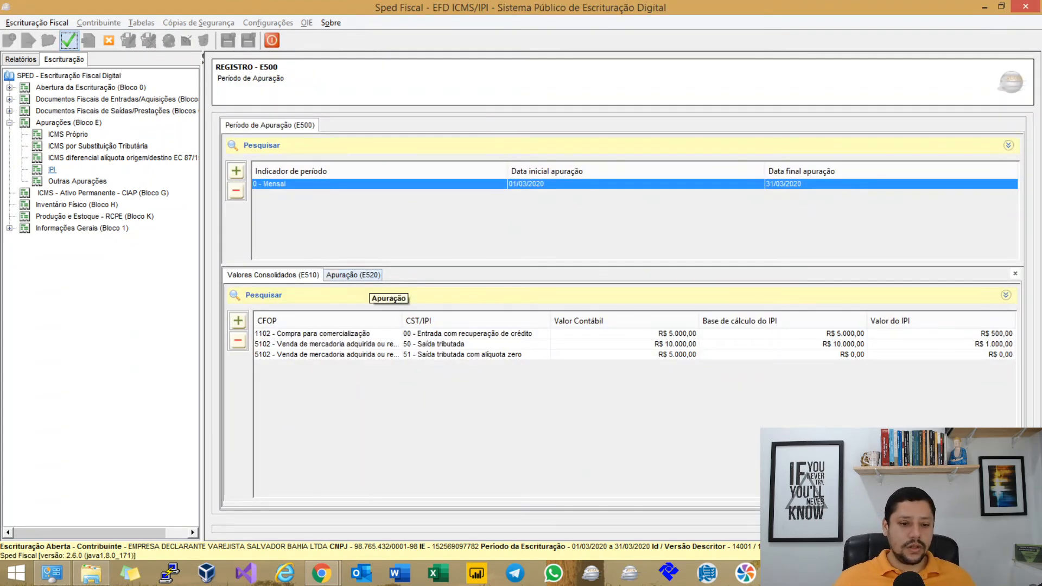
# Set the E520 other IPI debits to R$ 100,00, save, and regenerate the records.
pyautogui.click(353, 275)
pyautogui.click(408, 333)
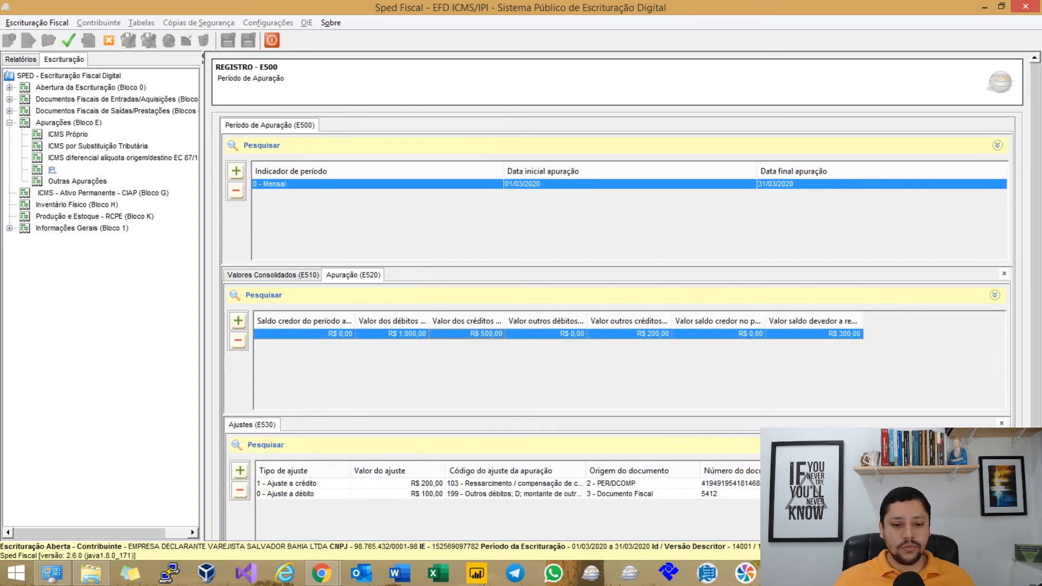
pyautogui.doubleClick(467, 333)
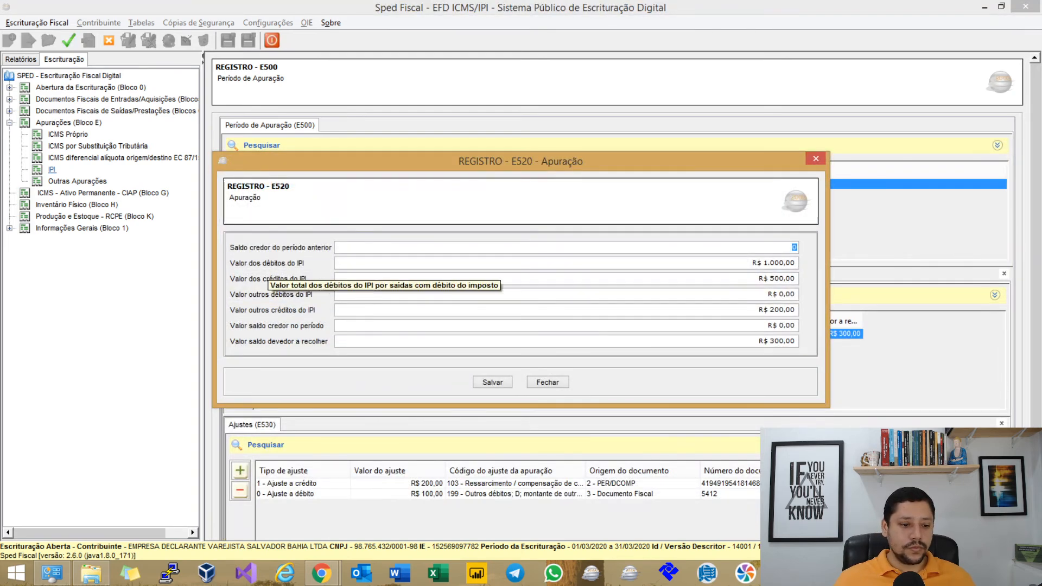
pyautogui.click(404, 296)
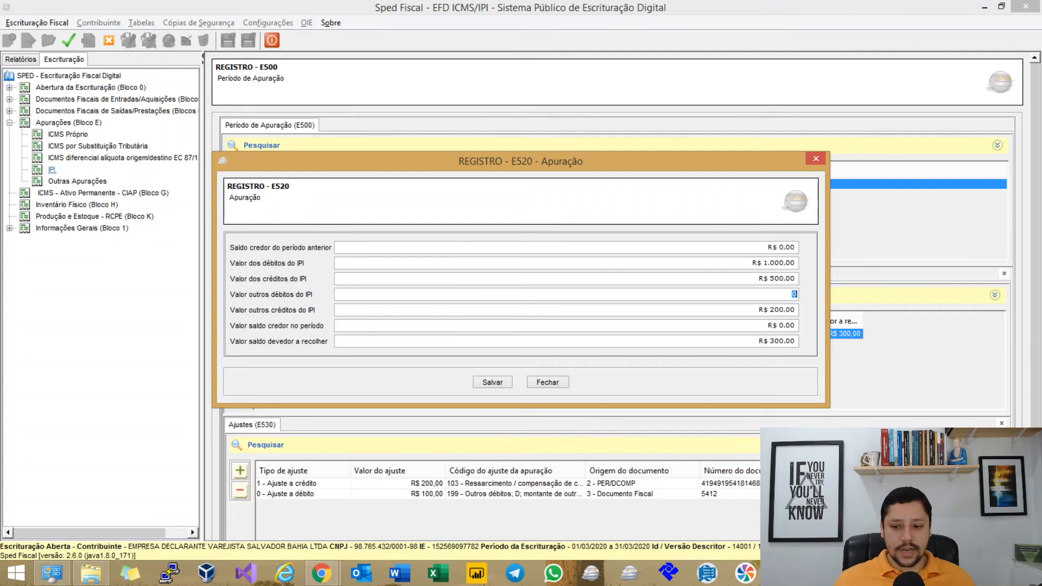
pyautogui.write('100')
pyautogui.press('Tab')
pyautogui.press('Tab')
pyautogui.press('Tab')
pyautogui.press('Tab')
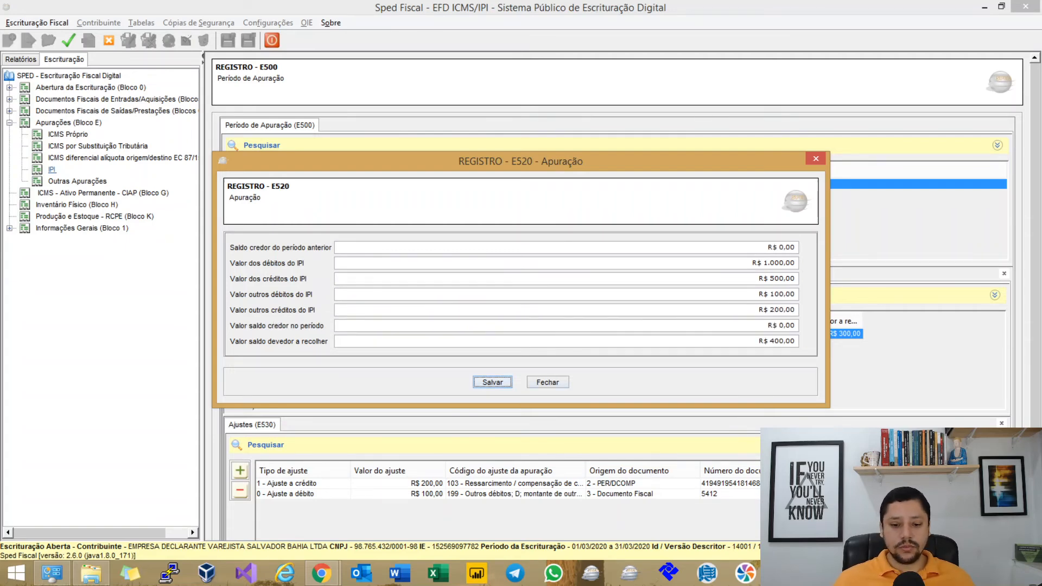
pyautogui.press('Return')
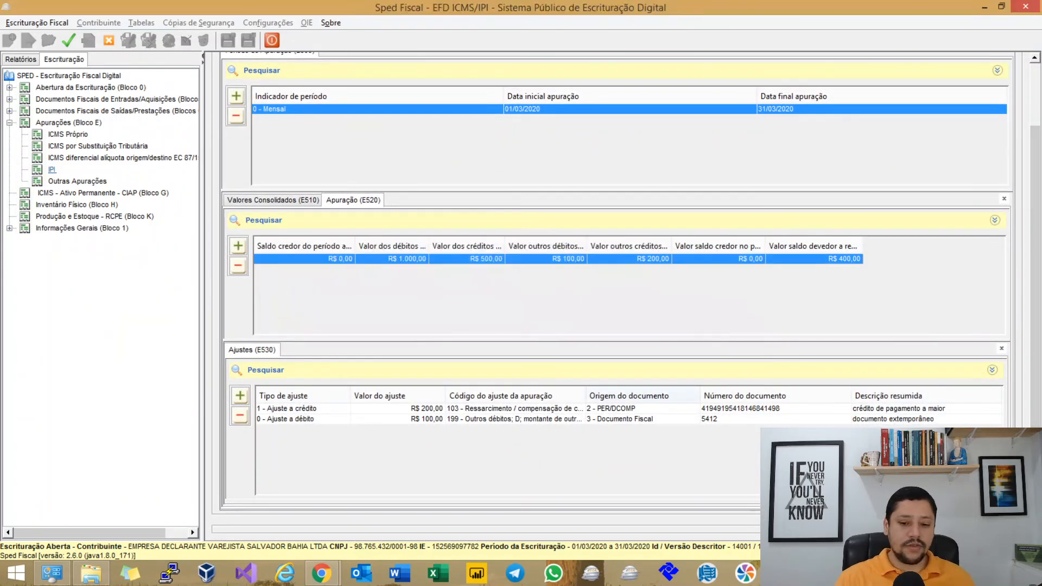
pyautogui.click(495, 306)
pyautogui.click(520, 299)
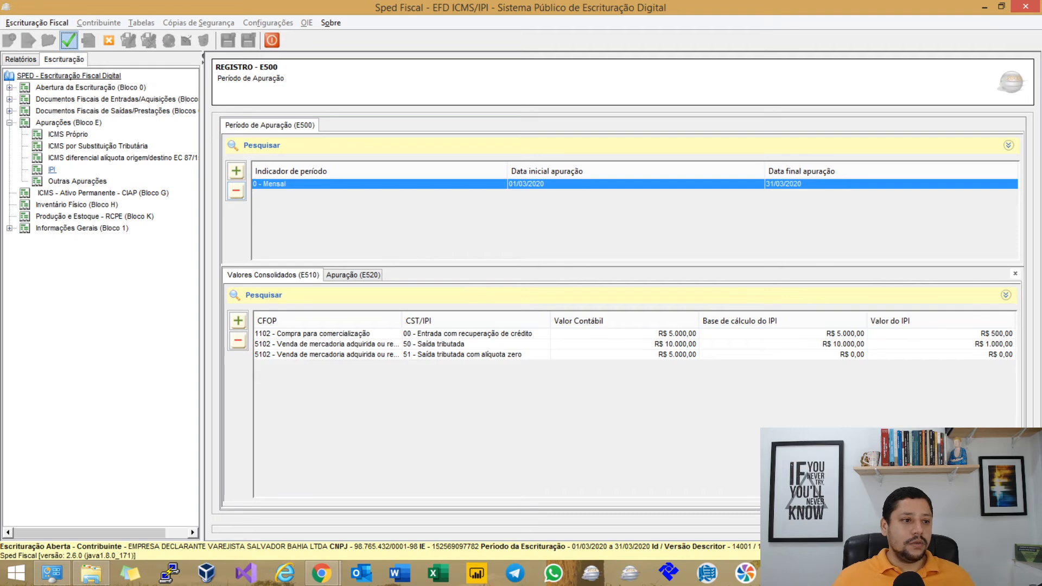
# Validate the bookkeeping and filter the validation report to errors only.
pyautogui.click(68, 40)
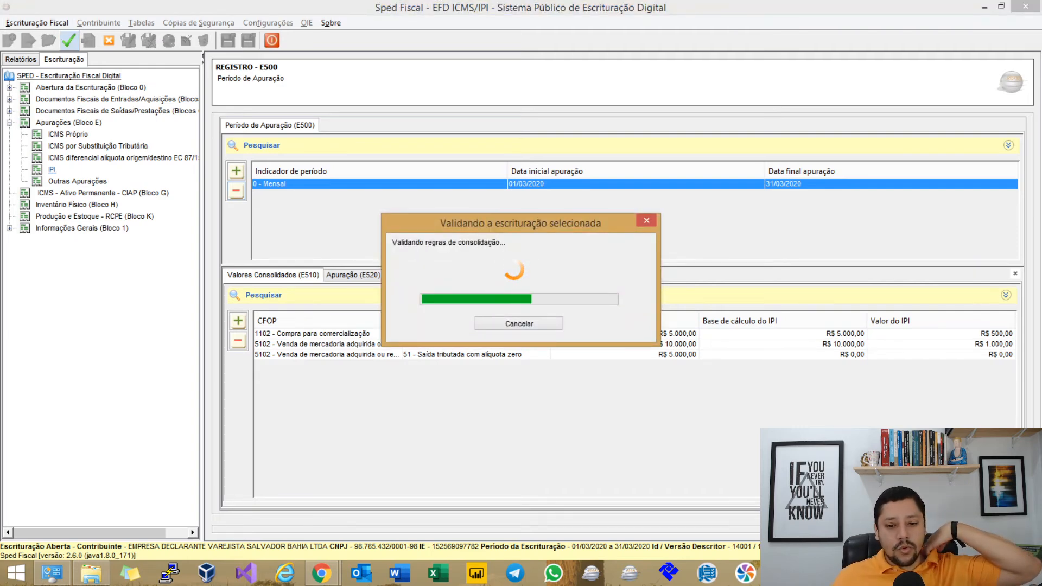
pyautogui.press('Return')
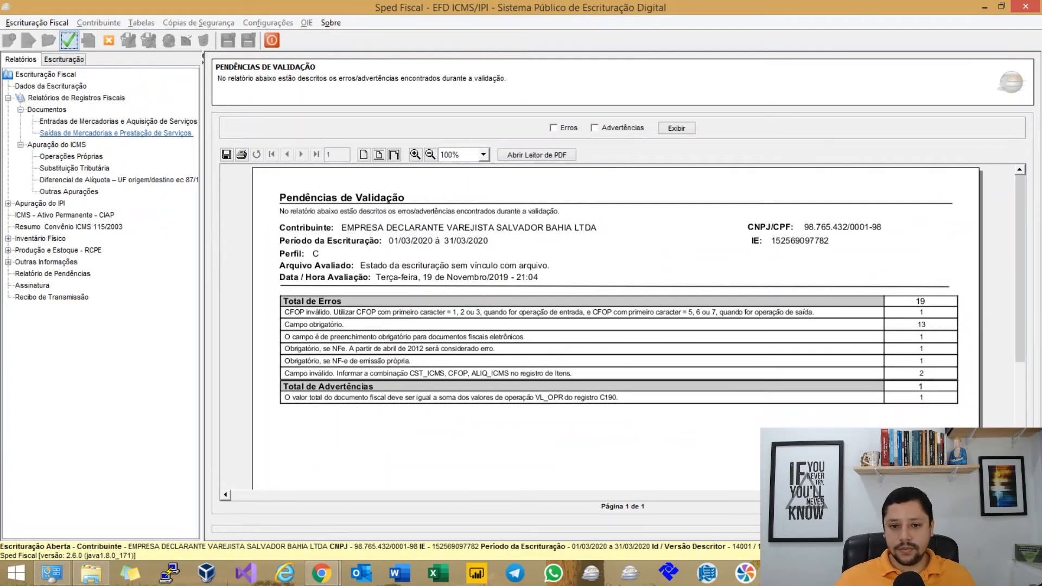
pyautogui.click(553, 129)
pyautogui.click(677, 128)
pyautogui.scroll(-4, 615, 329)
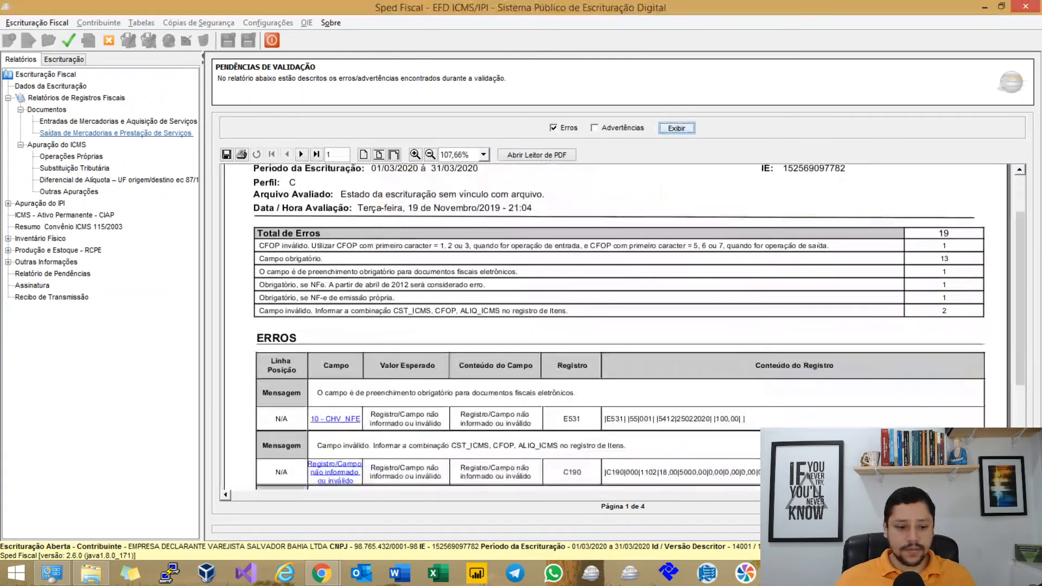
pyautogui.scroll(-4, 616, 329)
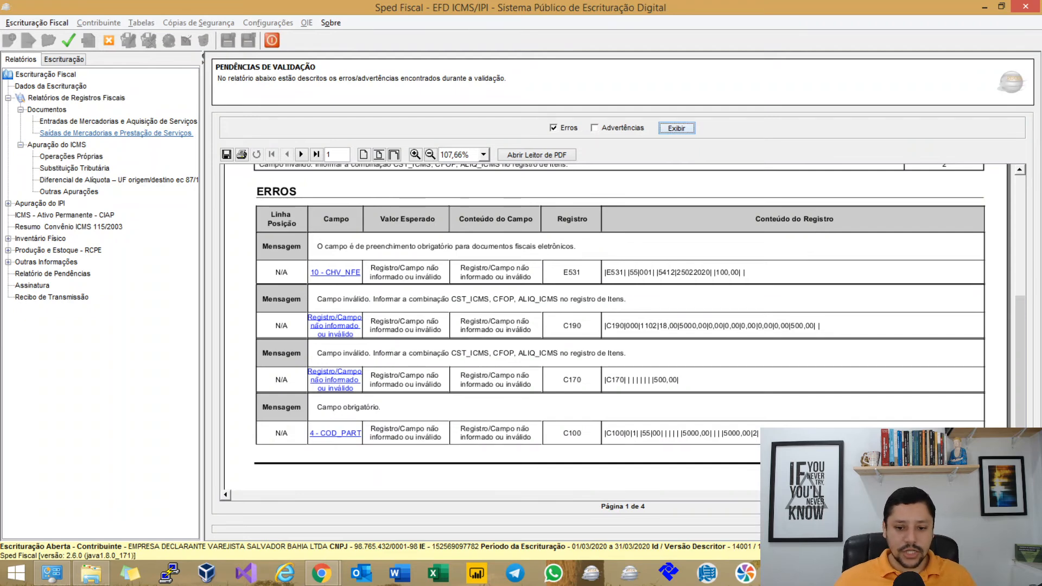
# Page through the error report to its last page.
pyautogui.click(301, 156)
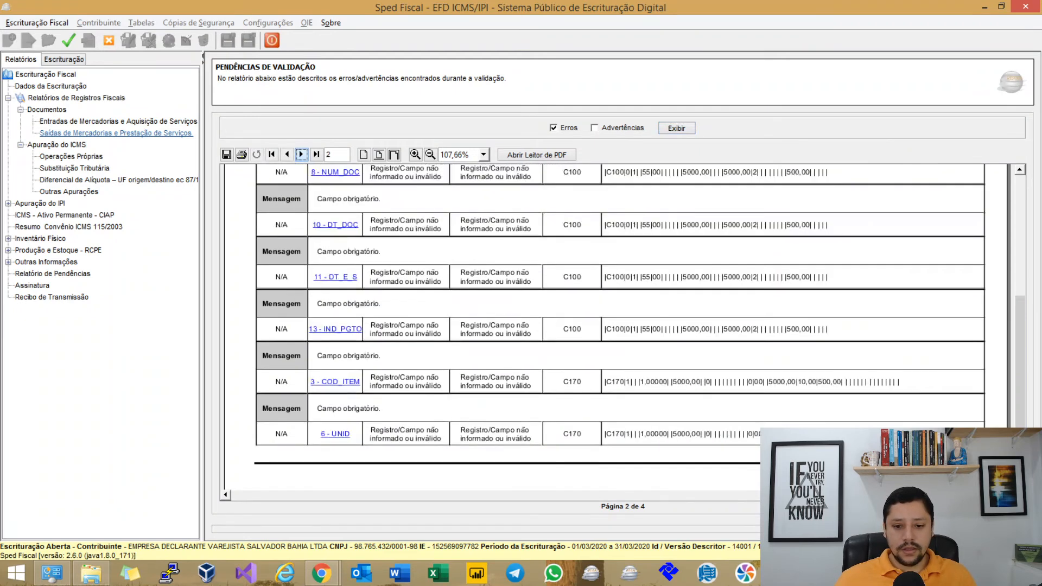
pyautogui.scroll(1, 619, 324)
pyautogui.click(302, 155)
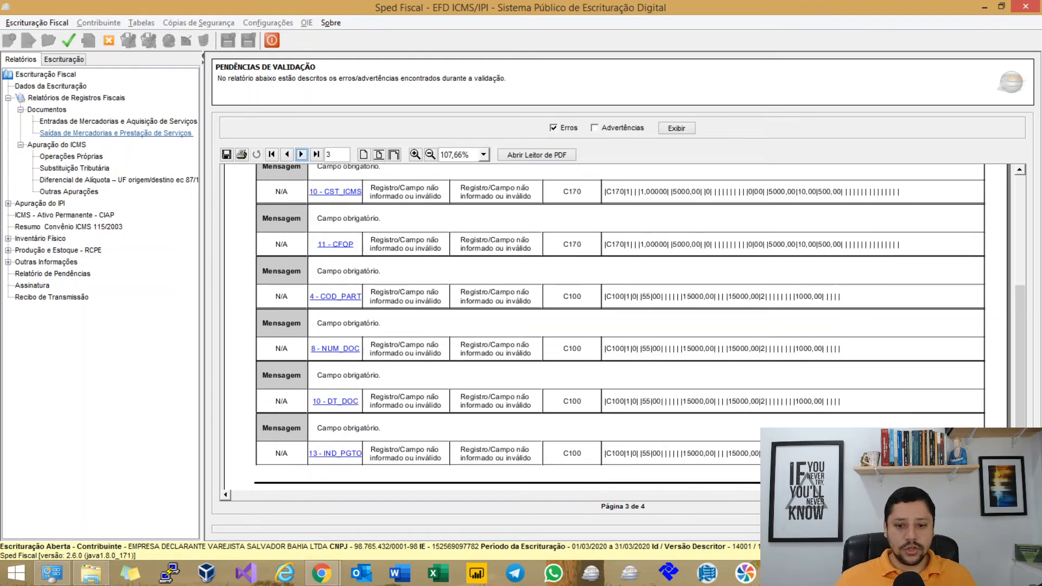
pyautogui.click(301, 155)
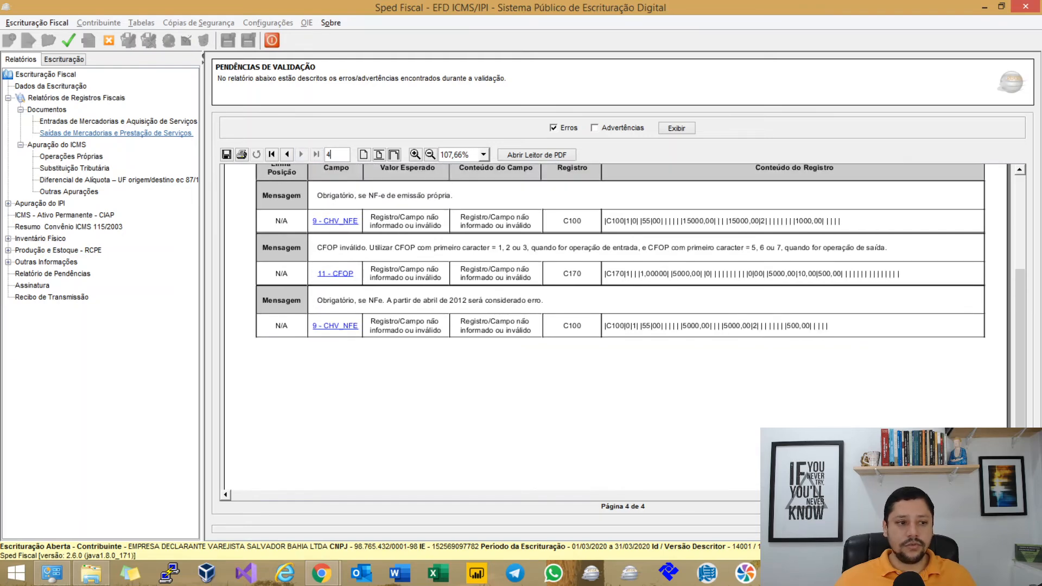
# Switch to the MindMeister study map and scroll through it.
pyautogui.hotkey('alt', 'Tab')
pyautogui.scroll(-4, 521, 315)
pyautogui.scroll(-10, 521, 315)
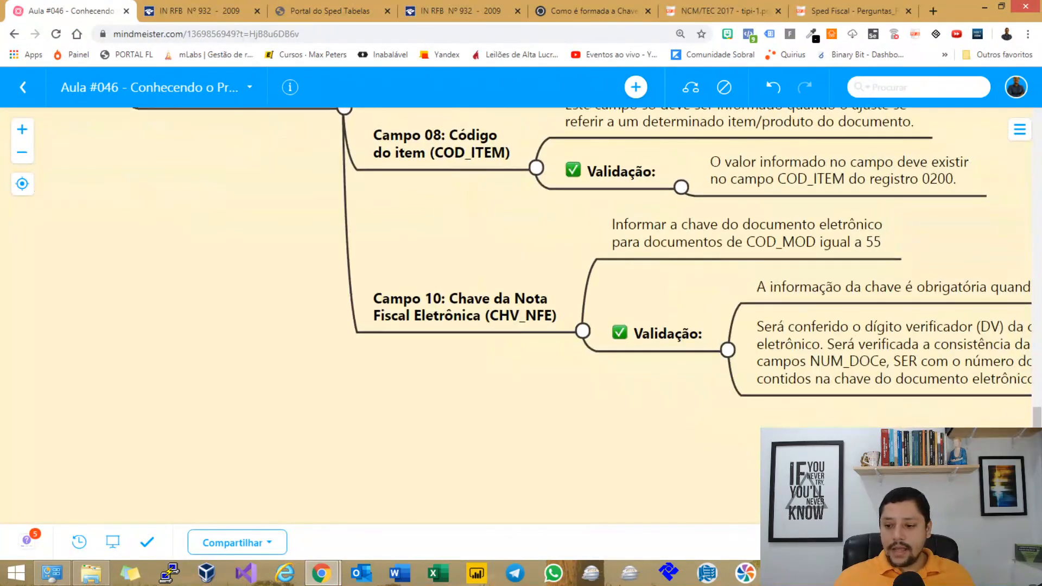
# Pan the MindMeister map to the Campo 10 CHV_NFE validation notes, then return to Sped Fiscal.
pyautogui.moveTo(521, 347); pyautogui.dragTo(488, 349)
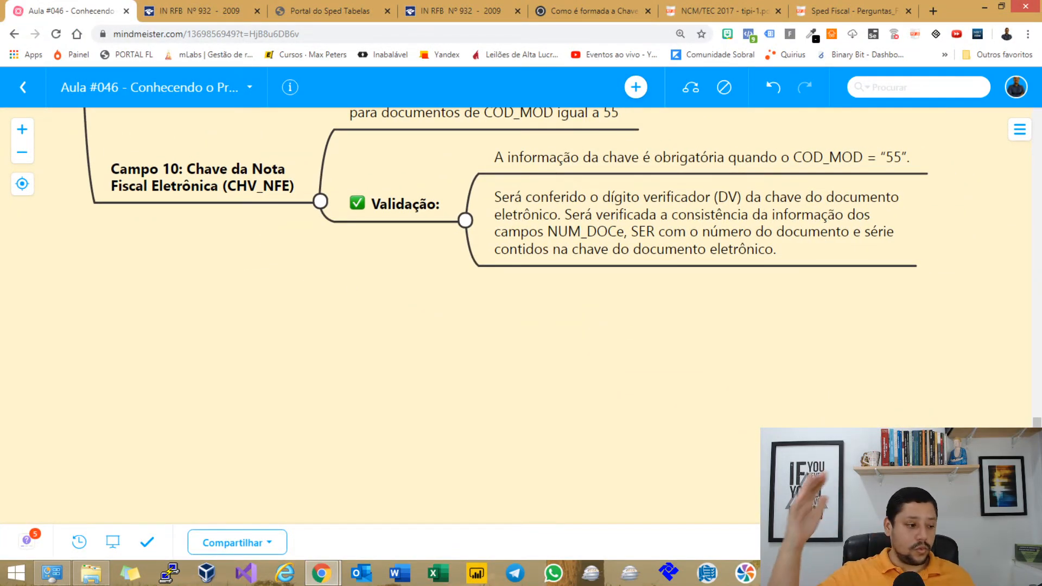
pyautogui.moveTo(488, 349); pyautogui.dragTo(615, 442)
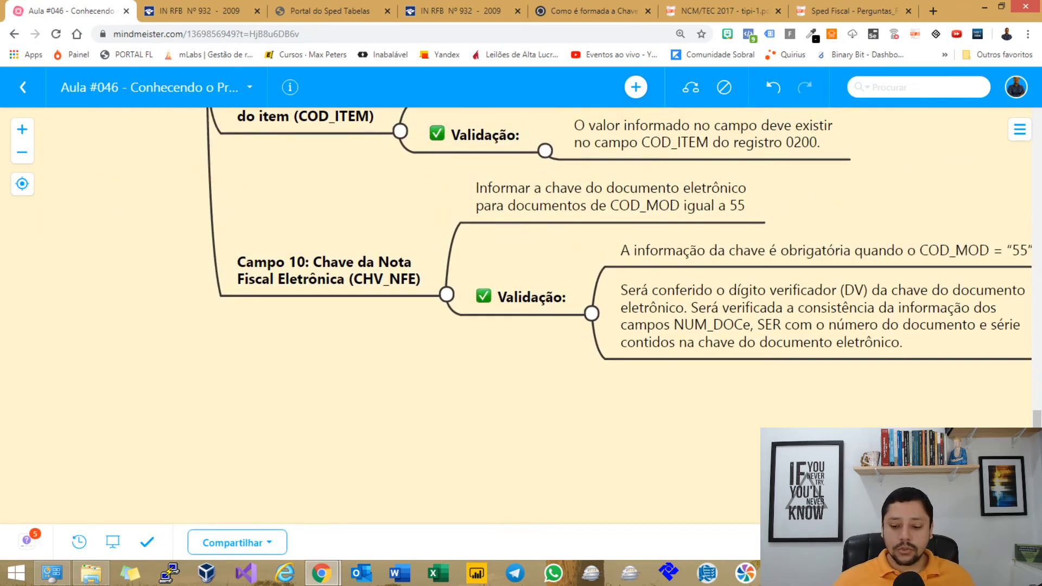
pyautogui.hotkey('alt', 'Tab')
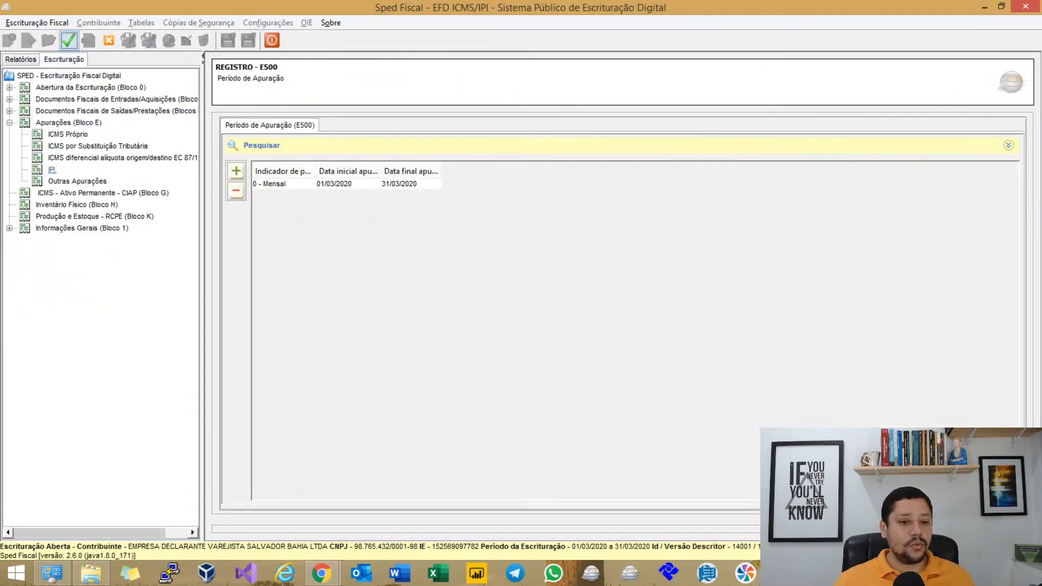
# Check the E520 IPI balances, then move the MindMeister map to the Registro E990 branch.
pyautogui.click(348, 184)
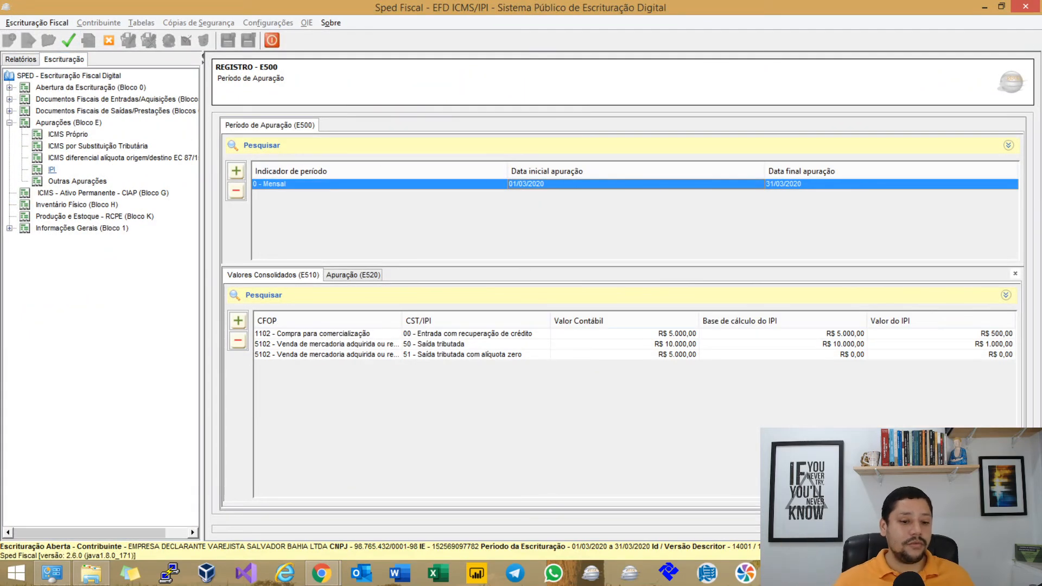
pyautogui.click(356, 276)
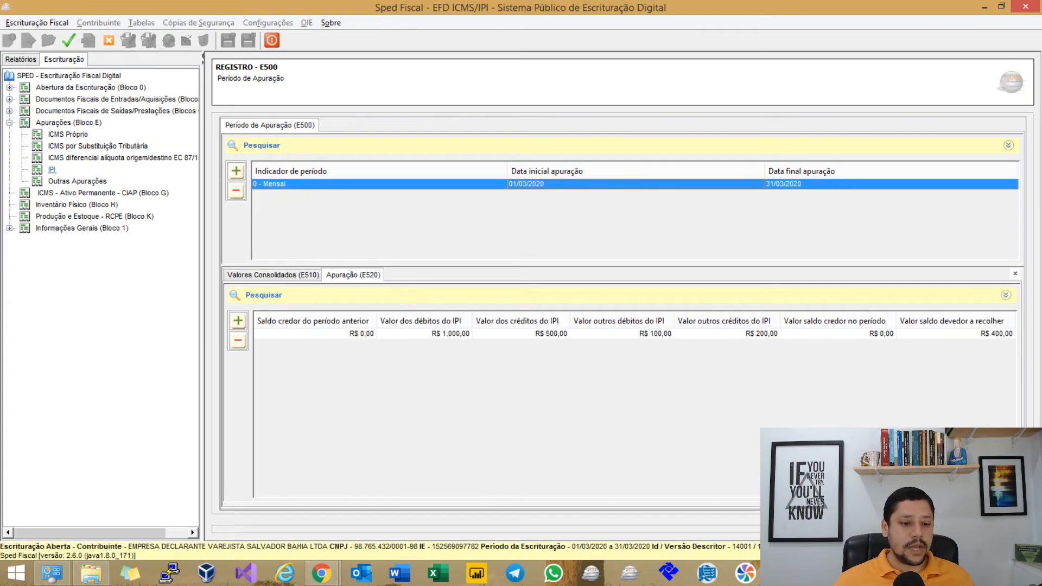
pyautogui.hotkey('alt', 'Tab')
pyautogui.moveTo(163, 380); pyautogui.dragTo(993, 288)
pyautogui.click(23, 184)
pyautogui.scroll(-10, 515, 316)
pyautogui.scroll(-12, 515, 316)
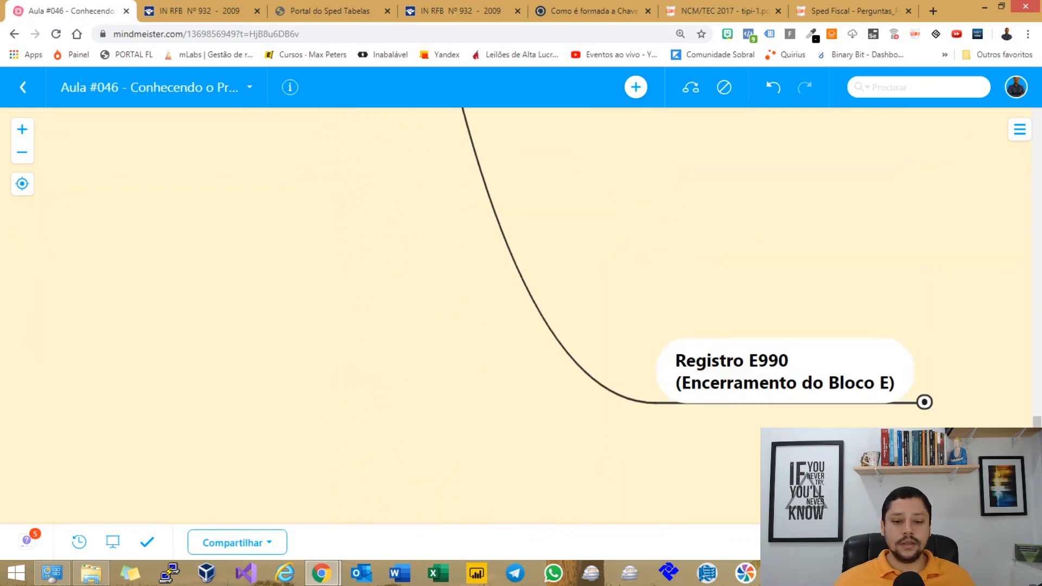
# Expand Registro E990's Definição and Informações Relevantes branches down to Campo 02.
pyautogui.moveTo(733, 353); pyautogui.dragTo(322, 228)
pyautogui.click(514, 259)
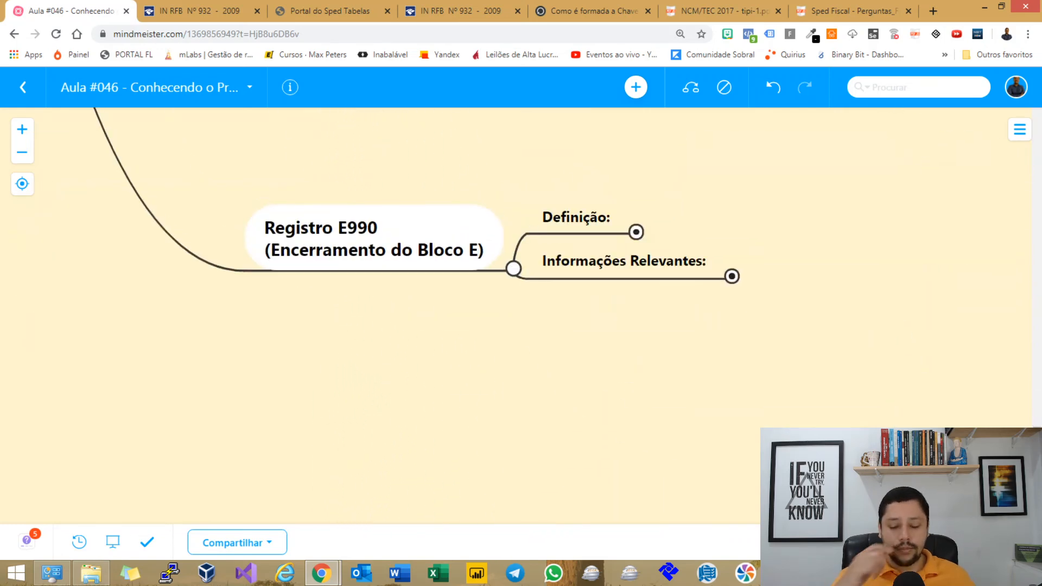
pyautogui.click(636, 232)
pyautogui.moveTo(651, 352); pyautogui.dragTo(474, 286)
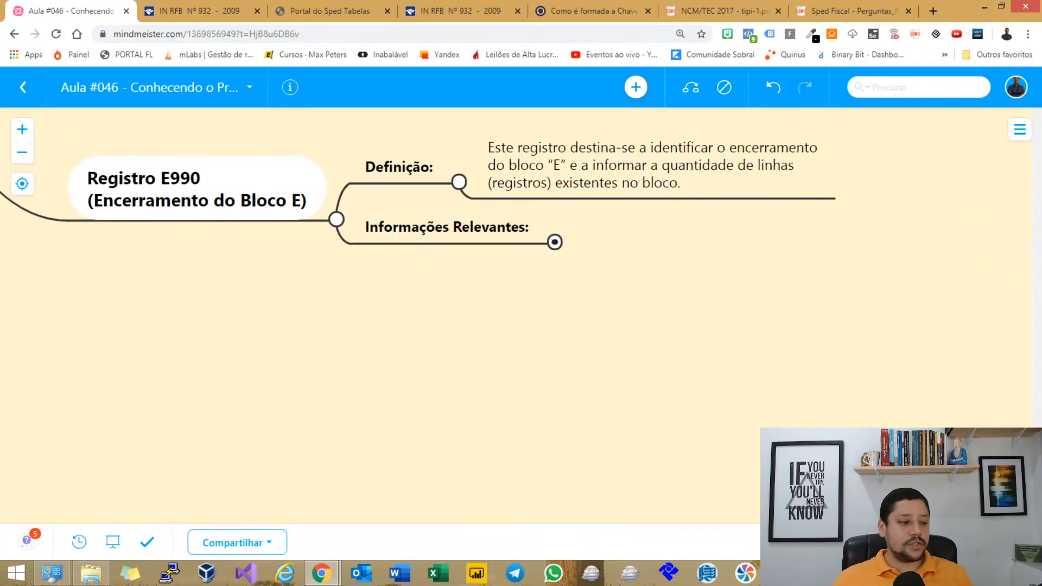
pyautogui.click(651, 165)
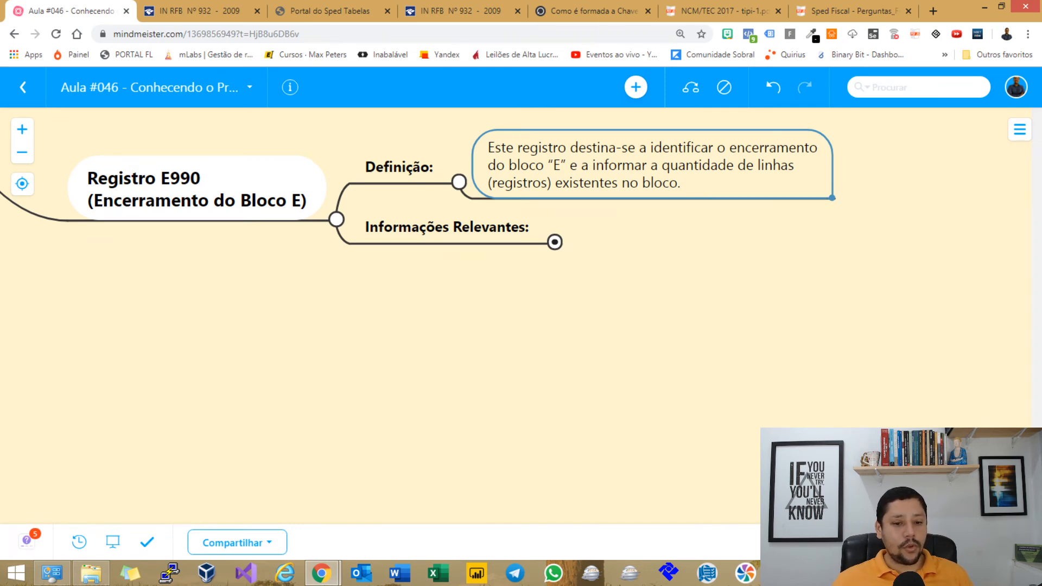
pyautogui.click(446, 227)
pyautogui.write('Campo 02: Quantidade total de linhas do Bloco E (QTD_LIN_E)')
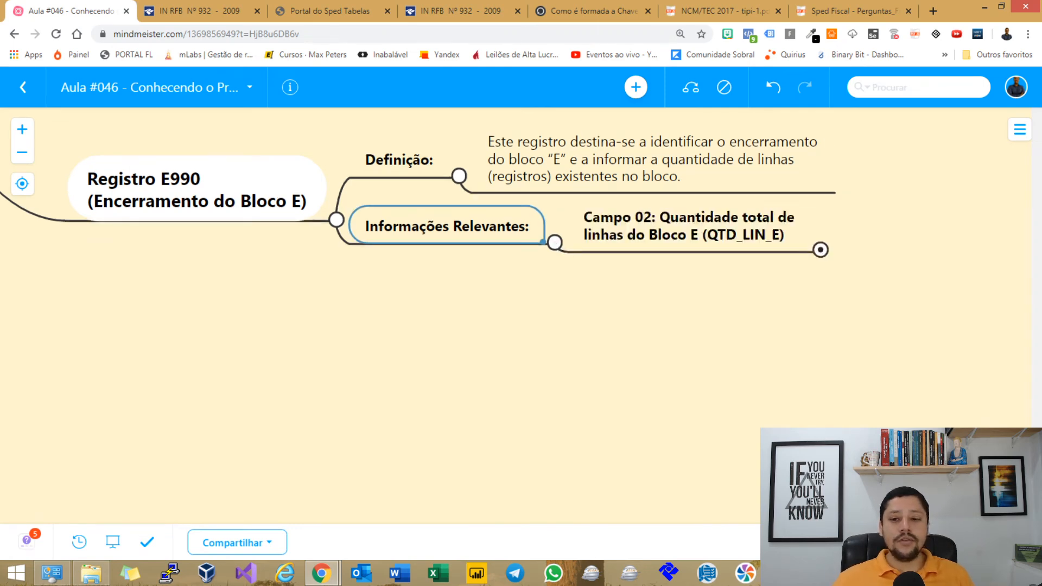
pyautogui.press('Right')
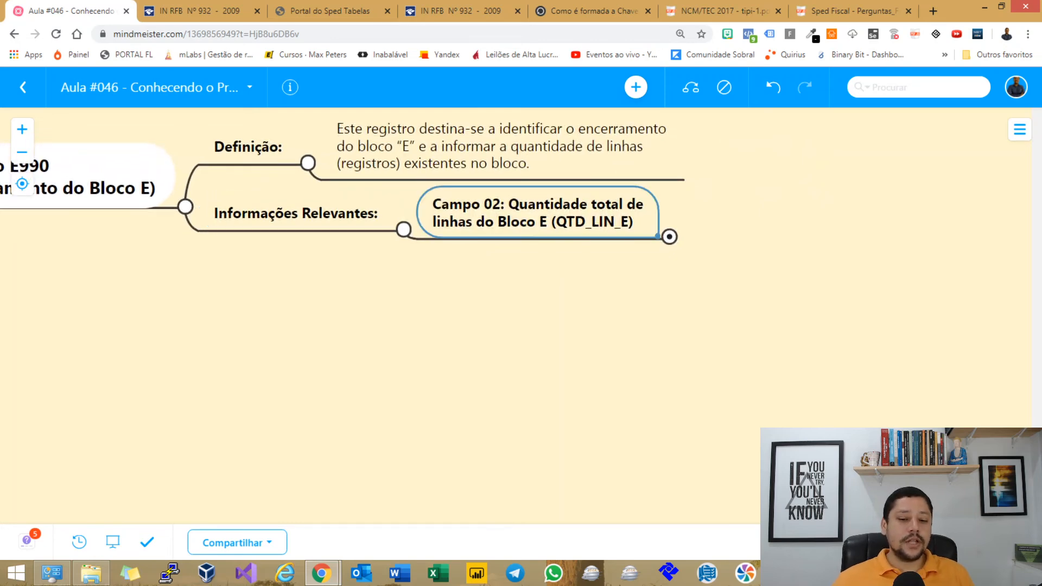
pyautogui.write('A quantidade de linhas a ser informada deve considerar também os próprios registros de abertura e encerramento do bloco. Validação:')
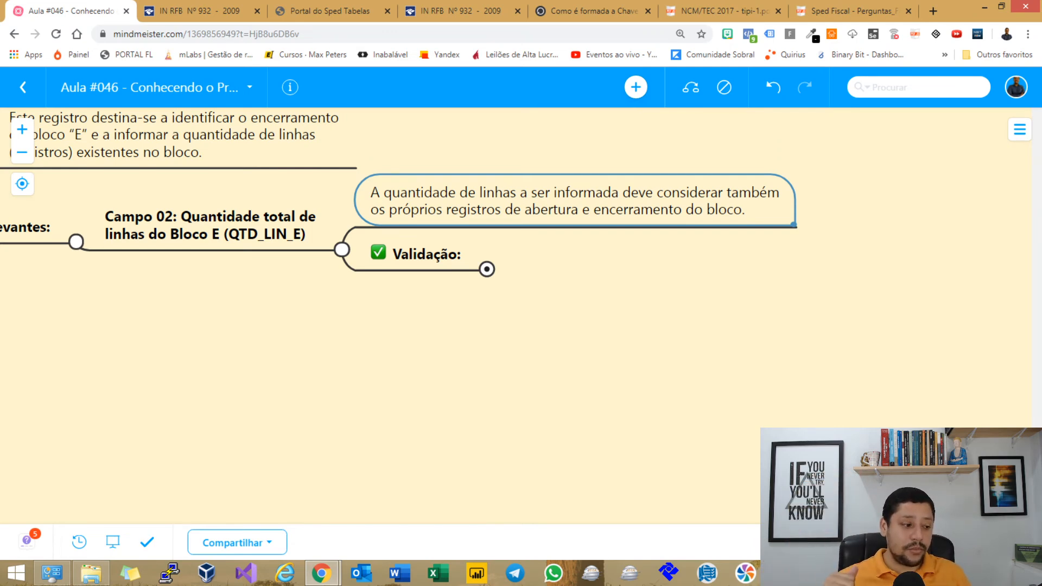
# Open Campo 02's Validação branch to review the QTD_LIN_E rule, then return to Sped Fiscal.
pyautogui.click(487, 269)
pyautogui.moveTo(614, 331); pyautogui.dragTo(460, 295)
pyautogui.click(522, 223)
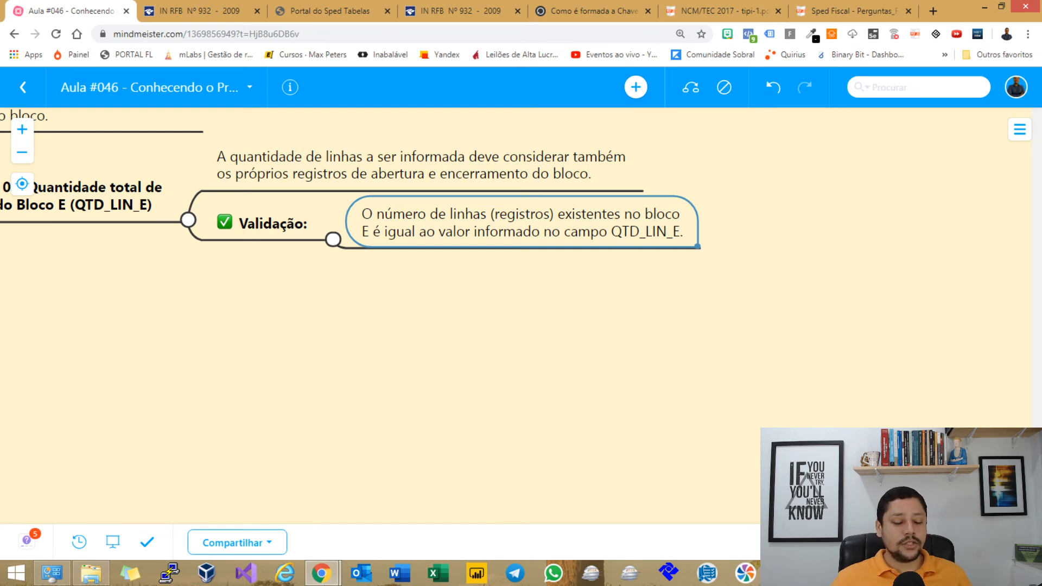
pyautogui.moveTo(504, 325); pyautogui.dragTo(552, 320)
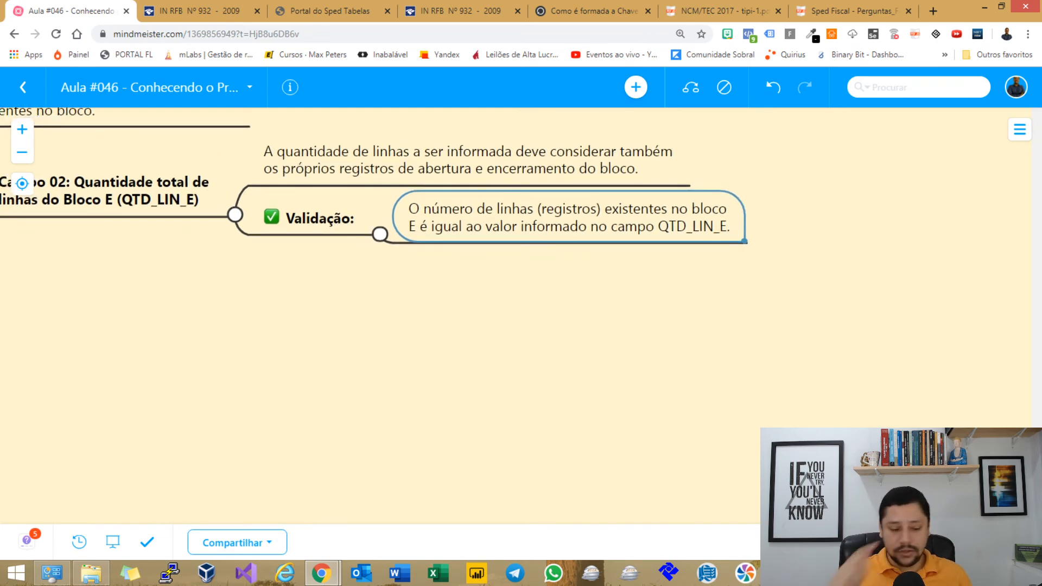
pyautogui.moveTo(489, 331); pyautogui.dragTo(569, 310)
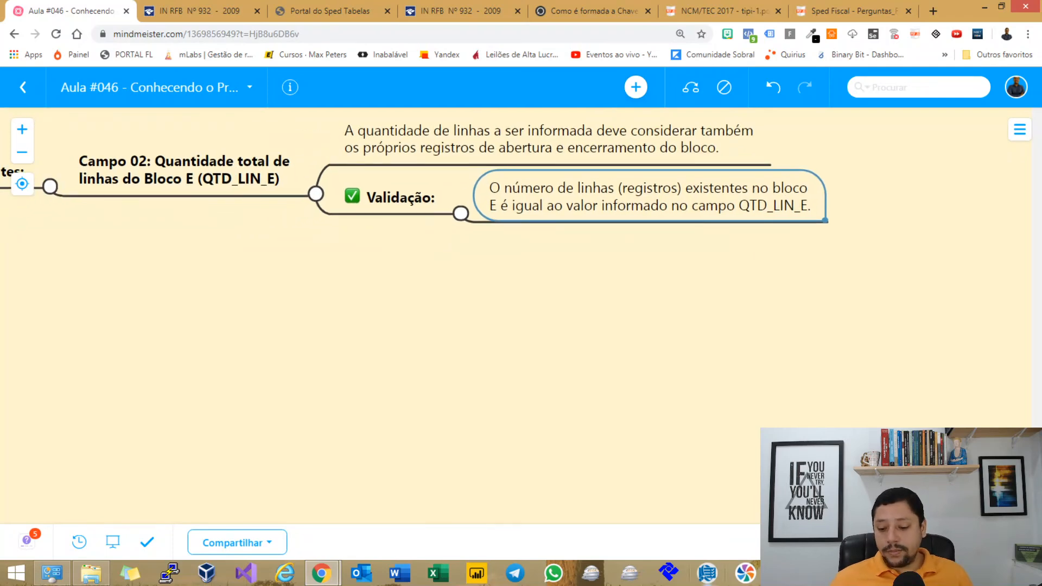
pyautogui.hotkey('alt', 'Tab')
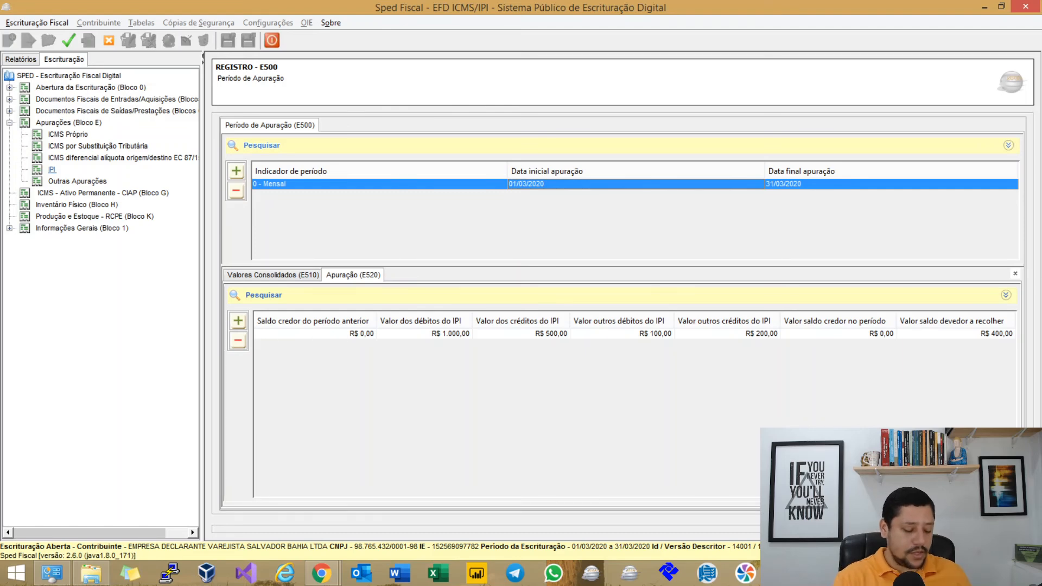
# Validate the bookkeeping, then export it as a TXT file into Desktop > AULA.
pyautogui.click(68, 41)
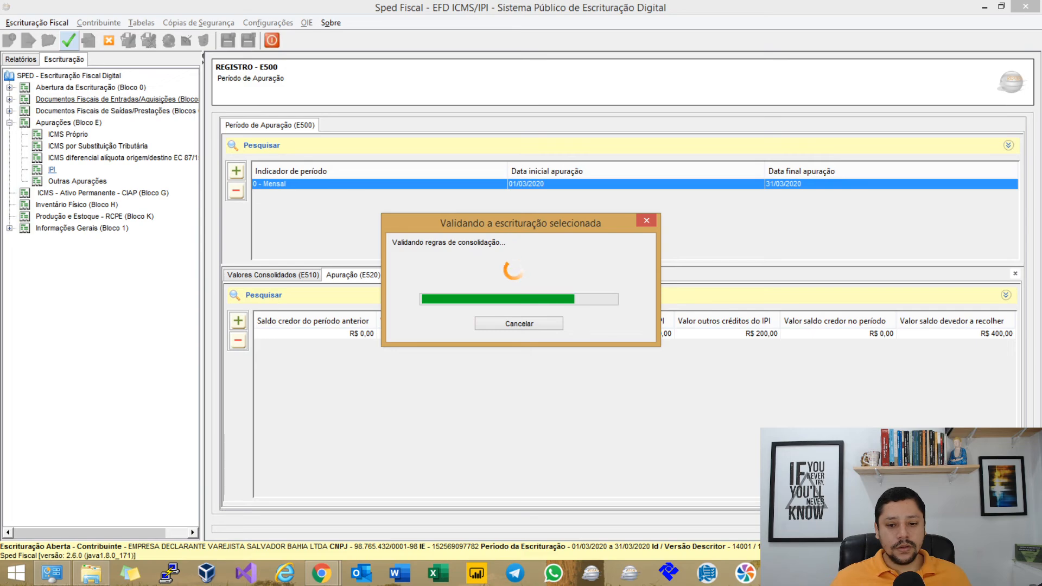
pyautogui.press('Return')
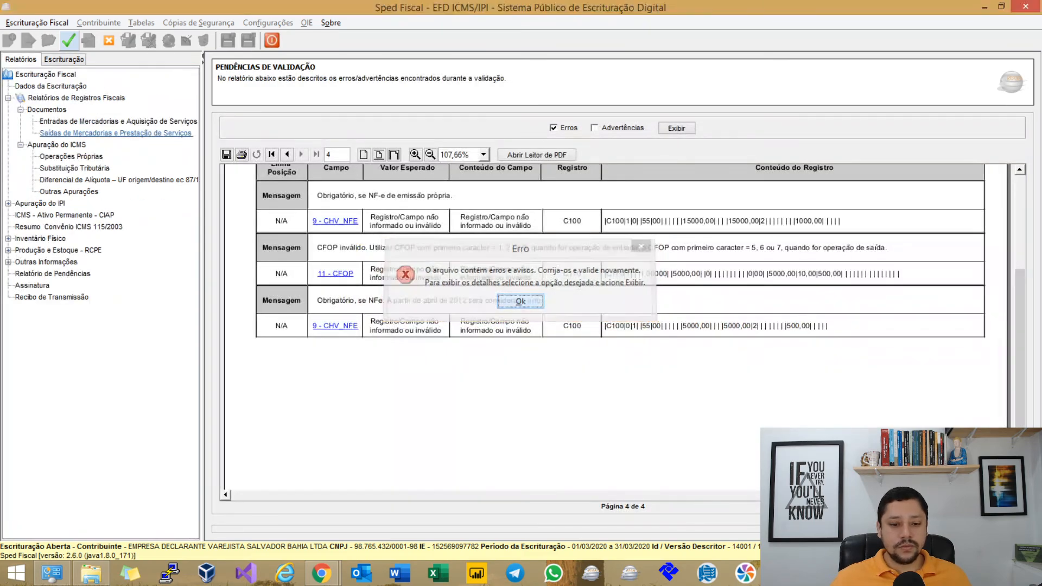
pyautogui.hotkey('ctrl', 'e')
pyautogui.press('Return')
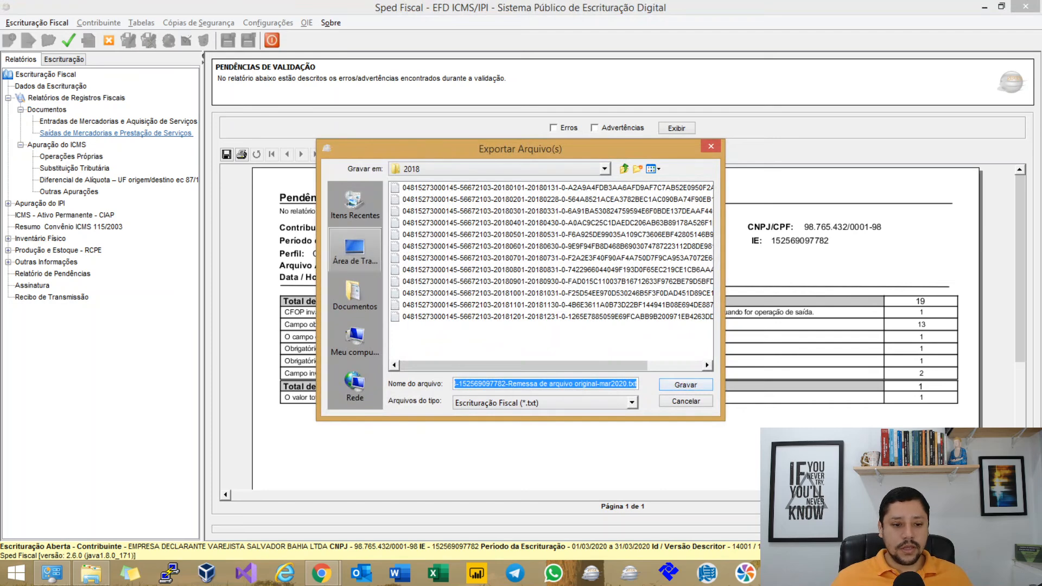
pyautogui.click(355, 250)
pyautogui.doubleClick(411, 258)
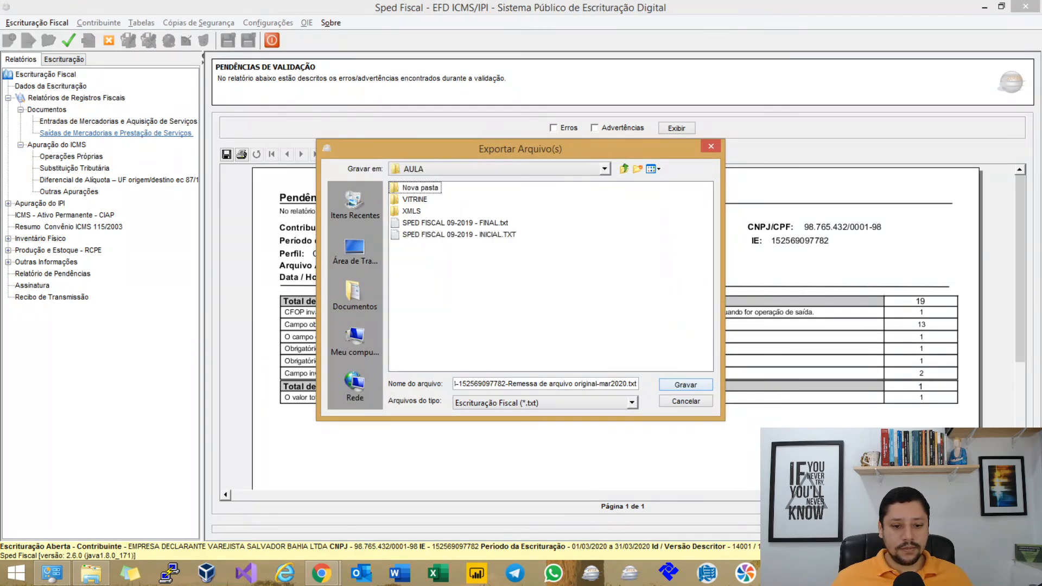
pyautogui.press('Return')
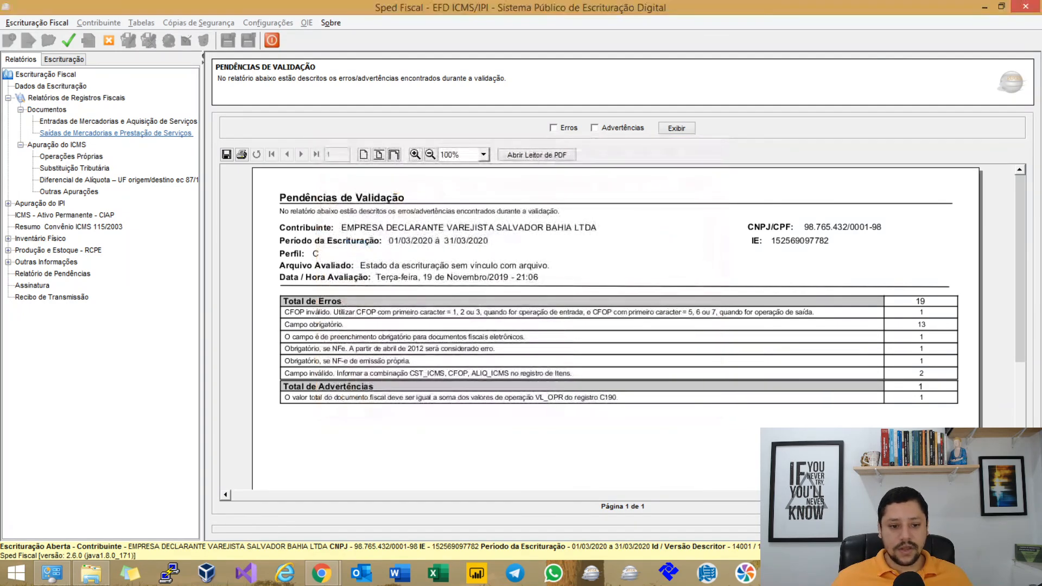
# Open the exported SpedEFD TXT from Desktop > AULA in a maximized Notepad.
pyautogui.press('Return')
pyautogui.click(91, 573)
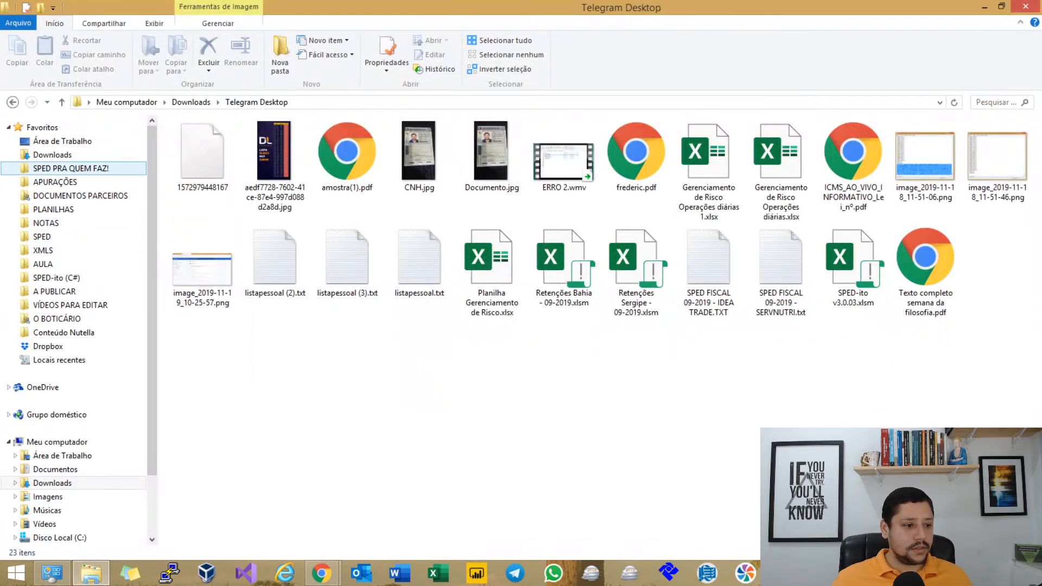
pyautogui.click(71, 168)
pyautogui.click(63, 140)
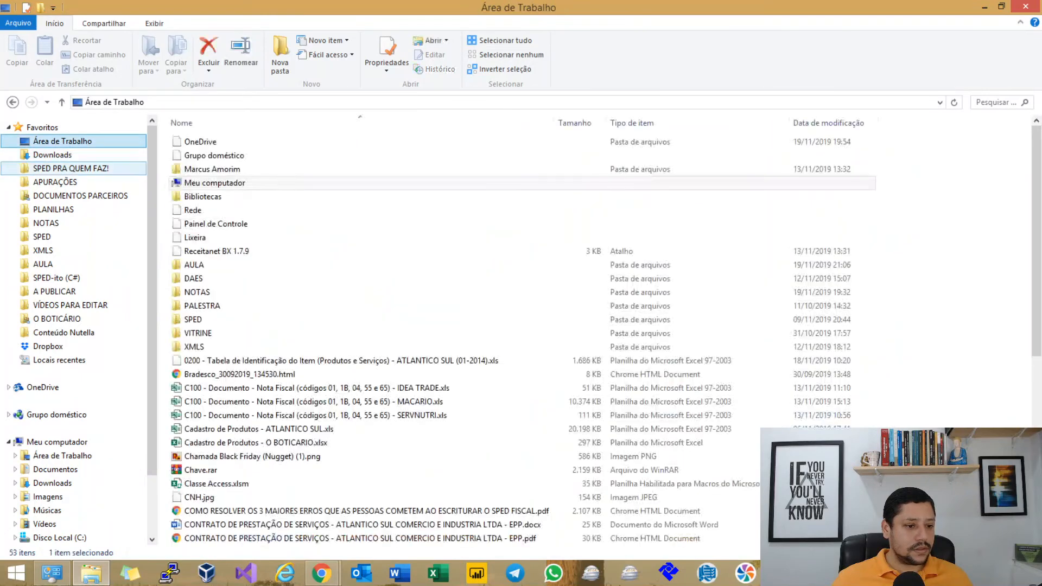
pyautogui.click(217, 265)
pyautogui.doubleClick(217, 264)
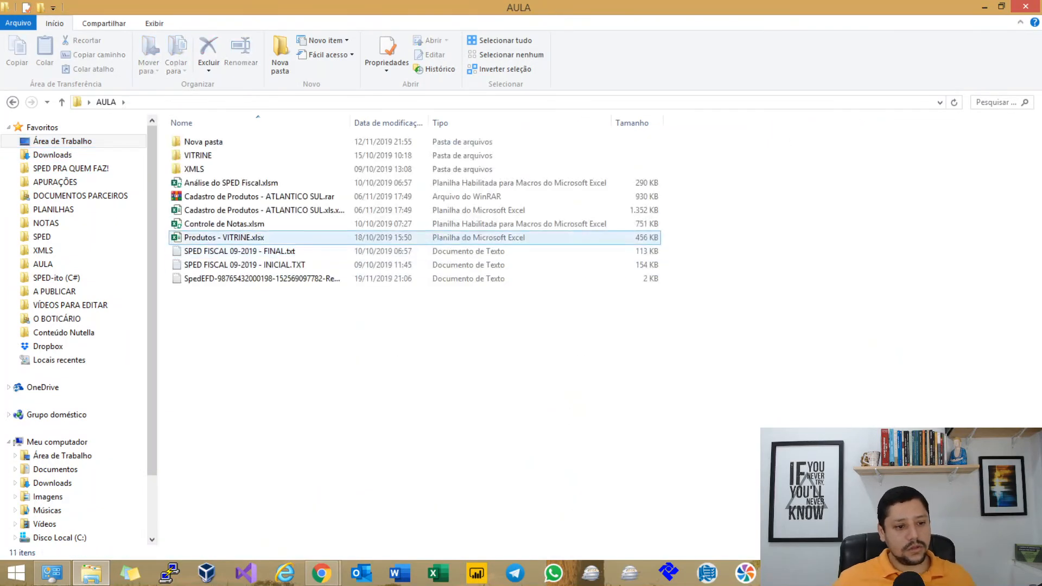
pyautogui.doubleClick(255, 278)
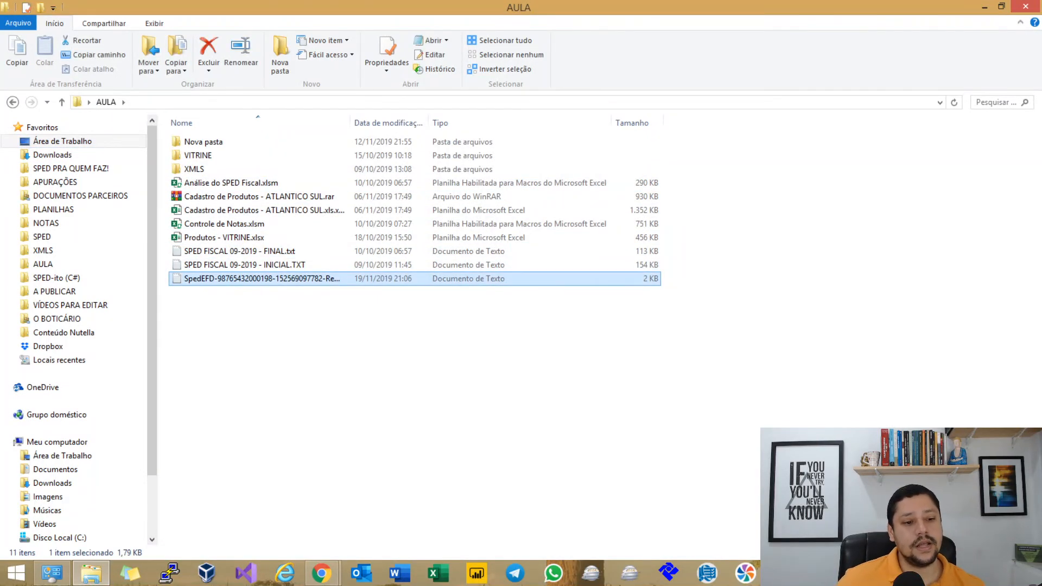
pyautogui.click(833, 93)
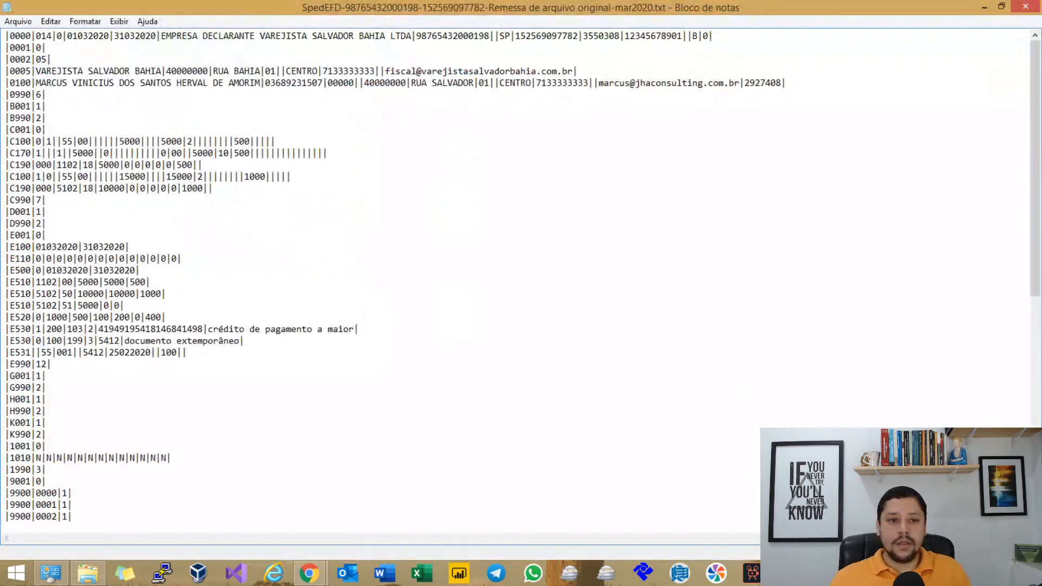
pyautogui.scroll(-4, 379, 272)
pyautogui.scroll(-1, 380, 271)
pyautogui.scroll(1, 379, 272)
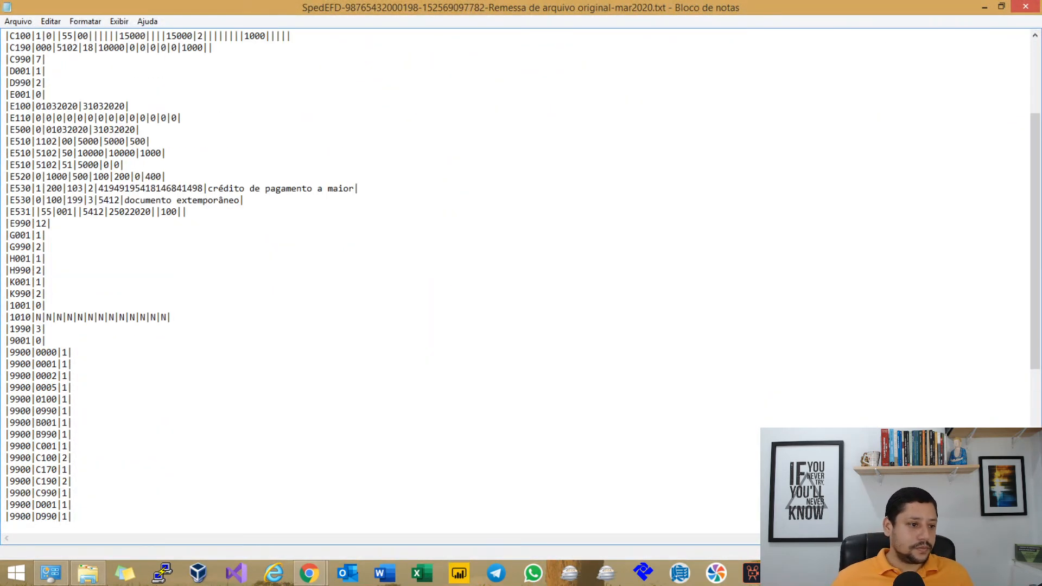
pyautogui.moveTo(5, 106); pyautogui.dragTo(51, 223)
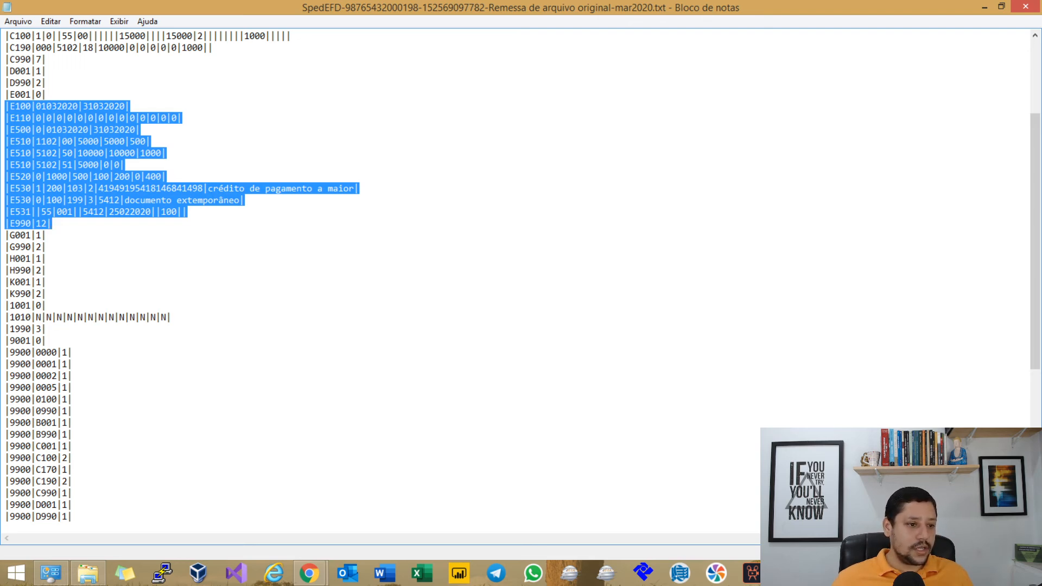
pyautogui.click(130, 106)
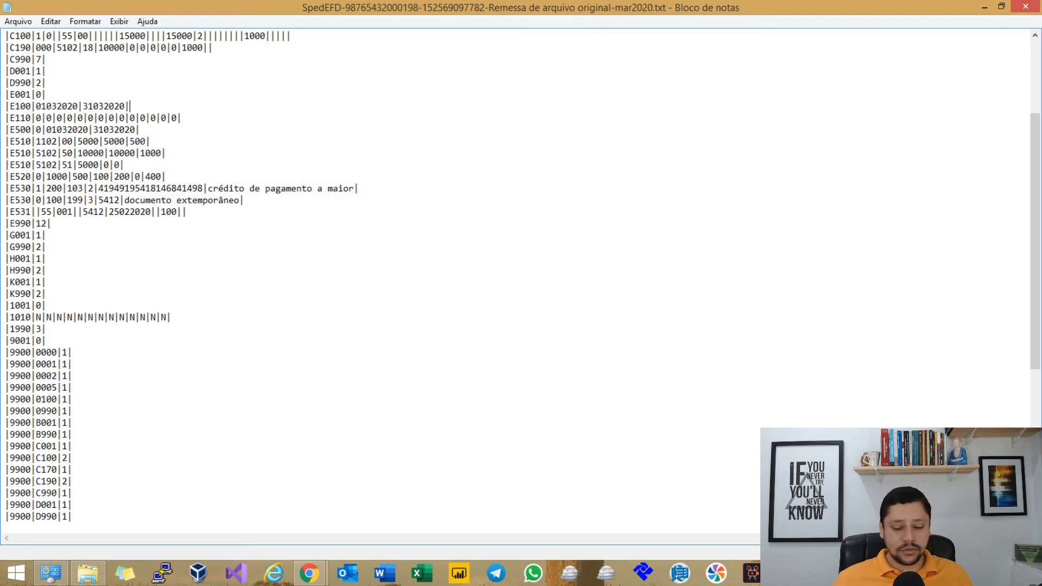
pyautogui.click(187, 211)
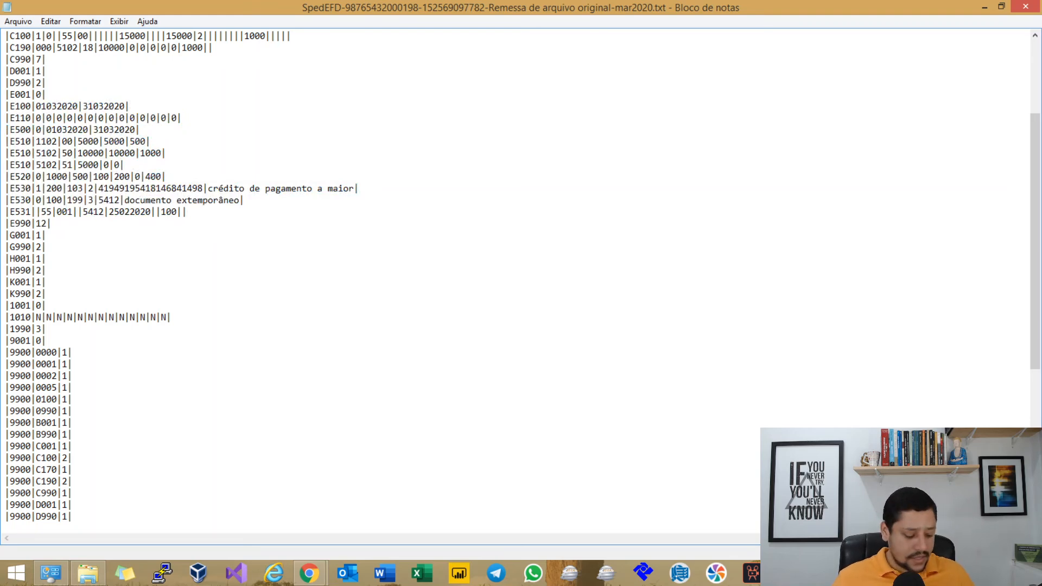
pyautogui.press('super+r')
pyautogui.write('calc')
pyautogui.press('Return')
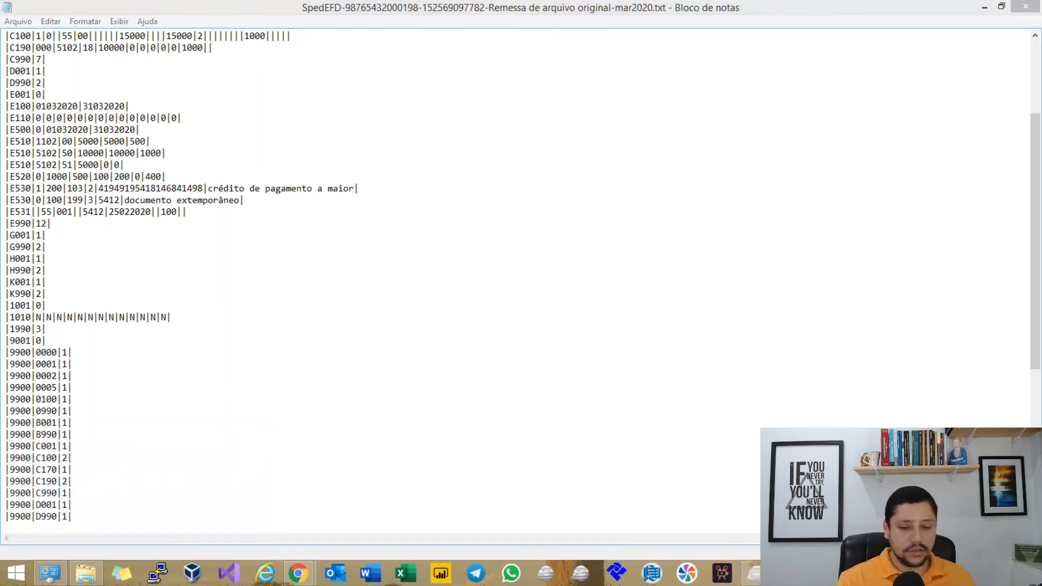
pyautogui.write('36-25')
pyautogui.press('Return')
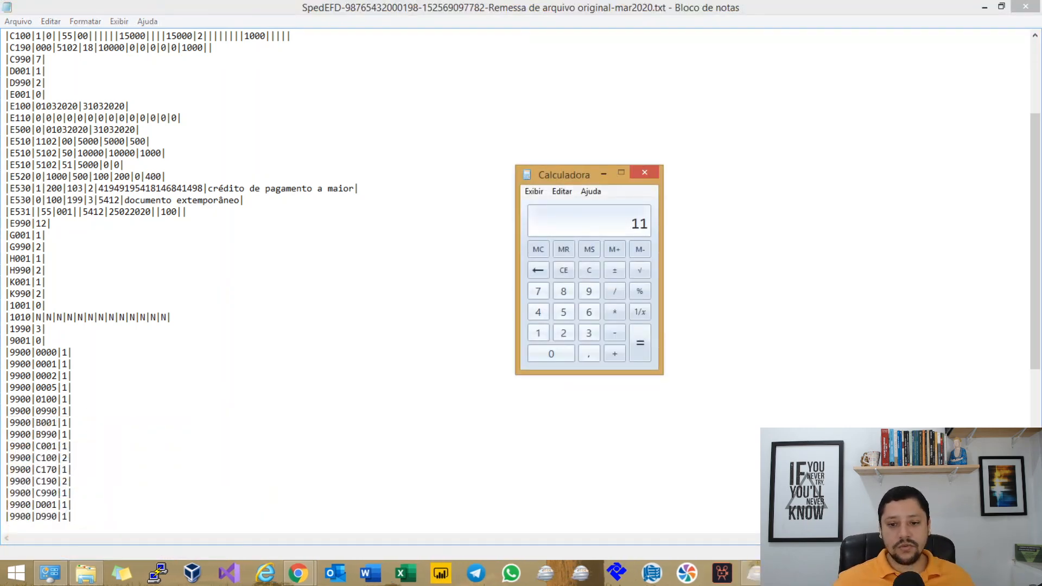
pyautogui.write('+1')
pyautogui.press('Return')
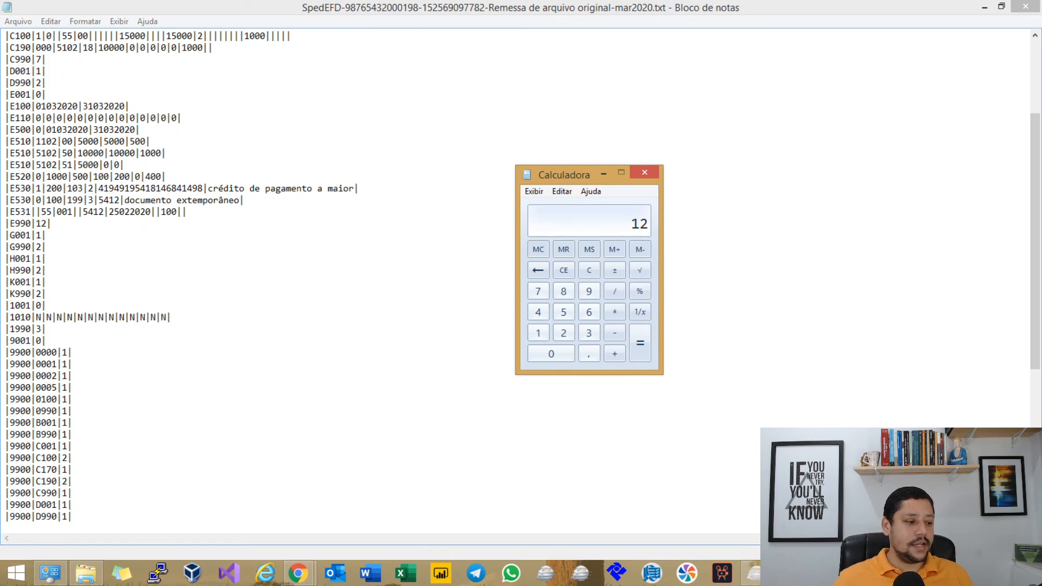
pyautogui.moveTo(15, 106); pyautogui.dragTo(103, 106)
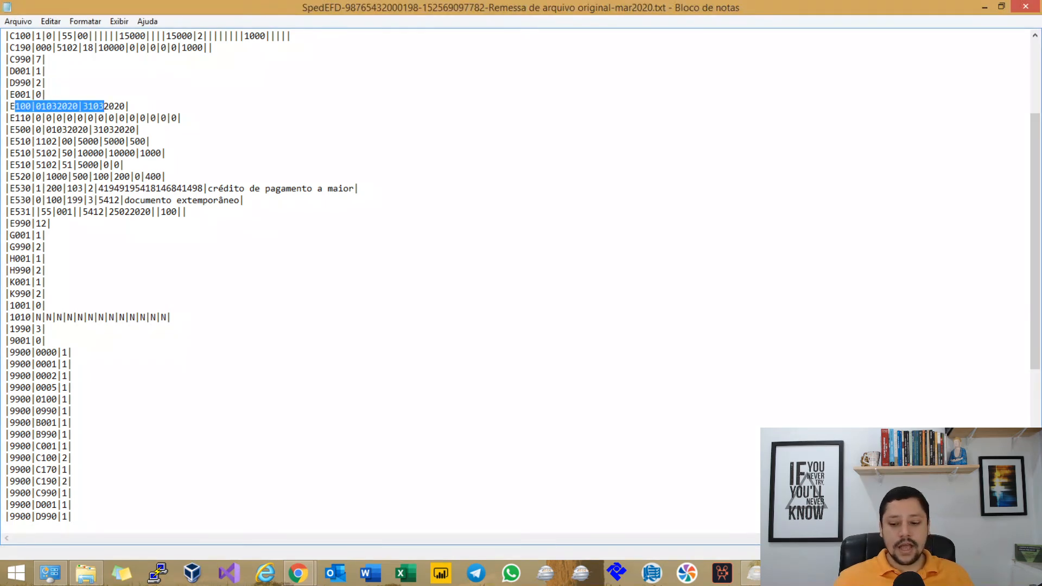
pyautogui.click(103, 106)
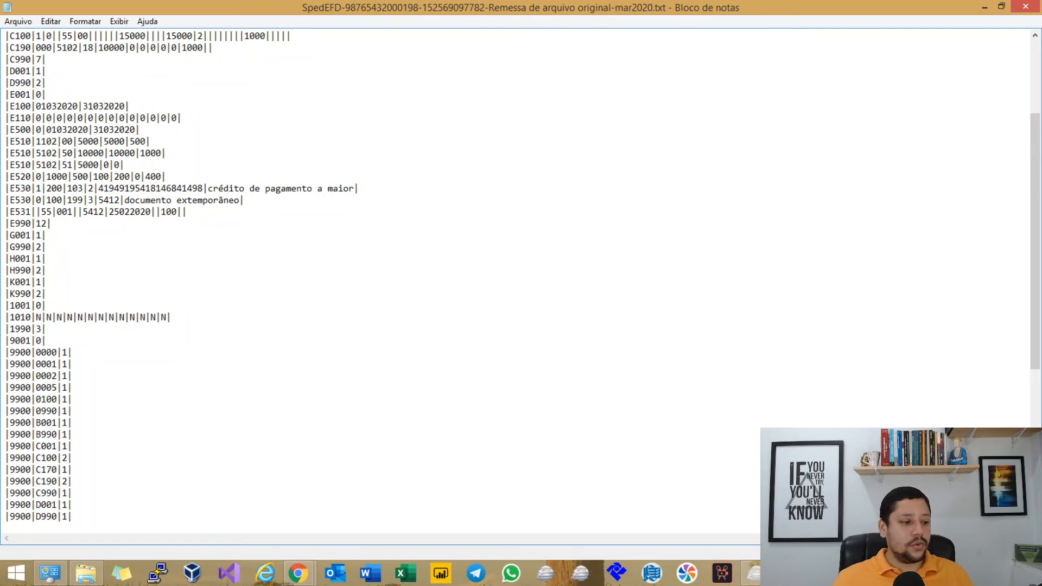
pyautogui.moveTo(6, 107); pyautogui.dragTo(51, 224)
pyautogui.click(130, 200)
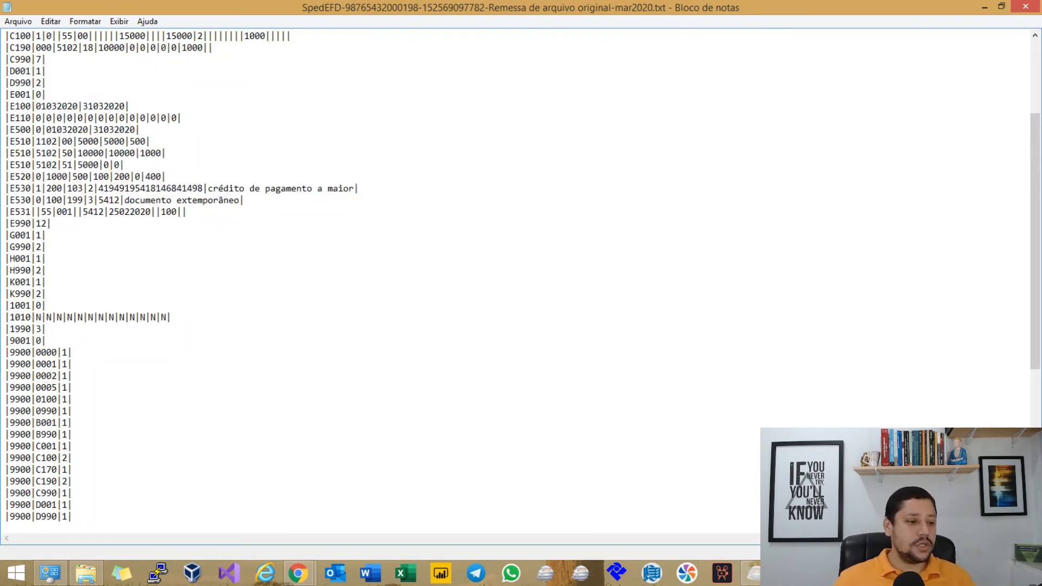
pyautogui.scroll(-8, 380, 272)
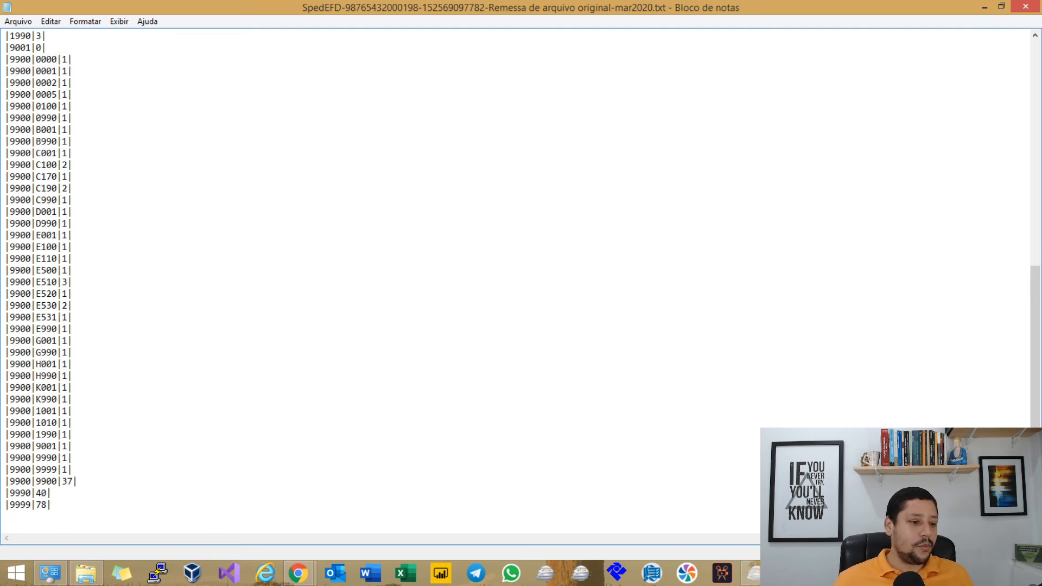
# Select the Block E 9900 count lines from E001 through E530, then close Notepad.
pyautogui.moveTo(72, 258); pyautogui.dragTo(72, 235)
pyautogui.click(6, 224)
pyautogui.click(57, 235)
pyautogui.moveTo(5, 235); pyautogui.dragTo(73, 294)
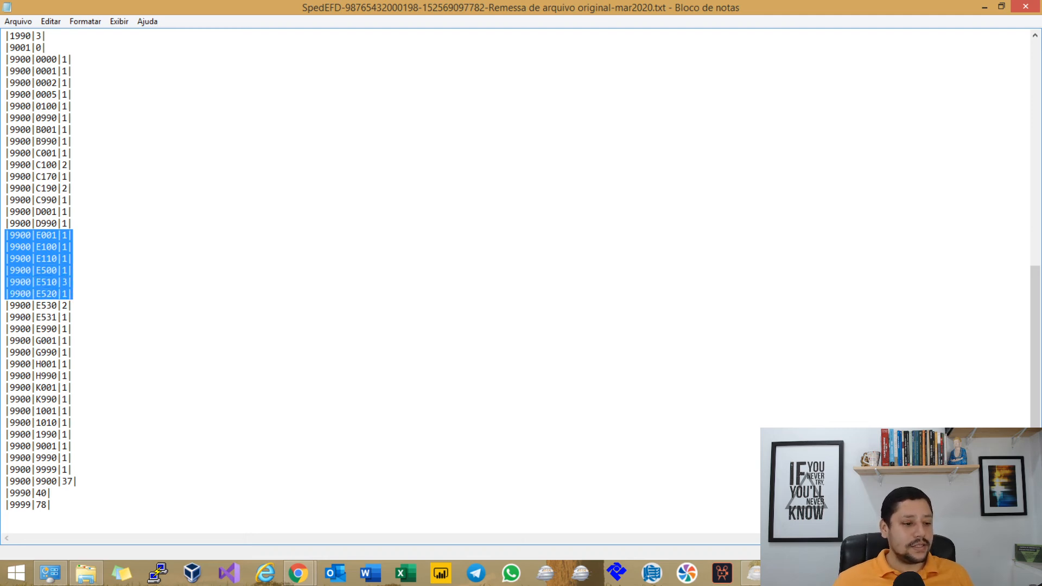
pyautogui.moveTo(72, 293); pyautogui.dragTo(73, 329)
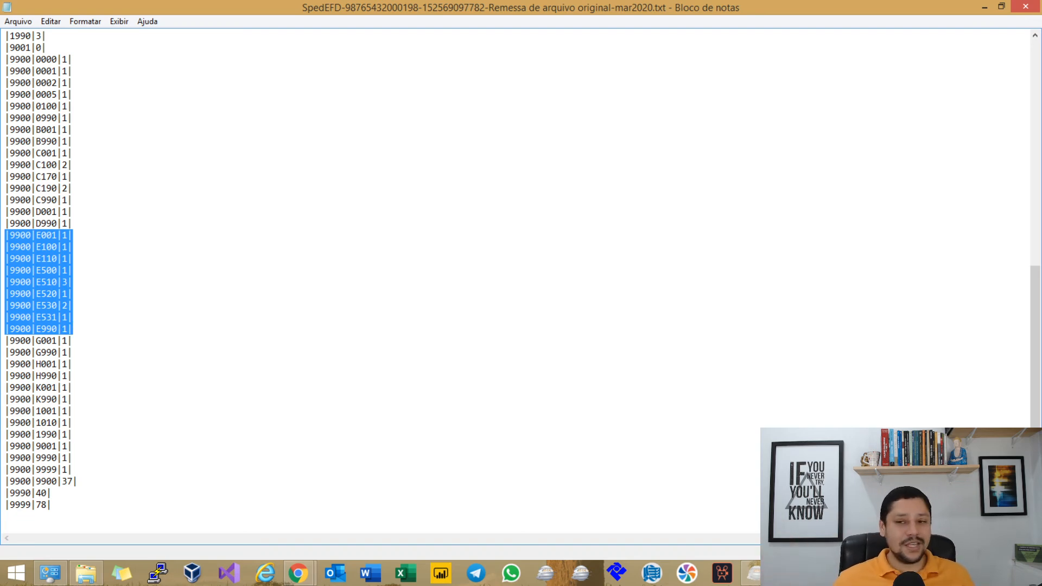
pyautogui.click(1025, 7)
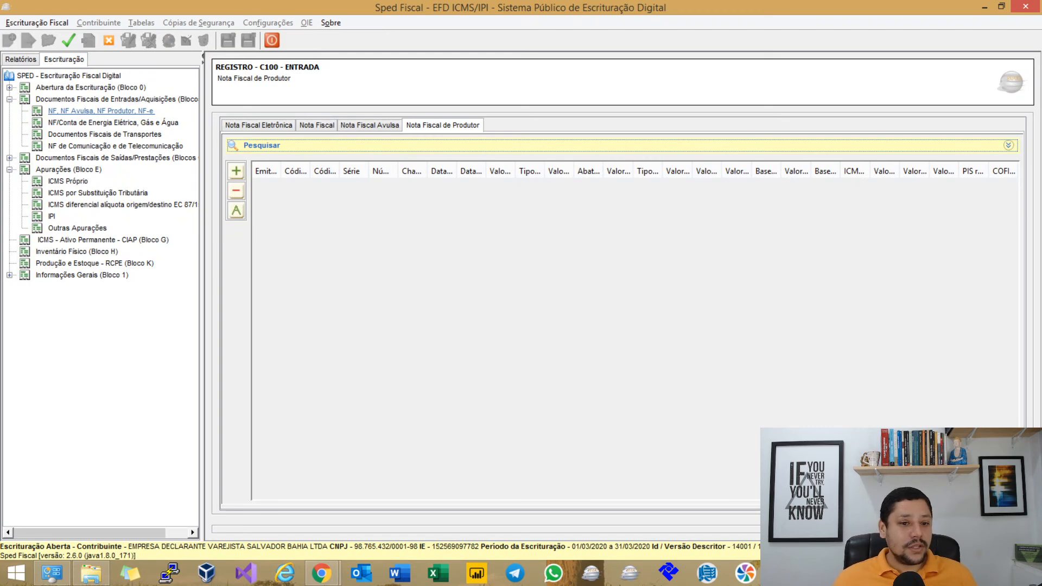
# Check the C100 entry register under Nota Fiscal, Nota Fiscal Avulsa and Nota Fiscal de Produtor.
pyautogui.click(101, 111)
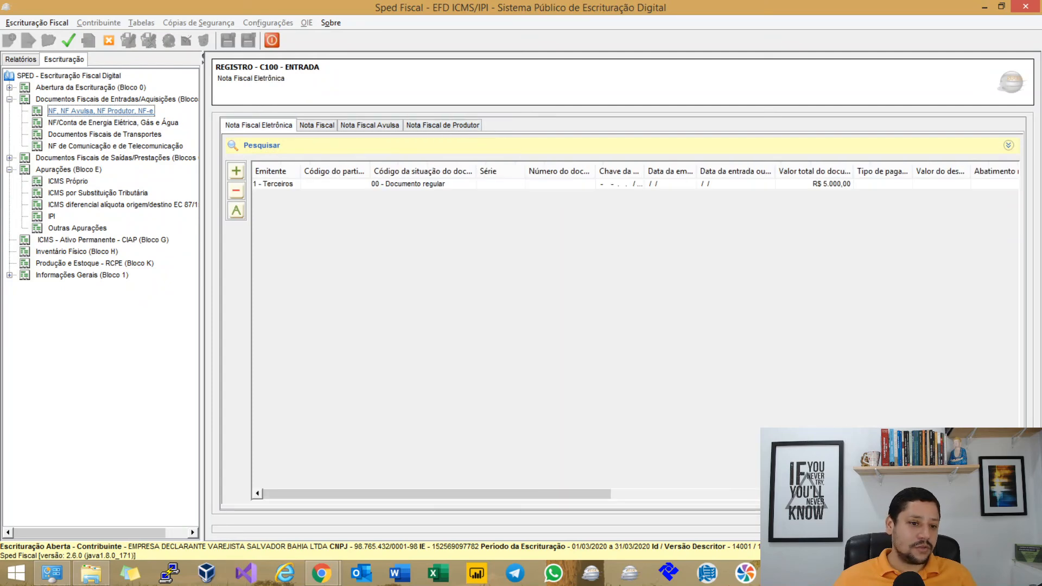
pyautogui.click(317, 125)
pyautogui.click(366, 126)
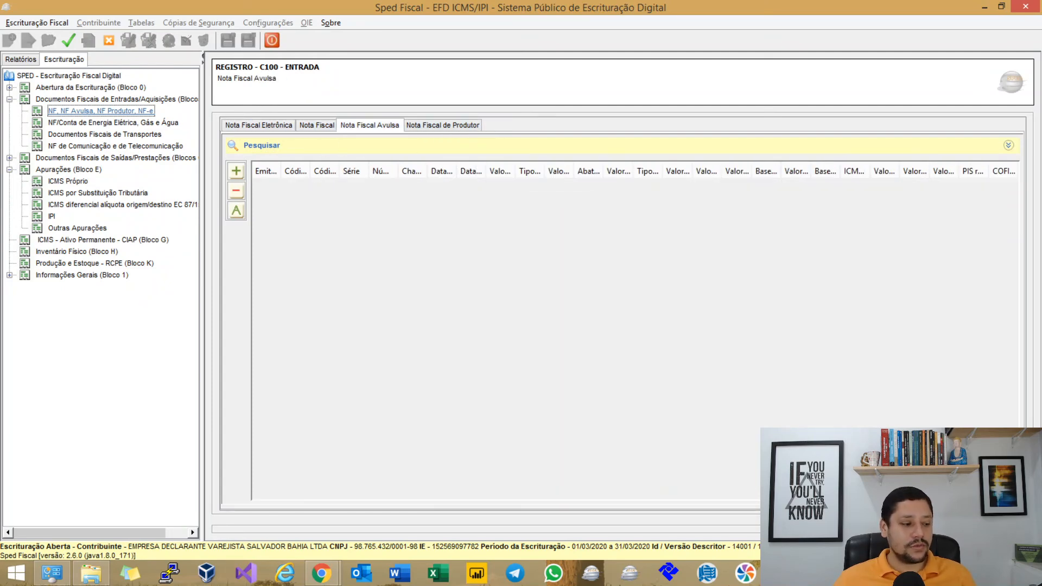
pyautogui.click(443, 125)
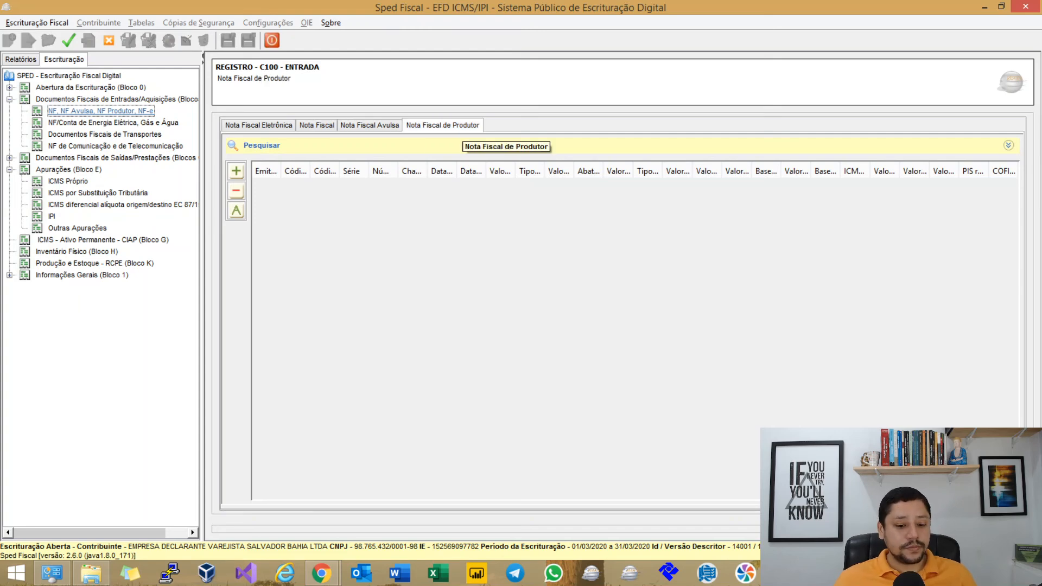
# Bring up the browser's SPED Tabelas page of IPI adjustment codes.
pyautogui.click(321, 573)
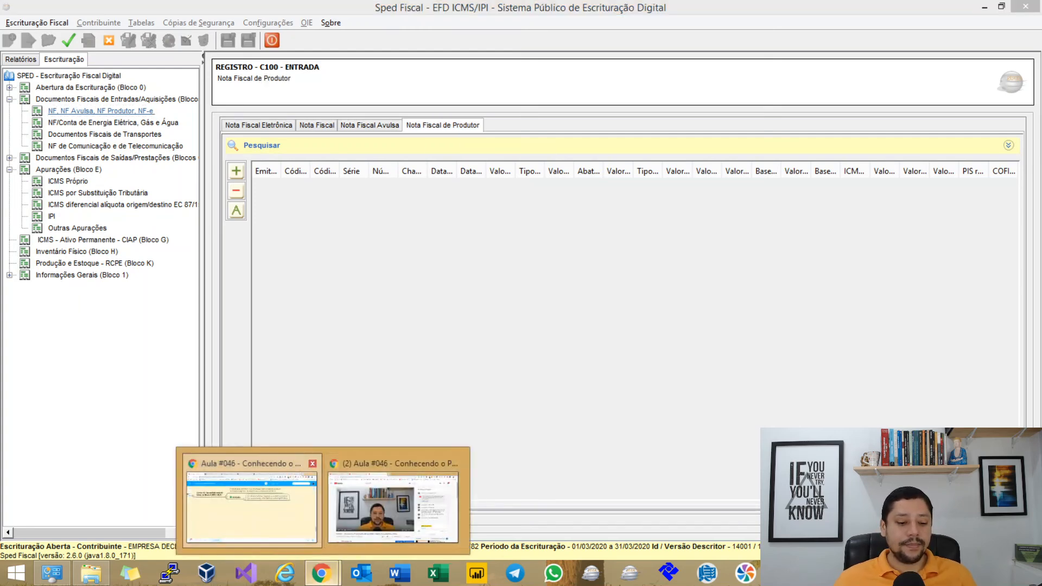
pyautogui.click(251, 505)
pyautogui.click(328, 11)
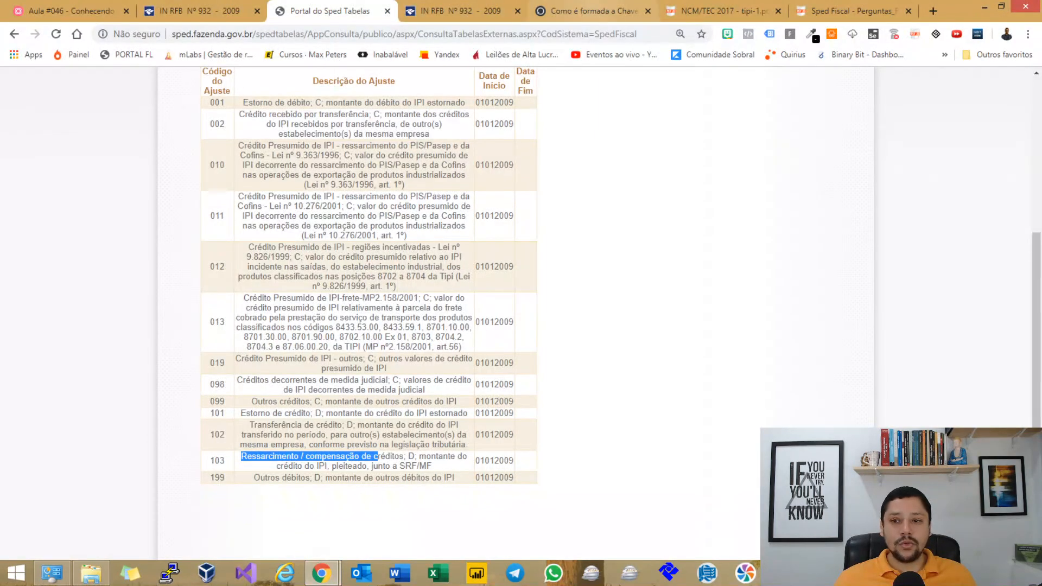
# Load spqf.in/tabela411 and confirm table 4.1.1 lists Nota Fiscal de Produtor as code 04.
pyautogui.click(336, 34)
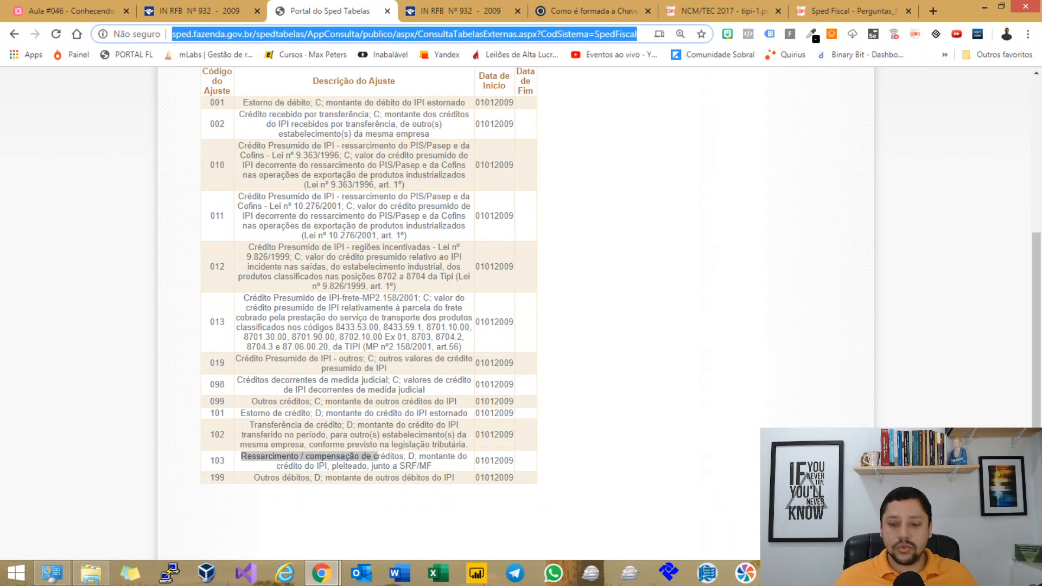
pyautogui.write('spq')
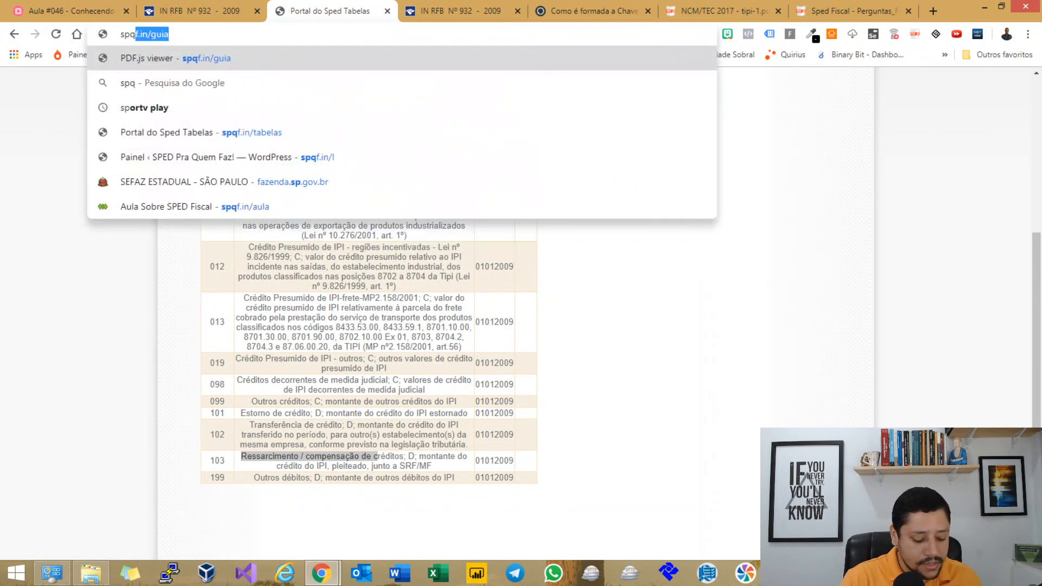
pyautogui.write('f.in')
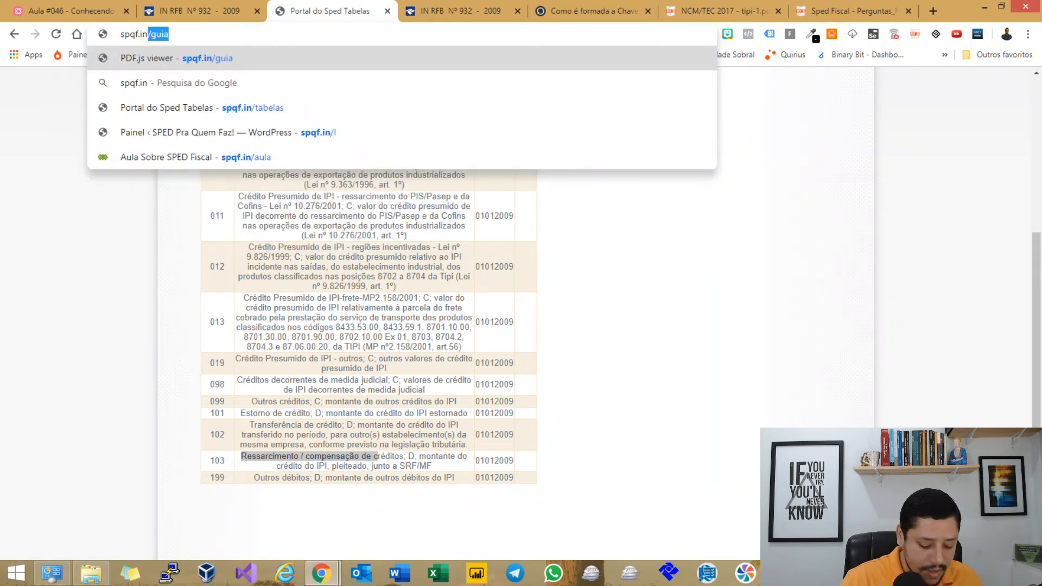
pyautogui.write('/tabela411')
pyautogui.press('Return')
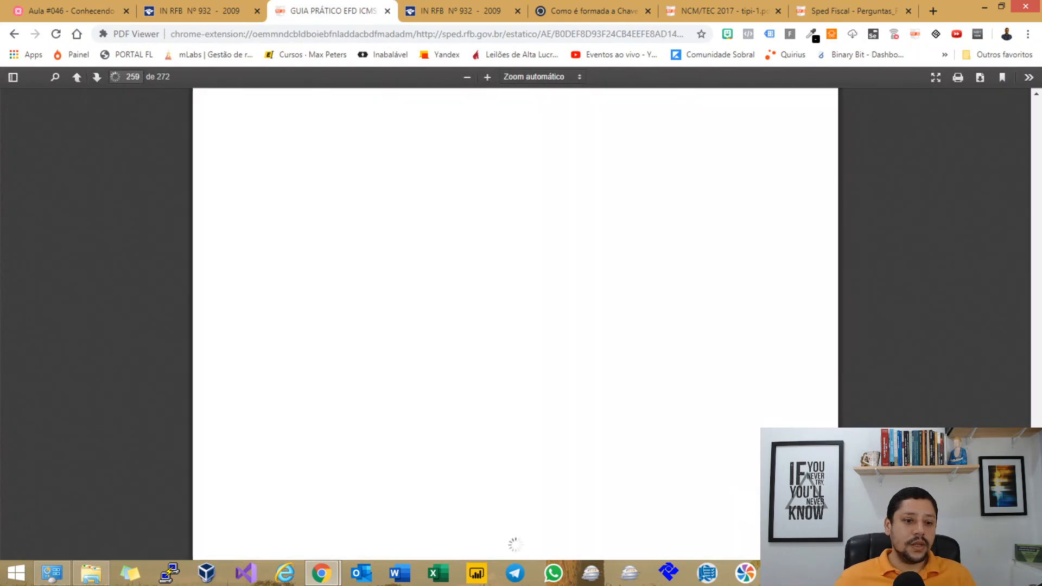
pyautogui.scroll(-3, 512, 324)
pyautogui.scroll(1, 512, 324)
pyautogui.moveTo(262, 197); pyautogui.dragTo(326, 210)
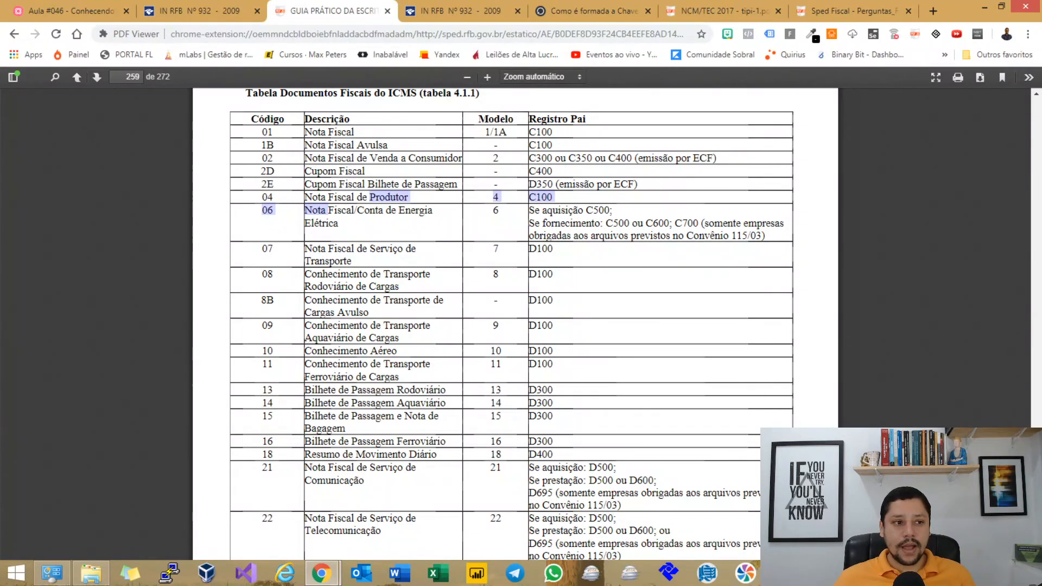
pyautogui.hotkey('alt', 'Tab')
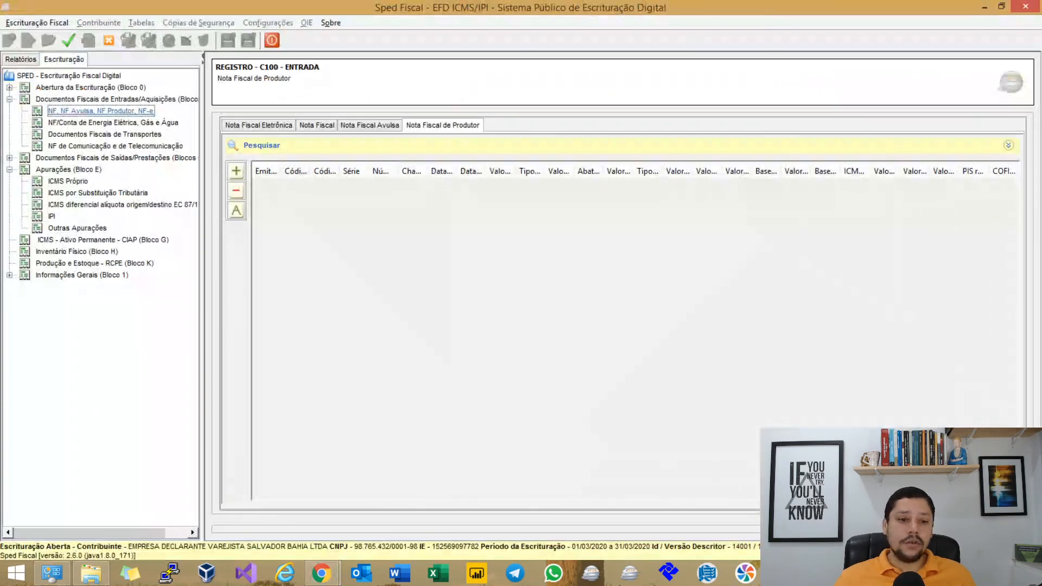
# Discard the new producer invoice and go to Bloco 0's Participante (0150) table.
pyautogui.click(236, 172)
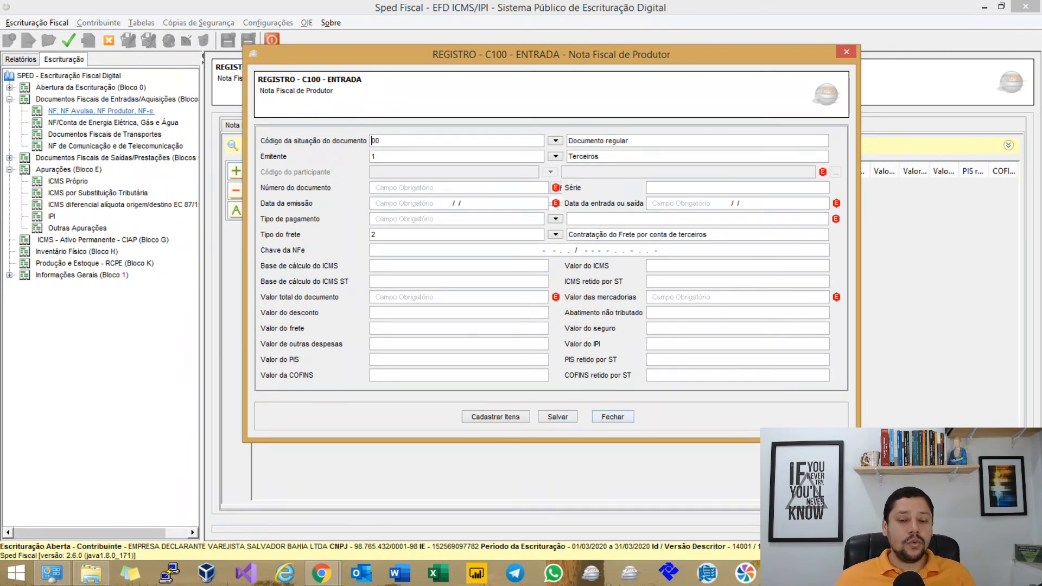
pyautogui.click(613, 417)
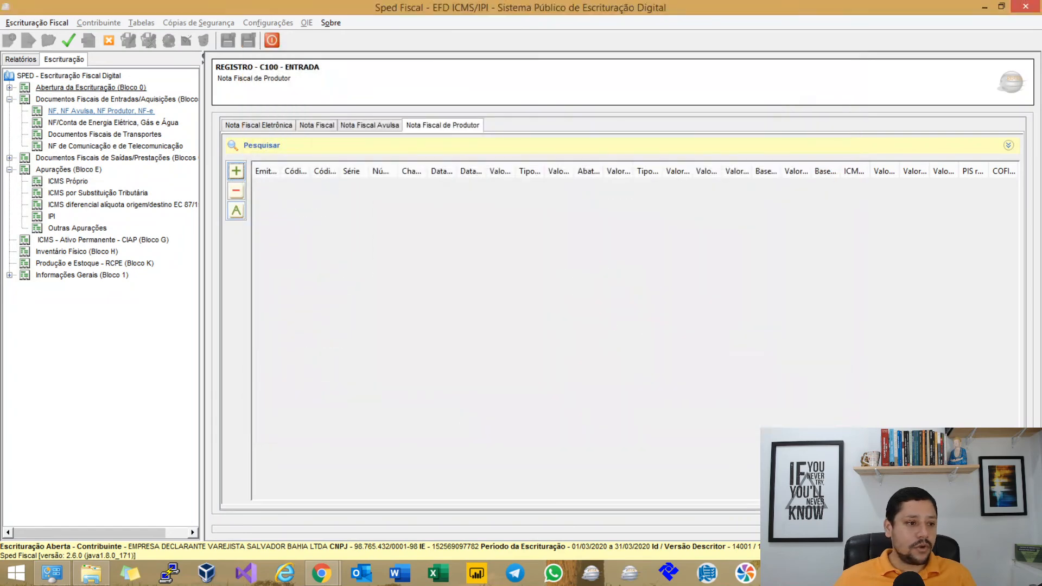
pyautogui.click(91, 87)
pyautogui.click(85, 110)
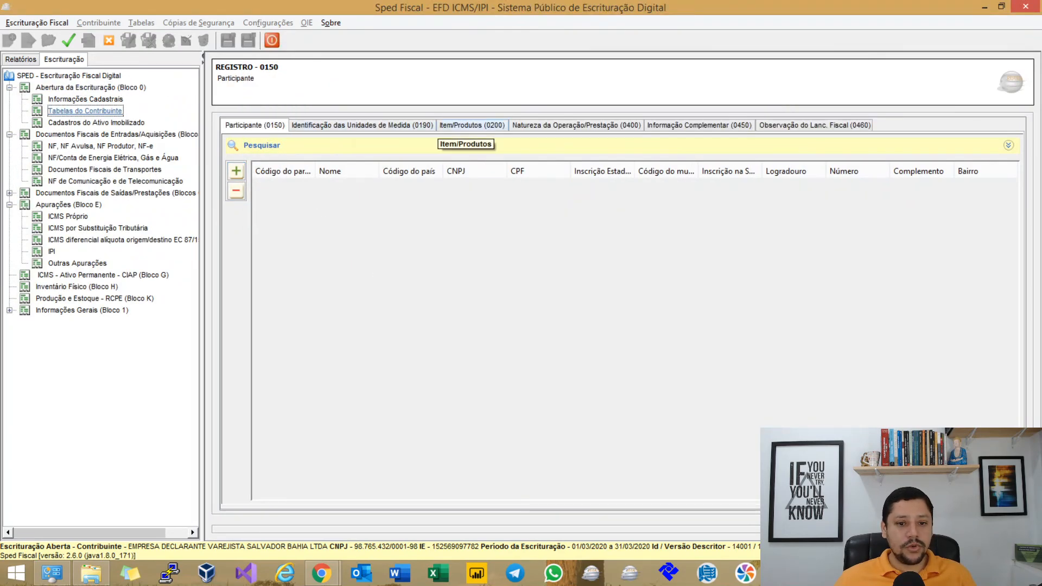
# Add and save participant code 1 named 'produtor rural'.
pyautogui.click(236, 171)
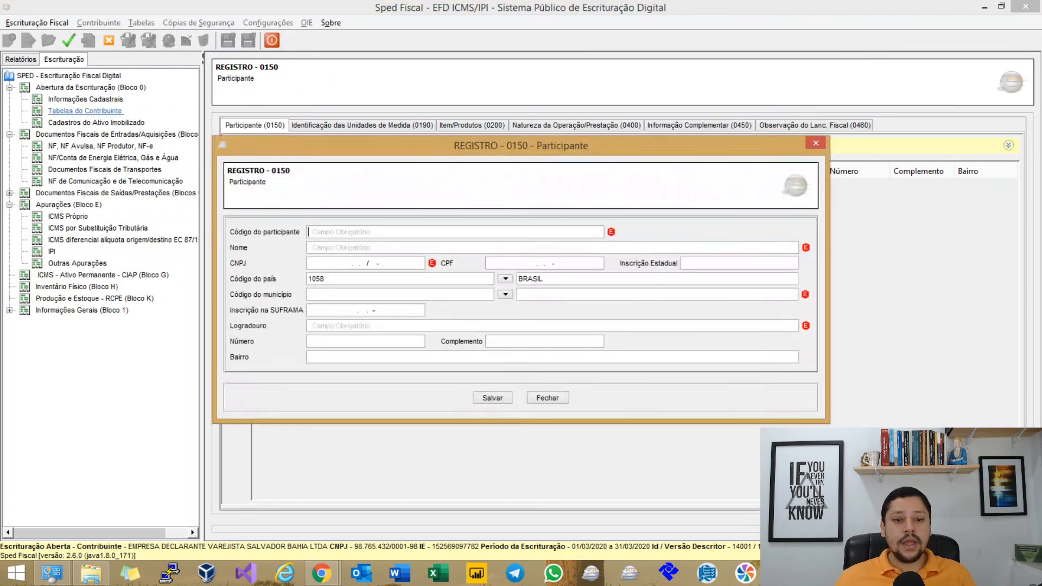
pyautogui.write('1')
pyautogui.press('Tab')
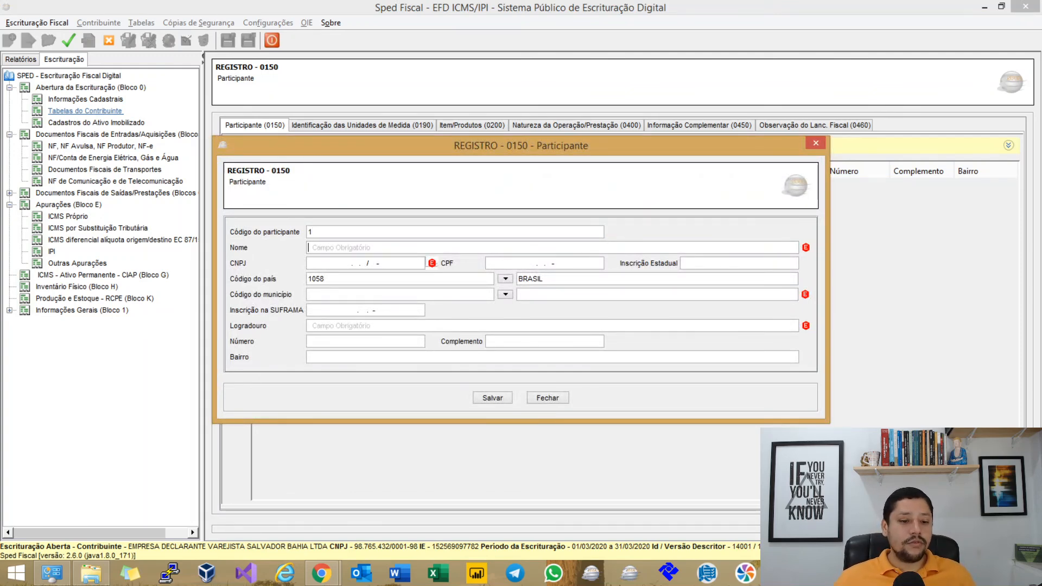
pyautogui.press('Tab')
pyautogui.press('Tab')
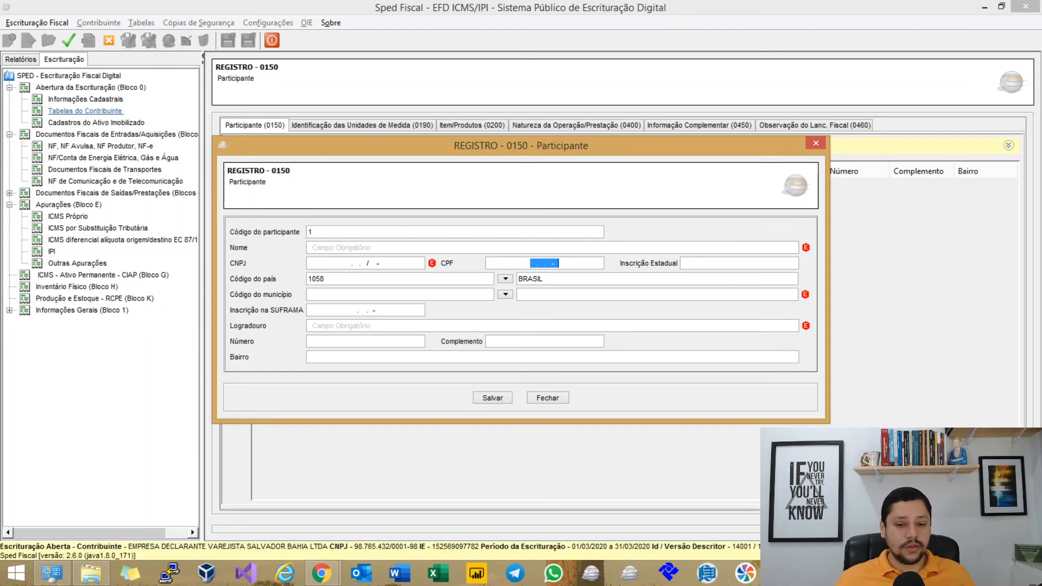
pyautogui.press('Tab')
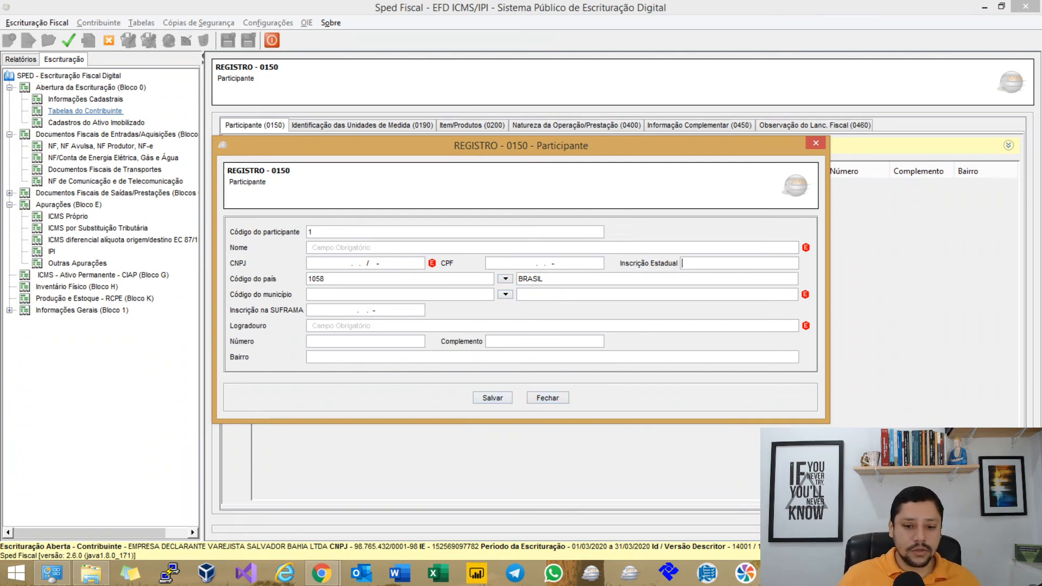
pyautogui.write('produtor ')
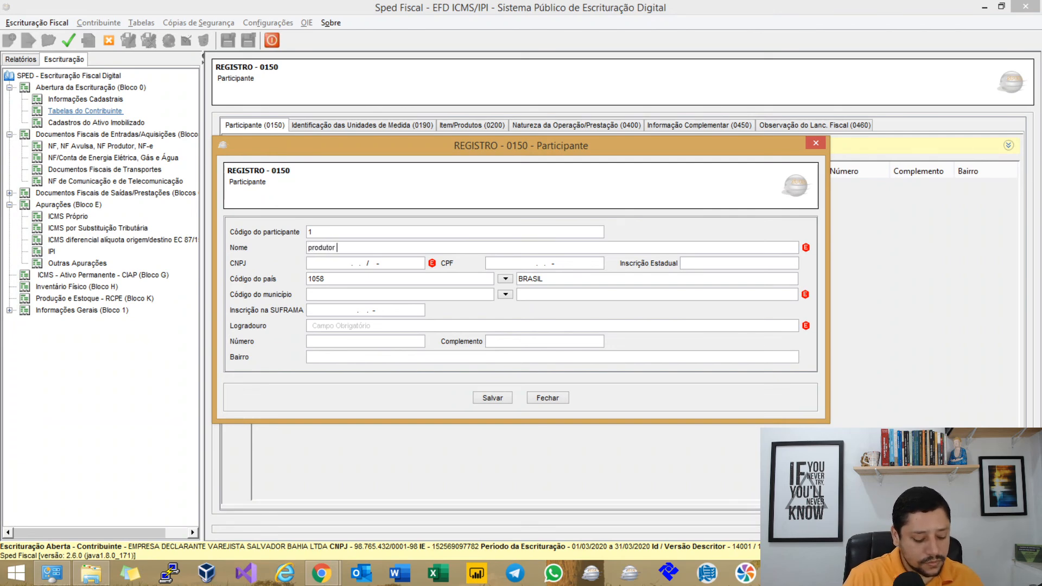
pyautogui.write('rural')
pyautogui.press('Tab')
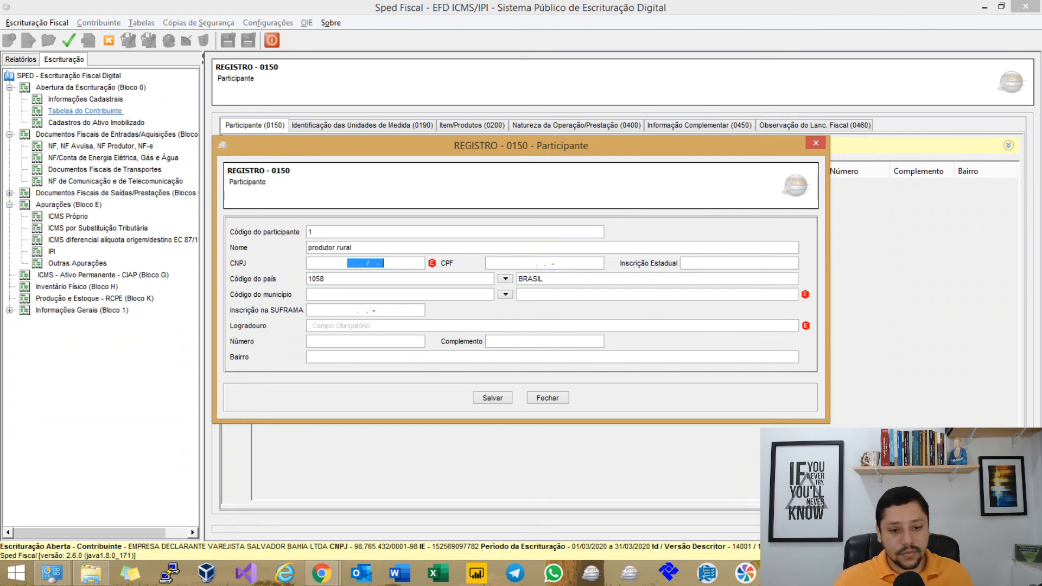
pyautogui.click(495, 398)
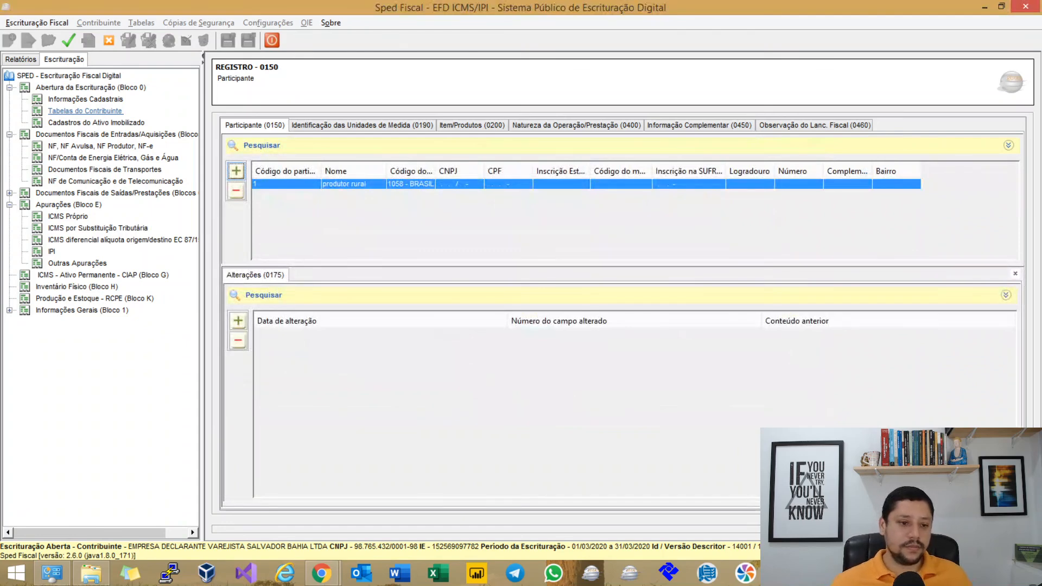
# Create and save a Nota Fiscal de Produtor C100 entry with participant 1 produtor rural.
pyautogui.click(101, 146)
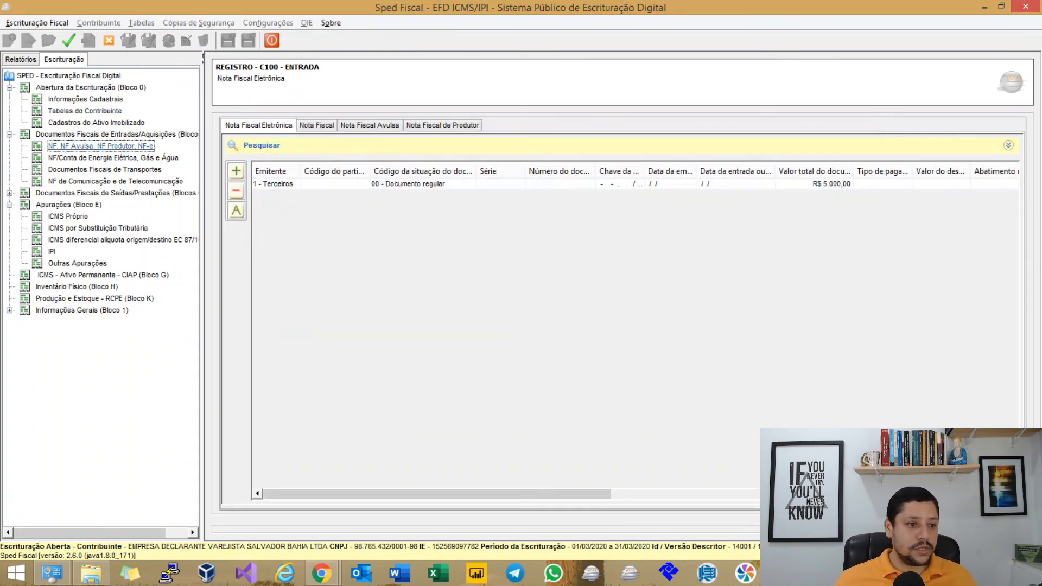
pyautogui.click(442, 125)
pyautogui.click(236, 172)
pyautogui.click(805, 209)
pyautogui.doubleClick(511, 242)
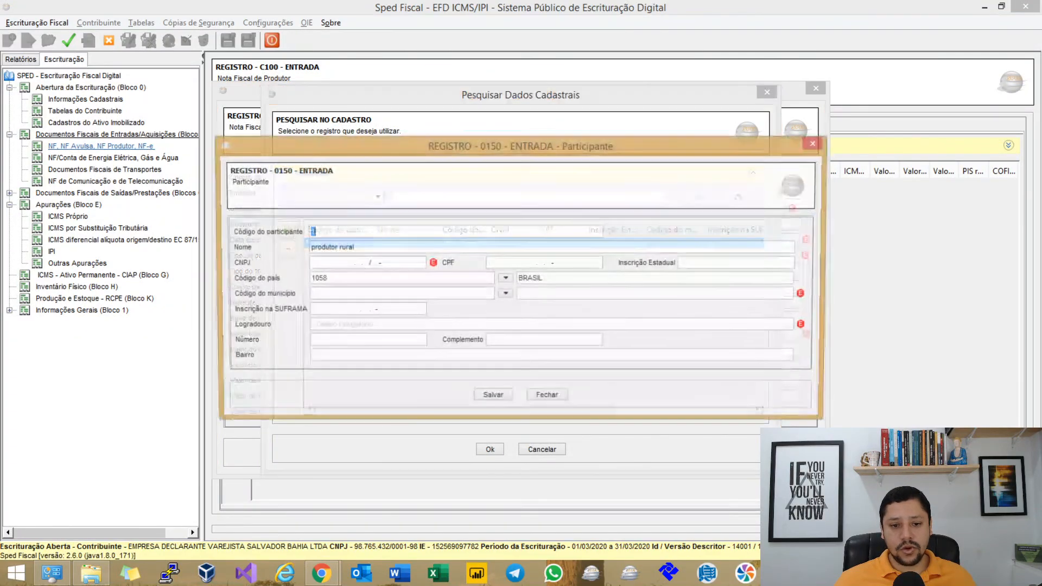
pyautogui.click(547, 398)
pyautogui.click(490, 449)
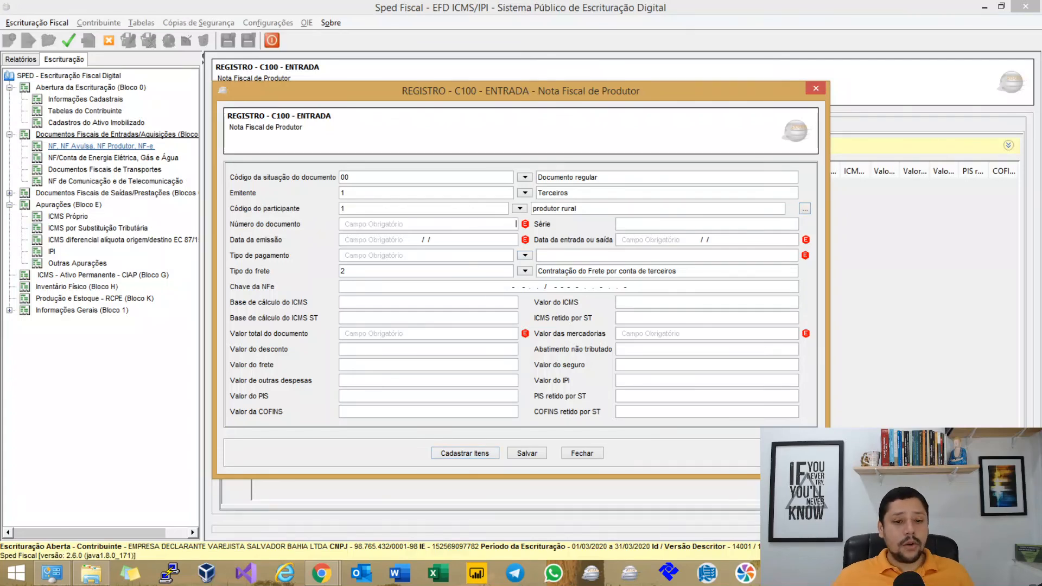
pyautogui.click(491, 240)
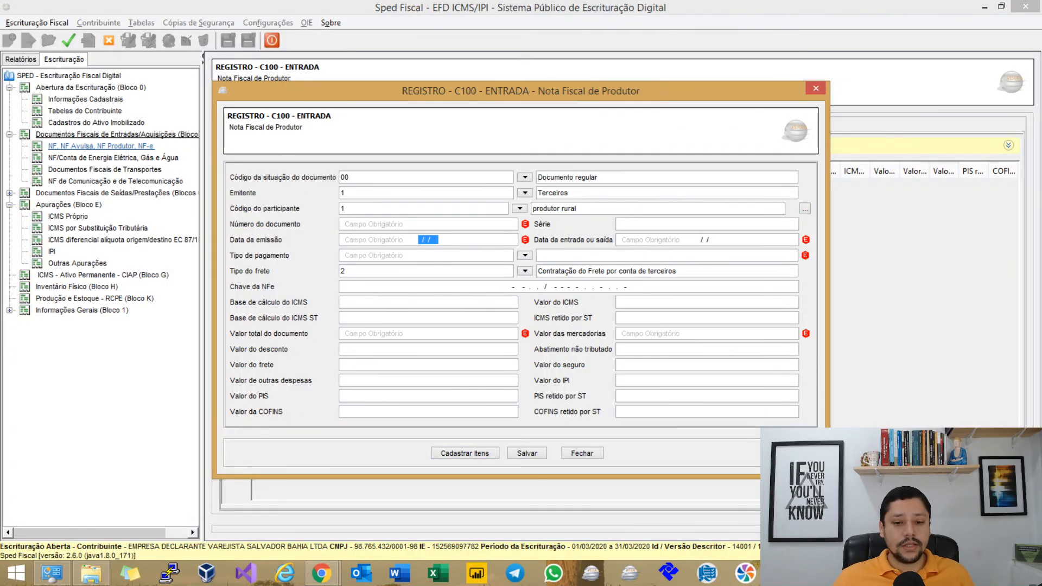
pyautogui.click(546, 287)
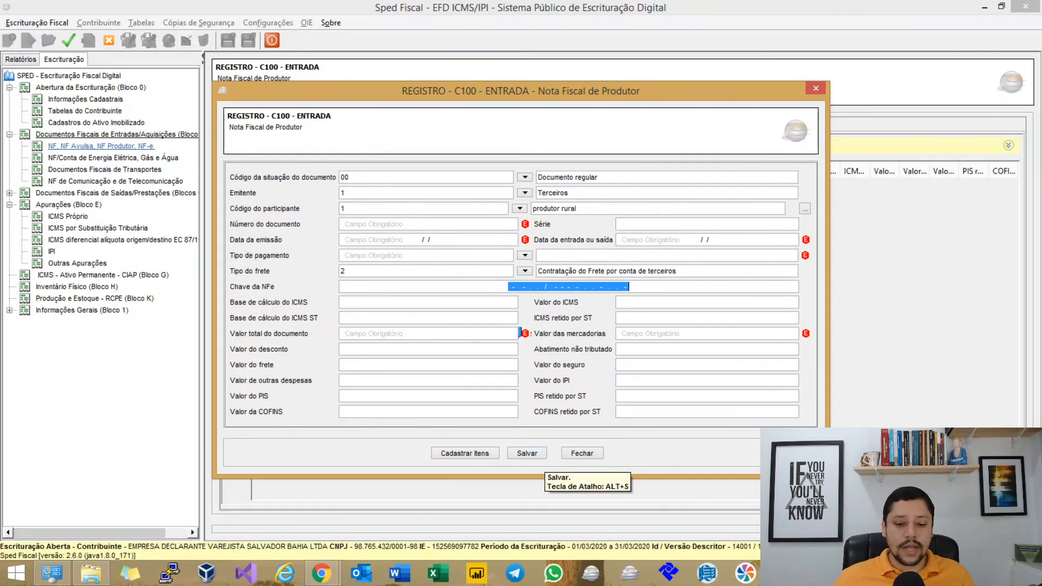
pyautogui.click(527, 453)
# Review the invoice's C170, C190, C195 and C110 records, then return to Nota Fiscal Eletrônica.
pyautogui.click(237, 321)
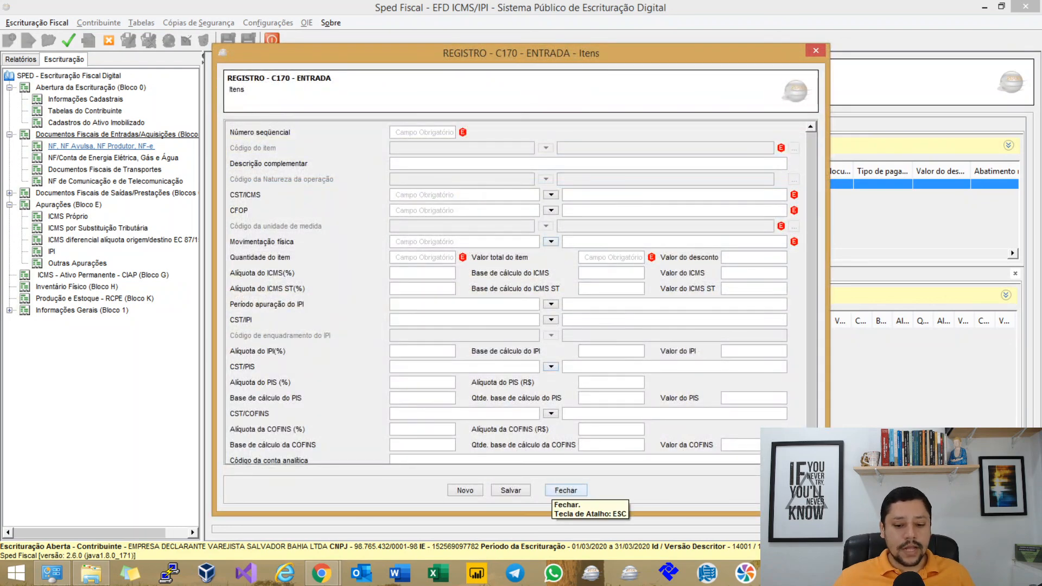
pyautogui.click(566, 490)
pyautogui.click(297, 275)
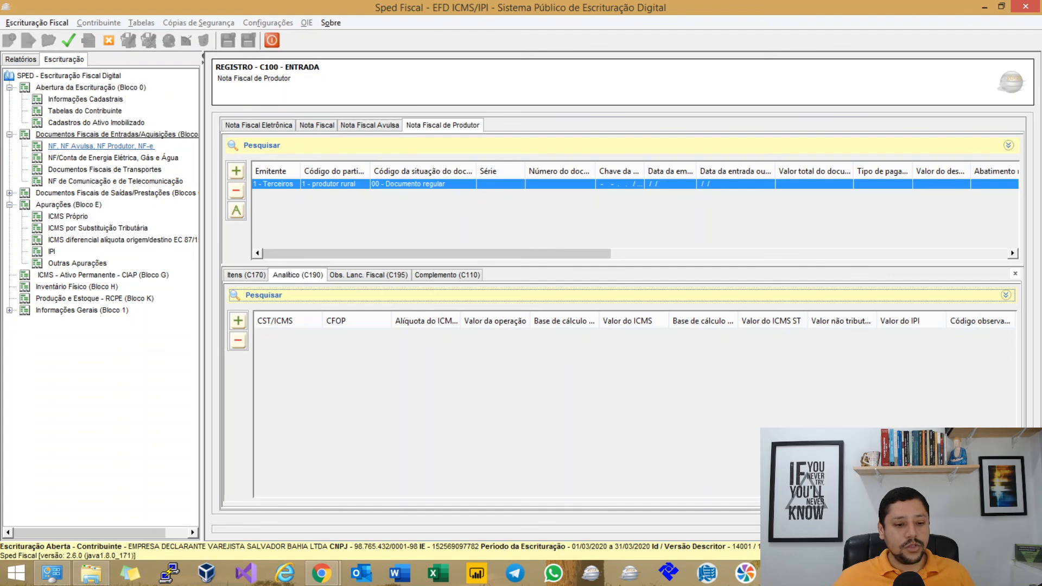
pyautogui.click(385, 275)
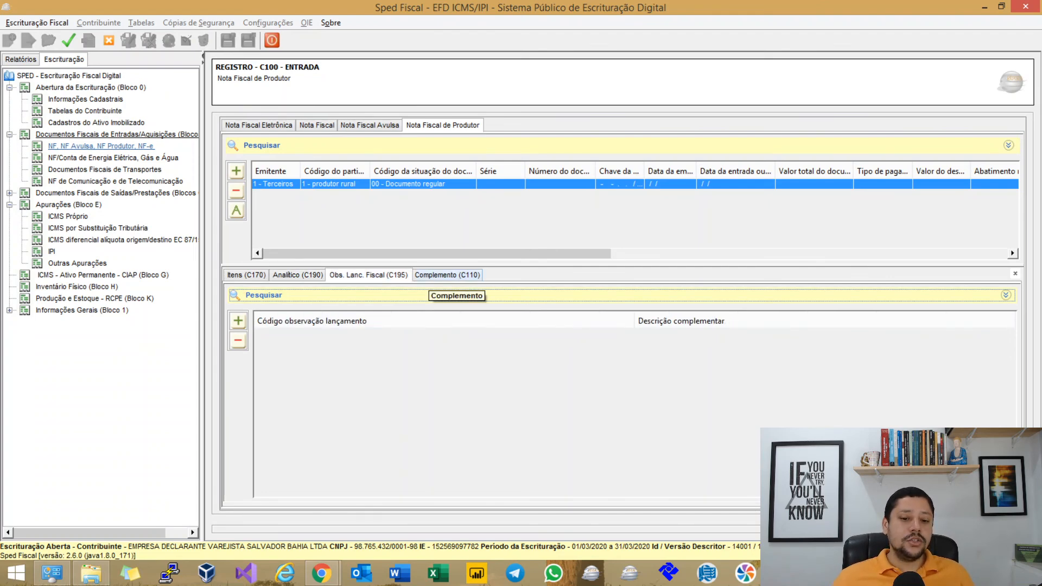
pyautogui.click(448, 275)
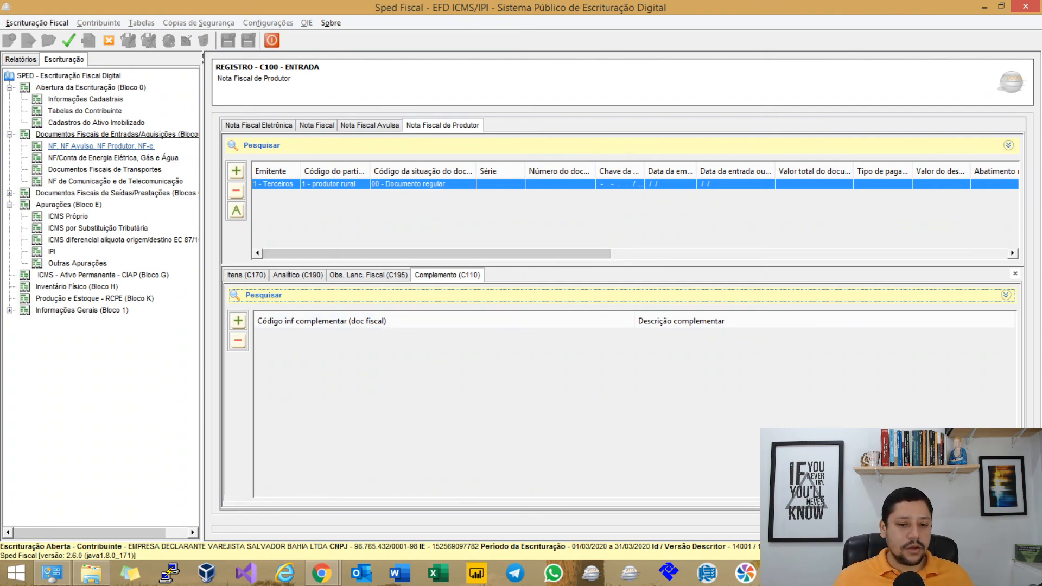
pyautogui.click(258, 126)
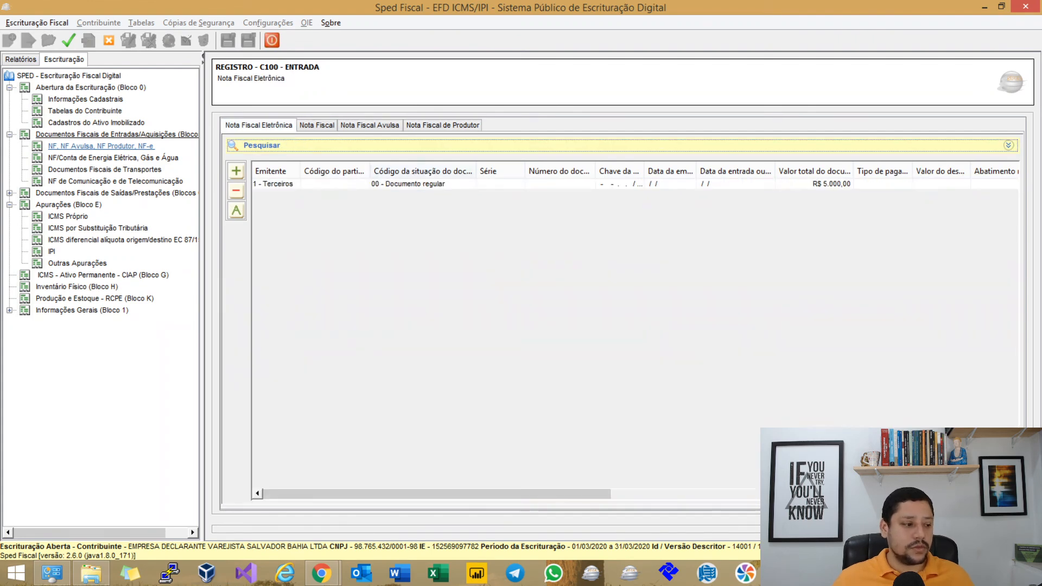